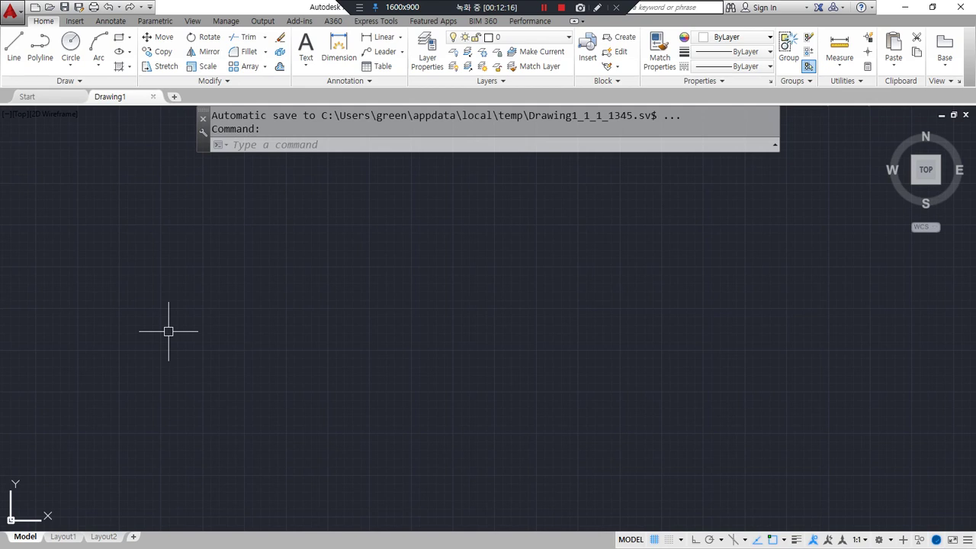
Start a line at a free point in the empty drawing with lineweight display switched on
text(l)
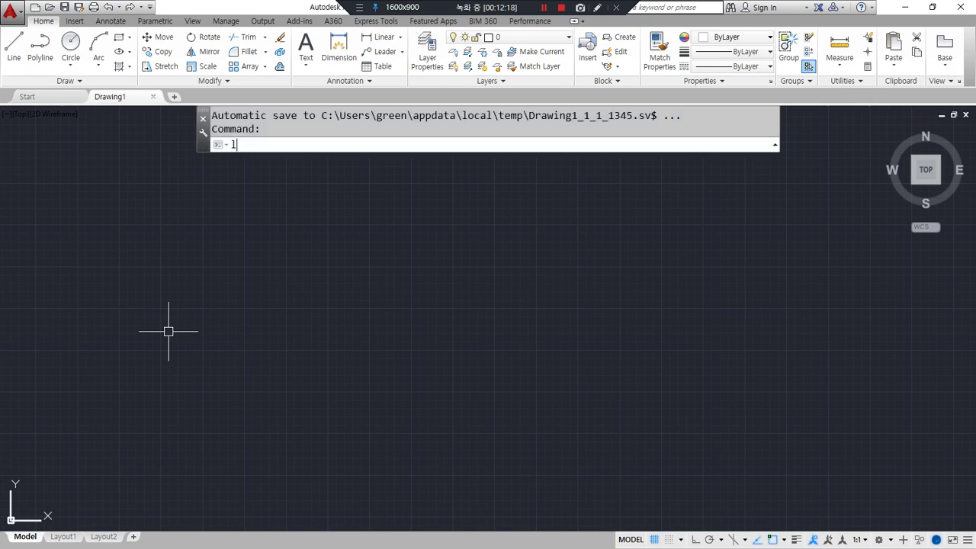
key(Return)
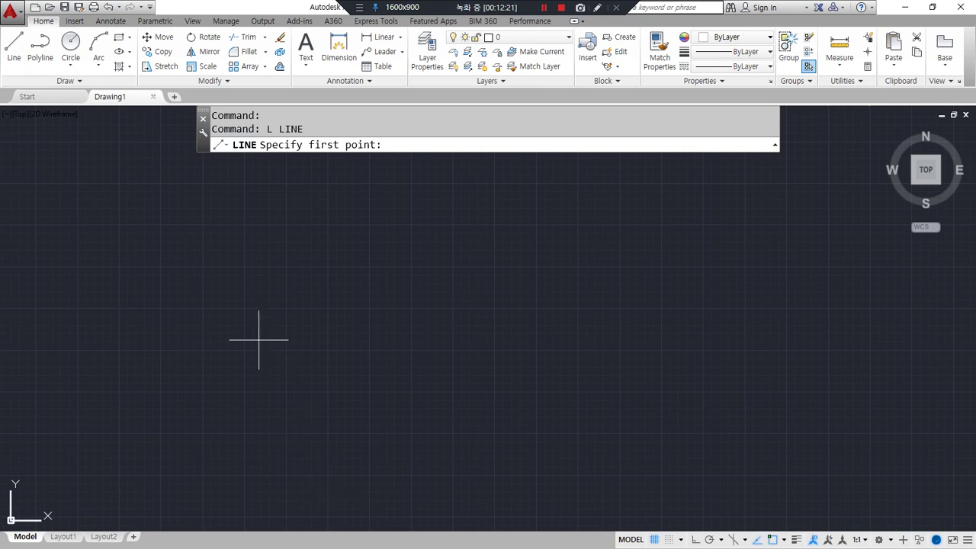
click(795, 540)
click(278, 330)
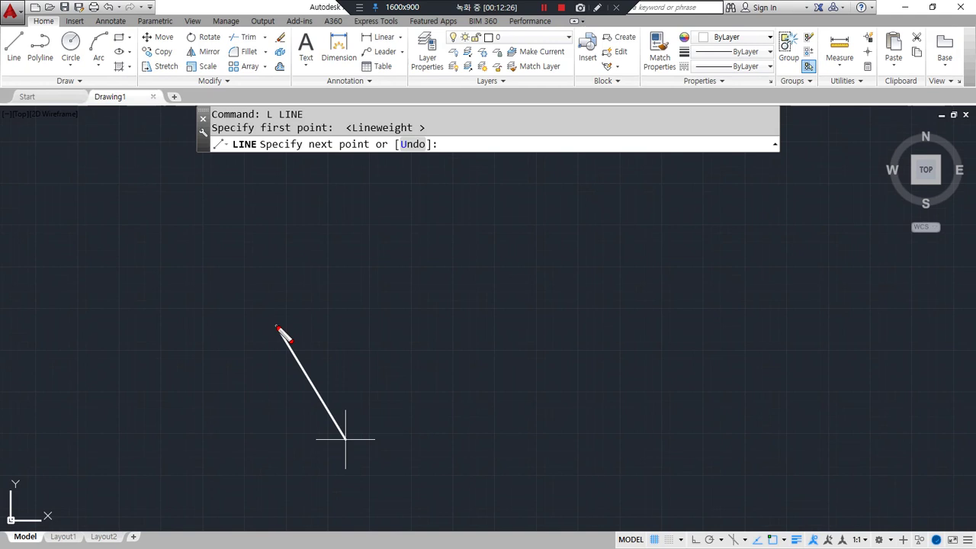
mouse_move(280, 330)
mouse_down()
mouse_move(221, 330)
mouse_move(341, 330)
mouse_up()
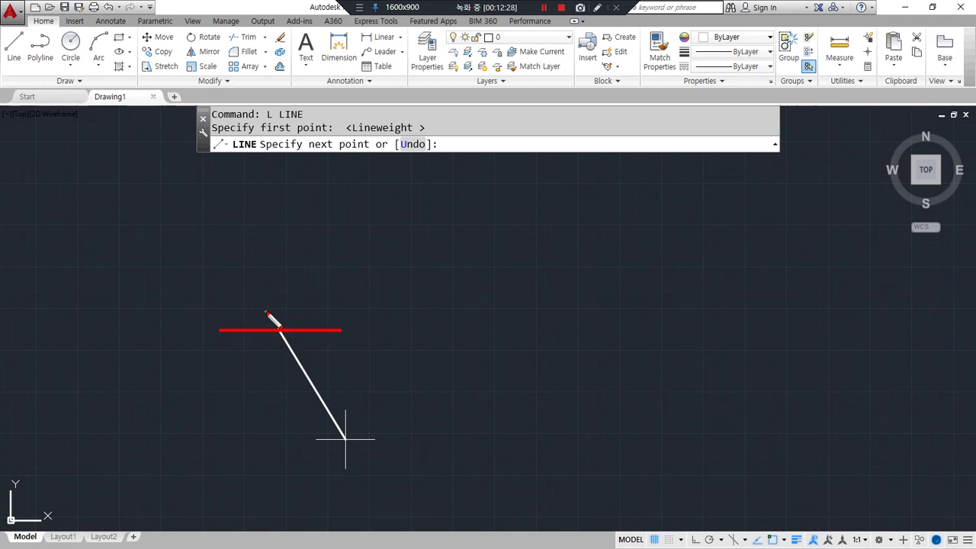
mouse_move(278, 330)
mouse_down()
mouse_move(277, 270)
mouse_move(277, 403)
mouse_up()
mouse_move(335, 324)
mouse_down()
mouse_move(344, 329)
mouse_move(336, 341)
mouse_up()
drag(273, 277, 288, 271)
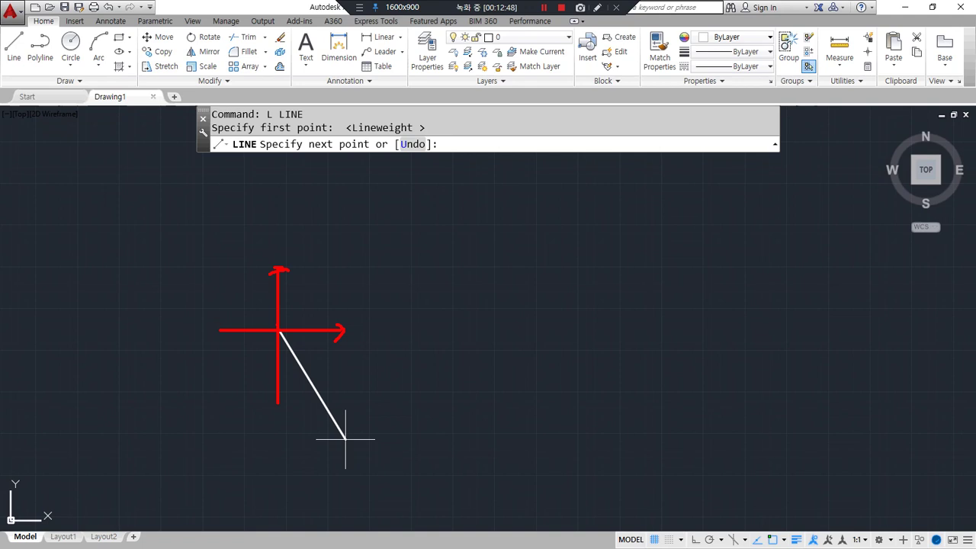
drag(366, 329, 374, 329)
mouse_move(246, 204)
mouse_down()
mouse_move(269, 207)
mouse_move(266, 238)
mouse_move(283, 217)
mouse_up()
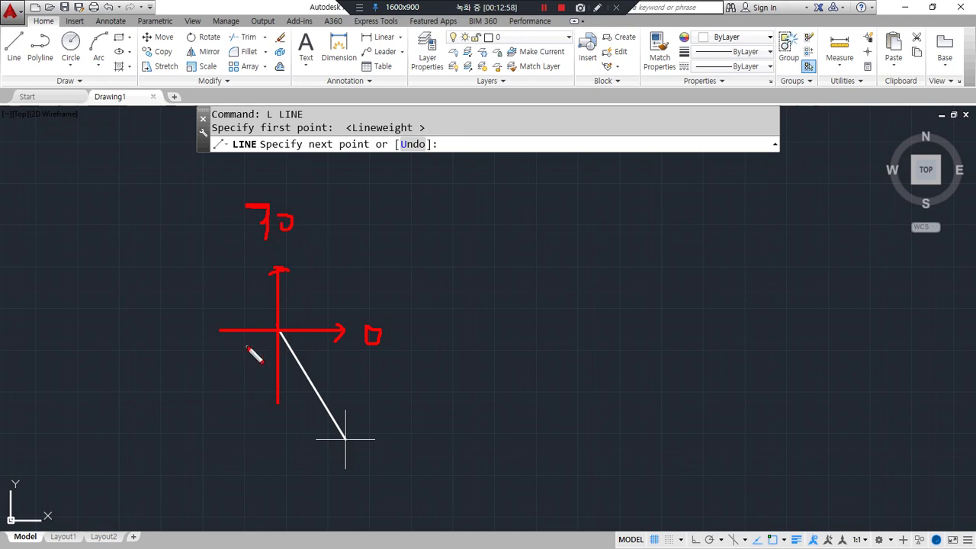
mouse_move(283, 334)
mouse_down()
mouse_move(434, 329)
mouse_move(418, 347)
mouse_up()
key(Escape)
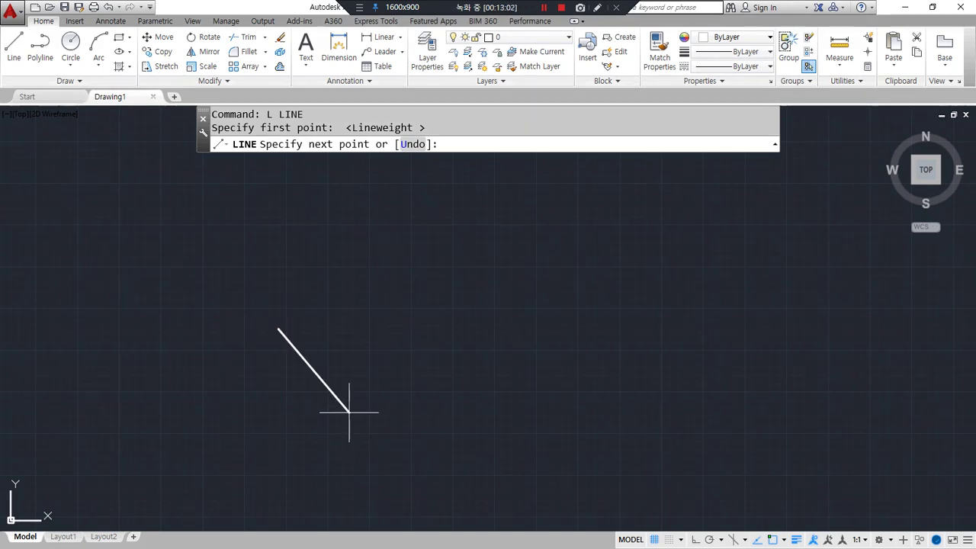
text(@1)
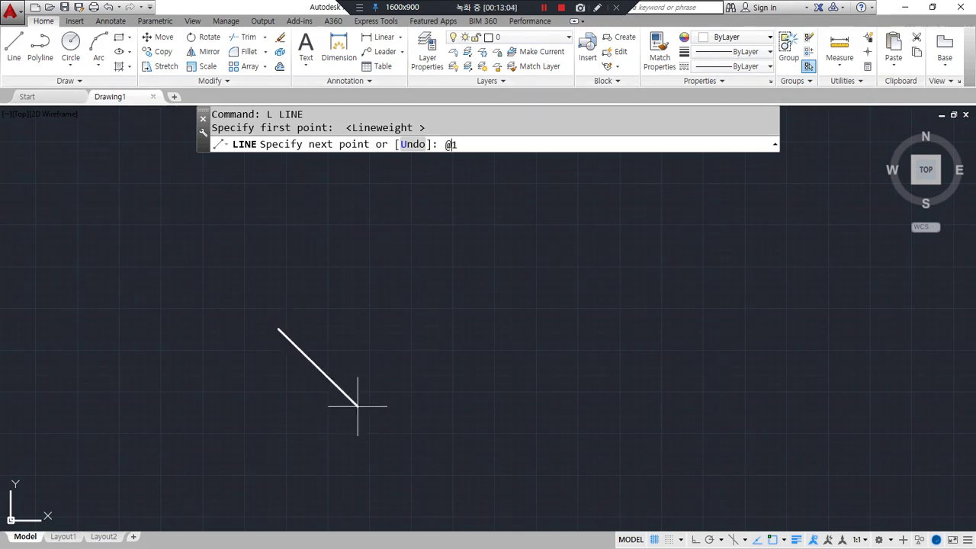
text(00<0)
key(Return)
scroll(290, 303, up, 4)
scroll(292, 305, up, 2)
mouse_move(151, 411)
middle_down()
mouse_move(300, 392)
mouse_move(338, 322)
middle_up()
scroll(307, 379, up, 2)
scroll(308, 381, down, 2)
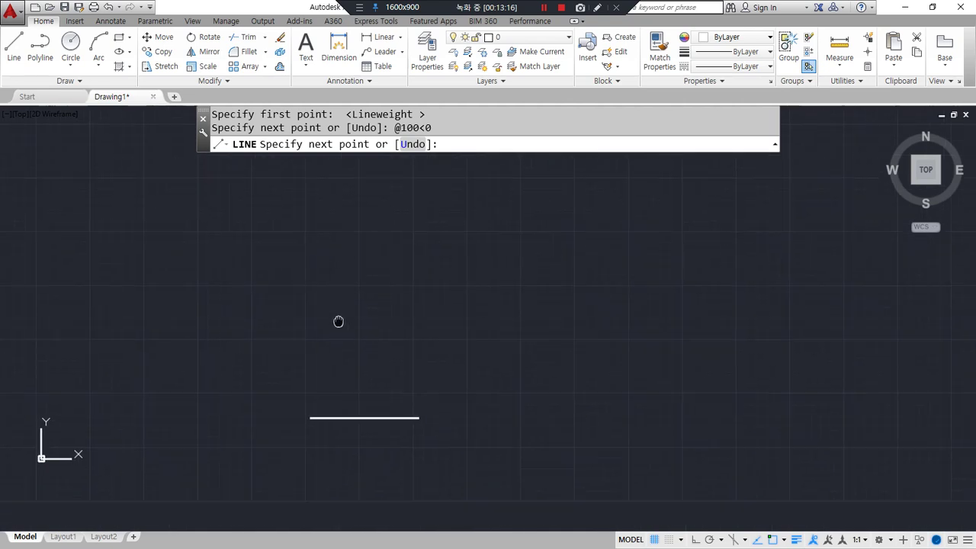
scroll(338, 322, up, 2)
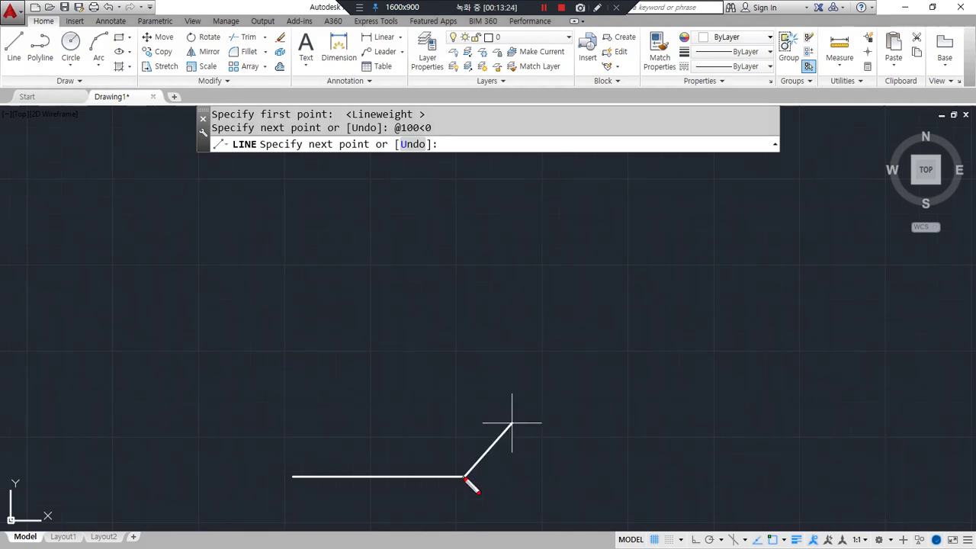
drag(442, 476, 637, 476)
mouse_move(463, 476)
mouse_down()
mouse_move(462, 436)
mouse_move(462, 533)
mouse_up()
mouse_move(618, 468)
mouse_down()
mouse_move(638, 476)
mouse_move(625, 492)
mouse_move(662, 463)
mouse_up()
drag(441, 390, 475, 387)
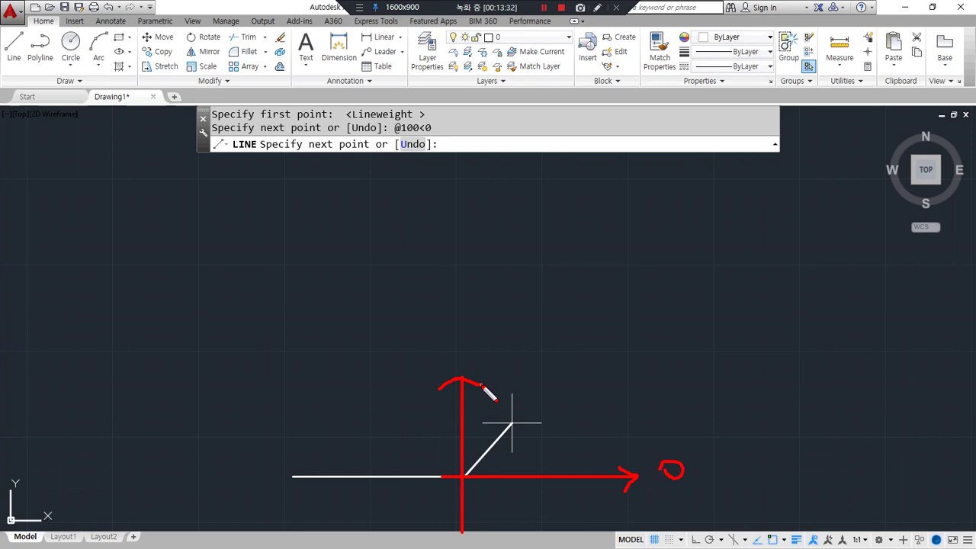
mouse_move(459, 328)
mouse_down()
mouse_move(464, 312)
mouse_move(462, 343)
mouse_up()
drag(486, 313, 492, 318)
mouse_move(572, 467)
mouse_down()
mouse_move(516, 391)
mouse_move(516, 410)
mouse_up()
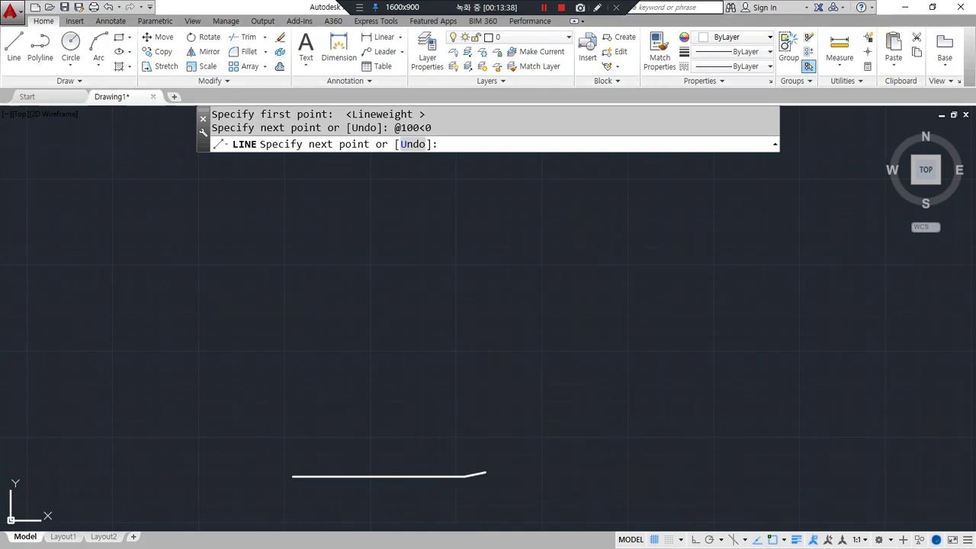
text(@1)
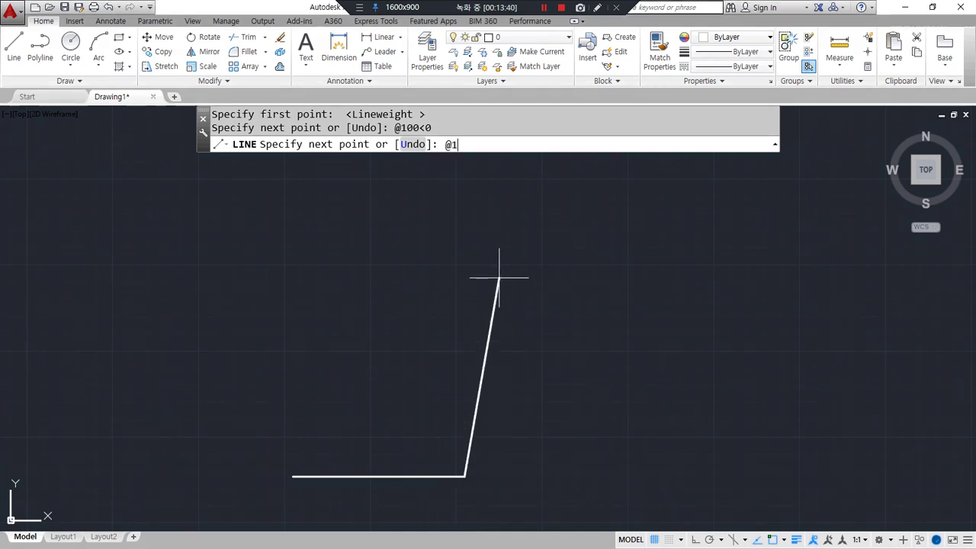
text(00<90)
key(Return)
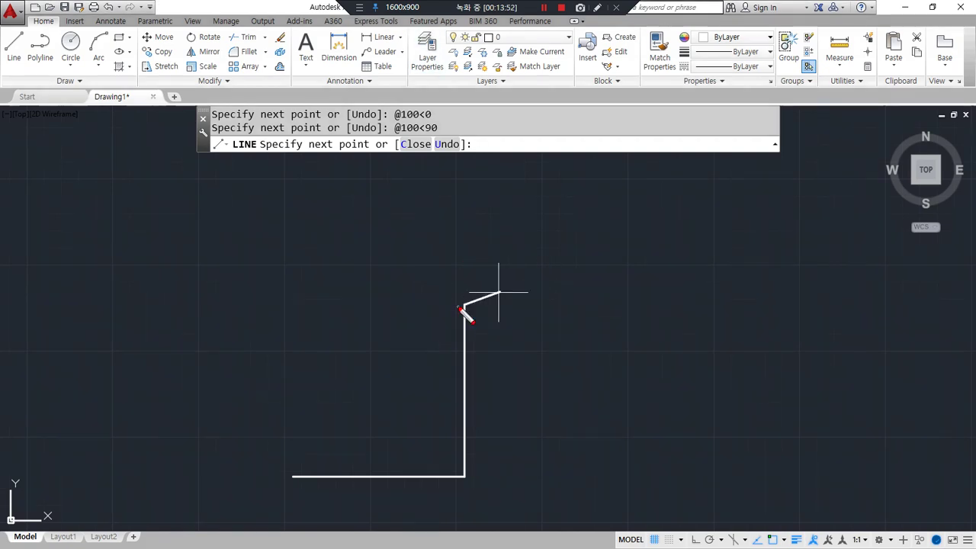
drag(398, 308, 685, 312)
mouse_move(463, 306)
mouse_down()
mouse_move(464, 243)
mouse_move(462, 375)
mouse_up()
mouse_move(464, 206)
mouse_down()
mouse_move(454, 214)
mouse_move(474, 213)
mouse_up()
mouse_move(740, 292)
mouse_down()
mouse_move(747, 305)
mouse_move(744, 291)
mouse_up()
mouse_move(464, 167)
mouse_down()
mouse_move(480, 191)
mouse_move(488, 181)
mouse_up()
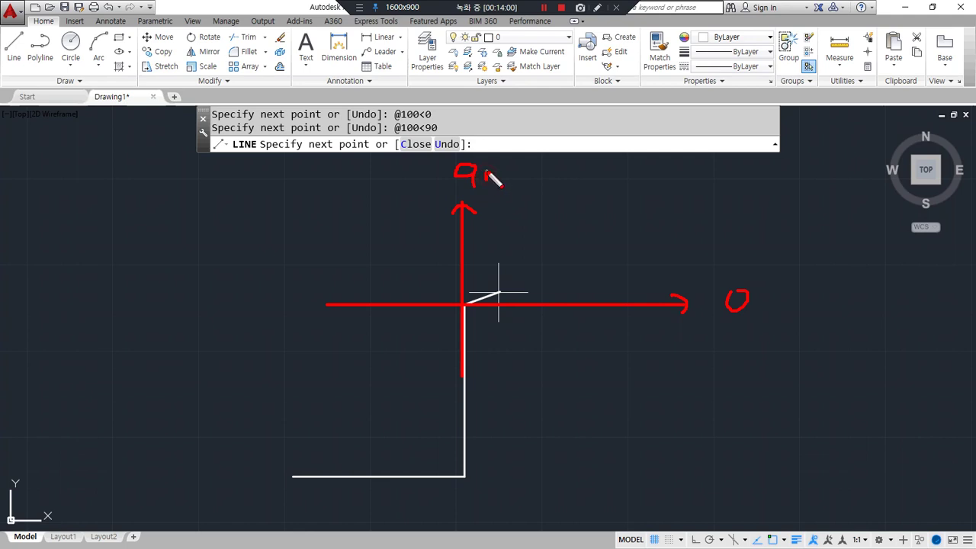
drag(339, 289, 326, 314)
drag(228, 237, 230, 265)
mouse_move(271, 232)
mouse_down()
mouse_move(261, 266)
mouse_move(268, 233)
mouse_up()
mouse_move(283, 229)
mouse_down()
mouse_move(301, 221)
mouse_move(281, 238)
mouse_up()
key(Escape)
text(@100<180)
key(Return)
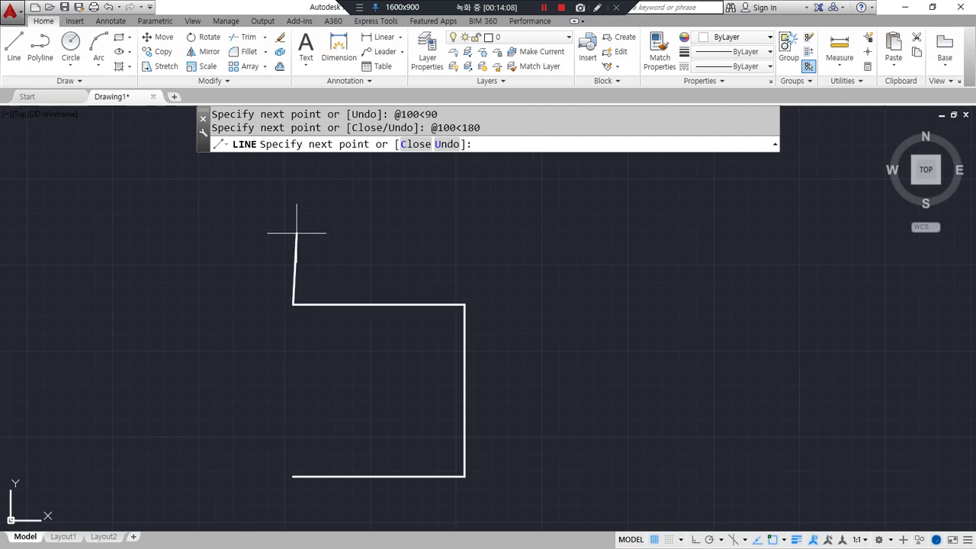
key(ctrl+z)
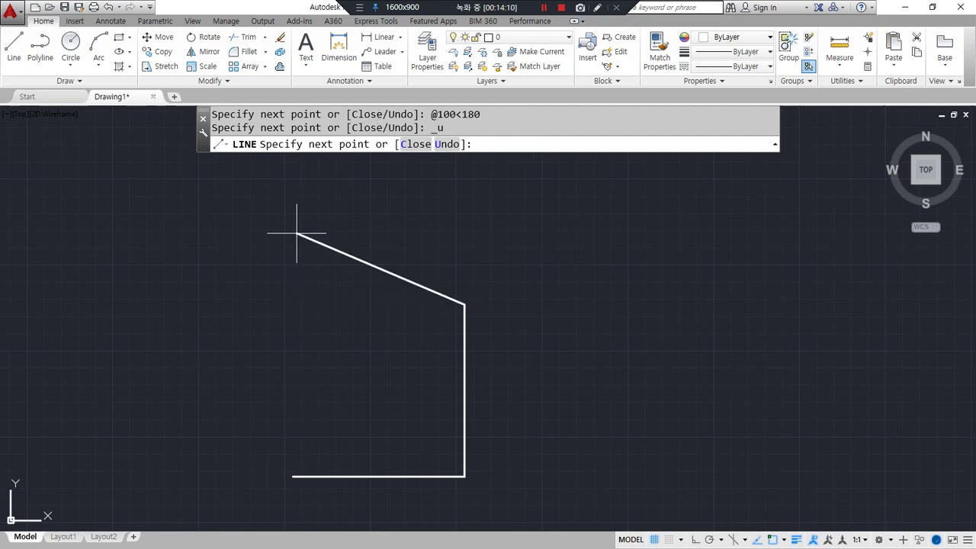
text(@100<-180)
key(Return)
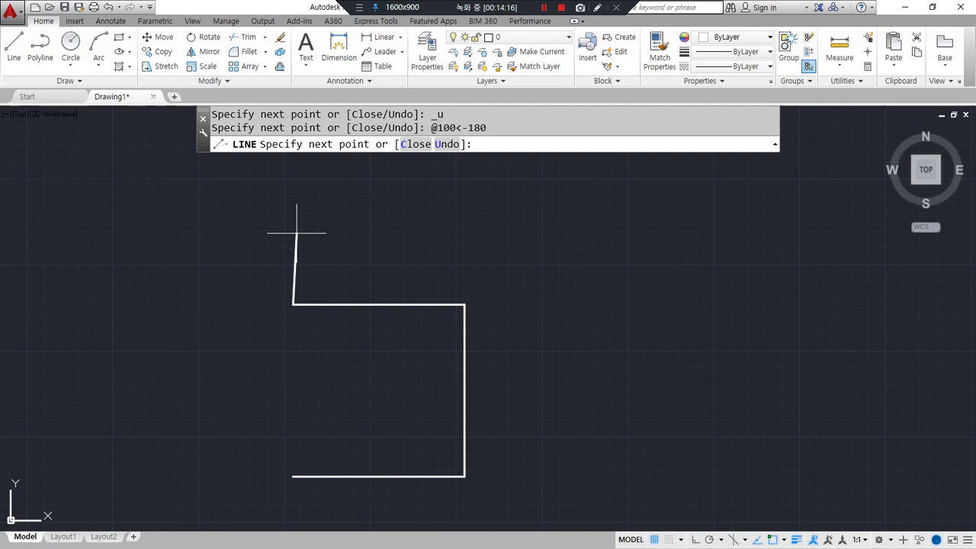
key(ctrl+z)
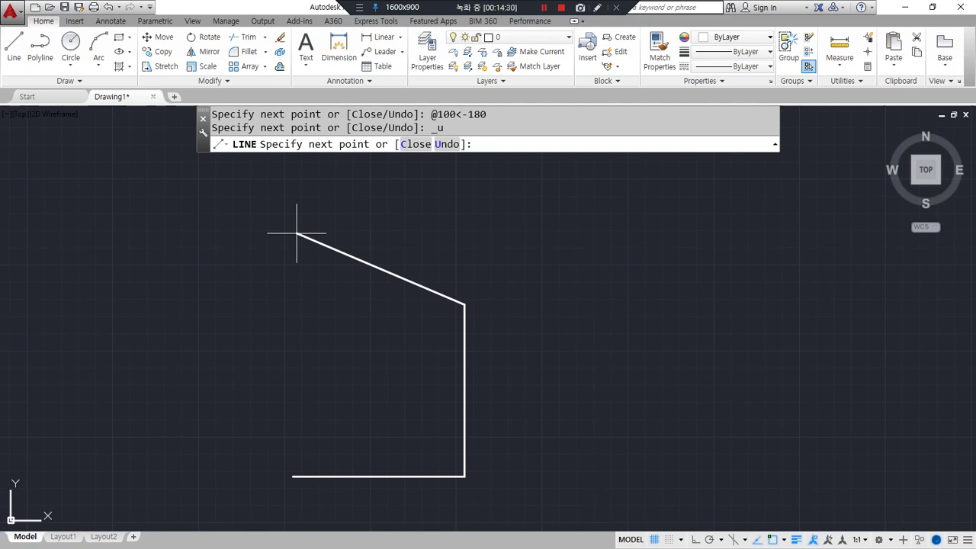
Try the third segment with the negative distance @-100<180 and undo it
text(@-100<180)
key(Return)
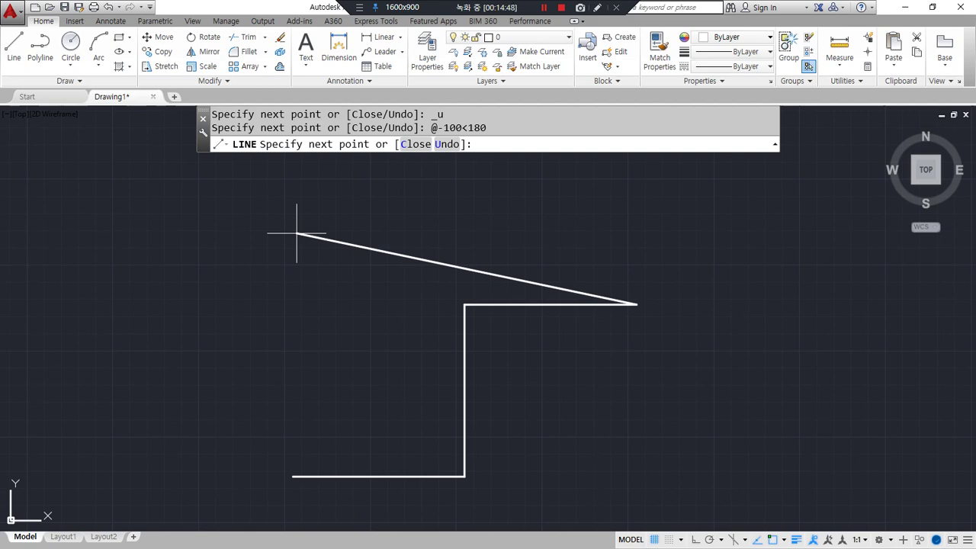
key(ctrl+z)
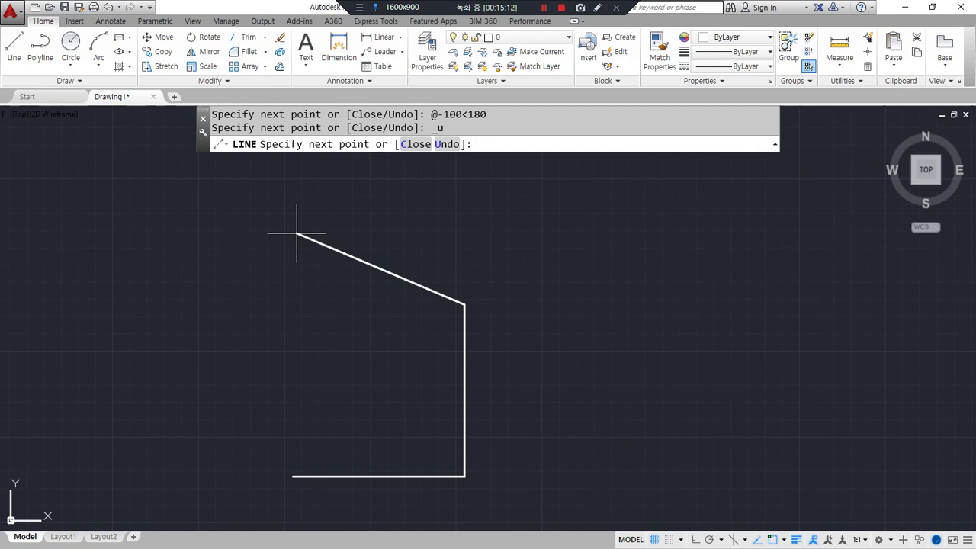
text(@100<180)
key(Return)
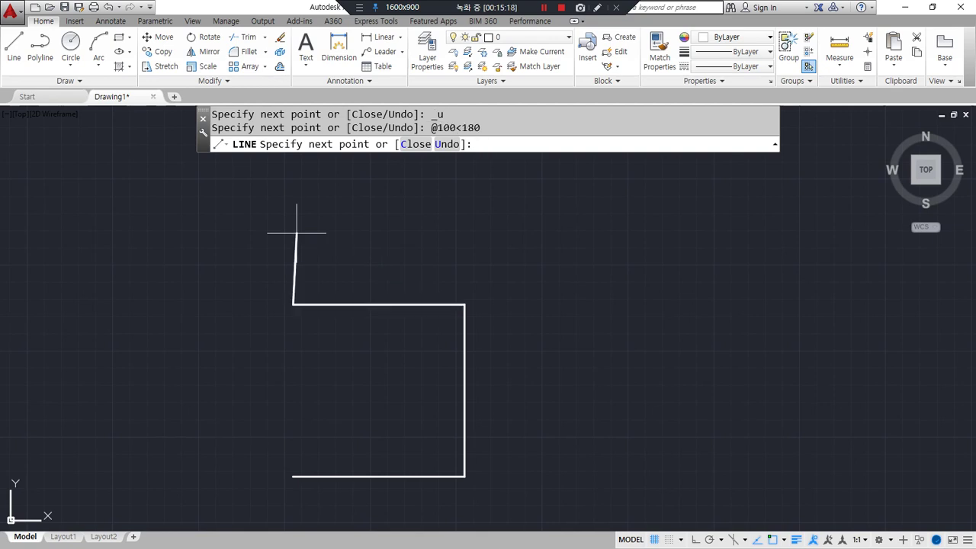
key(Return)
key(Return)
key(Return)
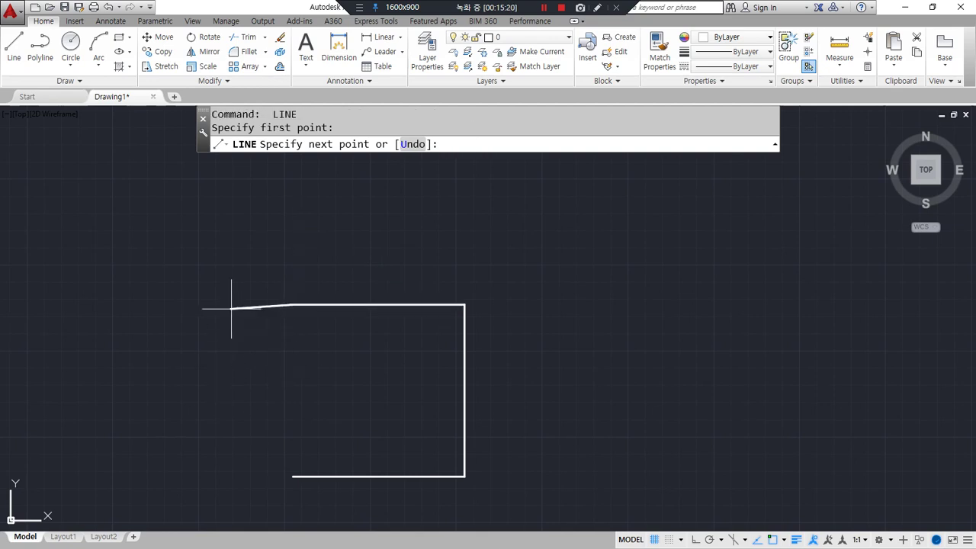
mouse_move(293, 307)
mouse_down()
mouse_move(216, 307)
mouse_move(351, 304)
mouse_move(353, 317)
mouse_move(373, 306)
mouse_up()
drag(290, 305, 290, 431)
drag(277, 258, 296, 250)
mouse_move(292, 192)
mouse_down()
mouse_move(272, 182)
mouse_move(278, 213)
mouse_move(299, 196)
mouse_up()
mouse_move(251, 457)
mouse_down()
mouse_move(305, 463)
mouse_move(323, 476)
mouse_up()
drag(349, 433, 338, 437)
key(Escape)
text(@100<)
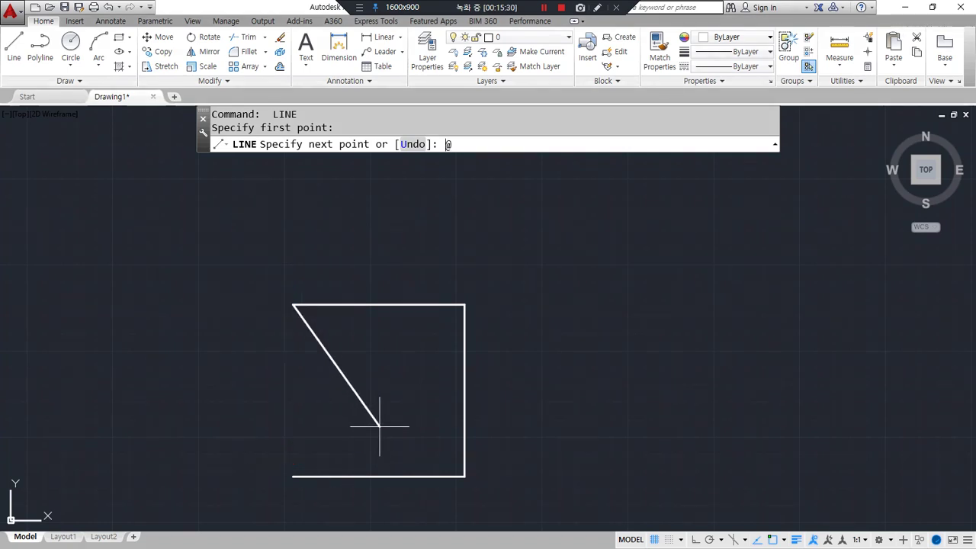
text(270)
key(Return)
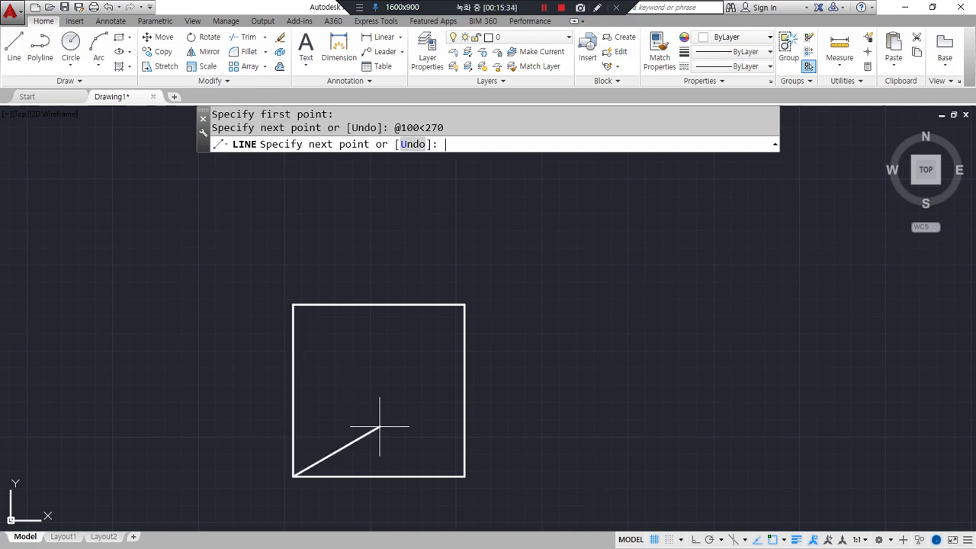
key(ctrl+z)
text(@100<-90)
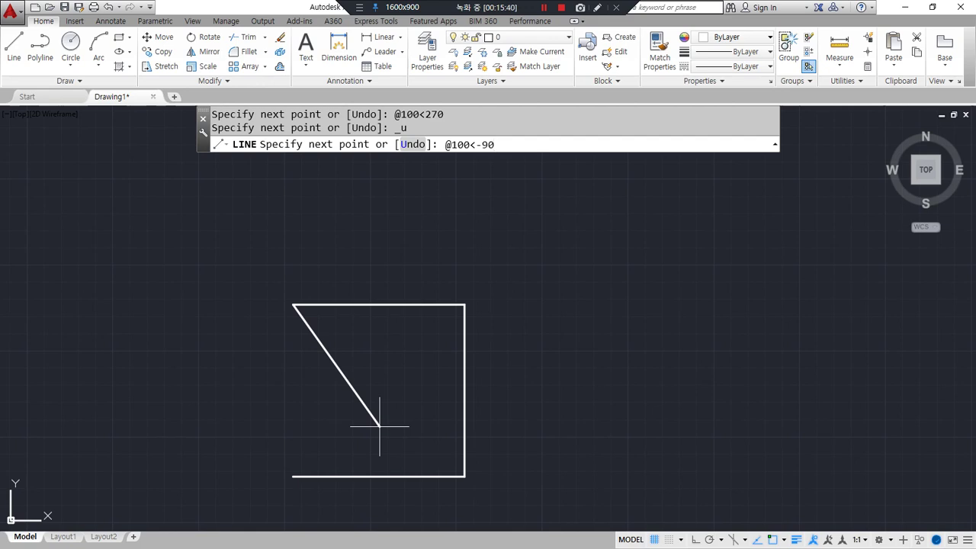
key(Return)
key(Return)
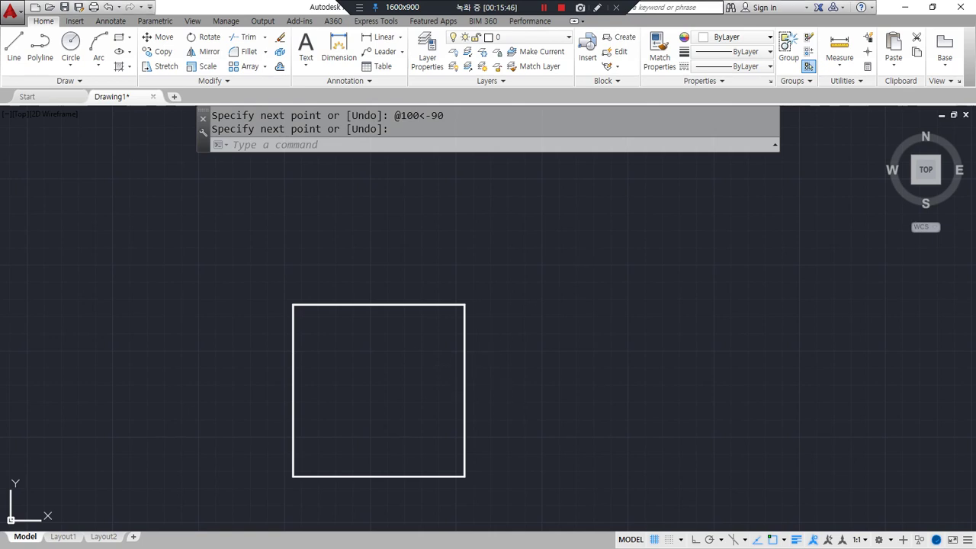
shift+middle_drag(473, 381, 488, 389)
click(926, 169)
scroll(593, 290, down, 4)
middle_drag(659, 289, 557, 279)
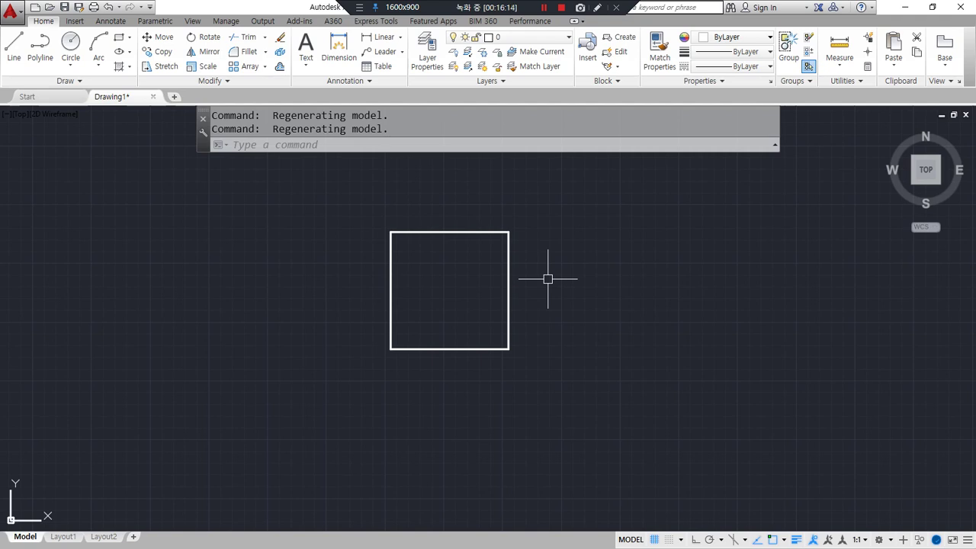
text(L)
key(Return)
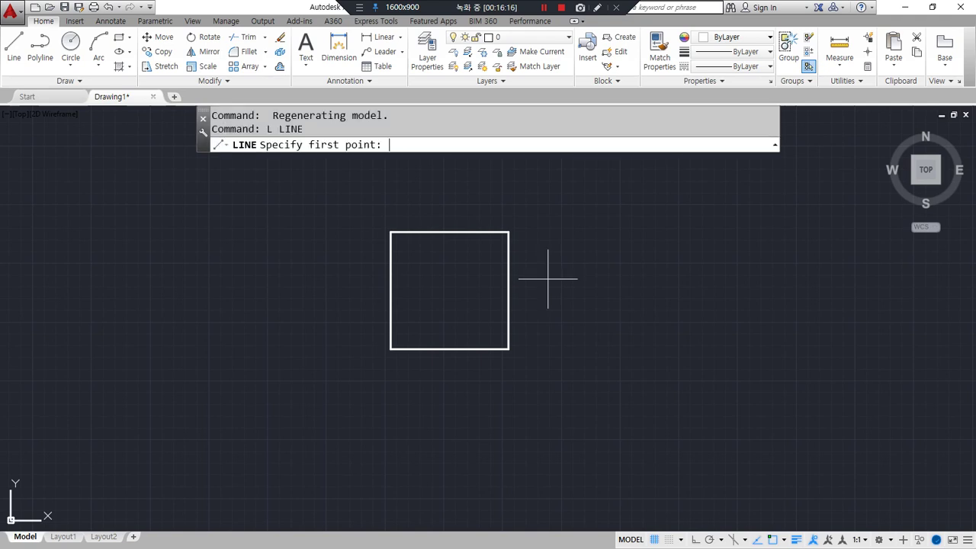
click(654, 339)
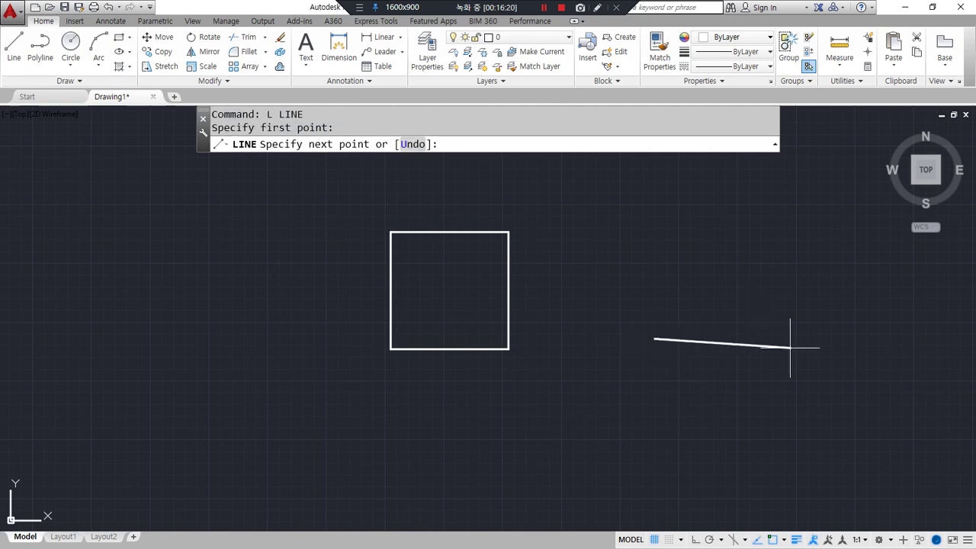
text(@100<0)
key(Return)
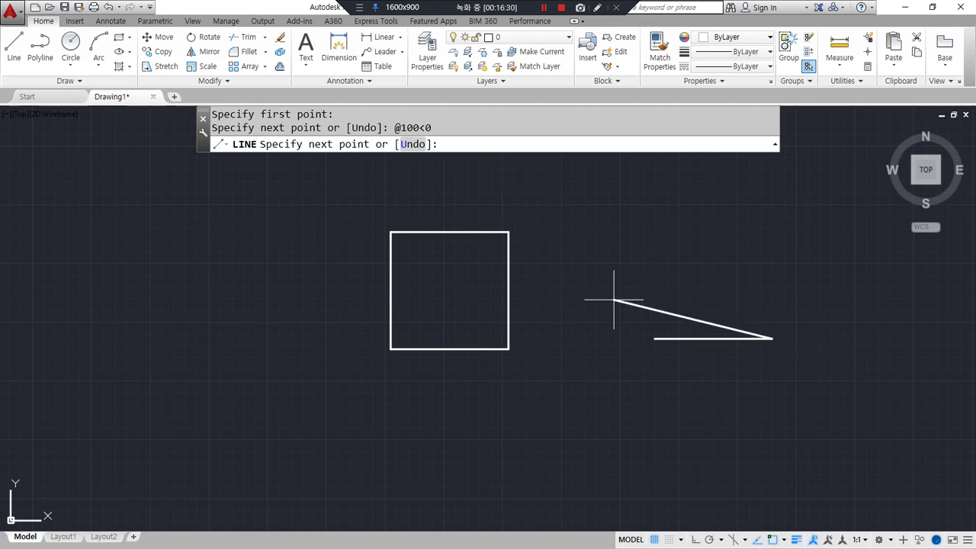
middle_drag(758, 343, 490, 453)
scroll(436, 335, up, 2)
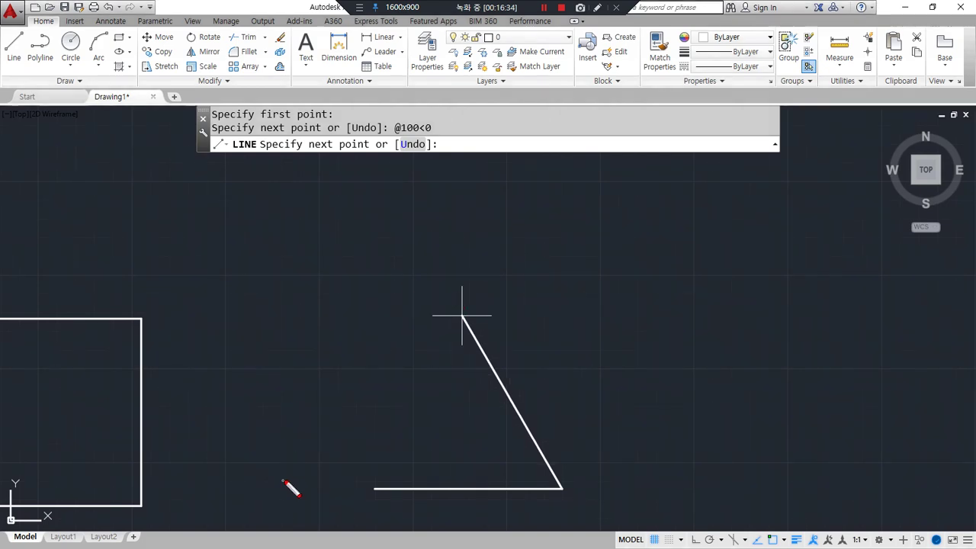
drag(535, 444, 507, 488)
mouse_move(462, 399)
mouse_down()
mouse_move(465, 443)
mouse_move(455, 424)
mouse_move(489, 432)
mouse_up()
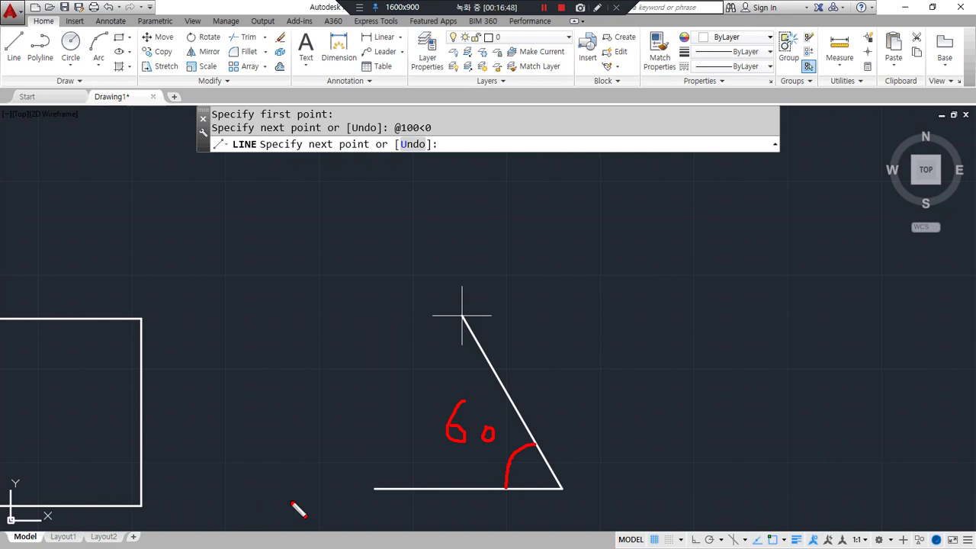
drag(563, 489, 723, 481)
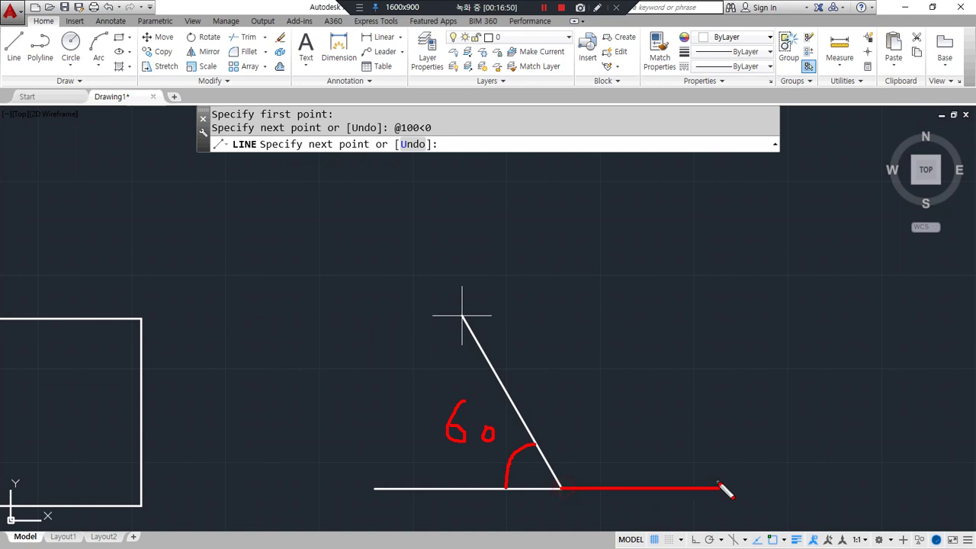
drag(644, 485, 546, 446)
drag(642, 462, 642, 485)
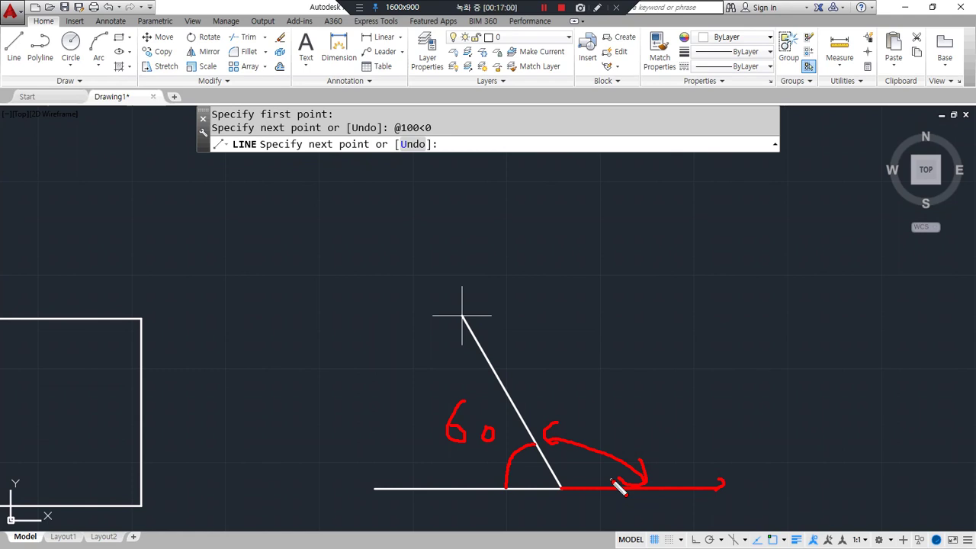
mouse_move(568, 383)
mouse_down()
mouse_move(568, 412)
mouse_move(624, 400)
mouse_move(626, 389)
mouse_up()
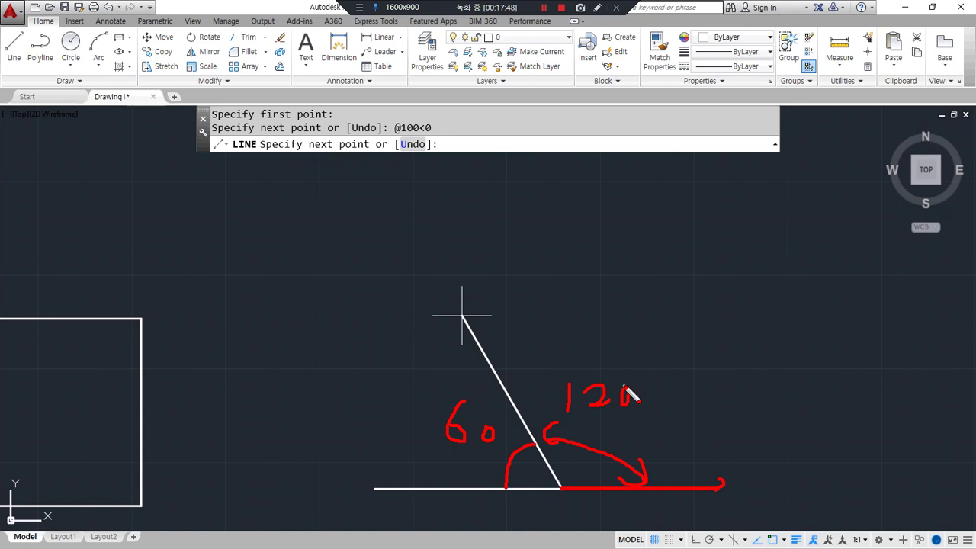
mouse_move(620, 443)
mouse_down()
mouse_move(557, 438)
mouse_move(615, 374)
mouse_move(627, 441)
mouse_up()
mouse_move(696, 271)
mouse_down()
mouse_move(714, 289)
mouse_move(699, 315)
mouse_up()
mouse_move(746, 256)
mouse_down()
mouse_move(750, 308)
mouse_move(743, 288)
mouse_move(785, 301)
mouse_move(772, 281)
mouse_up()
mouse_move(668, 253)
mouse_down()
mouse_move(669, 332)
mouse_move(783, 243)
mouse_up()
mouse_move(621, 269)
mouse_down()
mouse_move(625, 310)
mouse_move(642, 272)
mouse_up()
mouse_move(736, 193)
mouse_down()
mouse_move(739, 217)
mouse_move(755, 227)
mouse_up()
mouse_move(760, 321)
mouse_down()
mouse_move(761, 332)
mouse_move(789, 323)
mouse_up()
mouse_move(768, 200)
mouse_down()
mouse_move(782, 222)
mouse_move(799, 216)
mouse_up()
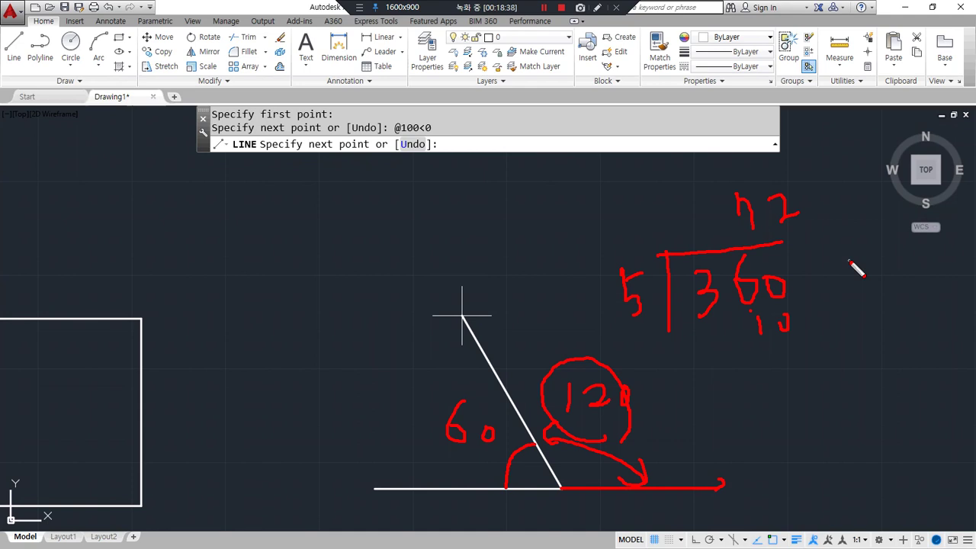
mouse_move(542, 393)
mouse_down()
mouse_move(624, 377)
mouse_move(608, 429)
mouse_up()
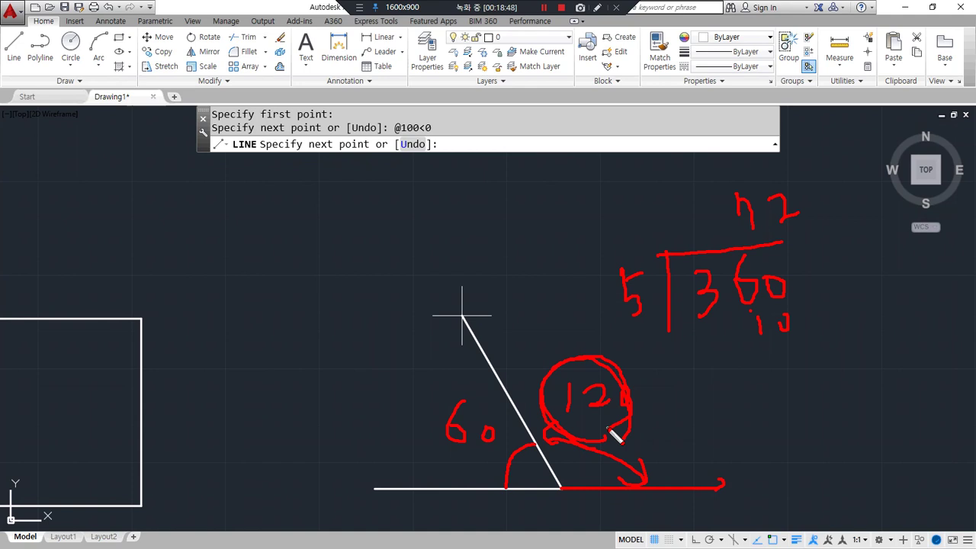
key(Escape)
text(@100<120)
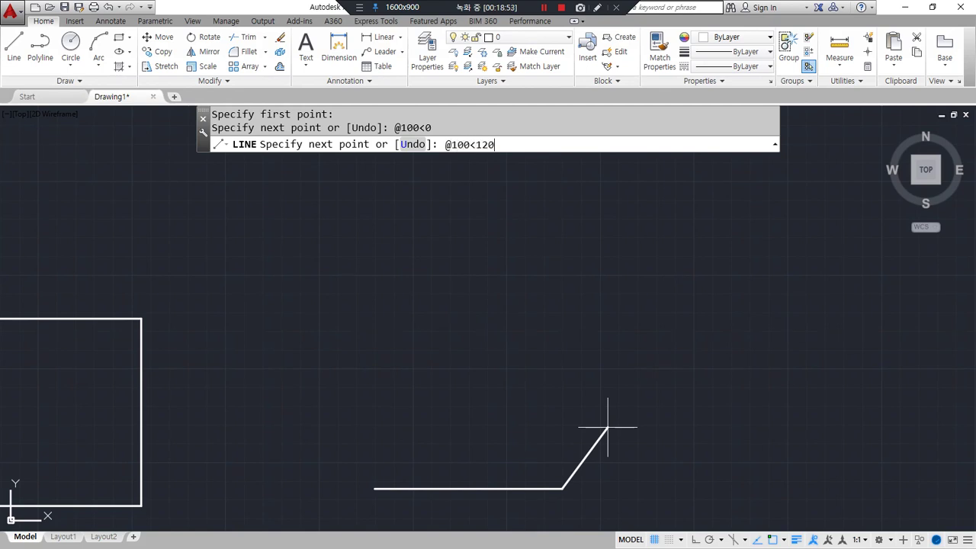
key(Return)
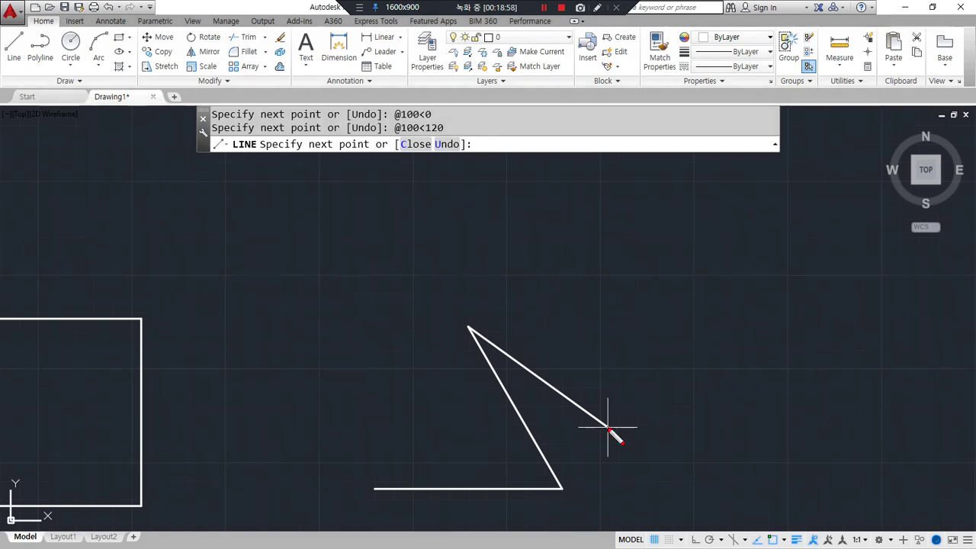
mouse_move(469, 328)
mouse_down()
mouse_move(657, 327)
mouse_move(656, 336)
mouse_move(696, 321)
mouse_up()
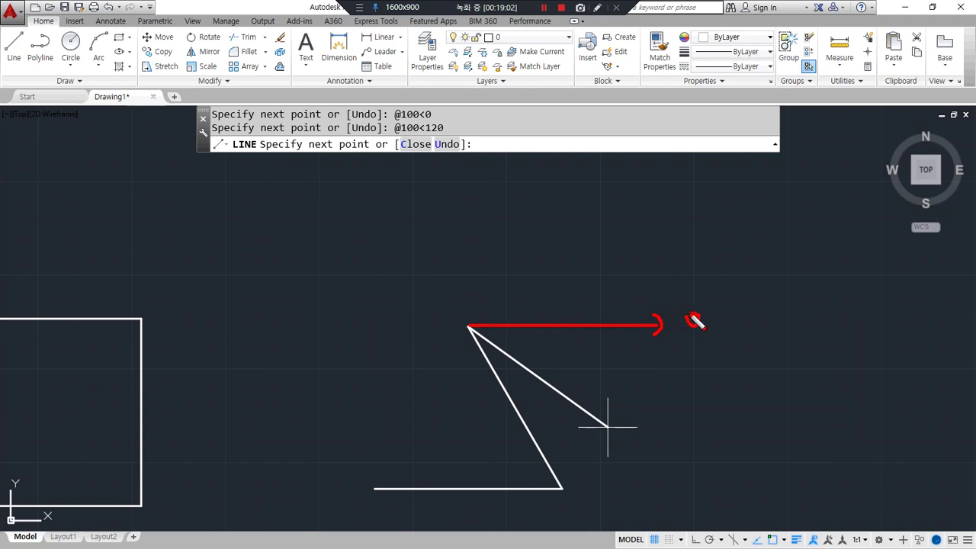
mouse_move(469, 329)
mouse_down()
mouse_move(381, 463)
mouse_move(378, 446)
mouse_move(401, 456)
mouse_up()
mouse_move(503, 319)
mouse_down()
mouse_move(462, 288)
mouse_move(449, 345)
mouse_move(458, 329)
mouse_move(440, 344)
mouse_move(496, 329)
mouse_up()
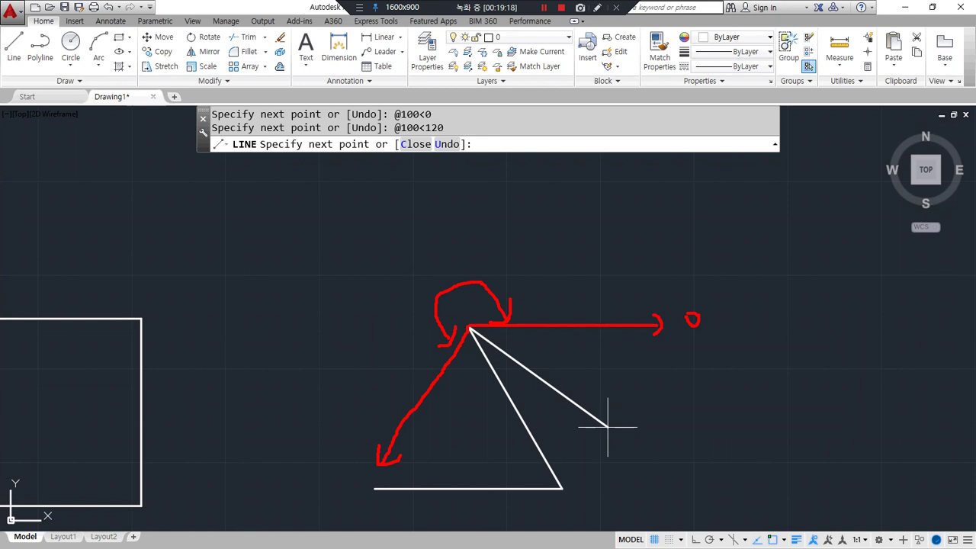
key(Escape)
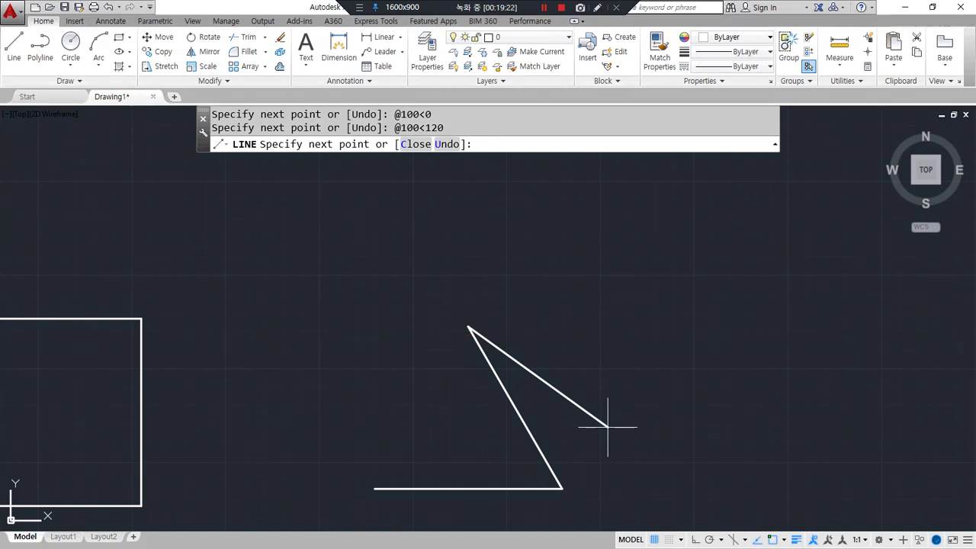
Switch to the image viewer and examine the geometry notes on parallel lines, perpendiculars and the distance between parallel lines
drag(0, 192, 522, 150)
double_click(522, 148)
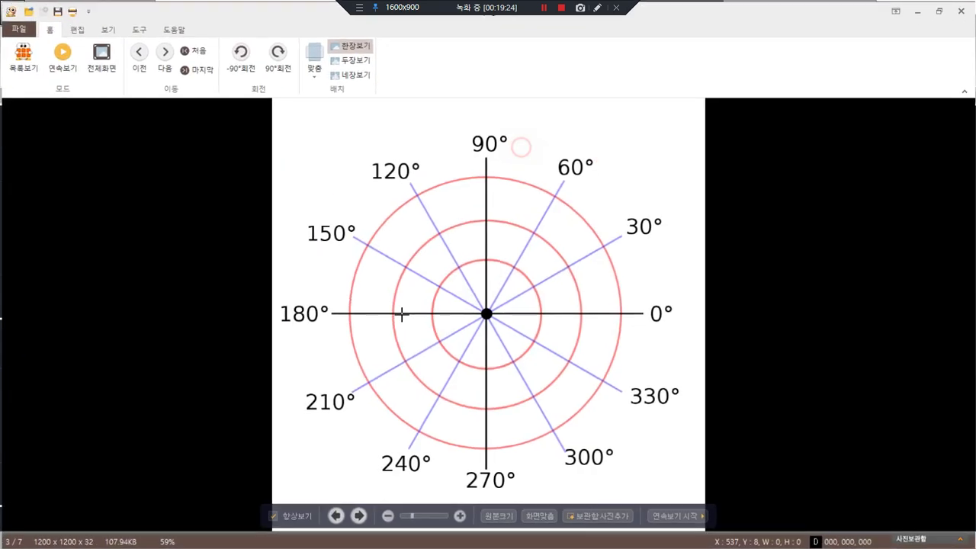
scroll(431, 270, down, 1)
drag(176, 118, 367, 267)
click(307, 213)
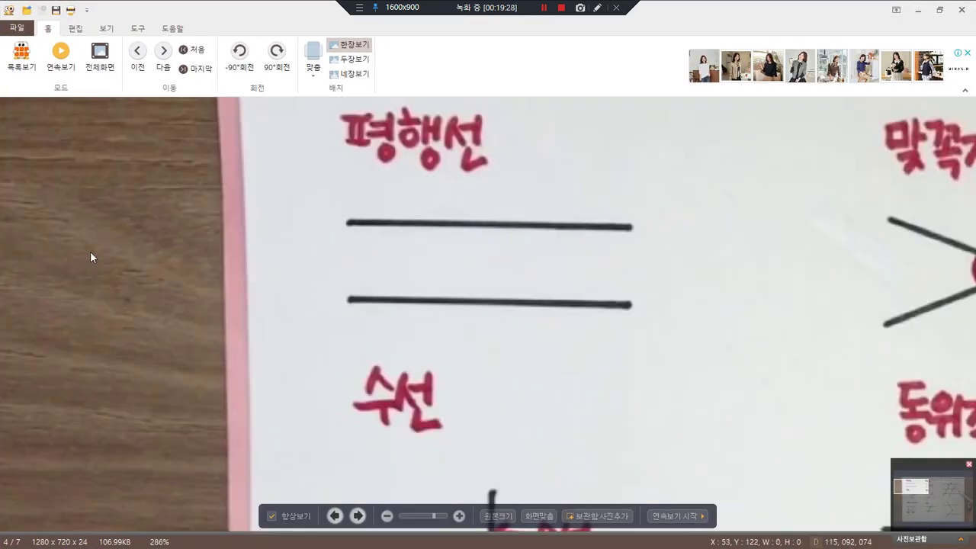
drag(90, 251, 31, 270)
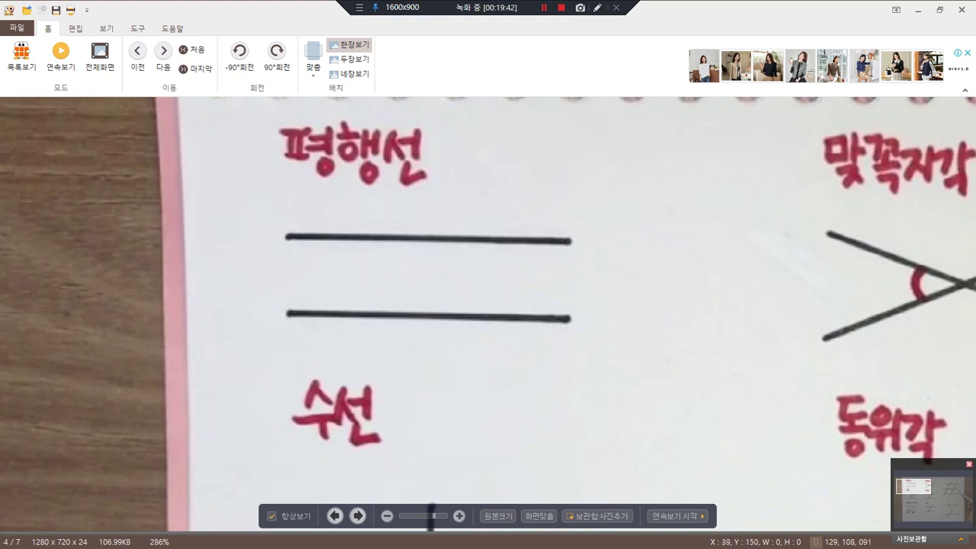
drag(368, 360, 340, 189)
drag(310, 303, 303, 257)
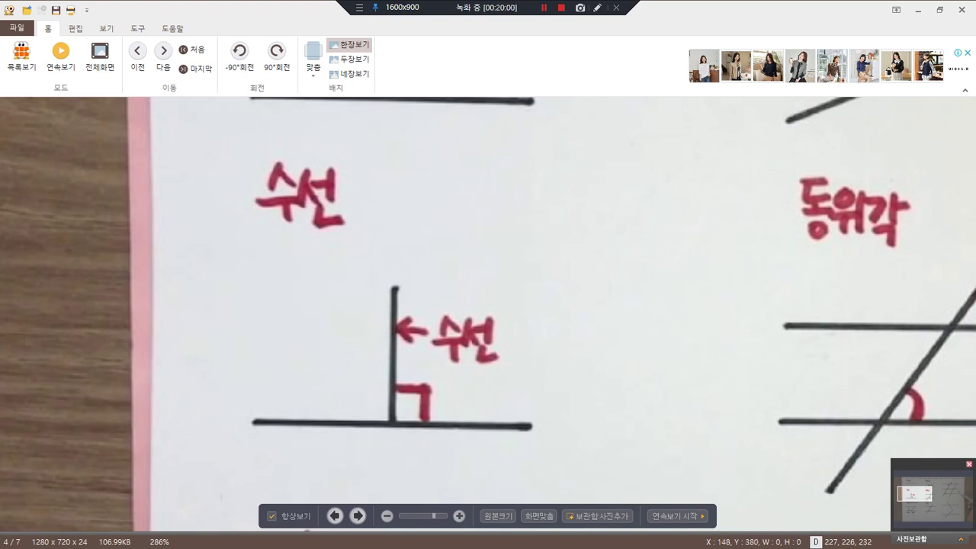
scroll(287, 174, down, 6)
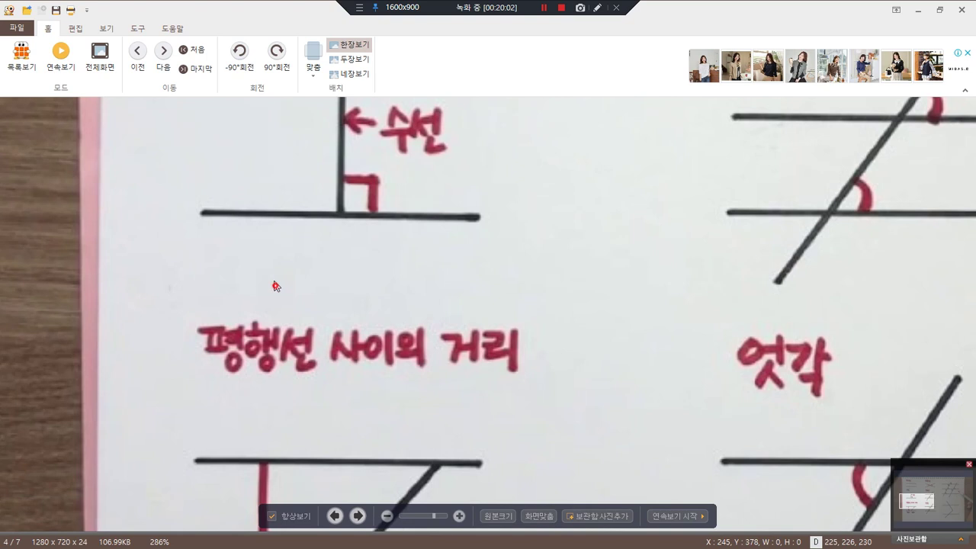
scroll(270, 223, down, 1)
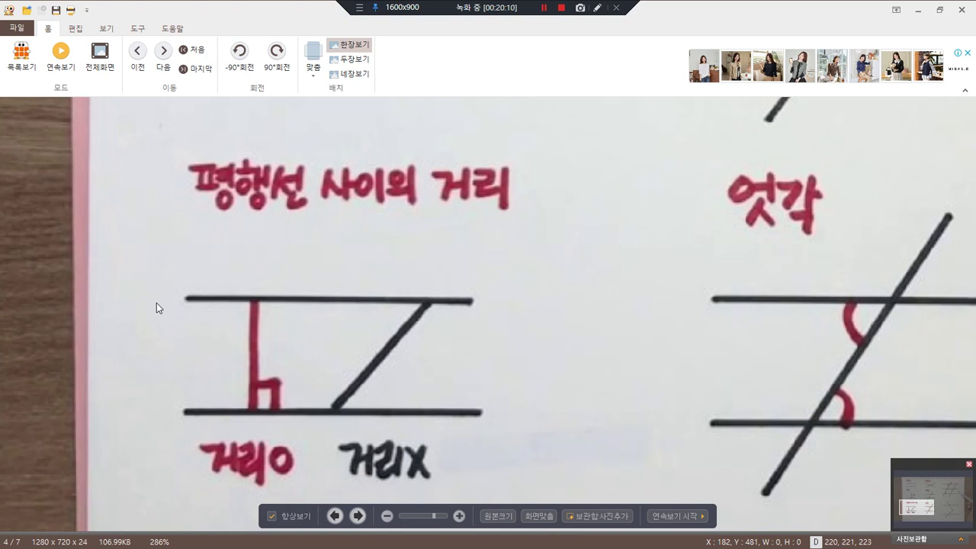
Examine the vertical angles and corresponding angles diagrams in the geometry notes
drag(477, 94, 253, 430)
drag(461, 188, 161, 471)
drag(459, 103, 297, 382)
drag(361, 203, 378, 327)
drag(246, 329, 249, 288)
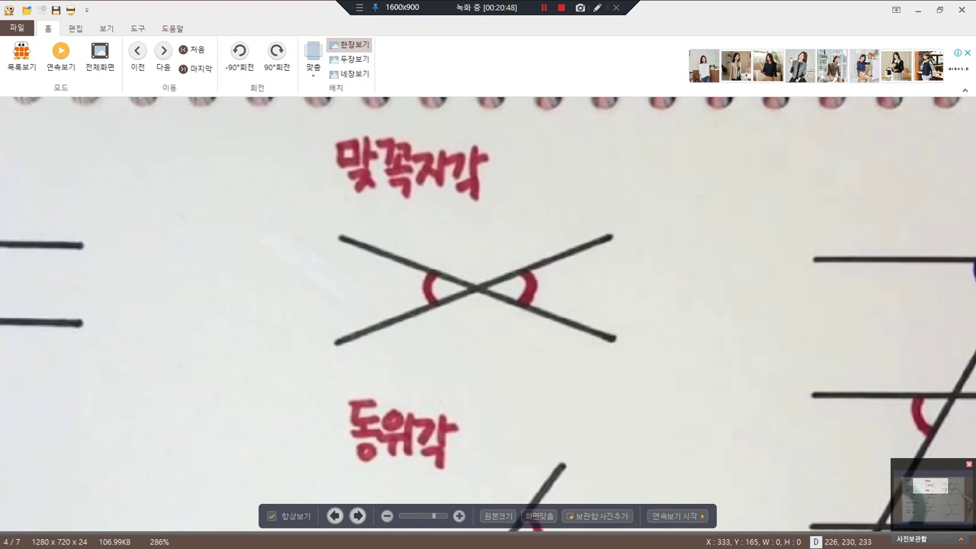
drag(414, 331, 400, 177)
drag(283, 431, 283, 336)
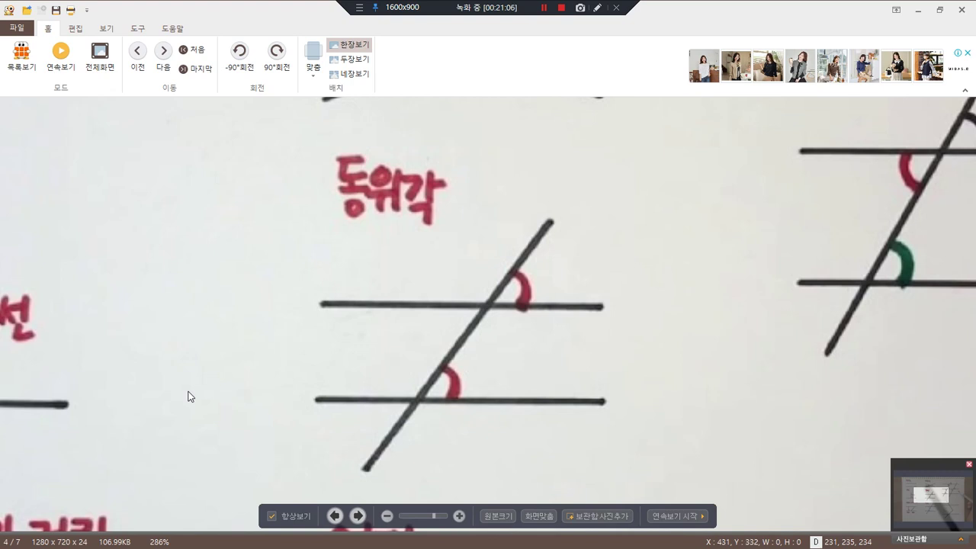
mouse_move(577, 279)
mouse_down()
mouse_move(560, 277)
mouse_move(574, 269)
mouse_up()
mouse_move(494, 374)
mouse_down()
mouse_move(475, 371)
mouse_move(488, 378)
mouse_up()
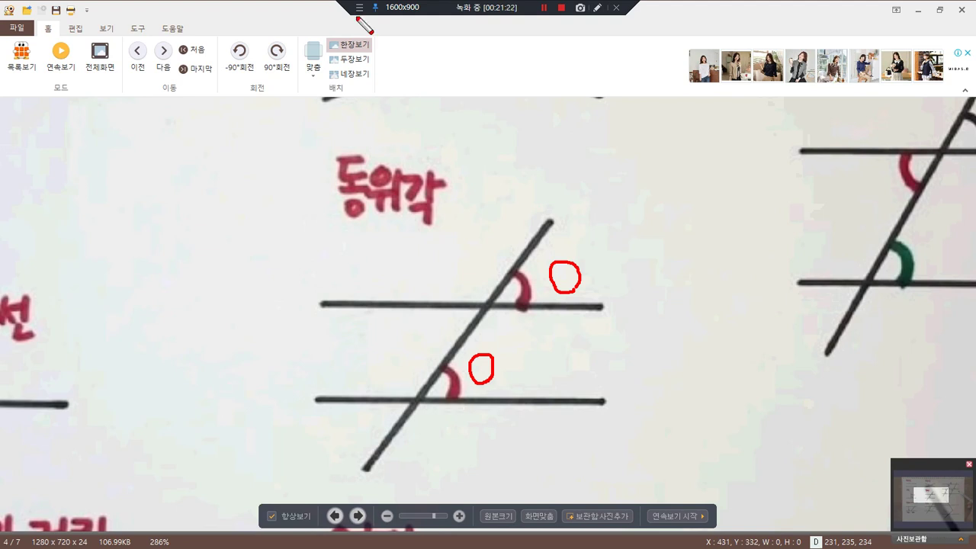
key(e)
mouse_move(457, 276)
mouse_down()
mouse_move(453, 289)
mouse_move(468, 271)
mouse_move(449, 289)
mouse_up()
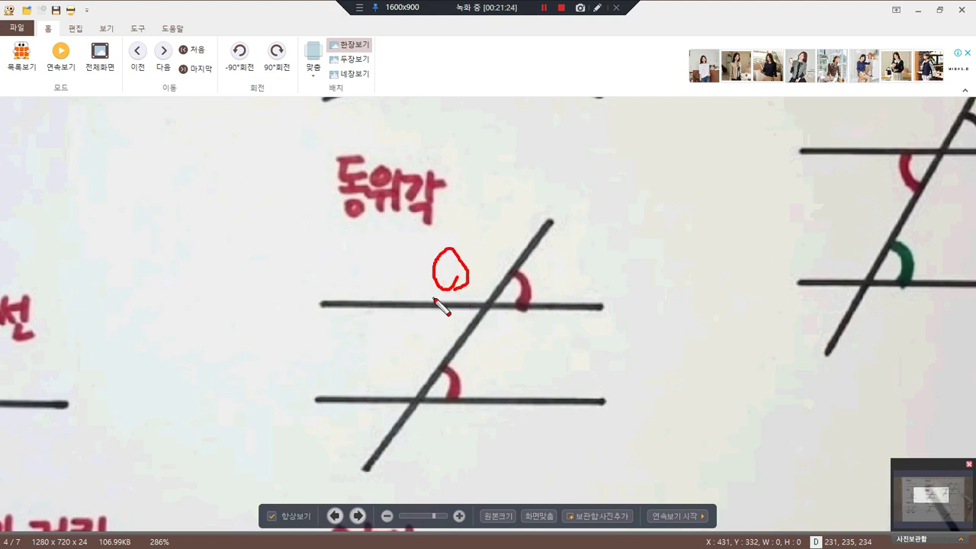
mouse_move(385, 380)
mouse_down()
mouse_move(386, 355)
mouse_move(396, 383)
mouse_up()
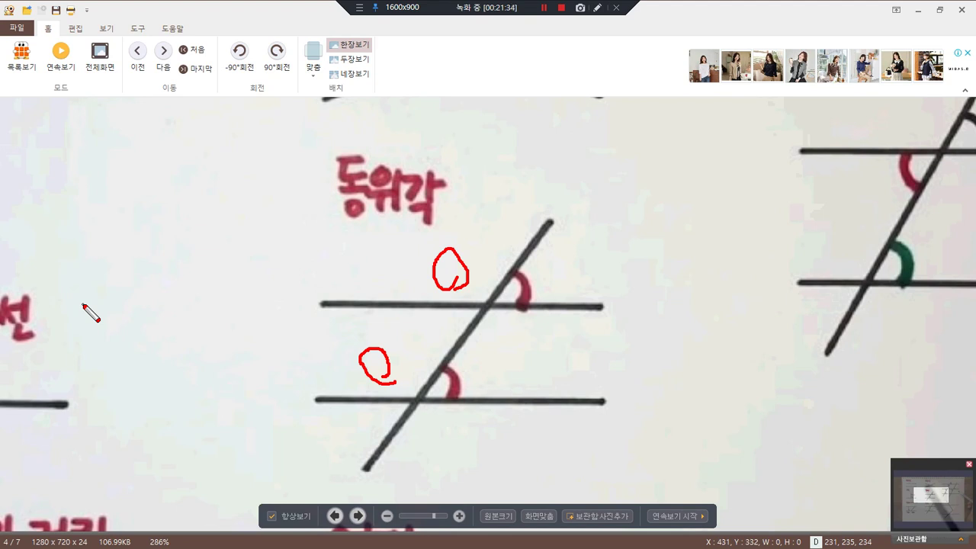
key(Escape)
Examine which angles match in the alternate angles diagram and switch back to the AutoCAD drawing
drag(358, 341, 361, 181)
drag(407, 405, 381, 180)
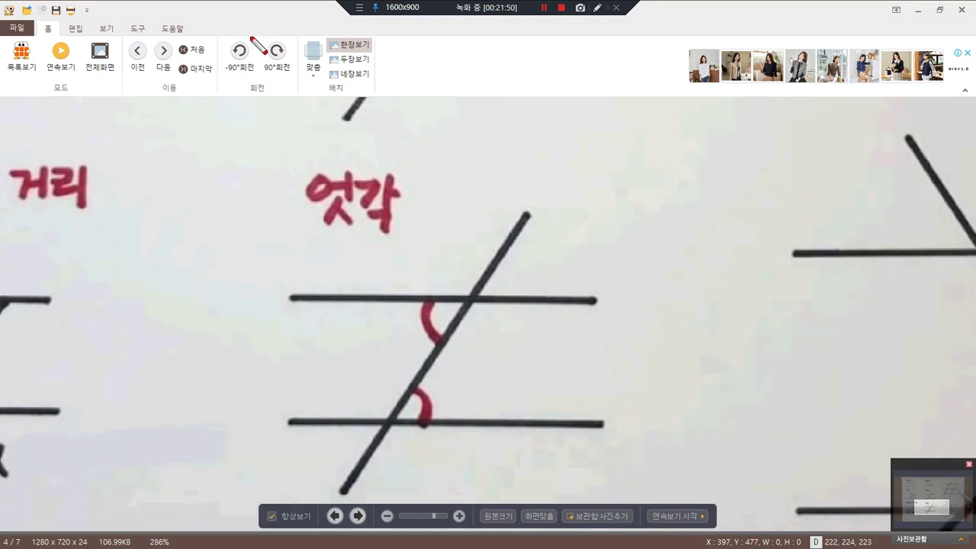
mouse_move(427, 302)
mouse_down()
mouse_move(476, 300)
mouse_move(409, 424)
mouse_move(476, 426)
mouse_up()
drag(406, 324, 406, 336)
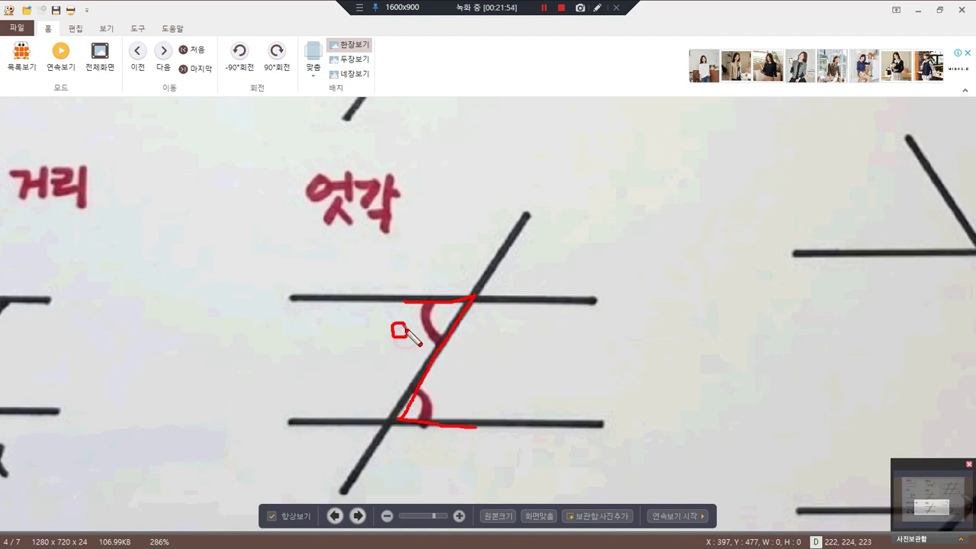
drag(448, 406, 457, 398)
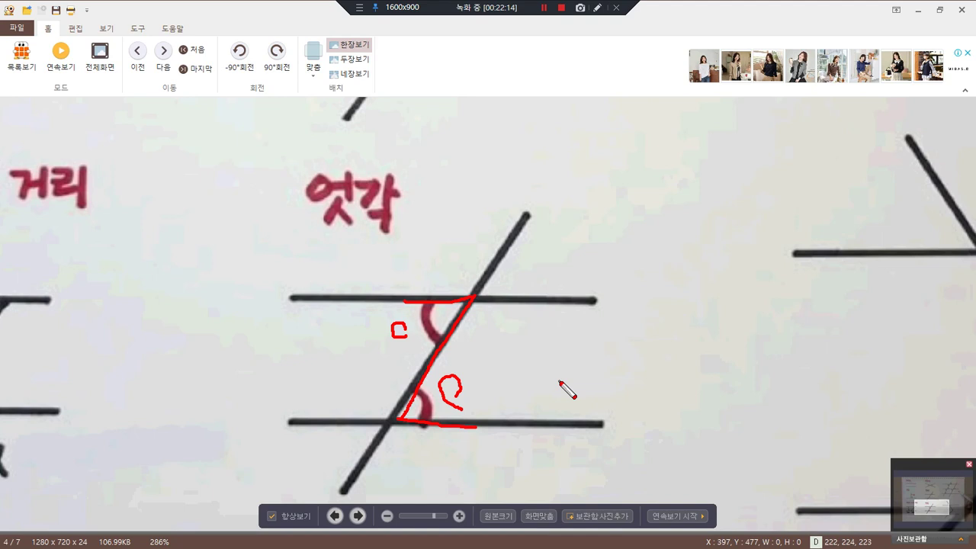
key(Delete)
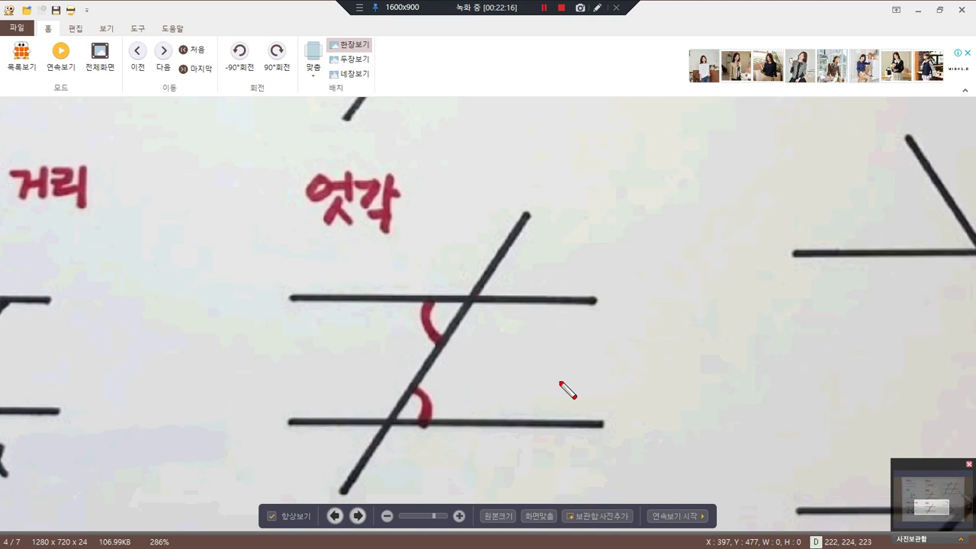
mouse_move(488, 340)
mouse_down()
mouse_move(495, 335)
mouse_move(486, 345)
mouse_up()
mouse_move(363, 410)
mouse_down()
mouse_move(359, 399)
mouse_move(368, 410)
mouse_up()
drag(503, 256, 524, 289)
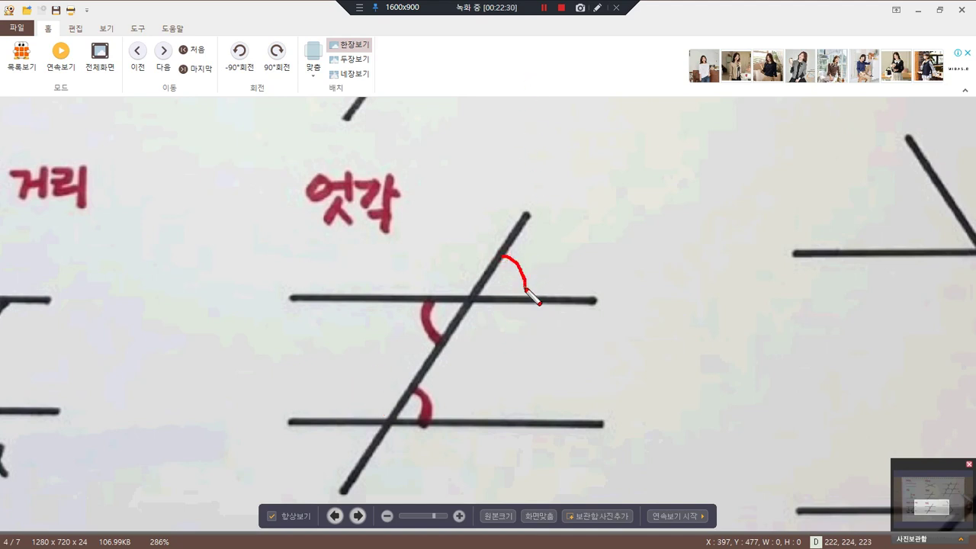
drag(338, 421, 351, 466)
drag(542, 267, 561, 276)
drag(451, 396, 467, 397)
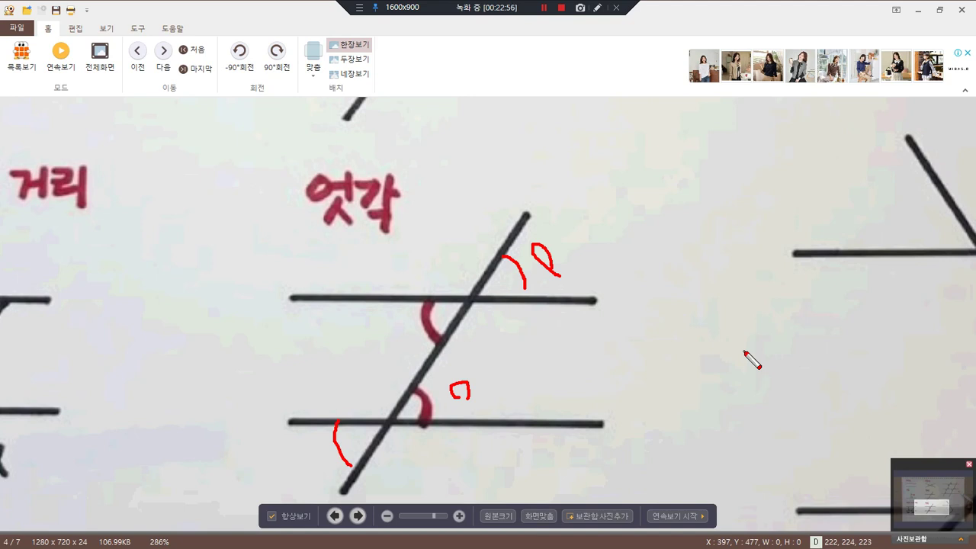
key(Escape)
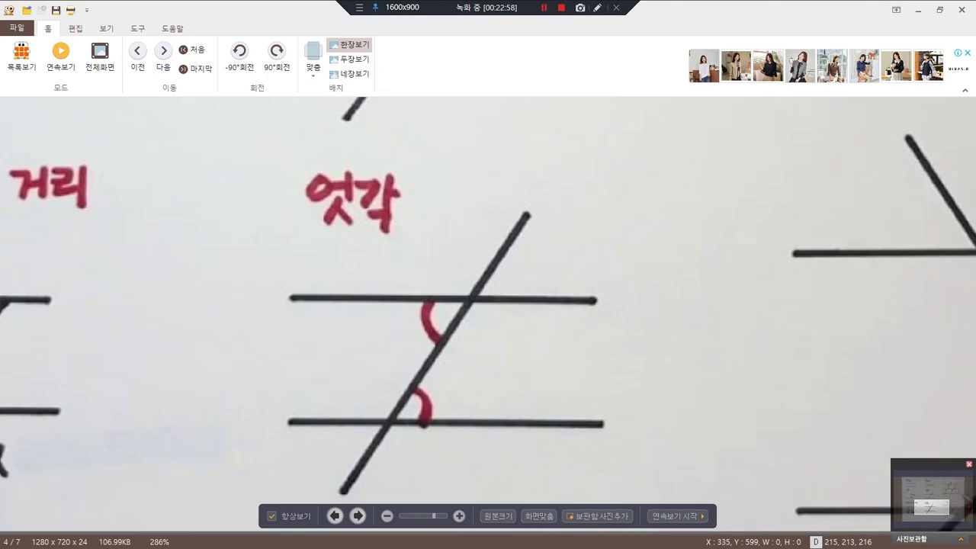
key(alt+Tab)
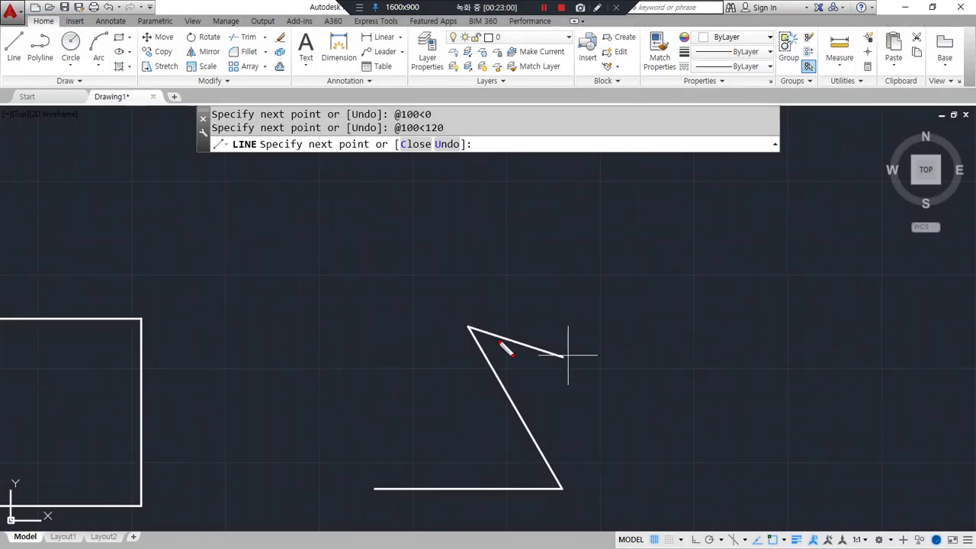
mouse_move(469, 328)
mouse_down()
mouse_move(425, 328)
mouse_move(645, 327)
mouse_move(645, 338)
mouse_move(662, 330)
mouse_up()
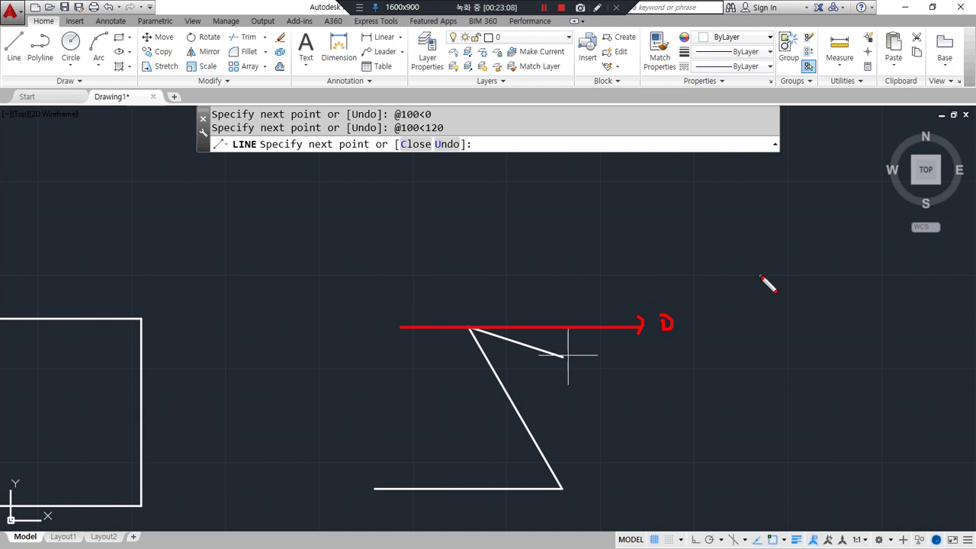
drag(563, 489, 722, 489)
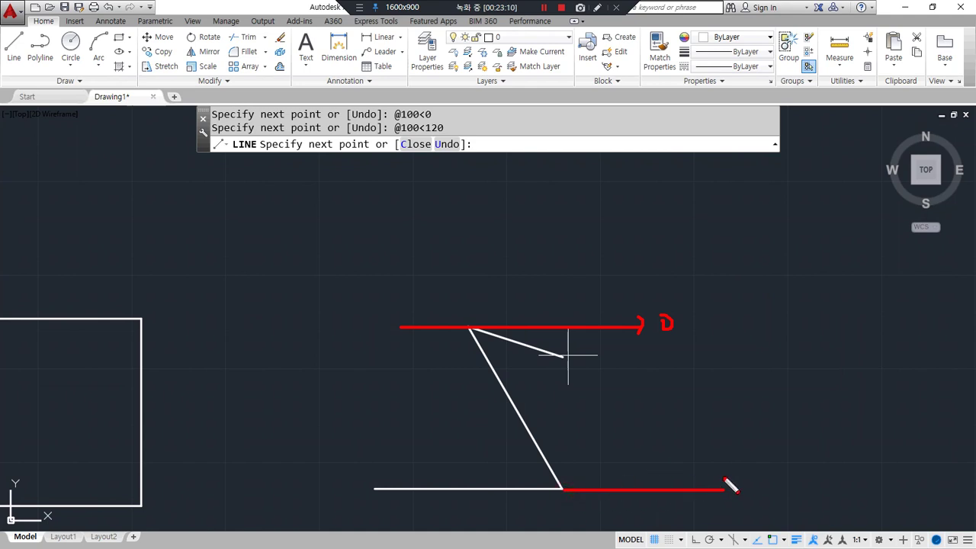
mouse_move(470, 329)
mouse_down()
mouse_move(379, 452)
mouse_move(408, 450)
mouse_up()
mouse_move(519, 324)
mouse_down()
mouse_move(479, 280)
mouse_move(405, 327)
mouse_move(426, 355)
mouse_up()
drag(520, 306, 517, 323)
mouse_move(550, 464)
mouse_down()
mouse_move(531, 476)
mouse_move(540, 495)
mouse_up()
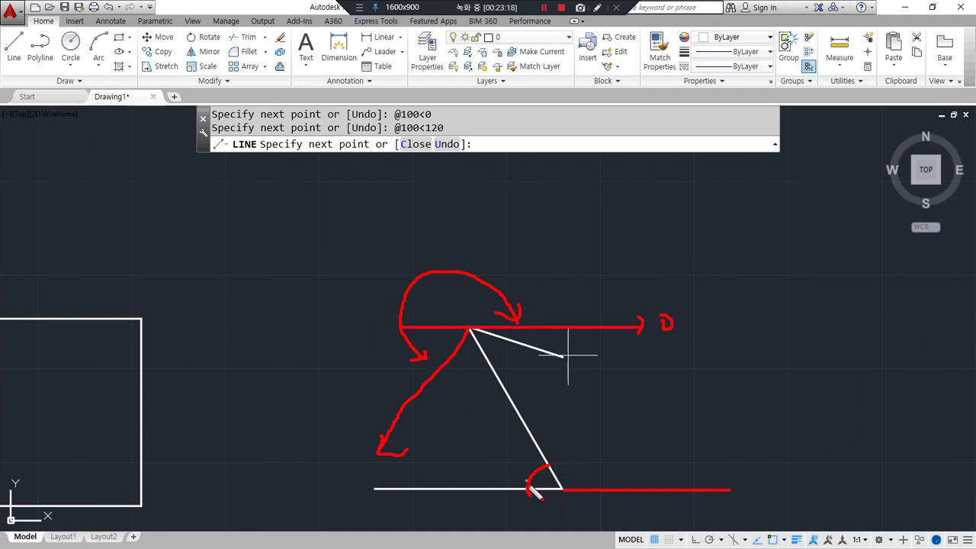
drag(508, 327, 496, 359)
drag(495, 359, 448, 361)
drag(629, 179, 632, 212)
mouse_move(675, 152)
mouse_down()
mouse_move(693, 200)
mouse_move(686, 187)
mouse_move(720, 195)
mouse_move(756, 175)
mouse_move(807, 190)
mouse_move(810, 175)
mouse_up()
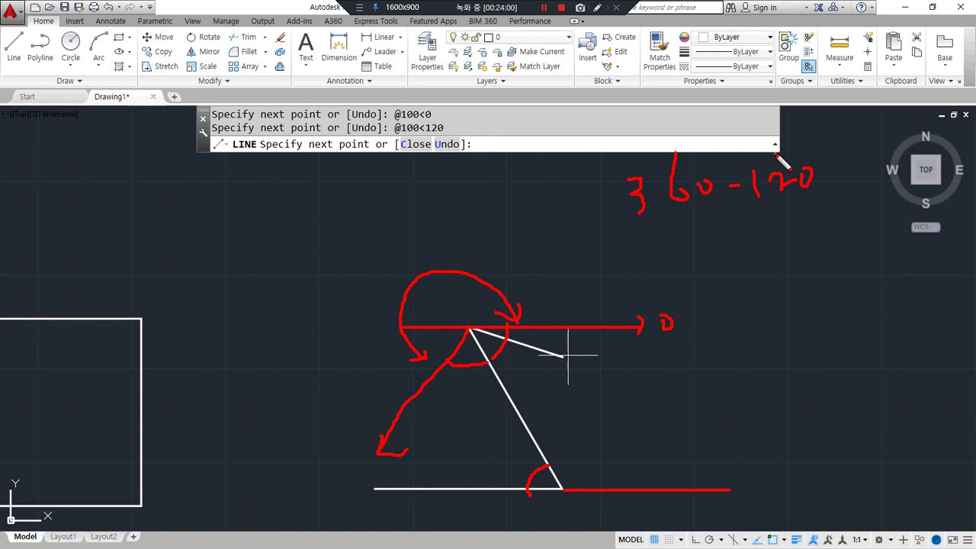
key(Escape)
text(@)
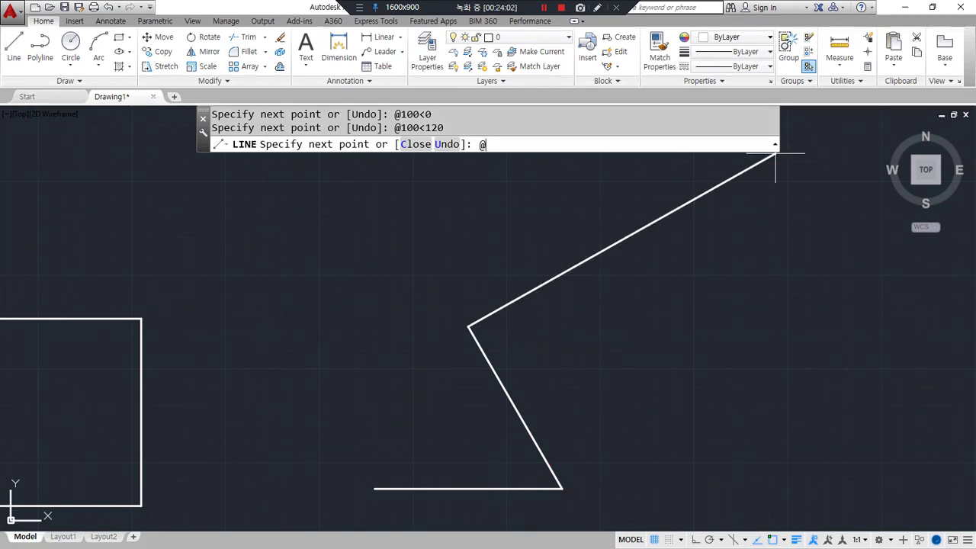
text(100<240)
key(Return)
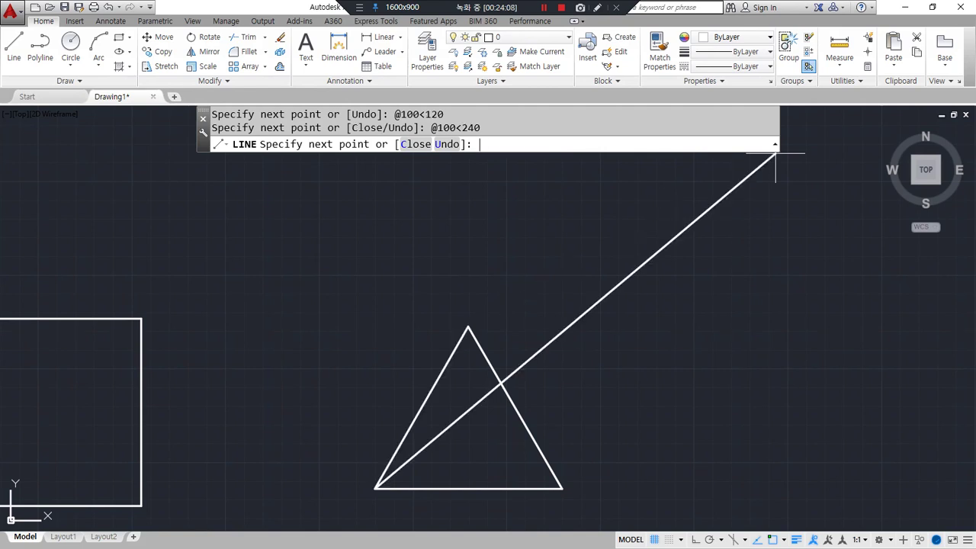
key(ctrl+z)
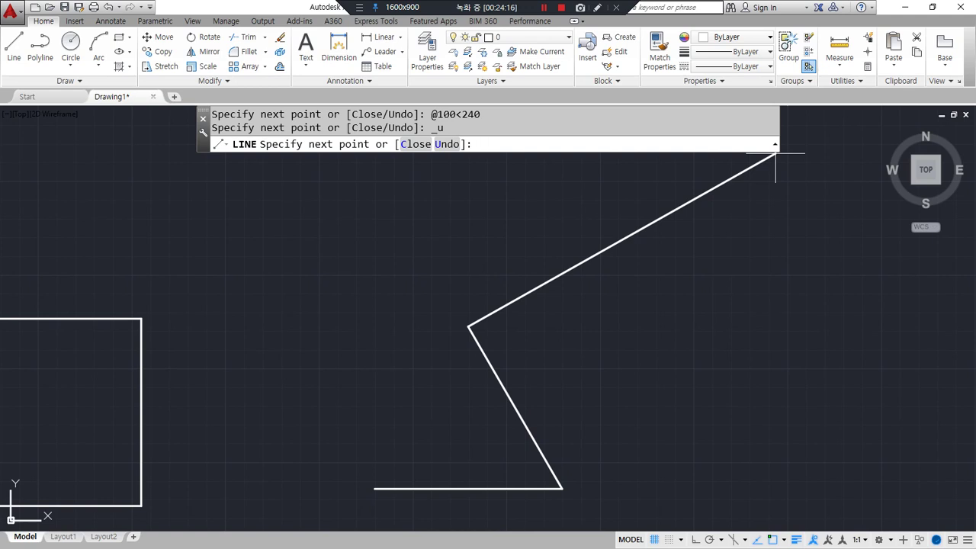
mouse_move(471, 330)
mouse_down()
mouse_move(647, 329)
mouse_move(661, 340)
mouse_move(430, 405)
mouse_move(402, 438)
mouse_move(424, 432)
mouse_up()
mouse_move(500, 323)
mouse_down()
mouse_move(423, 340)
mouse_move(488, 364)
mouse_move(458, 365)
mouse_move(459, 381)
mouse_up()
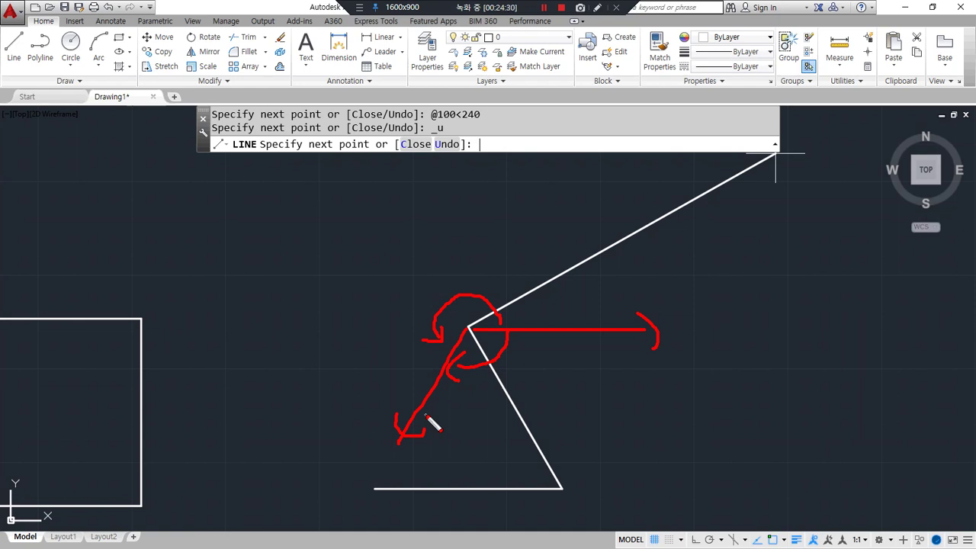
mouse_move(486, 255)
mouse_down()
mouse_move(520, 246)
mouse_move(505, 261)
mouse_up()
drag(552, 363, 566, 367)
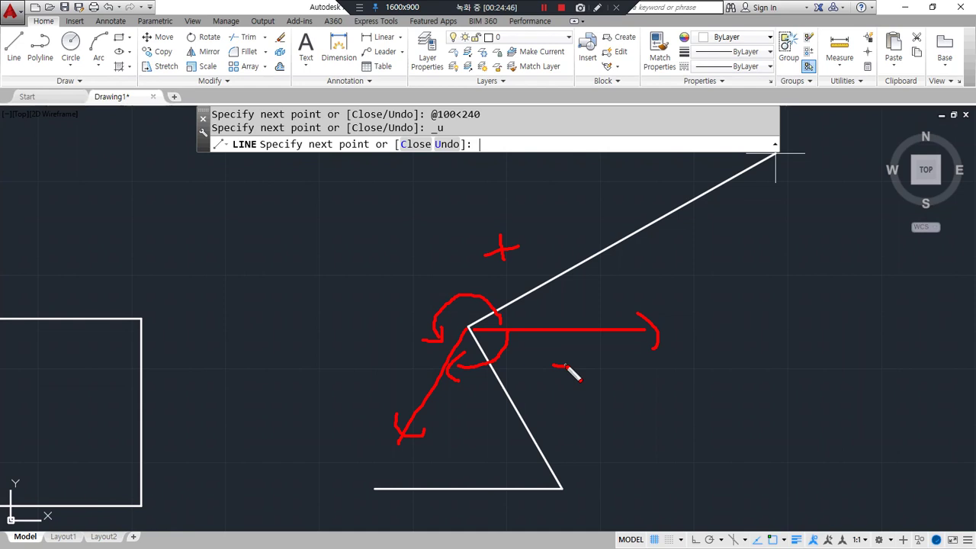
key(Escape)
text(@)
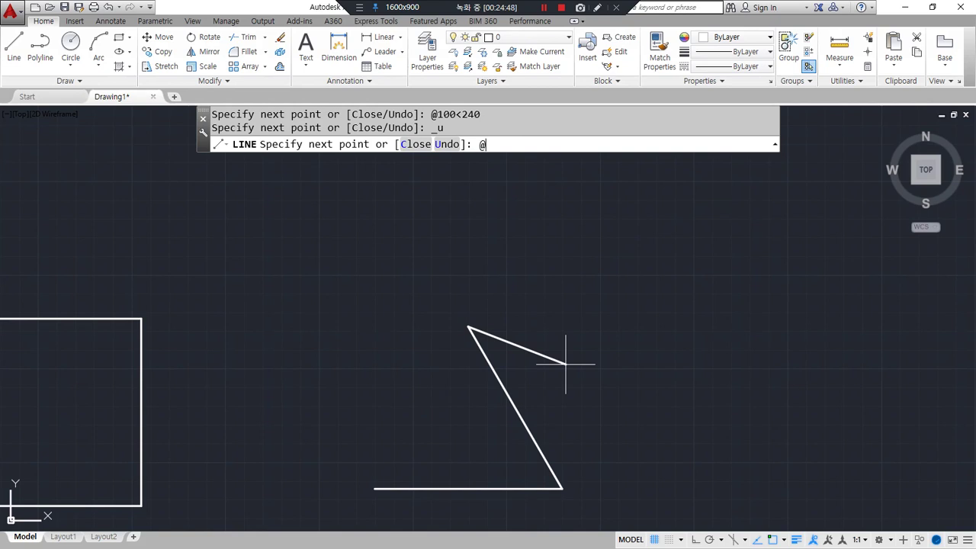
text(100<-120)
key(Return)
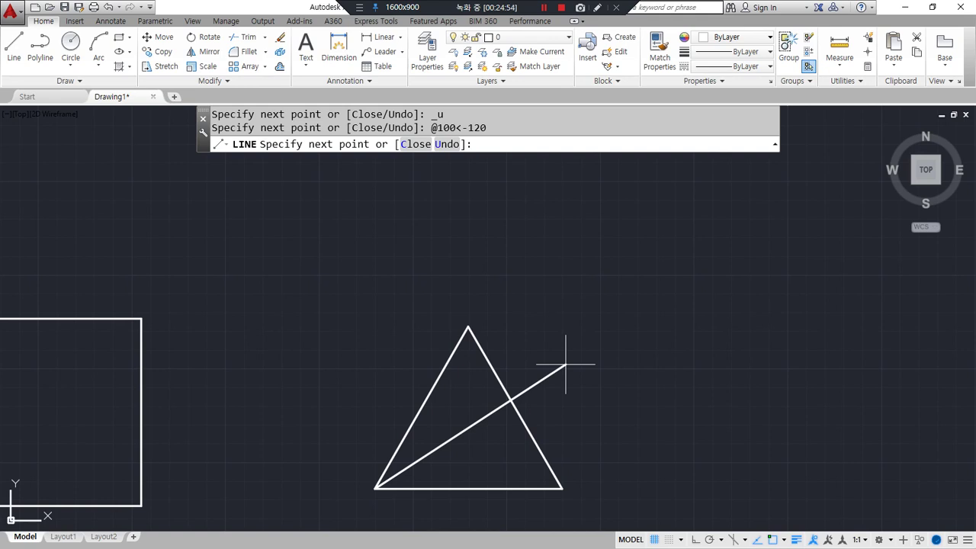
key(ctrl+z)
Finish the triangle from the apex to its starting point with the Line command's Close option
text(c)
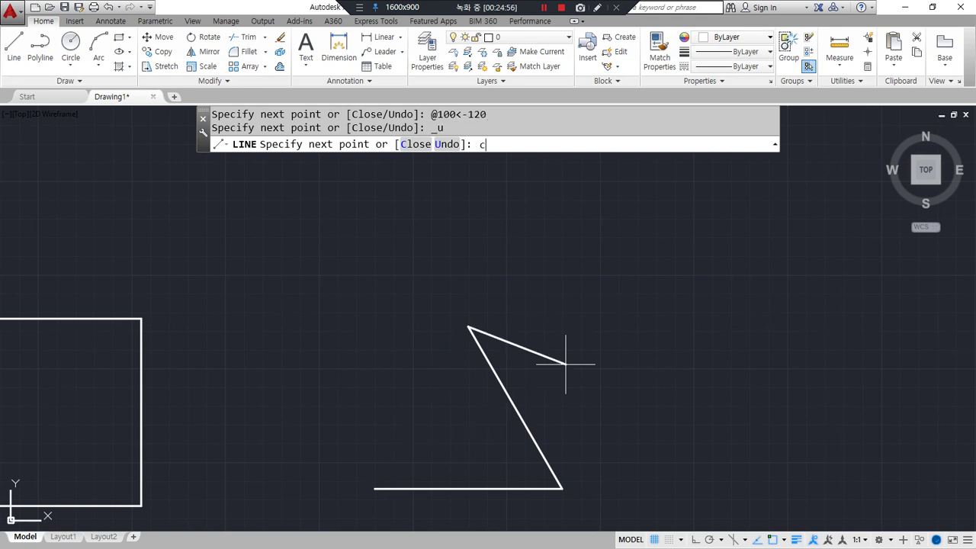
key(Return)
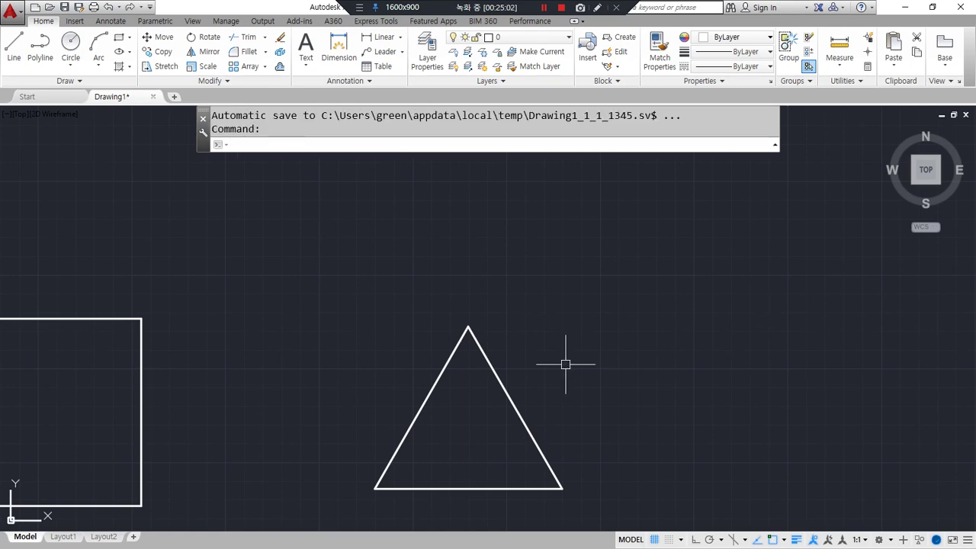
Switch to the browser and examine the regular pentagon page's list of relative polar entries and its angle diagram
key(alt+Tab)
double_click(517, 113)
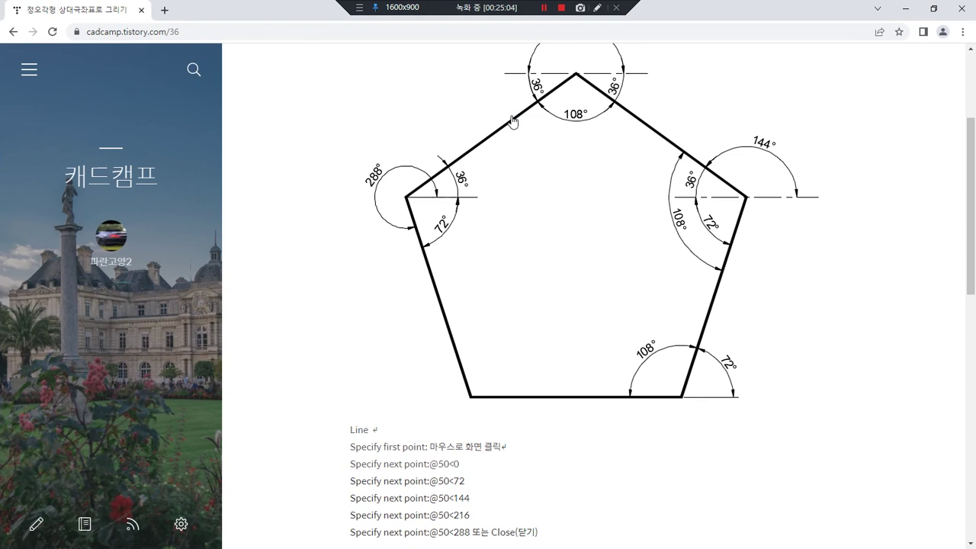
scroll(743, 343, down, 2)
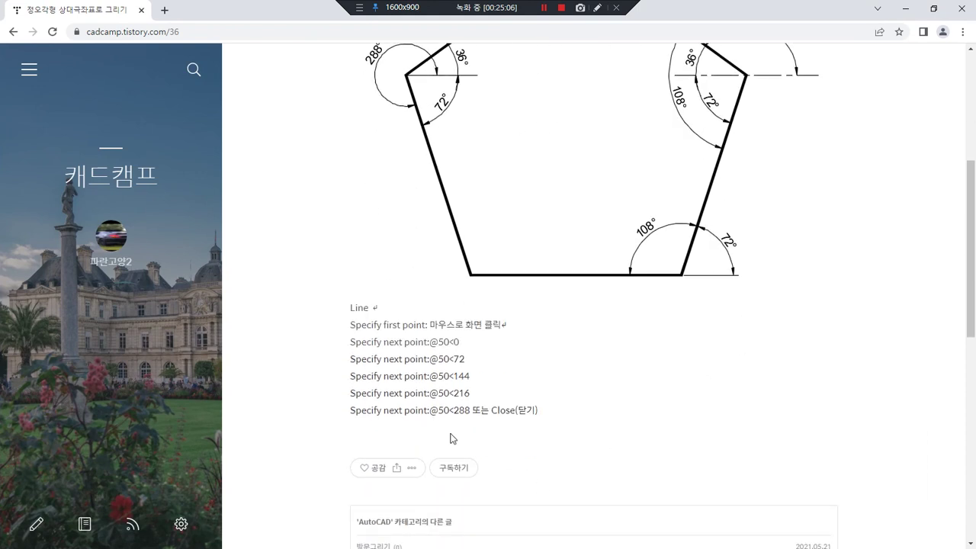
mouse_move(481, 426)
mouse_down()
mouse_move(350, 403)
mouse_move(482, 354)
mouse_move(443, 429)
mouse_up()
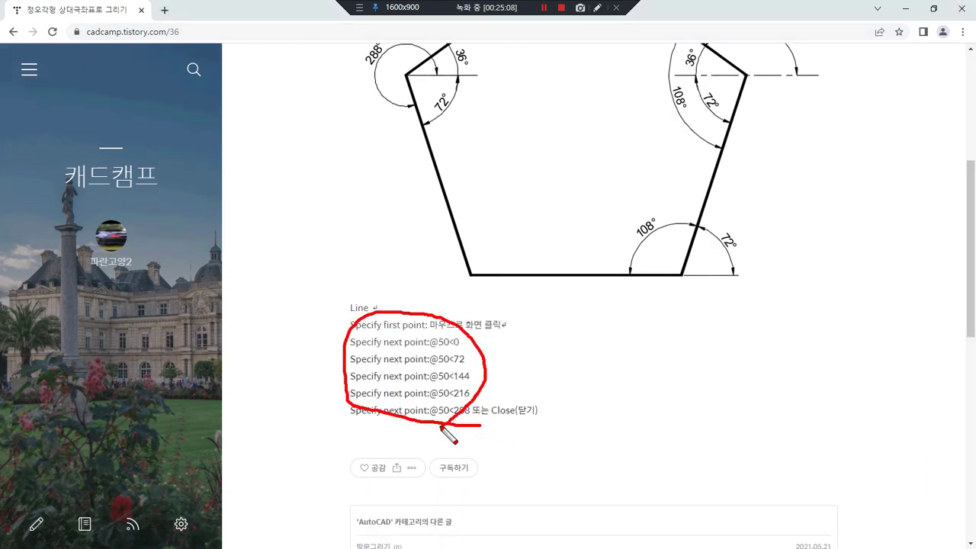
drag(436, 340, 409, 411)
drag(412, 356, 442, 417)
key(Escape)
scroll(570, 311, up, 2)
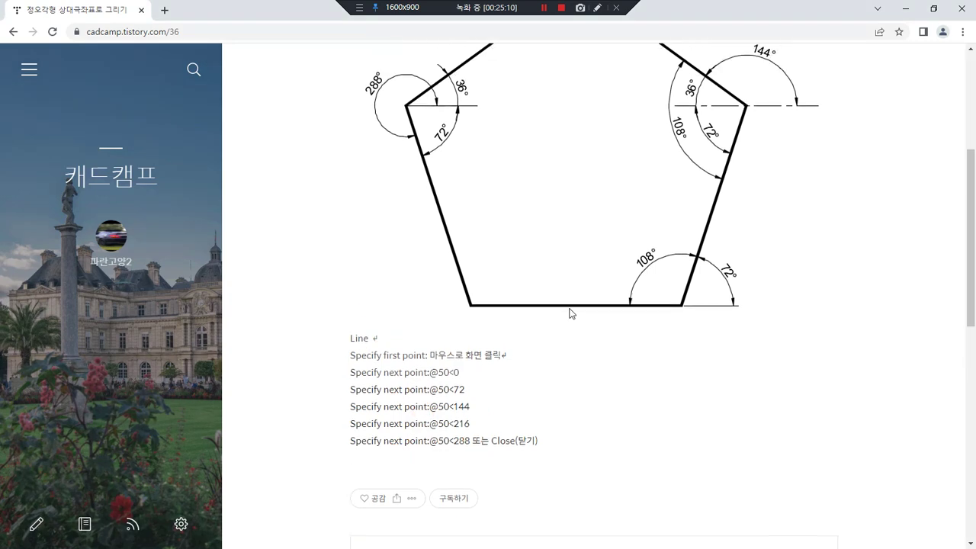
scroll(516, 444, up, 1)
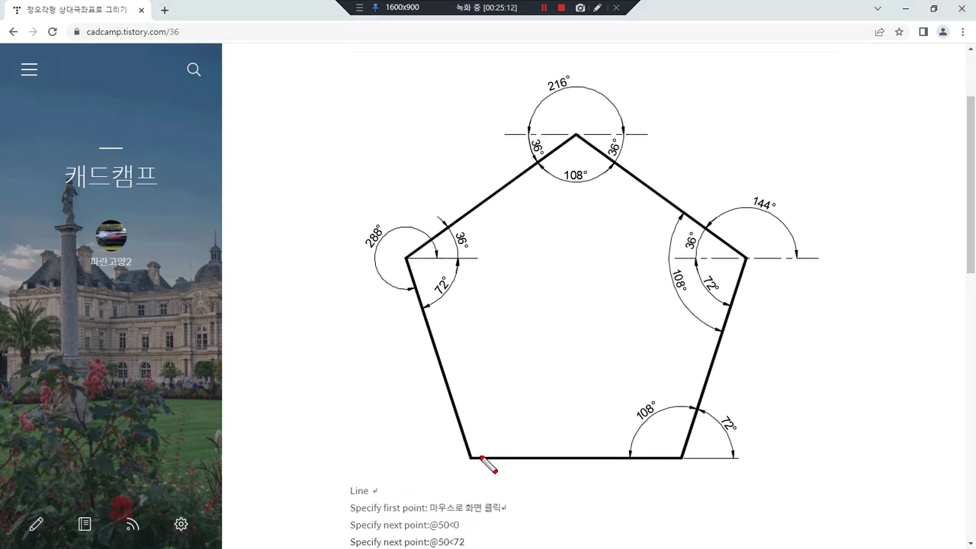
Examine the pentagon's base and the interior and exterior angles at its lower-right vertex against the extended base line
drag(472, 461, 678, 468)
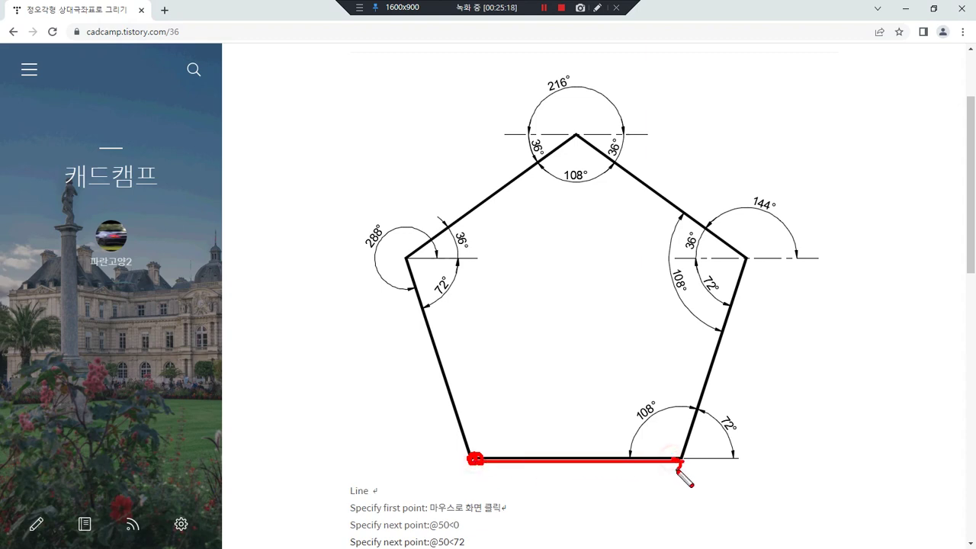
mouse_move(742, 439)
mouse_down()
mouse_move(711, 450)
mouse_move(755, 428)
mouse_move(737, 442)
mouse_up()
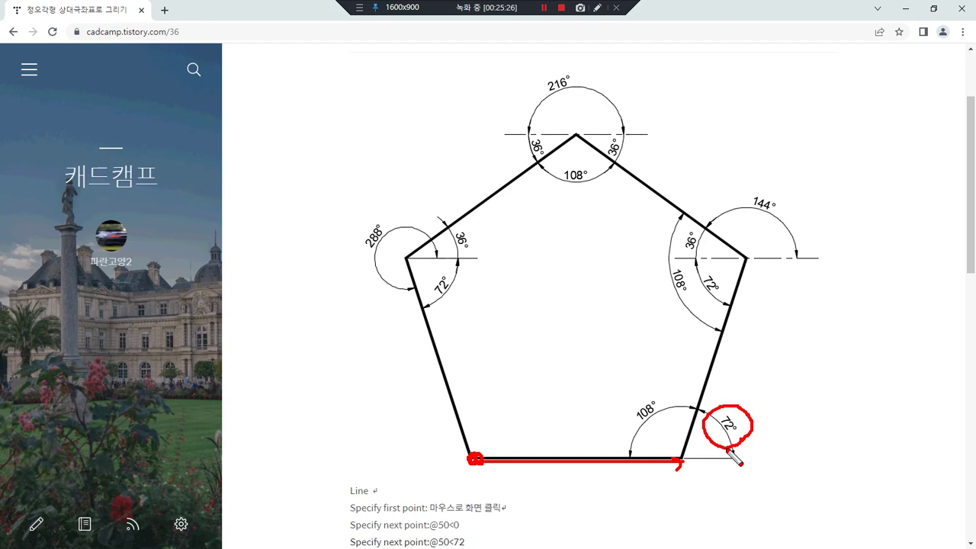
drag(646, 460, 837, 461)
mouse_move(741, 441)
mouse_down()
mouse_move(706, 422)
mouse_move(752, 425)
mouse_move(740, 444)
mouse_up()
mouse_move(651, 422)
mouse_down()
mouse_move(629, 419)
mouse_move(660, 402)
mouse_move(662, 421)
mouse_up()
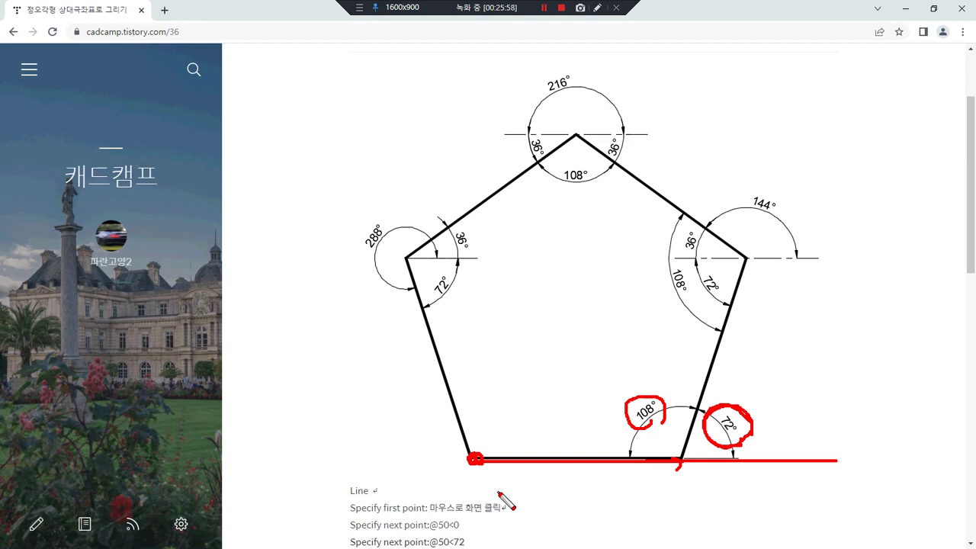
key(Delete)
Compare the 0-degree direction at the pentagon's right vertex with the parallel base line to find the matching alternate angle
mouse_move(748, 254)
mouse_down()
mouse_move(862, 257)
mouse_move(854, 243)
mouse_move(855, 272)
mouse_up()
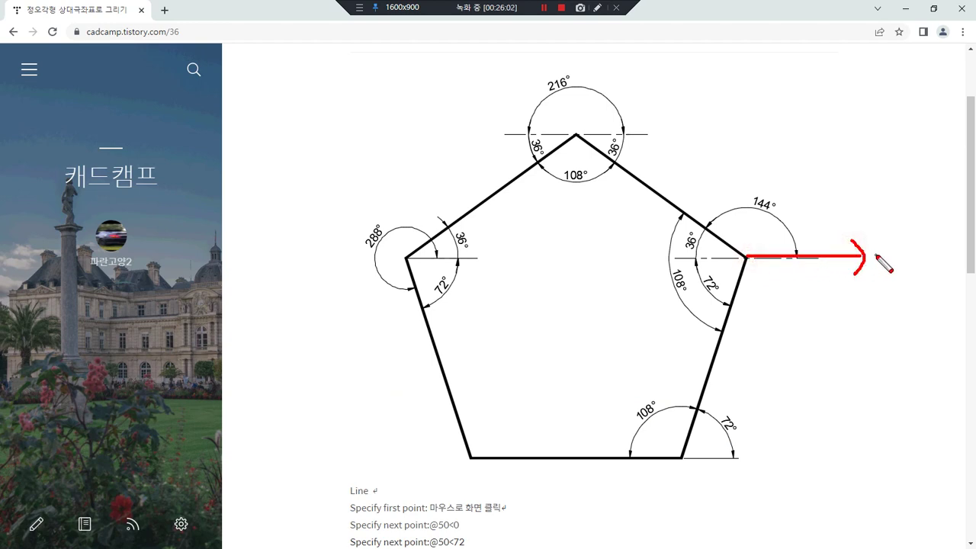
mouse_move(744, 253)
mouse_down()
mouse_move(738, 259)
mouse_move(793, 238)
mouse_move(751, 210)
mouse_move(717, 228)
mouse_up()
drag(738, 261, 524, 262)
drag(680, 457, 893, 457)
mouse_move(723, 433)
mouse_down()
mouse_move(747, 418)
mouse_move(735, 433)
mouse_up()
mouse_move(722, 269)
mouse_down()
mouse_move(709, 295)
mouse_move(728, 288)
mouse_up()
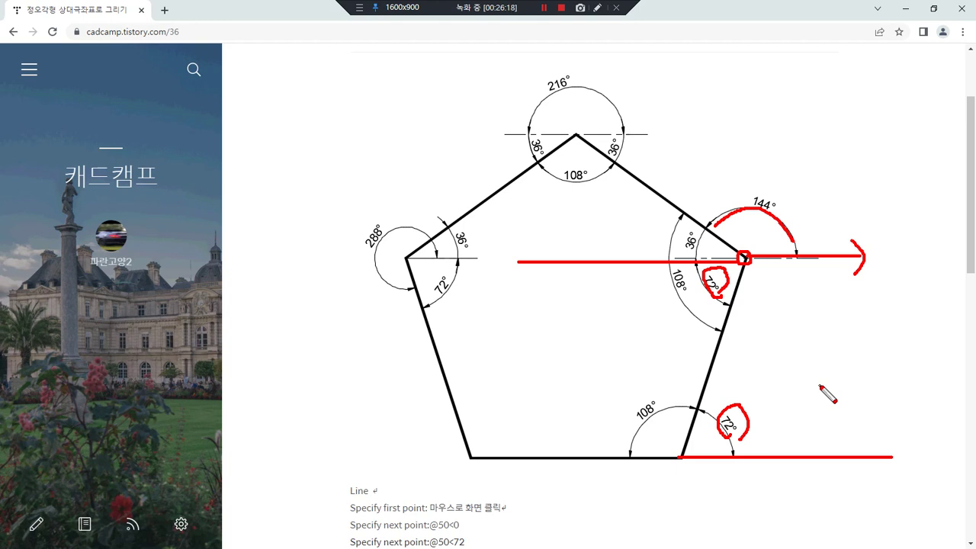
Examine how the horizontal line splits the interior angle at the pentagon's right vertex into two parts
mouse_move(675, 202)
mouse_down()
mouse_move(663, 299)
mouse_move(710, 338)
mouse_up()
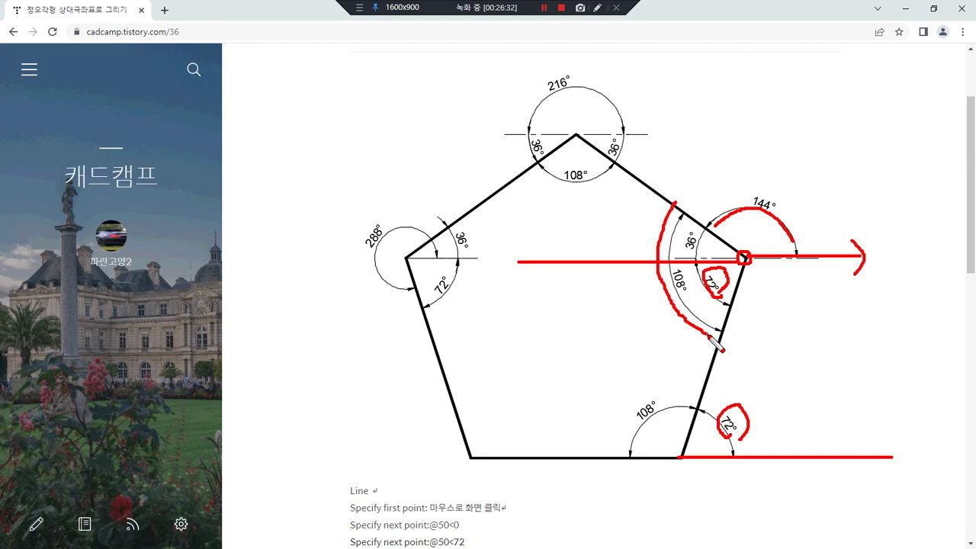
drag(694, 241, 693, 245)
mouse_move(676, 206)
mouse_down()
mouse_move(660, 251)
mouse_move(726, 340)
mouse_up()
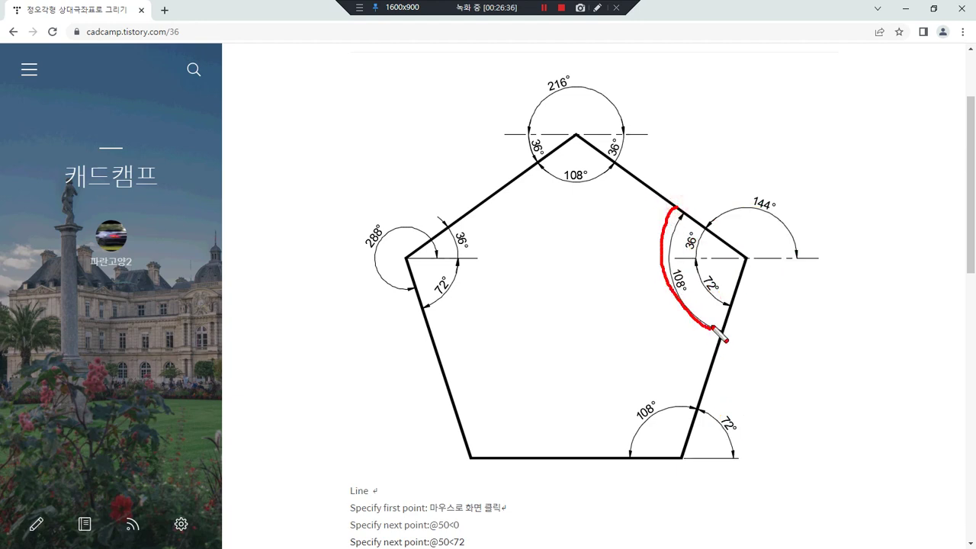
drag(748, 260, 584, 260)
drag(585, 260, 854, 260)
mouse_move(717, 301)
mouse_down()
mouse_move(701, 303)
mouse_move(721, 273)
mouse_move(724, 307)
mouse_move(676, 239)
mouse_move(701, 256)
mouse_up()
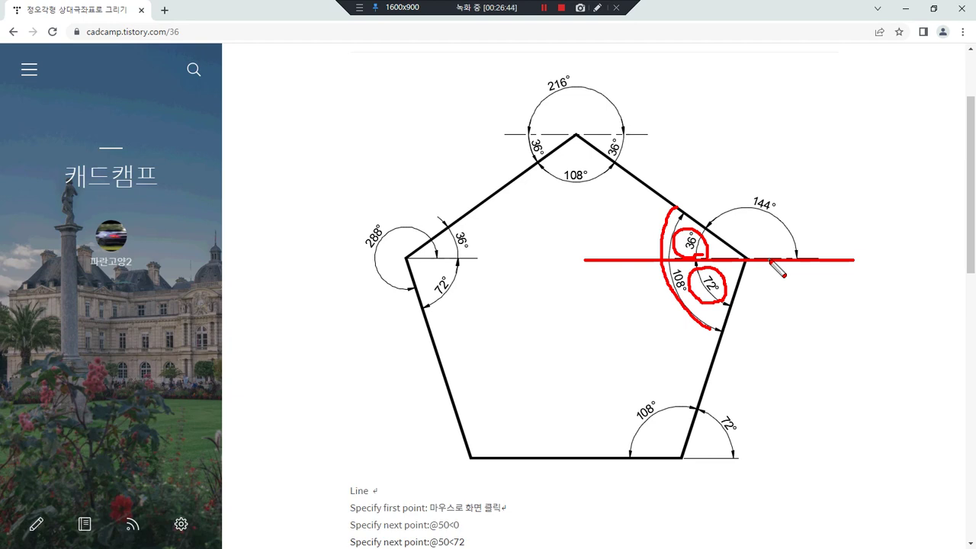
key(Delete)
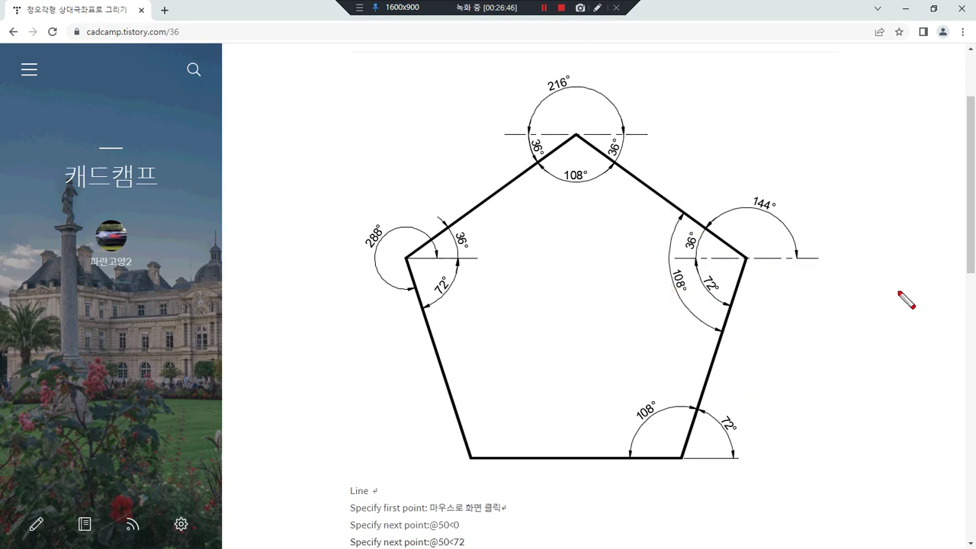
Examine the counterclockwise angle from the 0-degree direction to the pentagon's upper-right side
mouse_move(747, 261)
mouse_down()
mouse_move(635, 261)
mouse_move(893, 260)
mouse_up()
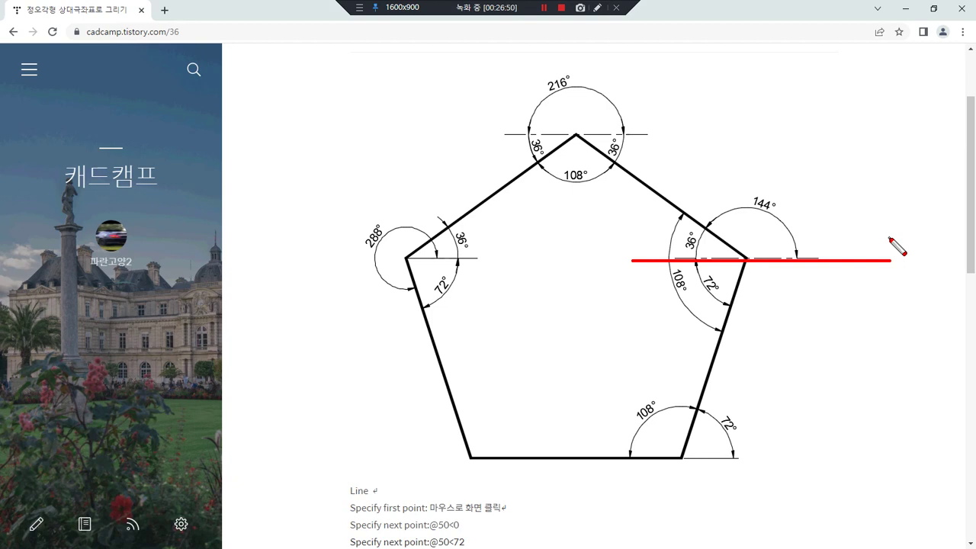
mouse_move(805, 257)
mouse_down()
mouse_move(782, 215)
mouse_move(723, 208)
mouse_move(702, 224)
mouse_move(717, 225)
mouse_up()
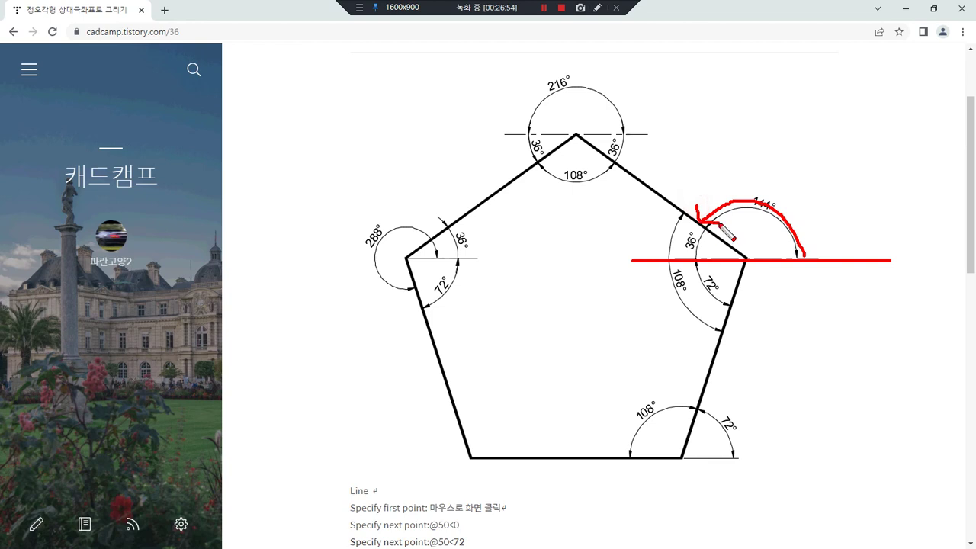
drag(801, 243, 790, 250)
drag(672, 257, 717, 259)
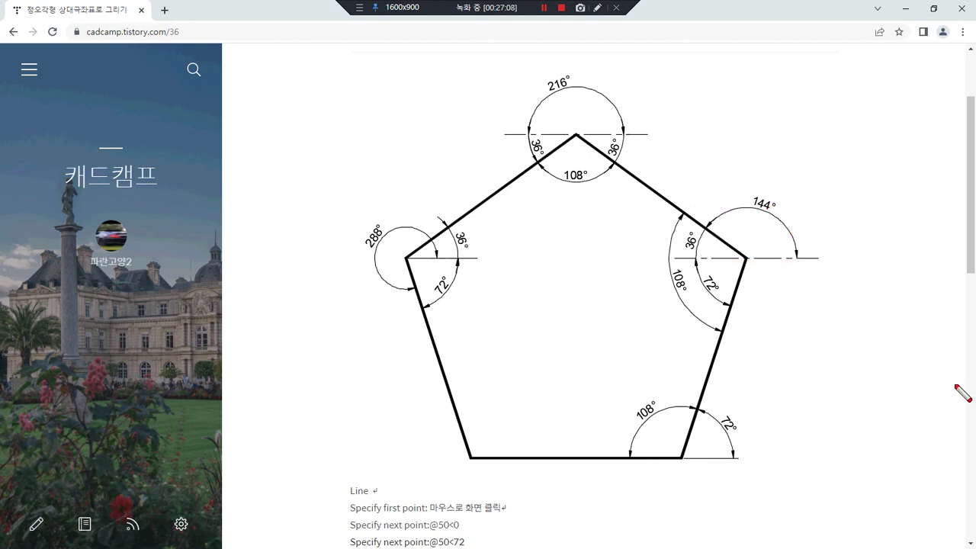
mouse_move(764, 212)
mouse_down()
mouse_move(738, 216)
mouse_move(789, 207)
mouse_move(765, 216)
mouse_up()
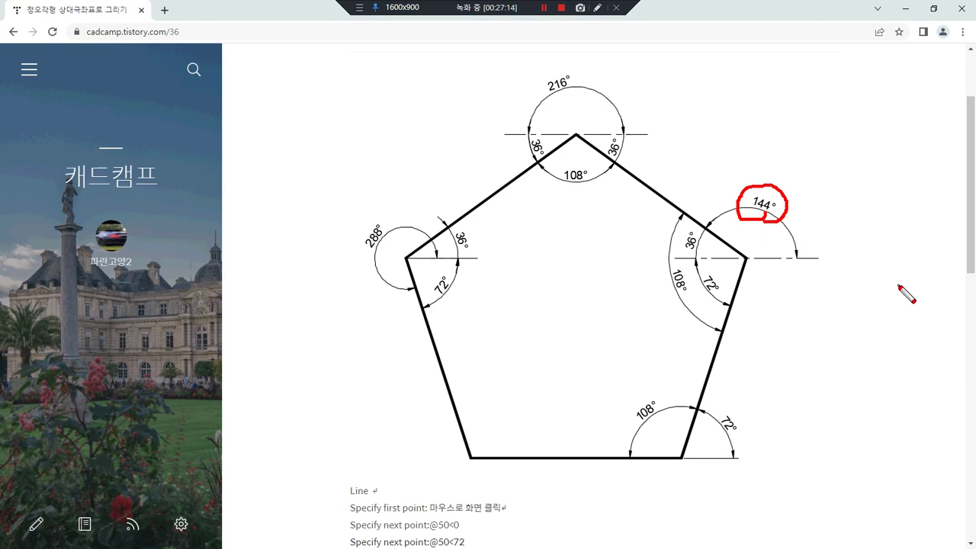
key(Delete)
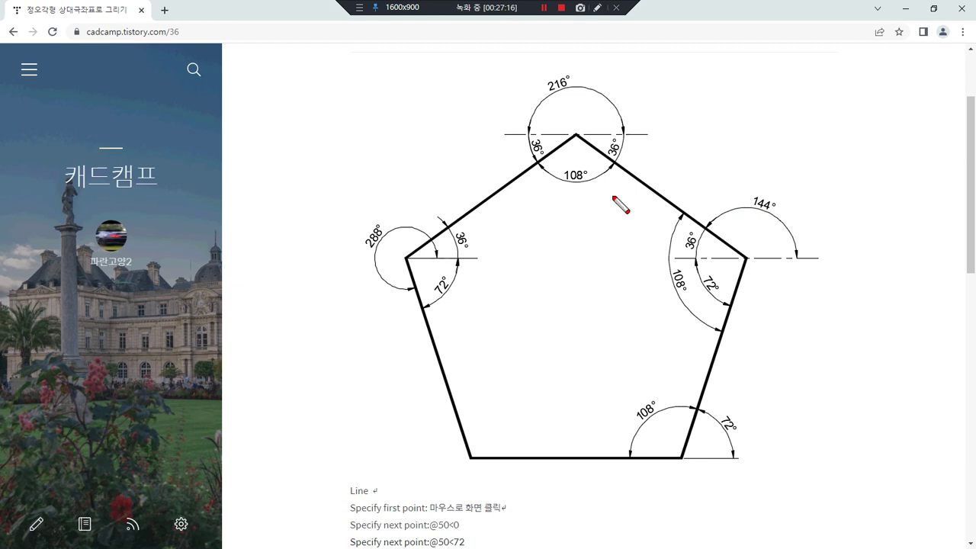
Work out the direction angle at the pentagon's top vertex as 360-36-108 using the parallel horizontal lines
mouse_move(746, 257)
mouse_down()
mouse_move(665, 258)
mouse_move(847, 258)
mouse_up()
mouse_move(584, 134)
mouse_down()
mouse_move(505, 134)
mouse_move(723, 133)
mouse_move(720, 143)
mouse_move(745, 119)
mouse_up()
mouse_move(622, 131)
mouse_down()
mouse_move(578, 90)
mouse_move(529, 121)
mouse_move(526, 156)
mouse_move(534, 153)
mouse_move(519, 159)
mouse_up()
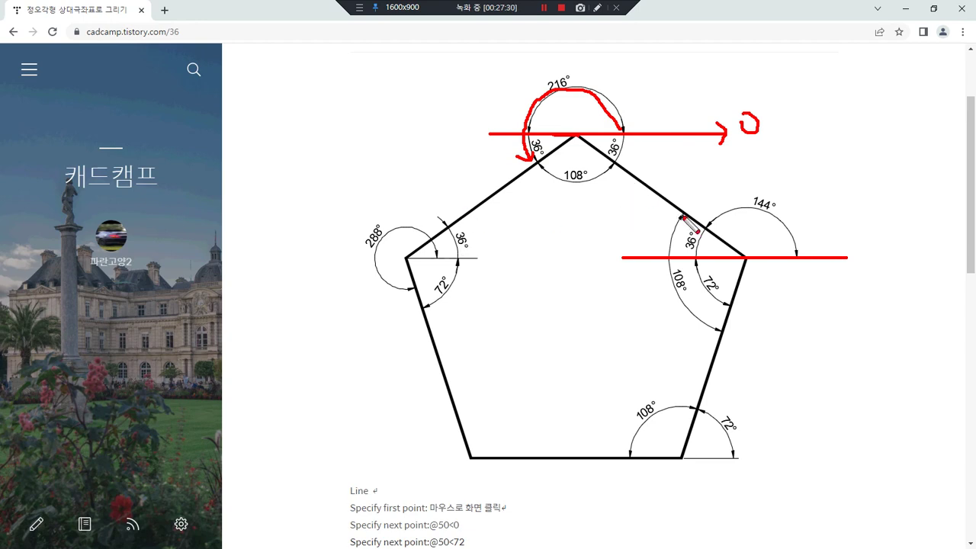
mouse_move(693, 255)
mouse_down()
mouse_move(690, 234)
mouse_move(698, 248)
mouse_up()
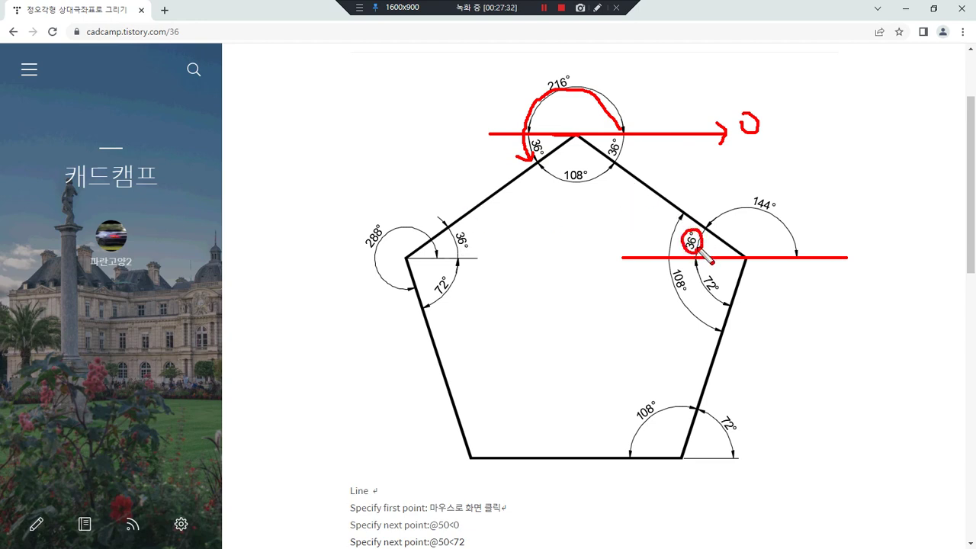
drag(627, 157, 624, 155)
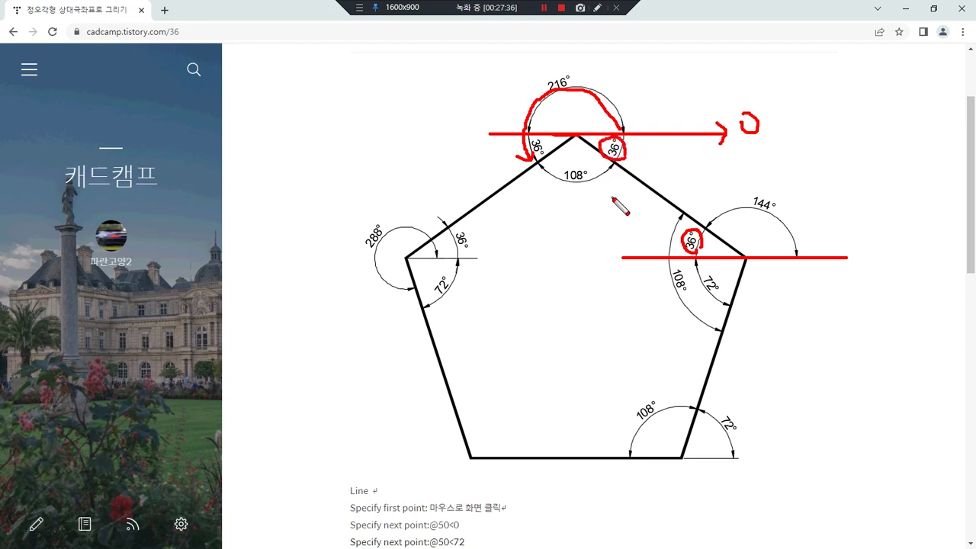
mouse_move(567, 189)
mouse_down()
mouse_move(581, 161)
mouse_move(591, 189)
mouse_move(566, 190)
mouse_up()
mouse_move(646, 64)
mouse_down()
mouse_move(666, 81)
mouse_move(649, 94)
mouse_up()
mouse_move(681, 49)
mouse_down()
mouse_move(675, 79)
mouse_move(767, 80)
mouse_move(774, 101)
mouse_move(807, 80)
mouse_move(818, 93)
mouse_move(843, 77)
mouse_move(862, 86)
mouse_move(866, 55)
mouse_up()
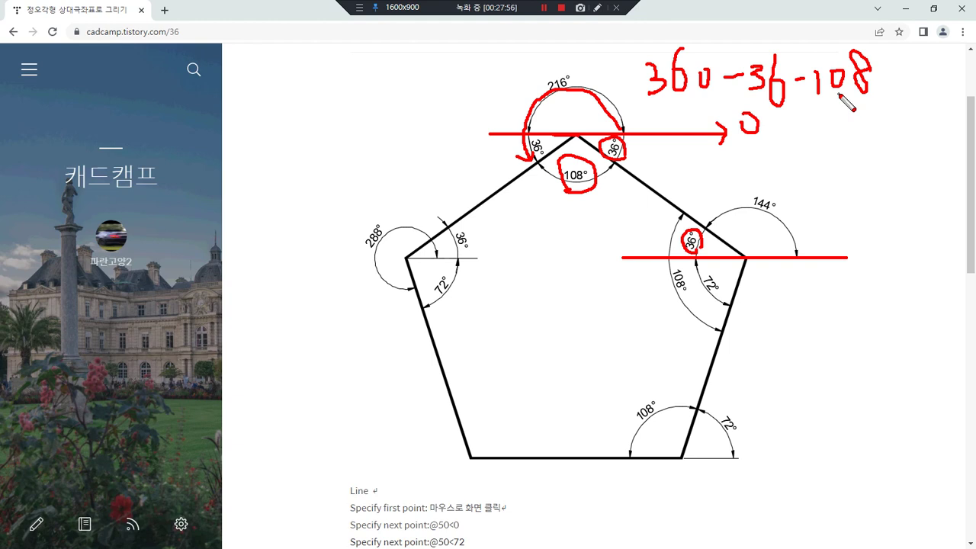
key(Escape)
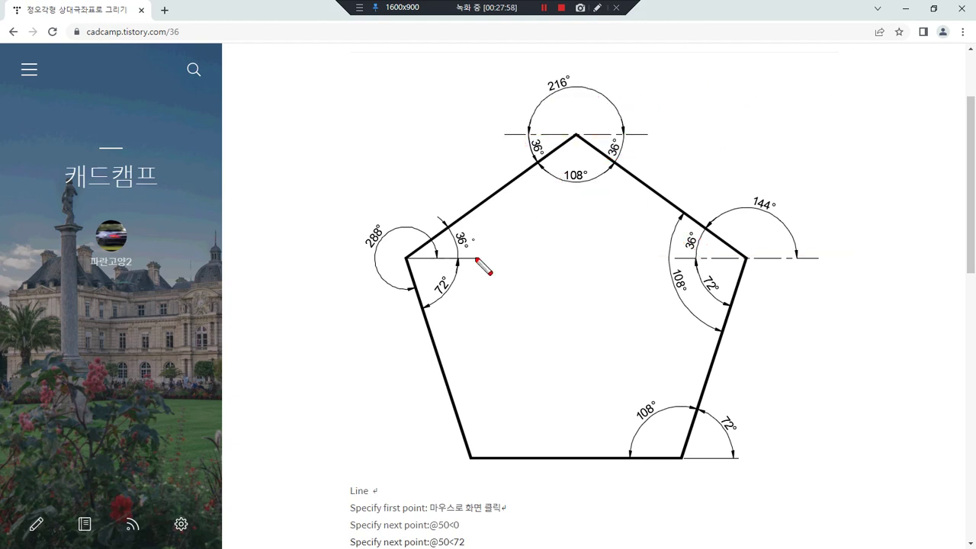
Examine the 0-degree direction and the angle below the horizontal at the pentagon's left vertex, using the figure's symmetry
mouse_move(407, 260)
mouse_down()
mouse_move(534, 268)
mouse_move(537, 279)
mouse_up()
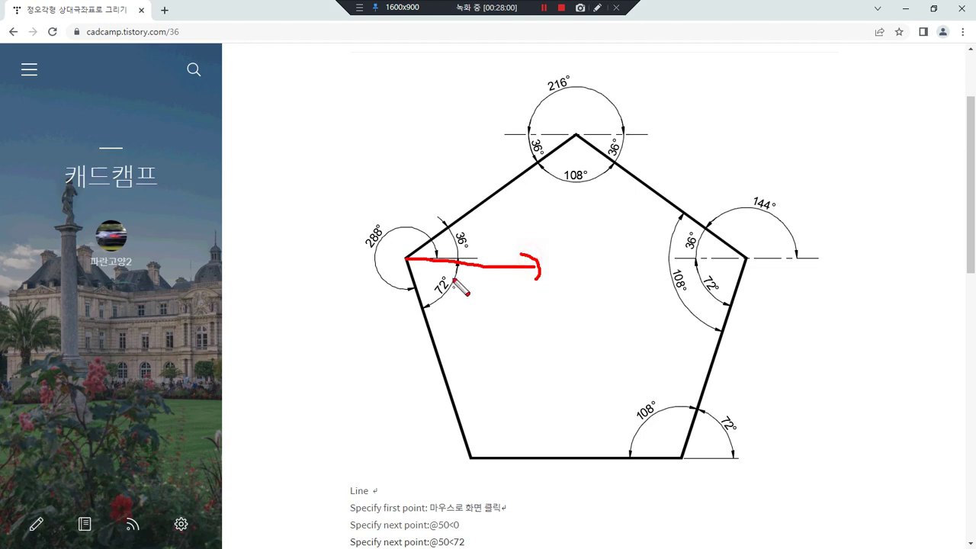
drag(579, 109, 599, 485)
drag(751, 303, 727, 276)
mouse_move(479, 309)
mouse_down()
mouse_move(455, 326)
mouse_move(466, 296)
mouse_move(433, 269)
mouse_move(442, 302)
mouse_up()
key(Delete)
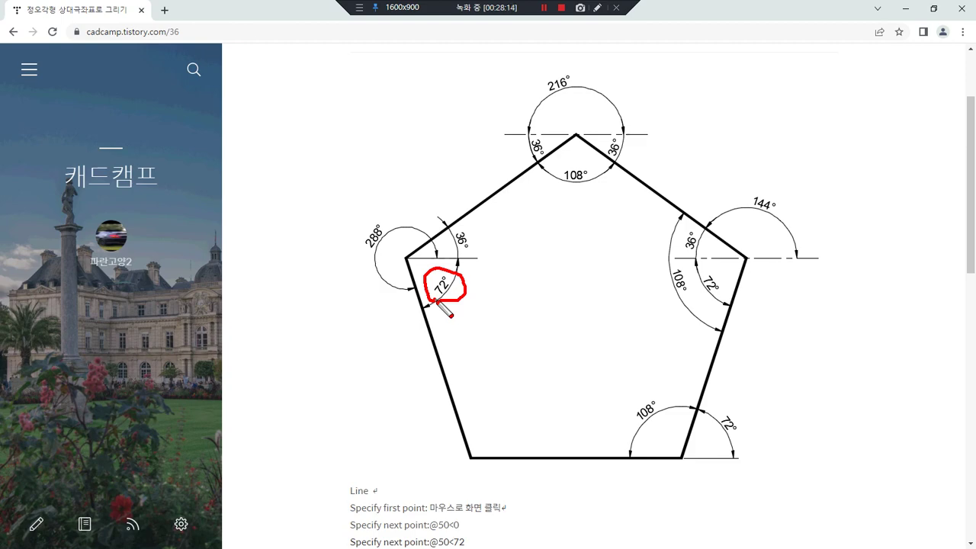
key(Escape)
click(906, 9)
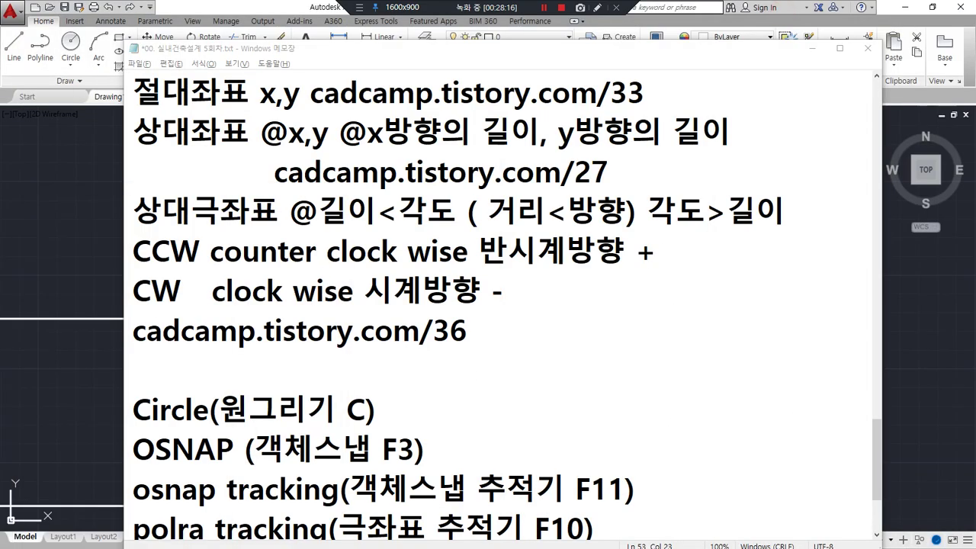
click(43, 249)
scroll(349, 392, down, 4)
text(l)
key(Return)
click(448, 411)
text(@100<0)
key(Return)
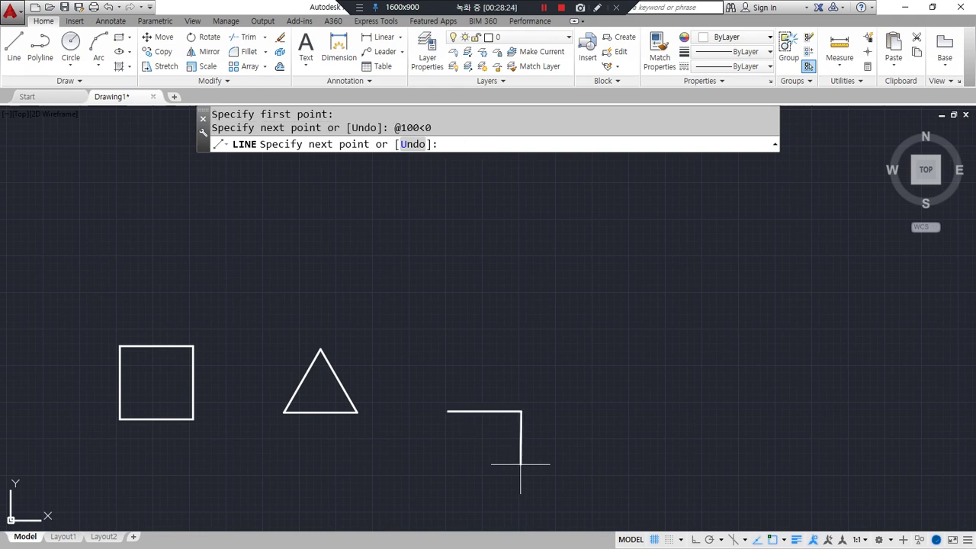
scroll(501, 417, up, 2)
text(@)
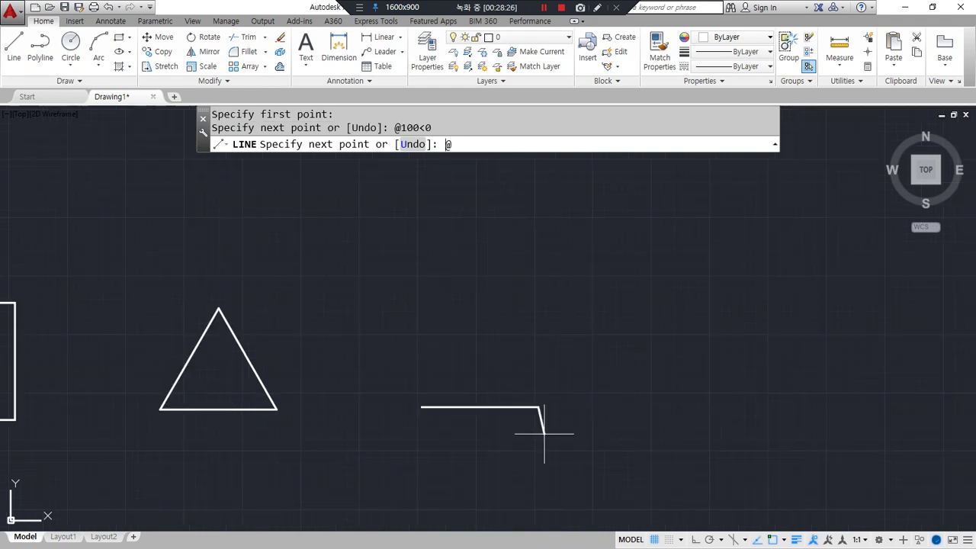
text(100<72)
key(Return)
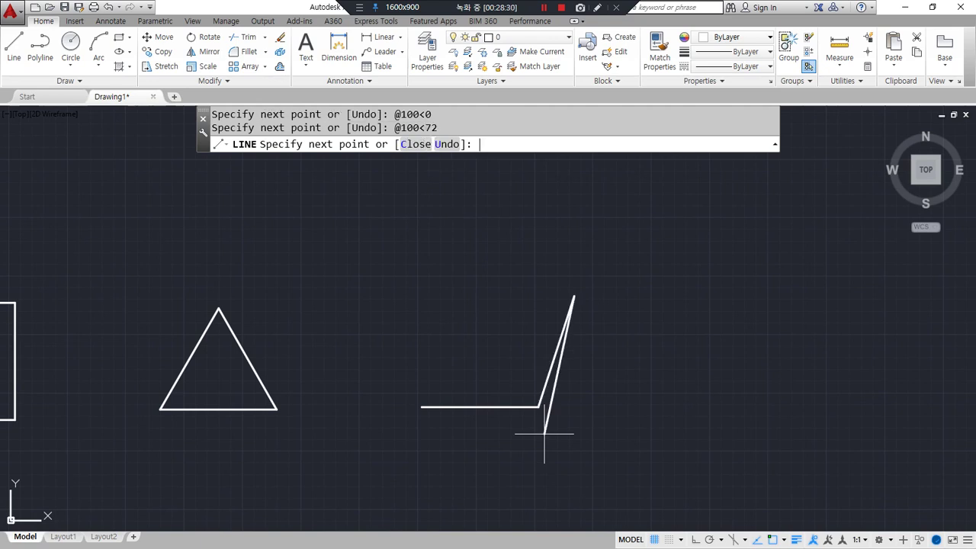
text(@100<144)
key(Return)
text(@)
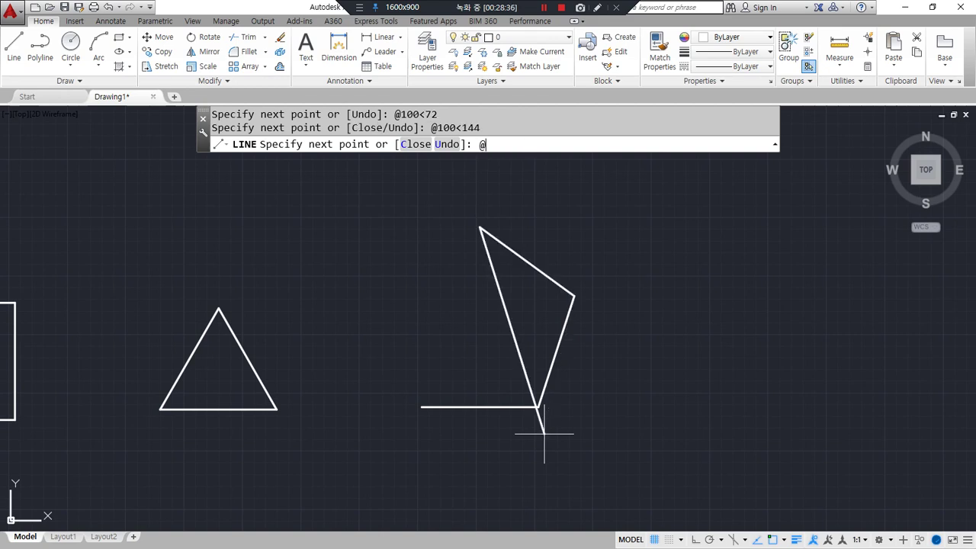
text(100<216)
key(Return)
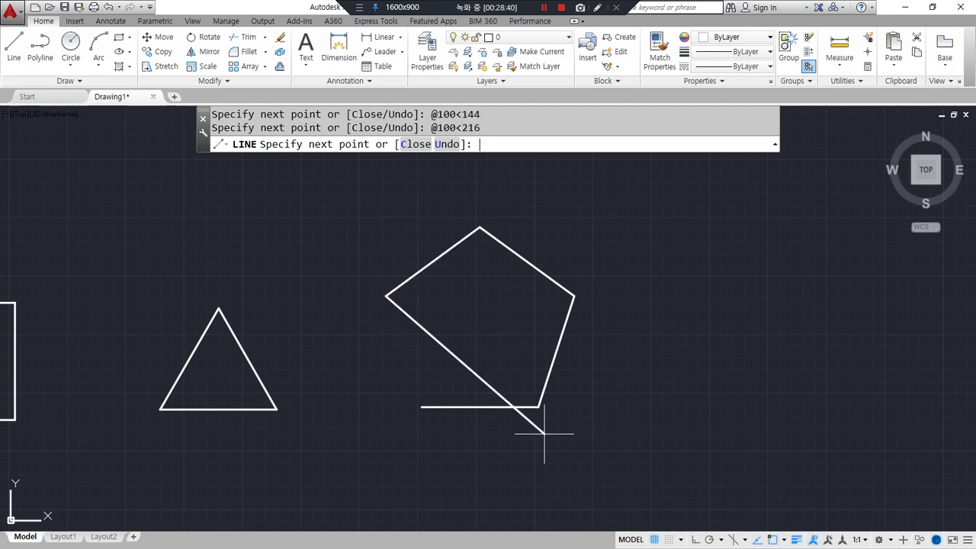
text(@100<-72)
key(Return)
key(ctrl+z)
text(c)
key(Return)
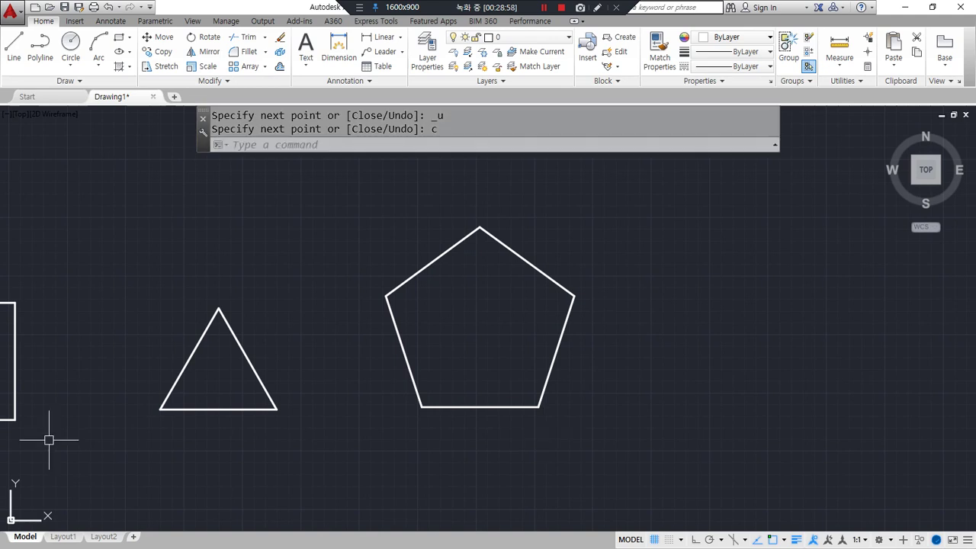
Switch to the Notepad notes and add the line "변의 길이가 100mm인 정6,8,9,10각형을 그리세요" below cadcamp.tistory.com/36
key(alt+Tab)
scroll(365, 320, down, 1)
click(360, 231)
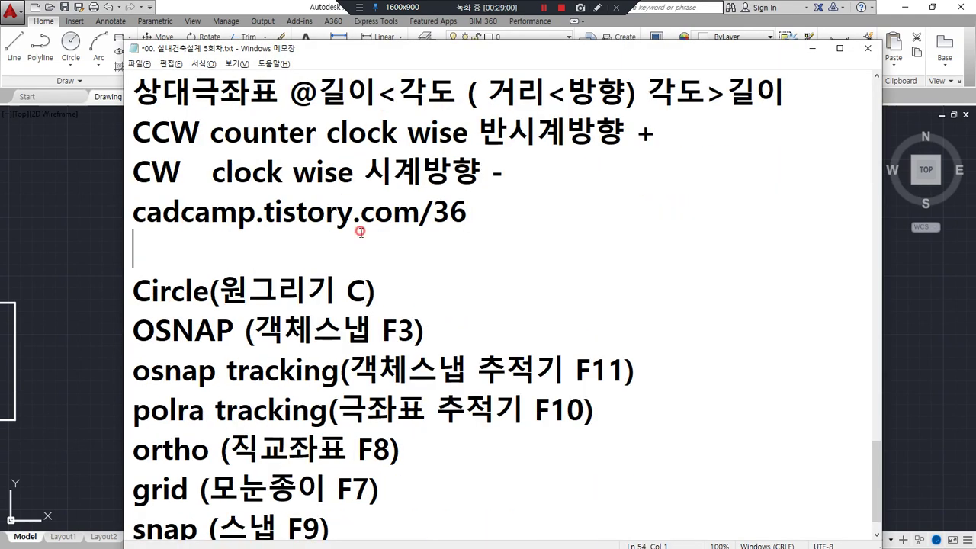
text(변)
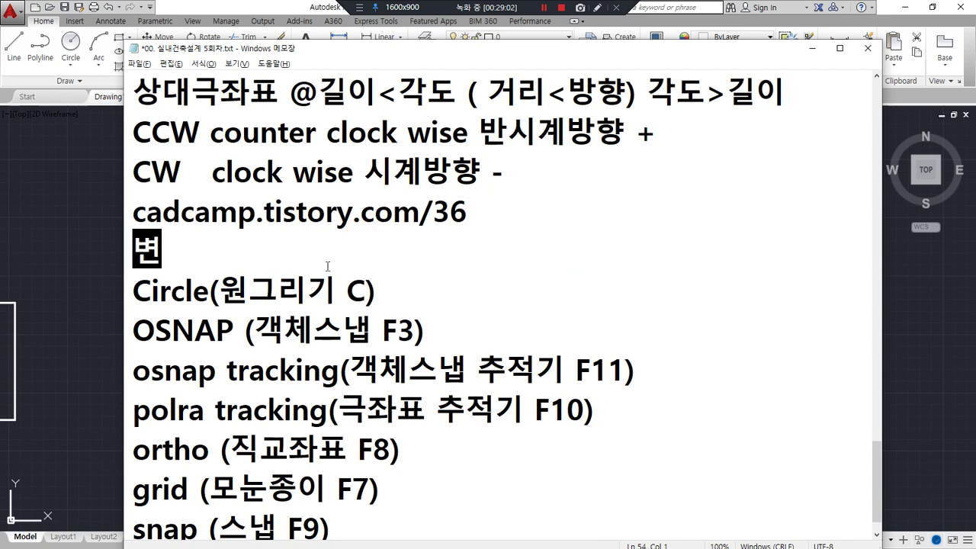
text(의 길ㅇ이가 10)
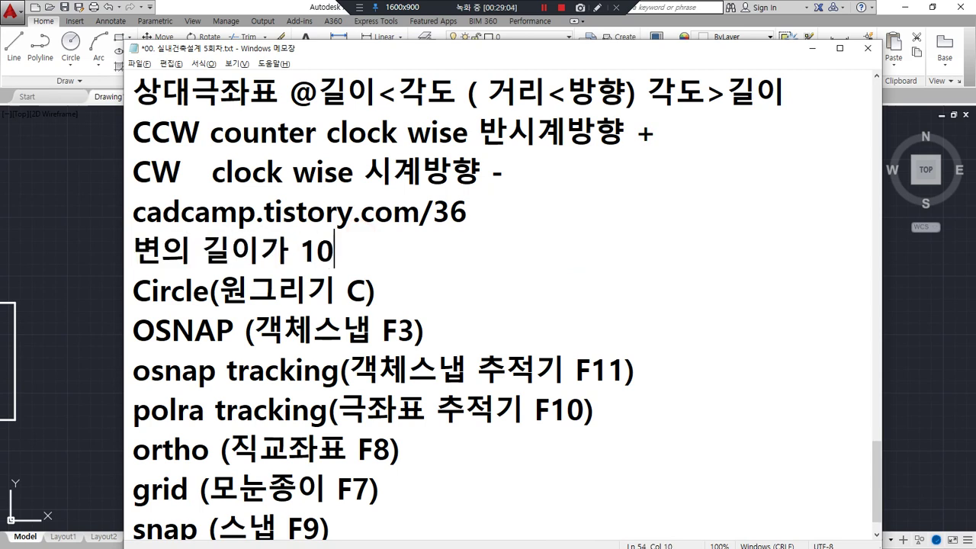
text(0mm인 )
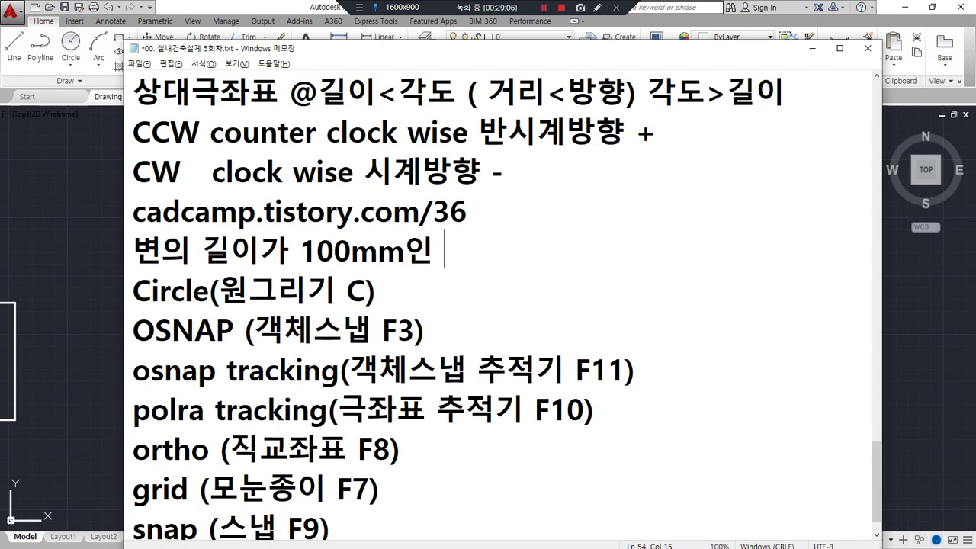
text(정6,8)
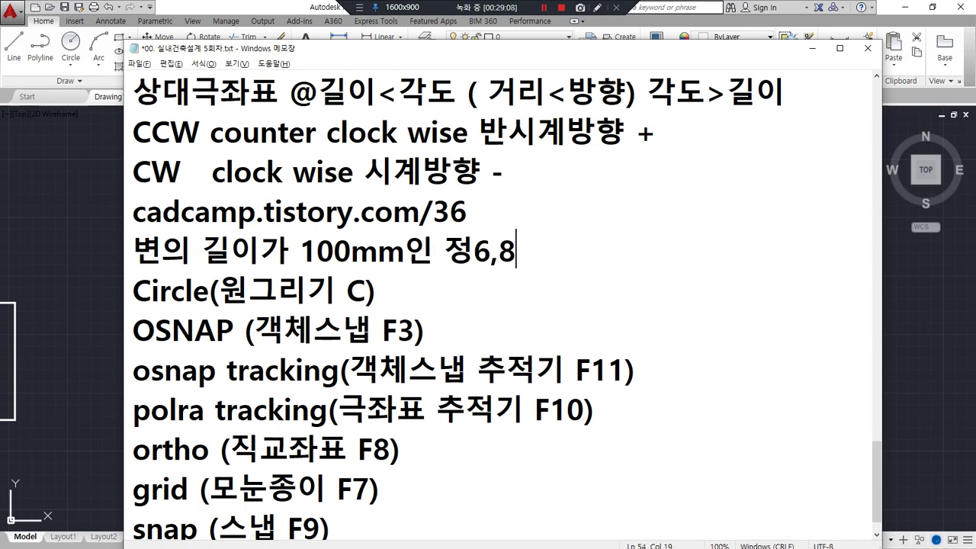
text(,9,10각형을)
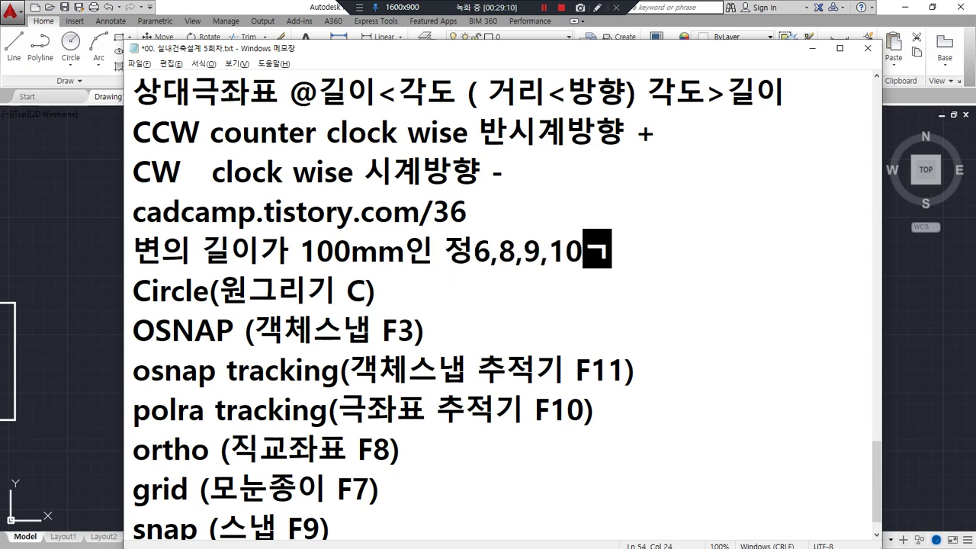
text( 그리세요)
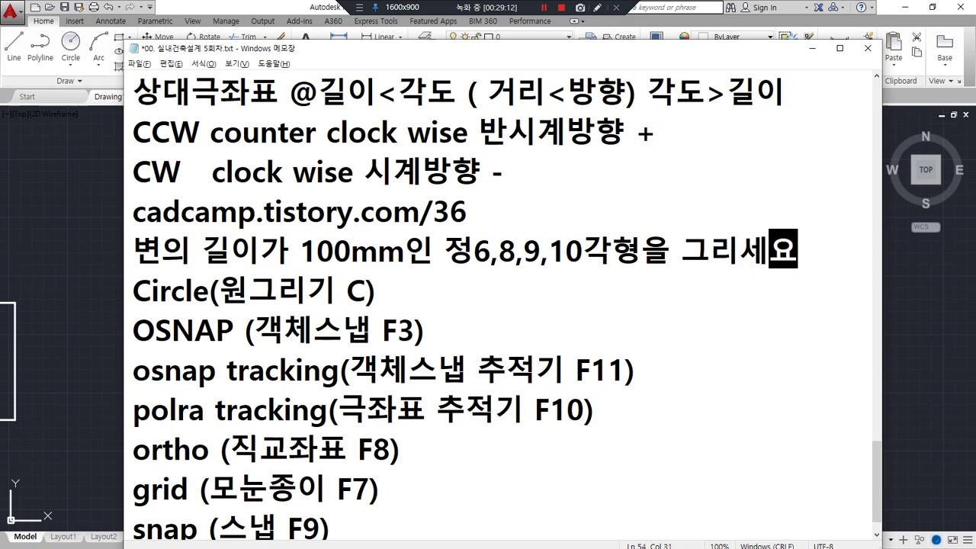
key(Return)
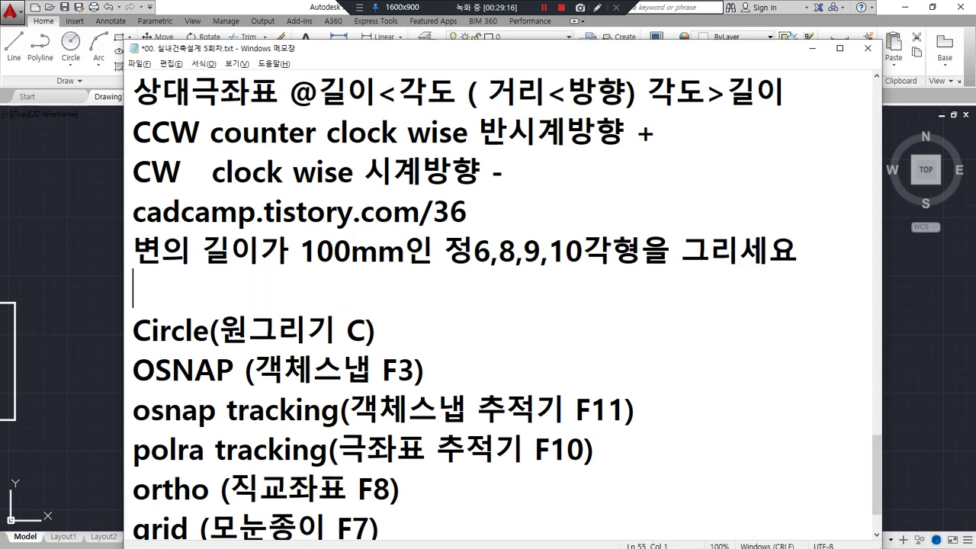
Return to the AutoCAD drawing and work out the nonagon's exterior angle as 360/9 in the calculator
key(alt+Tab)
click(41, 186)
click(298, 335)
scroll(549, 328, down, 4)
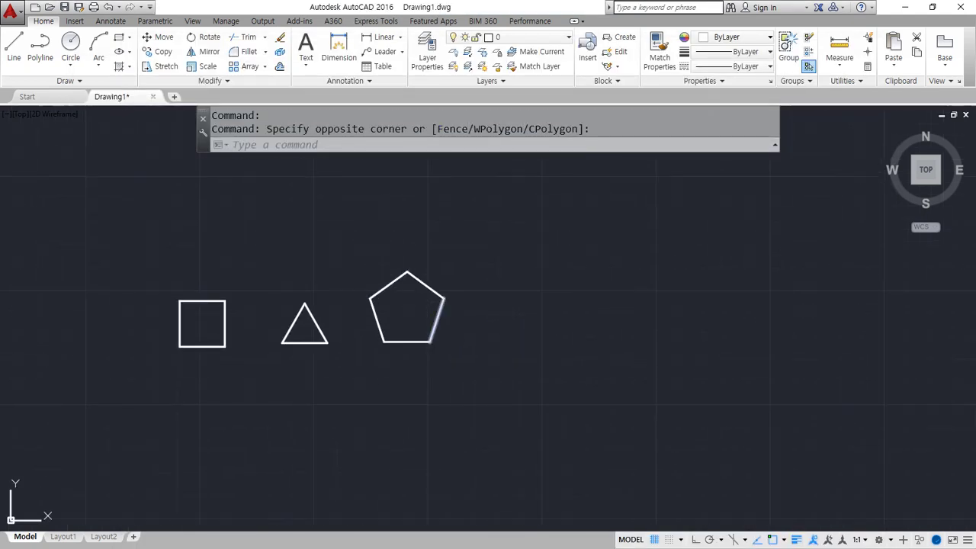
drag(0, 197, 494, 179)
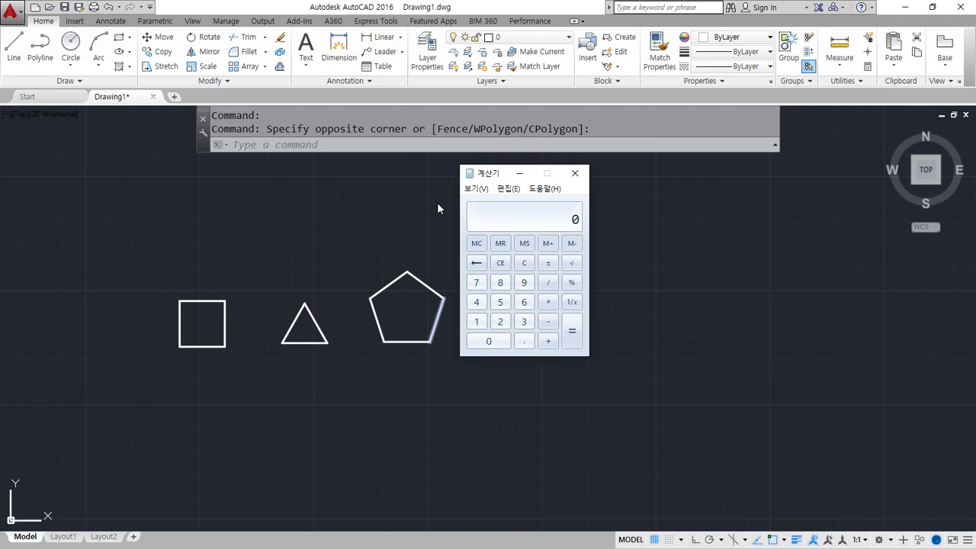
text(360/9)
key(Return)
click(437, 202)
scroll(542, 373, up, 2)
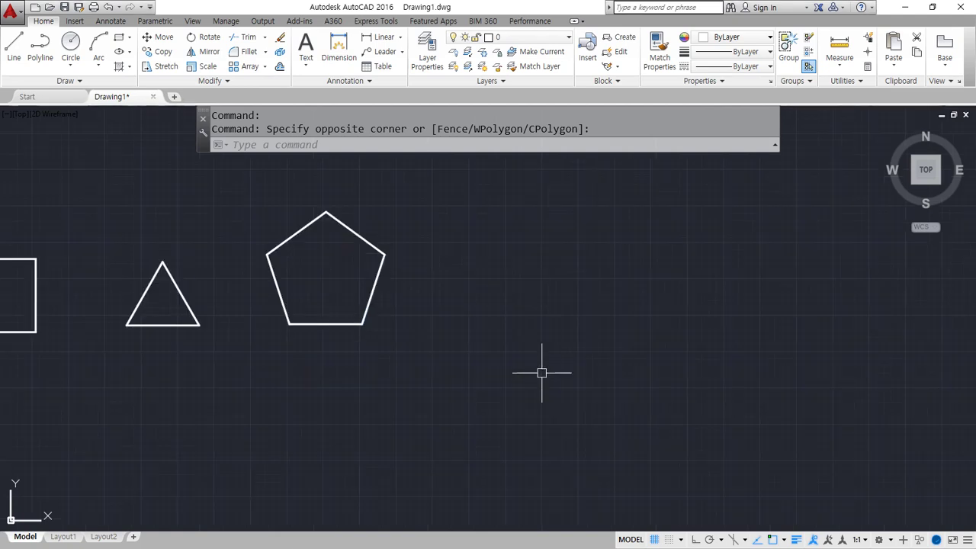
middle_drag(486, 315, 402, 362)
text(l)
key(Return)
click(409, 361)
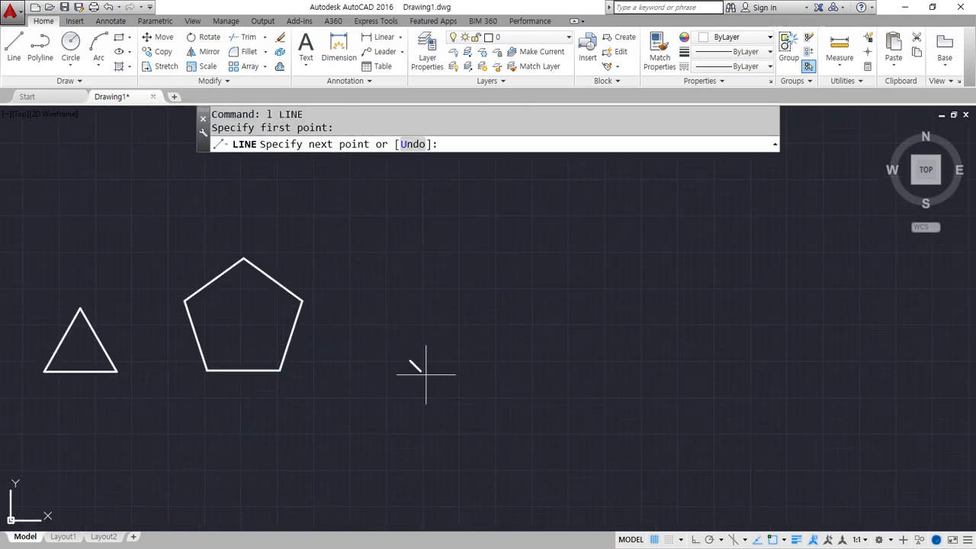
text(@100<0)
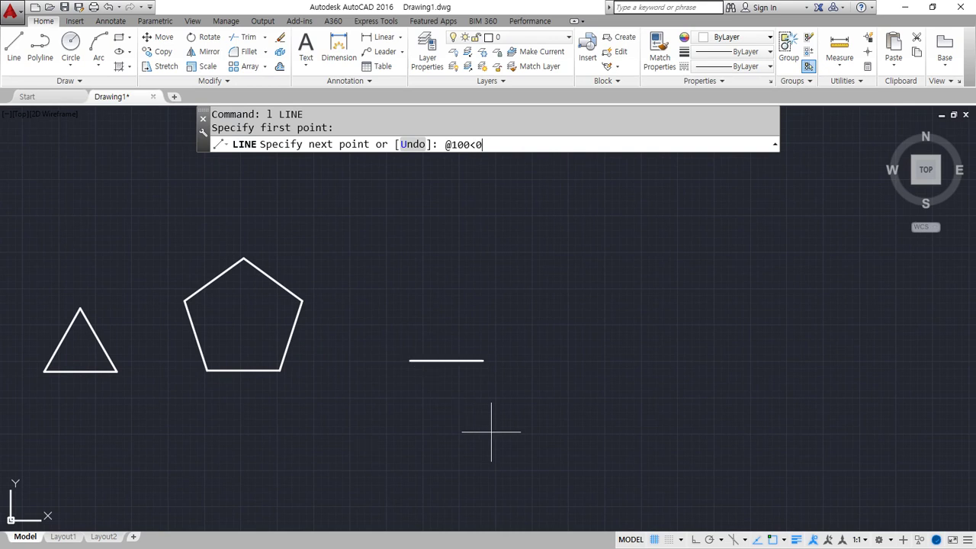
key(Return)
text(@1)
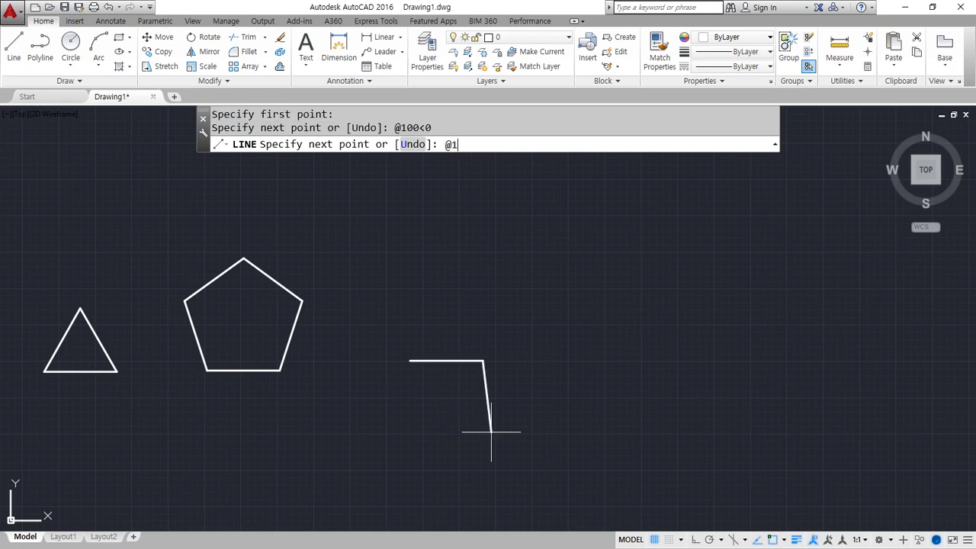
text(00<40)
key(Return)
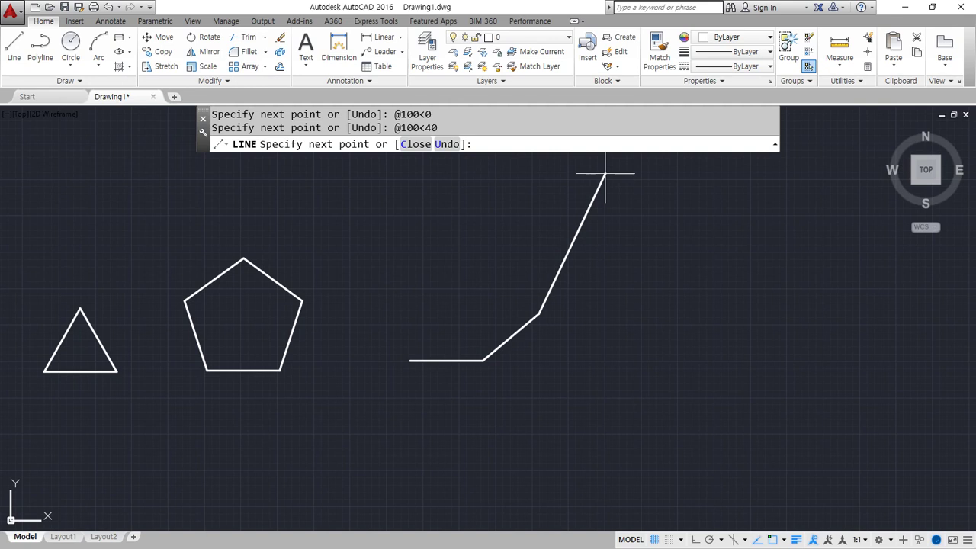
text(@100<80)
key(Return)
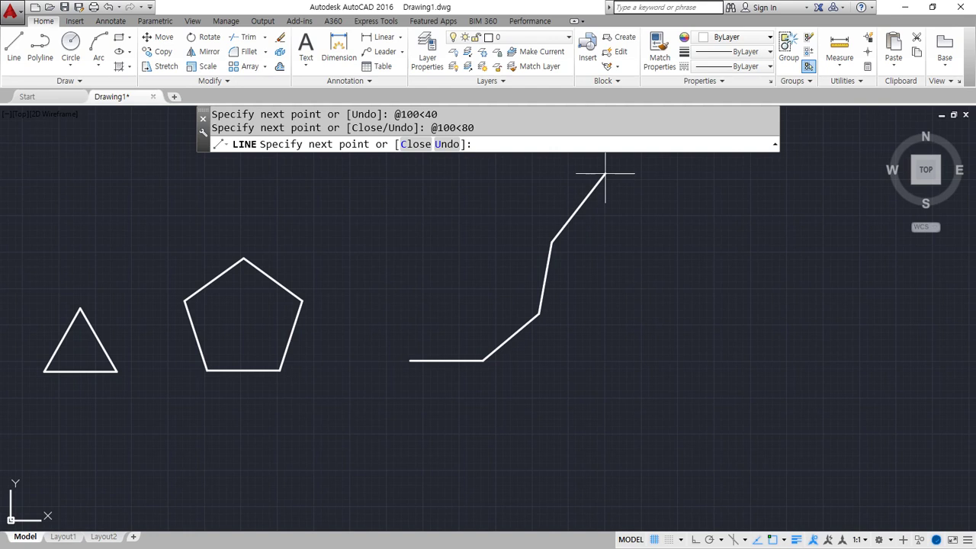
text(@100<120)
key(Return)
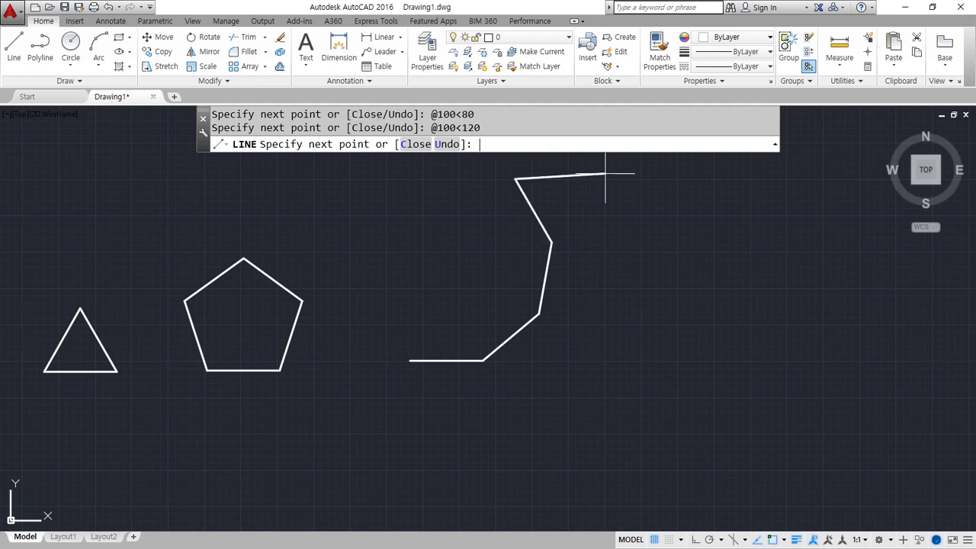
text(@100<160)
key(Return)
text(@100<200)
key(Return)
text(#100)
key(BackSpace)
key(BackSpace)
key(BackSpace)
key(BackSpace)
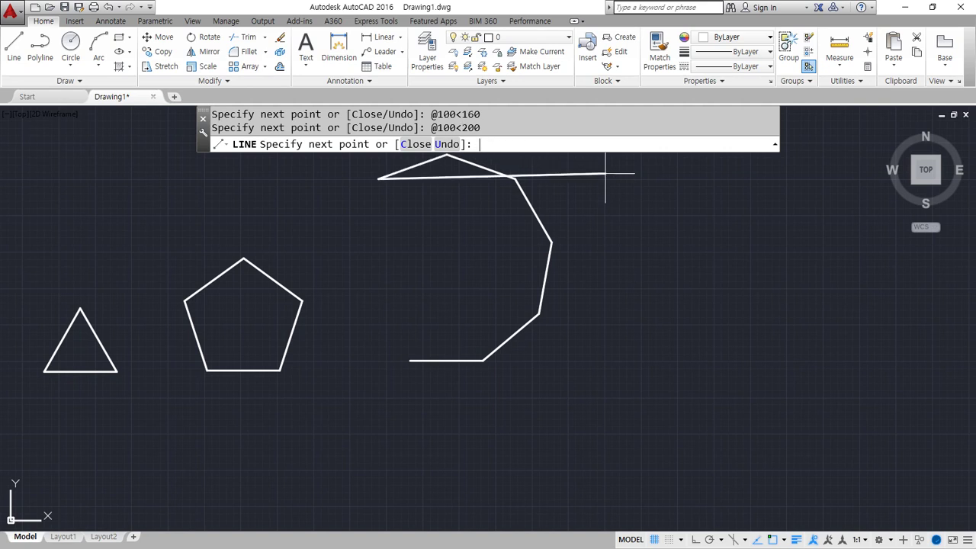
text(@100<240)
key(Return)
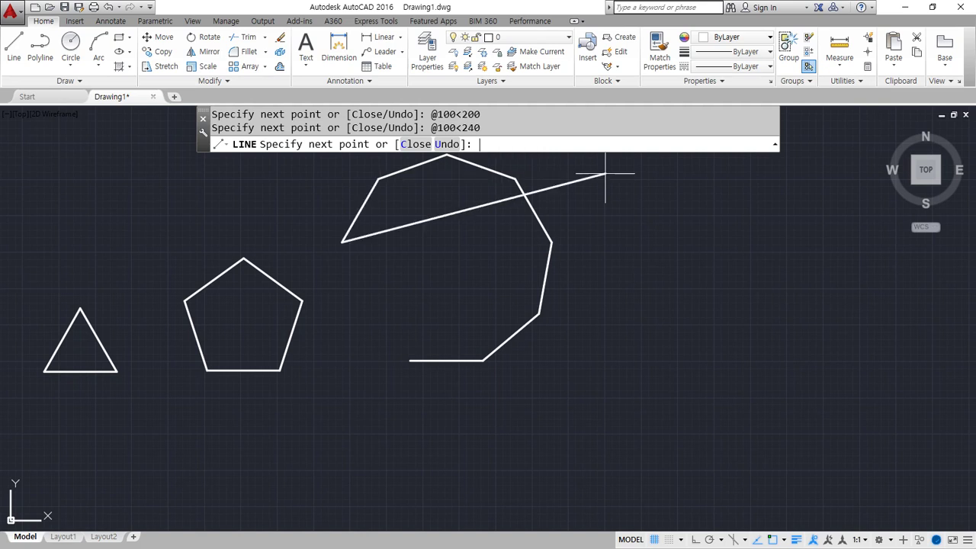
text(@100<280)
key(Return)
text(@100<320)
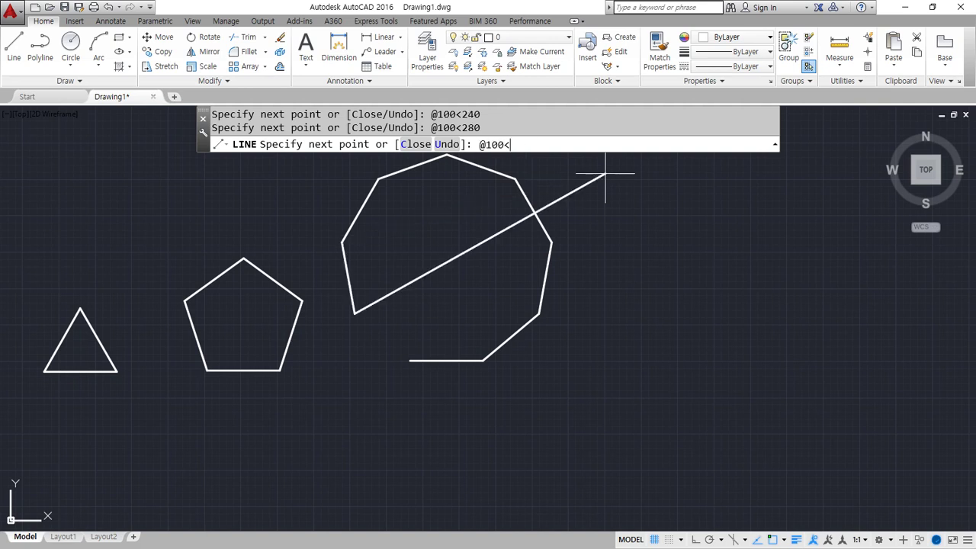
key(Return)
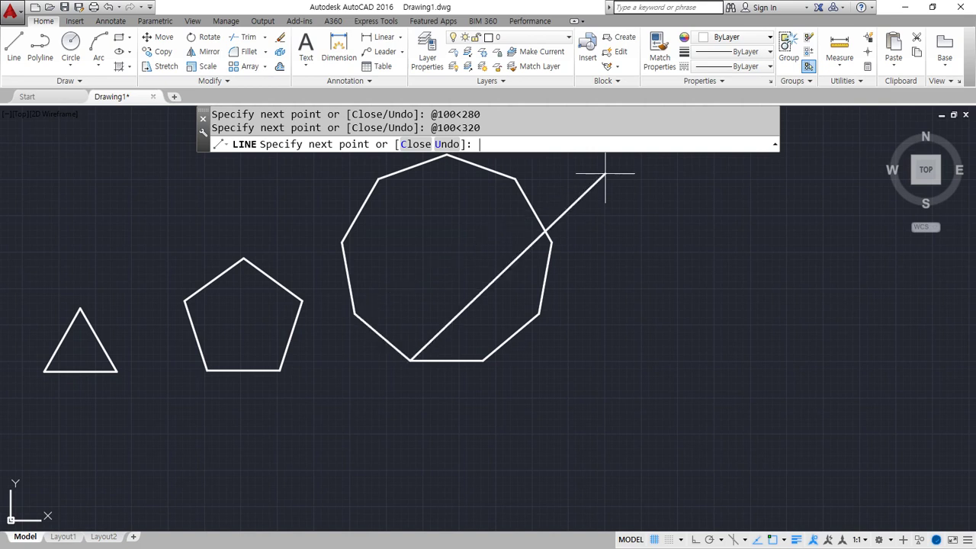
key(Return)
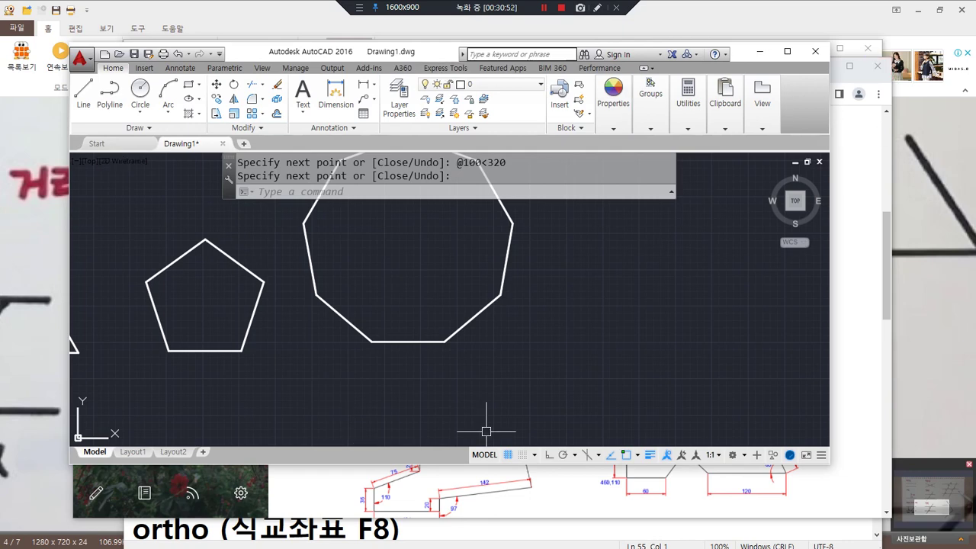
Switch to the Notepad notes and mark the polar tracking (F10) entry in the list of drawing aids
key(alt+Tab)
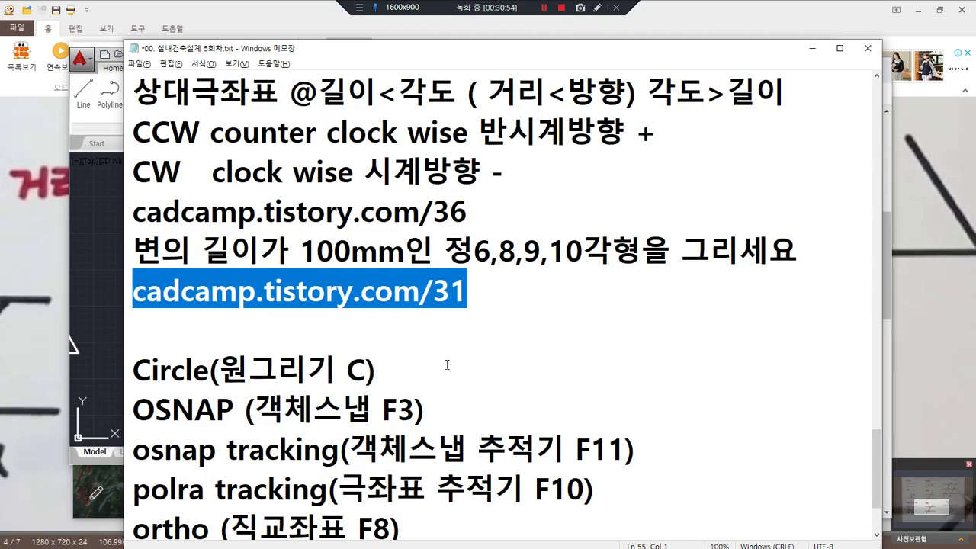
scroll(282, 368, down, 1)
mouse_move(136, 311)
mouse_down()
mouse_move(156, 358)
mouse_move(615, 349)
mouse_move(559, 302)
mouse_move(399, 314)
mouse_move(319, 334)
mouse_up()
mouse_move(183, 391)
mouse_down()
mouse_move(127, 376)
mouse_move(485, 353)
mouse_move(616, 390)
mouse_move(183, 392)
mouse_up()
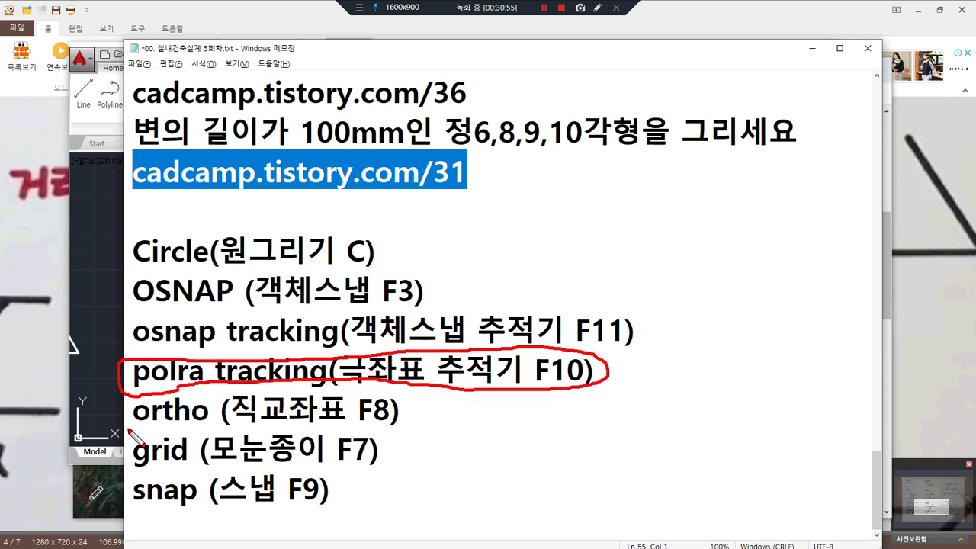
drag(482, 389, 603, 376)
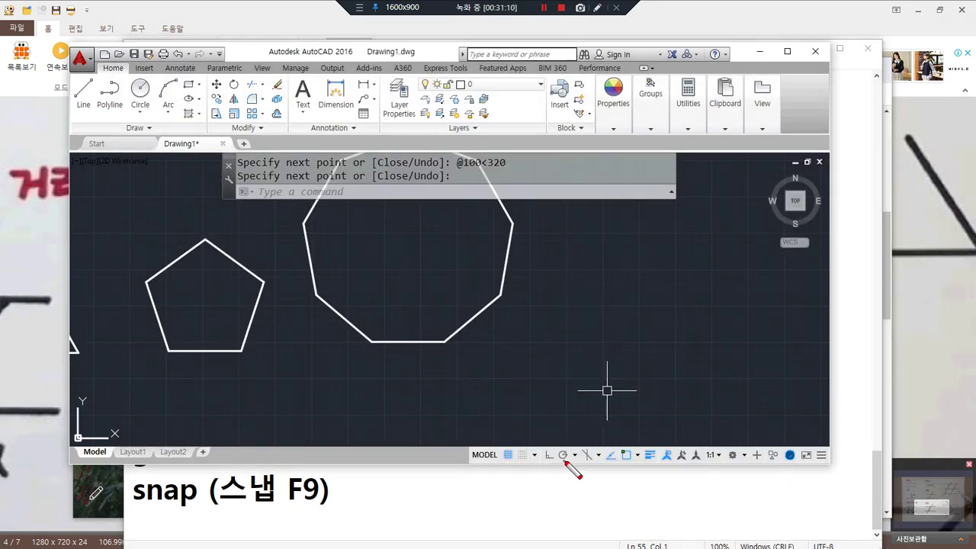
Return to the AutoCAD drawing and point out the polar tracking toggle with temporary pen marks
mouse_move(550, 447)
mouse_down()
mouse_move(565, 457)
mouse_move(577, 450)
mouse_move(565, 462)
mouse_move(554, 449)
mouse_move(580, 451)
mouse_up()
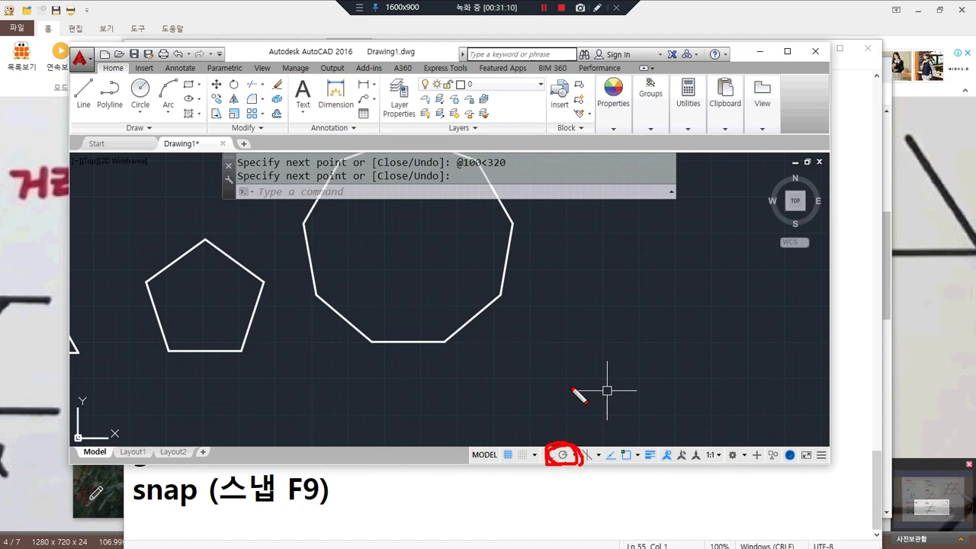
mouse_move(584, 300)
mouse_down()
mouse_move(631, 369)
mouse_move(585, 302)
mouse_move(588, 343)
mouse_move(647, 347)
mouse_move(676, 329)
mouse_move(658, 323)
mouse_up()
key(Escape)
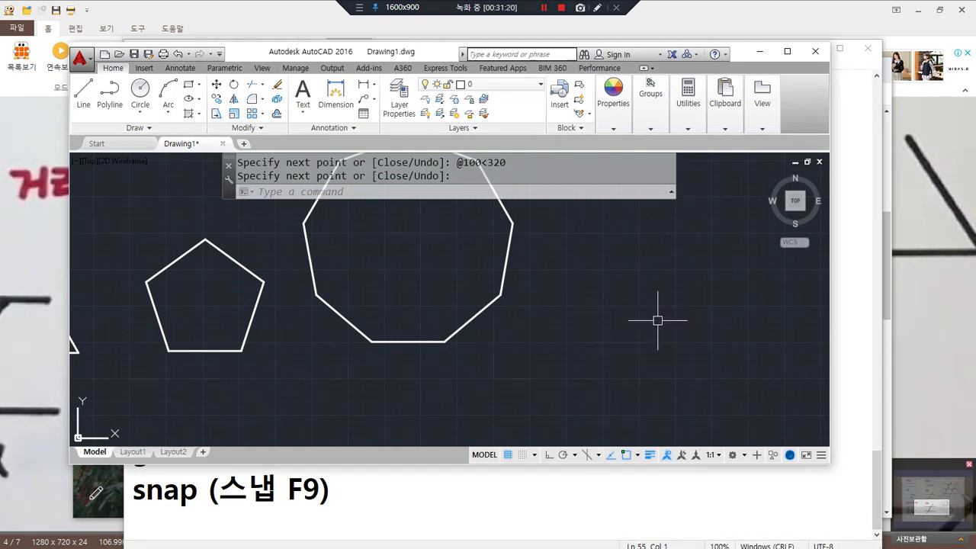
Demonstrate the polar tracking toggle by switching it on and off, leaving it on
key(F10)
mouse_move(576, 458)
mouse_down()
mouse_move(566, 467)
mouse_move(572, 444)
mouse_up()
key(Escape)
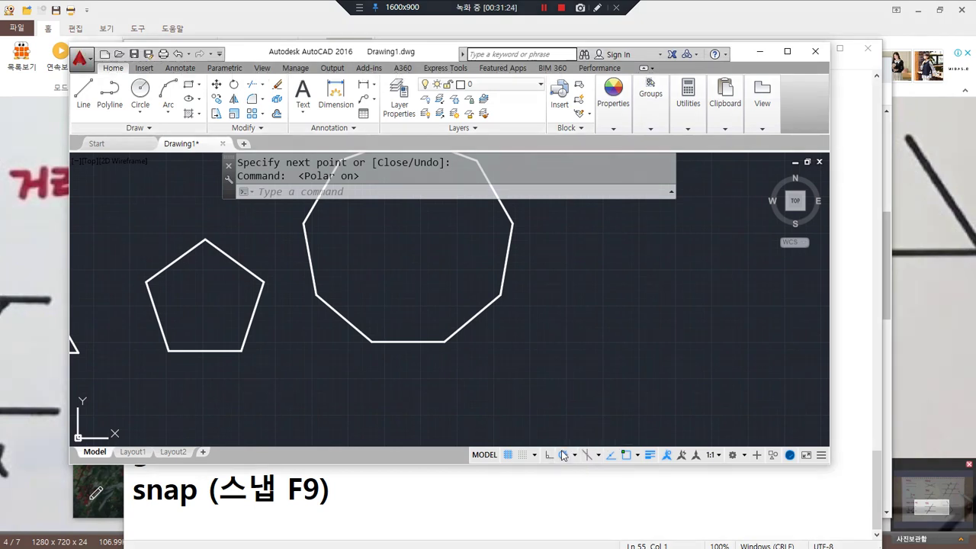
key(F10)
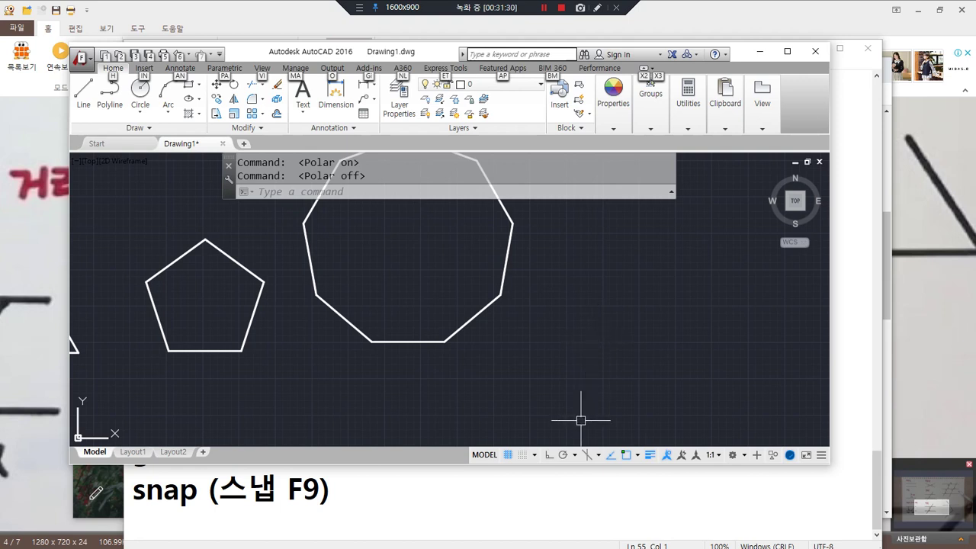
key(F10)
Start a line beside the nonagon, aim it along the horizontal polar tracking guide, and circle the guide with a temporary pen mark
scroll(573, 362, down, 4)
middle_drag(573, 361, 462, 352)
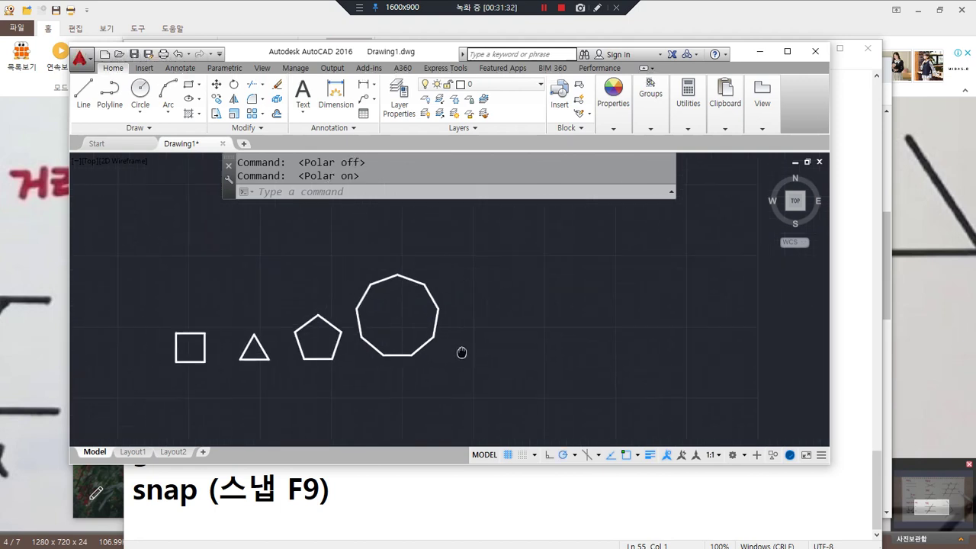
text(l)
key(Return)
click(491, 349)
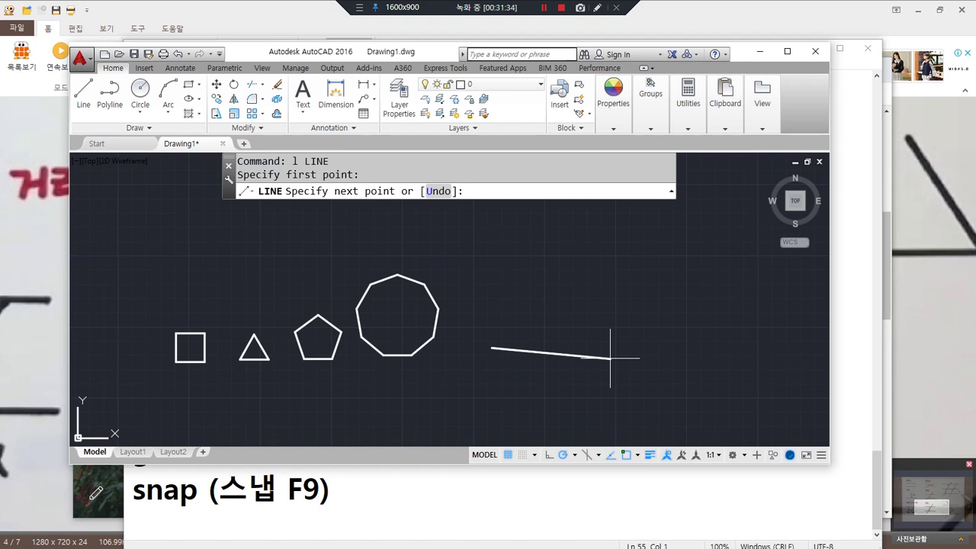
scroll(610, 353, up, 2)
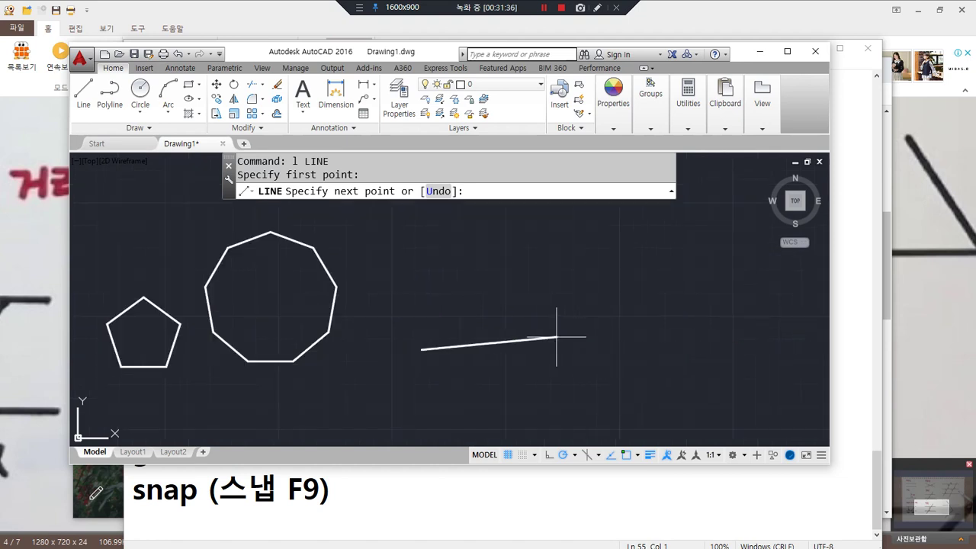
mouse_move(658, 360)
mouse_down()
mouse_move(662, 333)
mouse_move(663, 363)
mouse_up()
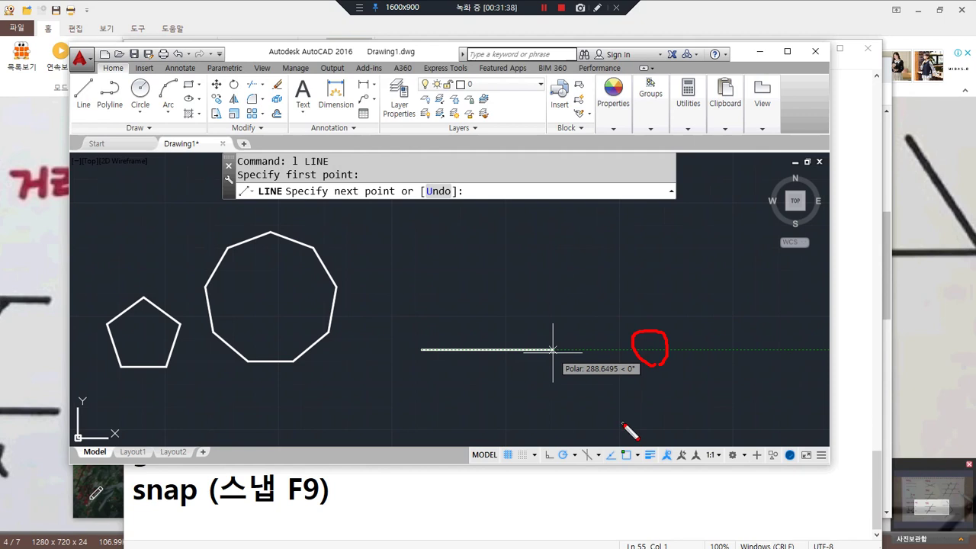
key(Escape)
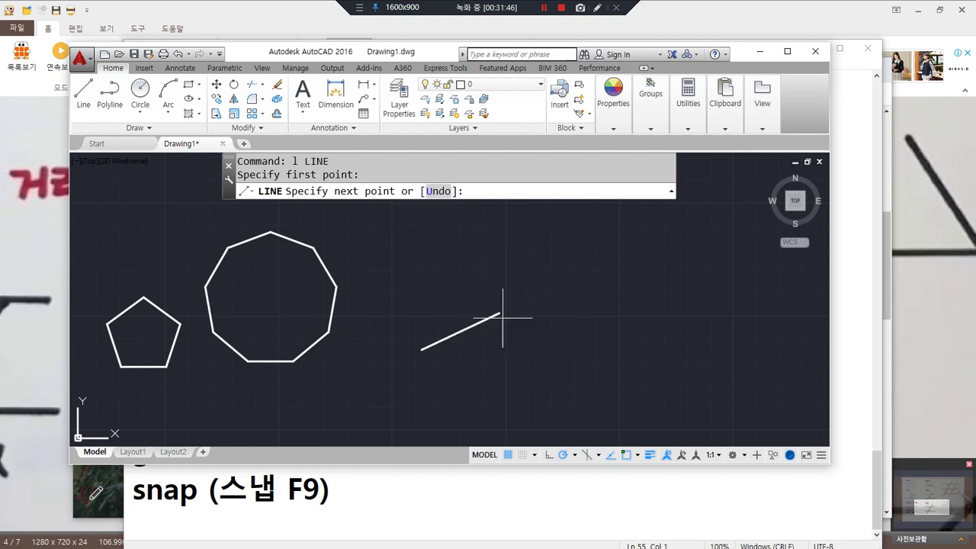
Set the polar tracking increment to 90° and draw a four-segment rectangular outline with crossing ends beside the nonagon
click(574, 455)
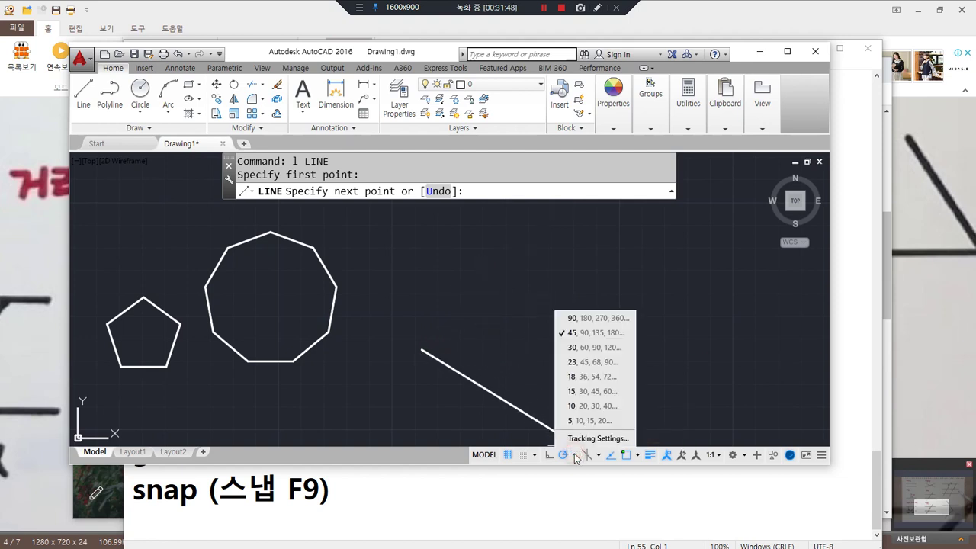
click(575, 321)
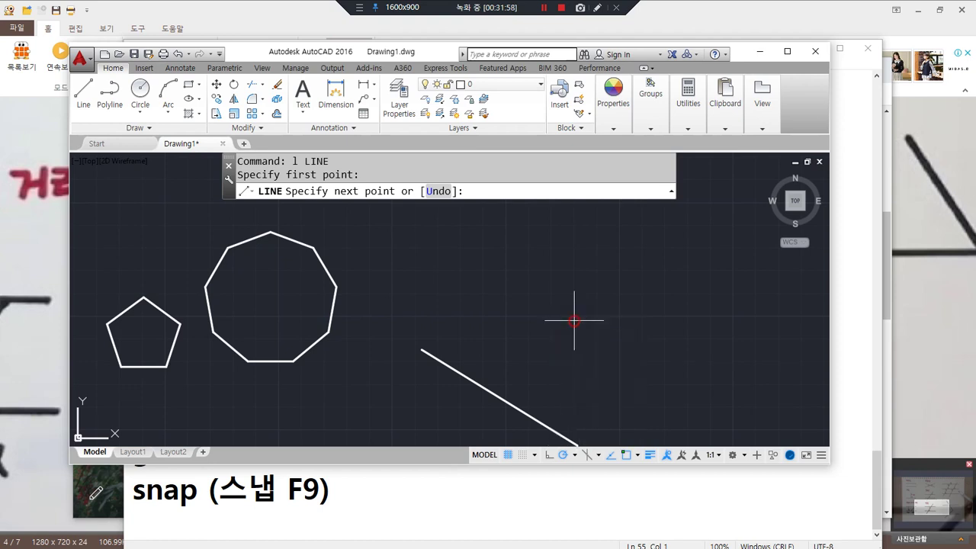
click(566, 350)
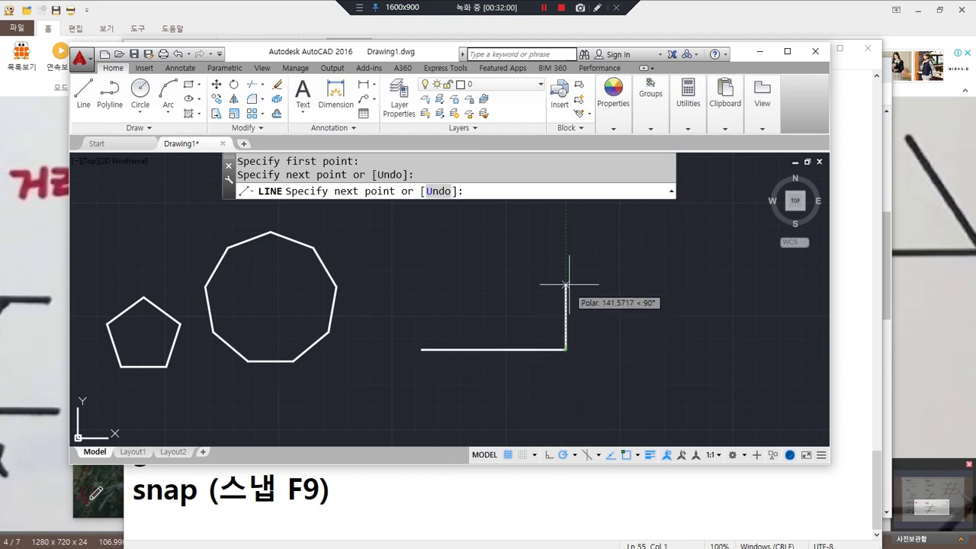
click(566, 256)
click(441, 256)
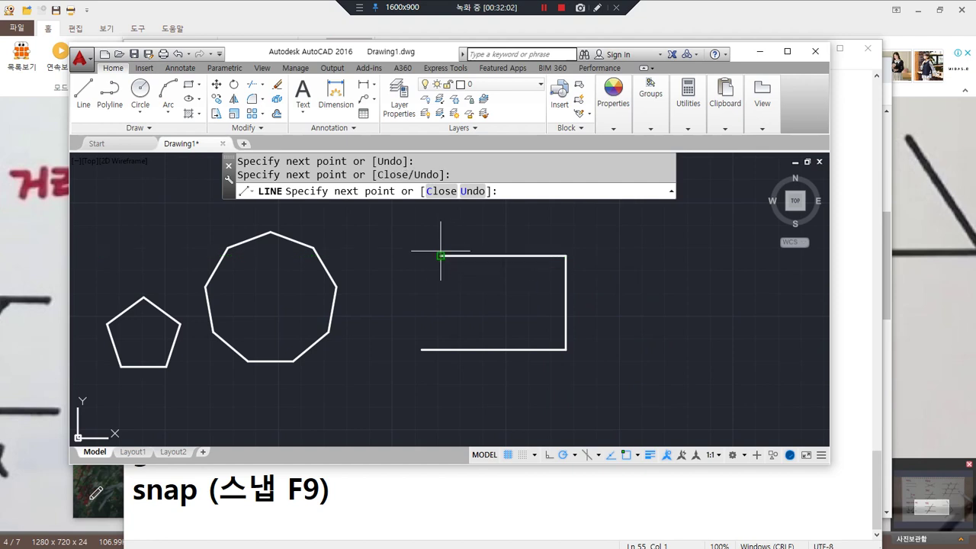
click(440, 398)
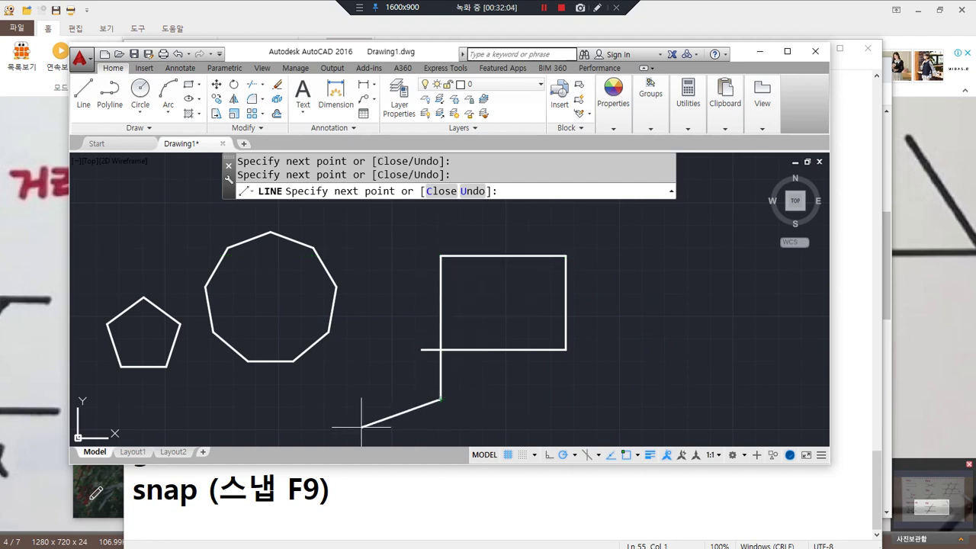
key(Escape)
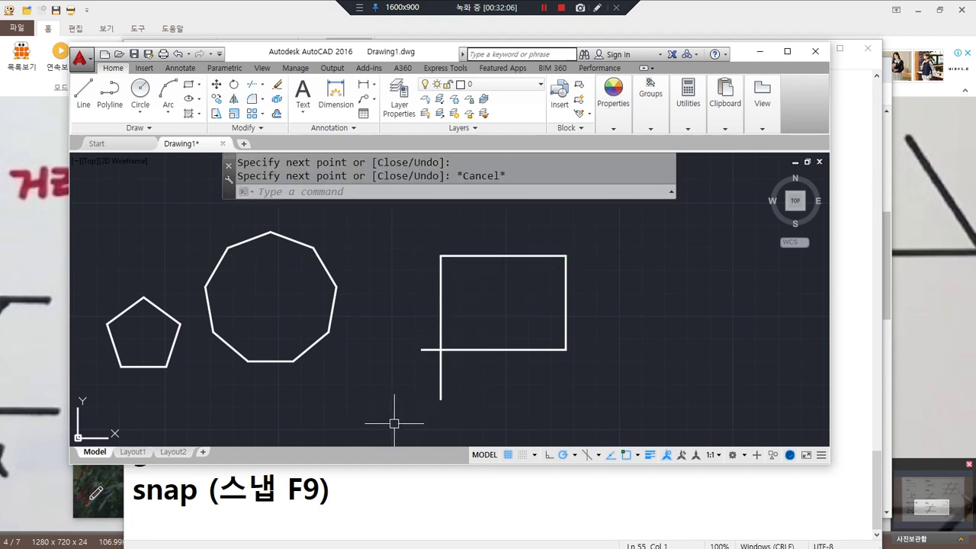
Turn off polar tracking and object snap tracking while drawing a second four-segment rectangular outline by eye beside the first
middle_drag(632, 436, 524, 436)
click(567, 456)
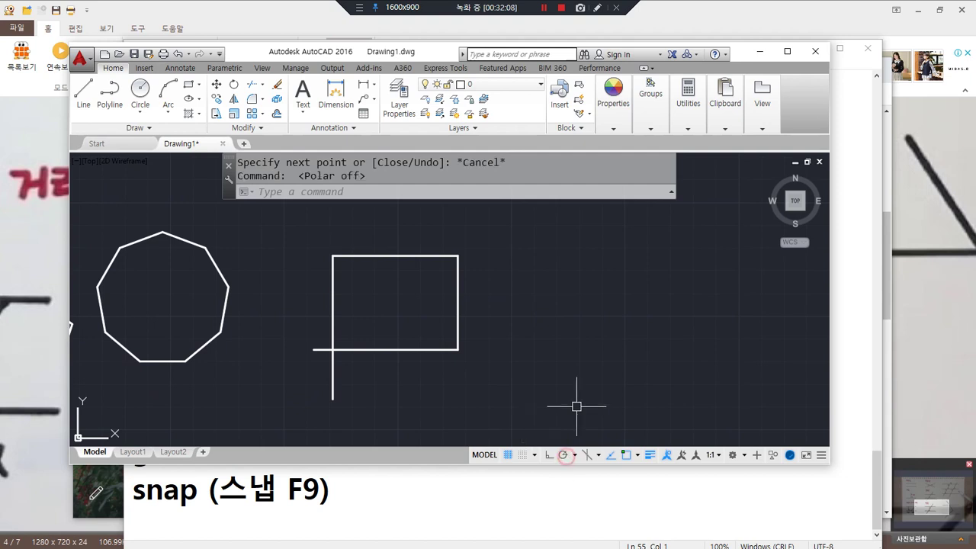
text(l)
key(Return)
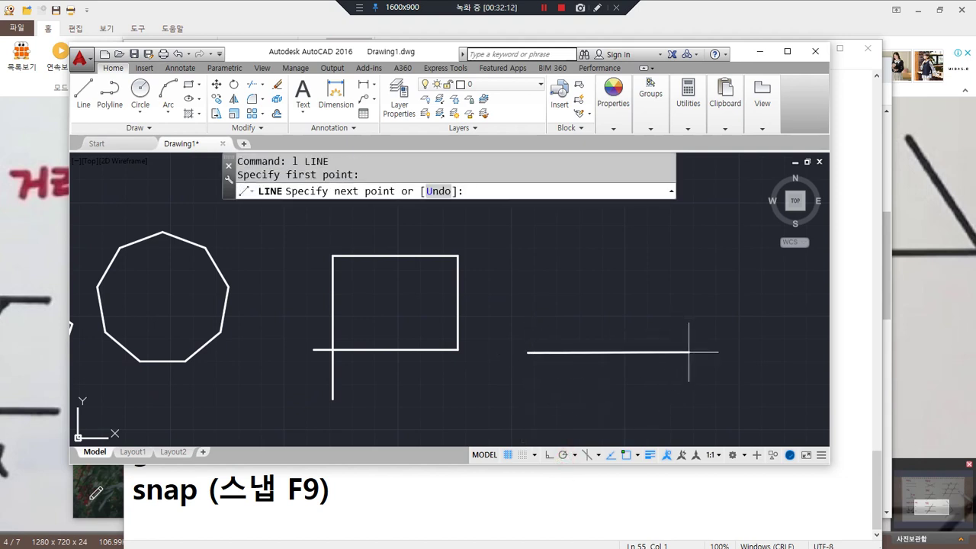
click(689, 352)
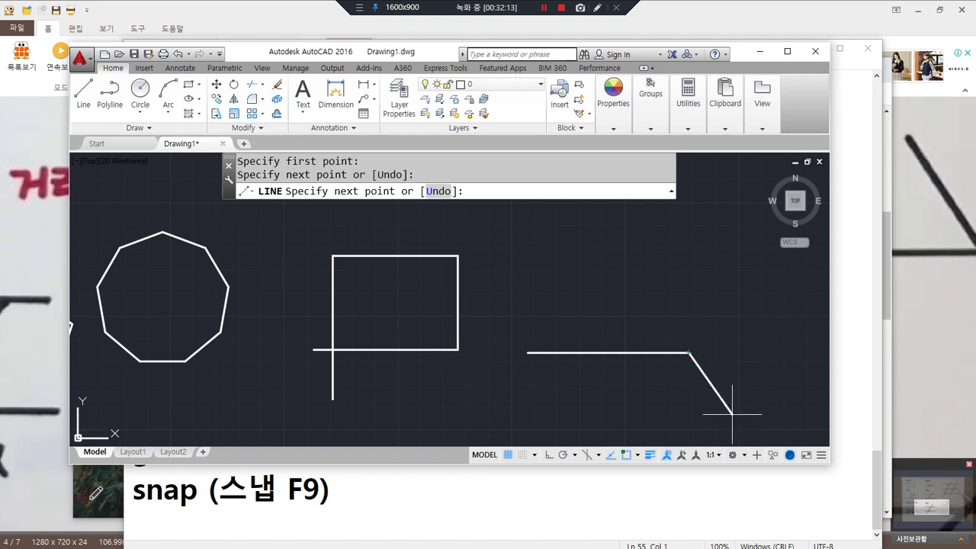
click(689, 253)
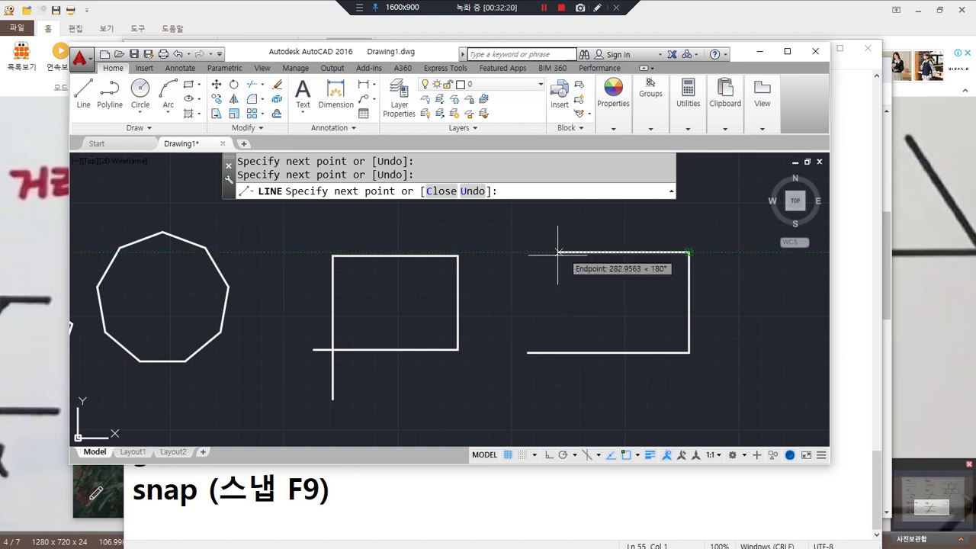
click(614, 458)
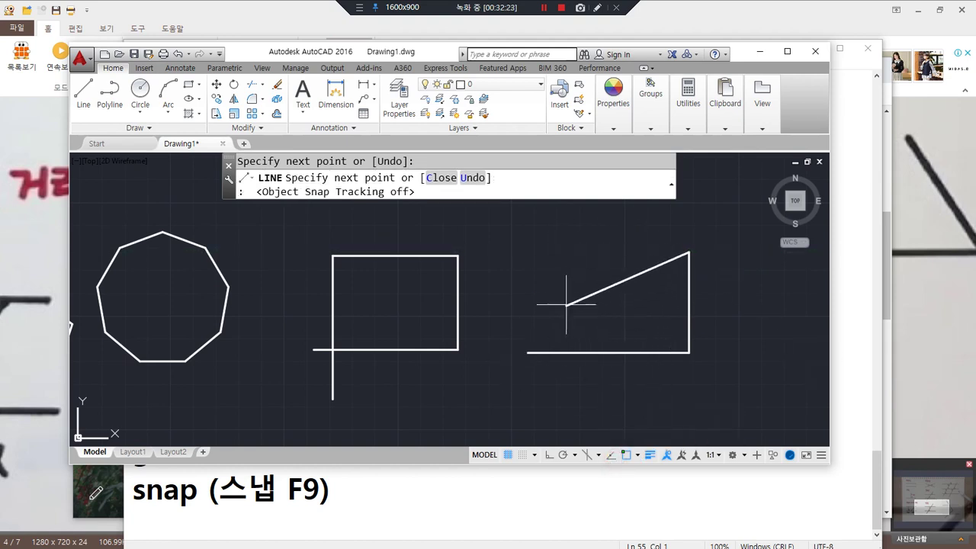
click(553, 253)
click(557, 389)
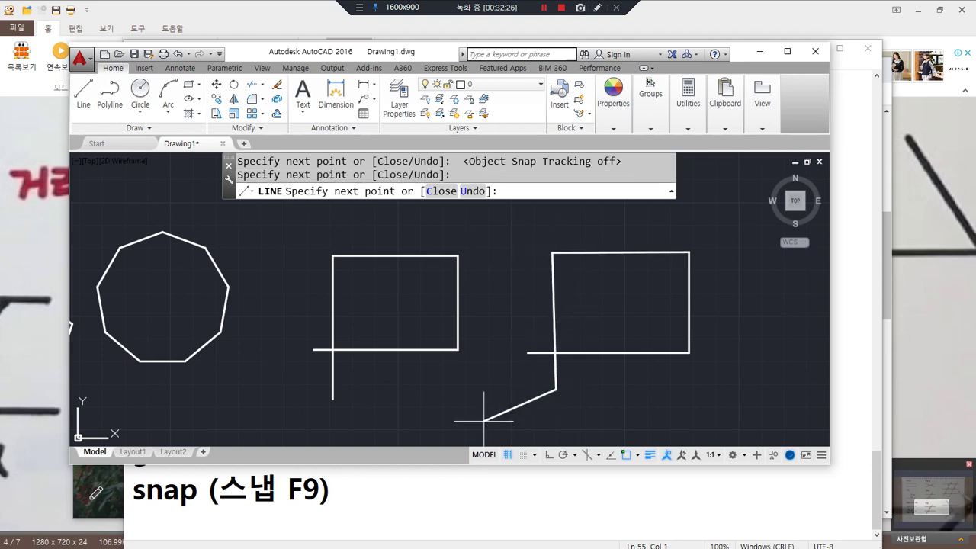
key(Escape)
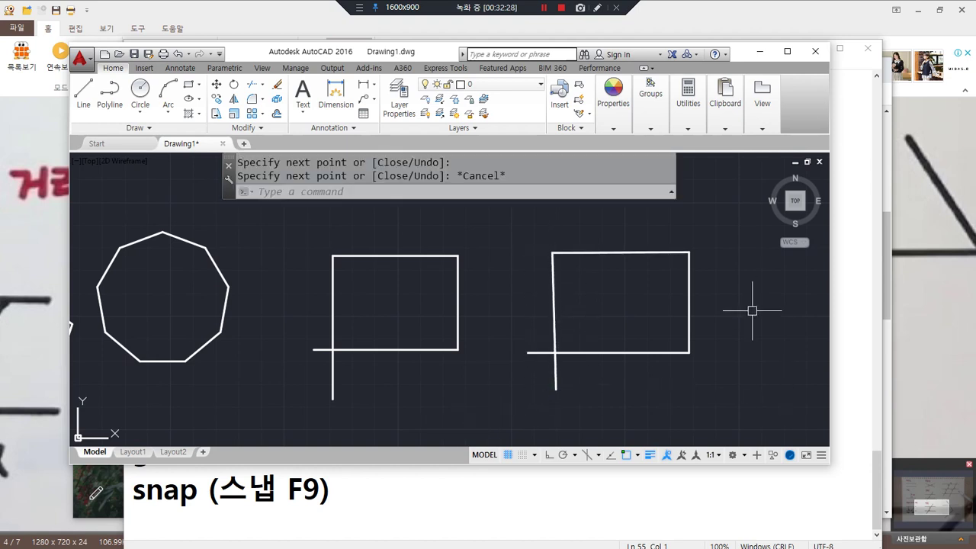
Erase the four lines of the rectangular outline drawn by eye
scroll(653, 384, up, 5)
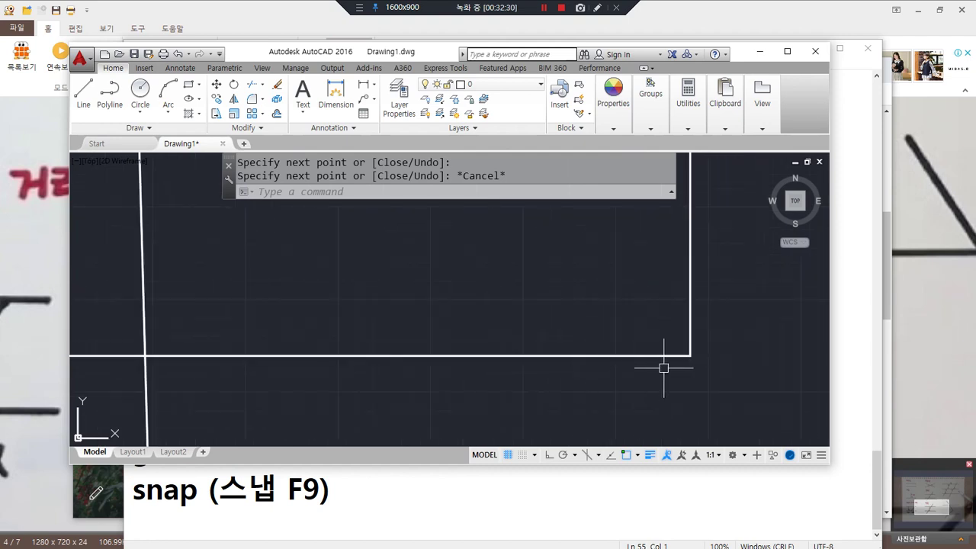
scroll(616, 331, down, 2)
middle_drag(450, 349, 457, 353)
scroll(582, 381, down, 5)
click(712, 403)
click(501, 251)
text(e)
key(Return)
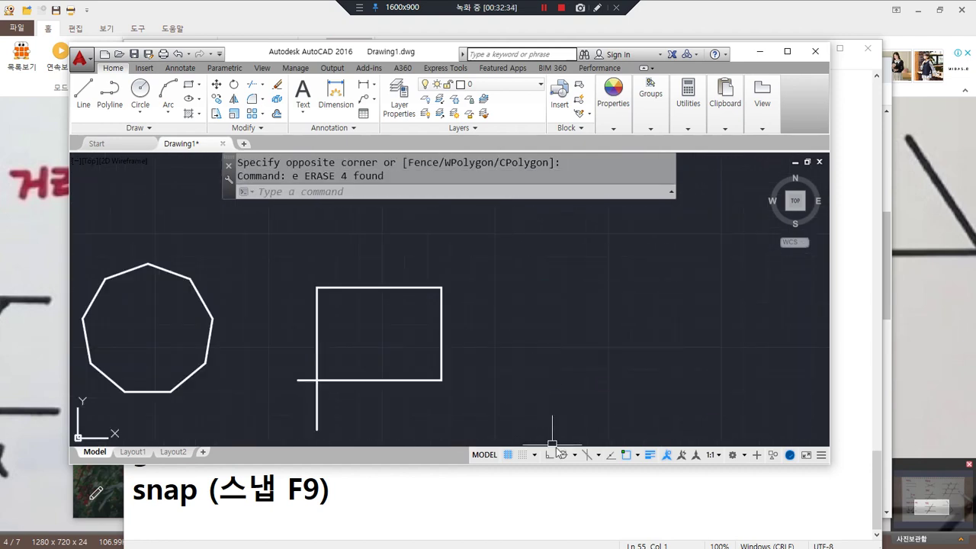
Turn polar tracking on, start a new line along the 0° guide, and circle the tracked point with a temporary pen mark
click(562, 455)
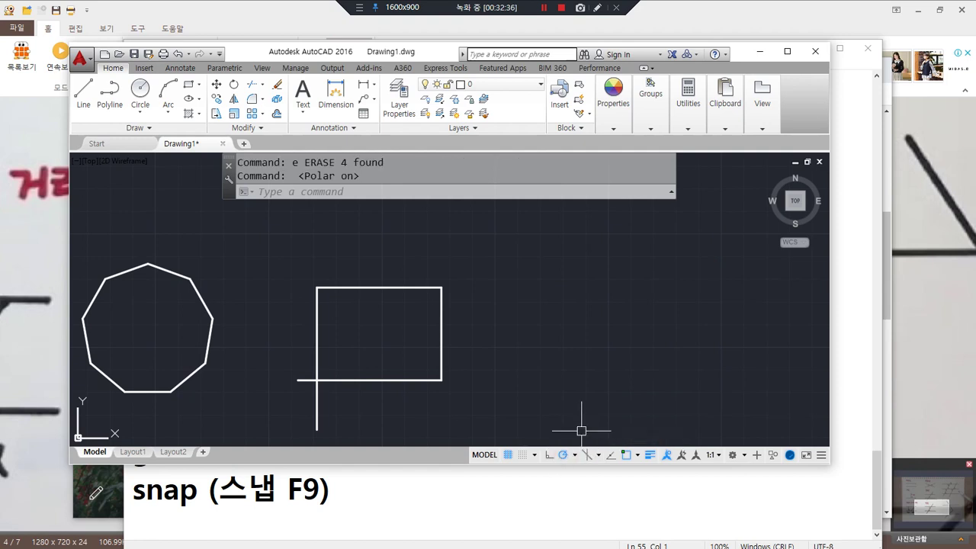
text(l)
key(Return)
click(540, 388)
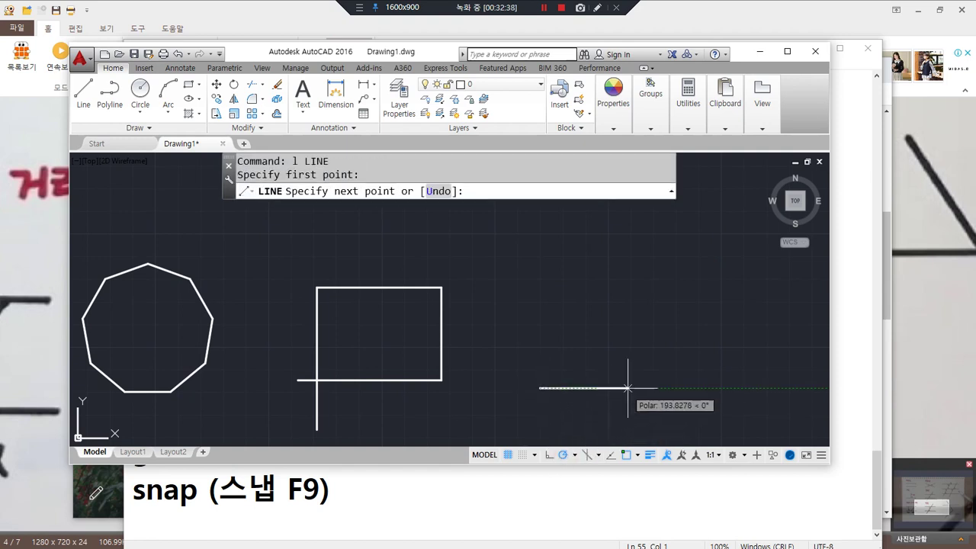
scroll(641, 375, up, 4)
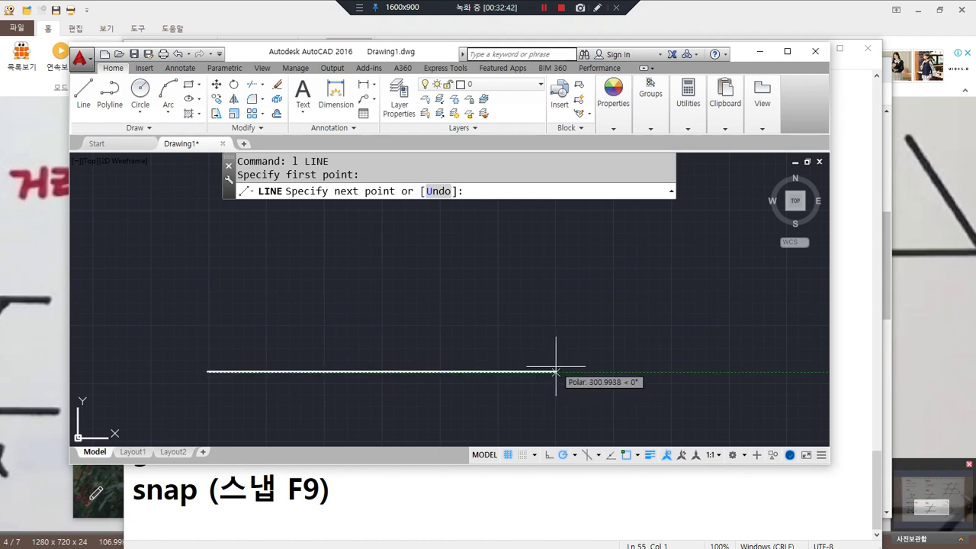
key(ctrl+2)
mouse_move(556, 388)
mouse_down()
mouse_move(585, 370)
mouse_move(566, 388)
mouse_up()
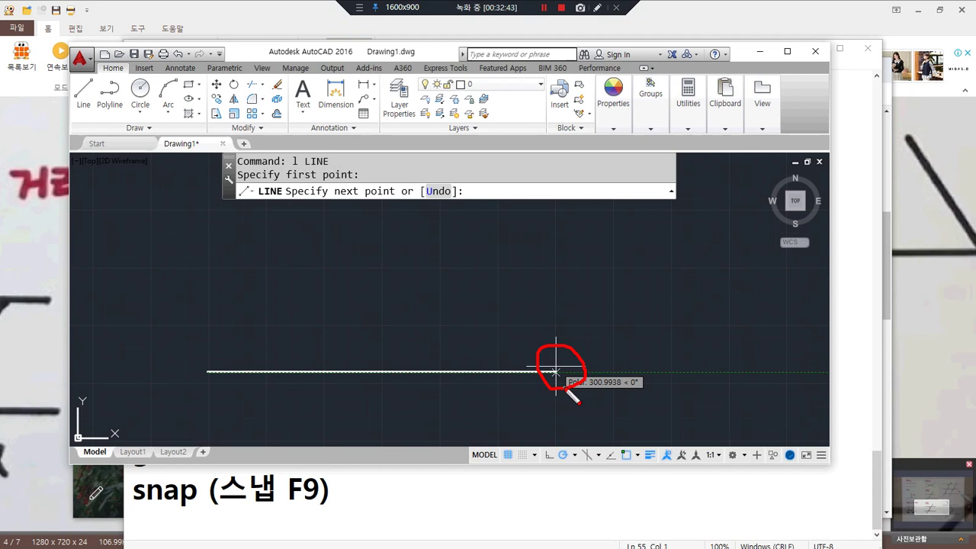
key(ctrl+2)
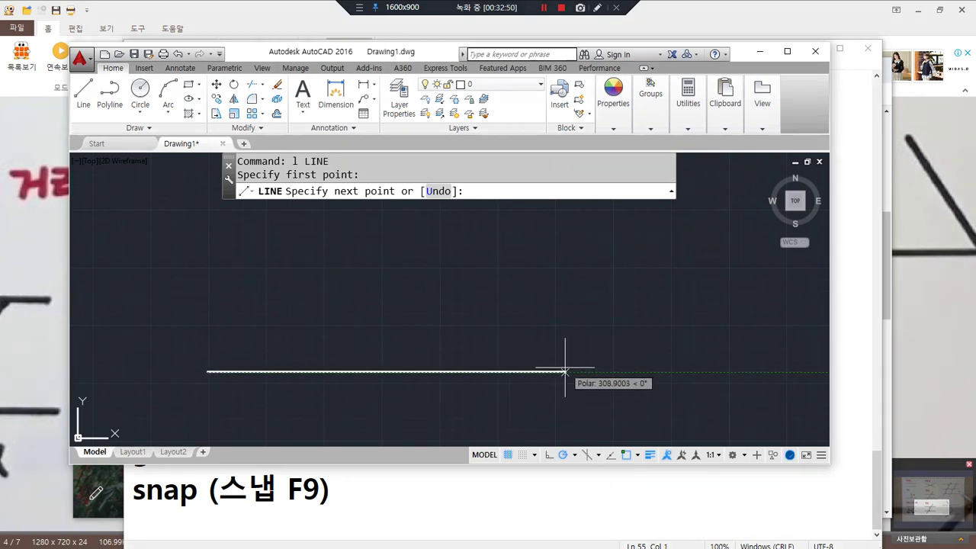
Draw three connected segments along the 0°, 90° and 180° tracking directions and end the Line command
click(565, 371)
click(565, 267)
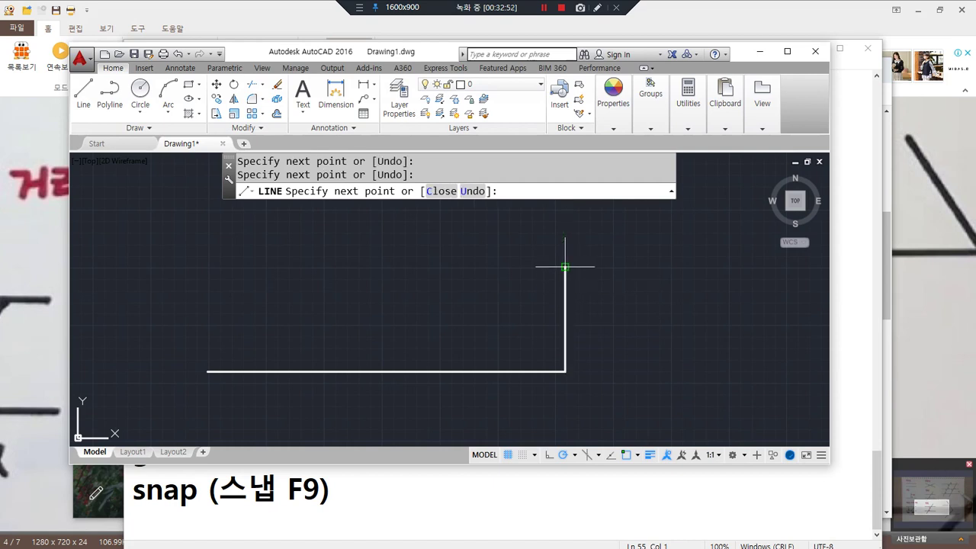
click(473, 267)
key(Escape)
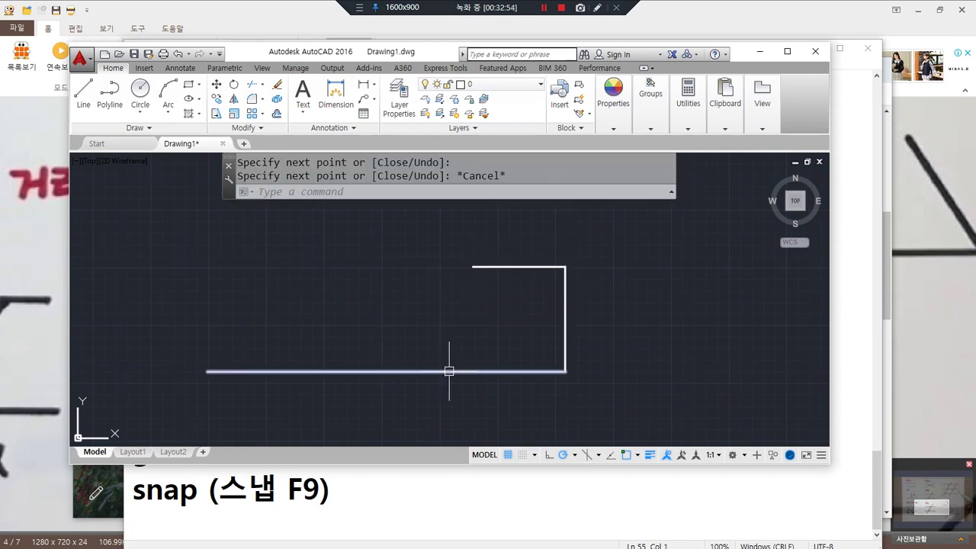
Erase the three connected segments just drawn
click(584, 397)
click(451, 244)
text(e)
key(Return)
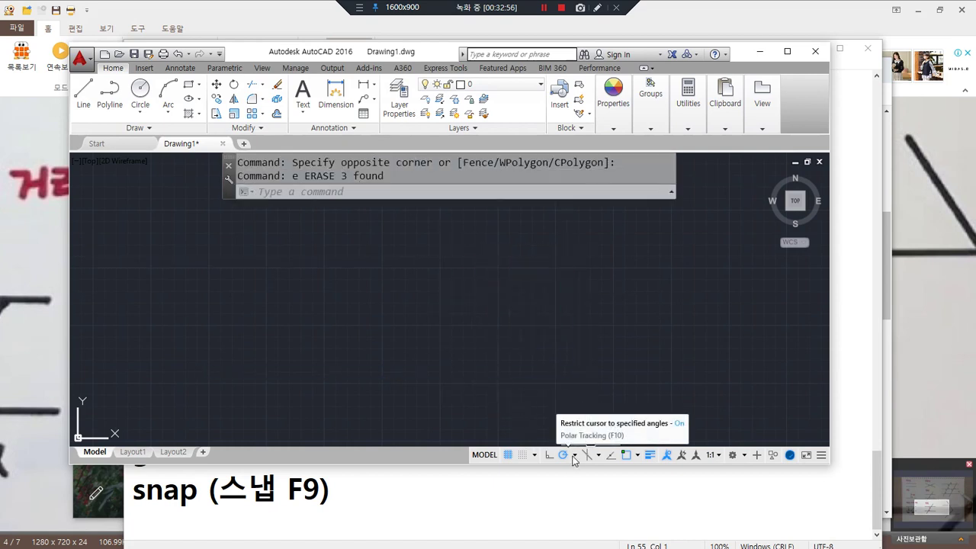
Set the polar tracking increment to 45° and erase the four lines of the rectangular outline beside the nonagon
click(575, 455)
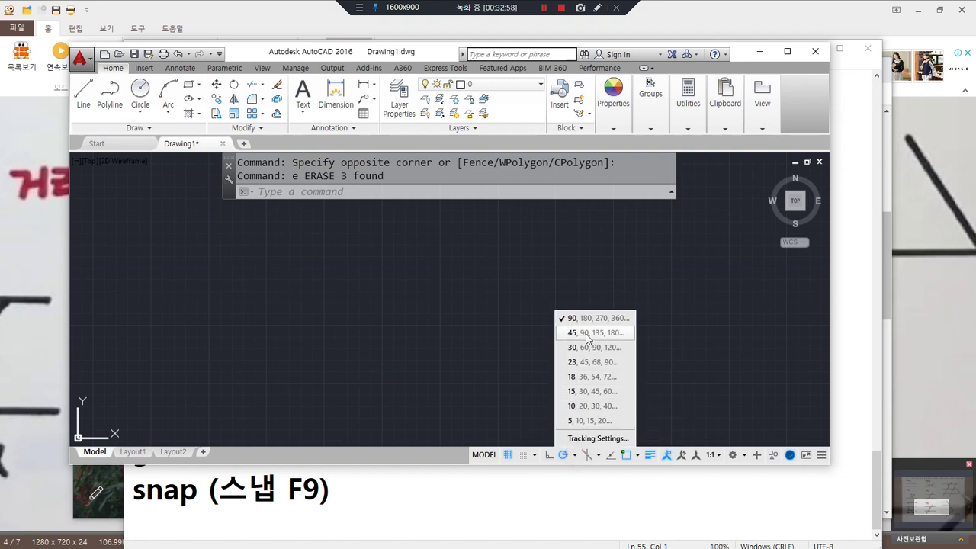
click(587, 338)
scroll(416, 354, down, 4)
scroll(319, 366, down, 2)
middle_drag(323, 367, 604, 365)
click(633, 389)
click(446, 270)
text(e)
key(Return)
scroll(451, 358, up, 4)
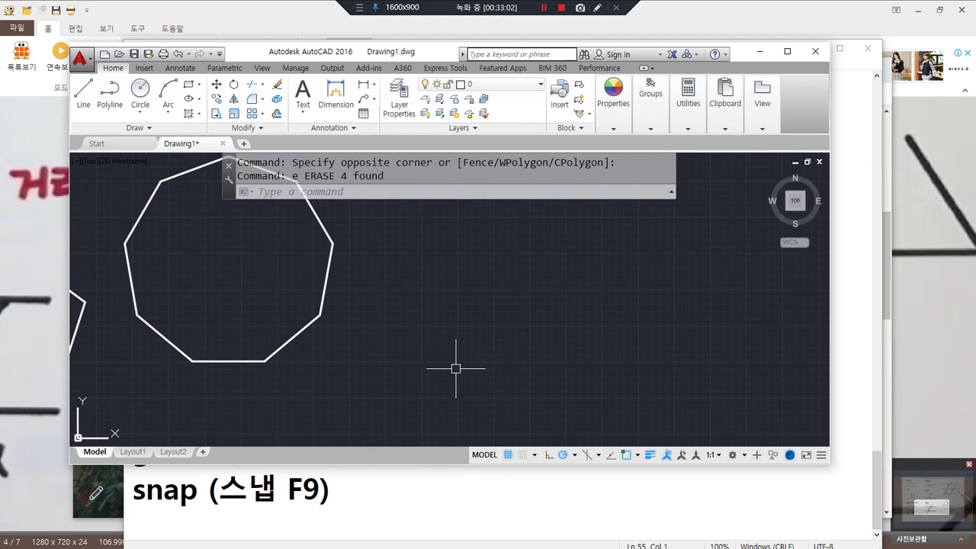
Draw a 100-unit horizontal line beside the nonagon along the 0° tracking guide, marking the entered distance with a temporary pen stroke
text(l)
key(Return)
click(467, 361)
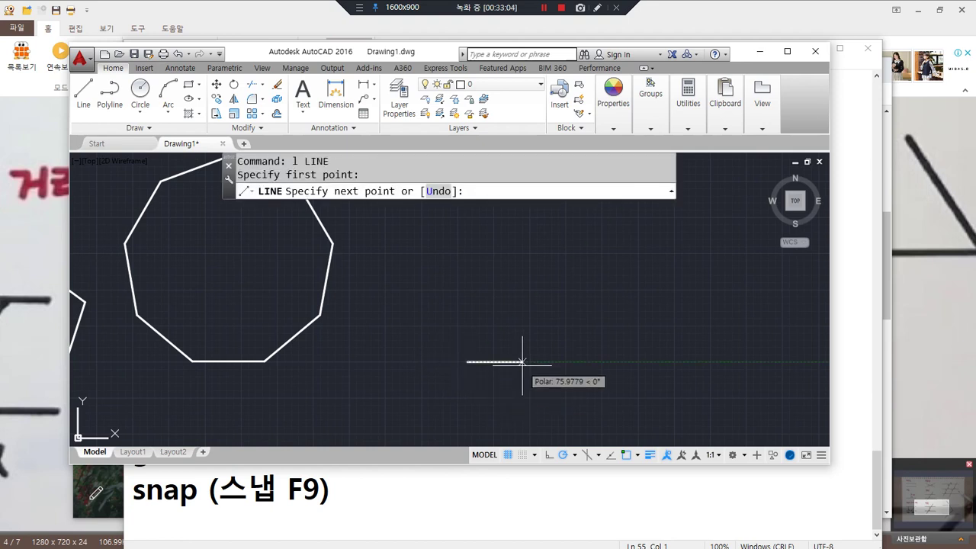
text(100)
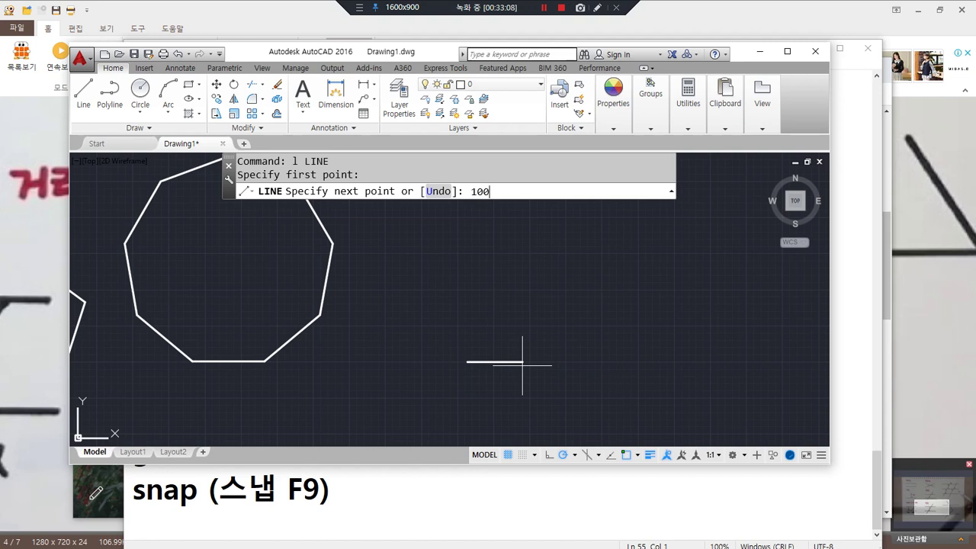
drag(493, 168, 511, 204)
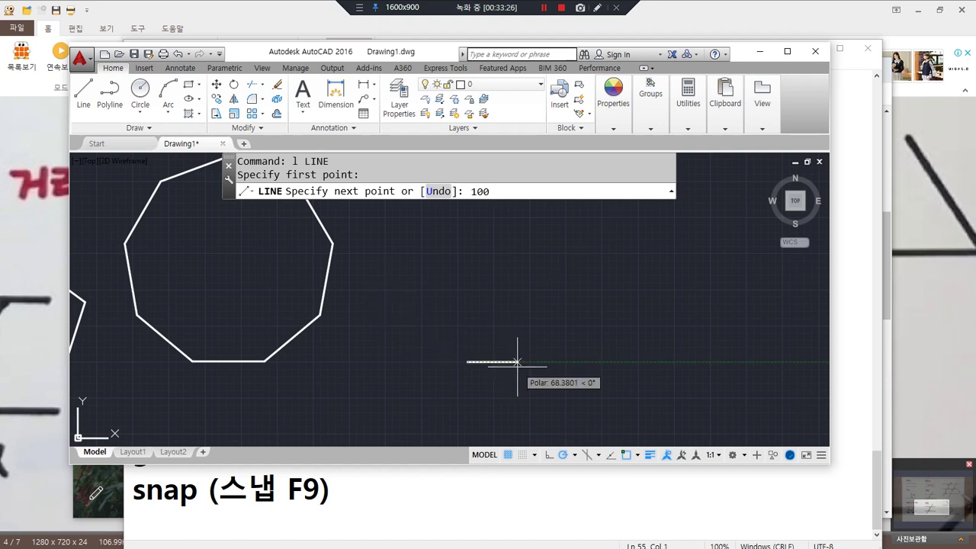
key(Return)
Add a 200-unit segment running diagonally up and to the left from the end of the horizontal line
scroll(517, 366, up, 4)
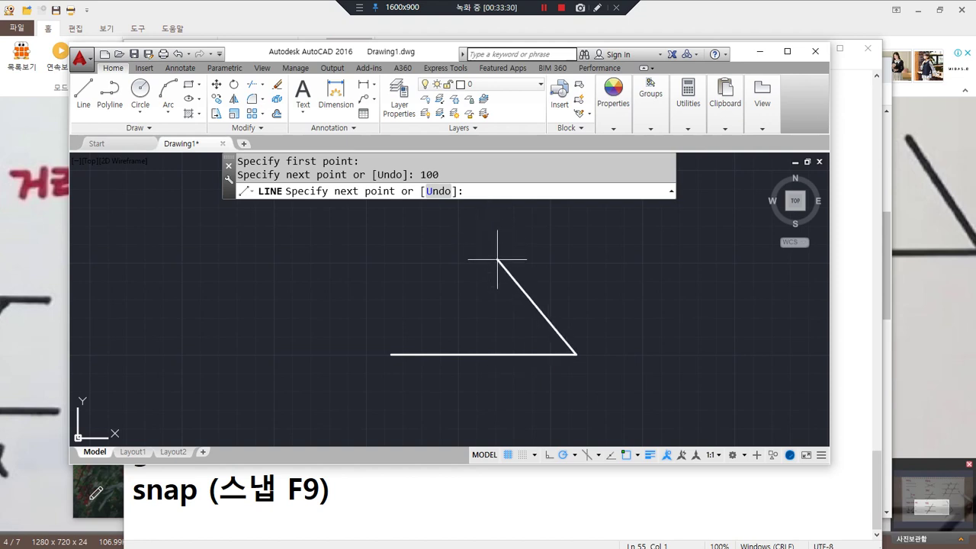
text(200)
key(Return)
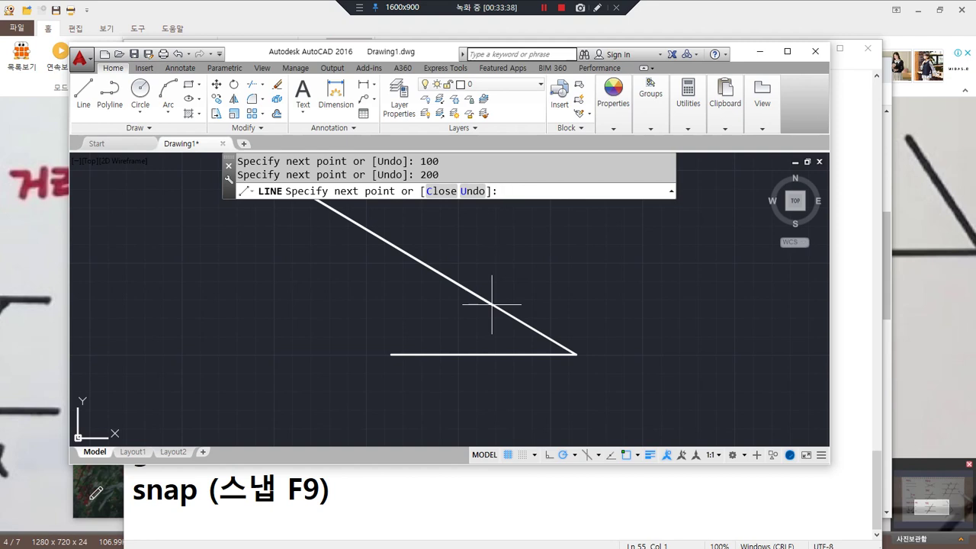
Undo the 200-unit diagonal segment, then try a 100-unit segment off the tracking guides and undo it
key(ctrl+z)
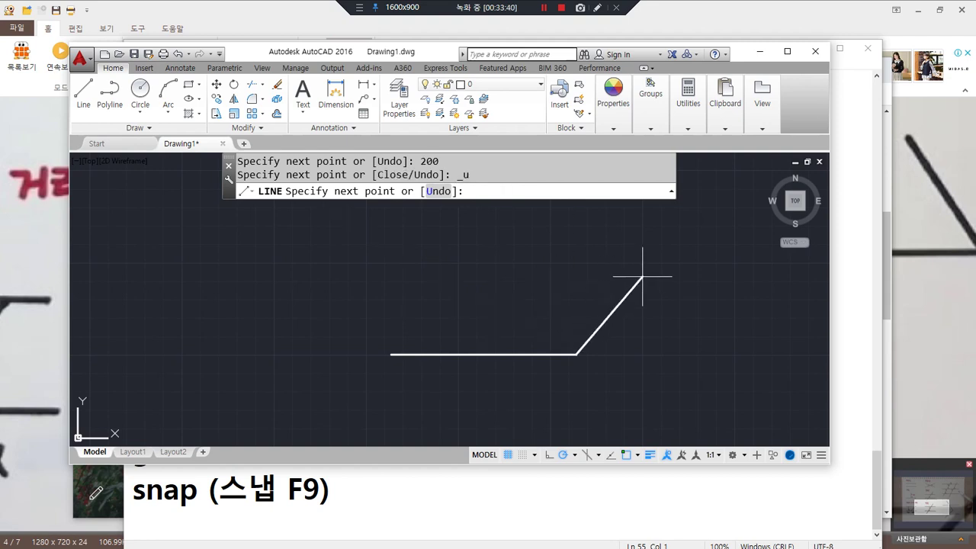
text(100)
key(Return)
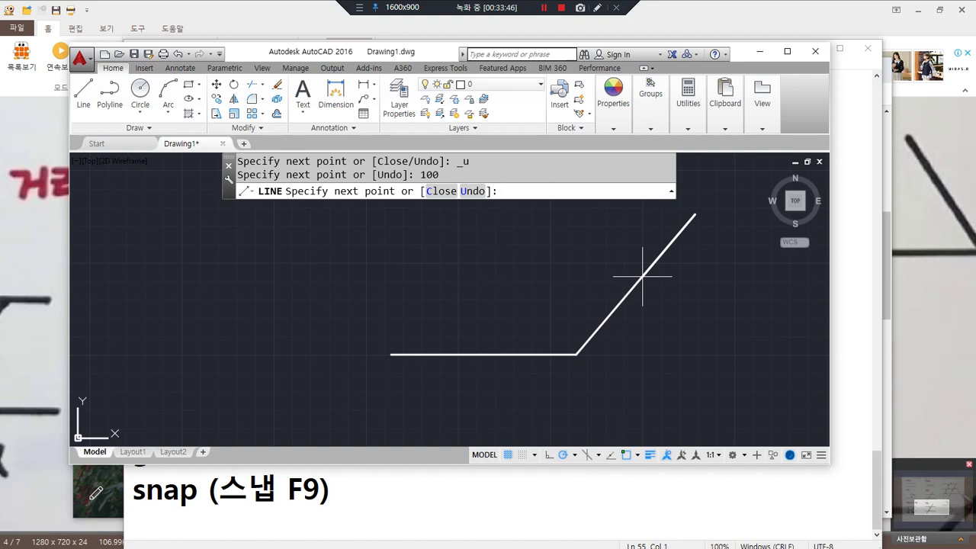
key(ctrl+z)
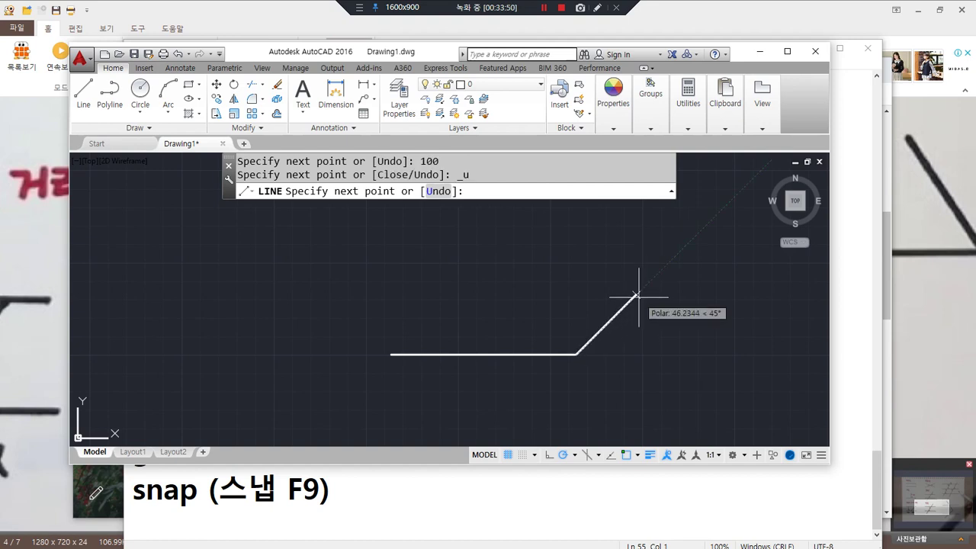
Continue from the horizontal line with 100-unit segments along the 45° and 90° tracking guides
text(100)
key(Return)
scroll(643, 262, down, 2)
middle_drag(643, 262, 561, 375)
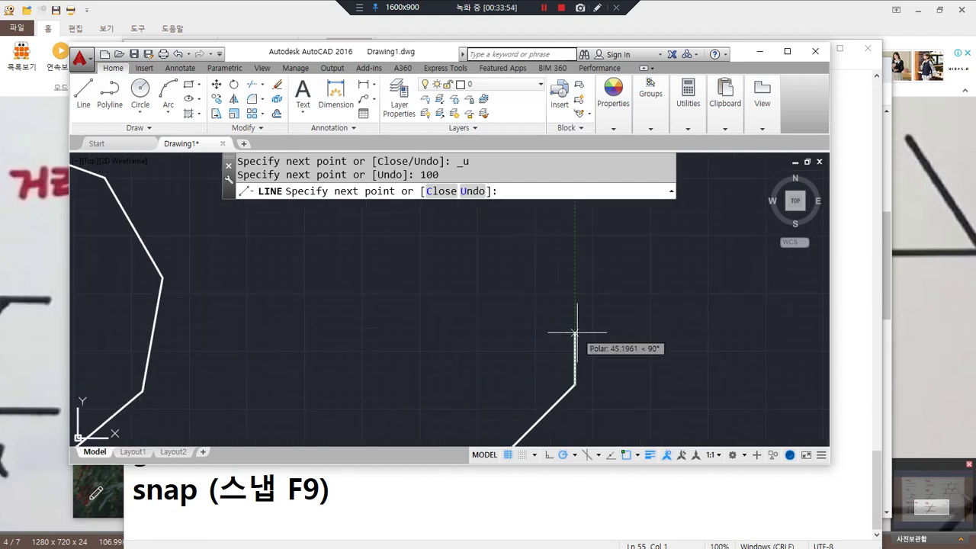
text(100)
key(Return)
Add 100-unit segments along the 135° and 180° tracking guides to form the upper part of the outline
middle_drag(527, 250, 533, 334)
text(100)
key(Return)
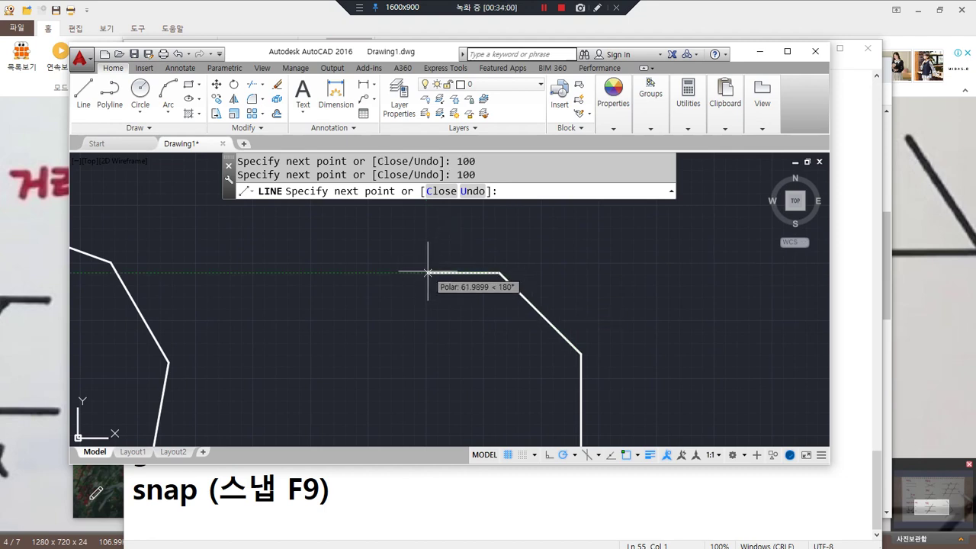
text(100)
key(Return)
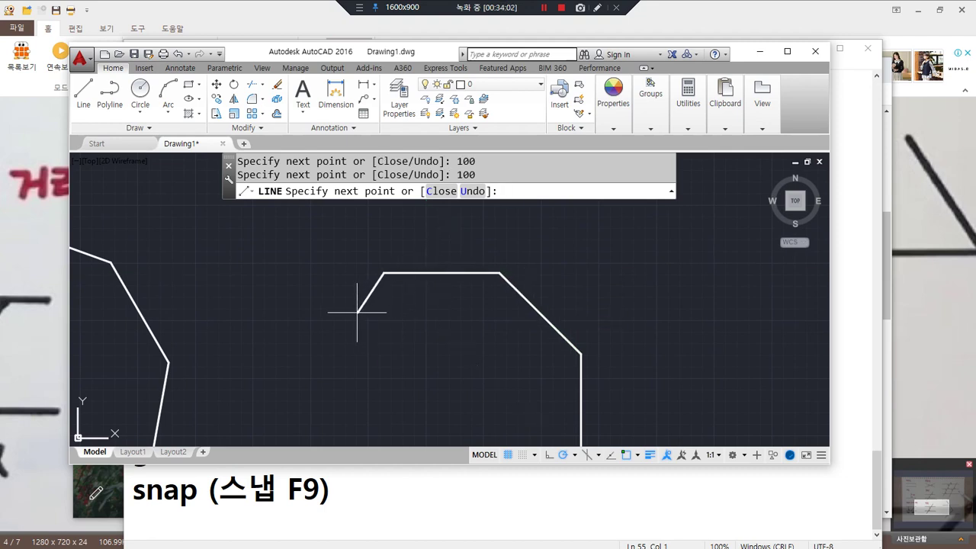
text(1090)
key(Return)
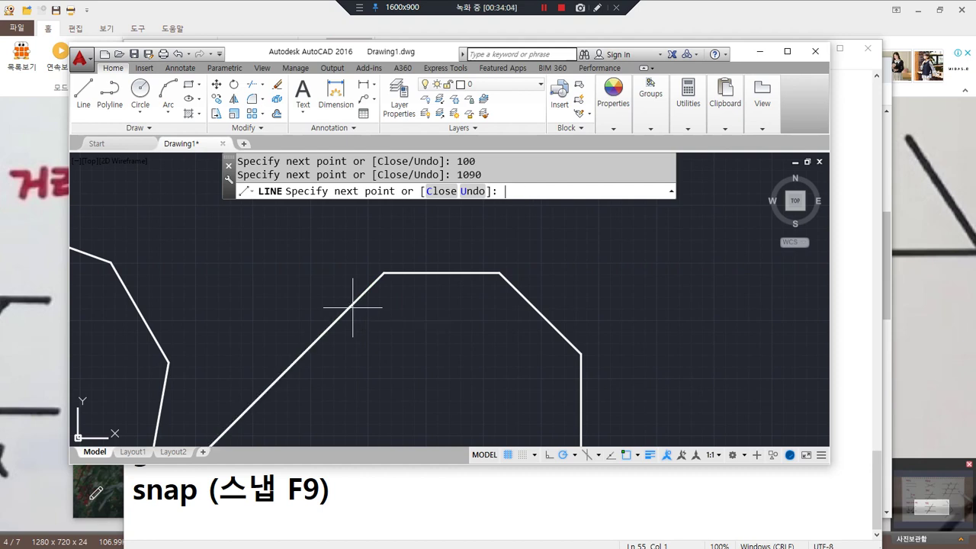
scroll(353, 306, down, 4)
key(ctrl+z)
Add a 100-unit segment running diagonally down to the left at 225° and another straight down at 270°
scroll(329, 333, up, 2)
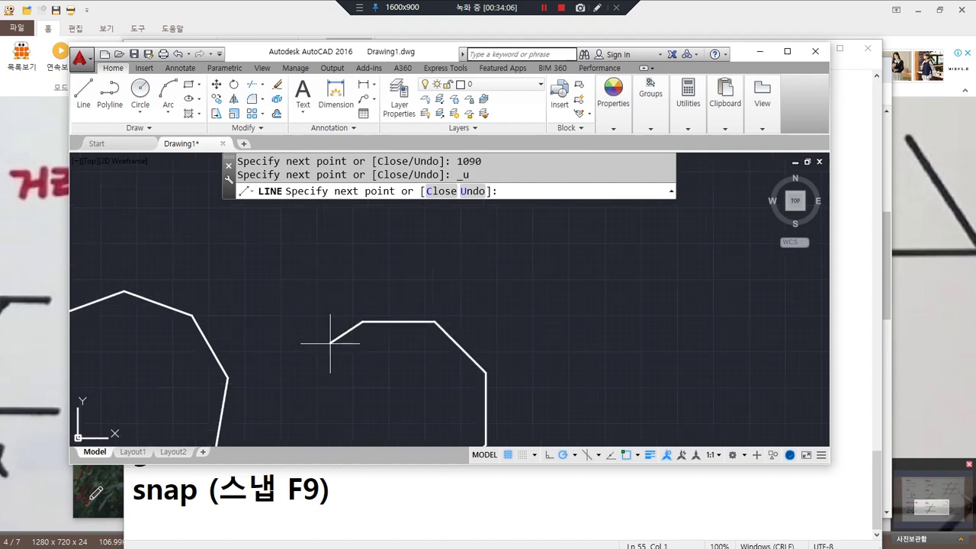
text(100)
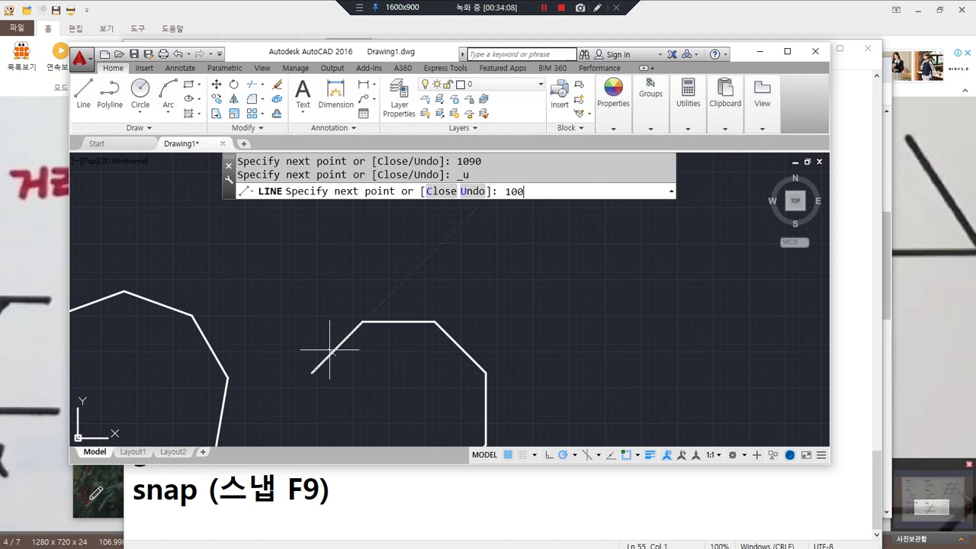
key(Return)
scroll(322, 381, down, 3)
middle_drag(323, 381, 333, 336)
scroll(333, 341, up, 5)
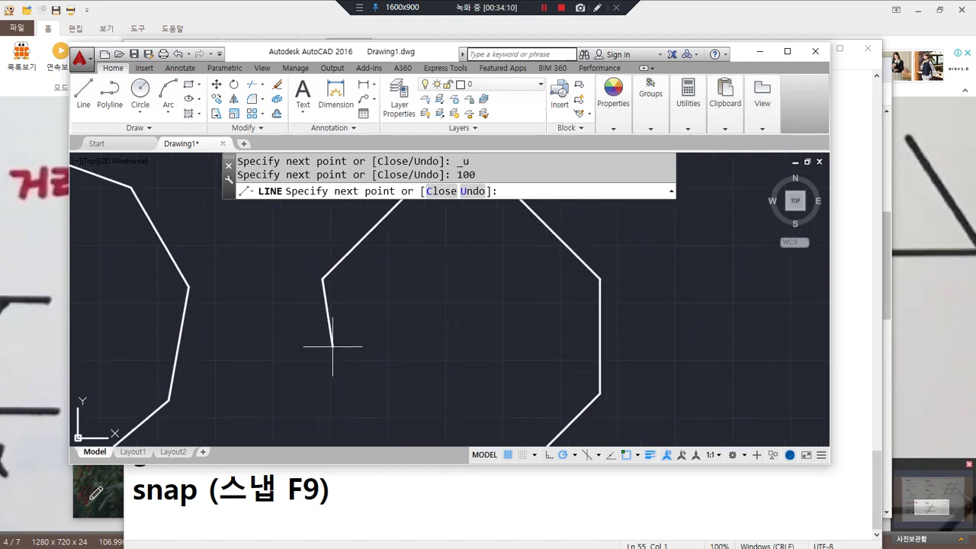
text(100)
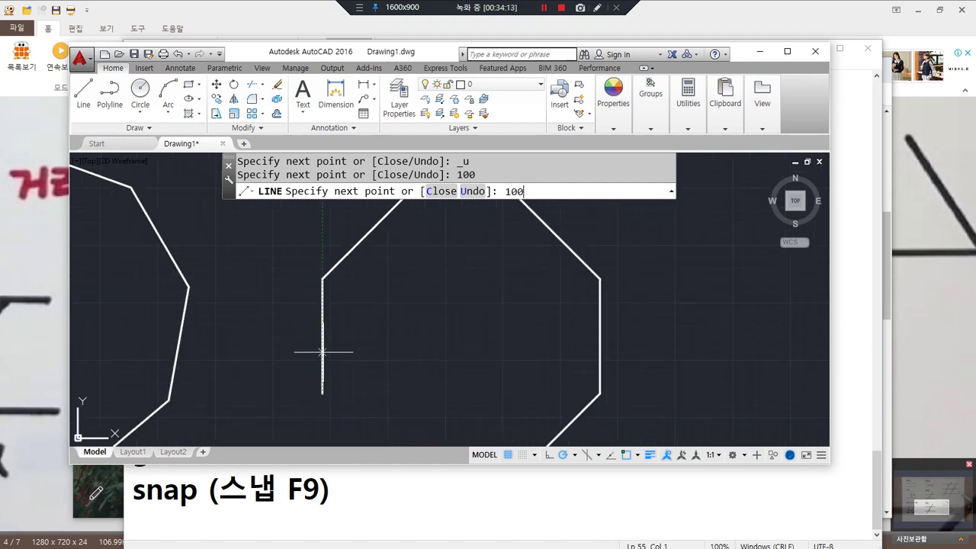
key(Return)
Close the line chain back to its start point to complete the octagon
scroll(405, 377, down, 2)
text(c)
key(Return)
middle_drag(405, 379, 385, 361)
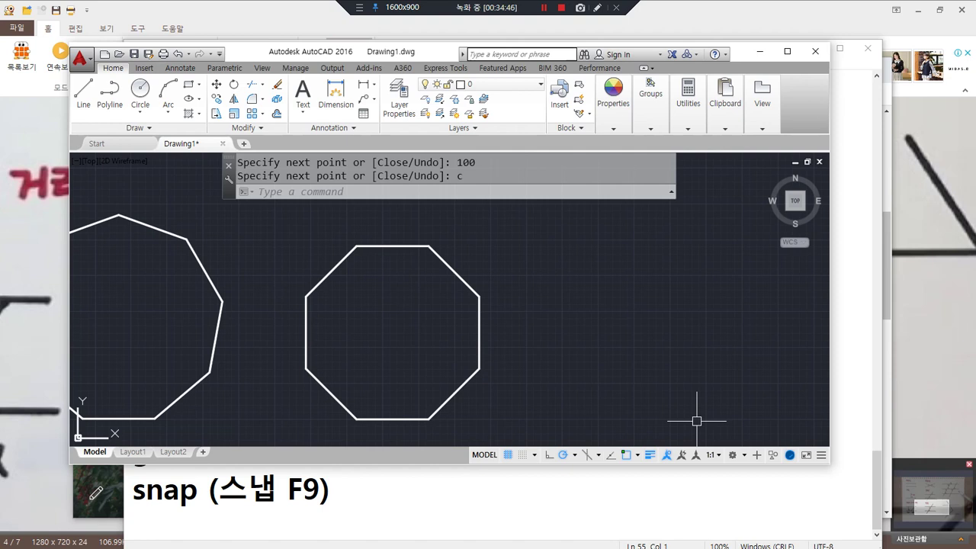
click(574, 455)
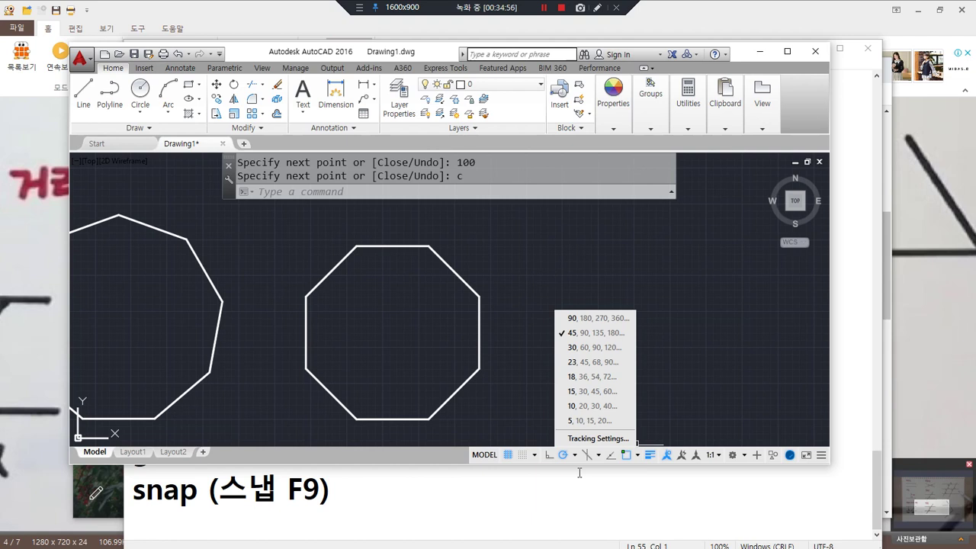
key(Escape)
scroll(545, 365, down, 4)
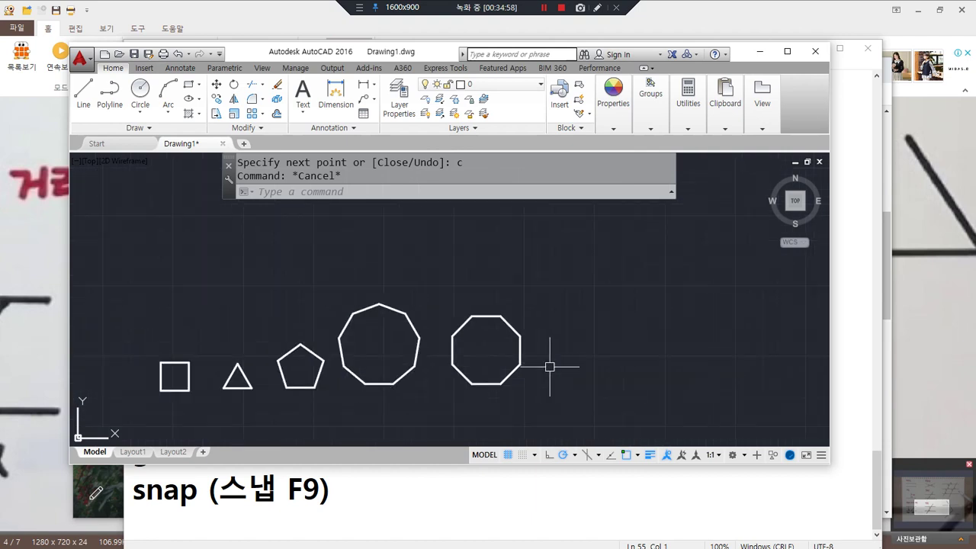
middle_drag(556, 366, 454, 346)
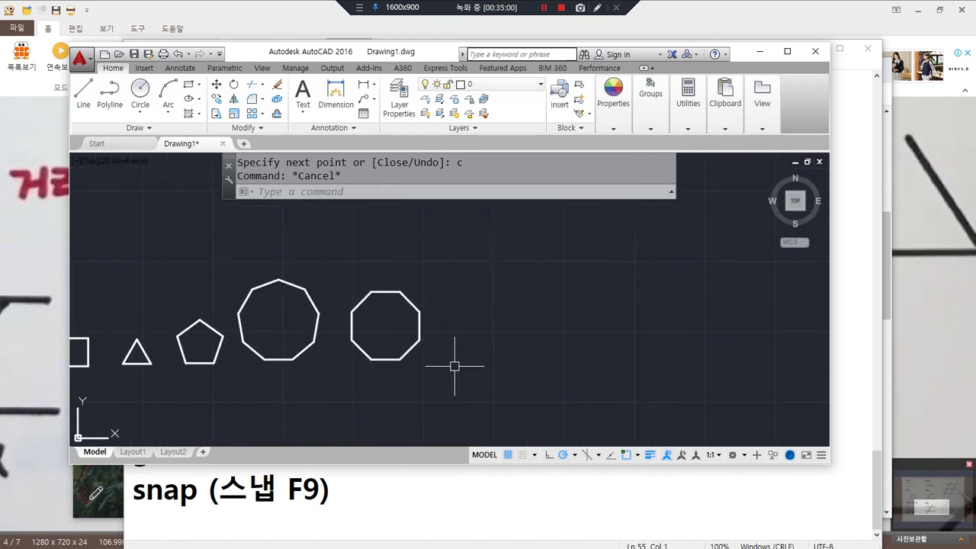
Add 72° as an additional angle in the polar tracking settings and apply the change
click(575, 455)
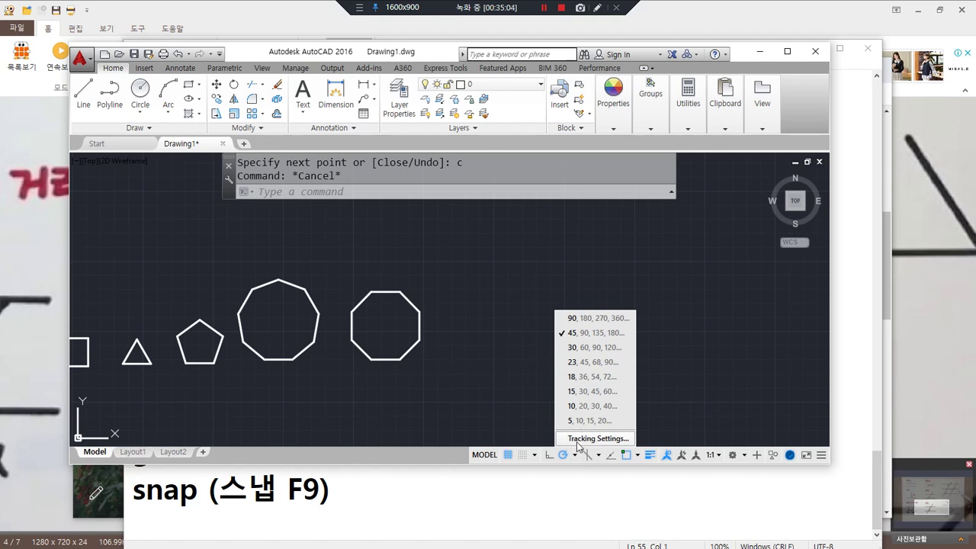
click(577, 445)
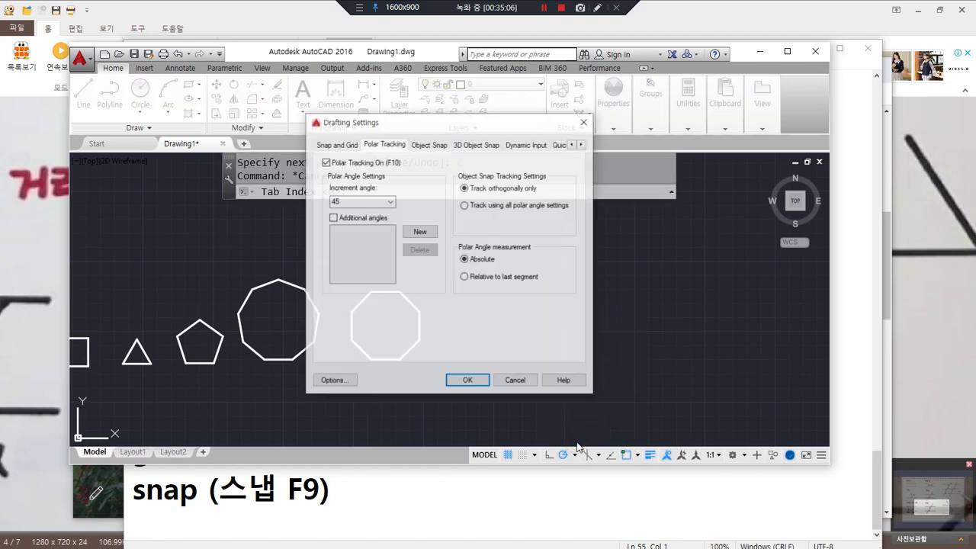
drag(418, 122, 539, 122)
mouse_move(489, 290)
mouse_down()
mouse_move(432, 248)
mouse_move(557, 233)
mouse_move(475, 307)
mouse_up()
key(Escape)
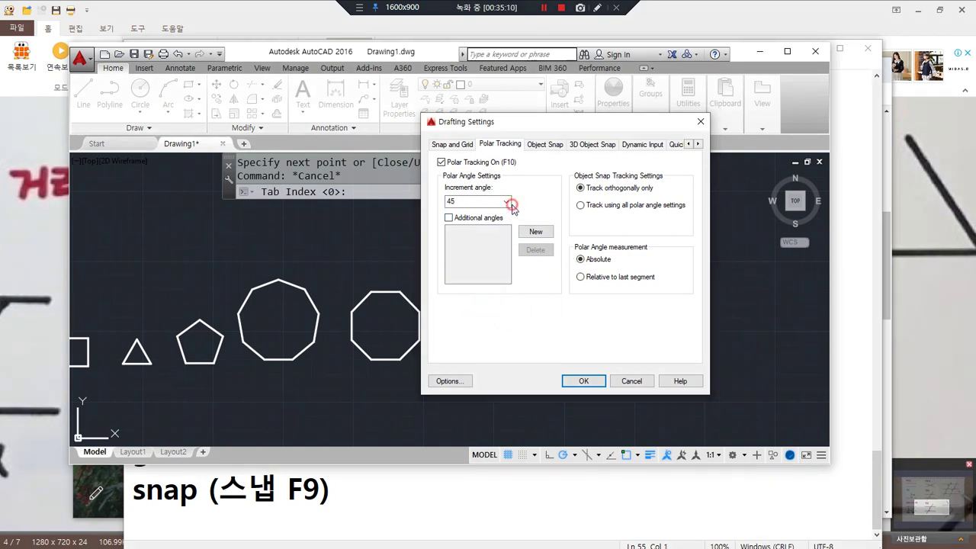
click(506, 201)
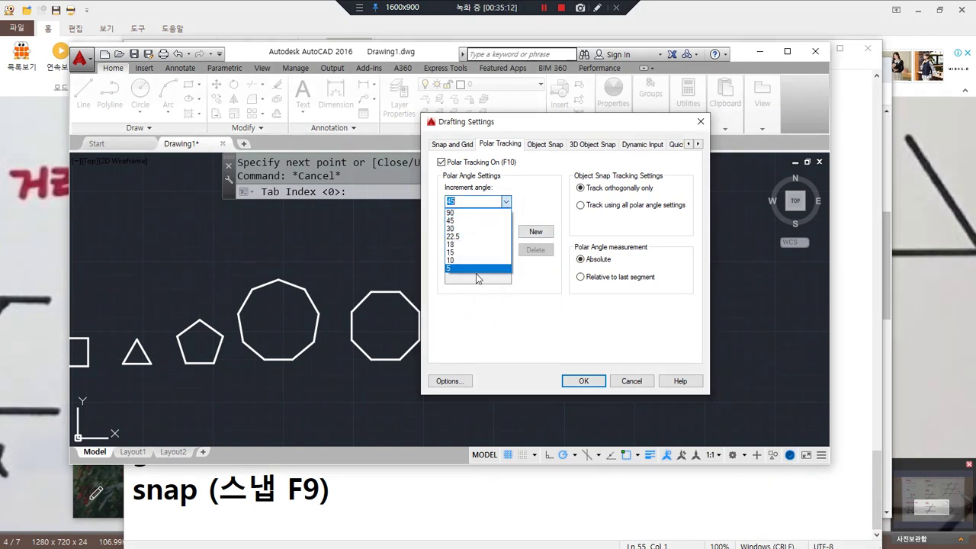
click(506, 201)
click(536, 232)
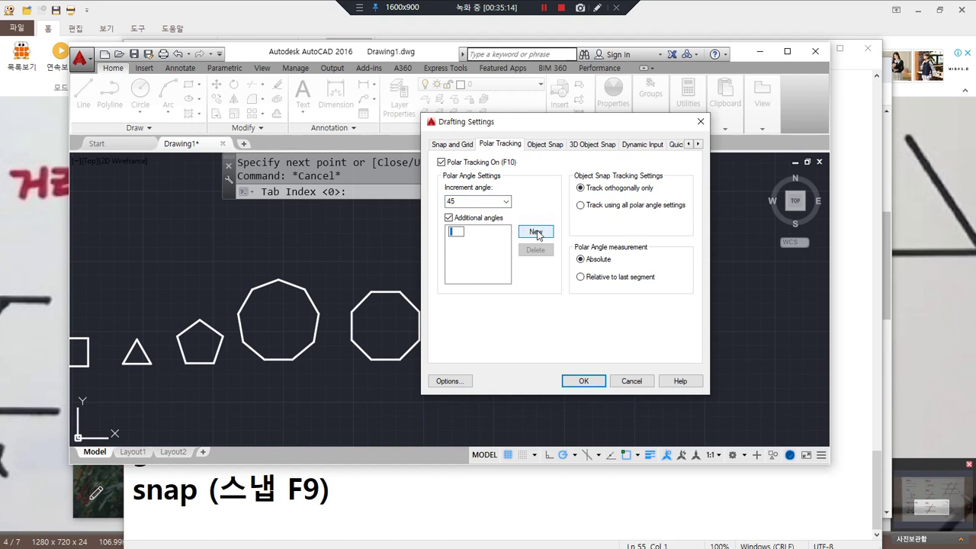
text(72)
key(Return)
click(580, 381)
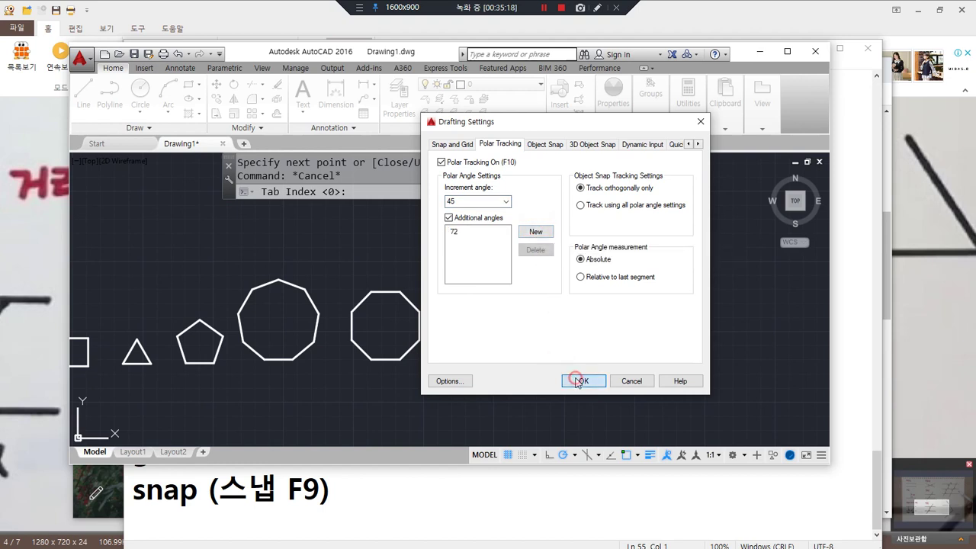
Set the polar tracking increment to 72° and draw a 100-unit horizontal line in the empty area beside the octagon
click(574, 456)
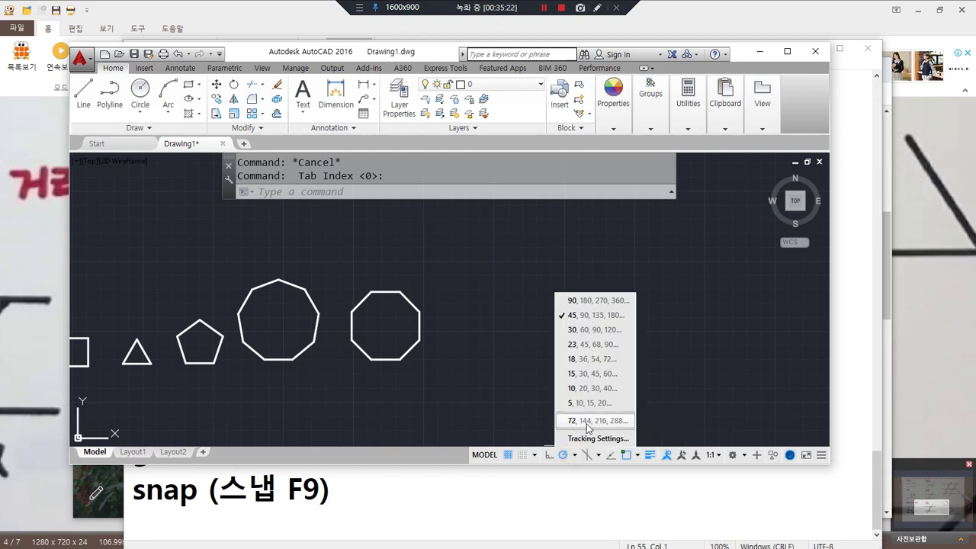
click(588, 421)
scroll(466, 371, up, 5)
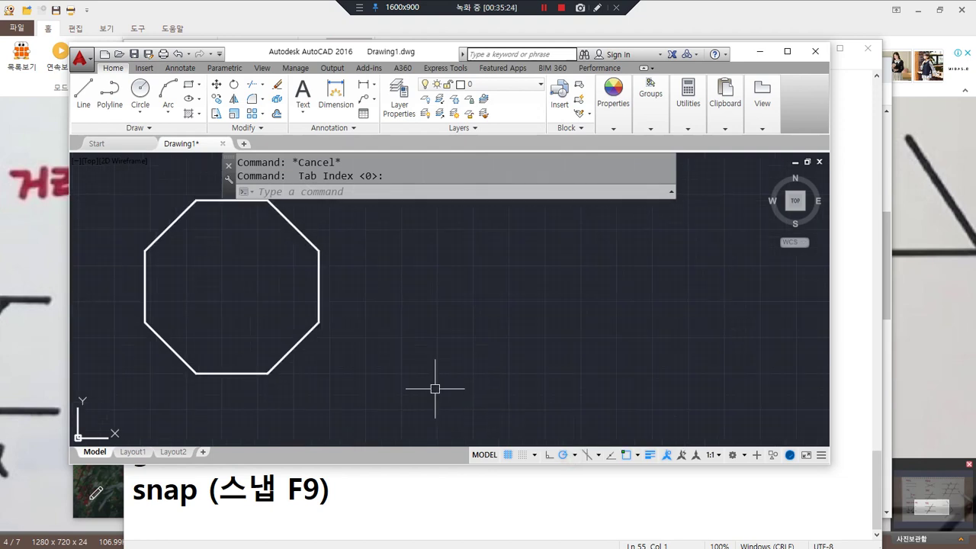
text(l)
key(Return)
click(431, 377)
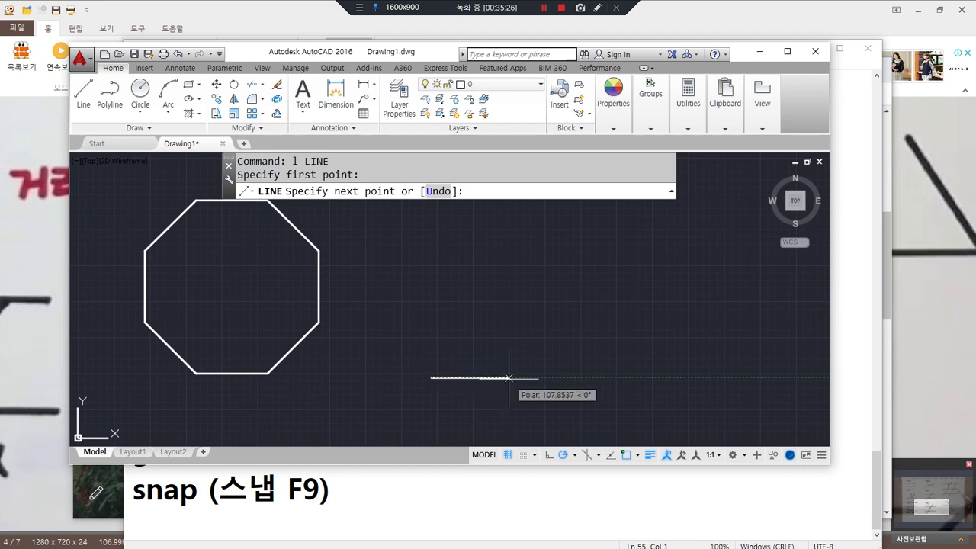
text(100)
key(Return)
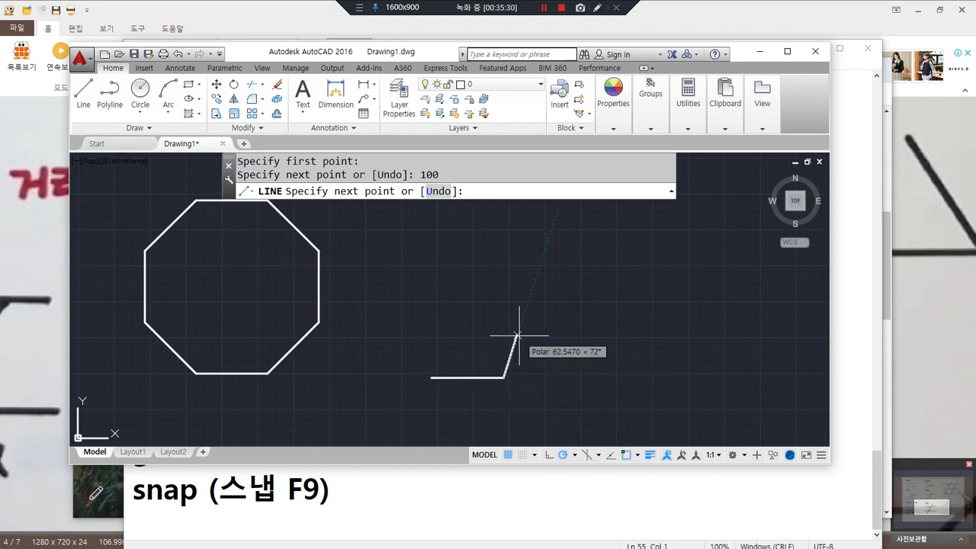
Add 100-unit segments along the 72°, 144° and 216° tracking guides and close the outline into a pentagon
text(100)
key(Return)
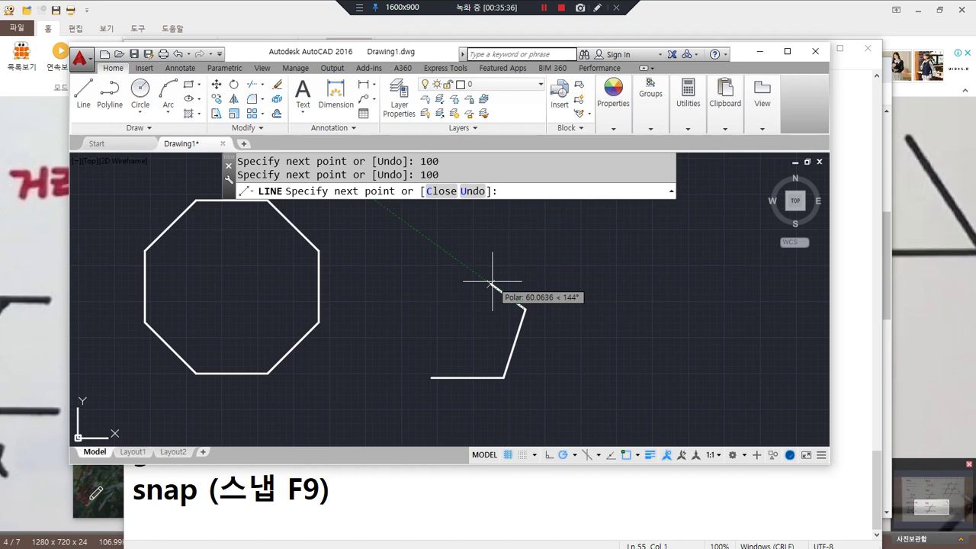
text(100)
key(Return)
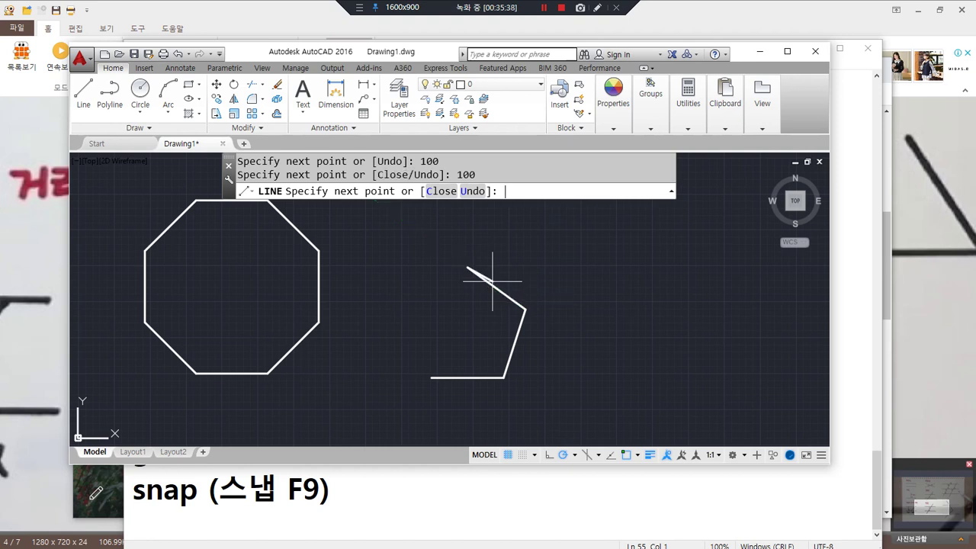
text(100)
key(Return)
key(Return)
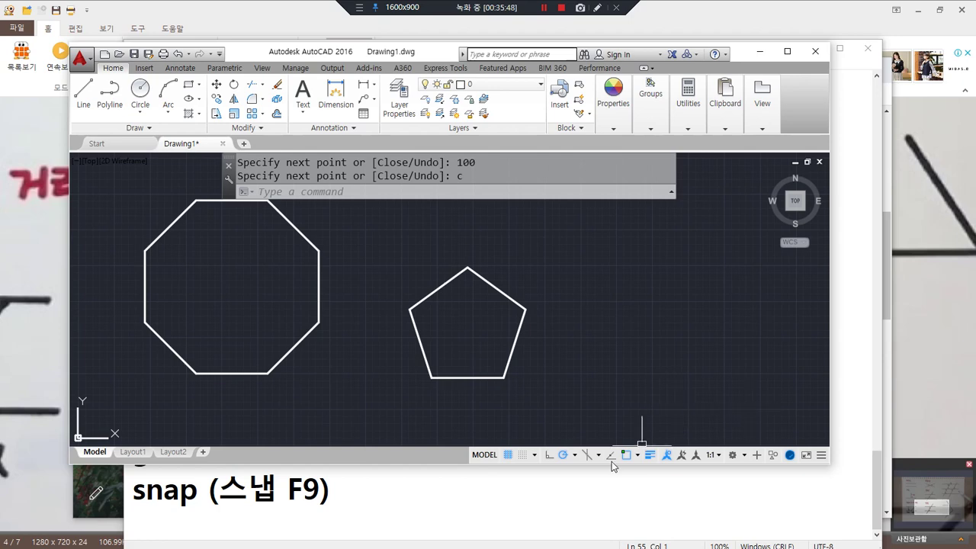
Delete the additional 72° angle from the polar tracking settings and set the increment angle to 90°
click(575, 455)
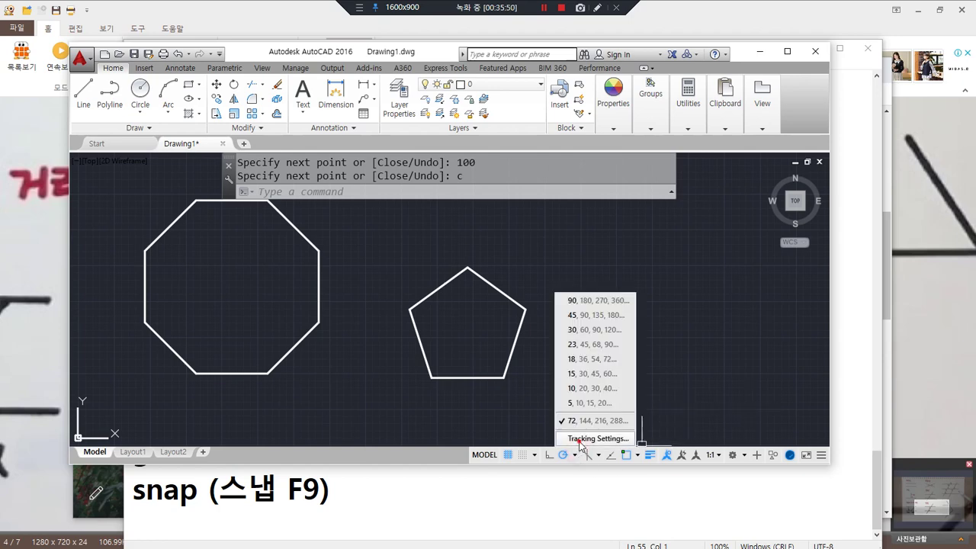
click(595, 437)
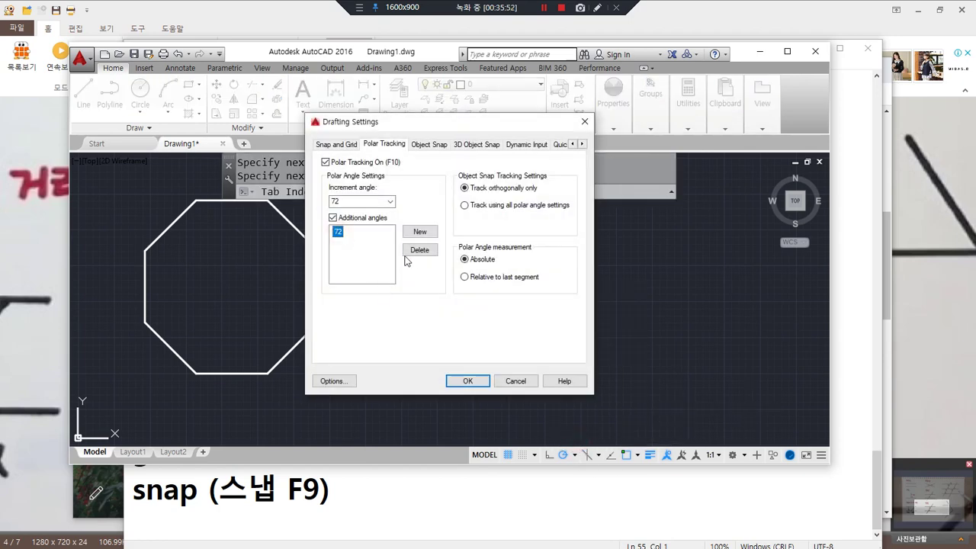
click(416, 252)
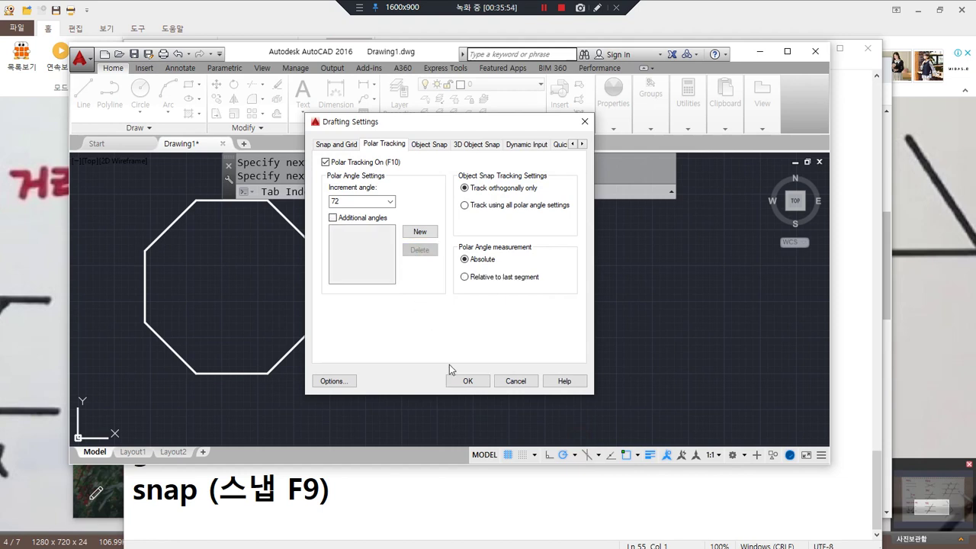
click(375, 202)
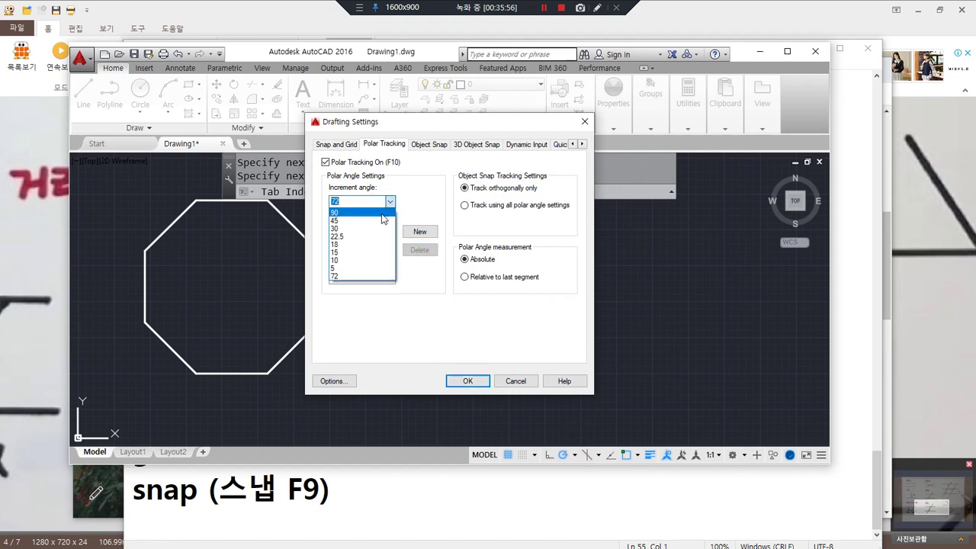
click(381, 213)
click(469, 381)
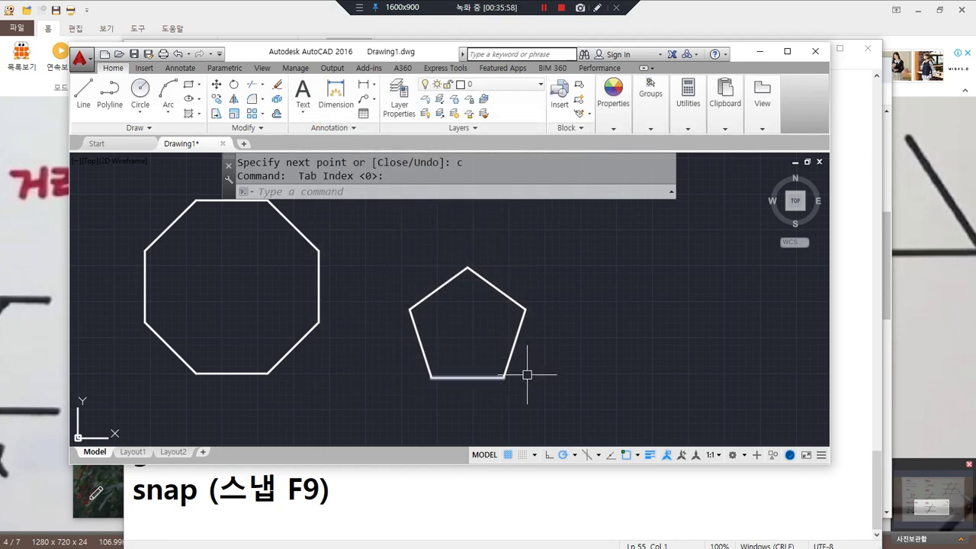
Circle the ortho and polar tracking toggles with a temporary red pen stroke
click(575, 455)
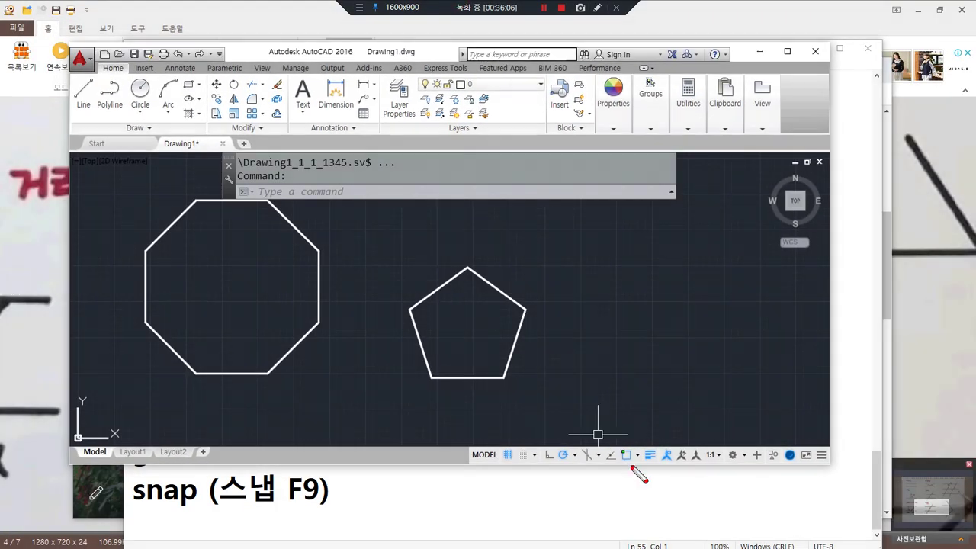
drag(559, 463, 547, 440)
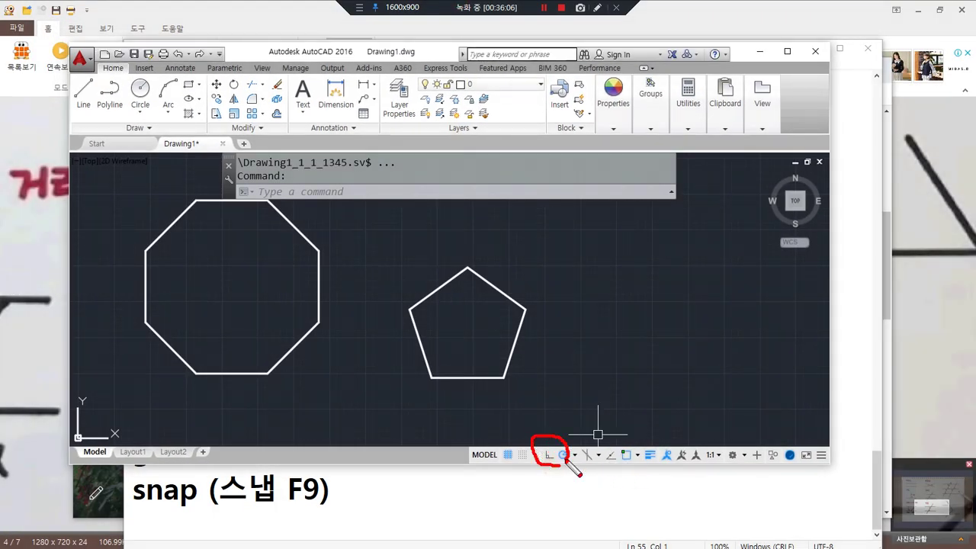
Sketch a right-angle diagram in the empty area beside the pentagon with temporary red pen strokes
mouse_move(571, 223)
mouse_down()
mouse_move(571, 308)
mouse_move(681, 320)
mouse_up()
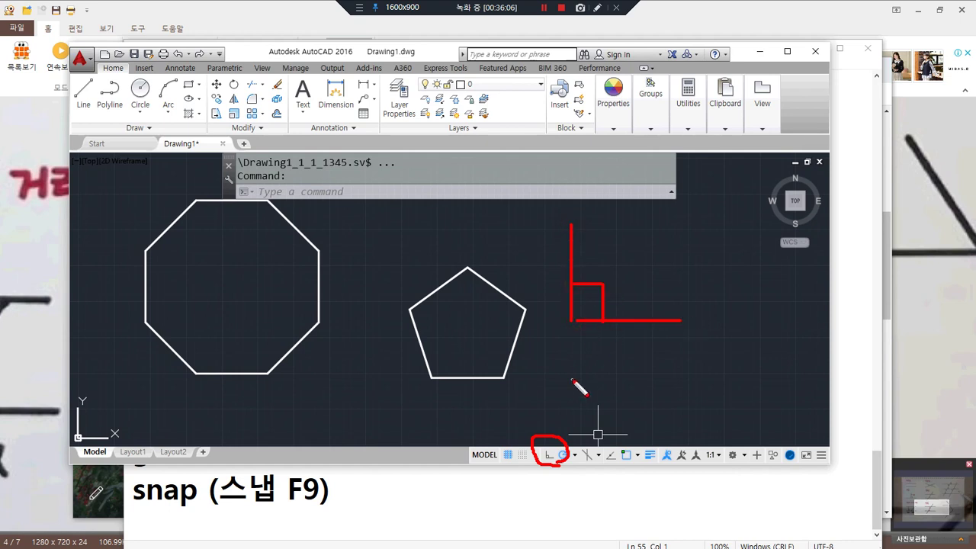
drag(578, 357, 645, 338)
key(Escape)
Switch to the Notepad lesson notes and underline the ortho entry with a temporary red pen stroke
click(485, 503)
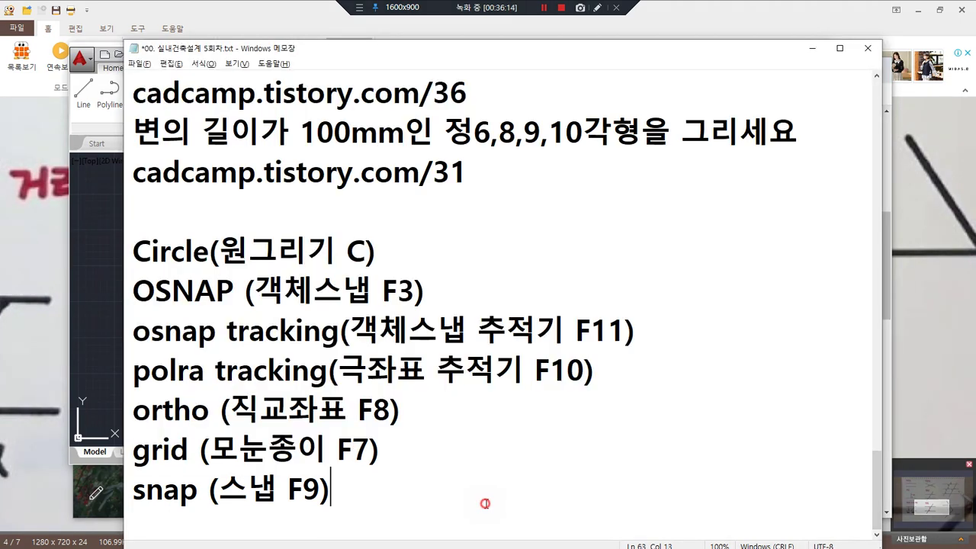
drag(137, 432, 400, 433)
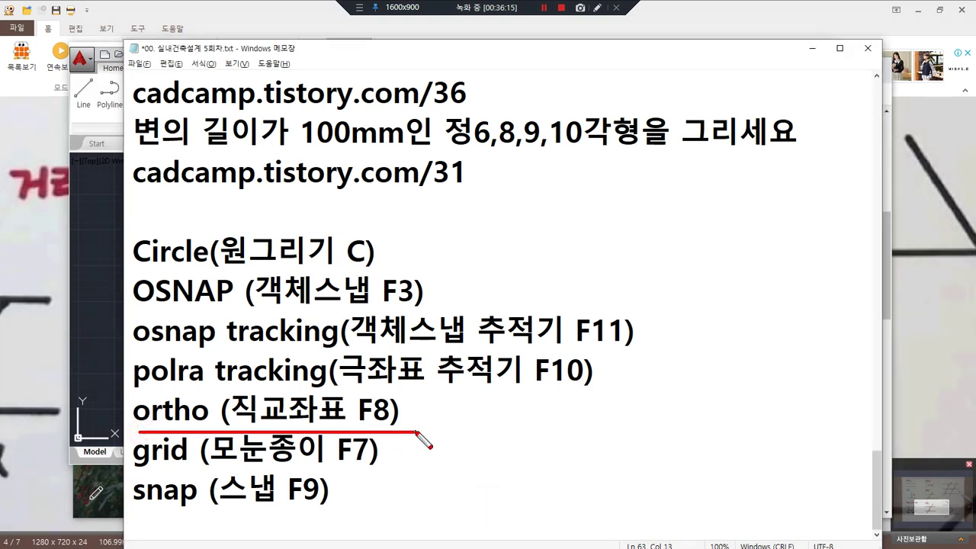
key(Escape)
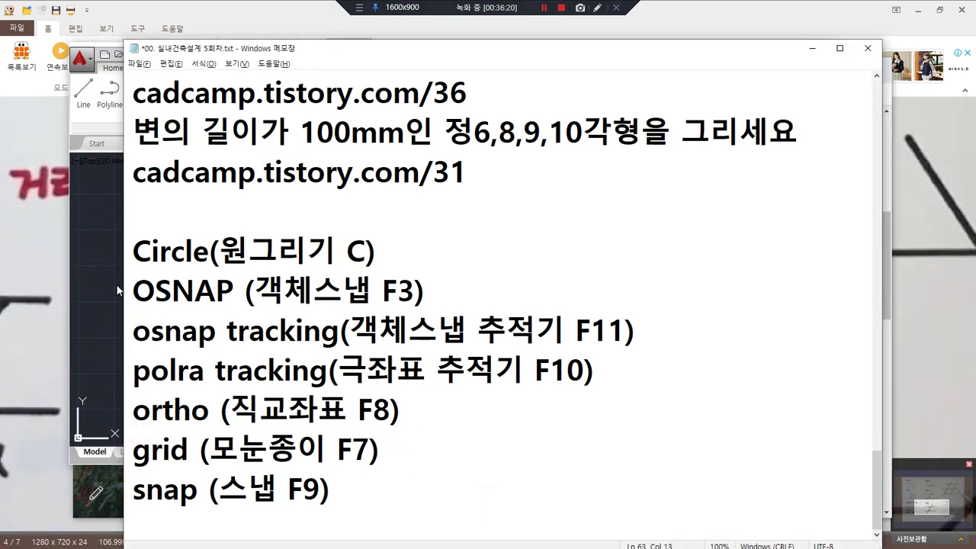
Switch back to AutoCAD, turn ortho mode on and maximize the program window
click(93, 266)
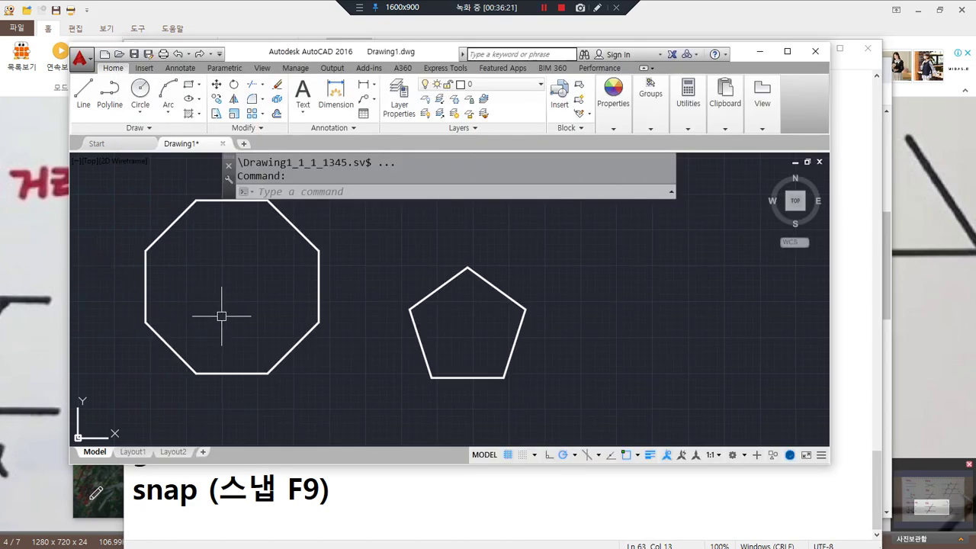
key(F8)
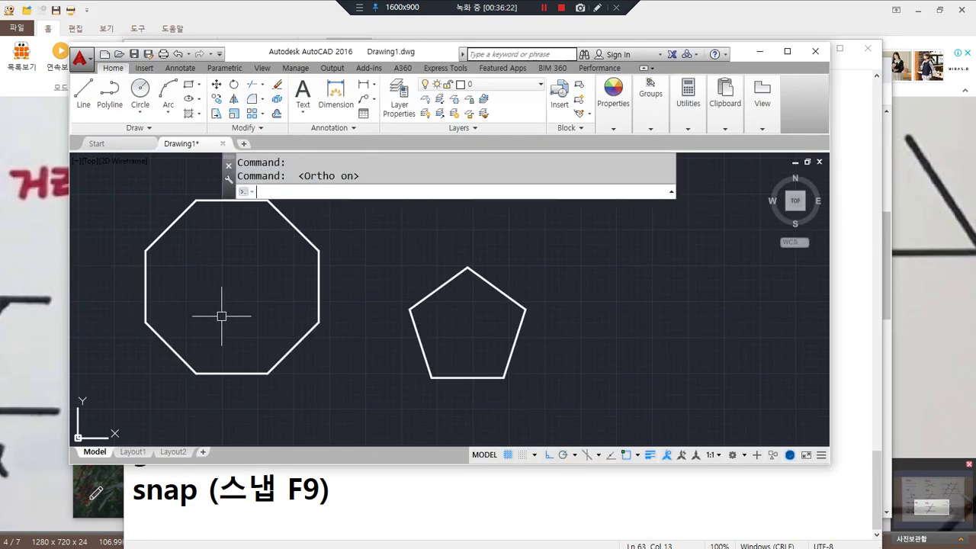
click(789, 53)
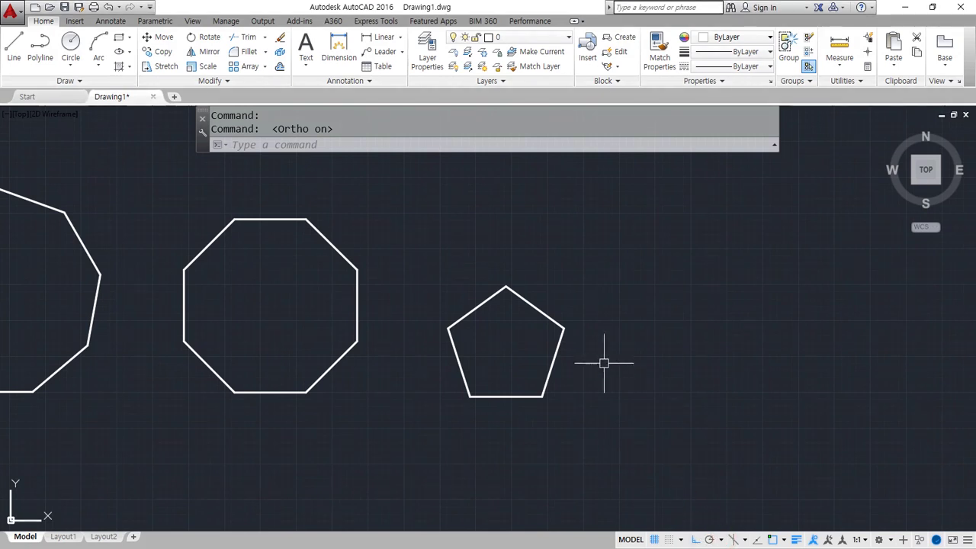
Draw a connected chain of five horizontal and vertical test lines above and beside the pentagon
middle_drag(584, 273, 530, 315)
text(L)
key(Return)
click(499, 259)
click(651, 259)
click(635, 196)
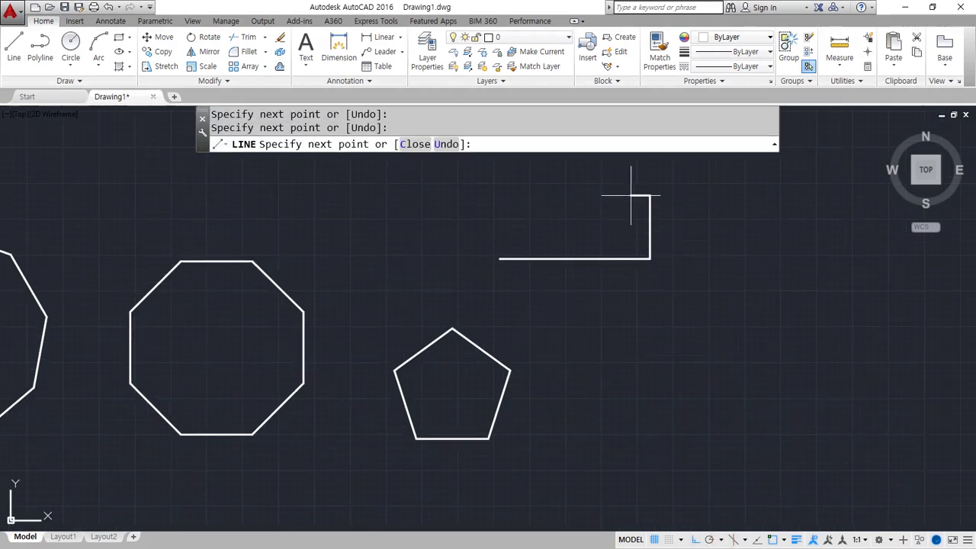
click(552, 196)
click(539, 348)
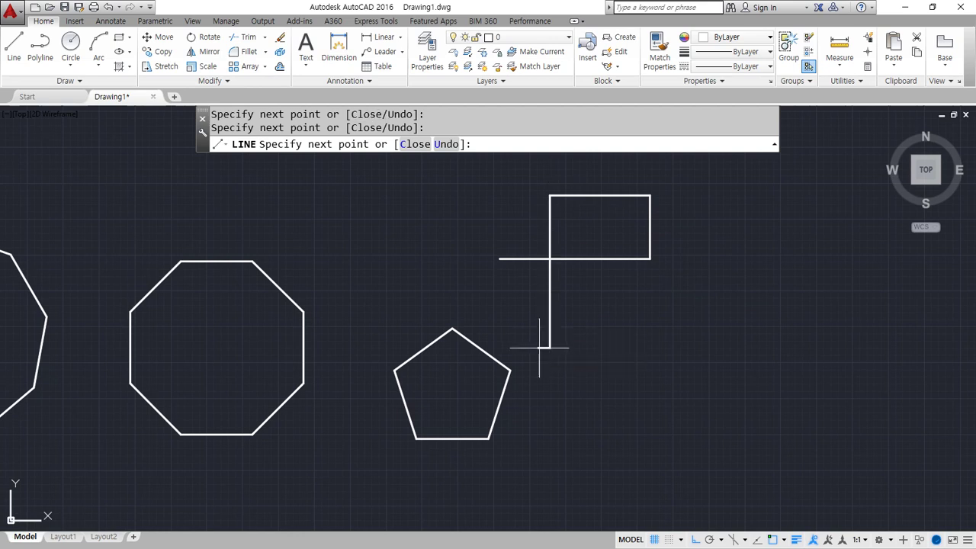
click(781, 336)
key(Return)
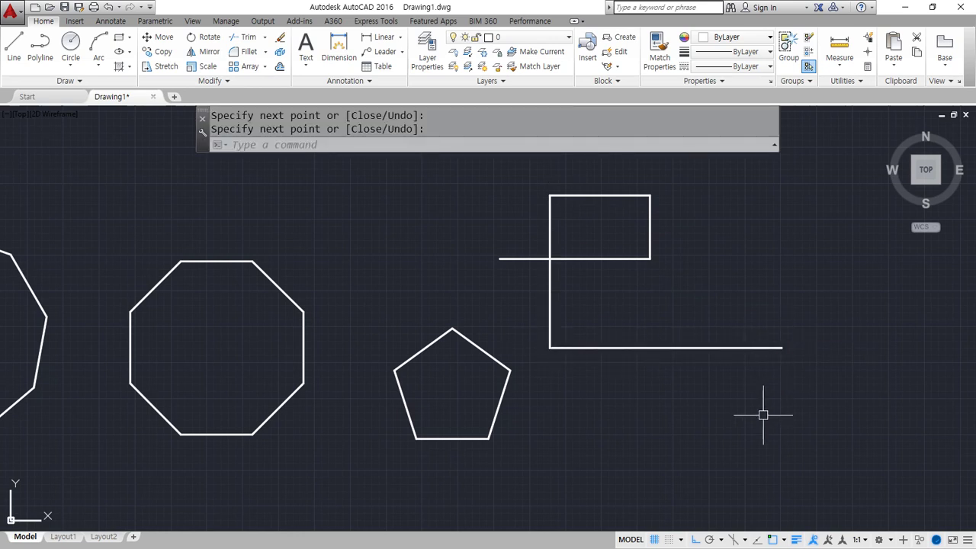
Turn polar tracking on and erase the five test lines beside the pentagon
key(F10)
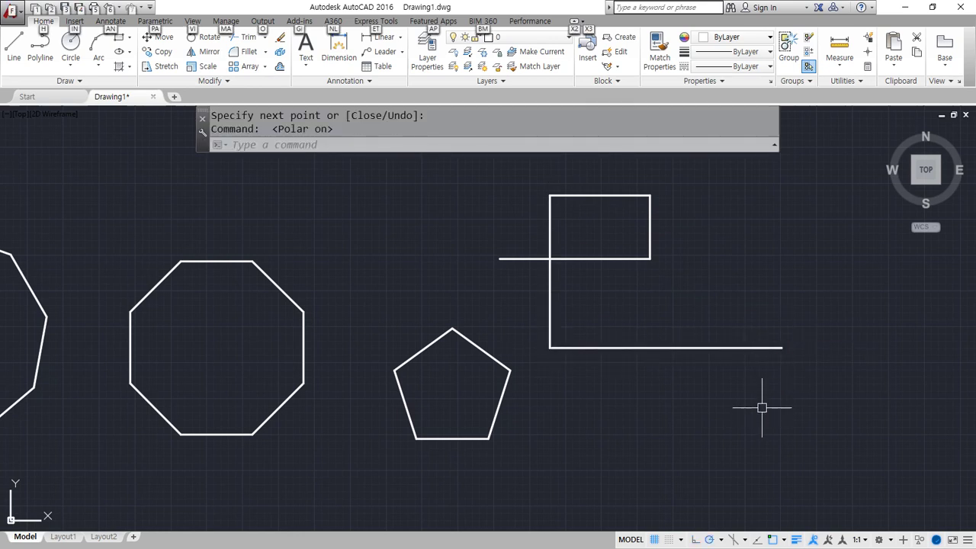
click(703, 372)
click(502, 156)
text(e)
key(Return)
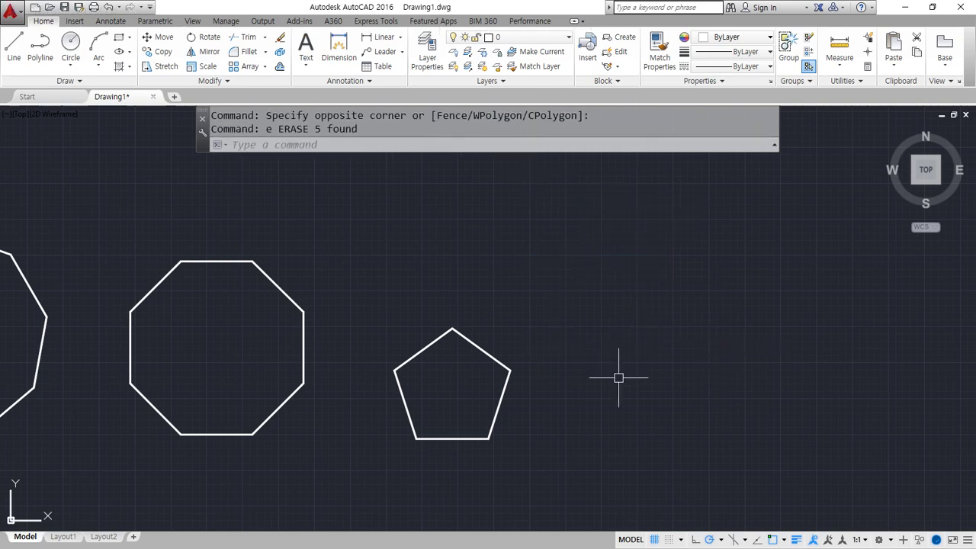
Draw a chain of four horizontal and vertical test lines beside the pentagon by following the polar tracking guides
middle_drag(640, 336, 599, 342)
text(l)
key(Return)
click(495, 256)
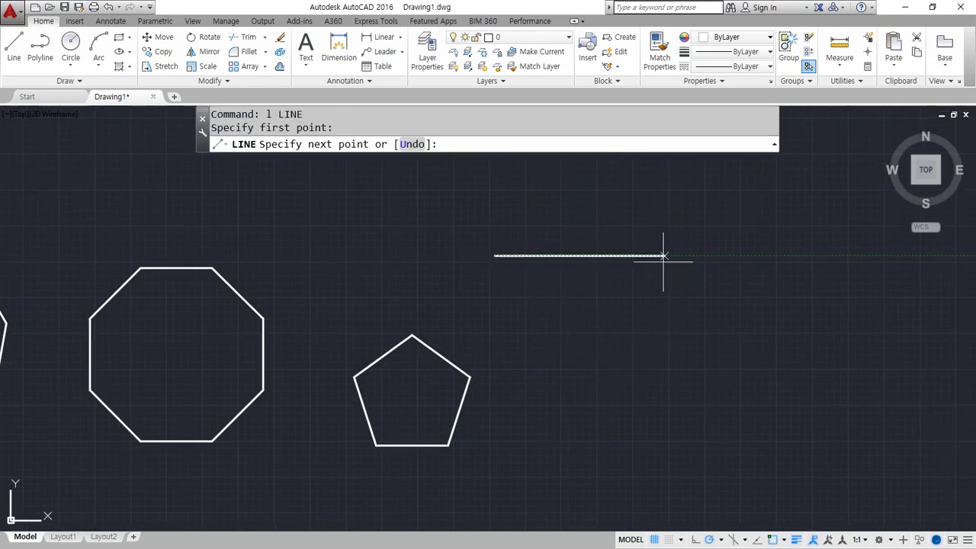
click(660, 256)
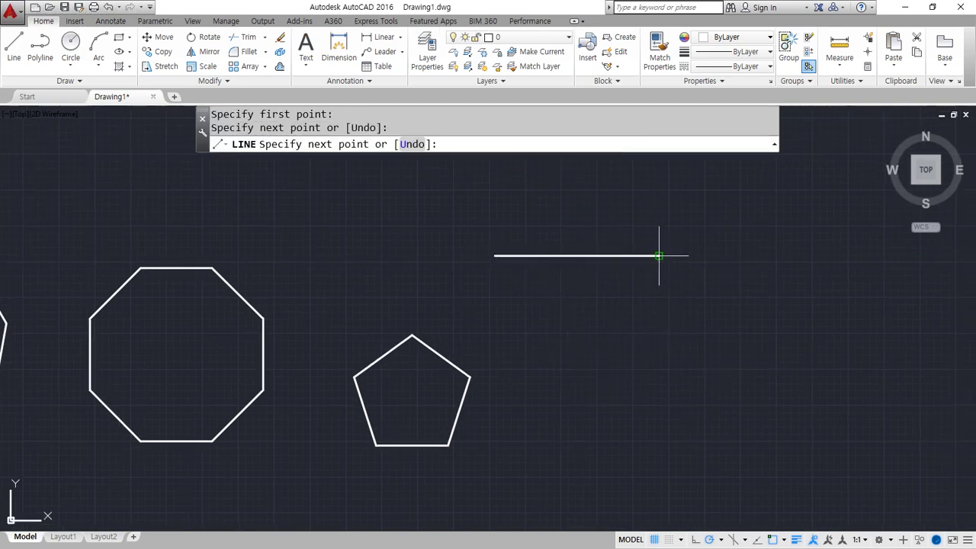
click(659, 331)
click(591, 331)
click(591, 214)
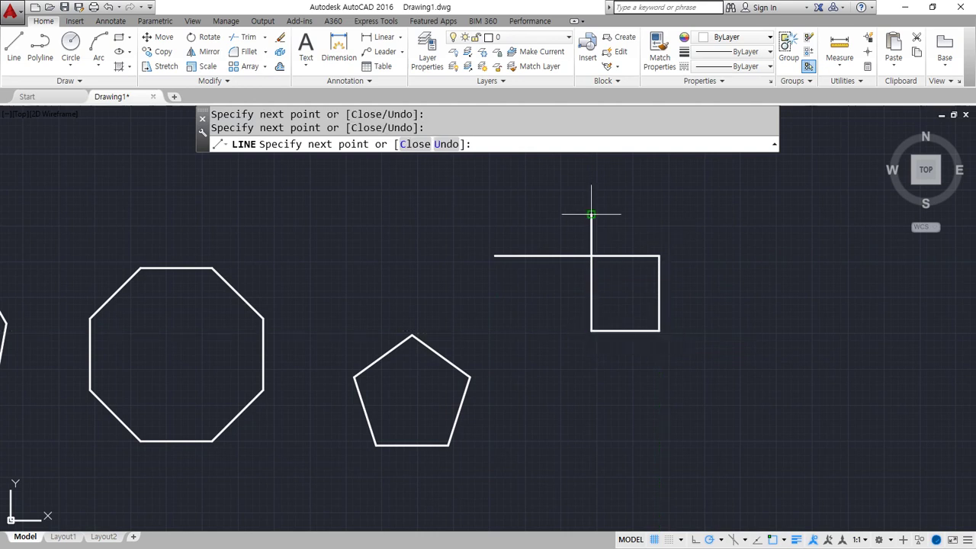
key(Return)
Erase the four test lines drawn with polar tracking
click(664, 338)
click(541, 236)
text(e)
key(Return)
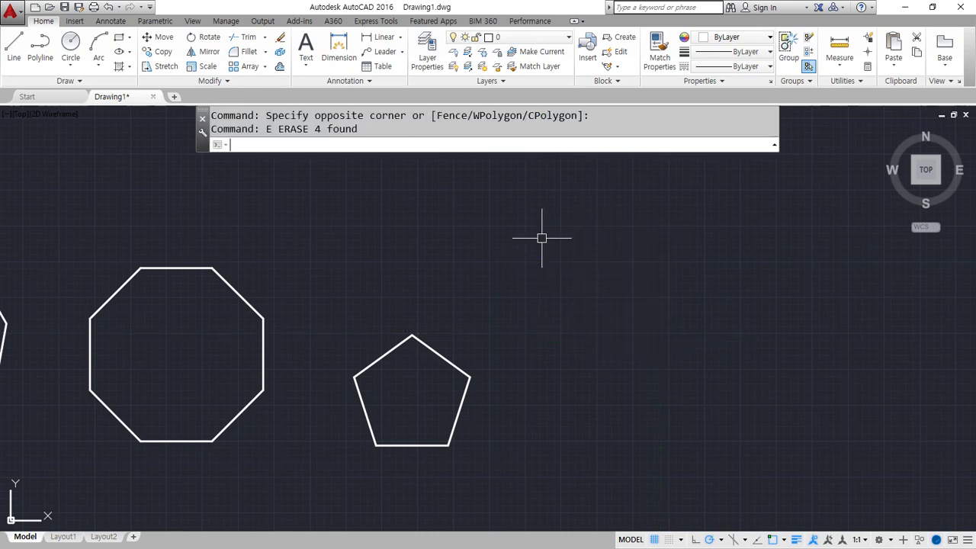
Turn ortho mode on and draw a Z-shaped chain of three perpendicular lines beside the pentagon
key(F8)
text(l)
key(Return)
click(506, 237)
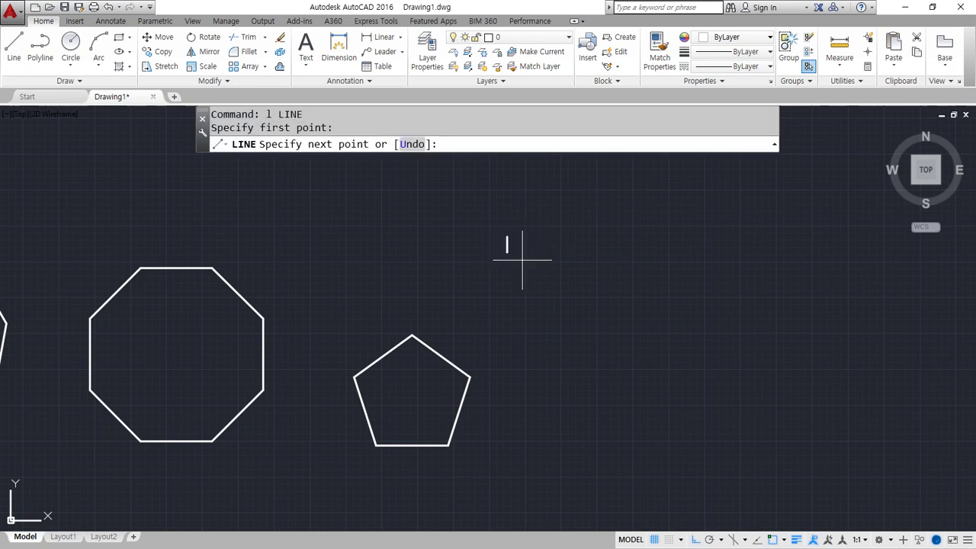
click(659, 260)
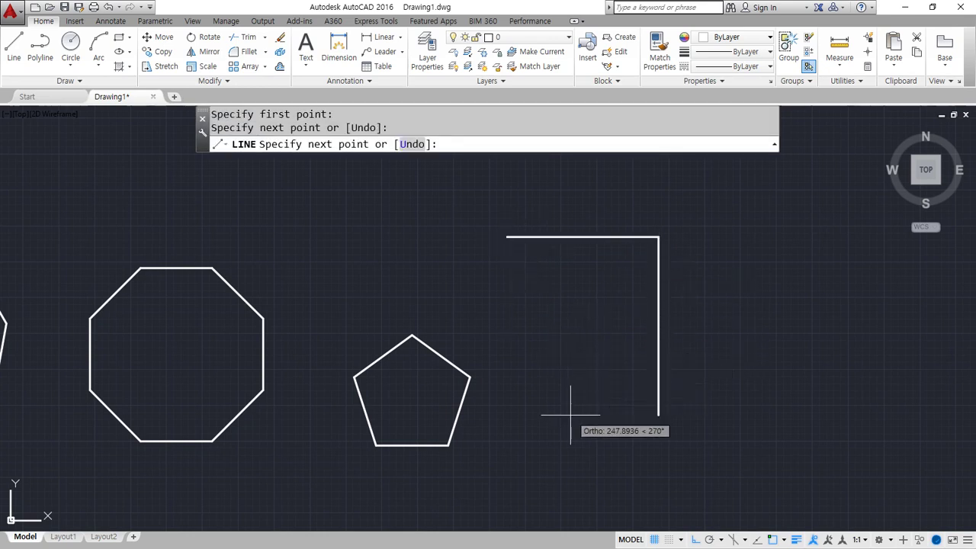
click(769, 402)
click(824, 399)
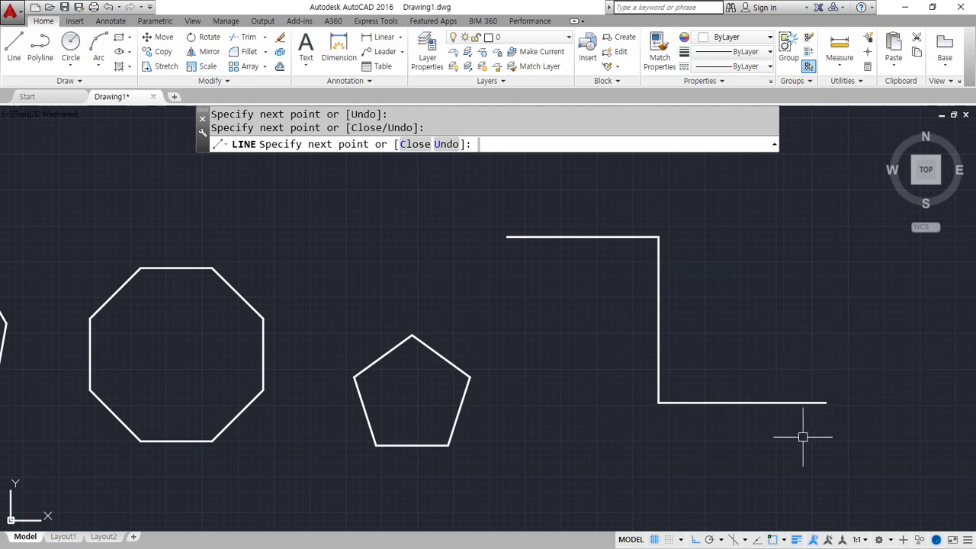
key(Return)
Erase the three lines of the Z-shaped ortho chain
click(715, 419)
click(627, 222)
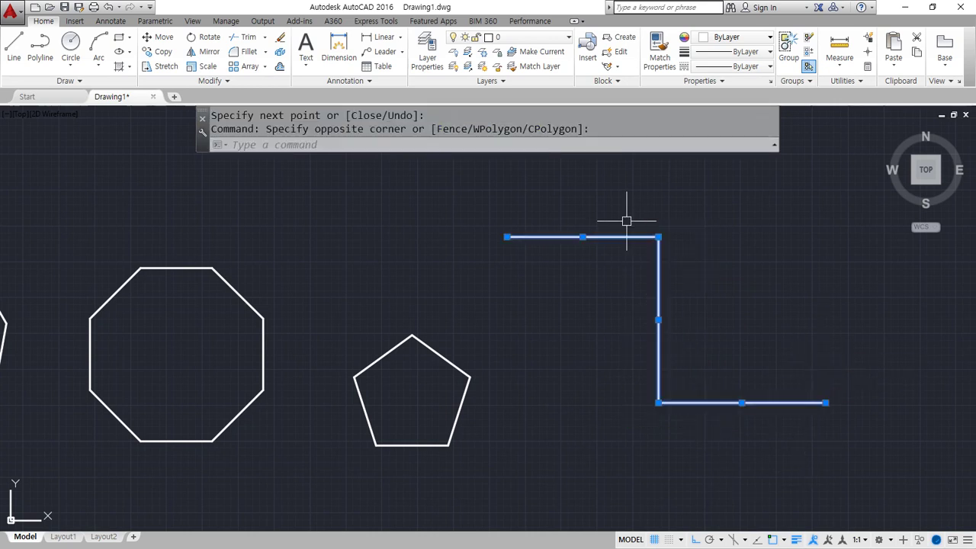
text(e)
key(Return)
Turn polar tracking on and mark its toggle with a temporary red pen stroke
key(F10)
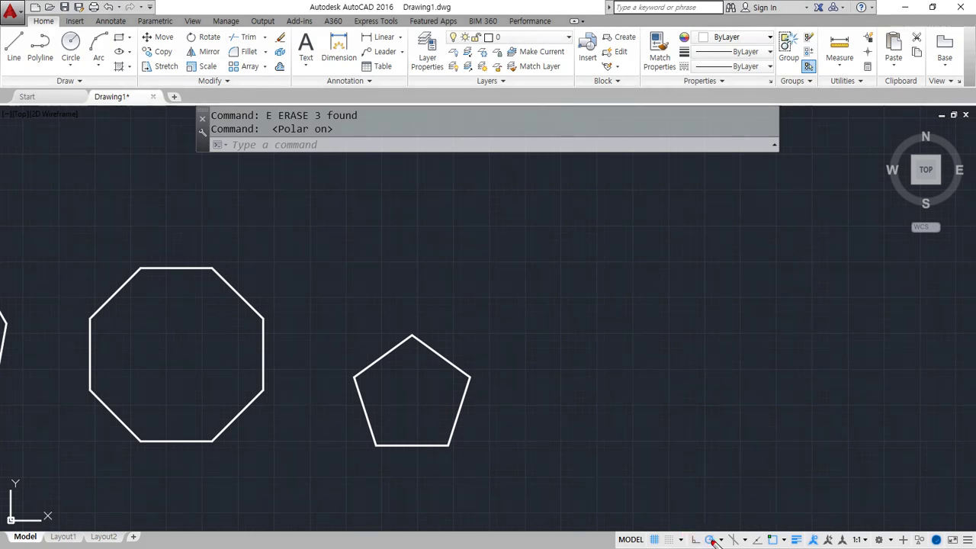
drag(722, 542, 721, 537)
key(Escape)
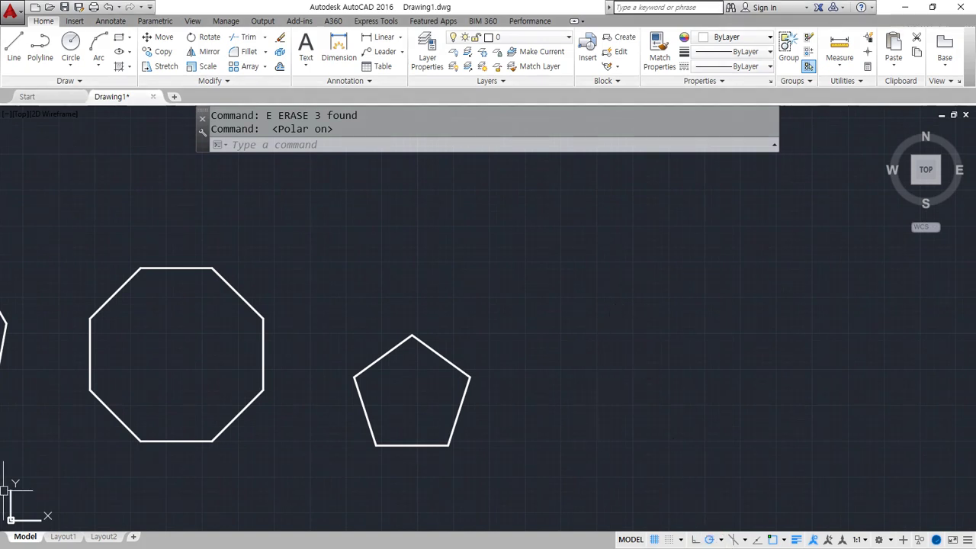
Switch to the Notepad notes and underline the grid and snap entries with the red screen pen
key(alt+Tab)
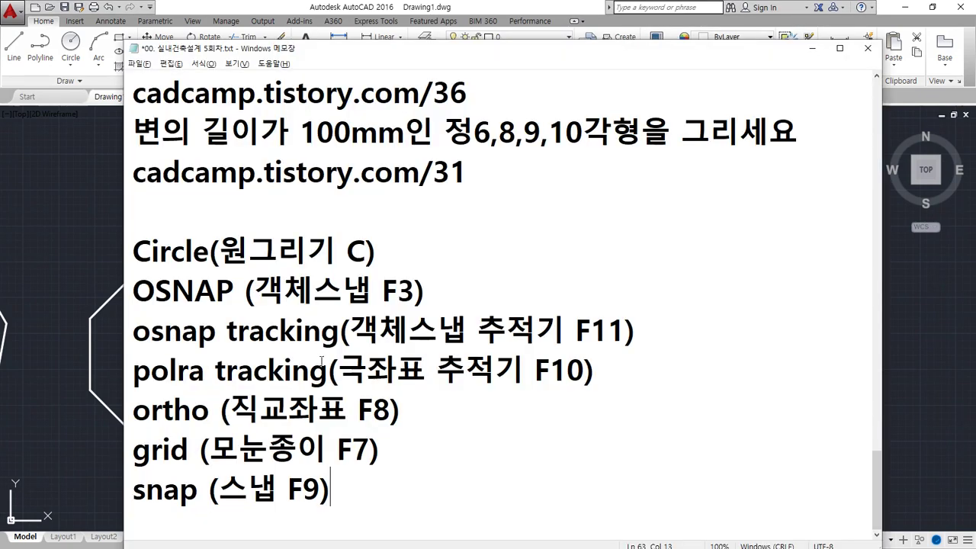
key(ctrl+shift+d)
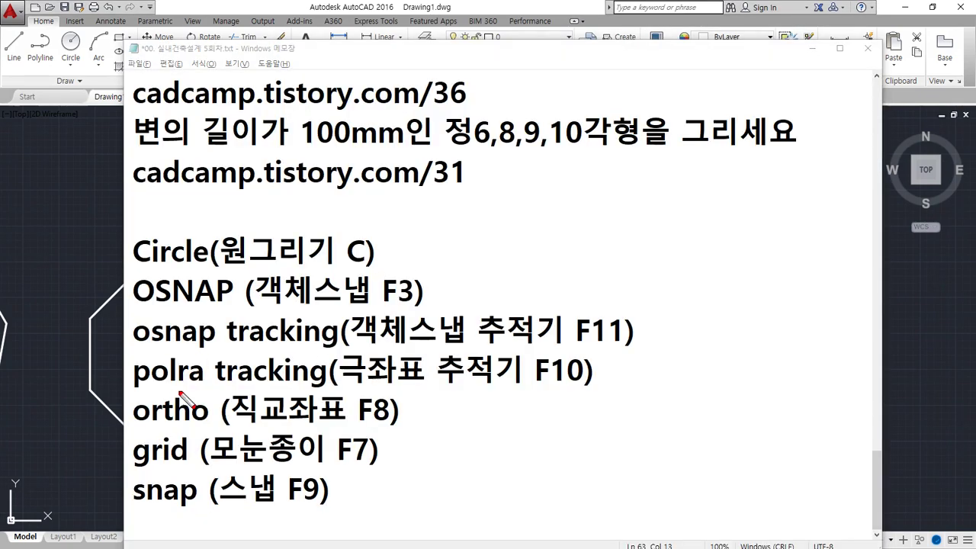
drag(126, 467, 341, 467)
drag(334, 508, 130, 510)
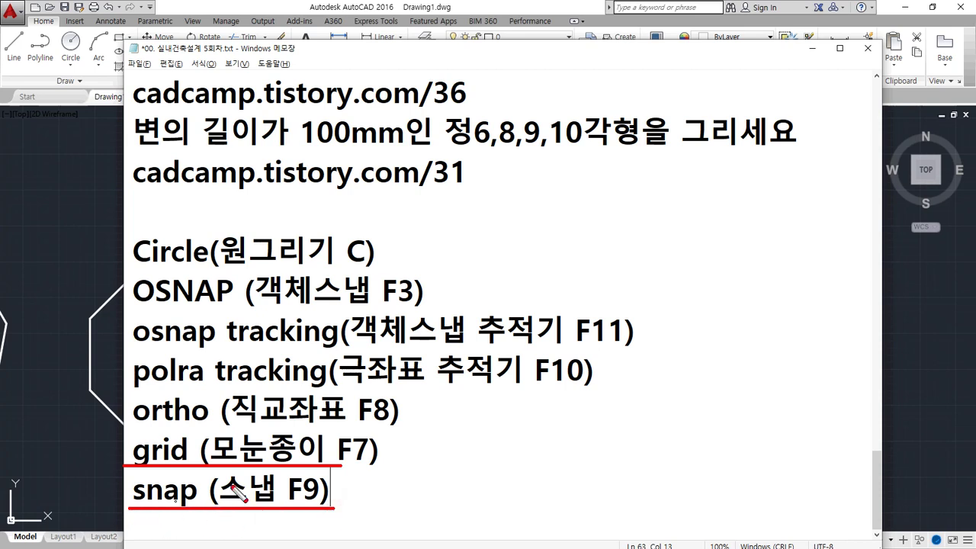
Circle the F7, F8, F9, F10 and F11 key names in the notes and clear all pen marks
mouse_move(385, 446)
mouse_down()
mouse_move(318, 450)
mouse_move(378, 471)
mouse_up()
mouse_move(391, 422)
mouse_down()
mouse_move(355, 404)
mouse_move(406, 416)
mouse_up()
mouse_move(330, 491)
mouse_down()
mouse_move(321, 506)
mouse_move(336, 526)
mouse_up()
mouse_move(581, 385)
mouse_down()
mouse_move(565, 383)
mouse_move(589, 391)
mouse_up()
drag(622, 352, 624, 364)
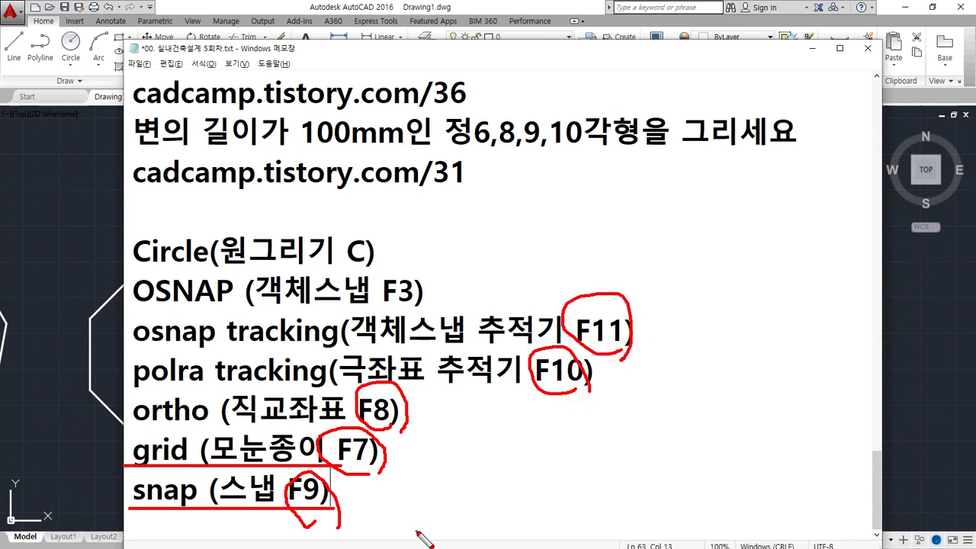
mouse_move(390, 504)
mouse_down()
mouse_move(621, 357)
mouse_move(625, 383)
mouse_up()
key(Escape)
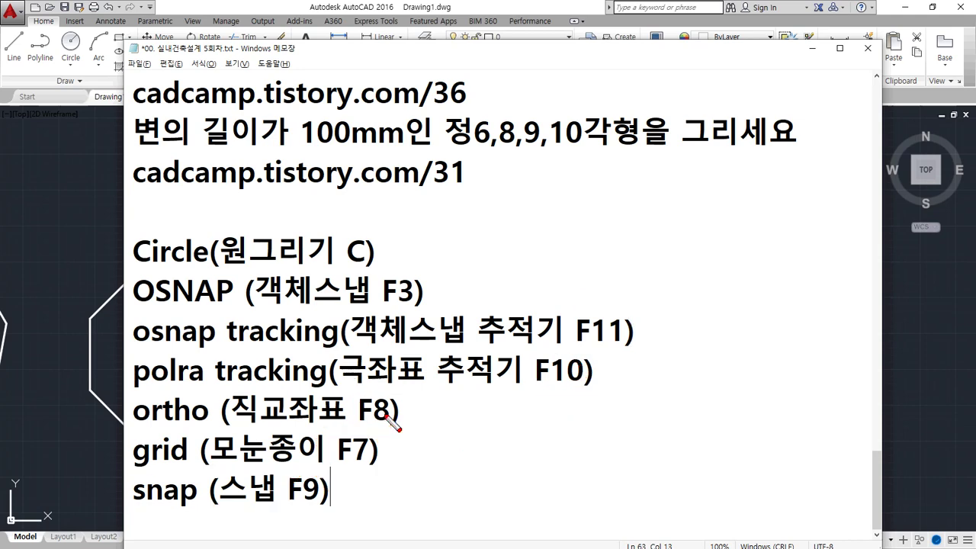
Mark the ortho entry's F8 and underline the grid entry with temporary red pen strokes
mouse_move(375, 424)
mouse_down()
mouse_move(336, 408)
mouse_move(392, 418)
mouse_up()
drag(132, 476, 381, 474)
key(Escape)
Return to AutoCAD and mark the background grid between the octagon and pentagon with a temporary pen stroke
click(59, 219)
scroll(245, 284, up, 2)
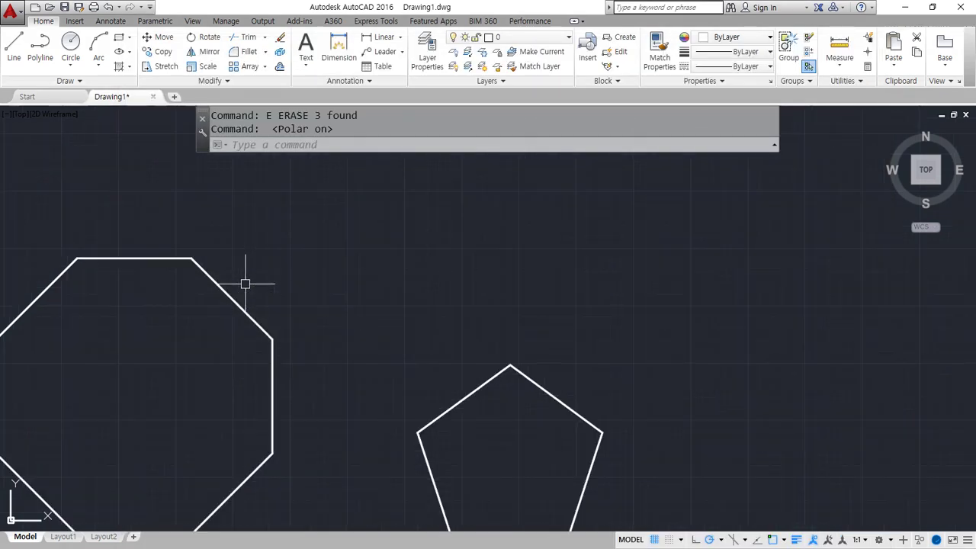
mouse_move(357, 348)
mouse_down()
mouse_move(330, 347)
mouse_move(392, 266)
mouse_move(360, 334)
mouse_up()
key(Escape)
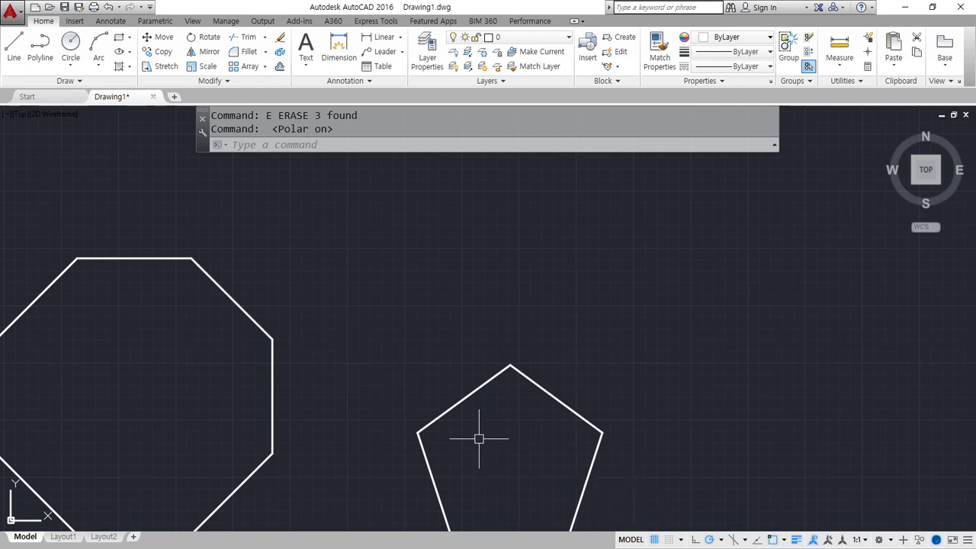
Turn the grid display off, mark the blank background with a temporary pen stroke, and turn the grid on again
key(F7)
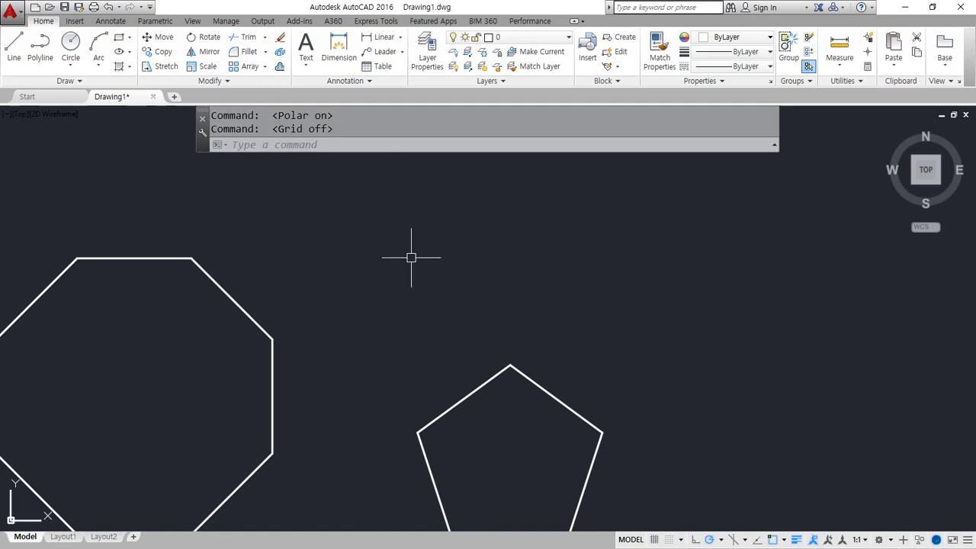
mouse_move(379, 368)
mouse_down()
mouse_move(328, 252)
mouse_move(389, 346)
mouse_up()
key(Escape)
key(F7)
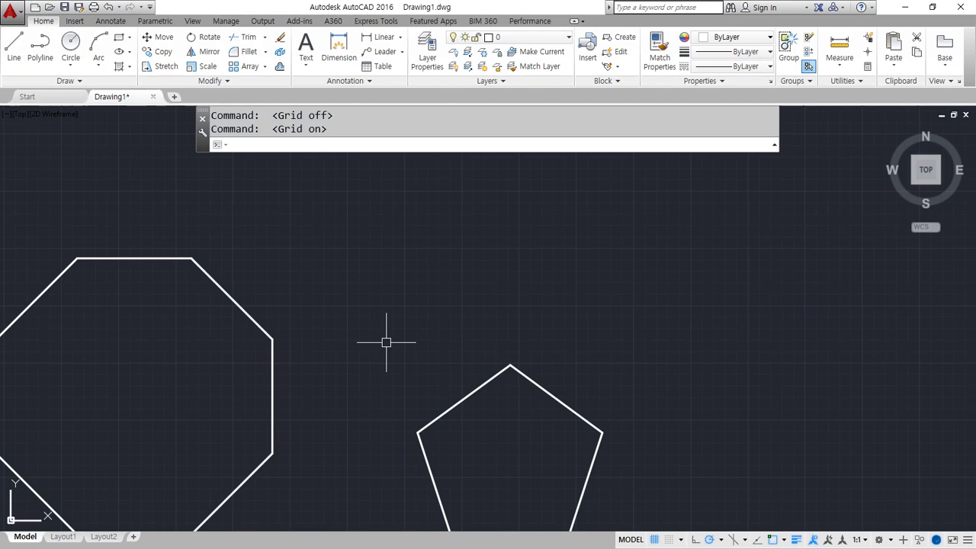
Restore the AutoCAD window to its smaller size and circle the grid toggle with a temporary red pen stroke
key(ctrl+shift+d)
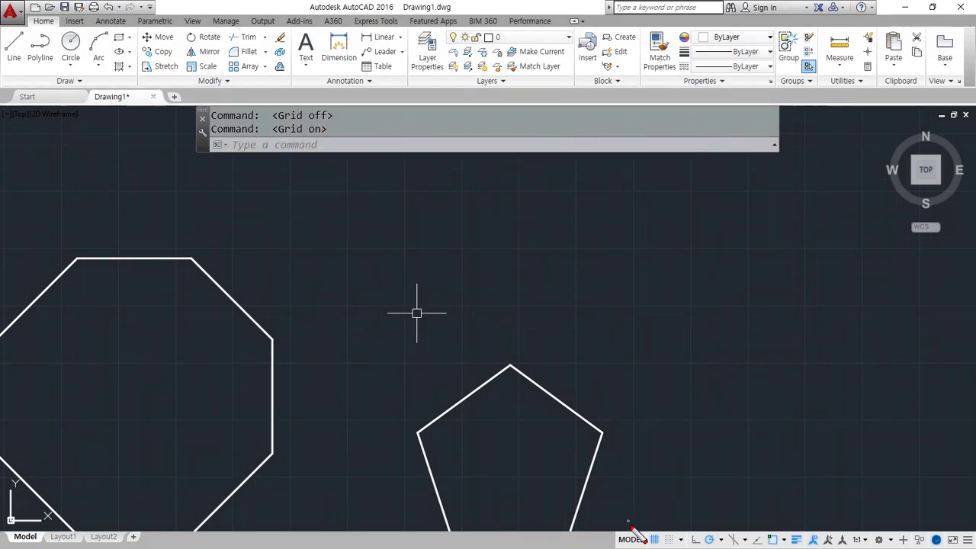
double_click(462, 3)
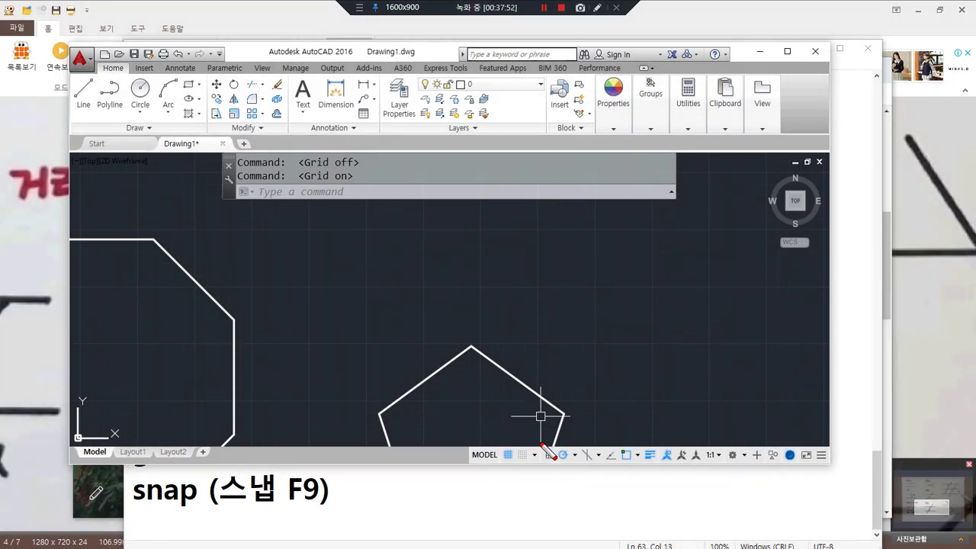
drag(518, 468, 504, 448)
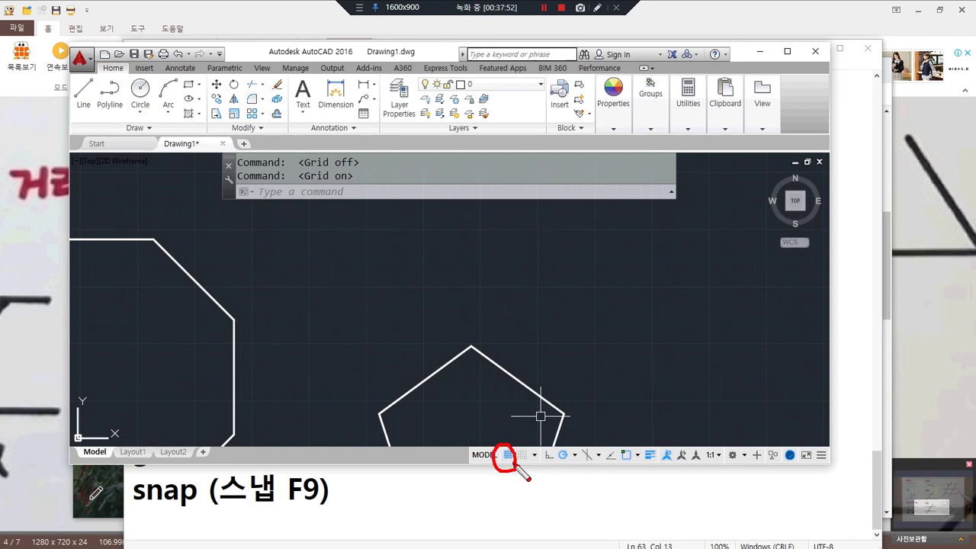
key(Escape)
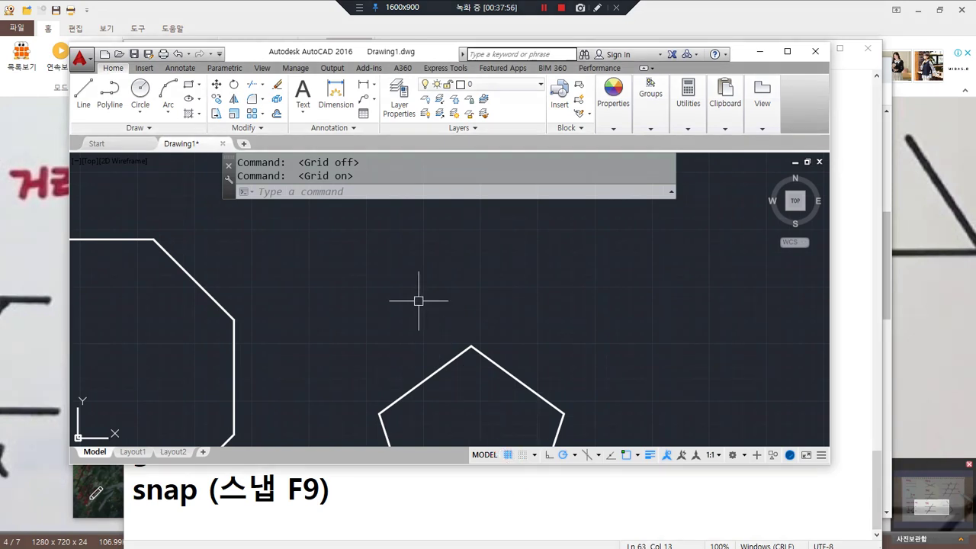
Turn the grid display off and maximize the AutoCAD window
key(F7)
key(F7)
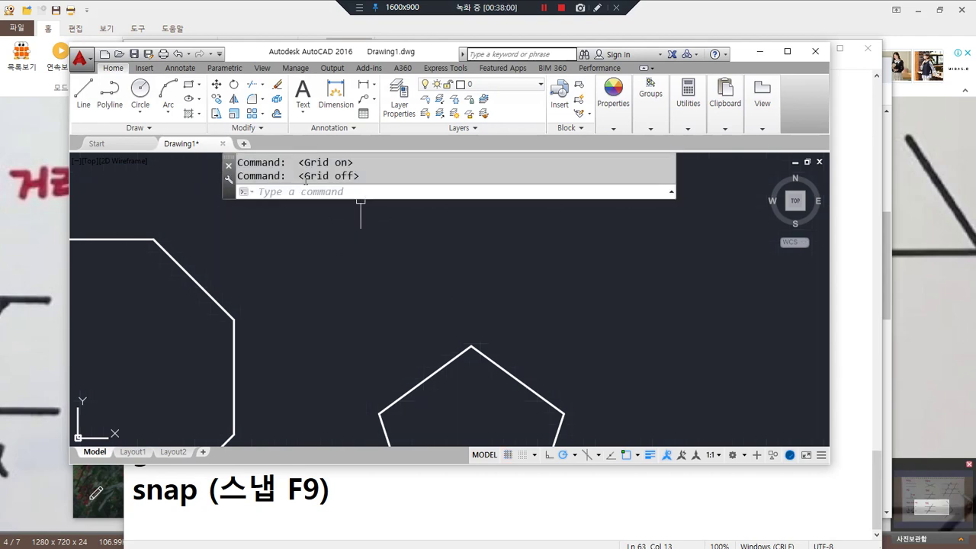
click(790, 52)
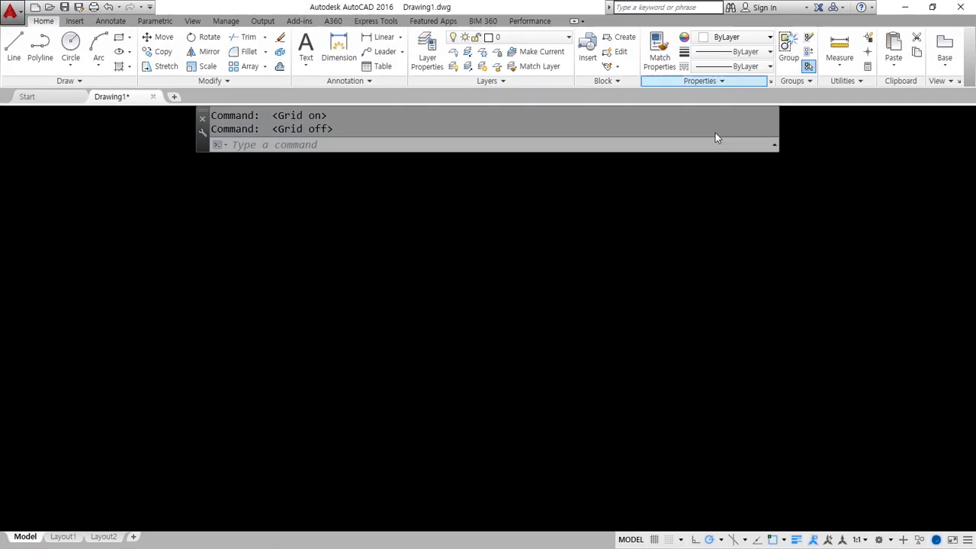
Erase all the polygons from the drawing and zoom to the full drawing area with the All option
scroll(415, 314, down, 5)
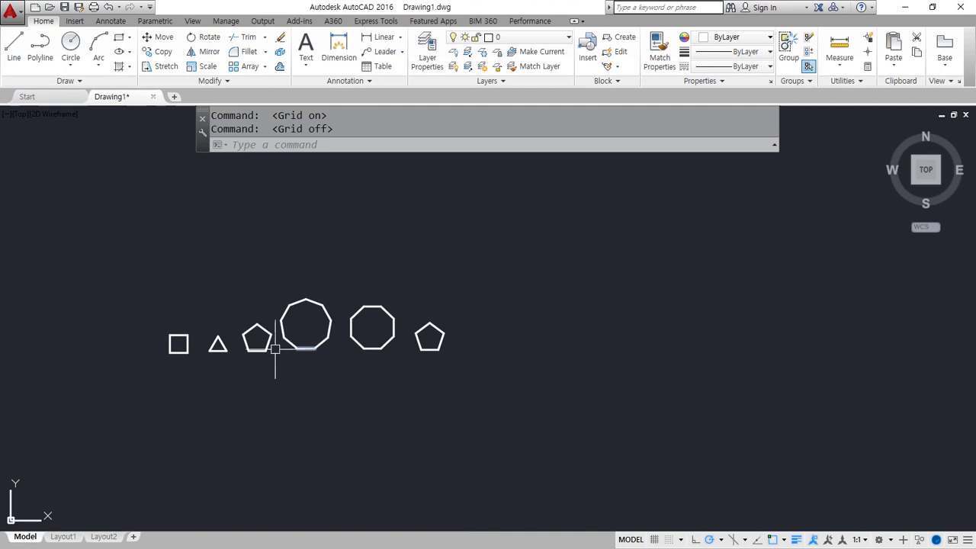
middle_drag(338, 370, 434, 360)
click(607, 374)
click(260, 261)
text(e)
key(Return)
text(z)
key(Return)
text(a)
key(Return)
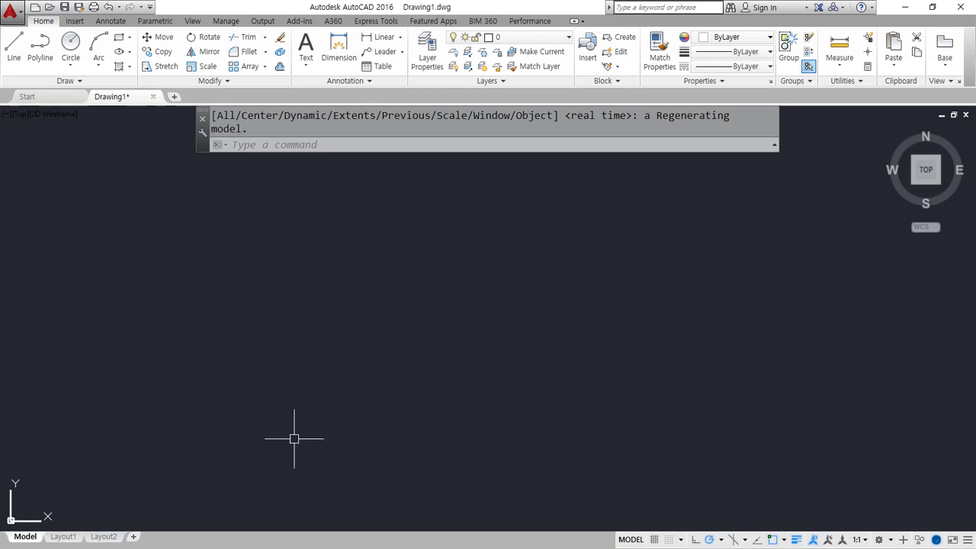
Turn the grid display on and underline the snap entry in the Notepad notes with a temporary pen stroke
key(F7)
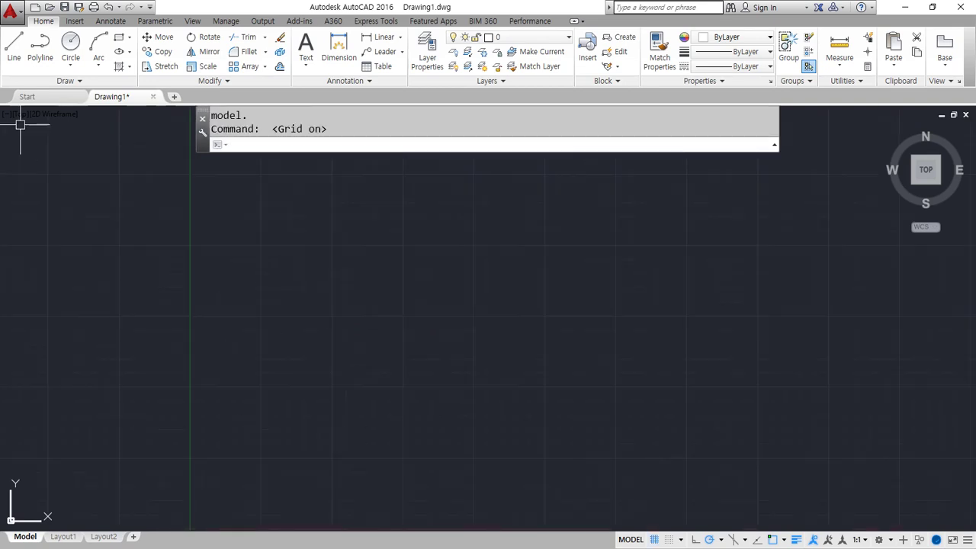
key(alt+Tab)
drag(137, 510, 382, 509)
key(alt+Tab)
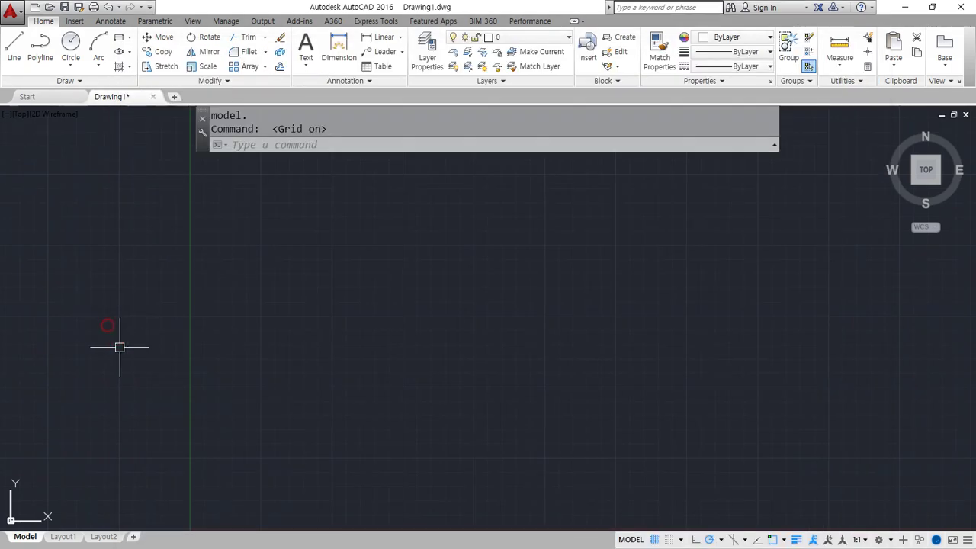
Restore the AutoCAD window to its smaller size, mark the snap toggle with a temporary pen stroke, and turn snap on
double_click(448, 5)
mouse_move(531, 470)
mouse_down()
mouse_move(508, 455)
mouse_move(524, 444)
mouse_up()
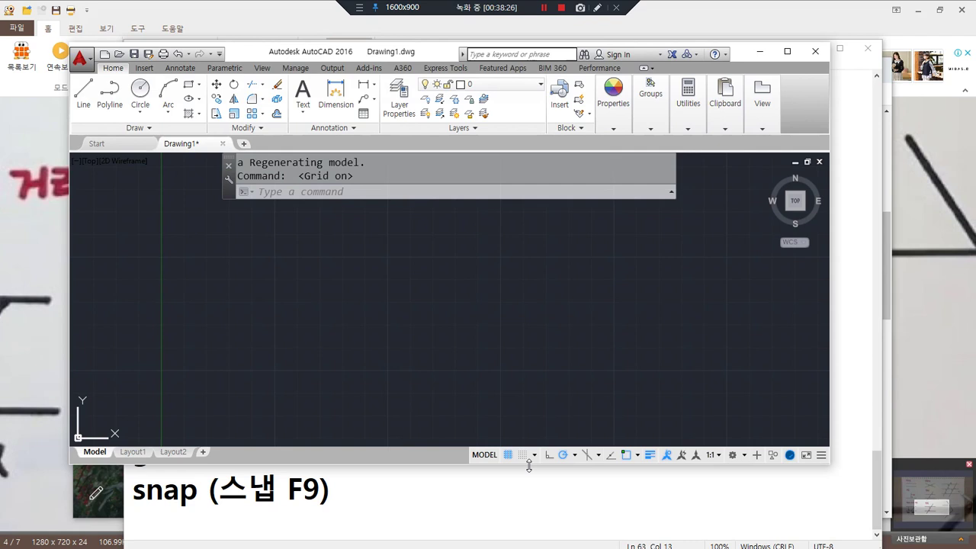
key(F9)
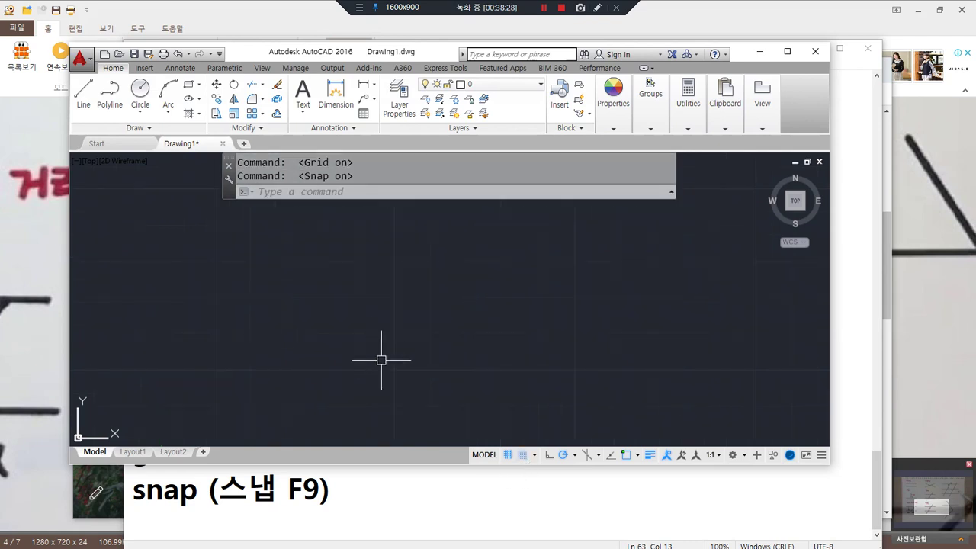
Start a line in the blank drawing to test cursor movement with snap on, and cancel the command
text(l)
key(Return)
click(323, 332)
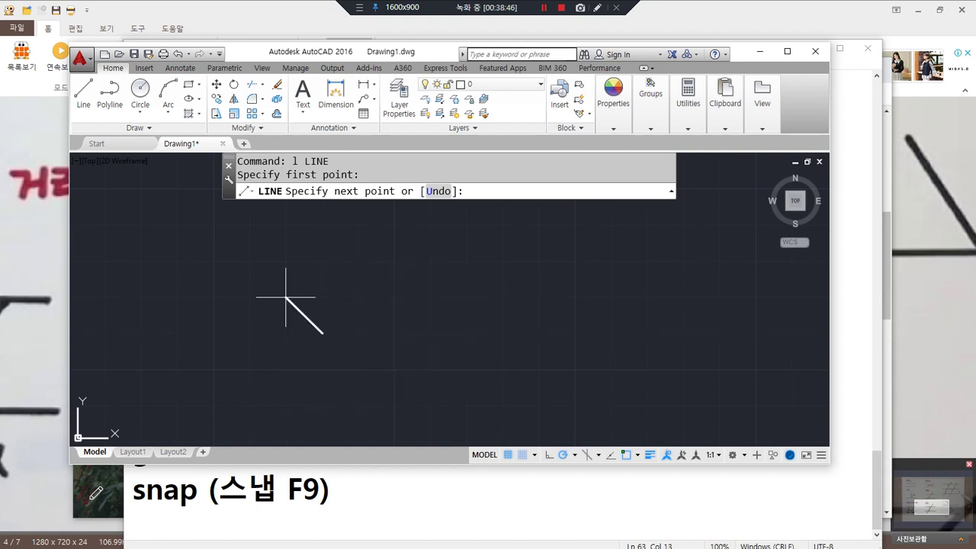
key(Escape)
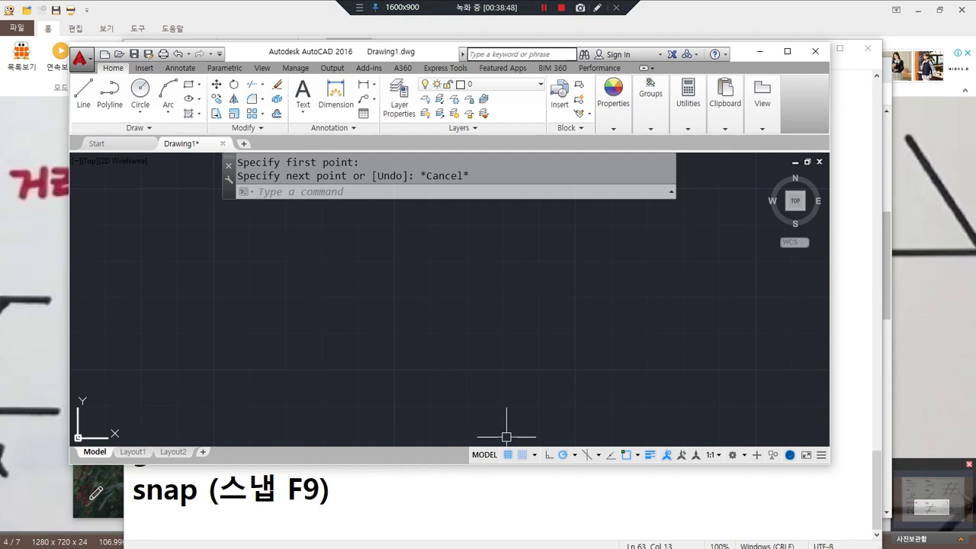
Turn snap and the grid display off and maximize the AutoCAD window
click(522, 454)
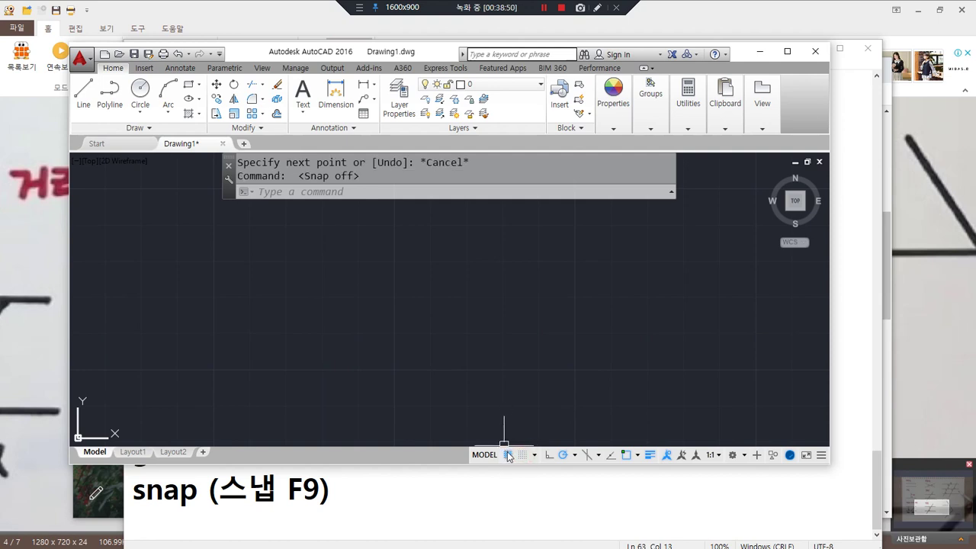
click(506, 455)
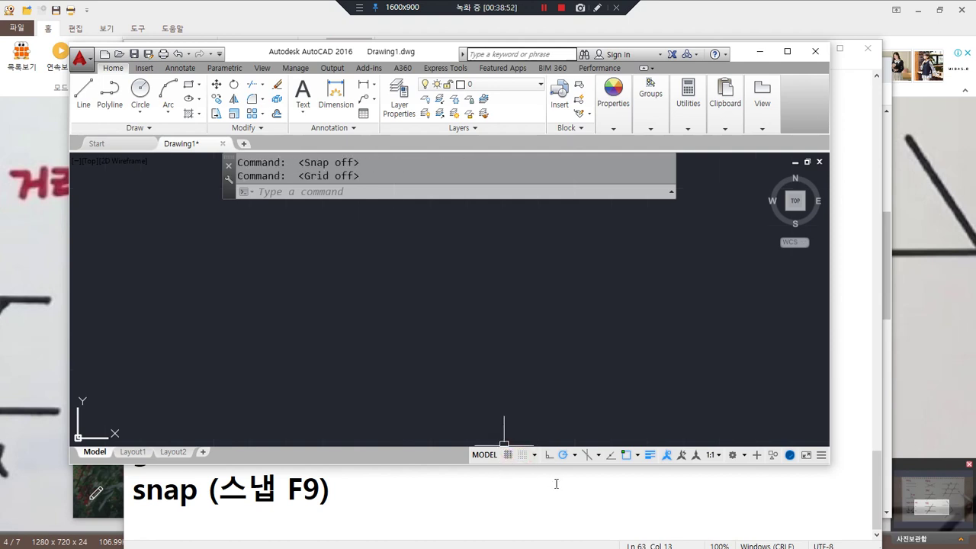
drag(548, 463, 567, 467)
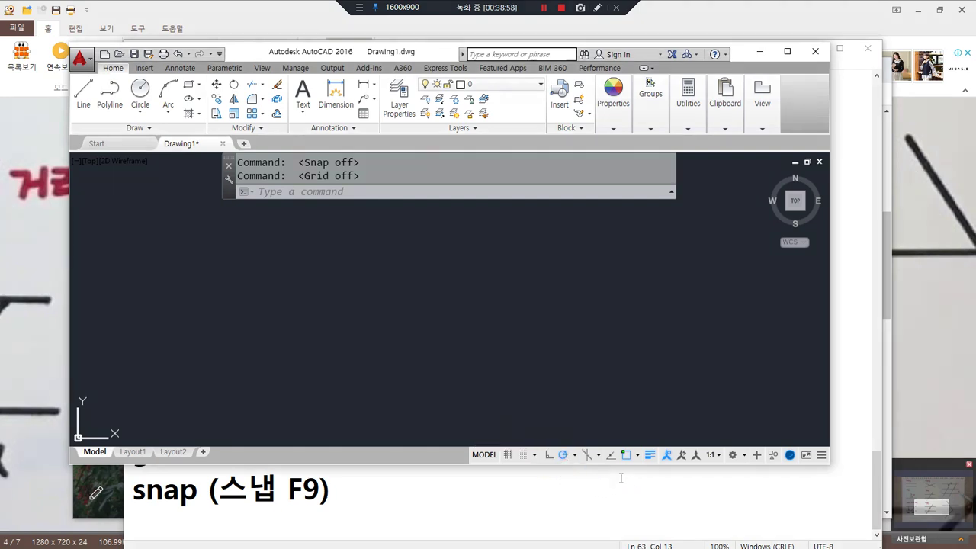
click(776, 102)
click(788, 51)
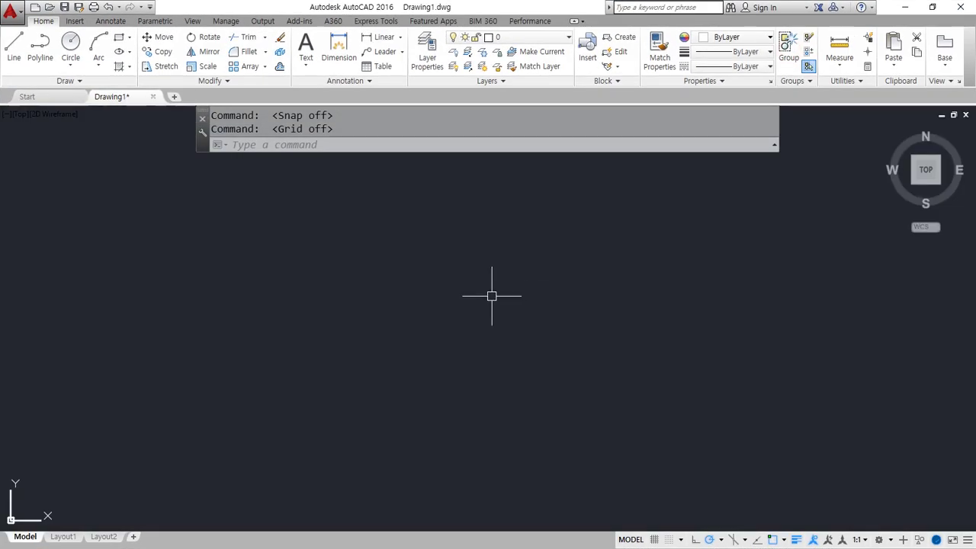
Switch to the Notepad notes, underline the Circle entry with temporary red pen strokes, and add a new line below it
key(alt+Tab)
drag(125, 385, 441, 383)
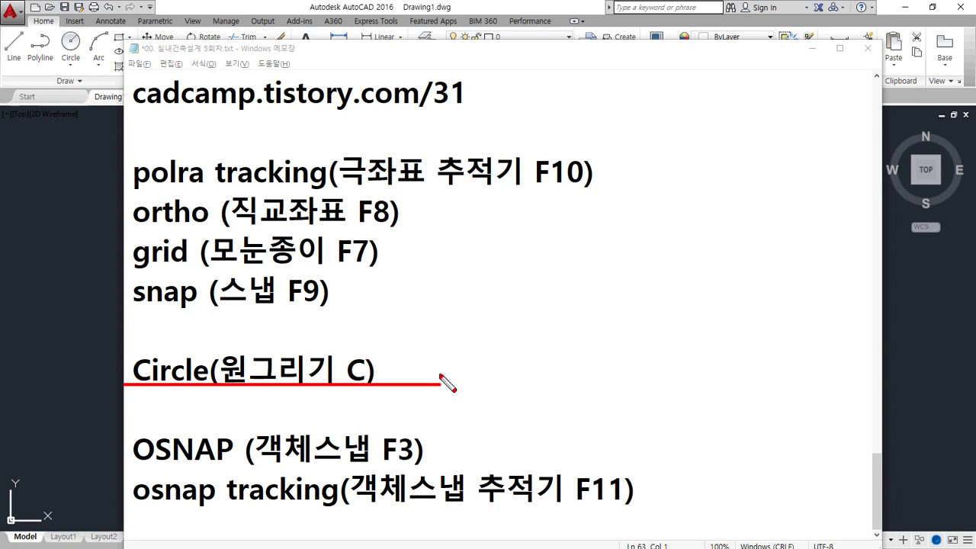
drag(137, 390, 413, 373)
key(Escape)
click(448, 372)
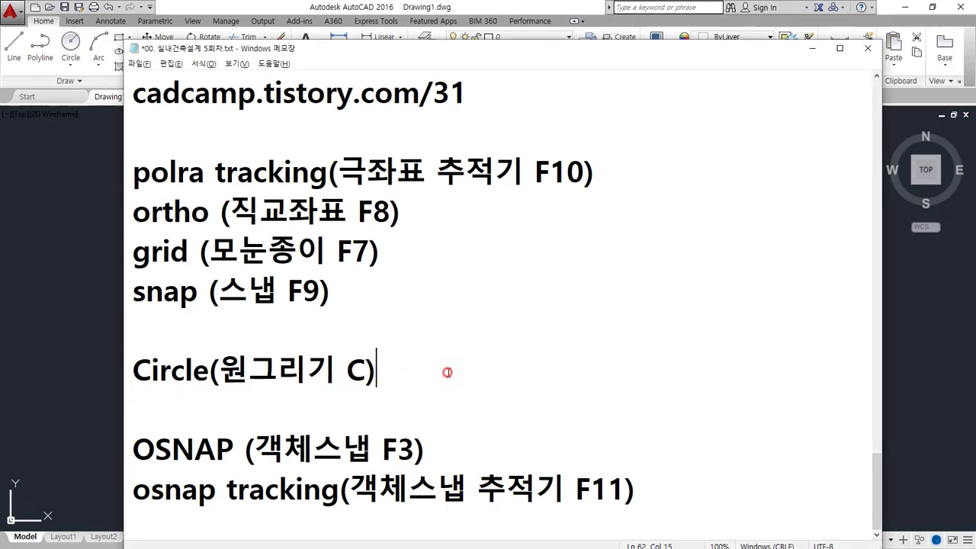
key(Return)
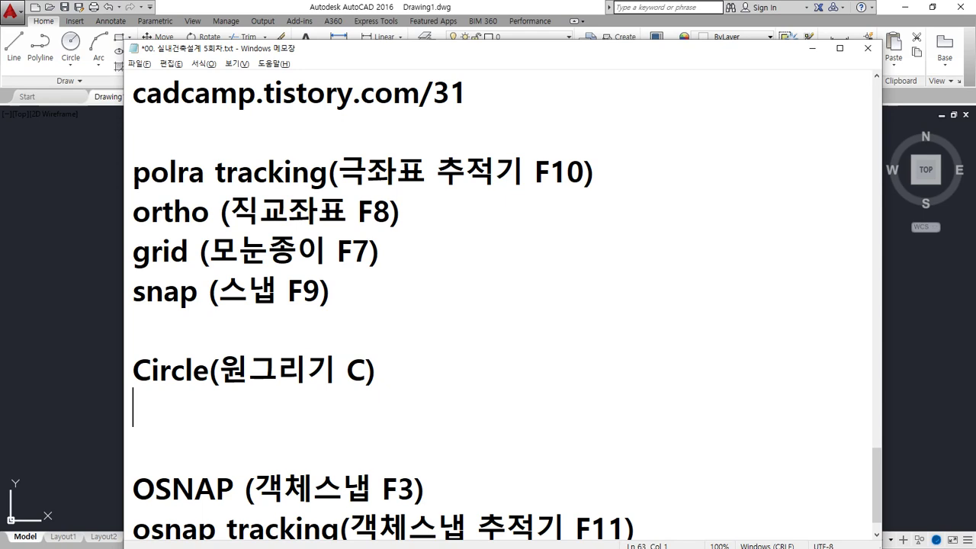
text(r)
key(BackSpace)
text(ㄱ)
key(Hangul_Hanja)
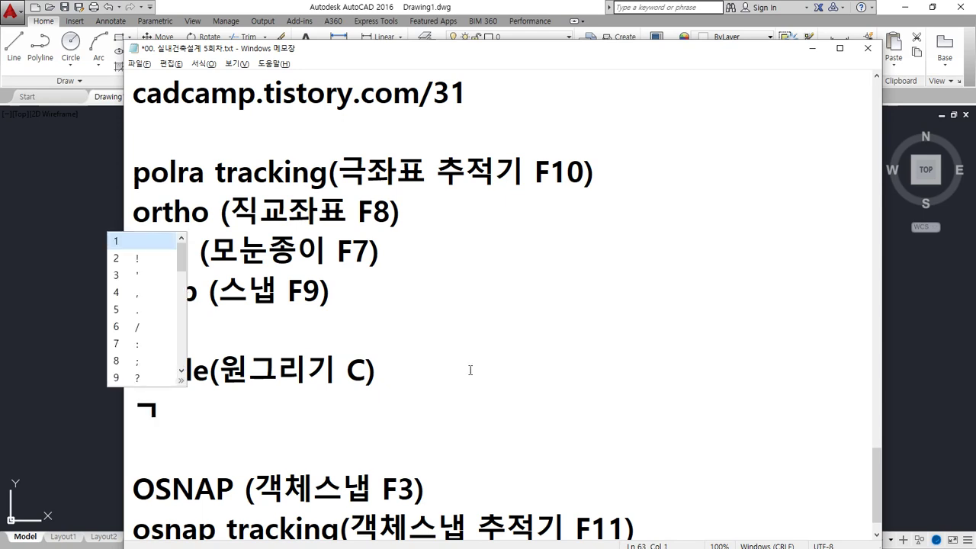
key(Page_Down)
key(Page_Down)
key(Page_Down)
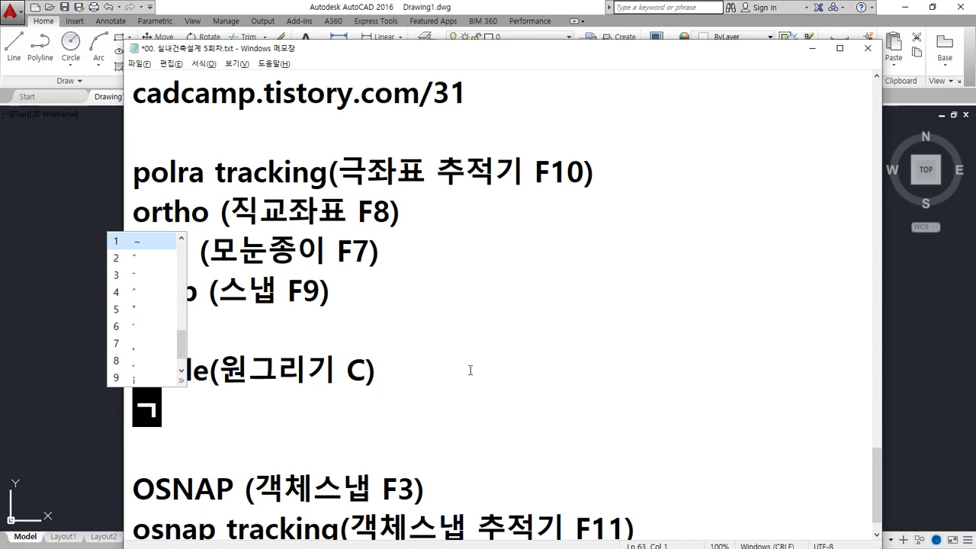
key(Escape)
key(BackSpace)
Enter "ø30" and "R30" on separate lines under the Circle entry, inserting ø as a special character
text(ㄲ)
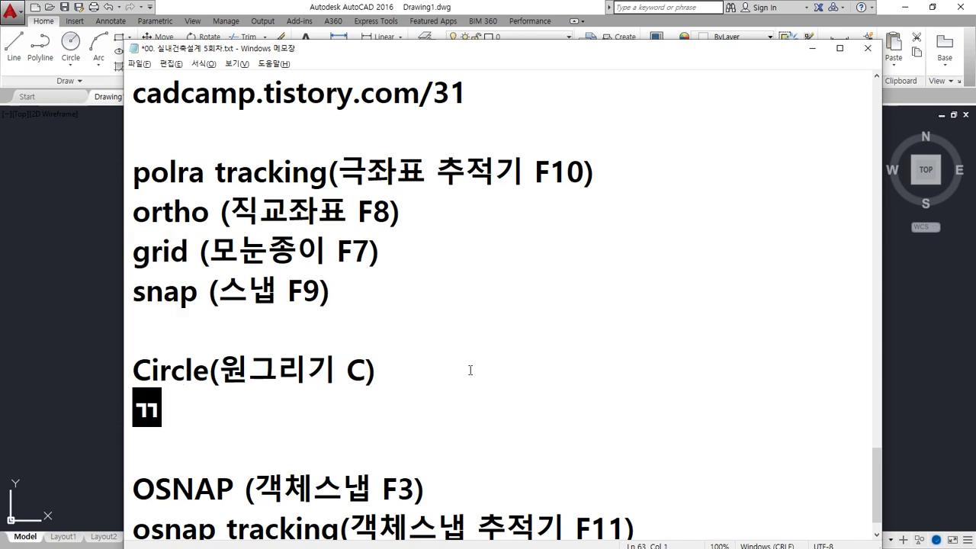
key(Hangul_Hanja)
key(Page_Down)
key(Page_Down)
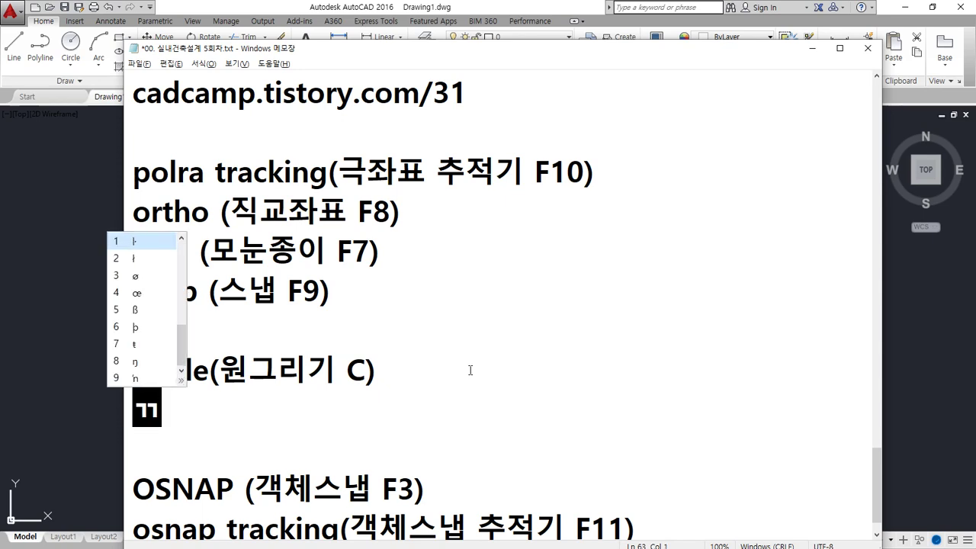
text(3)
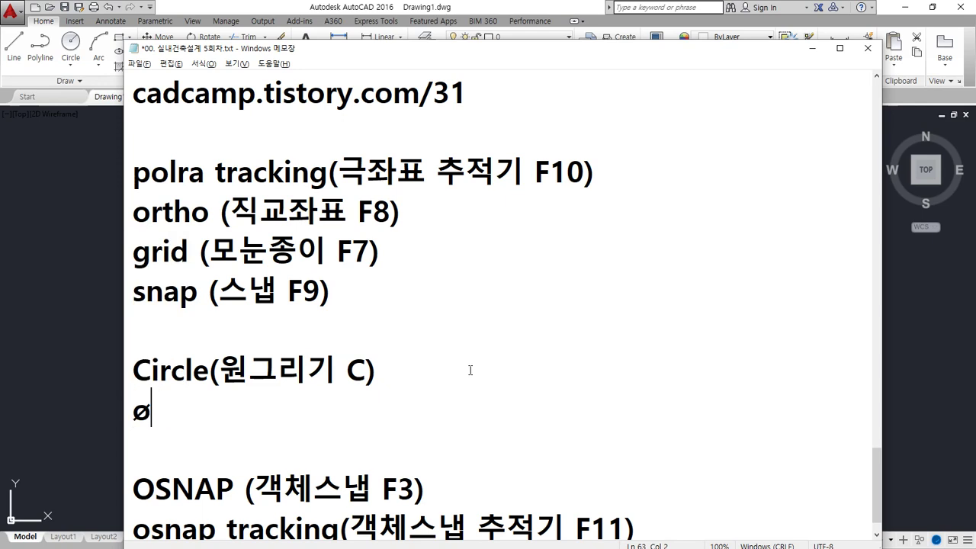
text(30)
key(Return)
text(R30)
key(Return)
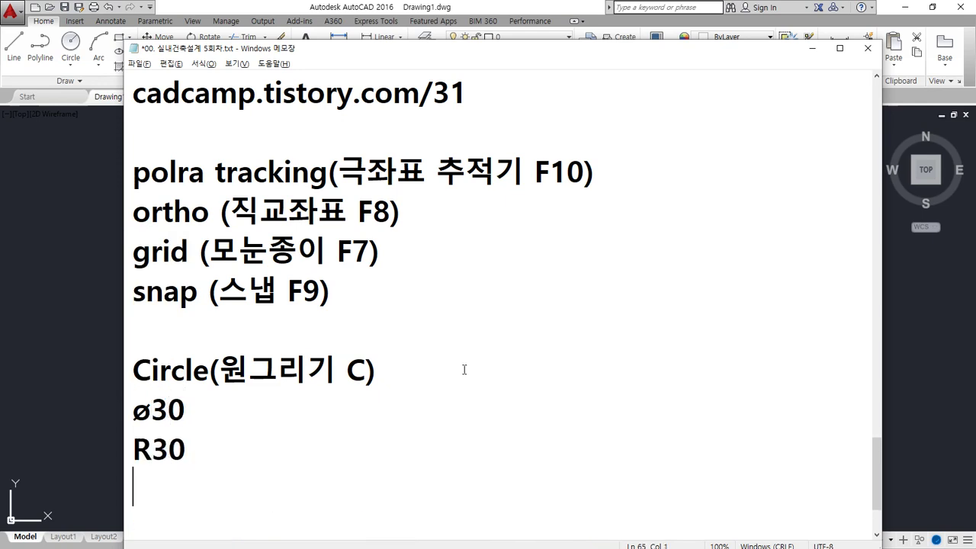
Mark the new size lines with a temporary pen stroke and append "- 파이30" to the ø30 line
scroll(464, 370, down, 1)
key(ctrl+2)
mouse_move(168, 360)
mouse_down()
mouse_move(177, 284)
mouse_move(181, 368)
mouse_up()
key(Escape)
click(227, 288)
text(- 파이)
key(Hangul)
text(30)
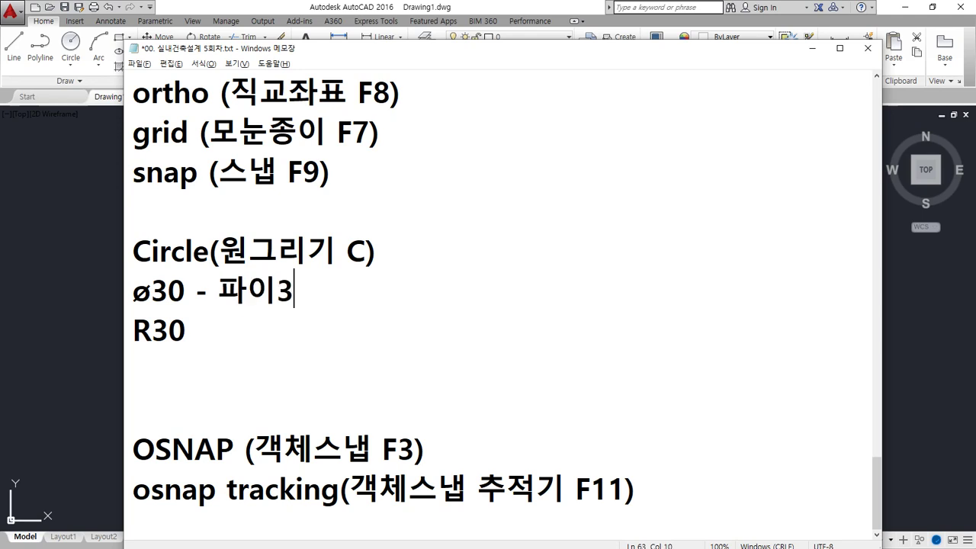
Append "- 알30" to the R30 line in the notes
key(Down)
text(- )
text(알)
key(Hangul)
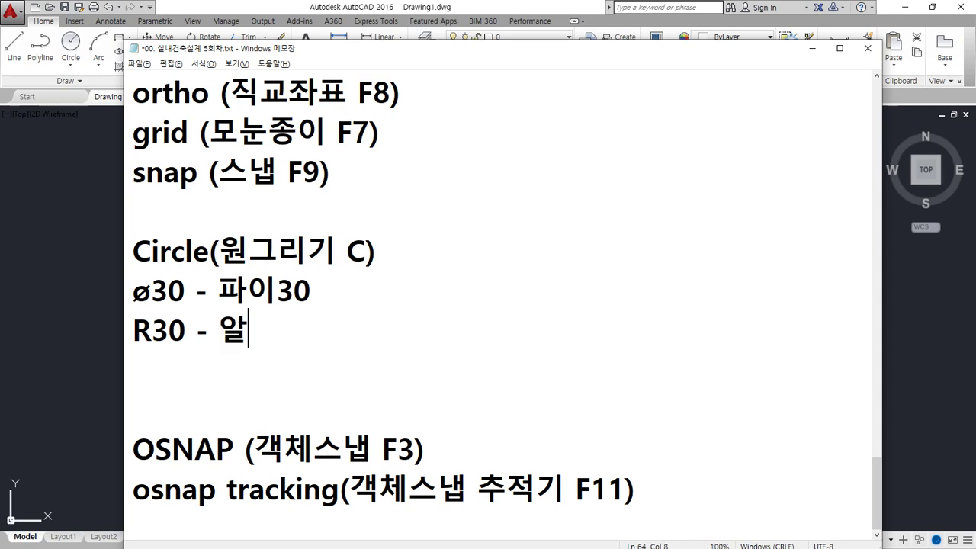
text(30)
Append "- 직경30mm" to the end of the ø30 line
key(Up)
key(End)
text(-)
text( 직경)
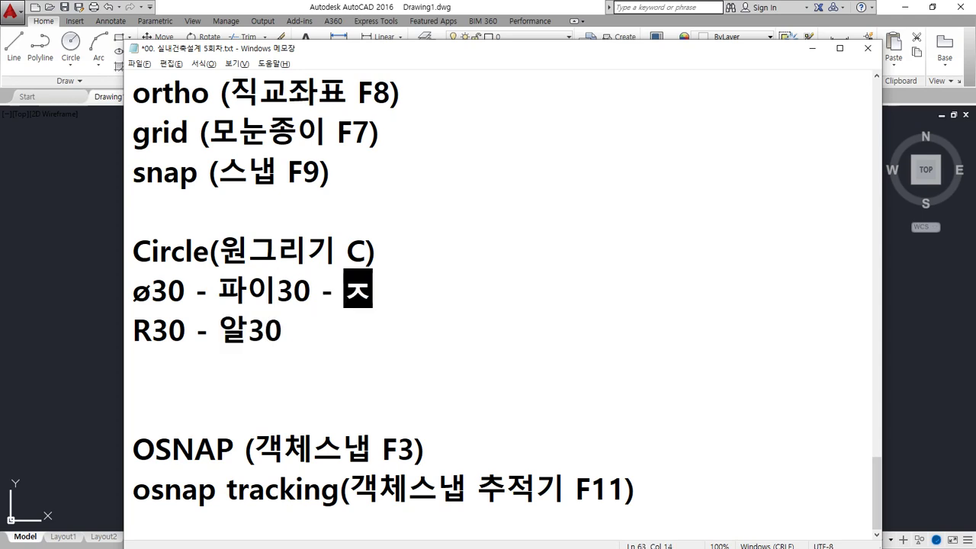
key(Hangul)
text(30mm)
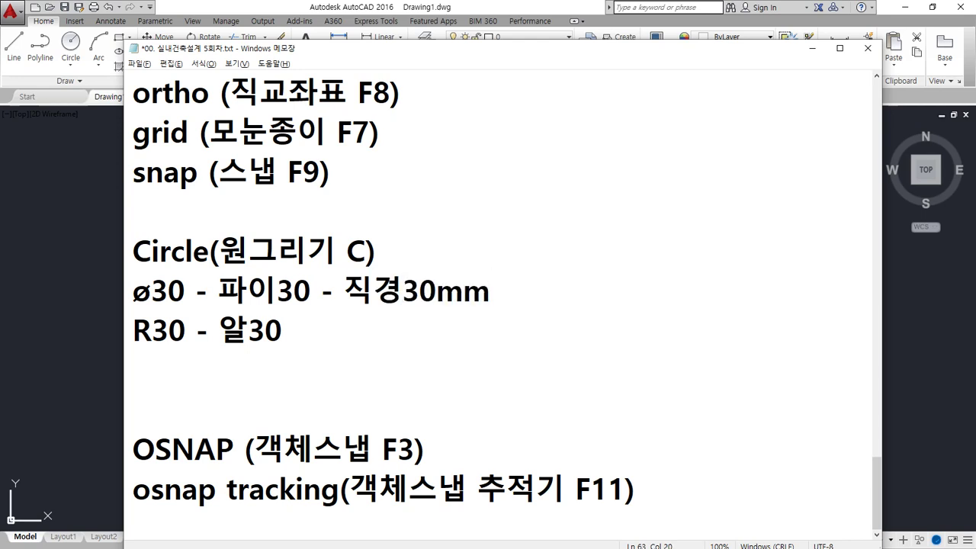
Append "- 반지름 30mm" to the R30 line, correcting the extra digit
key(Down)
text(-)
key(Hangul)
text(바ㄴ지름 3)
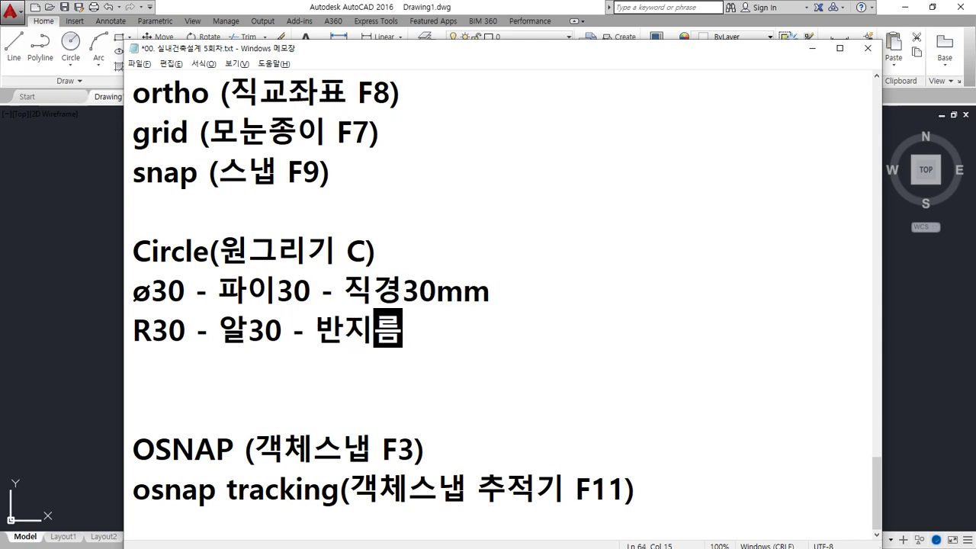
text(00mm)
key(Left)
key(Left)
key(Left)
key(BackSpace)
Append "- 지름30mm" to the end of the ø30 line
key(Up)
key(End)
text(- 지름)
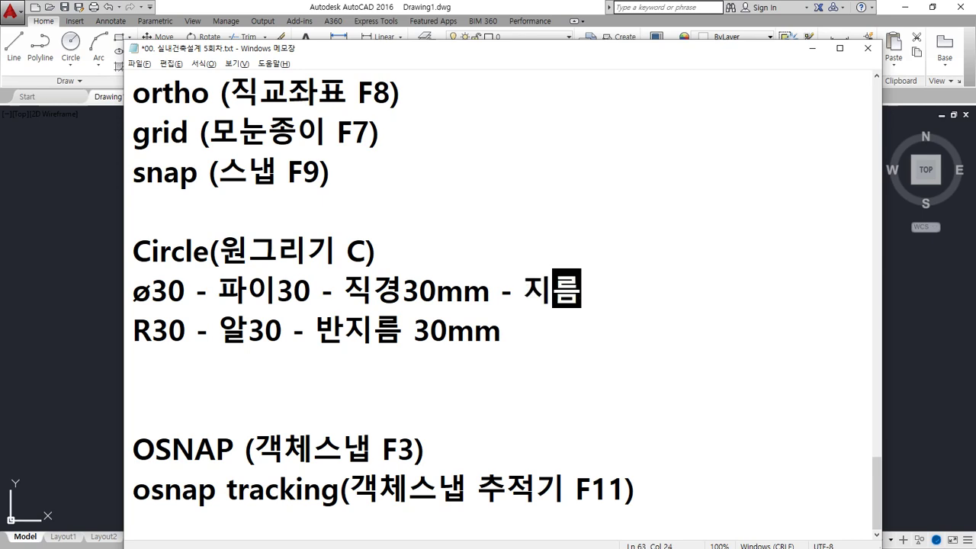
key(Hangul)
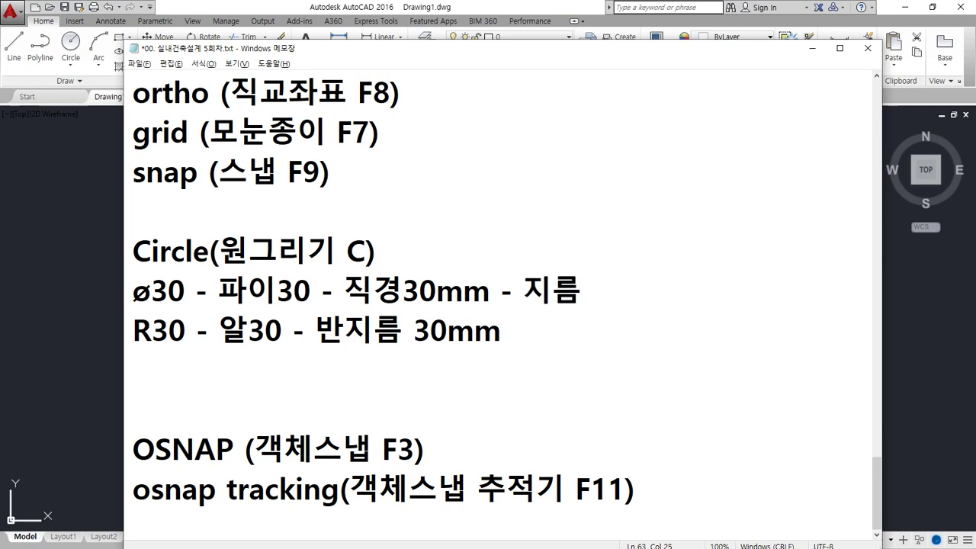
text(30mm)
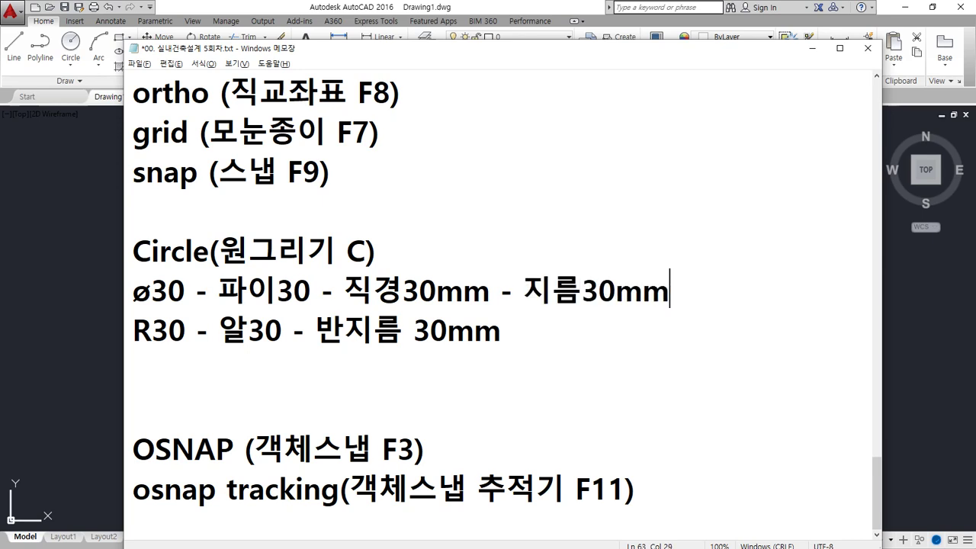
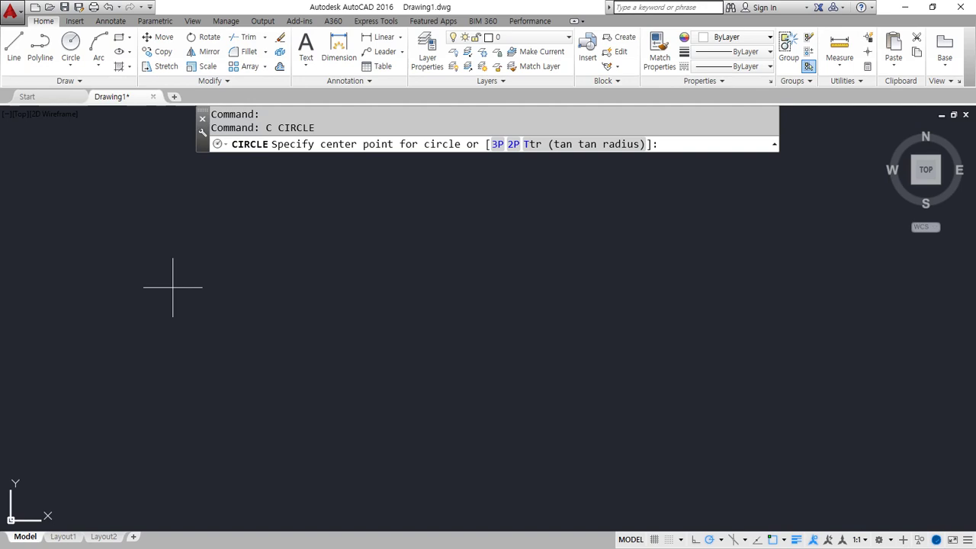
Mark the center point and circle wording and the end of the Circle command prompt with temporary red pen strokes
mouse_move(320, 153)
mouse_down()
mouse_move(453, 155)
mouse_move(425, 153)
mouse_move(429, 130)
mouse_up()
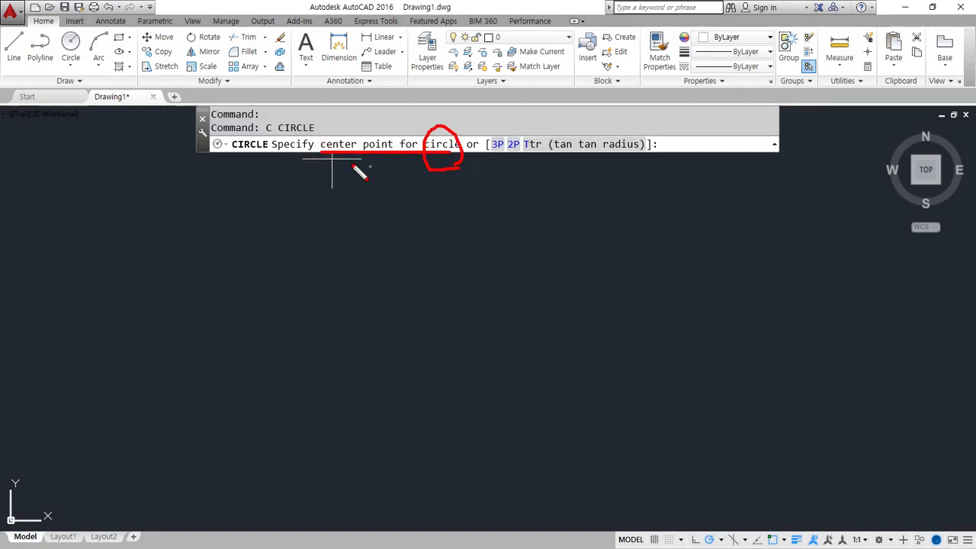
drag(333, 145, 381, 167)
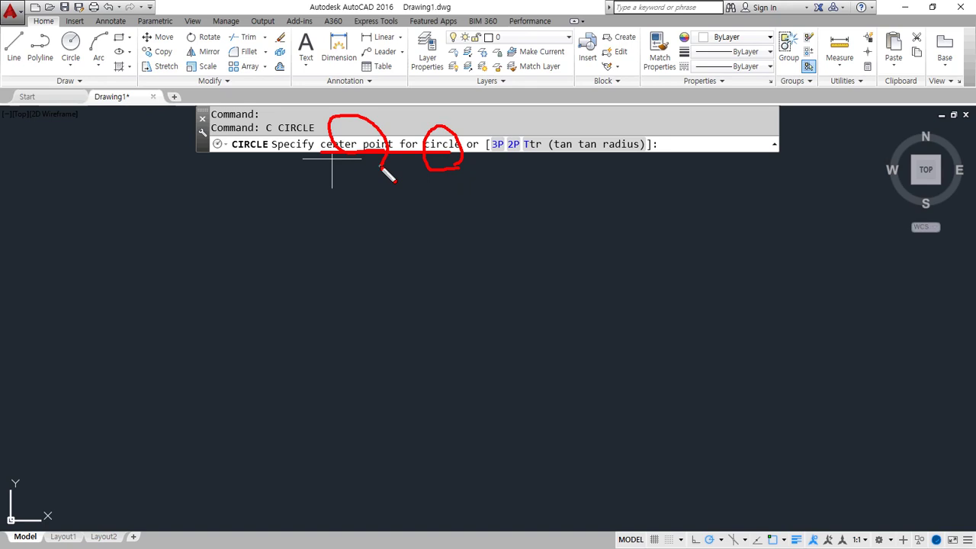
drag(710, 151, 696, 149)
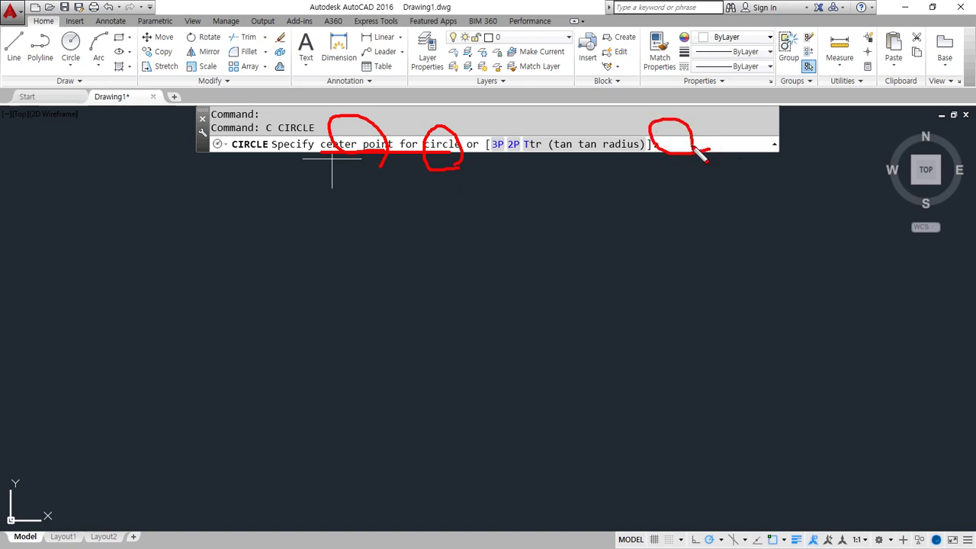
Clear the pen marks and place the circle's center point in the empty drawing area, somewhat left of its middle
key(Escape)
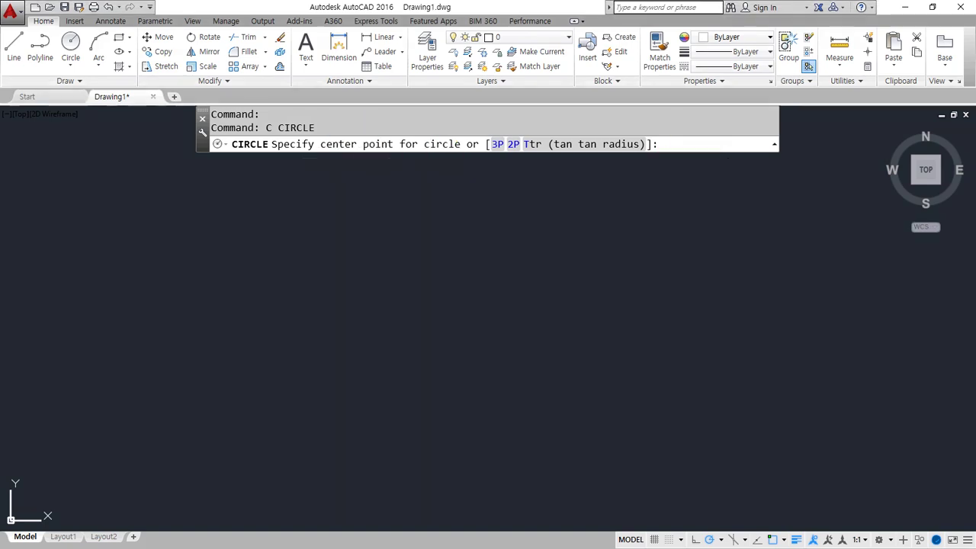
click(354, 300)
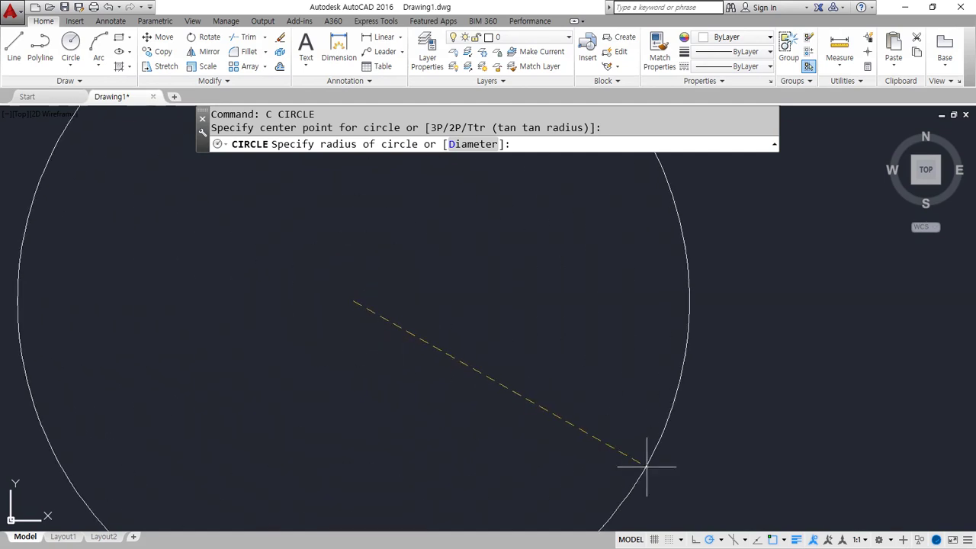
Mark the radius of circle wording, the Diameter option and the end of the radius prompt with temporary red pen strokes
key(ctrl+shift+d)
drag(324, 156, 427, 151)
mouse_move(363, 166)
mouse_down()
mouse_move(326, 157)
mouse_move(358, 137)
mouse_move(358, 167)
mouse_up()
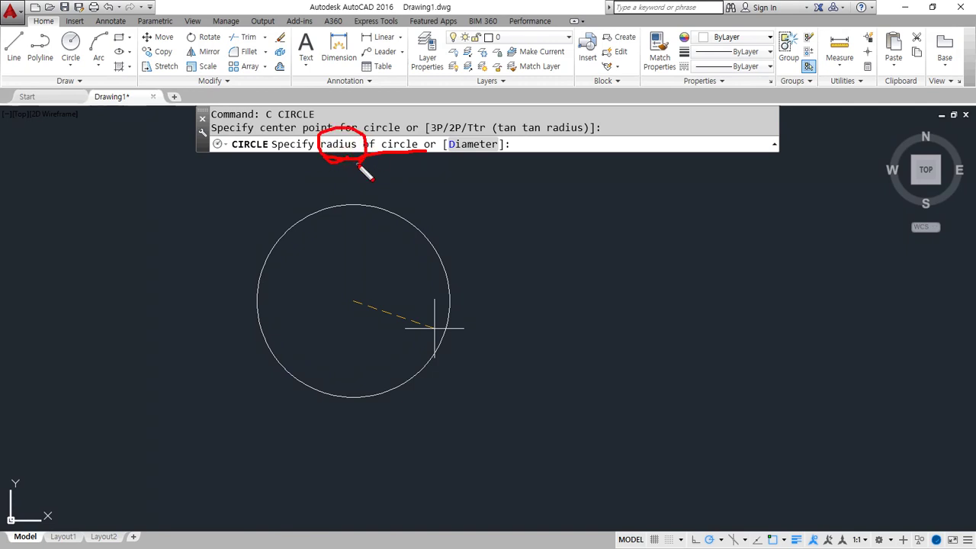
key(e)
mouse_move(420, 150)
mouse_down()
mouse_move(385, 142)
mouse_move(335, 151)
mouse_move(328, 175)
mouse_up()
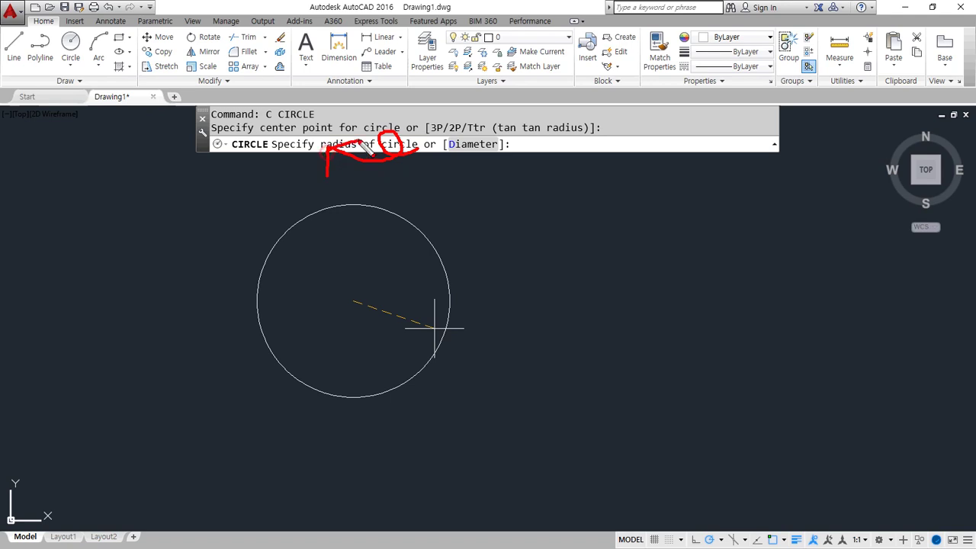
mouse_move(422, 158)
mouse_down()
mouse_move(506, 154)
mouse_move(505, 168)
mouse_up()
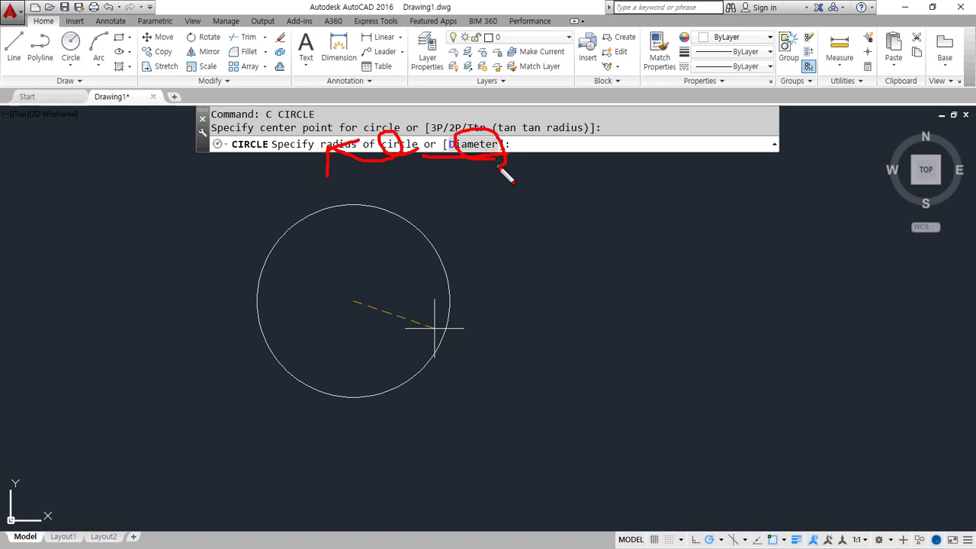
key(Escape)
key(ctrl+2)
drag(537, 157, 522, 138)
key(Escape)
Complete the circle with a radius of 50
text(50)
key(Return)
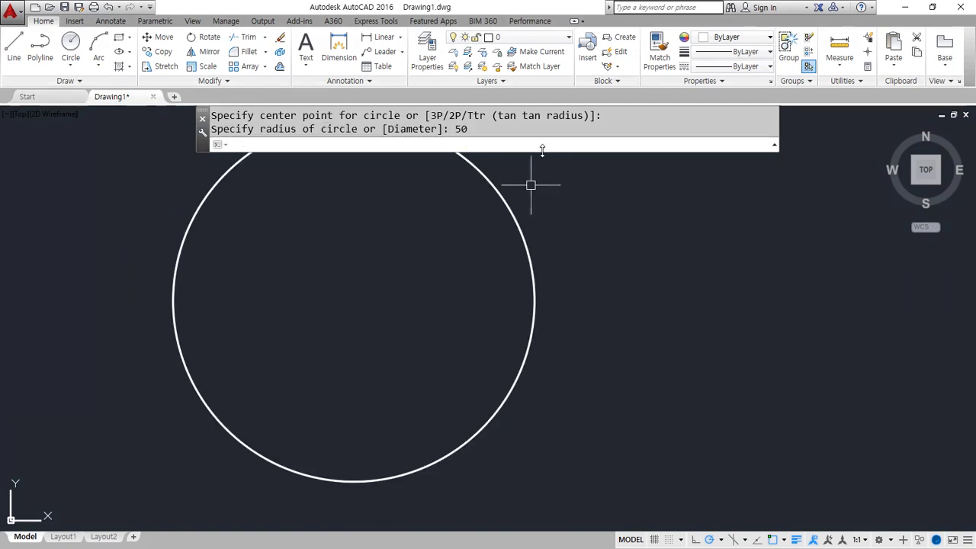
Draw a circle with a diameter of 50 to the right of the existing circle, using the Diameter option
scroll(447, 251, down, 4)
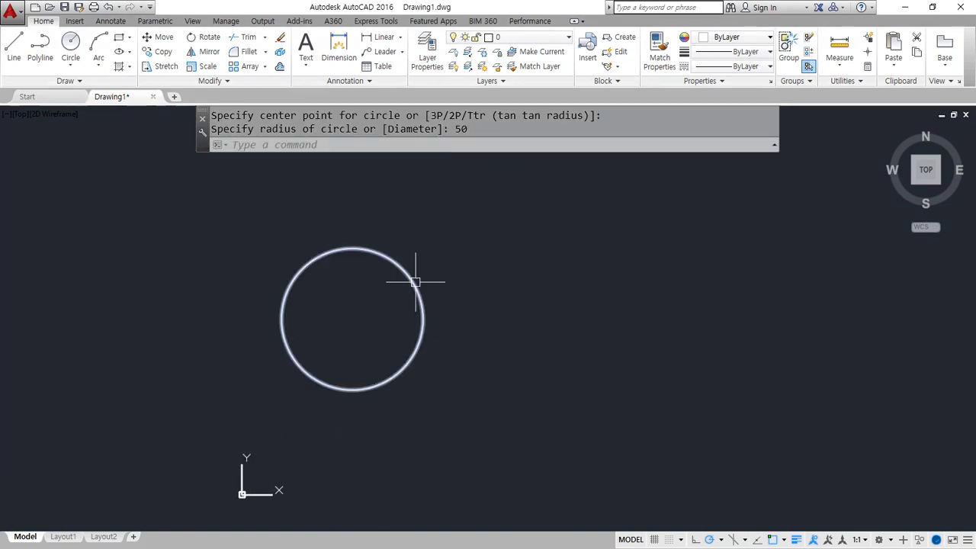
middle_drag(406, 273, 399, 283)
text(c)
key(Return)
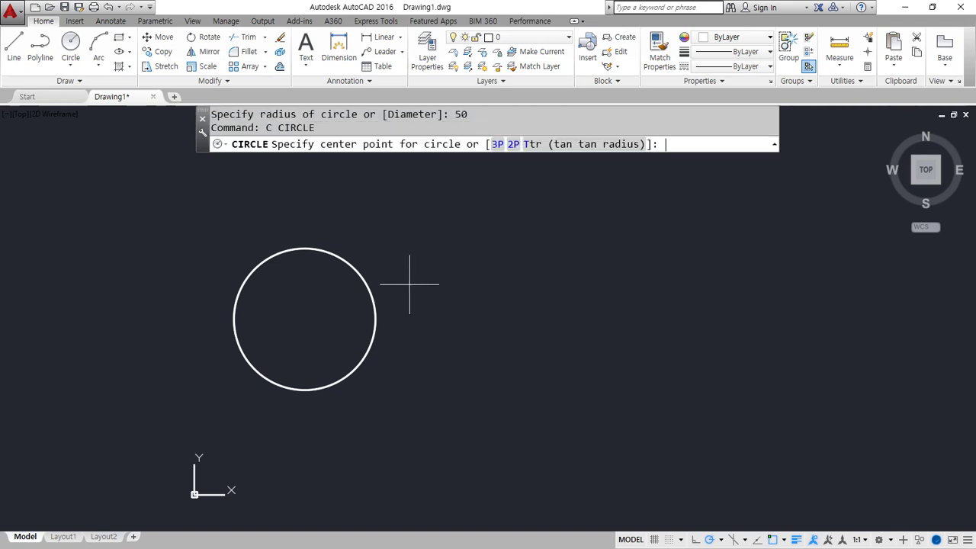
click(504, 306)
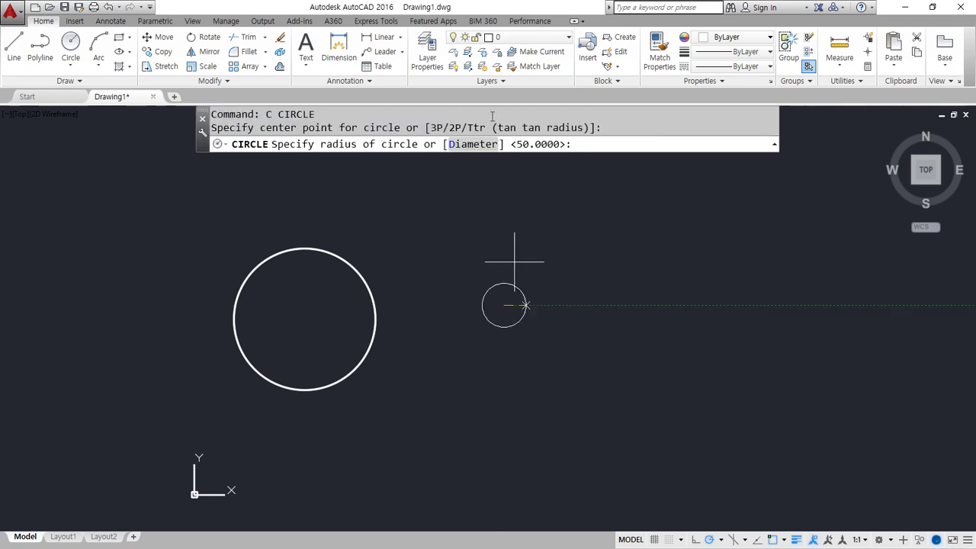
drag(483, 152, 488, 162)
drag(606, 122, 622, 152)
mouse_move(580, 128)
mouse_down()
mouse_move(584, 153)
mouse_move(602, 158)
mouse_up()
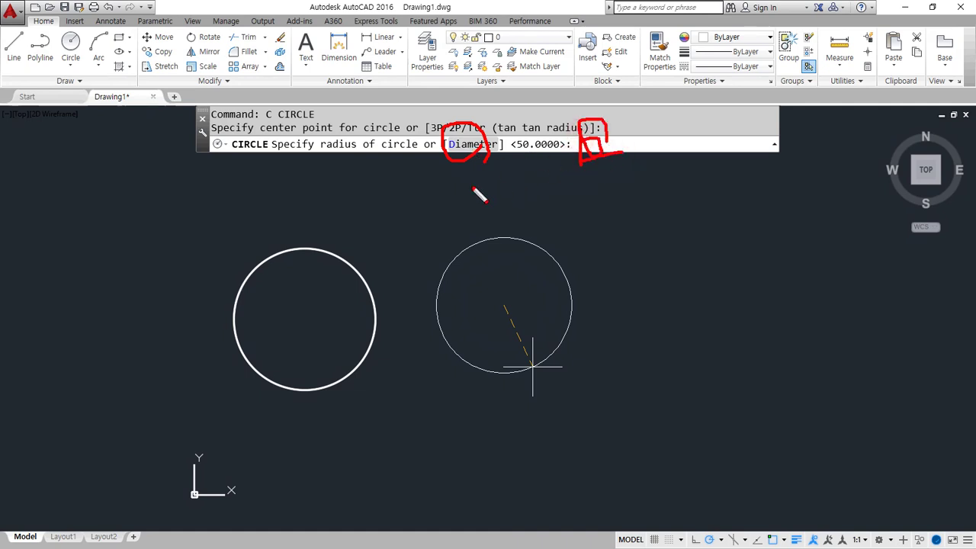
key(Escape)
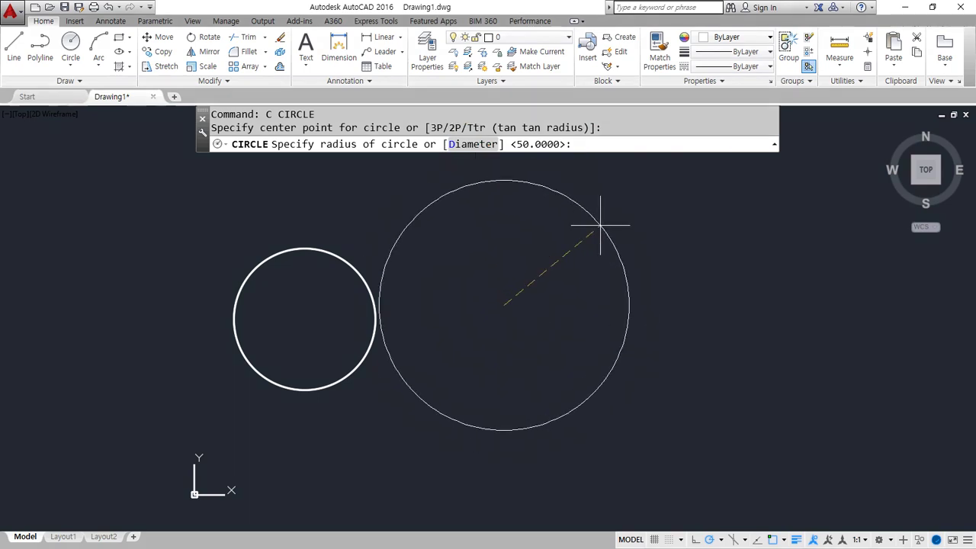
text(d)
key(Return)
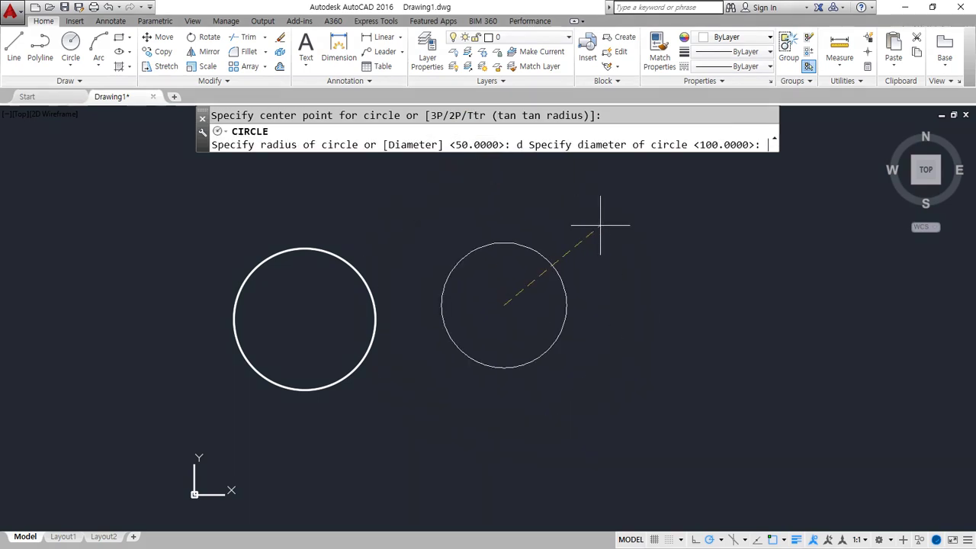
text(50)
key(Return)
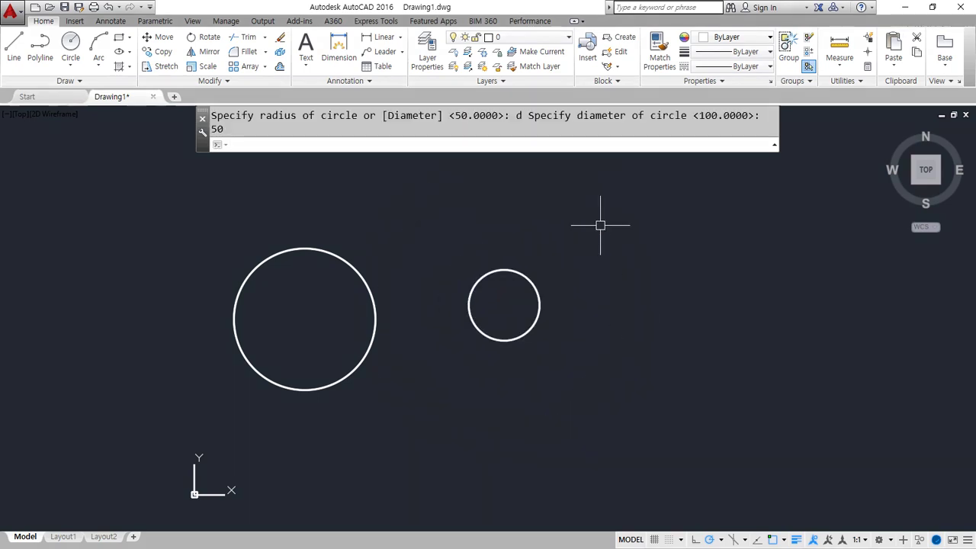
mouse_move(380, 166)
mouse_down()
mouse_move(340, 221)
mouse_move(361, 243)
mouse_up()
mouse_move(276, 192)
mouse_down()
mouse_move(278, 242)
mouse_move(316, 212)
mouse_move(323, 224)
mouse_move(361, 182)
mouse_up()
mouse_move(534, 222)
mouse_down()
mouse_move(536, 268)
mouse_move(548, 225)
mouse_move(513, 267)
mouse_up()
drag(598, 205, 572, 262)
mouse_move(601, 222)
mouse_down()
mouse_move(615, 217)
mouse_move(601, 221)
mouse_up()
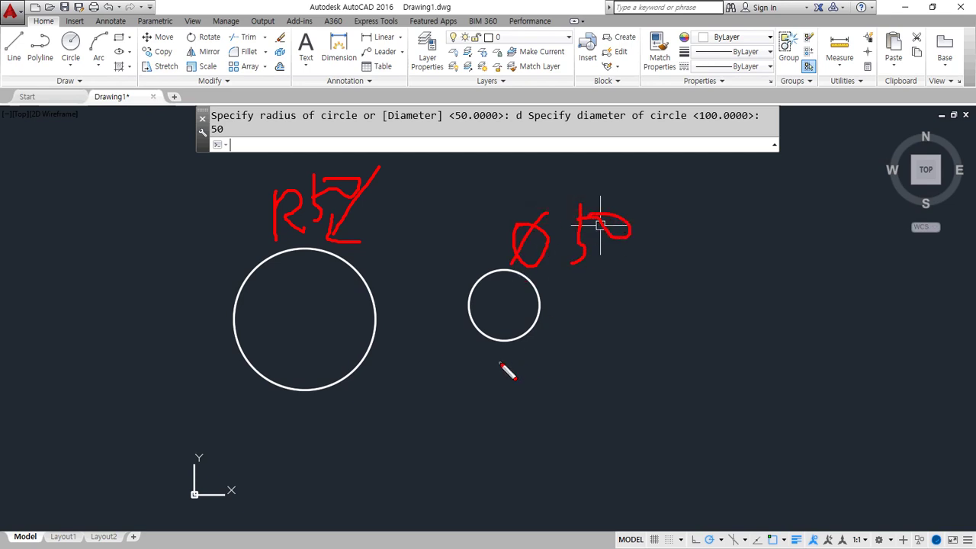
key(Escape)
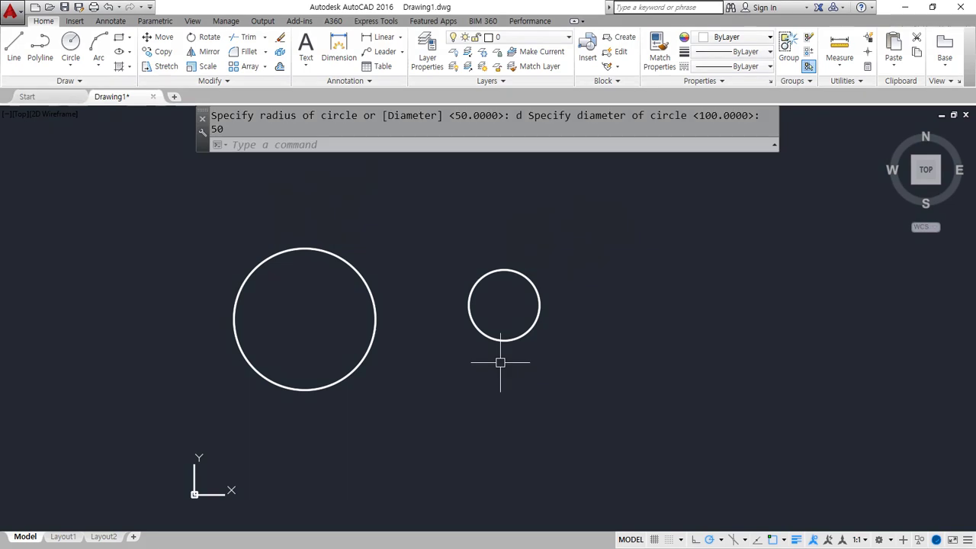
Draw a circle of radius 50 to the right of the small circle with the Center, Radius method
middle_drag(500, 327, 479, 323)
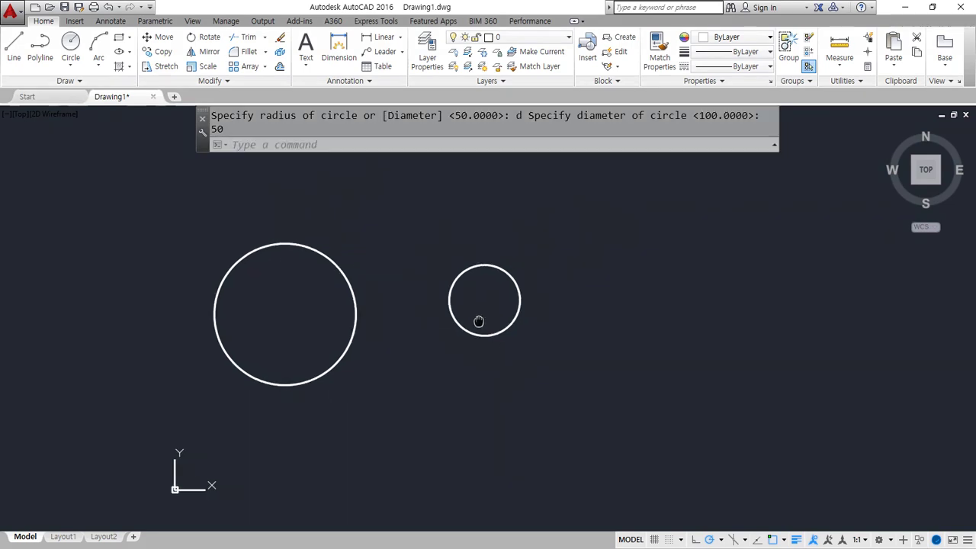
click(73, 65)
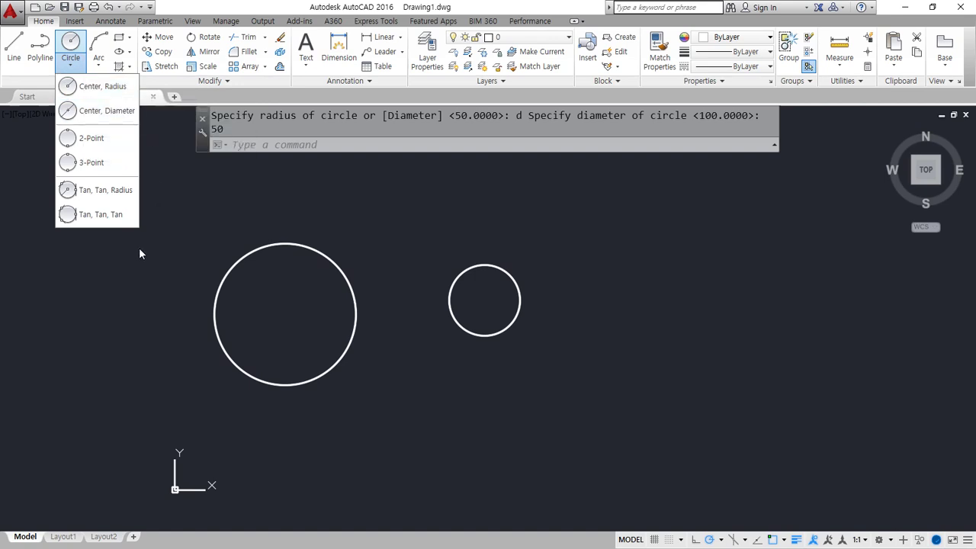
click(107, 87)
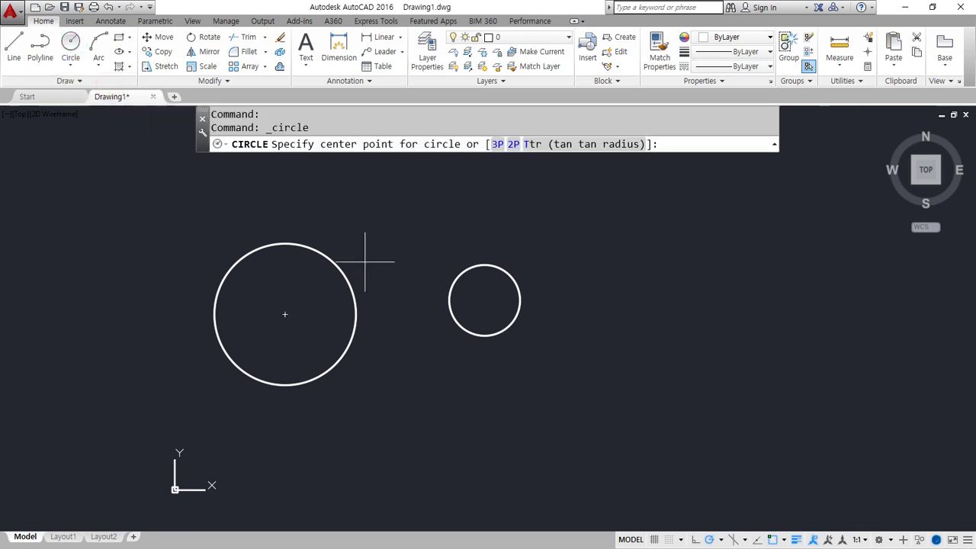
click(624, 291)
text(50)
key(Return)
Draw a circle of diameter 50 to the right of the other three with the Center, Diameter method
click(70, 65)
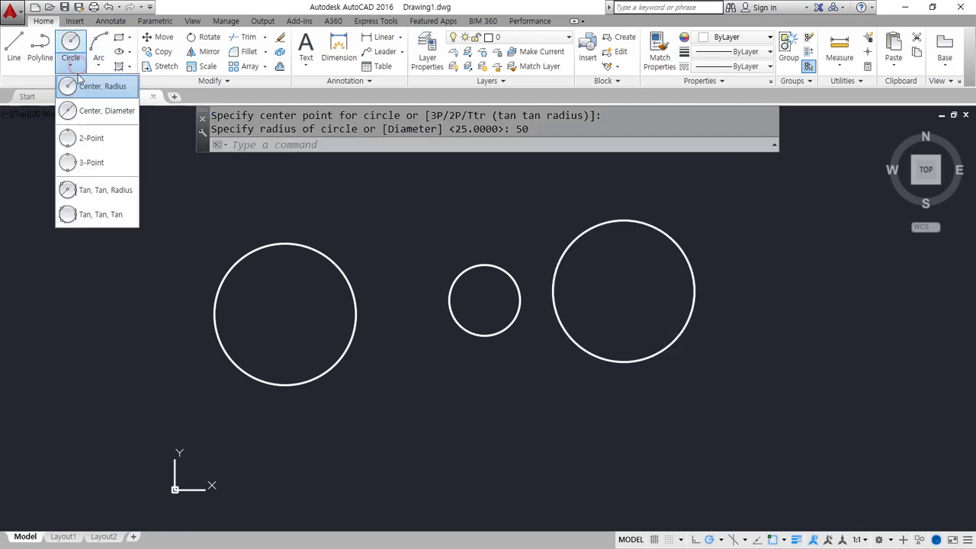
click(89, 111)
middle_drag(593, 261, 410, 265)
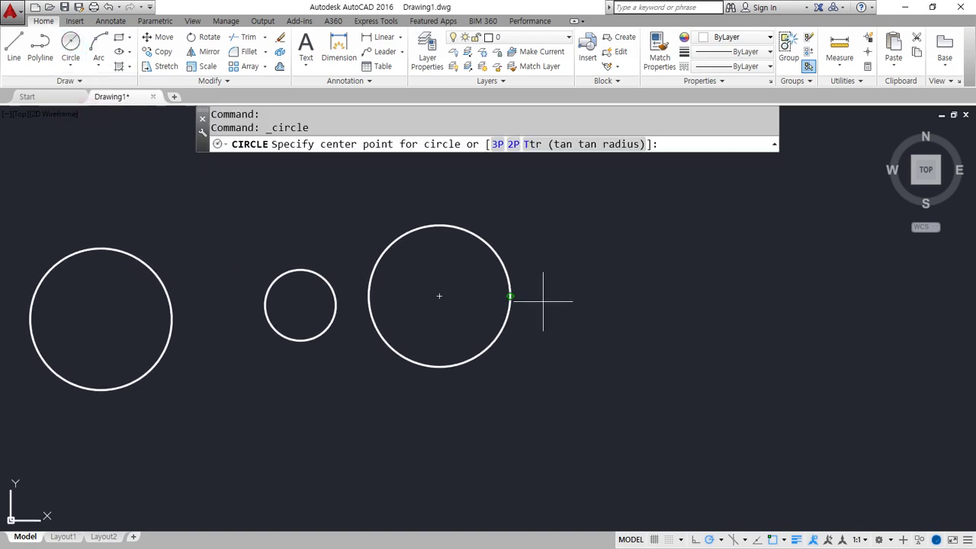
click(660, 302)
text(50)
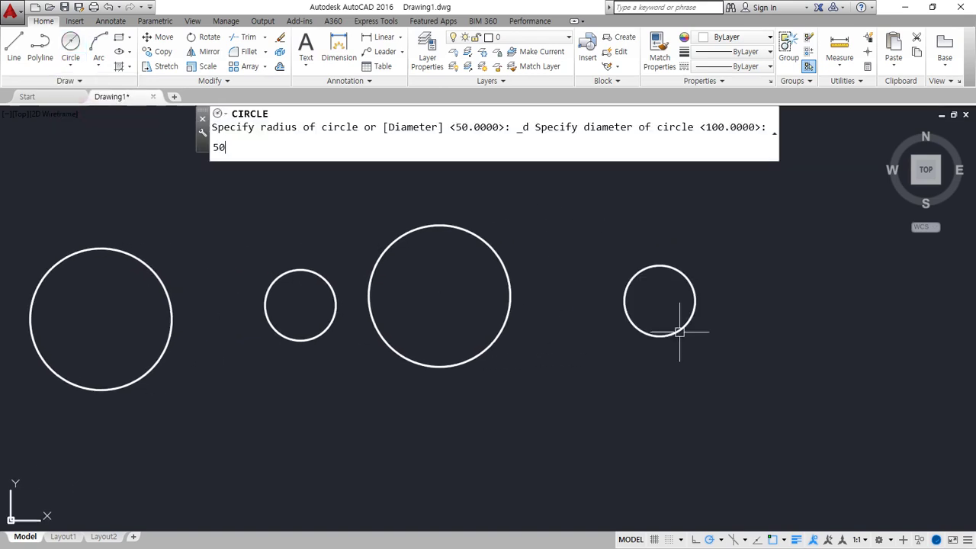
key(Return)
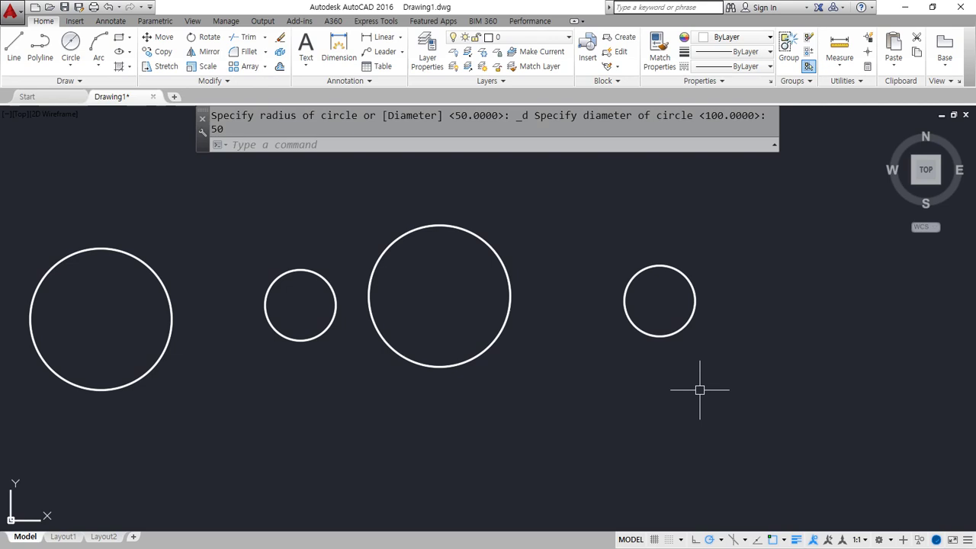
Erase all four circles and zoom the view to All
click(70, 65)
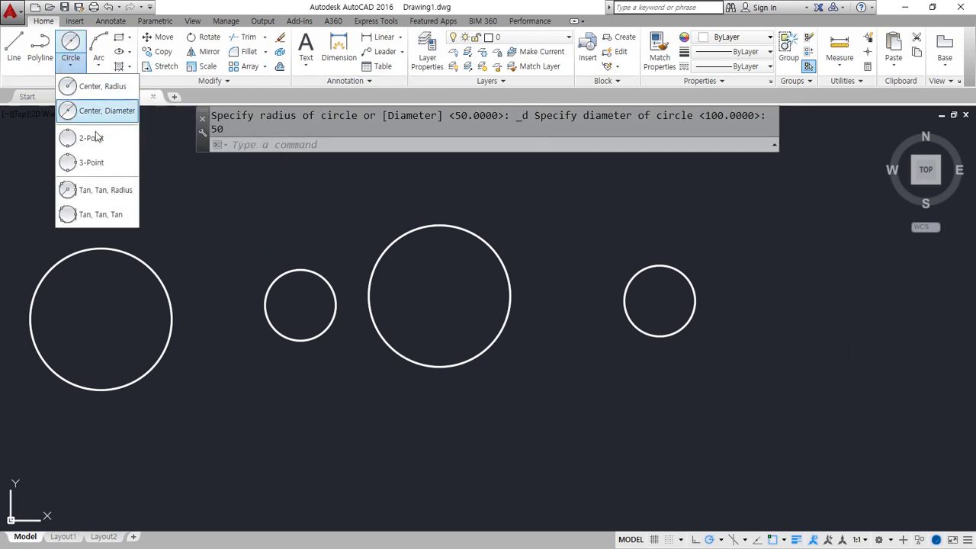
scroll(588, 333, down, 2)
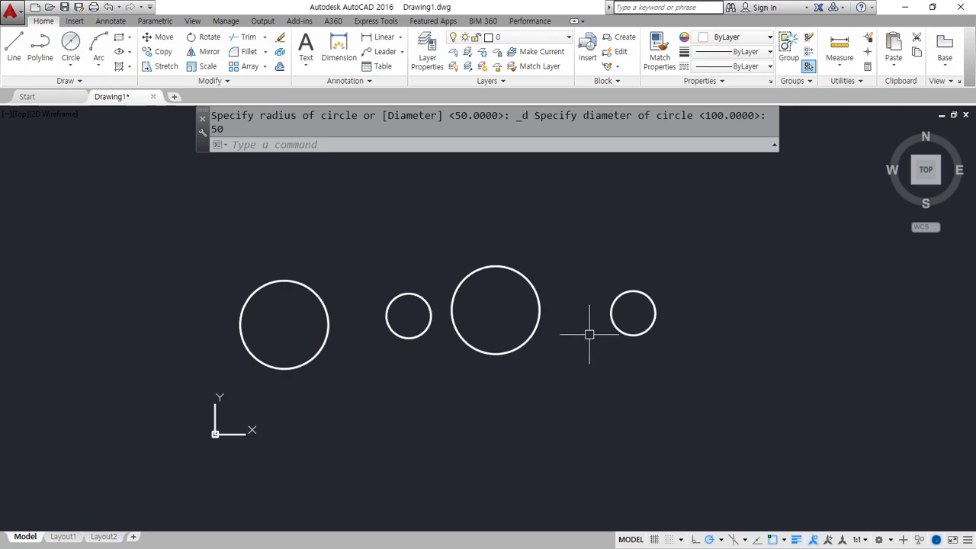
click(709, 382)
click(268, 219)
text(e)
key(Return)
text(z)
key(Return)
text(a)
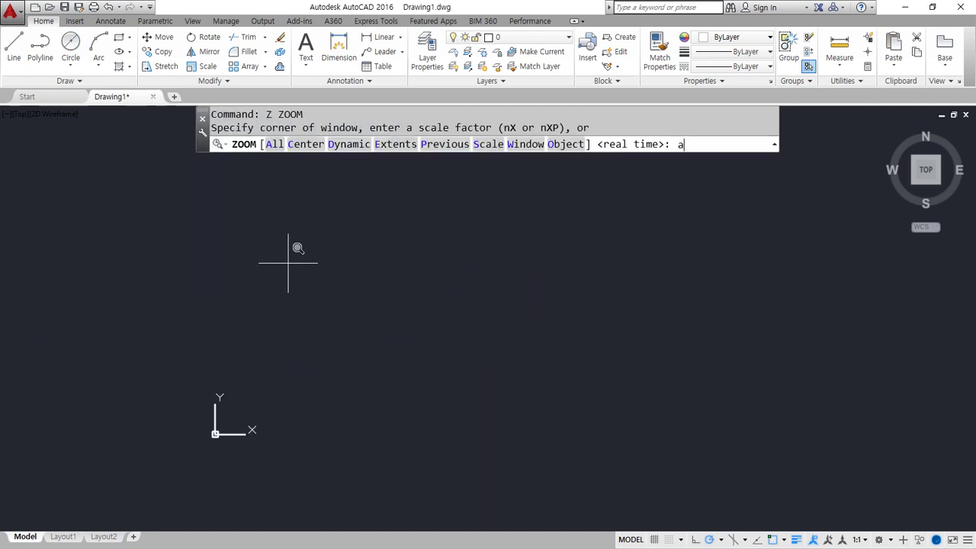
key(Return)
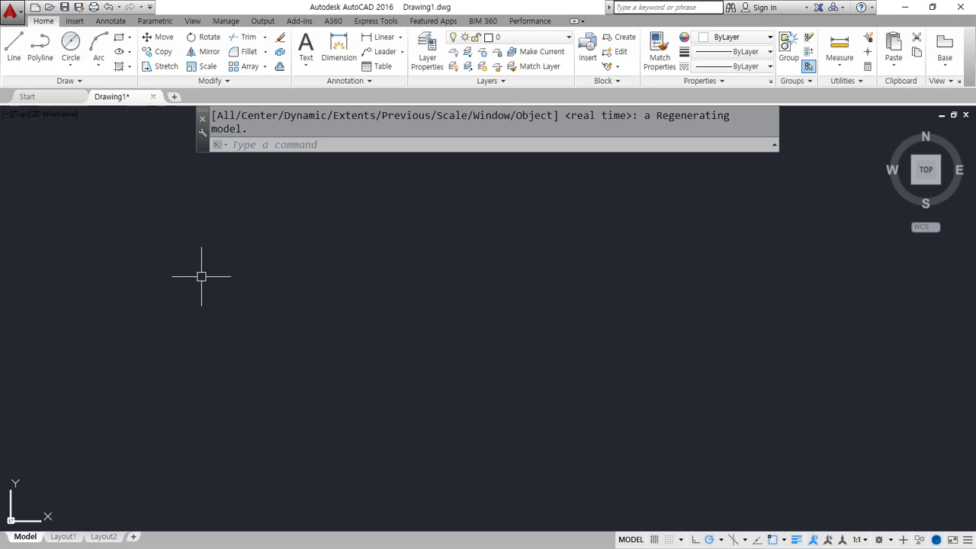
Draw a circle with a radius of 50 in the empty drawing
text(c)
key(Return)
click(240, 303)
text(50)
key(Return)
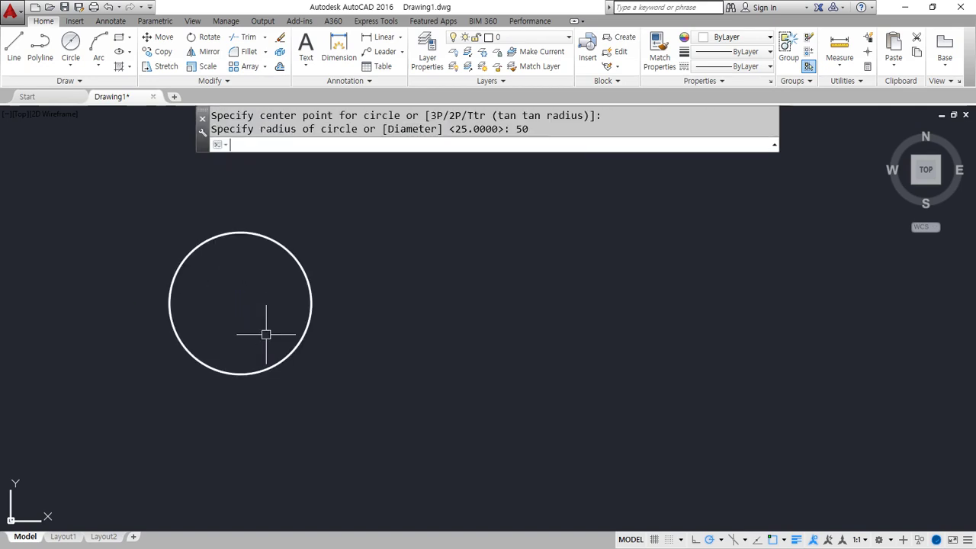
Draw a second circle with a radius of 35 to the right of the first one
text(c)
key(Return)
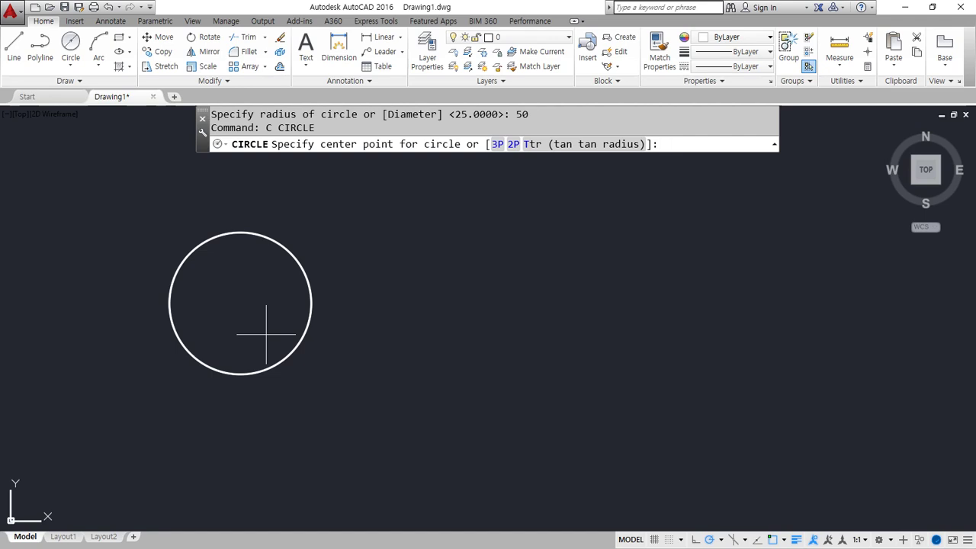
click(429, 308)
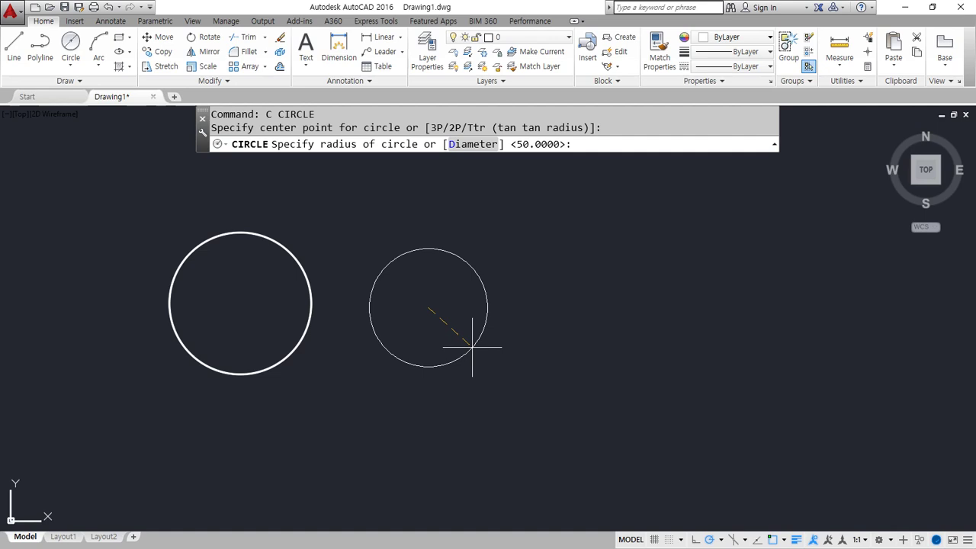
text(35)
key(Return)
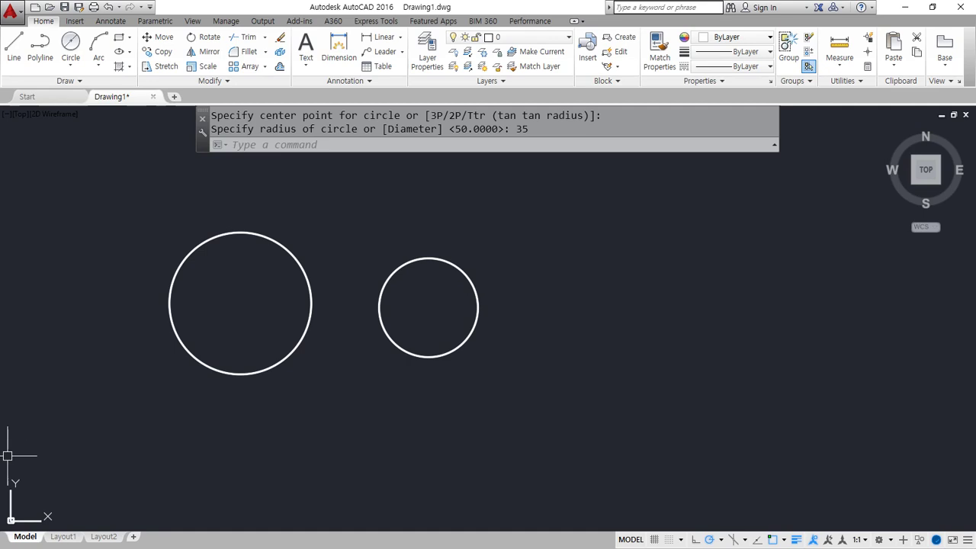
Switch to the Notepad notes and write 77/2 on the line below the tan, tan, tan entry
key(alt+Tab)
scroll(421, 323, down, 1)
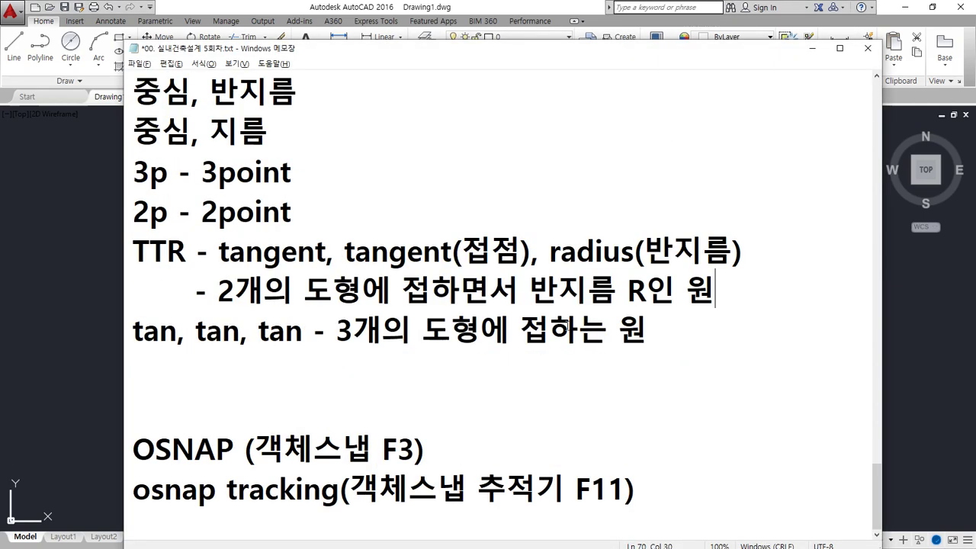
click(546, 373)
text(77/2)
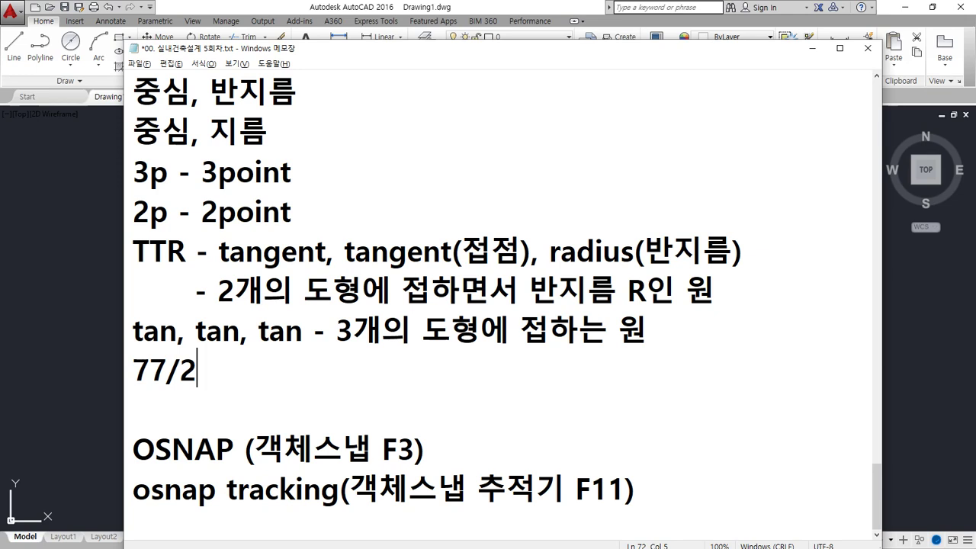
Switch back to AutoCAD and draw a third circle to the right of the others, entering its radius as 77/2
click(74, 256)
text(c)
key(Return)
click(576, 306)
text(77/2)
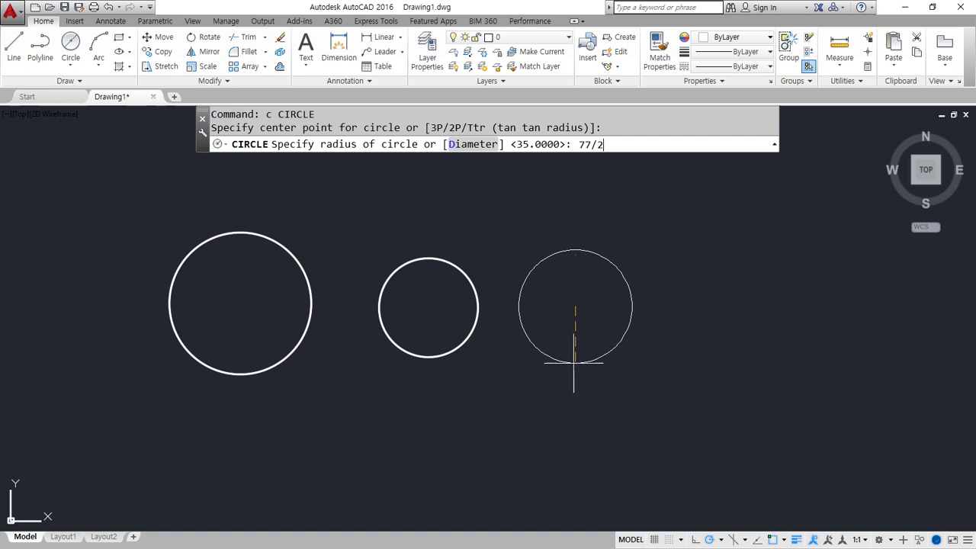
key(Return)
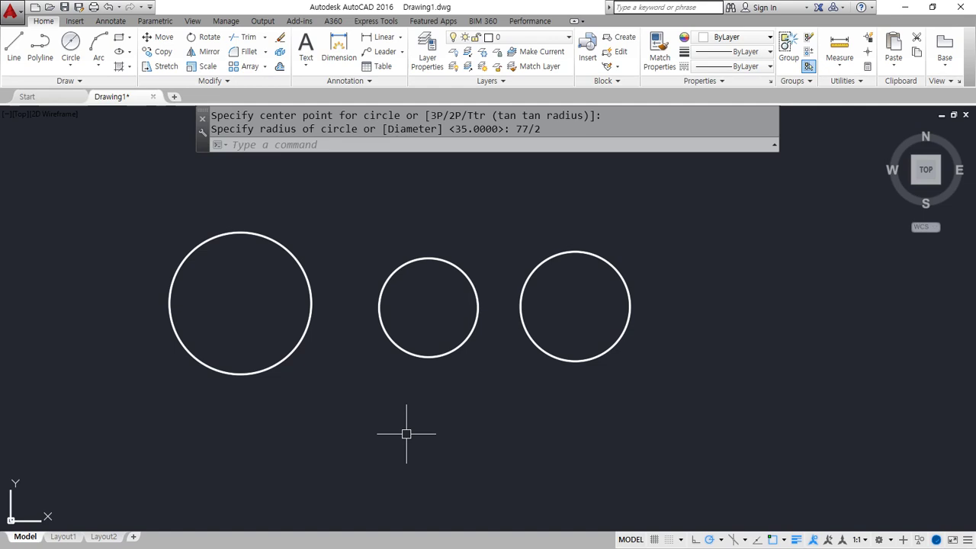
Switch to the Notepad notes and add a line reading 77.5 below 77/2
key(alt+Tab)
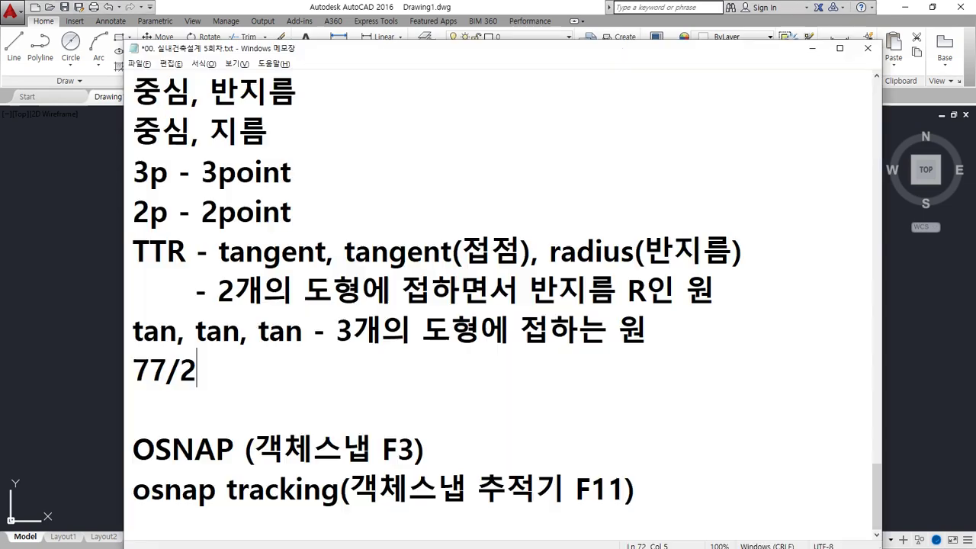
key(Return)
text(77.5)
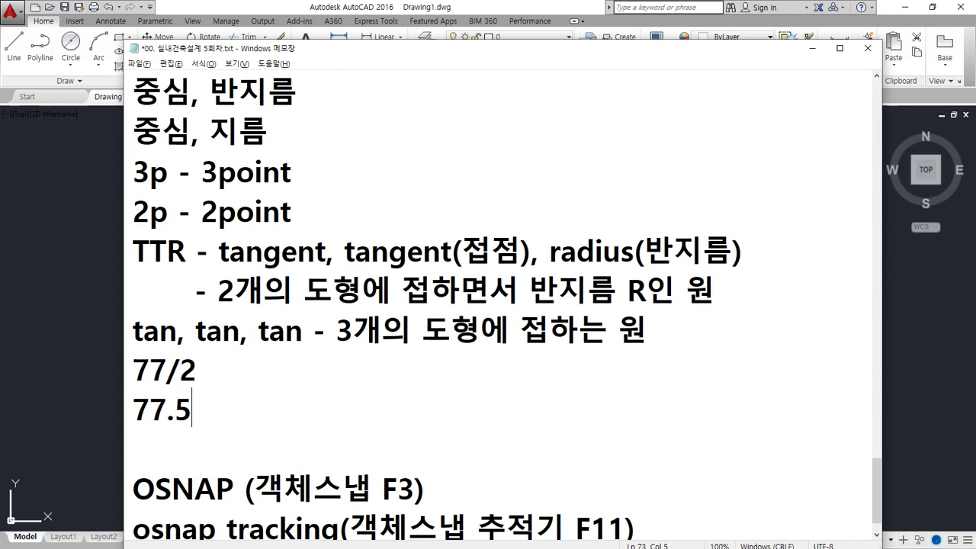
Extend the 77/2 line of the notes with the remark "- + - * 안됨 정수 나눗셈만 허용"
key(Up)
text(-)
text(+)
text( - )
text(* 안ㄷ)
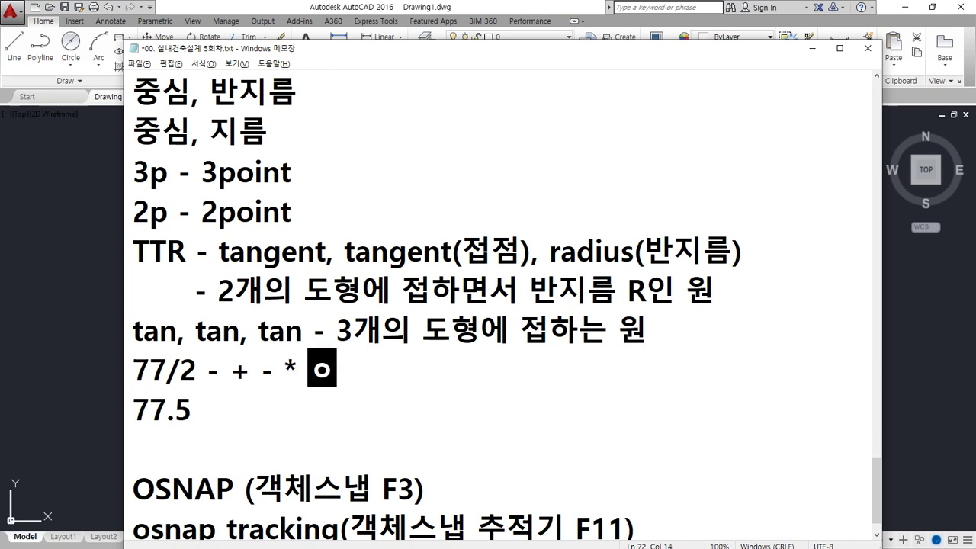
text(ㅚㅁ)
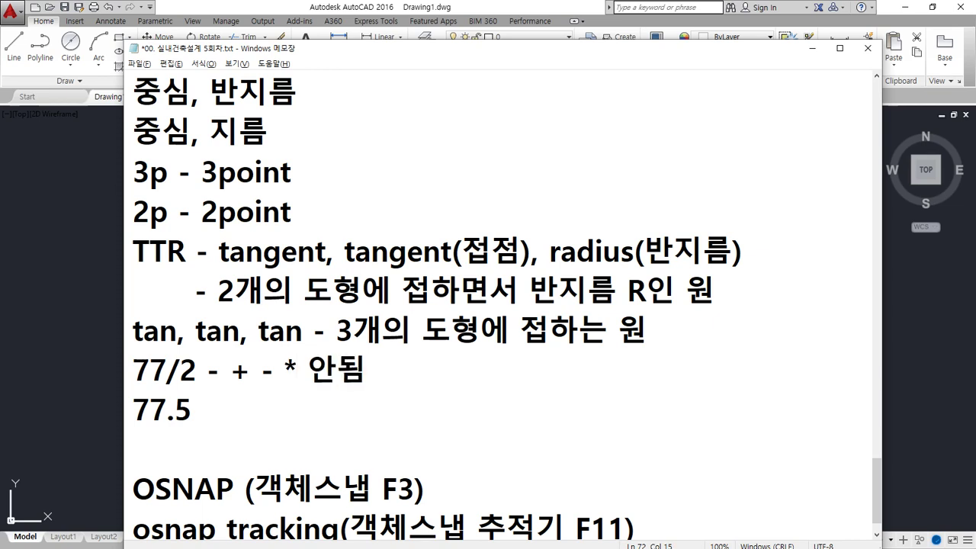
text( 정수)
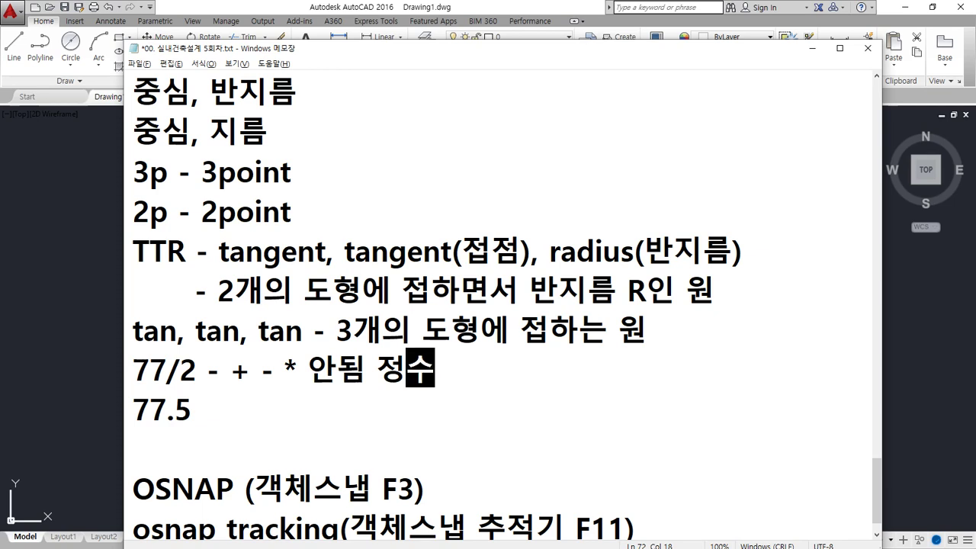
text( 나눗)
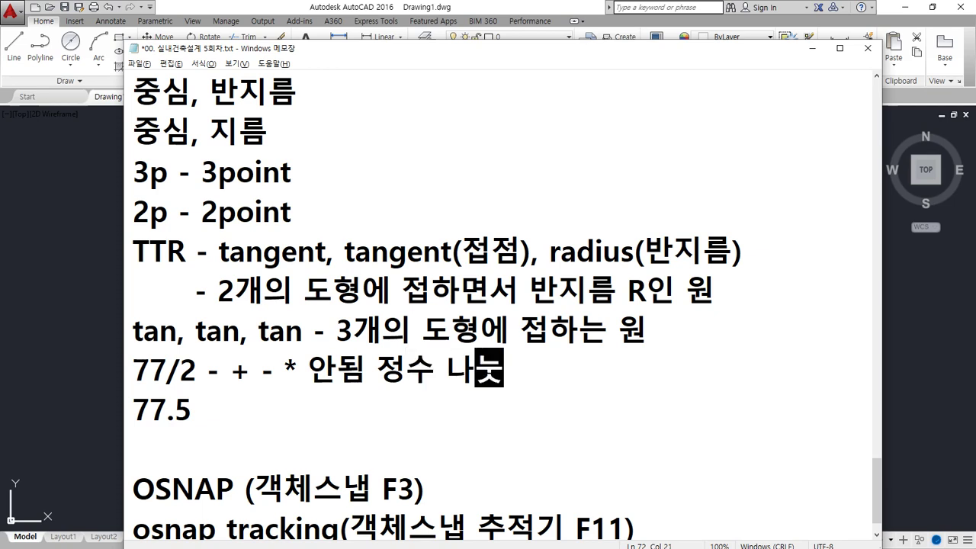
text(셈만 허용)
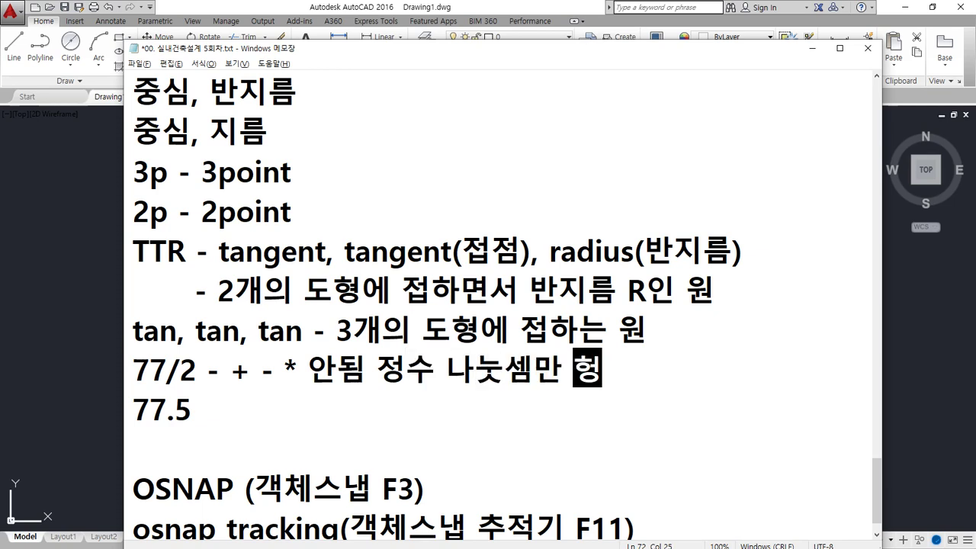
Break the 77/2 remark so that "정수 나눗셈만 허용" stands on its own line
key(Left)
key(Left)
key(Left)
key(Left)
key(Left)
key(Left)
key(Left)
key(Left)
key(Left)
key(Left)
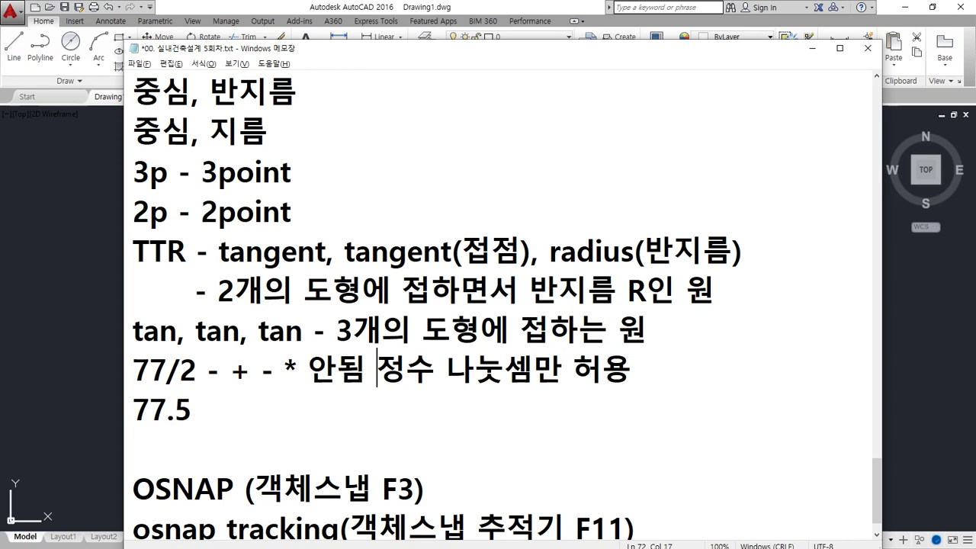
key(Return)
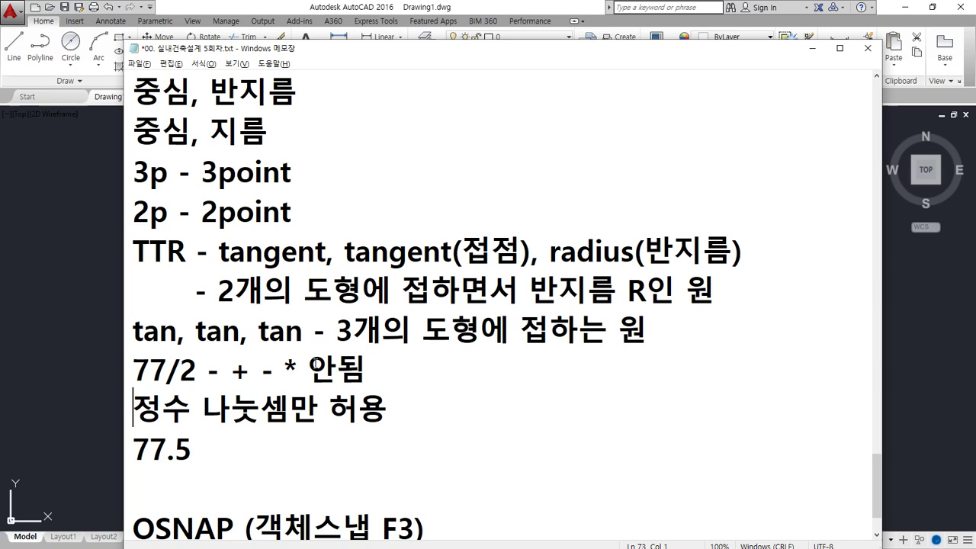
Add a line reading "정수, 실수" below the "정수 나눗셈만 허용" line
key(End)
key(Return)
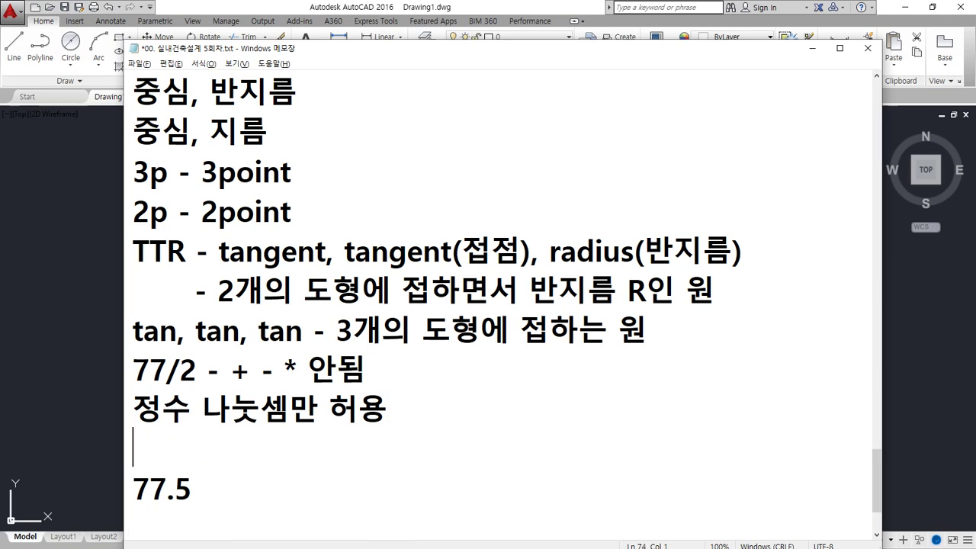
text(정수, 실수)
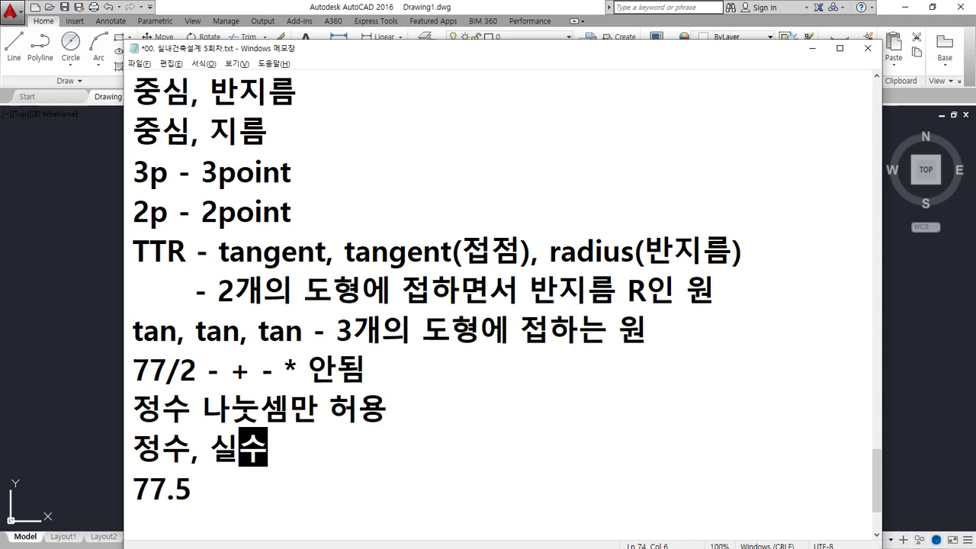
key(Right)
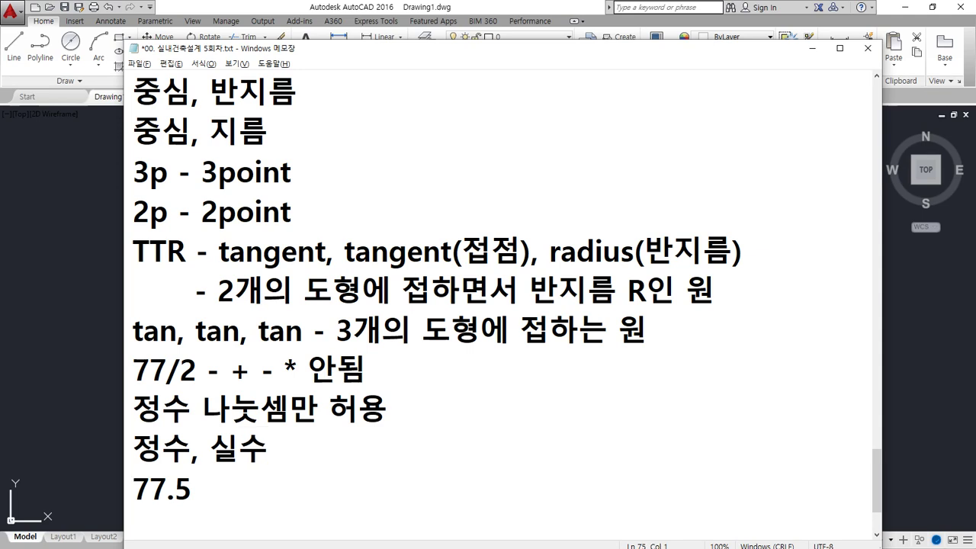
Insert two lines reading 77 and 77.0 directly above the 77.5 line
key(Return)
key(Up)
scroll(682, 213, down, 1)
text(77)
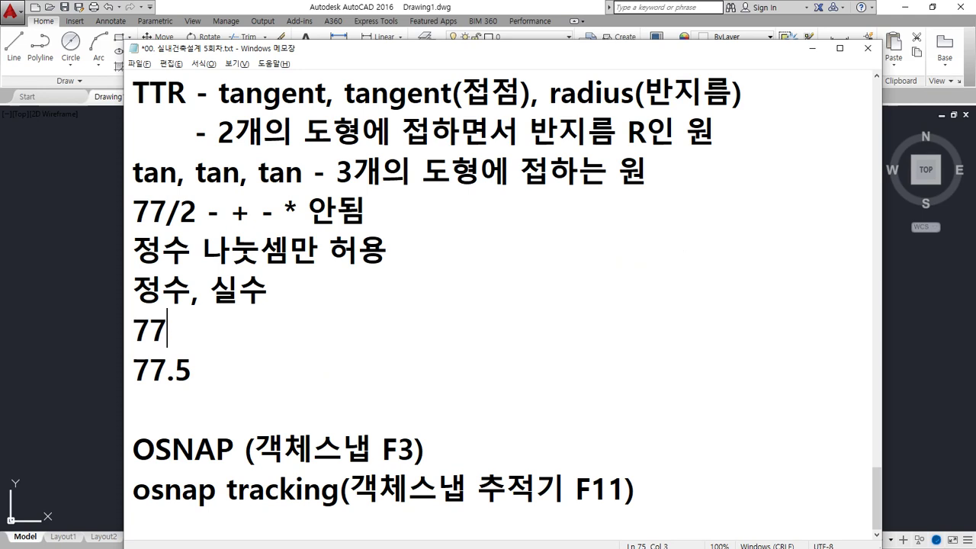
key(Return)
text(77.0)
key(Return)
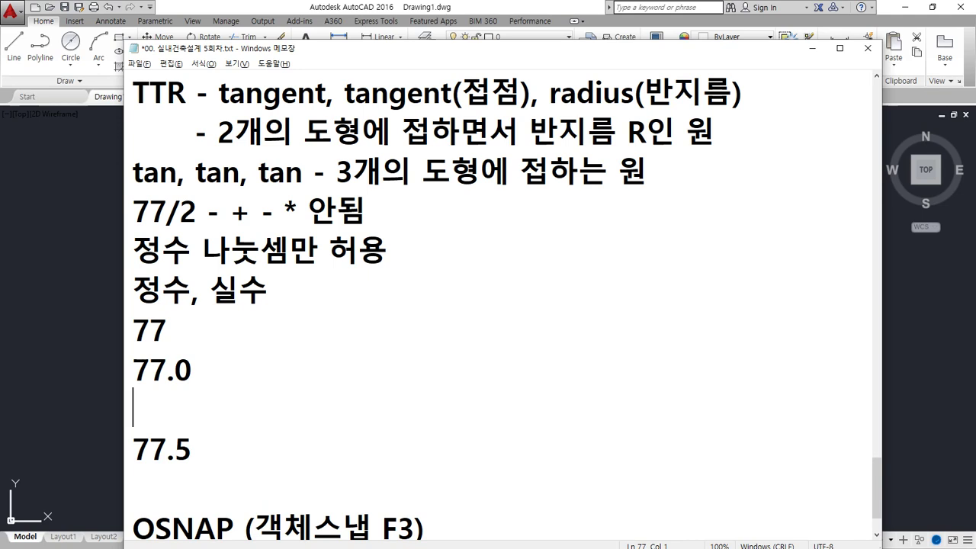
key(Delete)
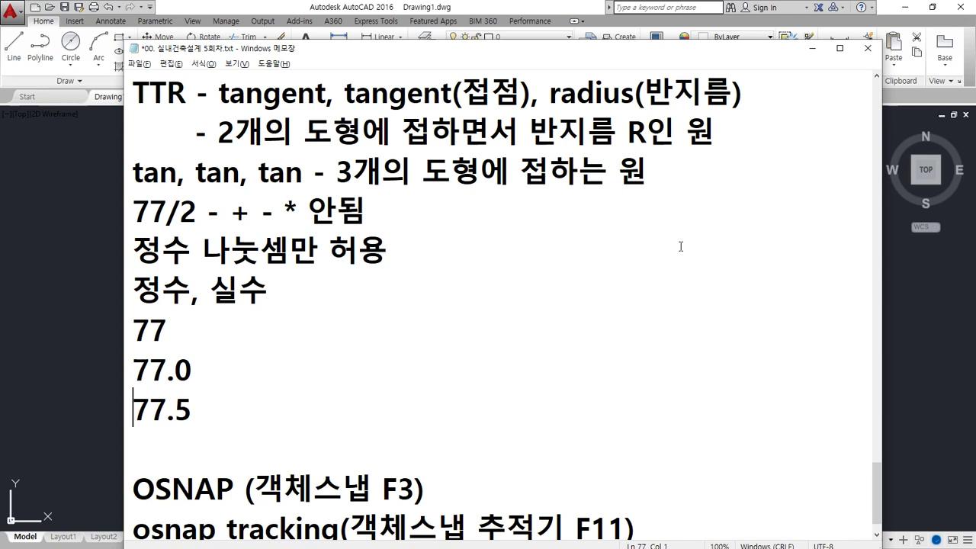
Extend the 77 line of the notes with the label "- 정수"
key(Up)
key(Up)
key(End)
text(-)
text(wj)
key(BackSpace)
key(BackSpace)
text(wjd)
key(BackSpace)
key(BackSpace)
key(BackSpace)
text(정수)
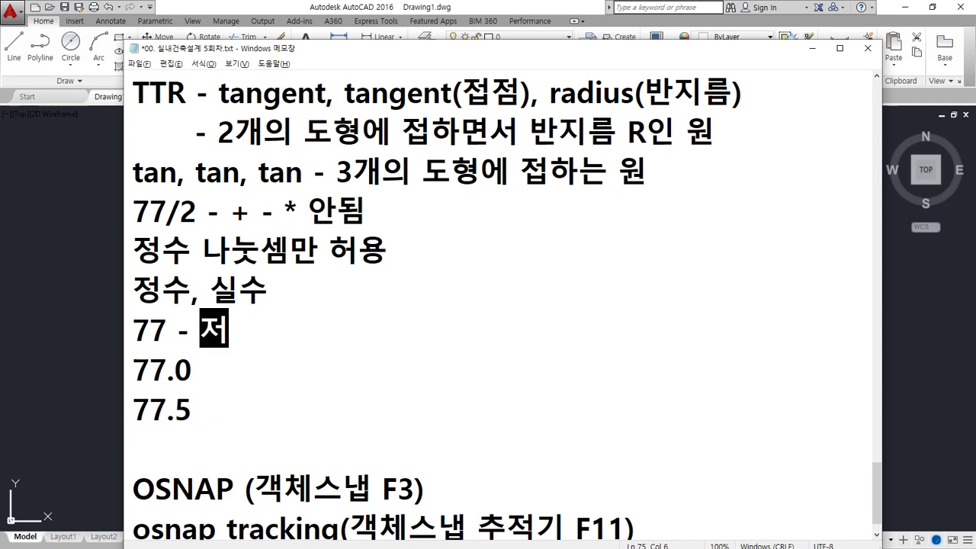
Extend both the 77.5 line and the 77.0 line with the label "- 실수"
key(Down)
key(Down)
text(- 실)
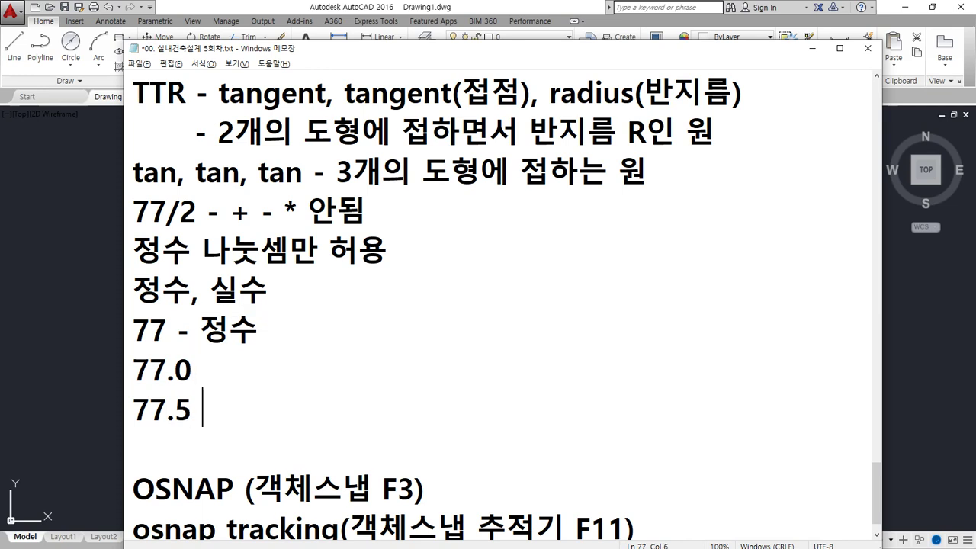
text(수)
key(Up)
text(-)
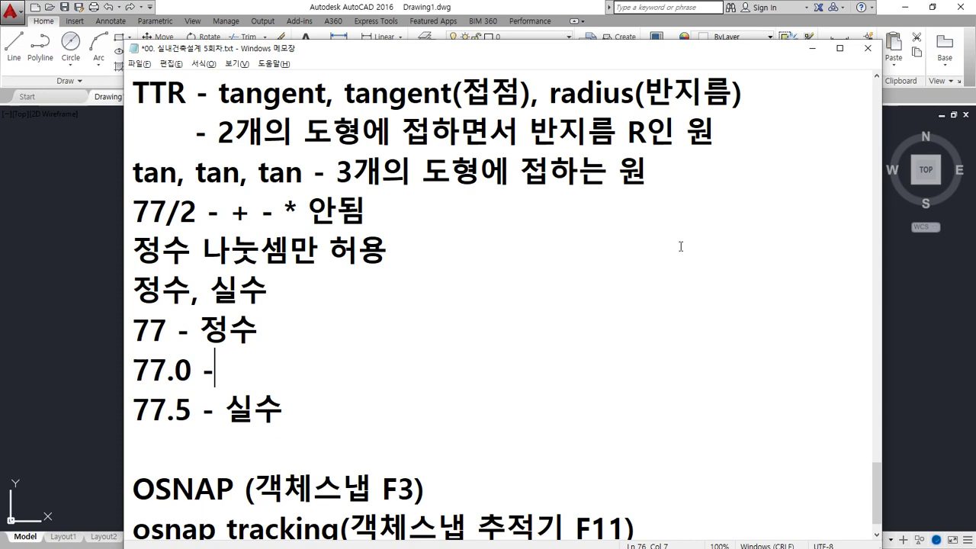
text(실수)
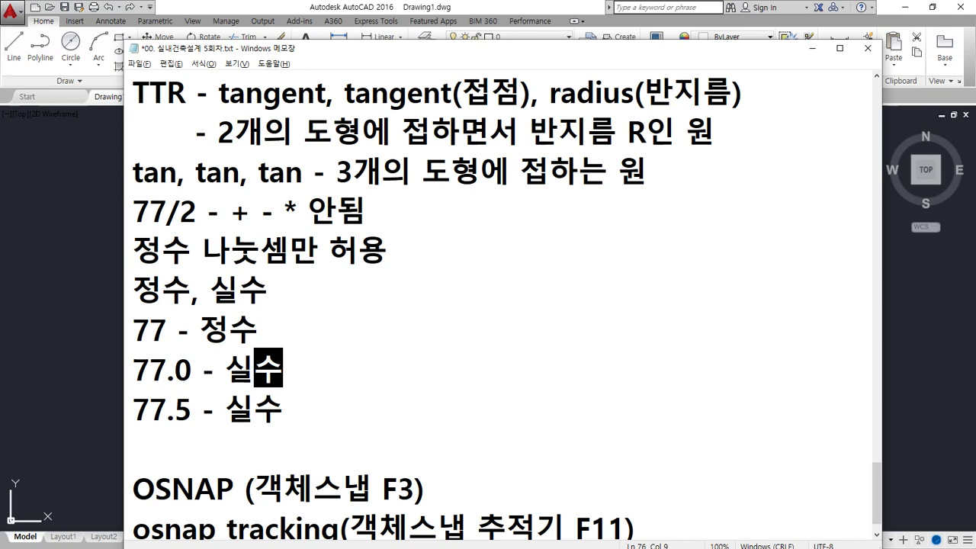
Append the expression "77.5/2 = 775/20" to the end of the 77.5 line
key(Down)
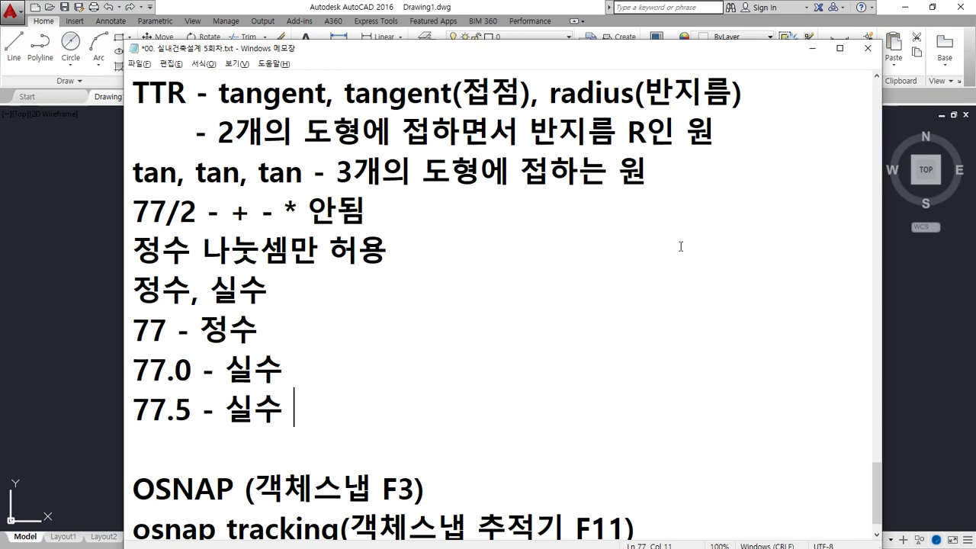
text(77)
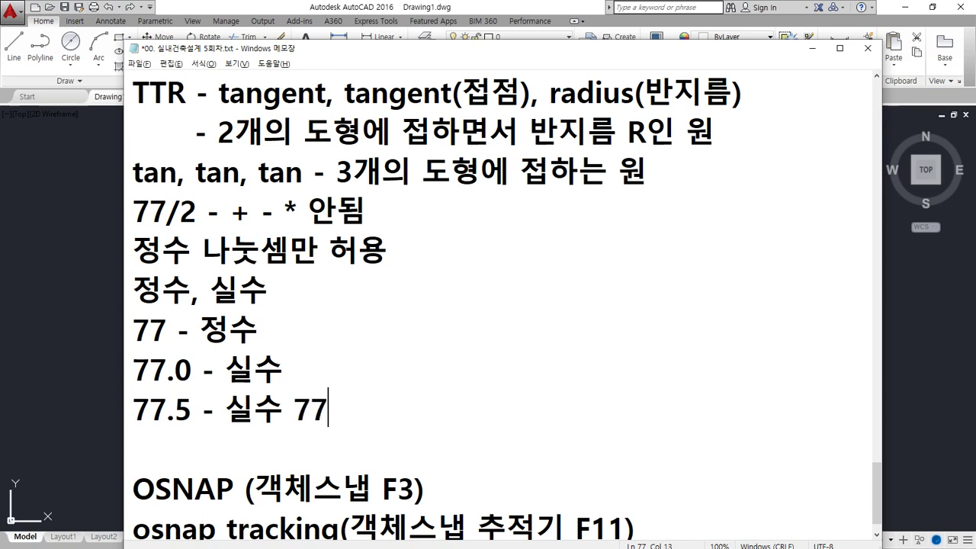
text(5/20)
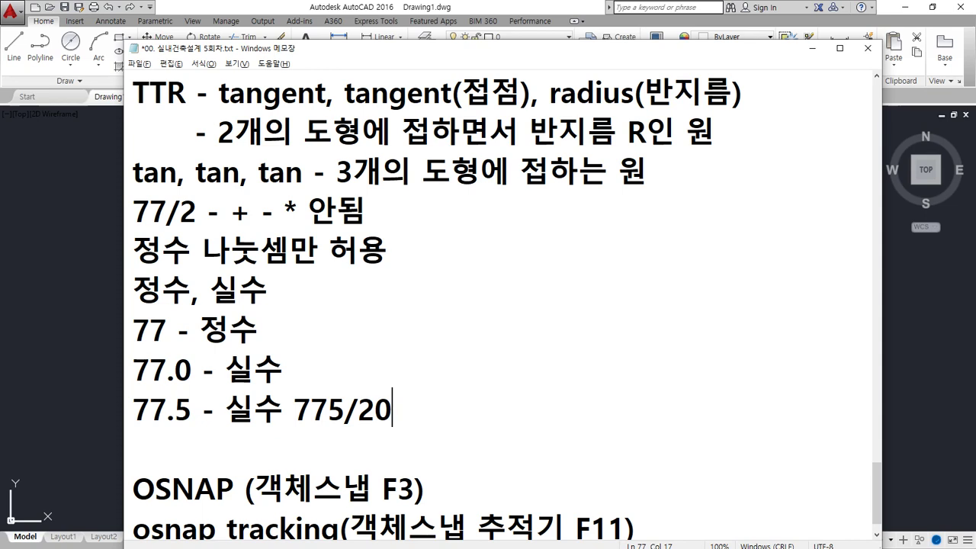
key(Left)
key(Left)
key(ctrl+Left)
text(77.5/2)
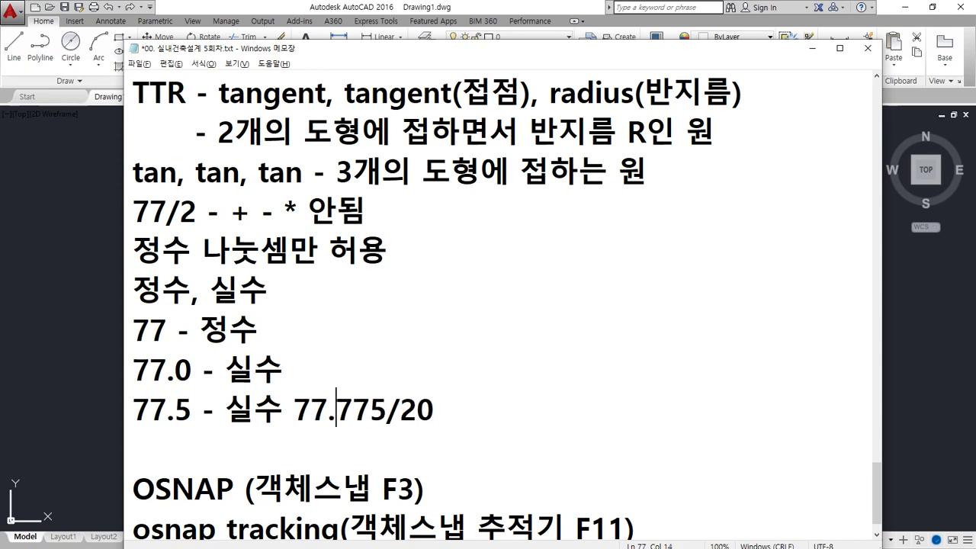
text( =)
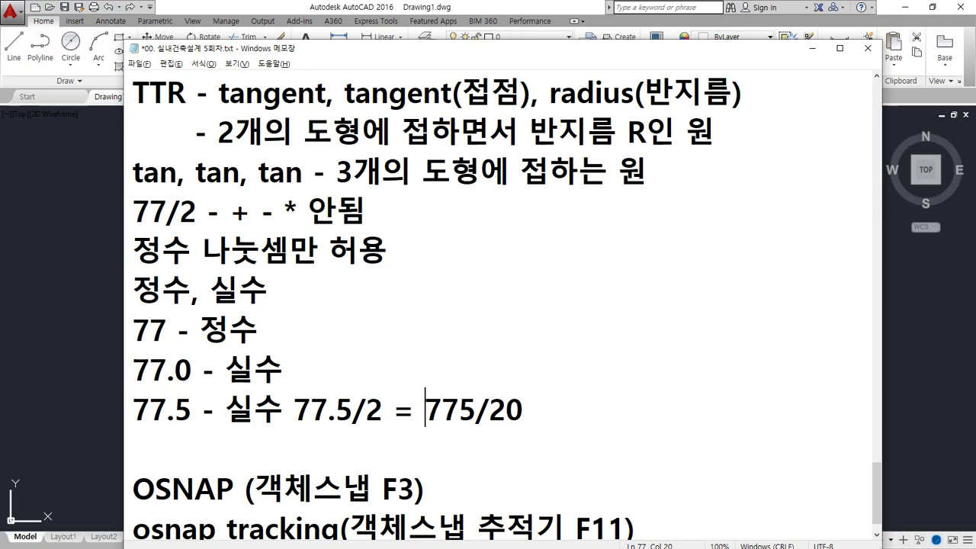
Switch to the Calculator and compute 77.5/2 and 775/20 to compare them
key(alt+Tab)
drag(484, 174, 475, 175)
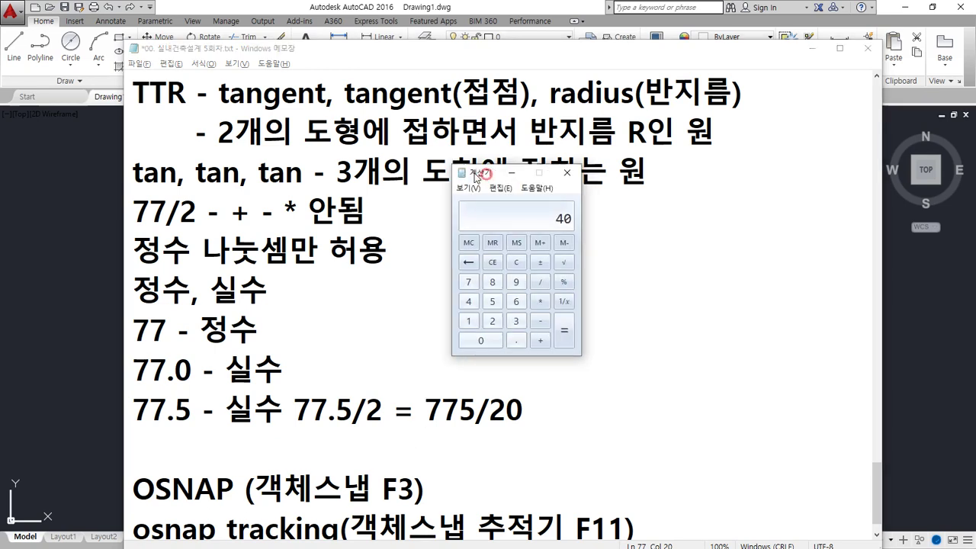
text(77.5)
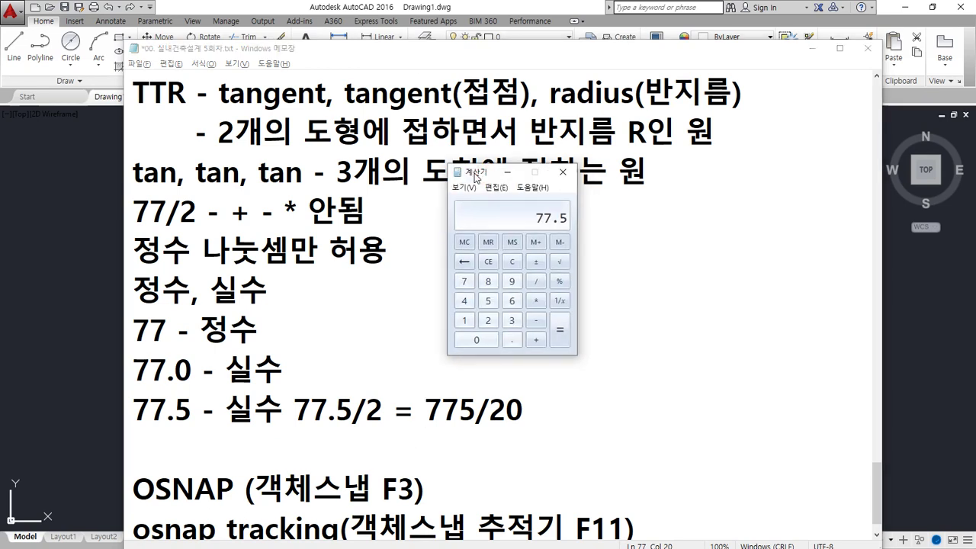
text(/2)
key(Return)
text(775/20)
key(Return)
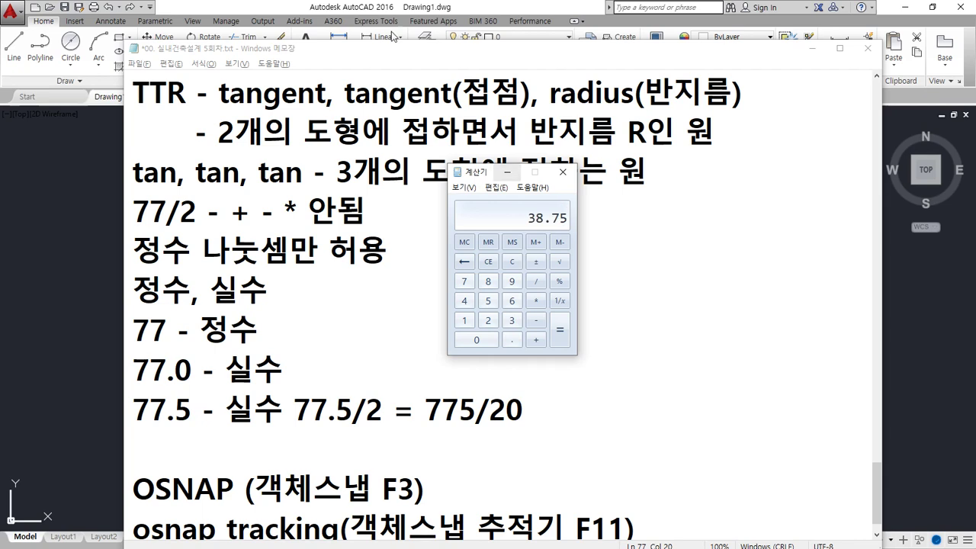
Switch to AutoCAD and draw a fourth circle to the right of the others, entering its radius as 775/20
click(311, 6)
middle_drag(698, 351, 546, 389)
text(c)
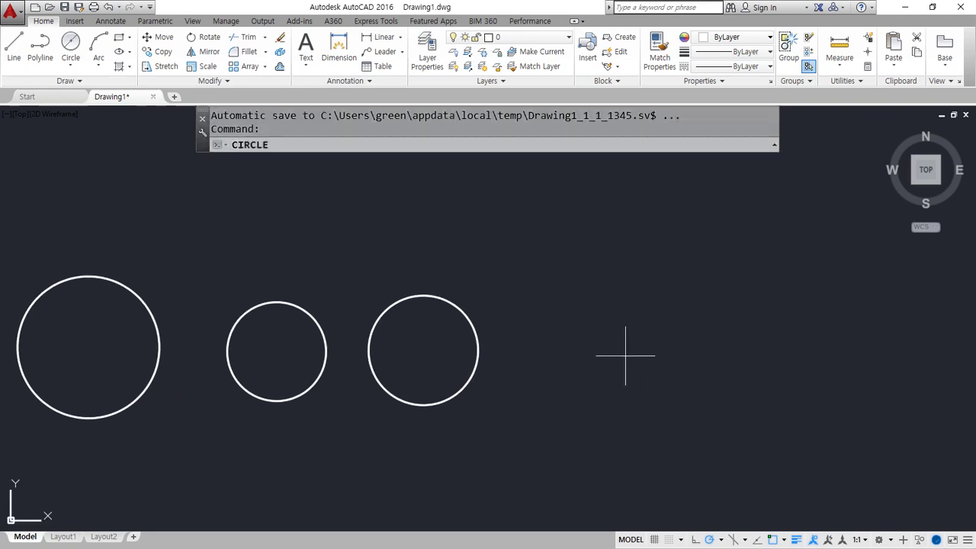
key(Return)
click(622, 337)
text(775)
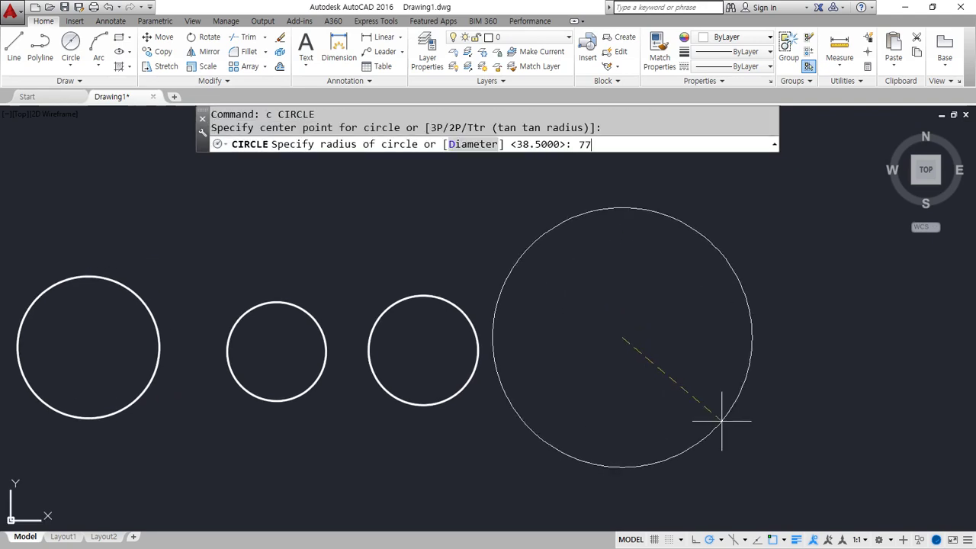
text(/20)
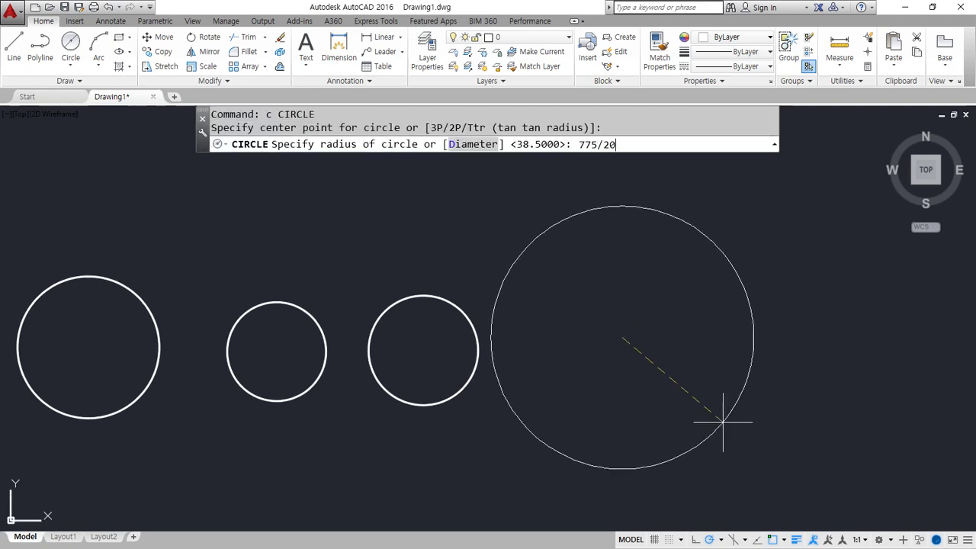
key(Return)
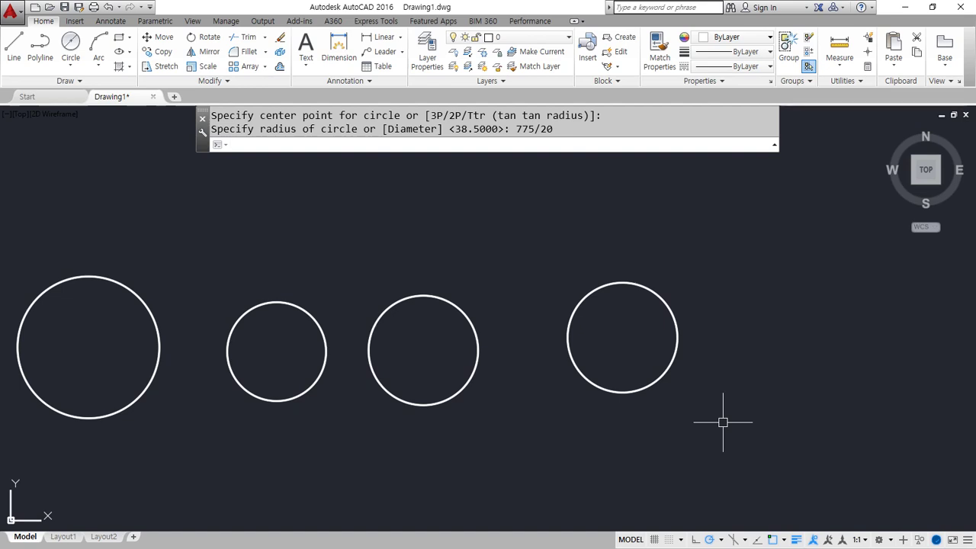
Switch to the Notepad notes and add a line reading "1인치 = 25.4mm" below the 77.5 line
key(alt+Tab)
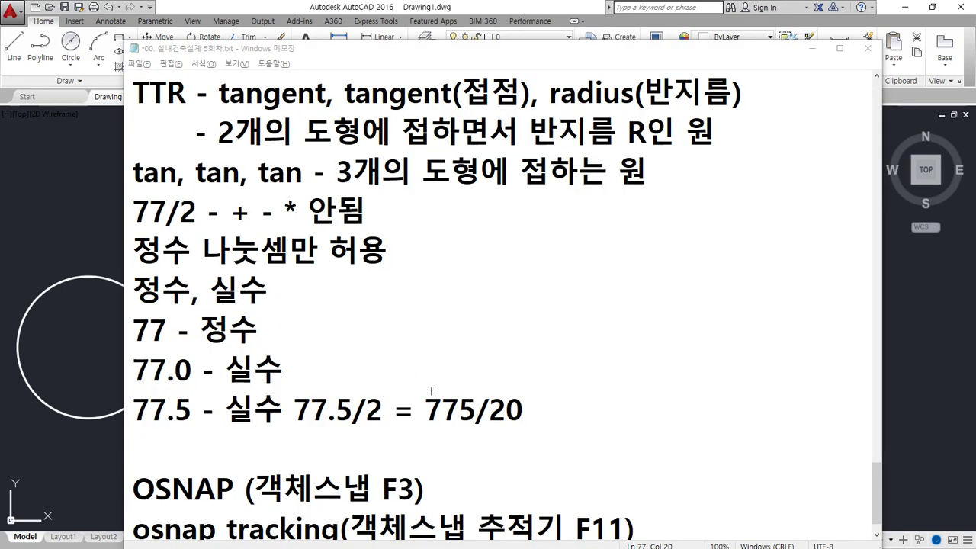
click(486, 443)
key(Return)
key(Up)
text(1)
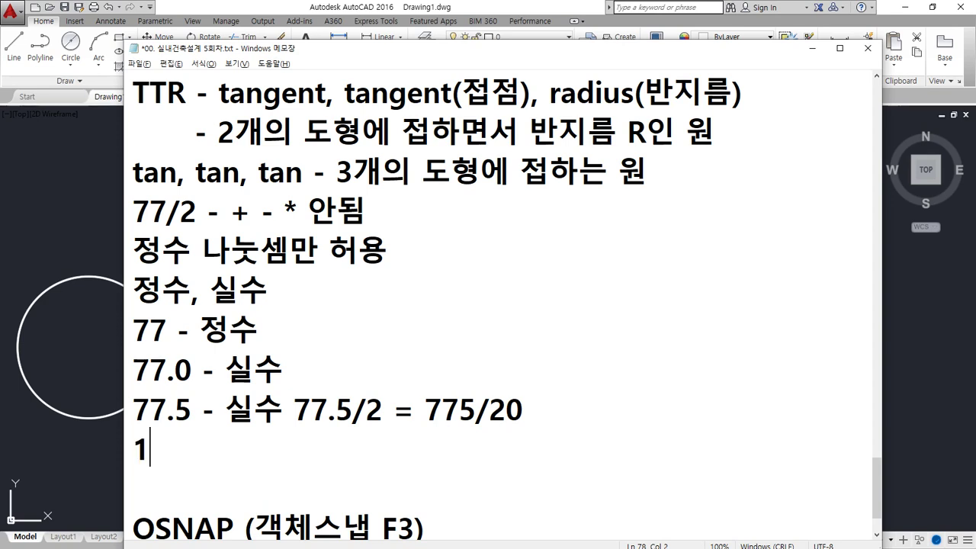
text(인치 = )
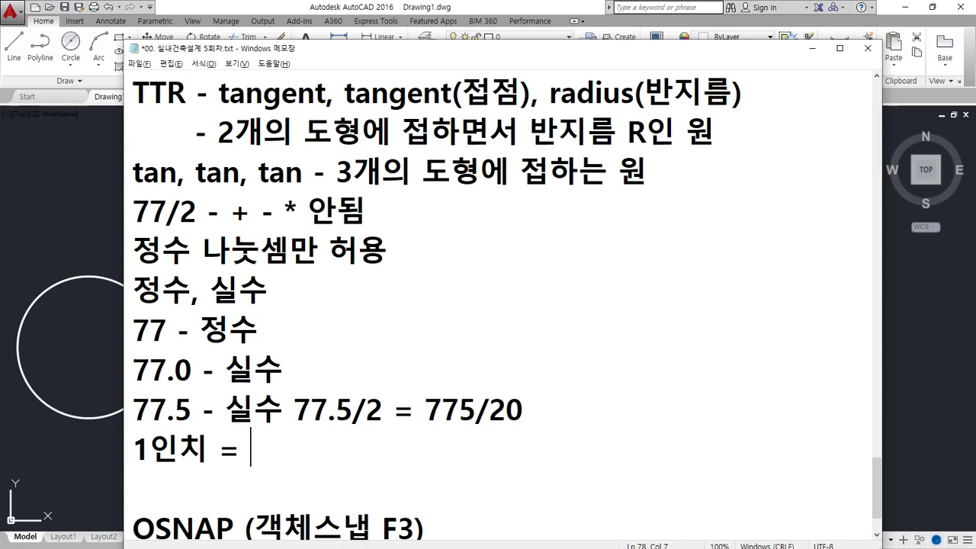
text(25.4mm)
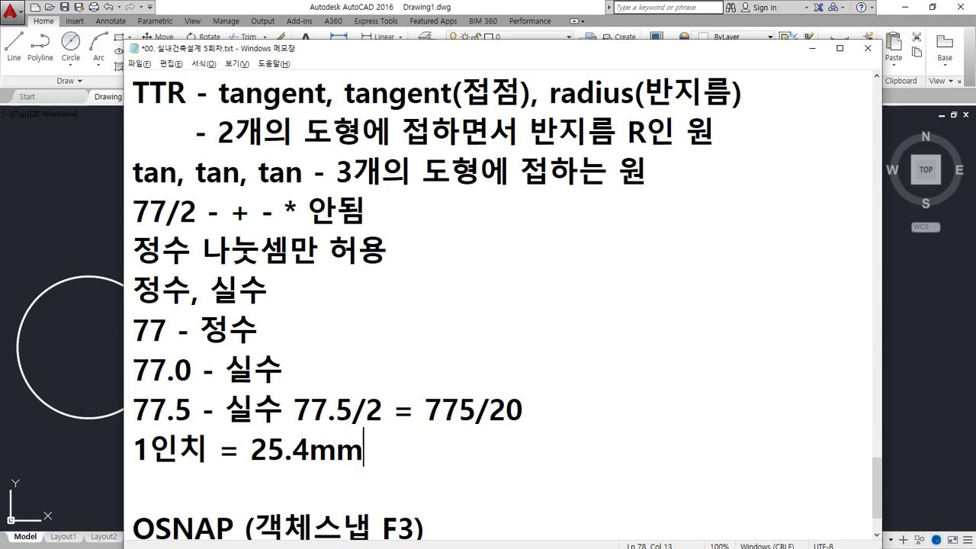
Add a line reading "1mm = 1/25.4" below the inch conversion
key(Return)
text(1)
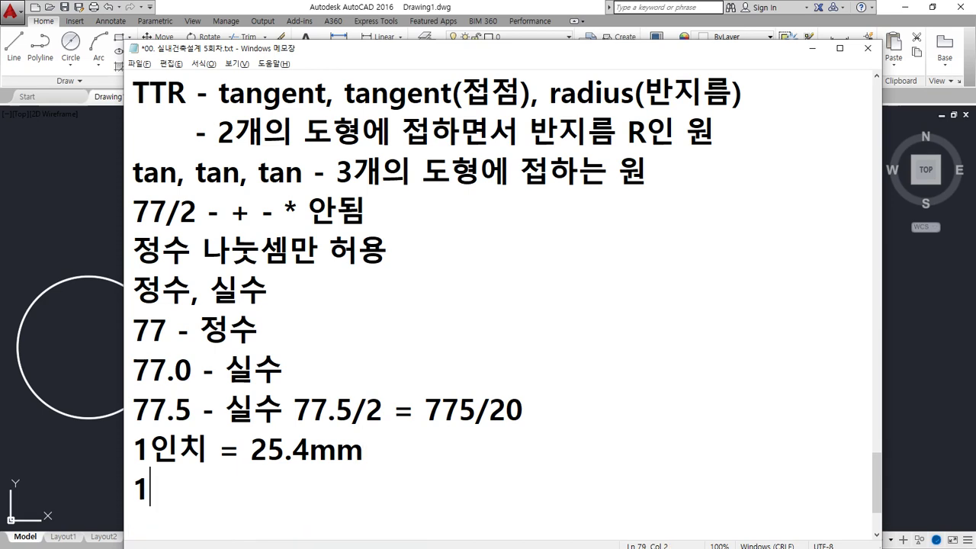
text(mm = )
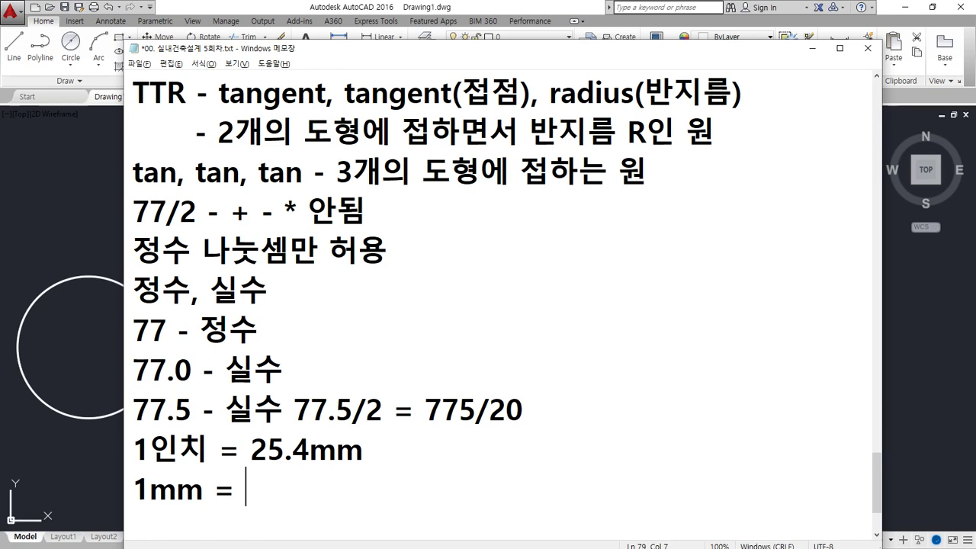
text(1/)
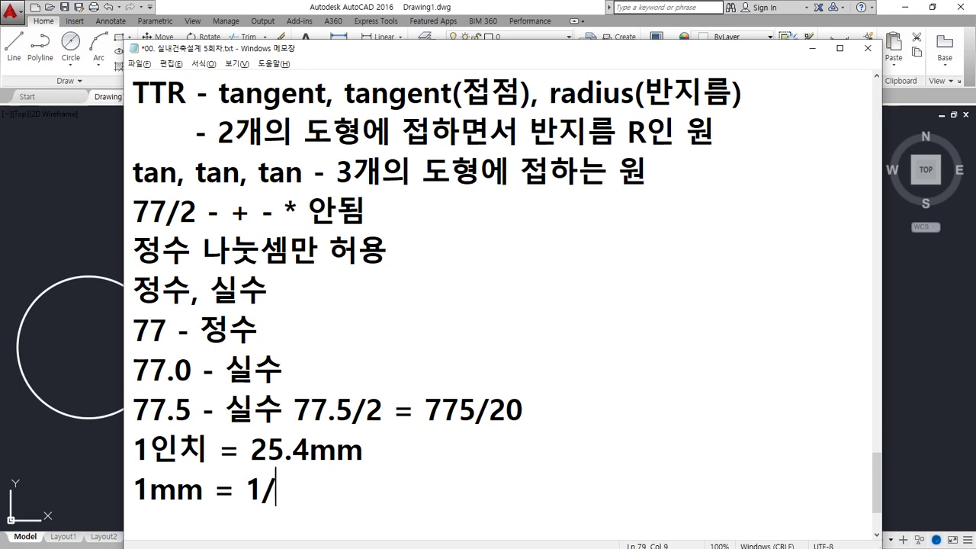
text(25.4)
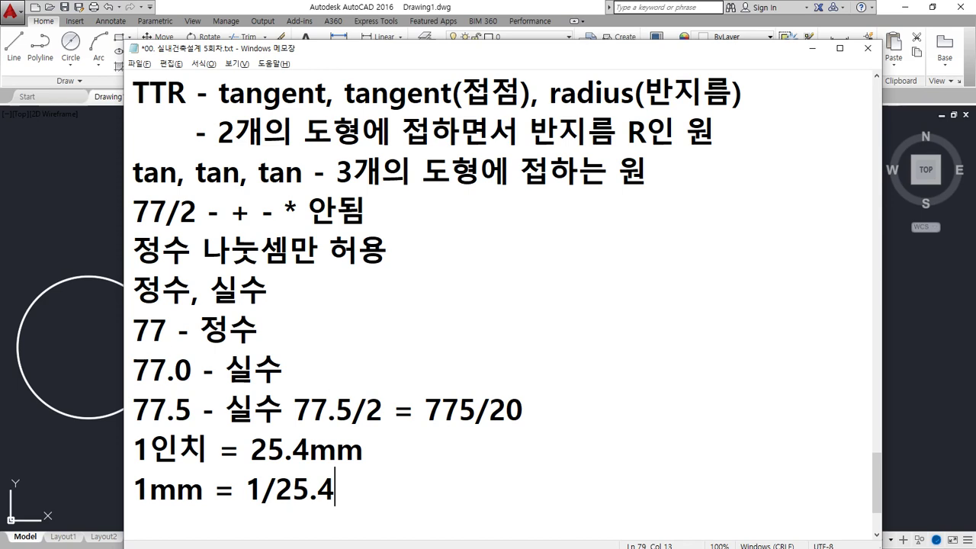
Switch to the Calculator, compute 10/254 and 1/25.4 to compare them, and return to AutoCAD
key(alt+Tab)
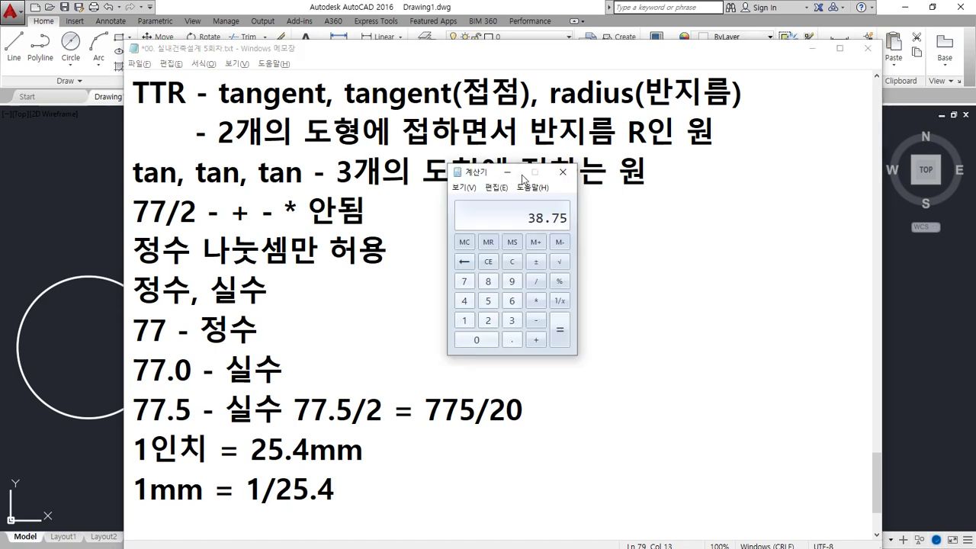
text(10/)
text(254)
key(Return)
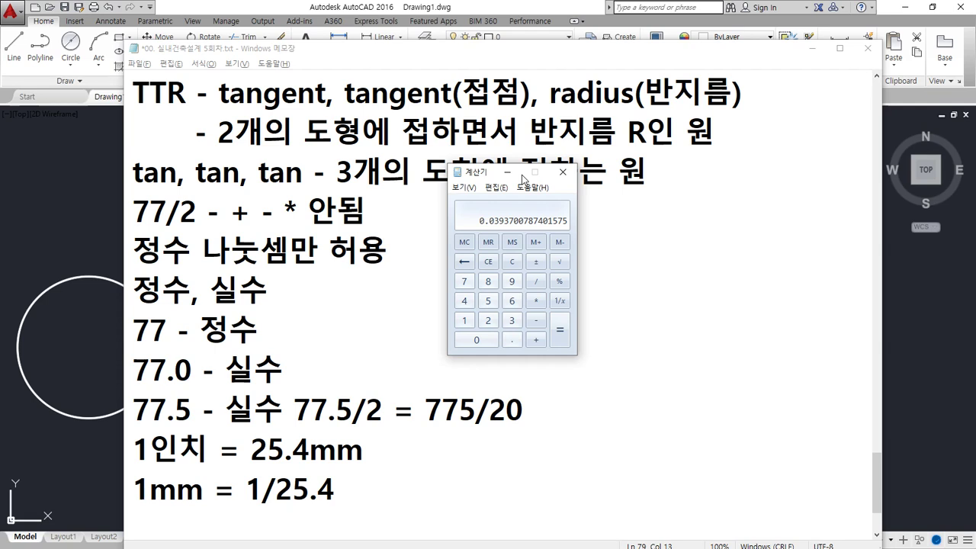
text(1/25.4)
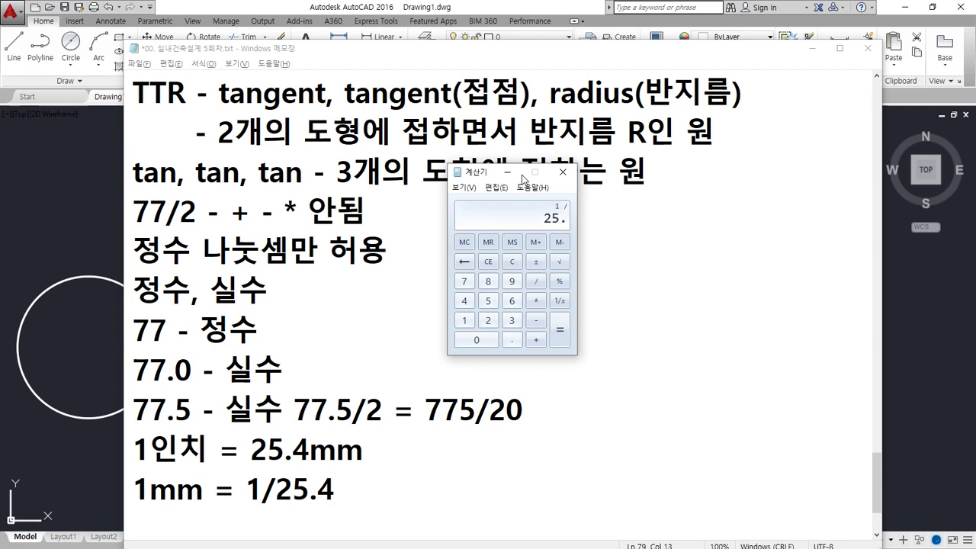
key(Return)
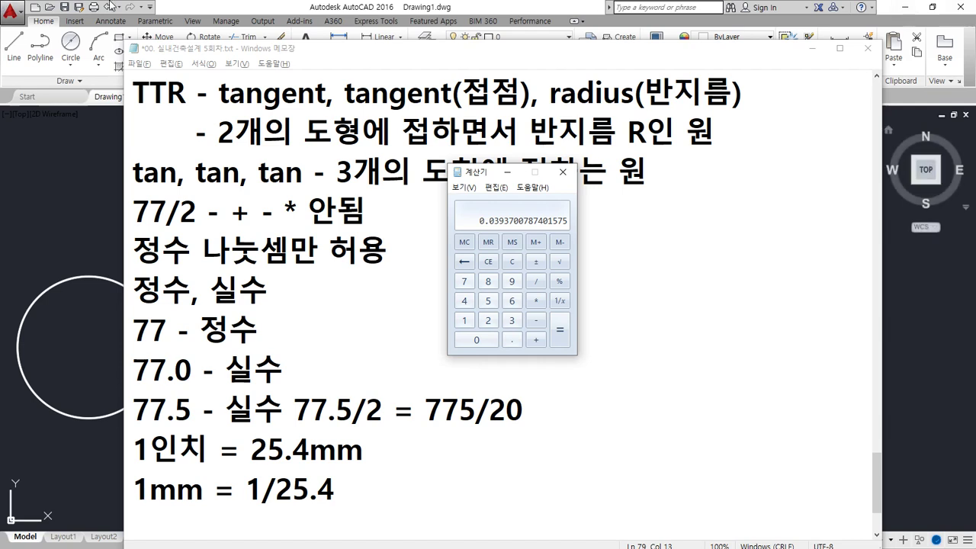
click(236, 6)
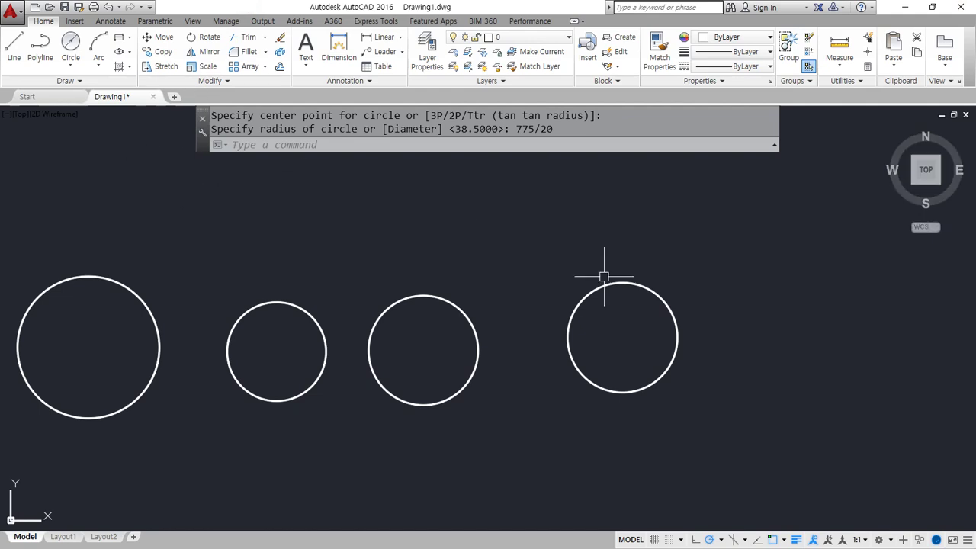
text(c)
key(Return)
key(ctrl+2)
mouse_move(514, 162)
mouse_down()
mouse_move(478, 151)
mouse_move(524, 145)
mouse_move(515, 162)
mouse_up()
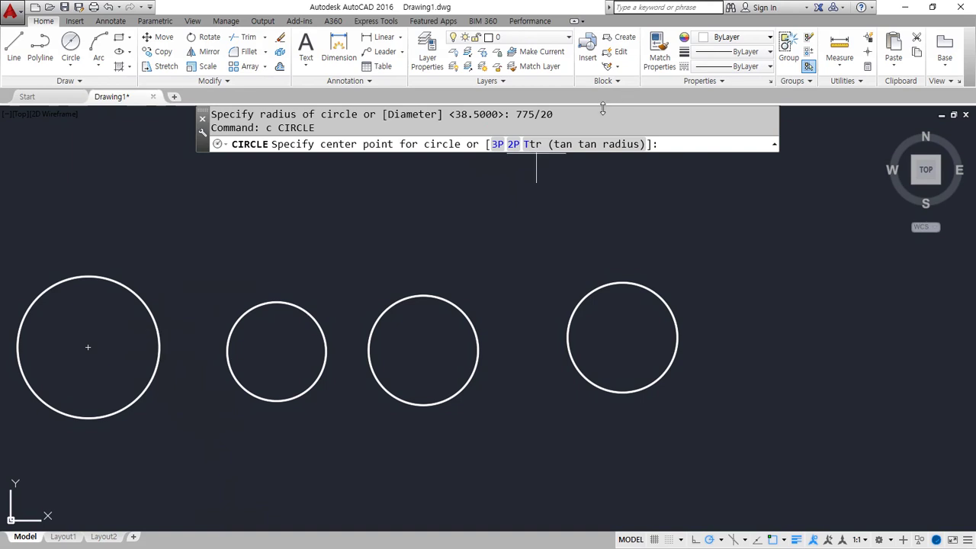
click(499, 145)
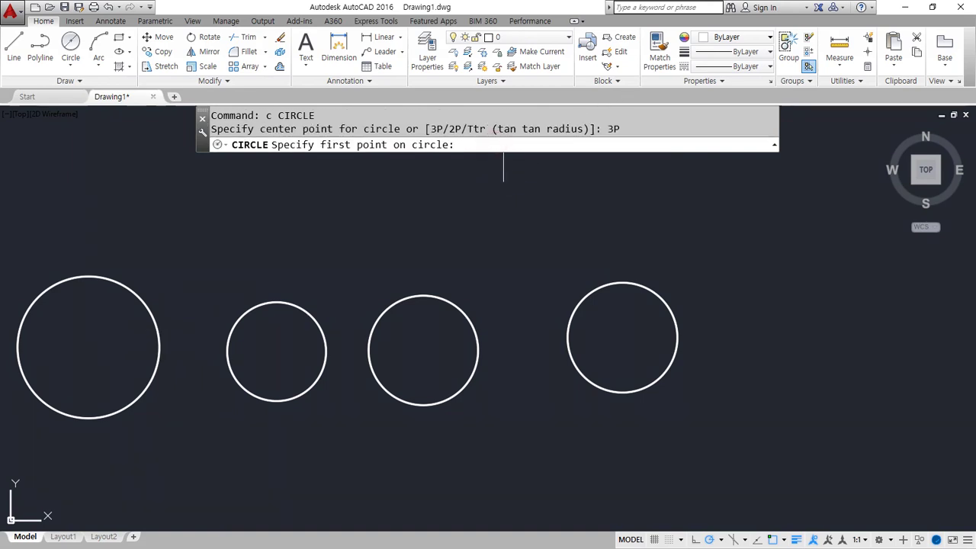
click(516, 228)
click(399, 262)
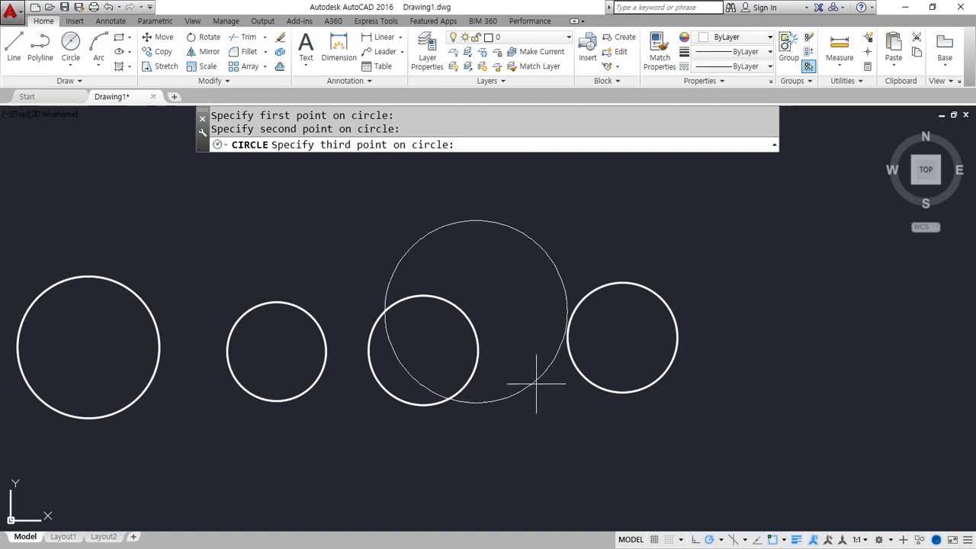
key(Escape)
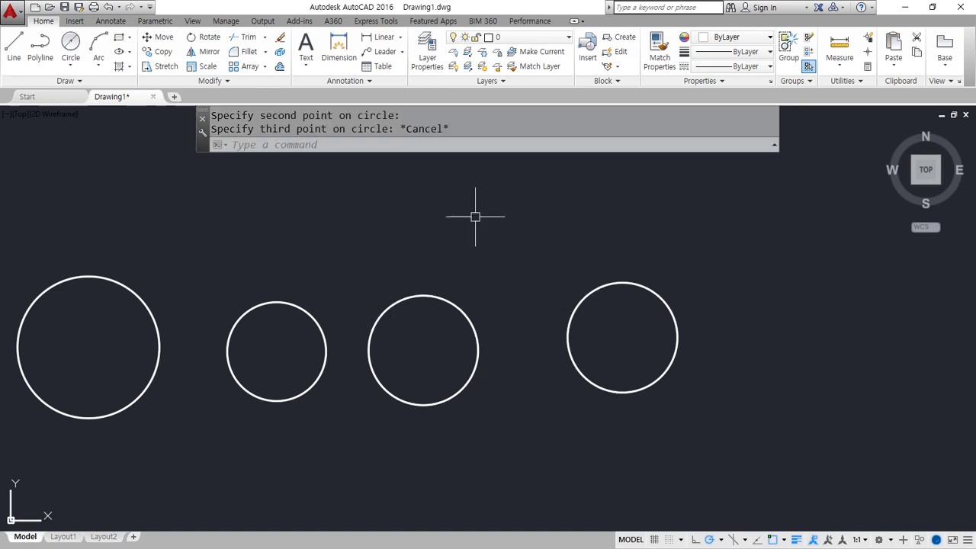
Draw a triangle with three lines in the empty space above the row of circles
text(l)
key(Return)
scroll(403, 262, down, 2)
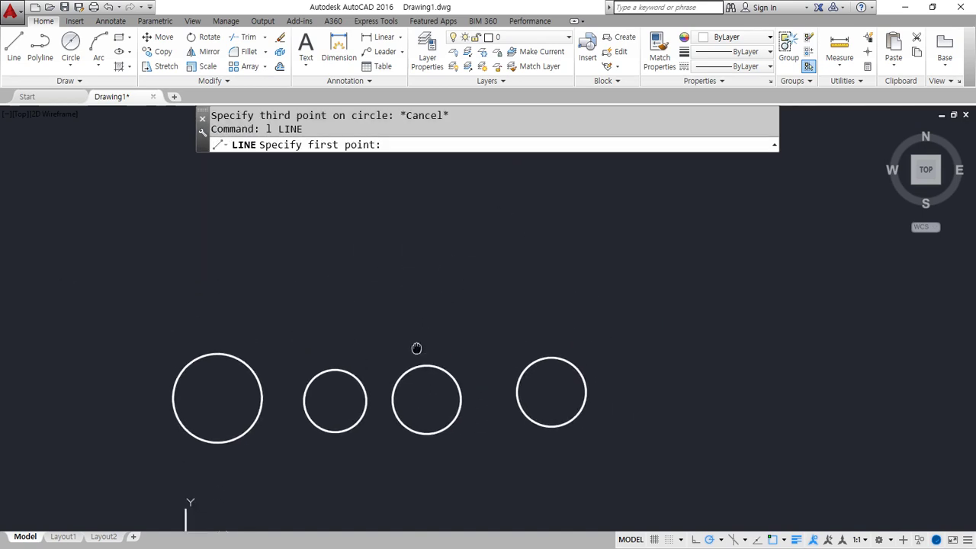
middle_drag(365, 320, 368, 373)
click(279, 283)
click(446, 226)
key(Return)
key(Return)
click(446, 226)
click(414, 339)
click(279, 283)
key(Return)
Draw a three-point (3P) circle through the three corners of the triangle
scroll(339, 301, up, 2)
middle_drag(402, 287, 399, 316)
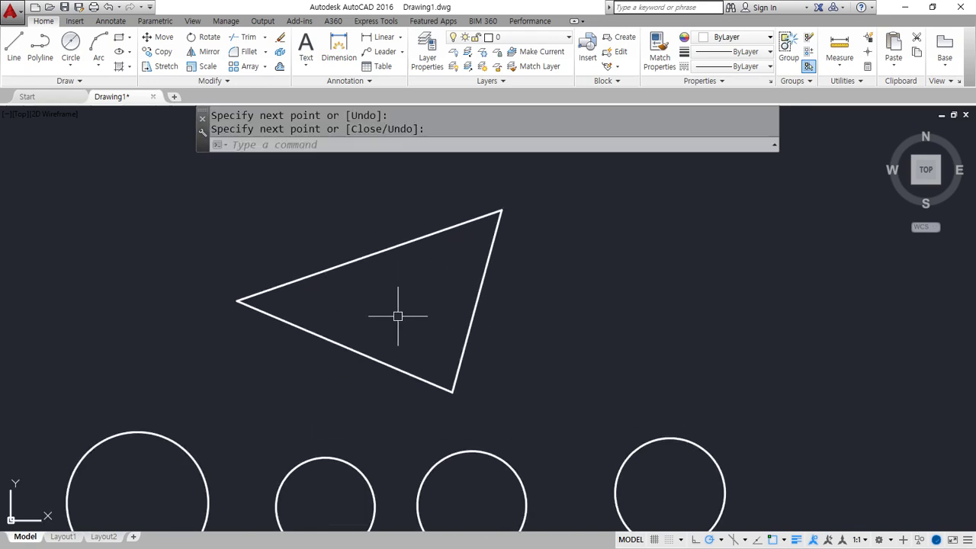
text(c)
key(Return)
text(3p)
key(Return)
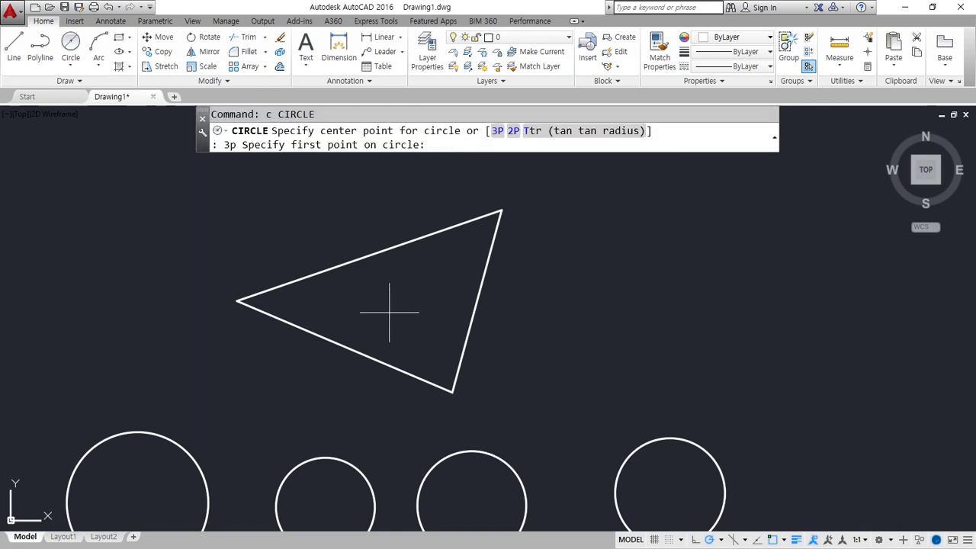
click(238, 300)
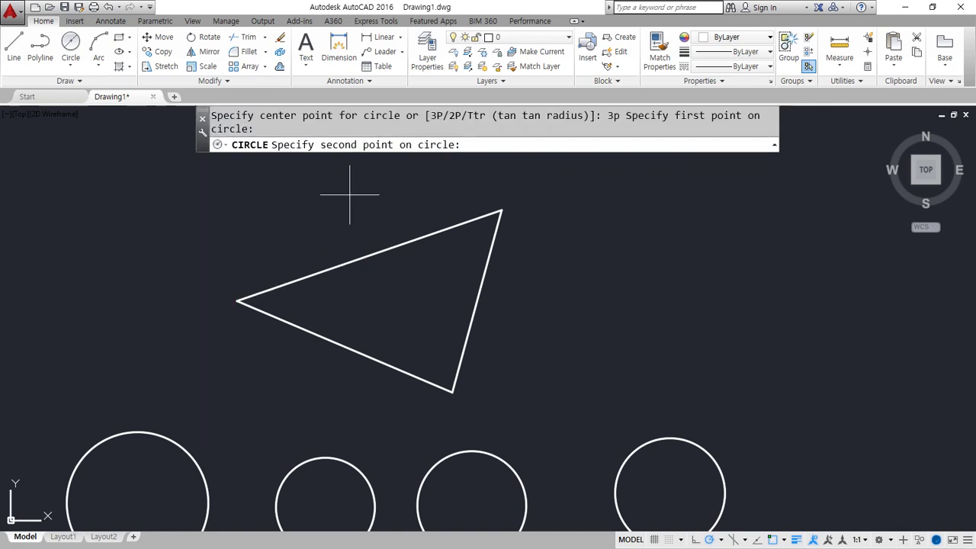
click(492, 212)
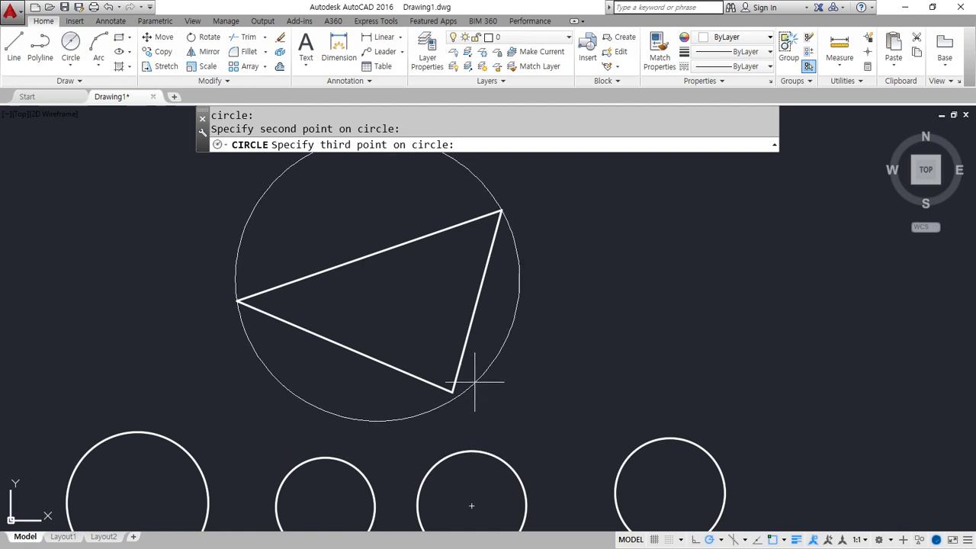
click(453, 391)
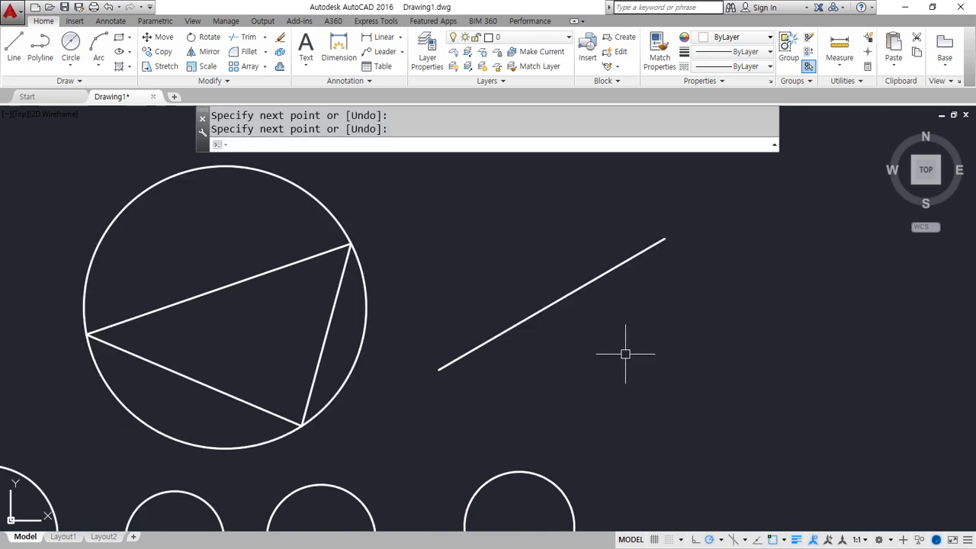
Draw a two-point (2P) circle whose diameter runs between the two ends of the diagonal line beside the triangle
text(c)
key(Return)
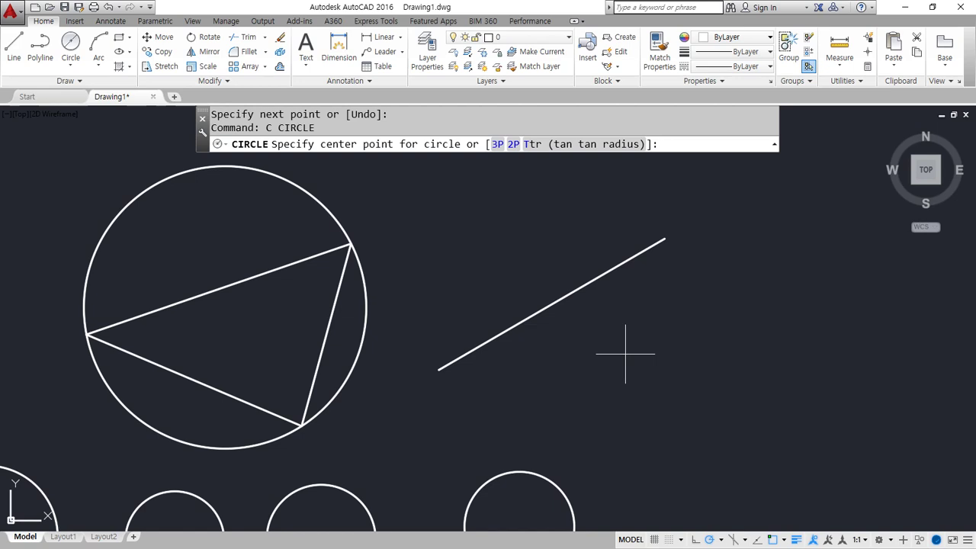
click(514, 145)
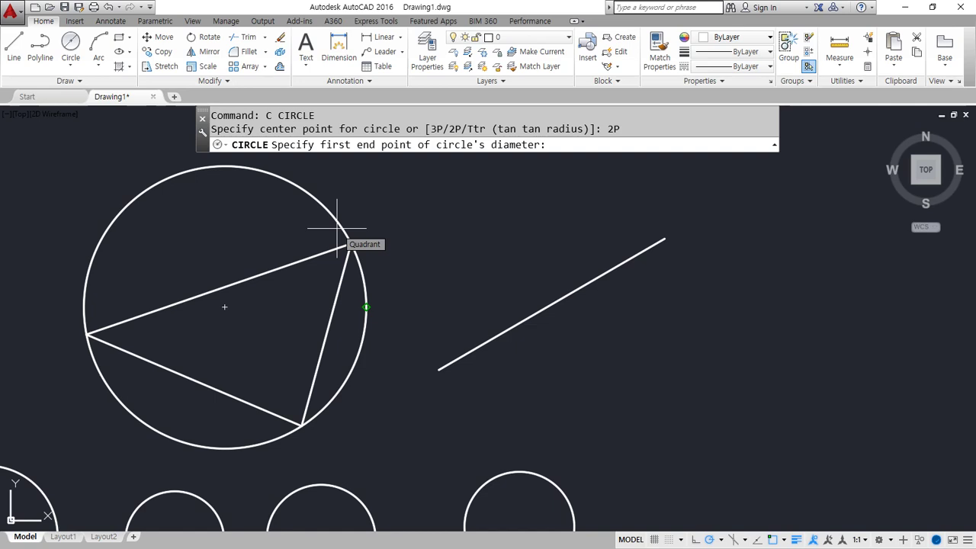
click(450, 353)
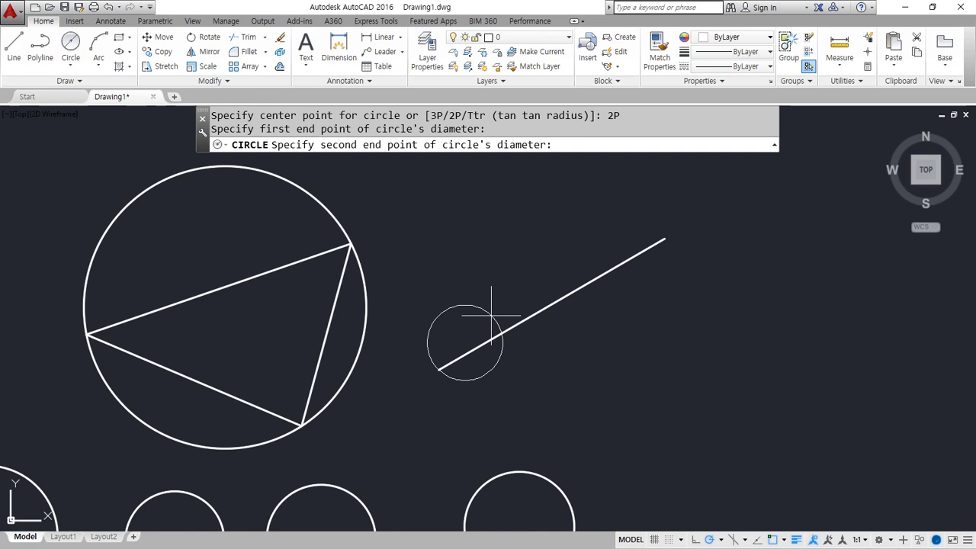
click(624, 260)
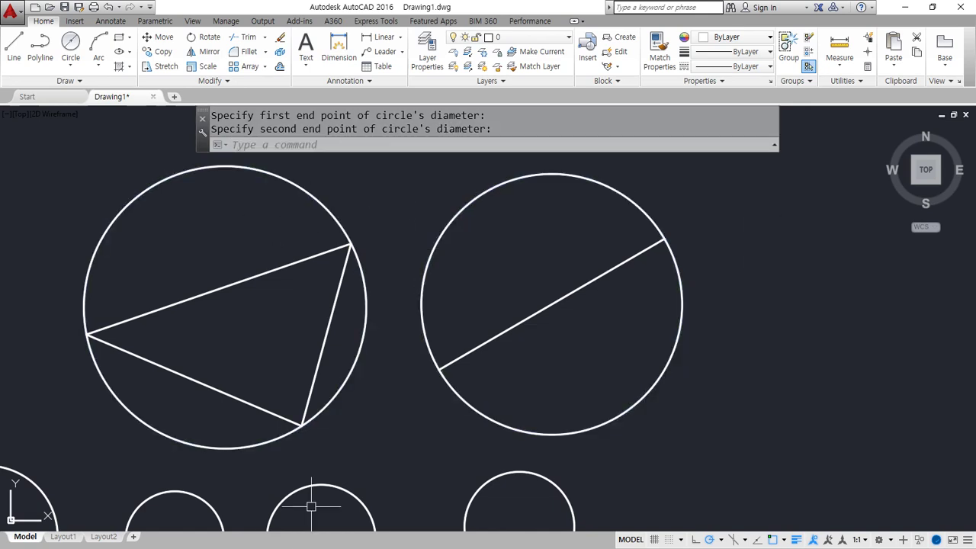
Erase all the circles and lines in the drawing
scroll(626, 399, down, 2)
click(718, 489)
click(111, 290)
text(e)
key(Return)
Draw two long diagonal lines that cross in an X shape near the middle of the drawing area
text(l)
key(Return)
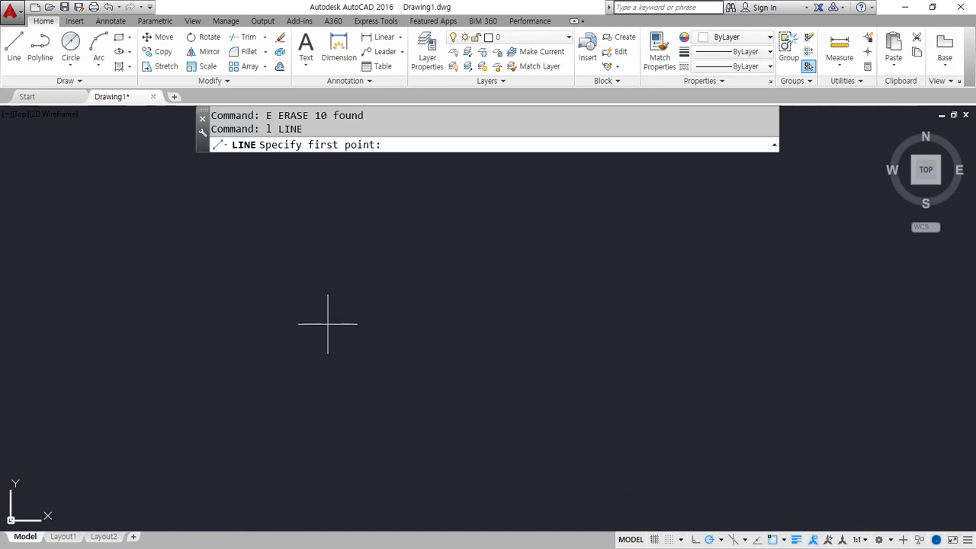
click(665, 174)
click(143, 504)
key(Return)
key(Return)
click(159, 171)
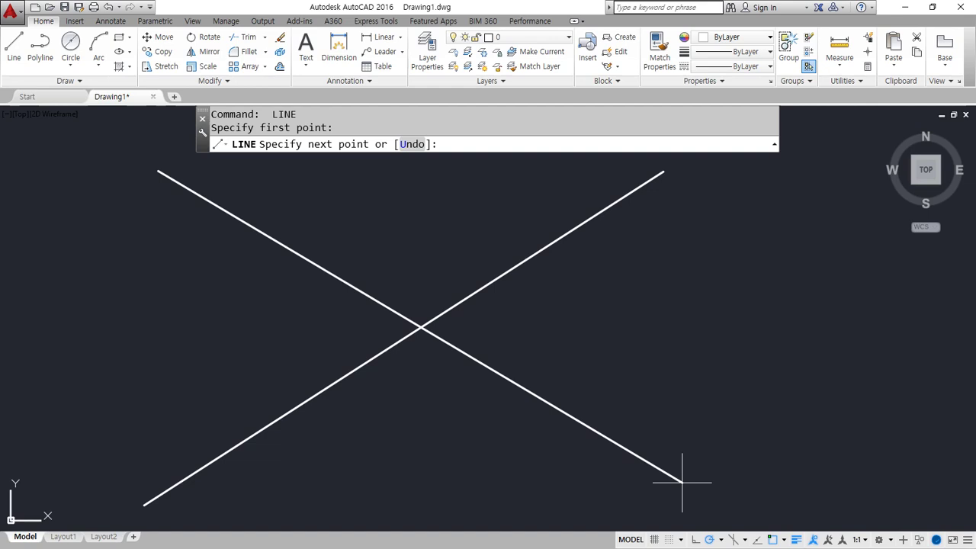
click(726, 508)
key(Return)
Draw a Ttr circle of radius 50 tangent to the upper-right and lower-right arms of the crossing lines
text(c)
key(Return)
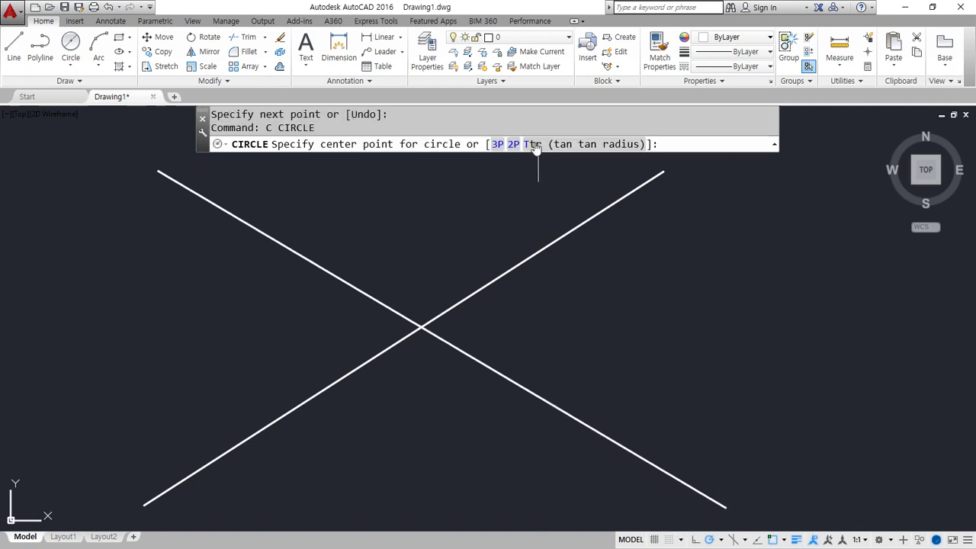
click(583, 145)
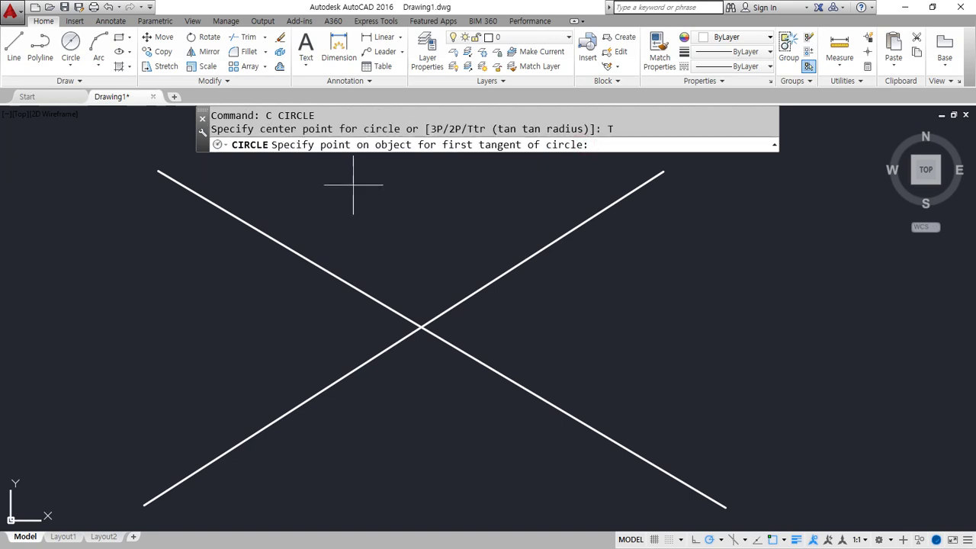
mouse_move(319, 154)
mouse_down()
mouse_move(360, 153)
mouse_move(390, 132)
mouse_move(410, 149)
mouse_move(342, 161)
mouse_move(352, 159)
mouse_up()
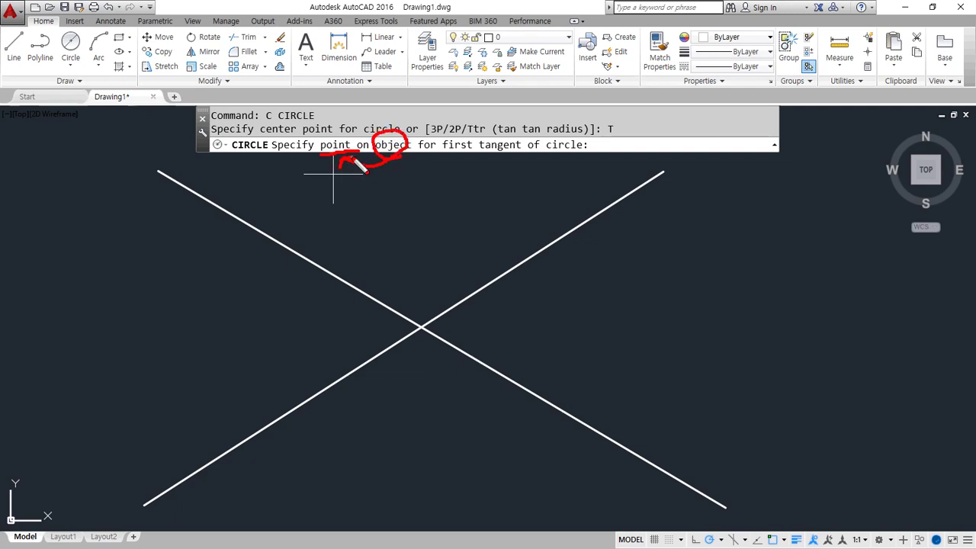
key(Escape)
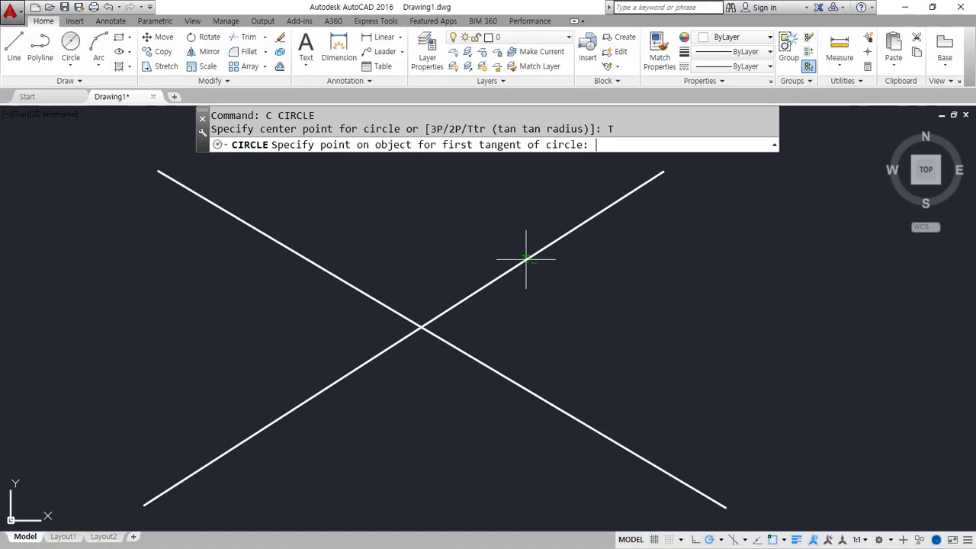
click(526, 259)
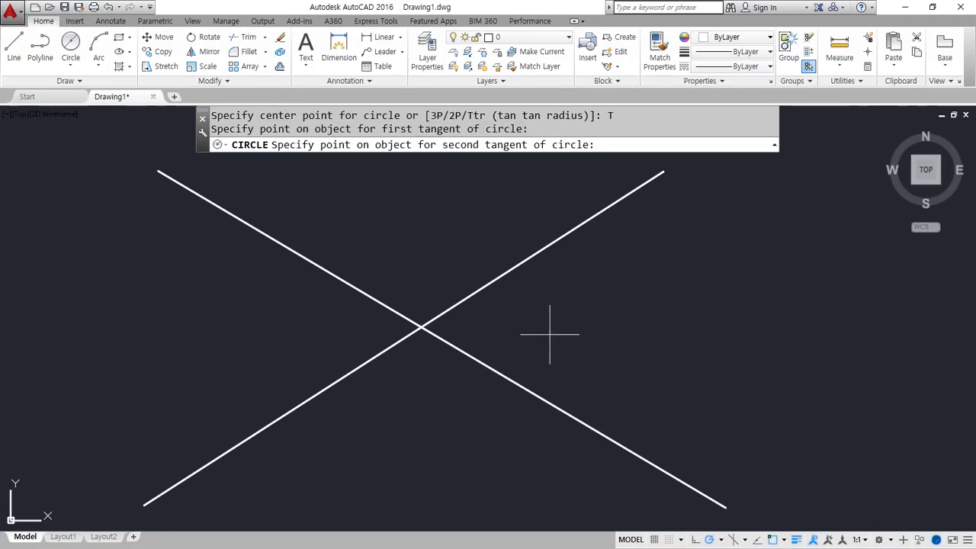
click(550, 408)
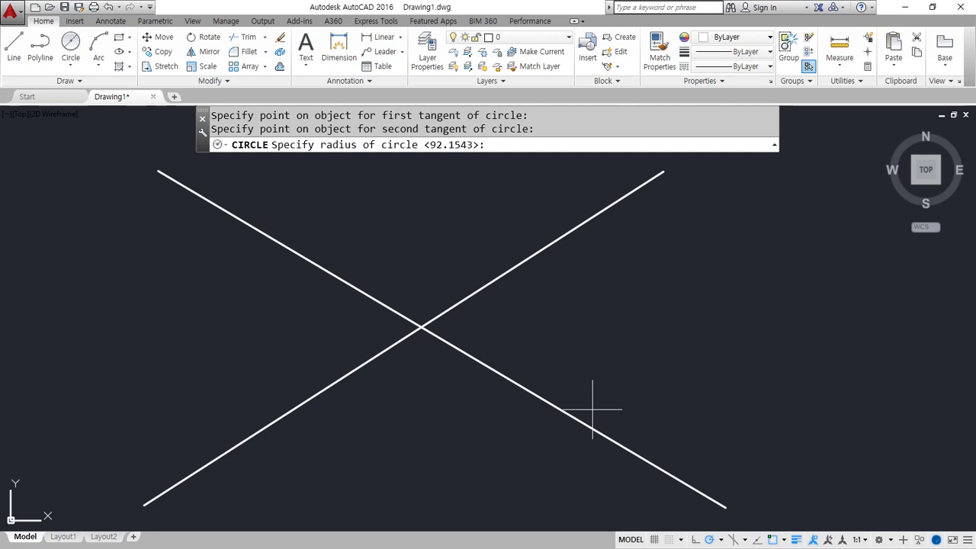
text(50)
key(Return)
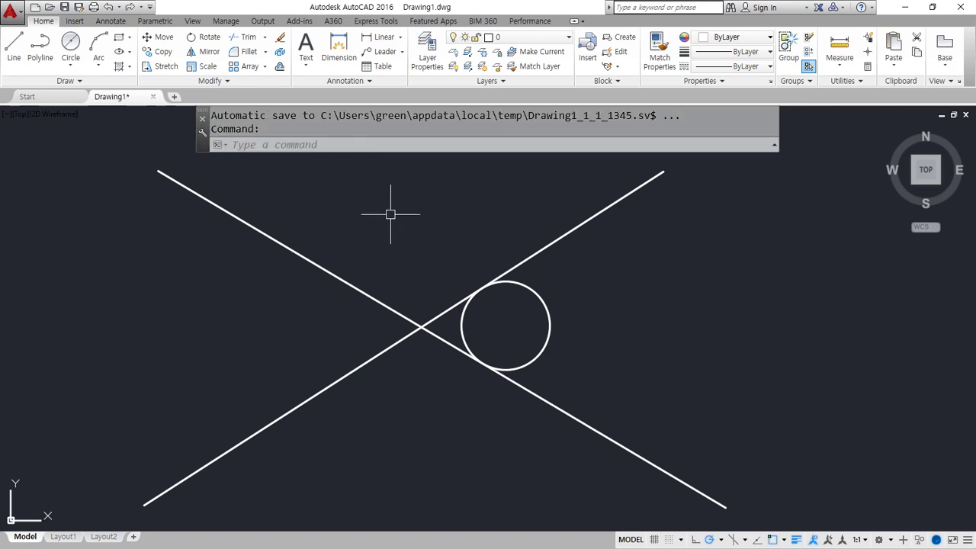
Draw a Ttr circle of radius 100 tangent to the upper-right and upper-left arms of the crossing lines
text(c)
key(Return)
text(t)
key(Return)
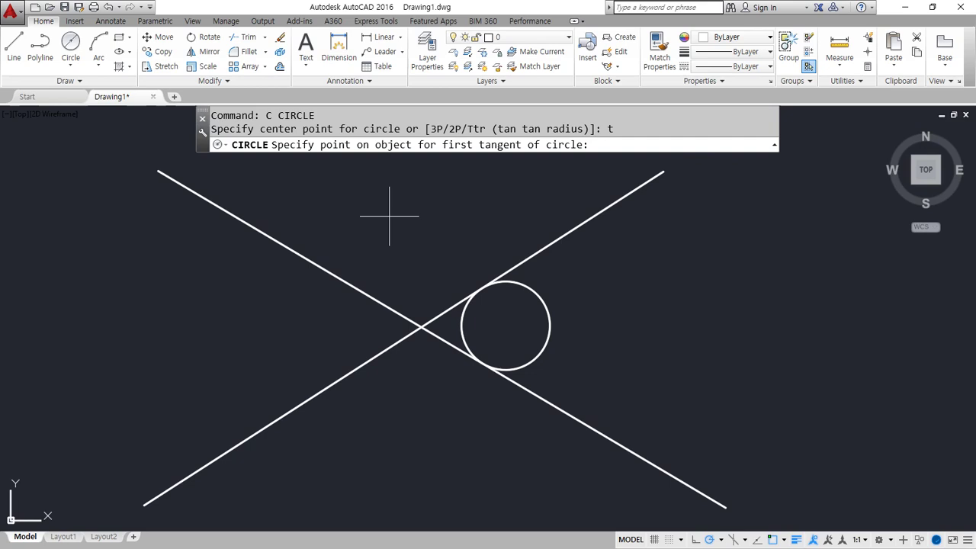
click(557, 236)
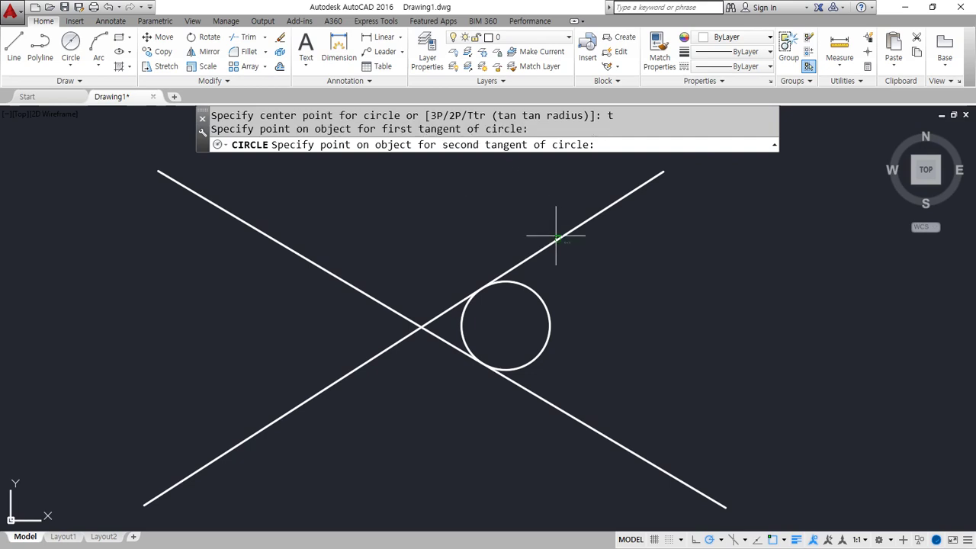
click(285, 244)
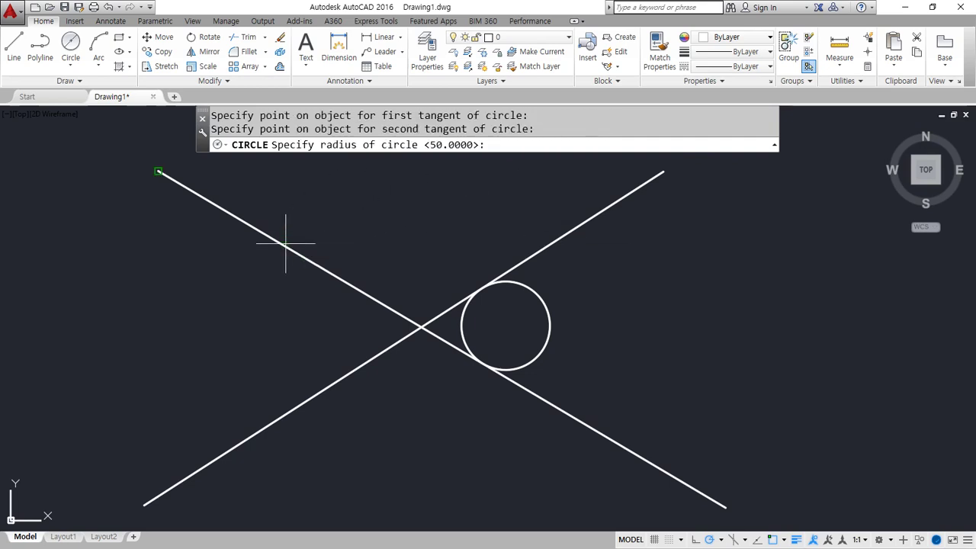
text(100)
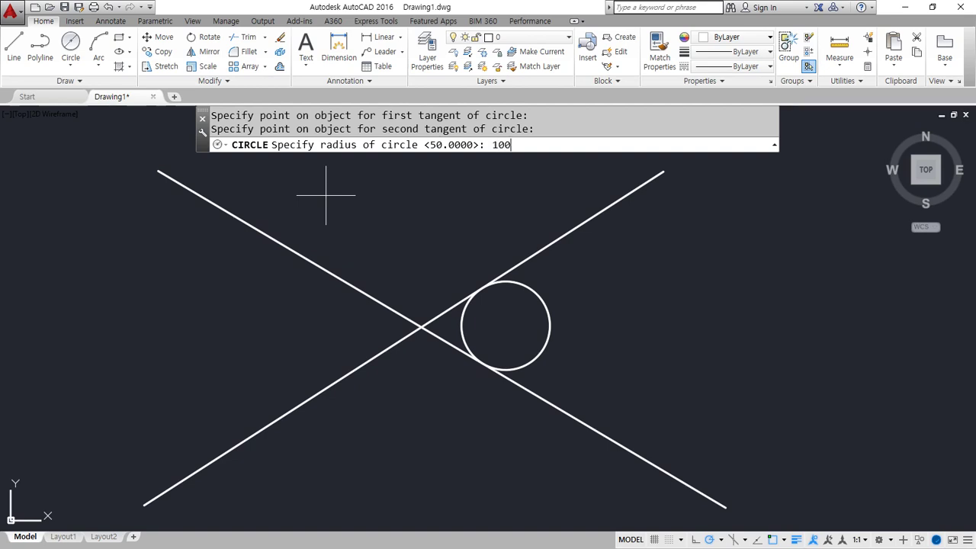
key(Return)
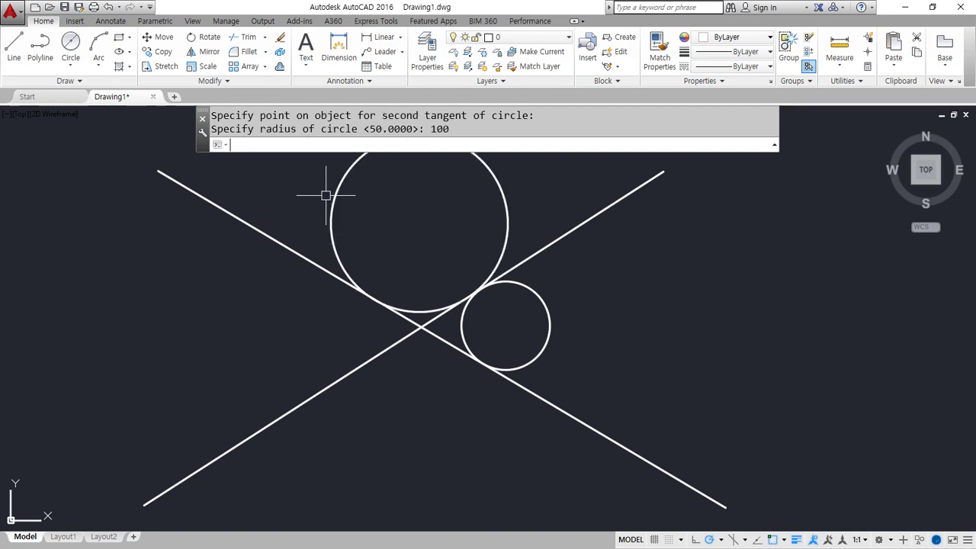
Draw a Ttr circle of radius 150 tangent to the upper-left and lower-left arms of the crossing lines
key(Return)
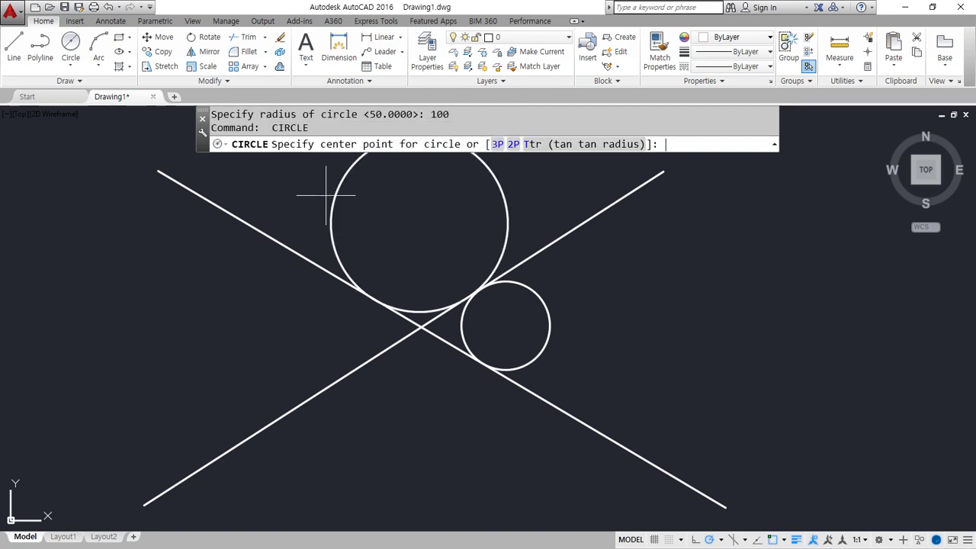
text(t)
key(Return)
click(260, 230)
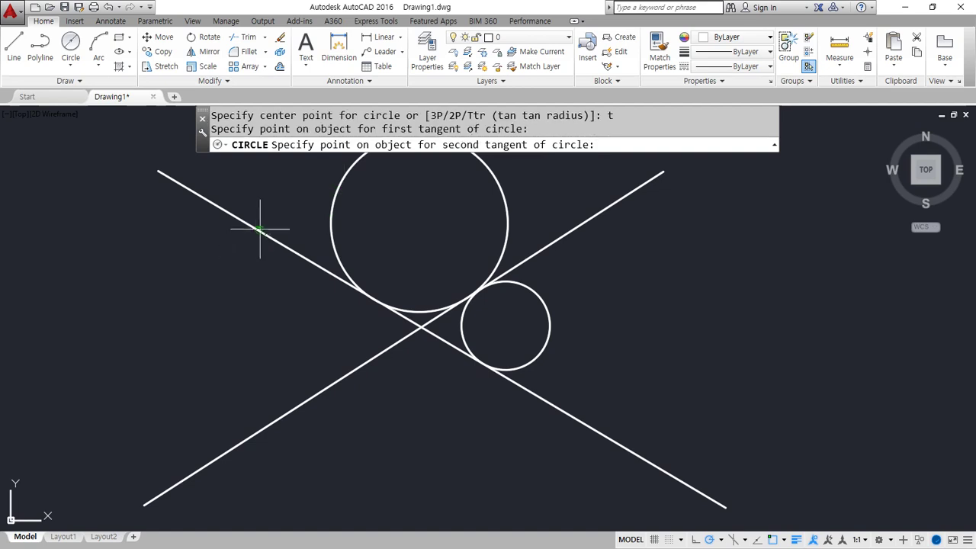
click(287, 409)
text(150)
key(Return)
Draw a Ttr circle of radius 200 tangent to the lower-left and lower-right arms of the crossing lines
text(c)
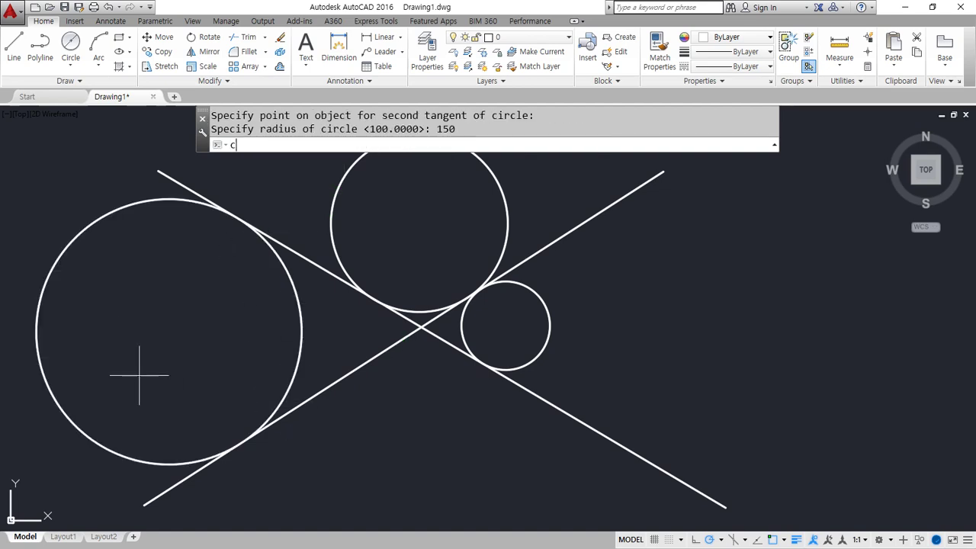
key(Return)
text(t)
key(Return)
click(333, 385)
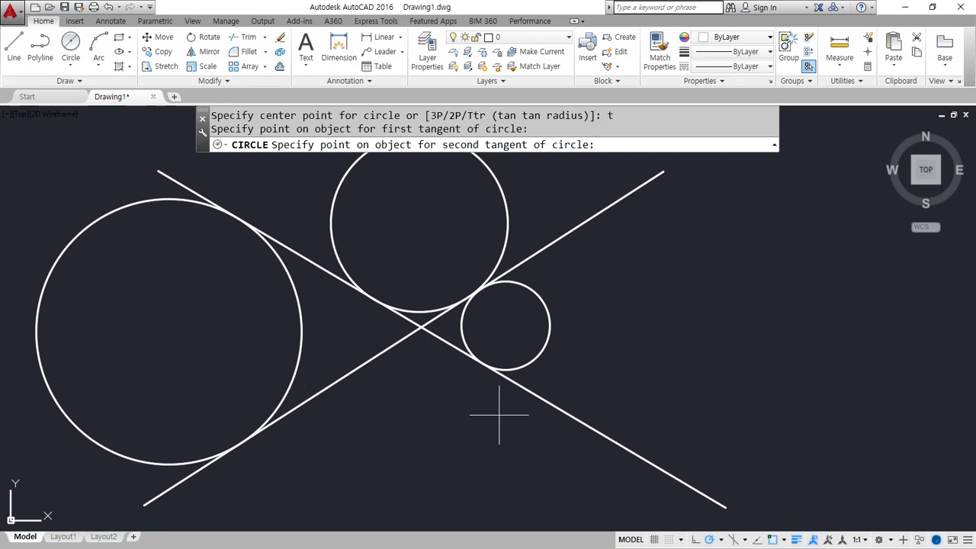
click(518, 386)
text(200)
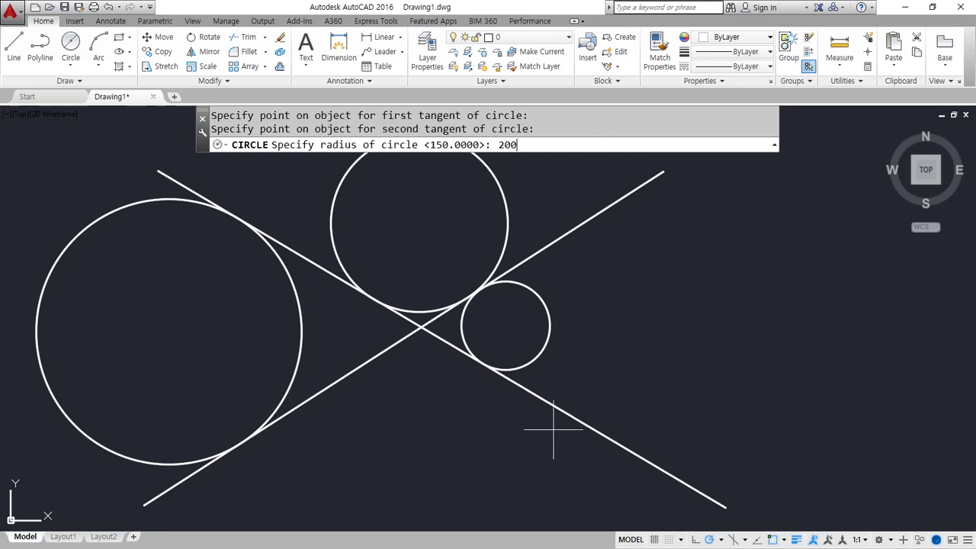
key(Return)
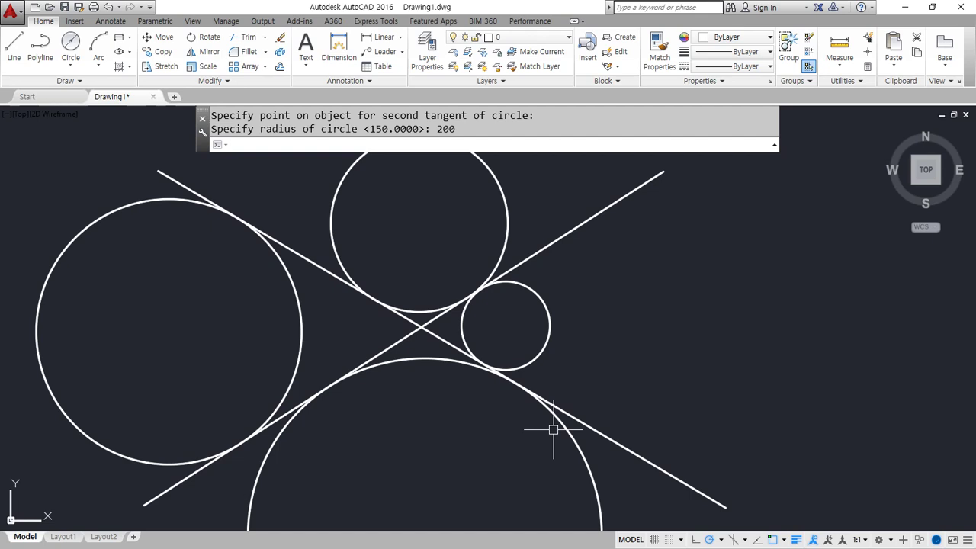
mouse_move(296, 262)
mouse_down()
mouse_move(294, 240)
mouse_move(299, 261)
mouse_up()
mouse_move(350, 387)
mouse_down()
mouse_move(344, 378)
mouse_move(352, 380)
mouse_up()
mouse_move(266, 233)
mouse_down()
mouse_move(295, 251)
mouse_move(294, 408)
mouse_move(263, 419)
mouse_up()
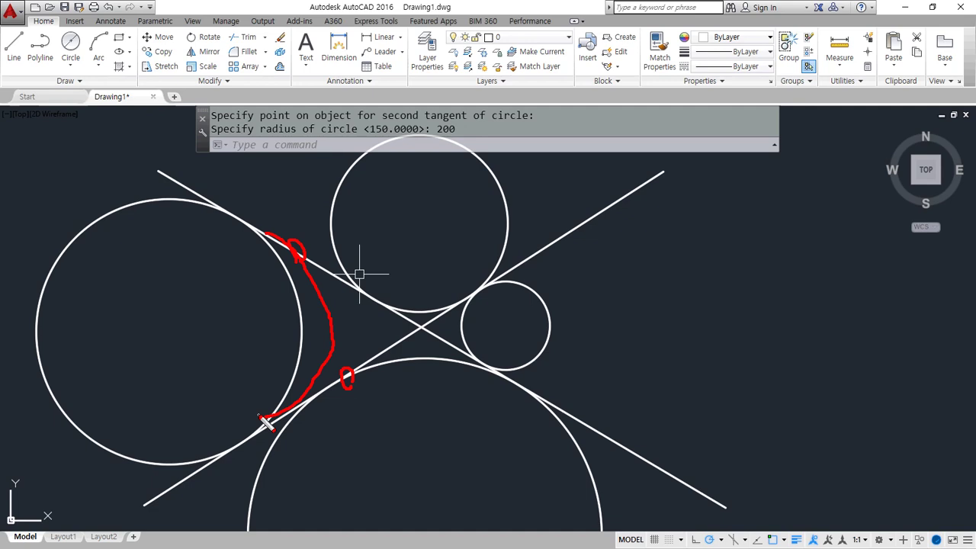
key(Escape)
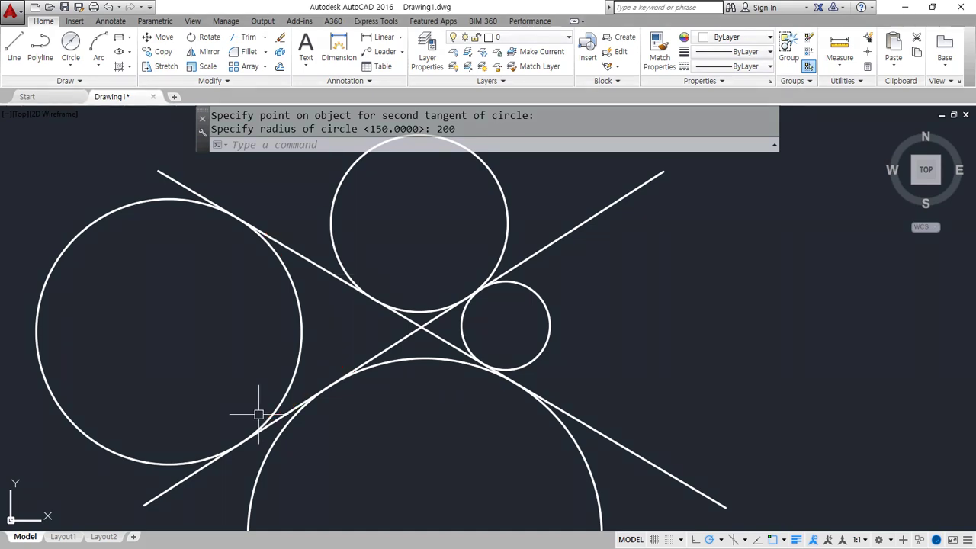
Draw two short diagonal lines crossing in a small X in the empty area to the right of the large X
middle_drag(654, 349, 449, 353)
text(l)
key(Return)
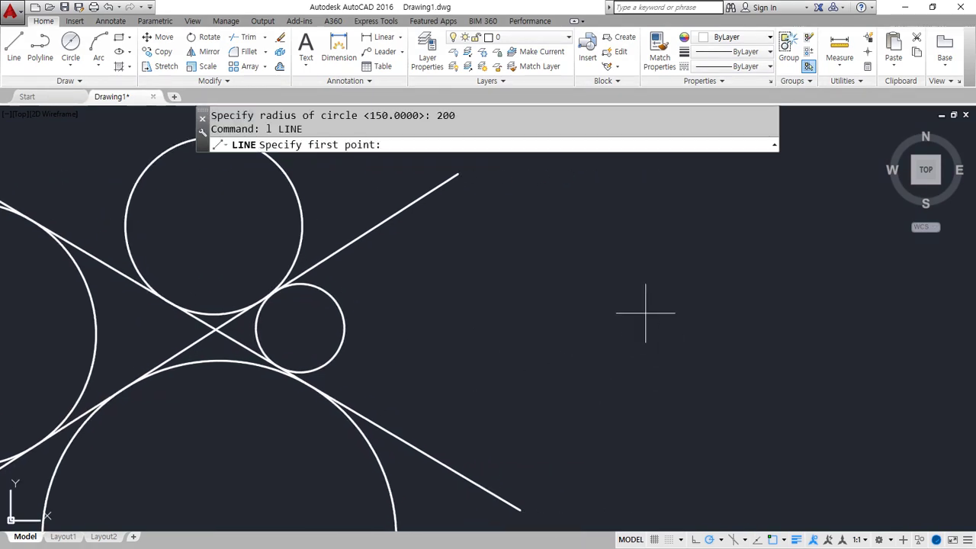
click(590, 299)
click(514, 357)
key(Return)
key(Return)
click(520, 300)
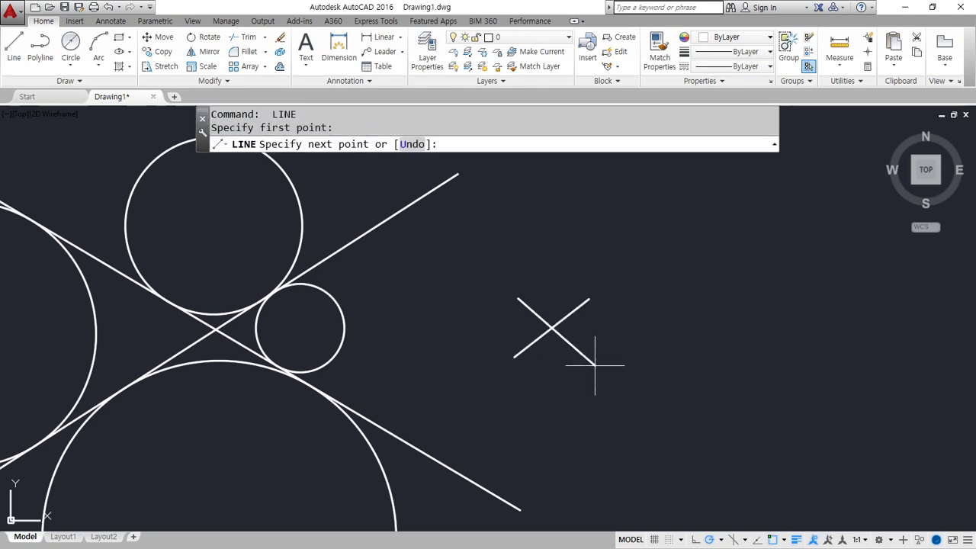
click(595, 366)
Draw a Ttr circle of radius 100 tangent to the upper-right and lower-right arms of the small X
scroll(600, 347, up, 4)
text(c)
key(Return)
text(t)
key(Return)
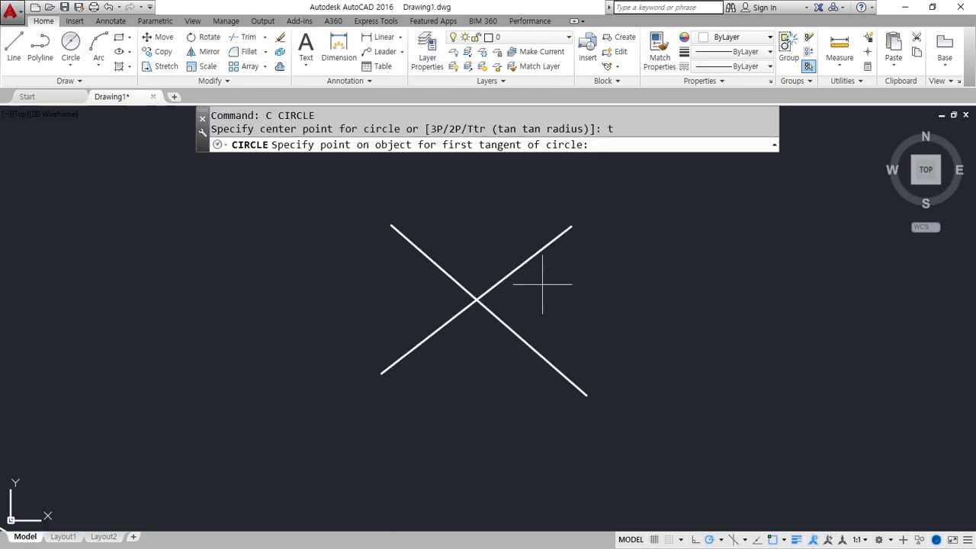
click(545, 245)
click(551, 357)
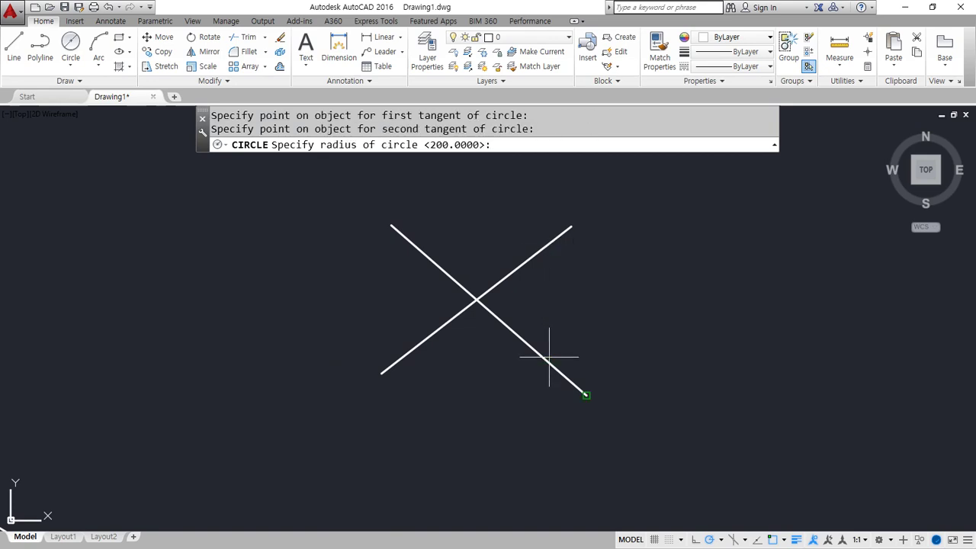
text(100)
key(Return)
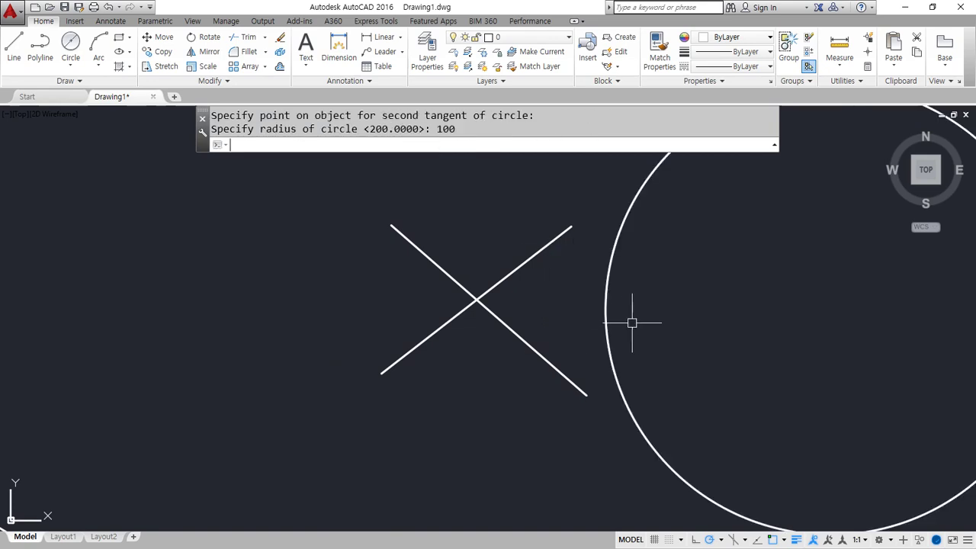
scroll(599, 338, down, 2)
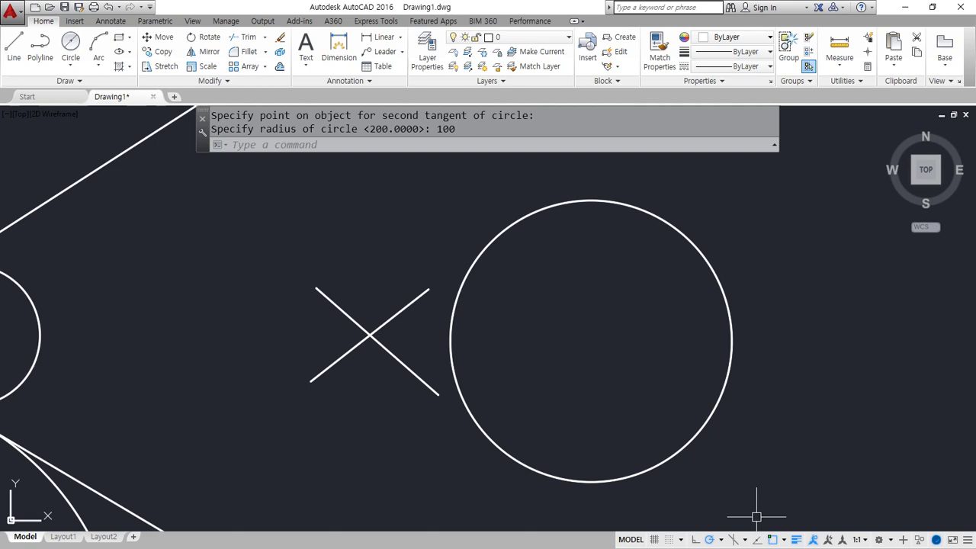
mouse_move(424, 294)
mouse_down()
mouse_move(468, 272)
mouse_move(508, 231)
mouse_up()
drag(436, 396, 510, 455)
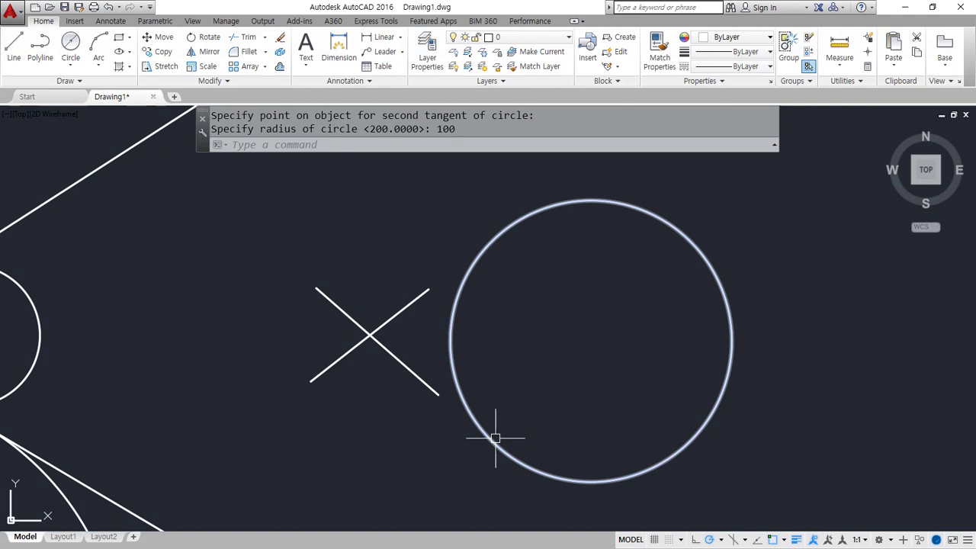
text(t)
key(Return)
key(Escape)
key(Escape)
text(c)
key(Return)
text(t)
key(Return)
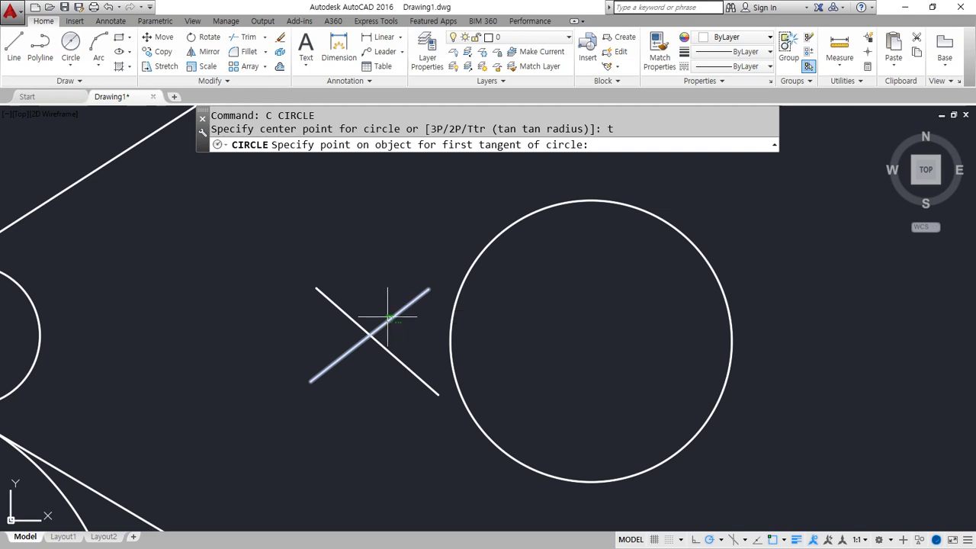
key(Escape)
Draw a long horizontal line in the empty area to the right of the small X and its circle
scroll(398, 314, down, 2)
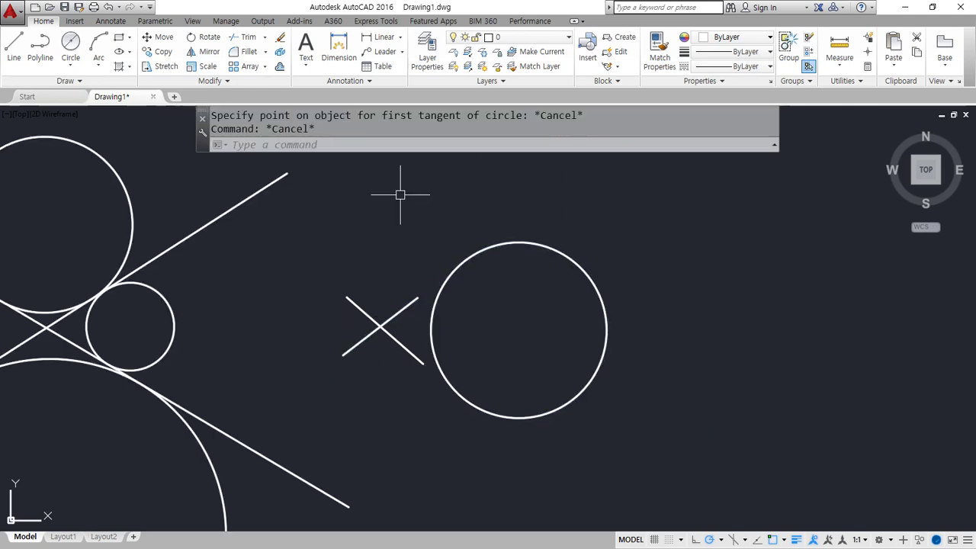
mouse_move(671, 283)
middle_down()
mouse_move(593, 342)
mouse_move(469, 343)
middle_up()
text(l)
key(Return)
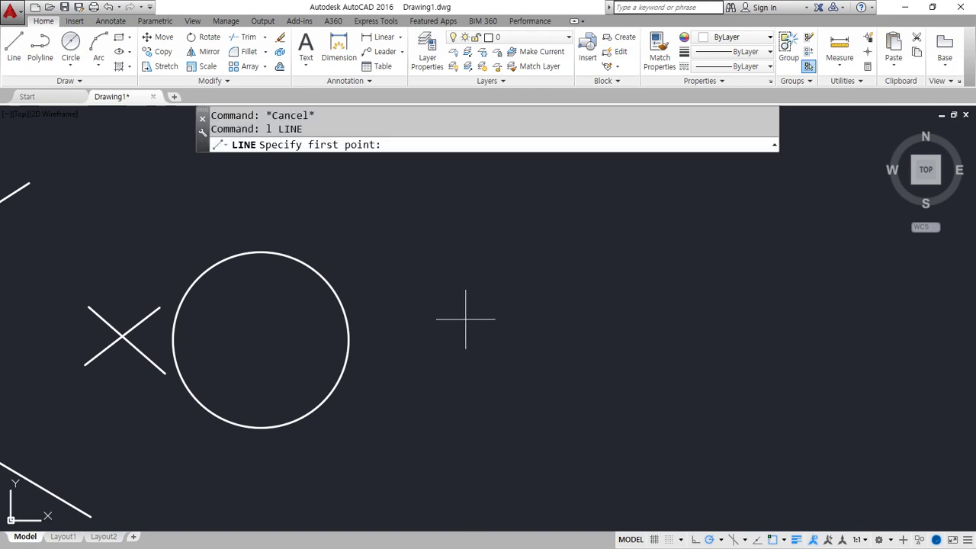
click(463, 402)
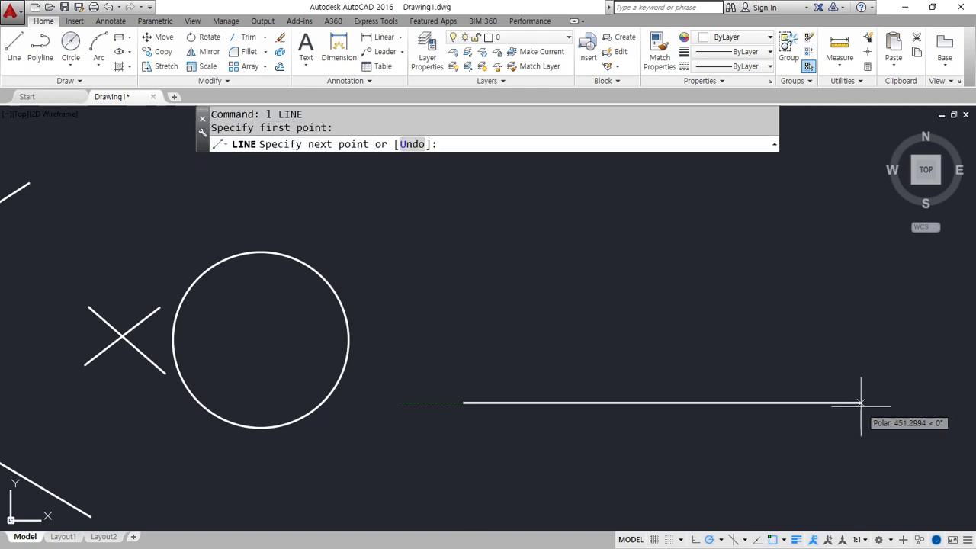
click(900, 403)
key(Return)
text(c)
key(Return)
click(674, 269)
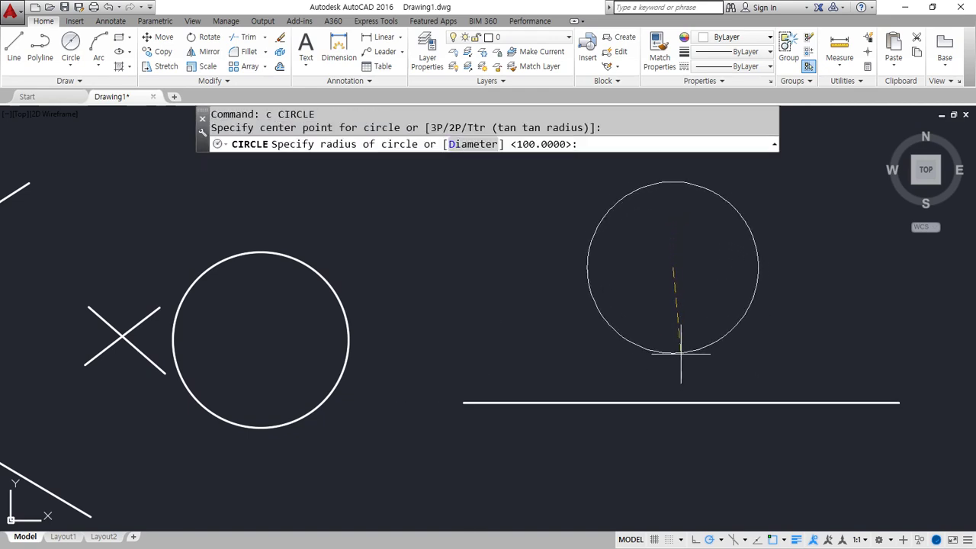
key(Escape)
Draw a circle of radius about 71 just above the middle of the horizontal line, without touching it
key(Return)
click(662, 325)
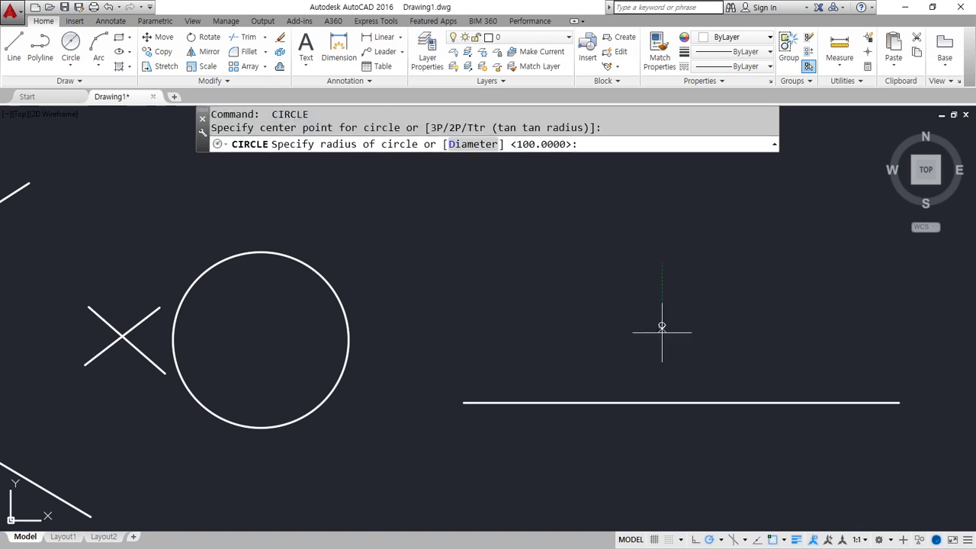
click(671, 388)
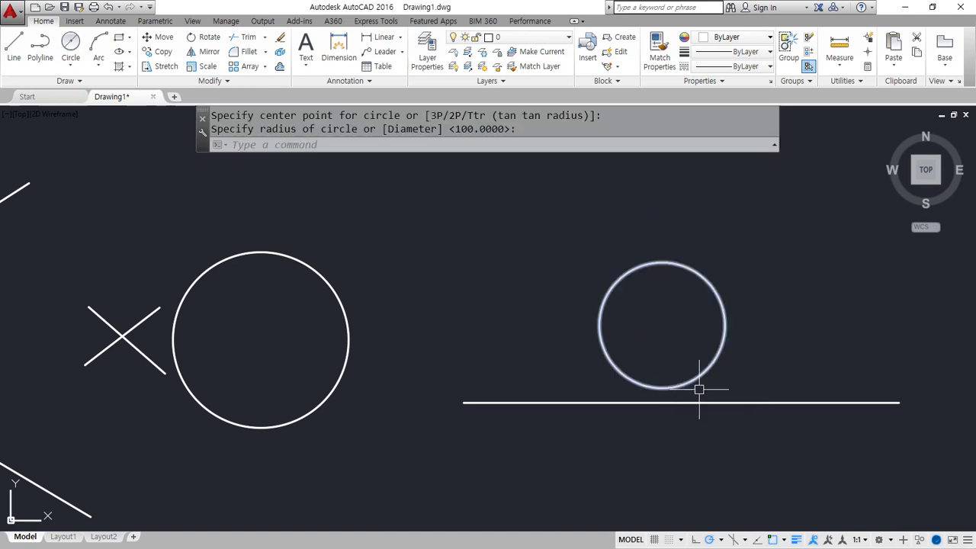
scroll(698, 379, up, 4)
mouse_move(494, 367)
mouse_down()
mouse_move(468, 349)
mouse_move(501, 366)
mouse_up()
mouse_move(592, 458)
mouse_down()
mouse_move(570, 423)
mouse_move(593, 472)
mouse_up()
key(Escape)
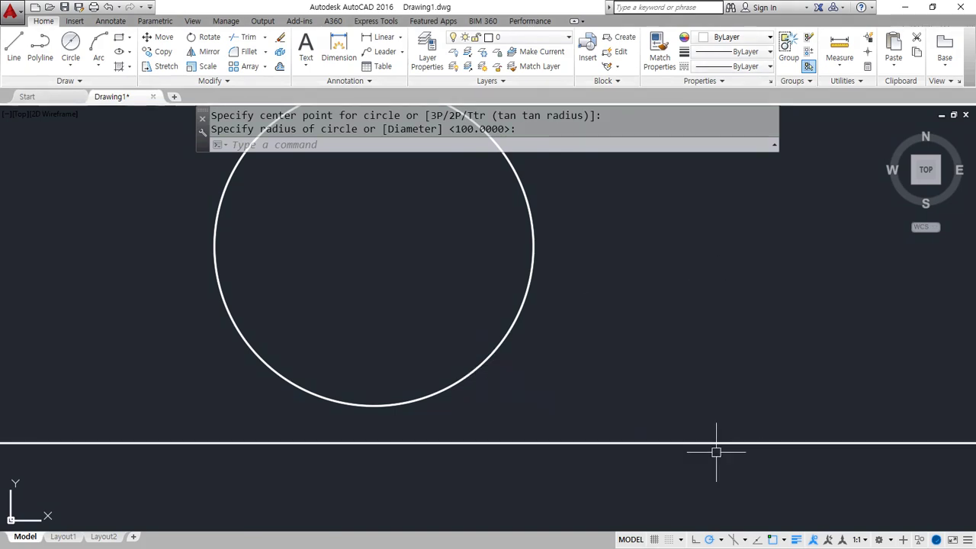
Draw a Ttr circle of radius 30 tangent to the circle's lower-right side and the horizontal line
text(c)
key(Return)
text(t)
key(Return)
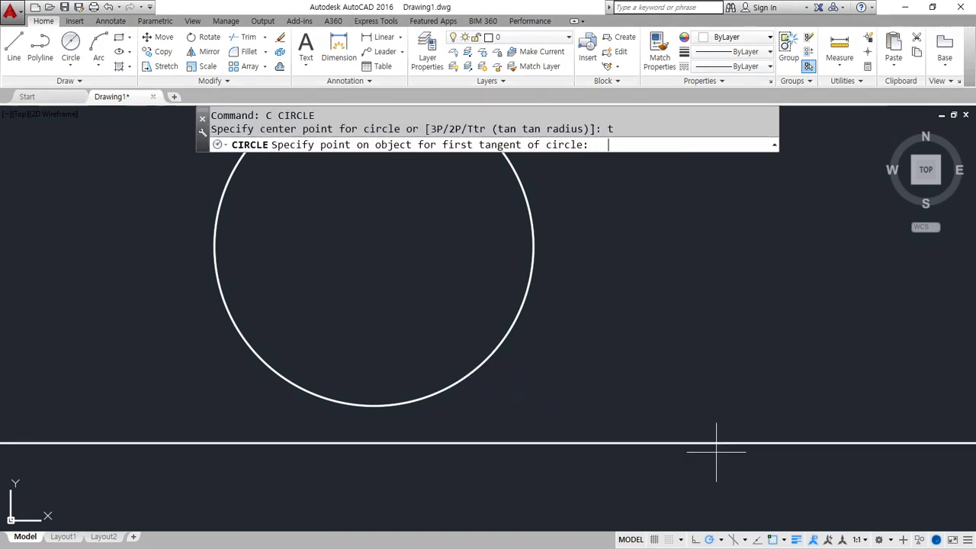
click(530, 298)
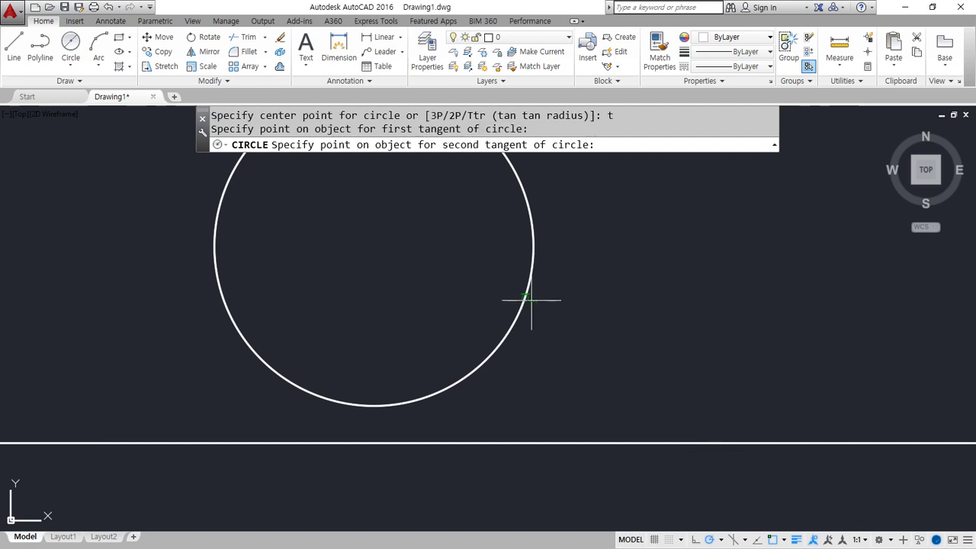
click(625, 444)
text(30)
key(Return)
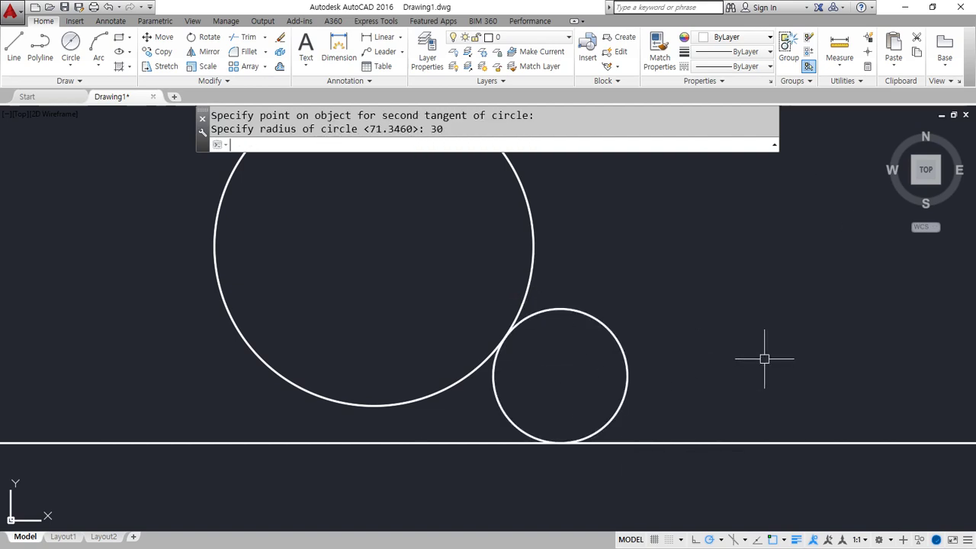
Draw a Ttr circle of radius 30 tangent to the circle's lower-left side and the horizontal line
text(c)
key(Return)
text(t)
key(Return)
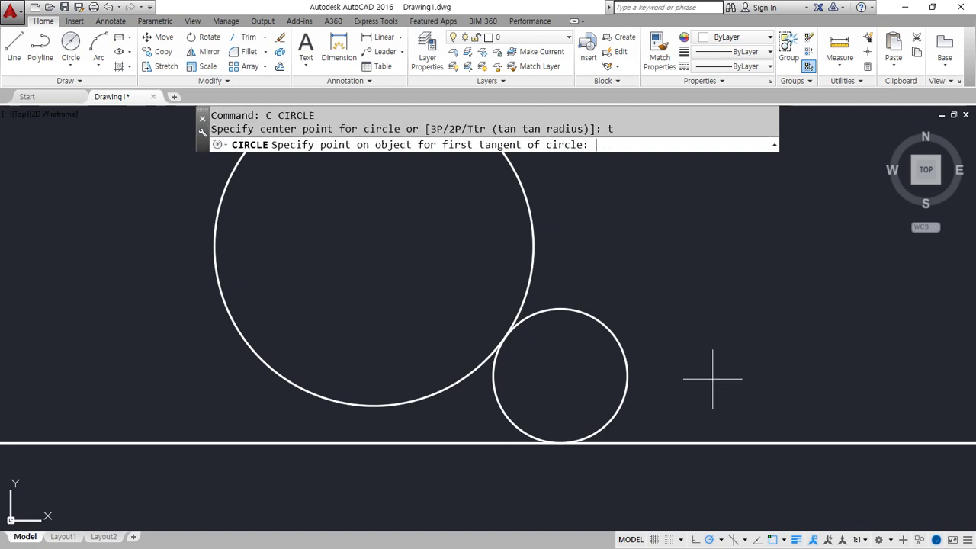
click(248, 345)
click(196, 442)
text(30)
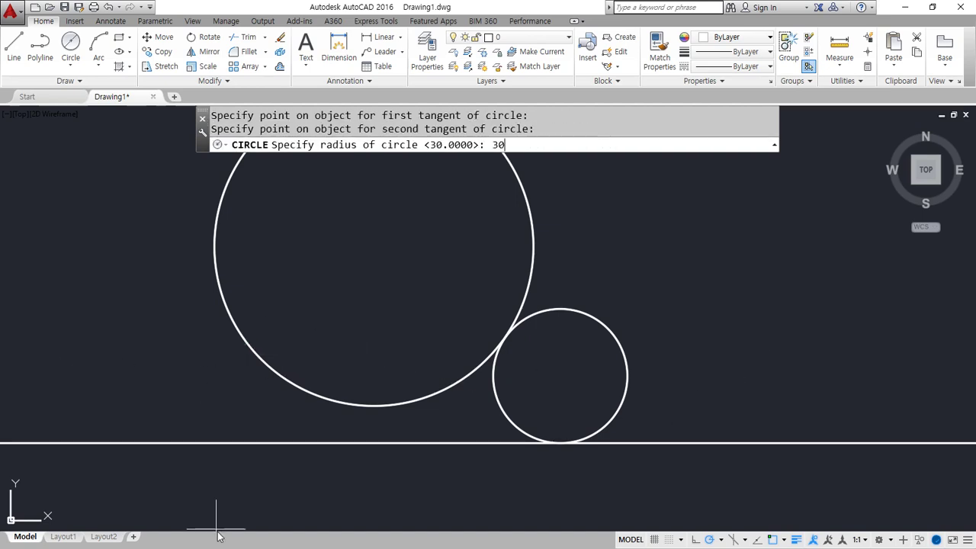
key(Return)
Erase the two radius 30 circles on either side of the larger circle
click(667, 343)
click(610, 400)
click(170, 368)
click(61, 292)
key(Delete)
Draw a Ttr circle of radius 100 tangent to the circle's lower-left side and the horizontal line right of the circle
text(c)
key(Return)
text(t)
key(Return)
click(229, 308)
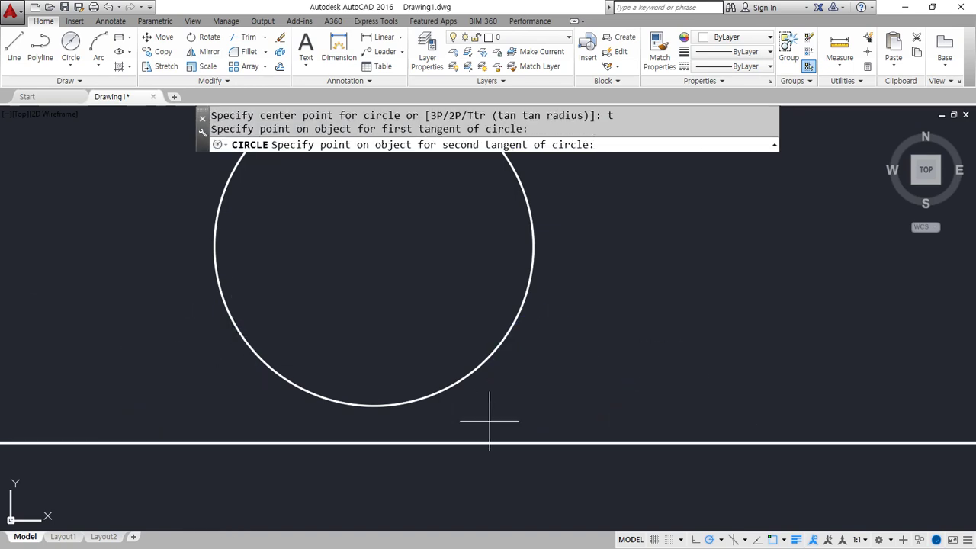
click(605, 442)
text(100)
key(Return)
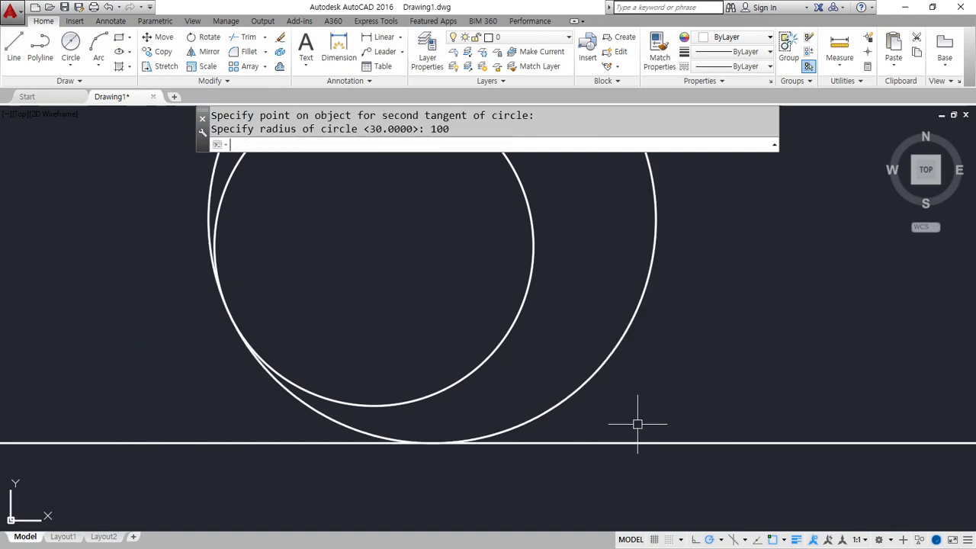
Draw a Ttr circle of radius 100 tangent to the circle's lower-right side and the horizontal line left of the circle
text(c)
key(Return)
text(t)
key(Return)
click(490, 344)
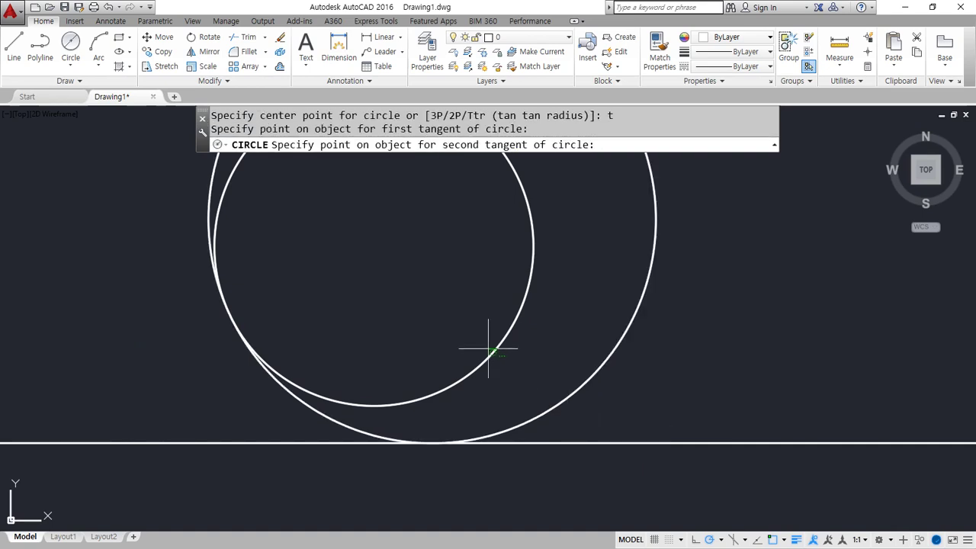
click(249, 443)
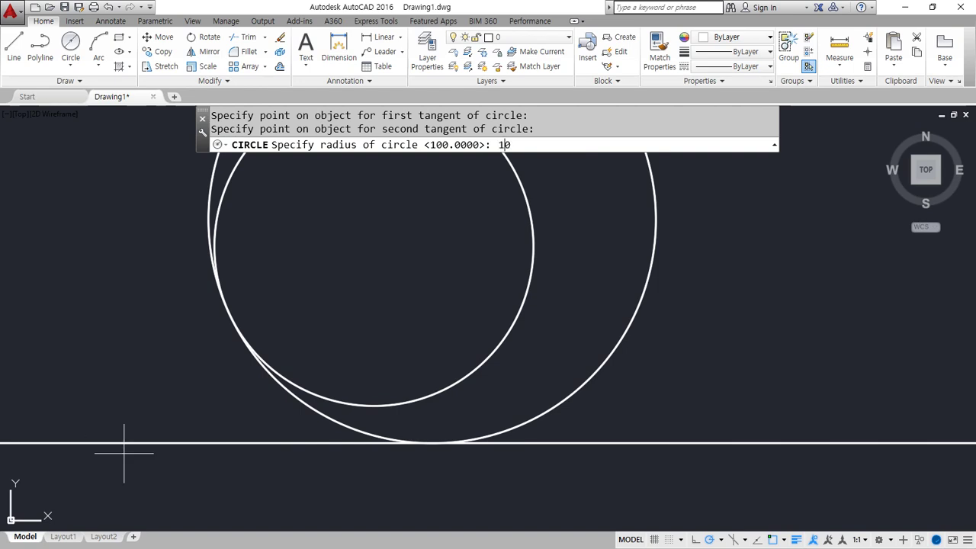
text(00)
key(Return)
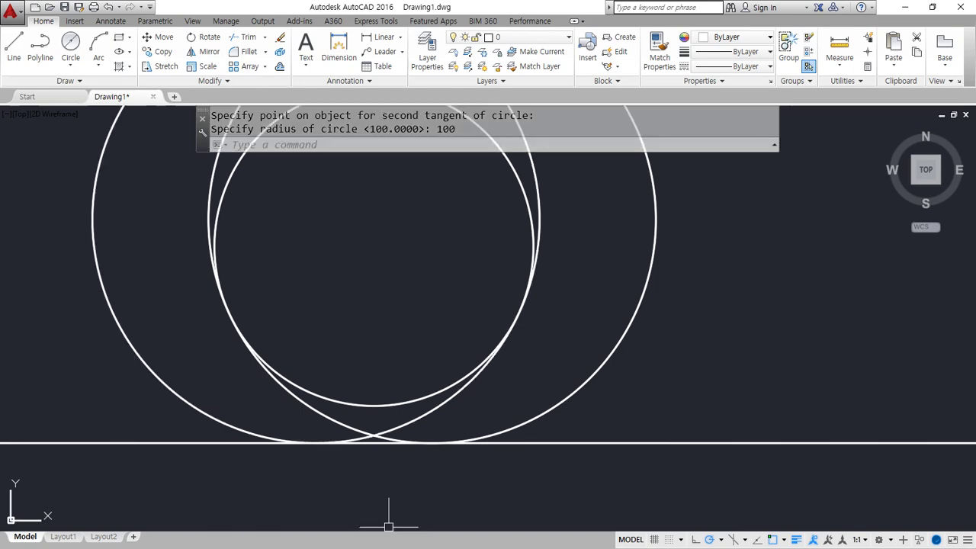
Erase the two radius 100 circles surrounding the original circle above the horizontal line
scroll(387, 525, down, 4)
scroll(488, 275, up, 2)
middle_drag(374, 404, 433, 304)
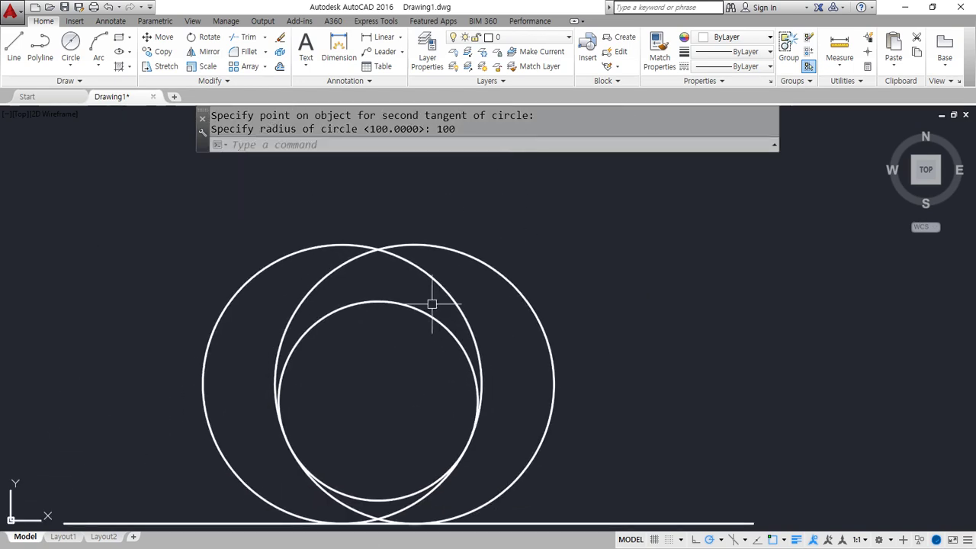
click(392, 266)
click(338, 225)
text(e)
key(Return)
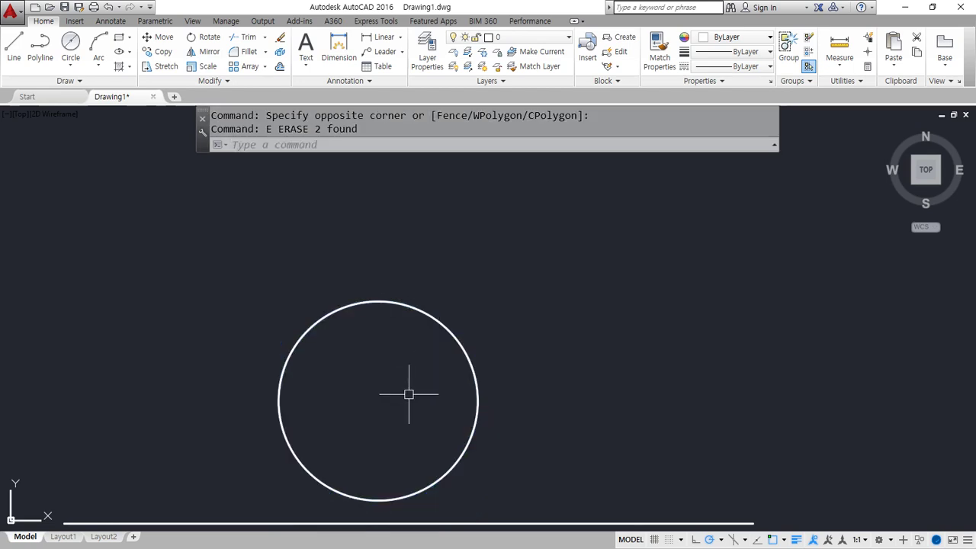
Draw a Ttr circle of radius 150 tangent to the circle's lower-left side and the horizontal line right of the circle
middle_drag(409, 394, 398, 358)
text(c)
key(Return)
text(t)
key(Return)
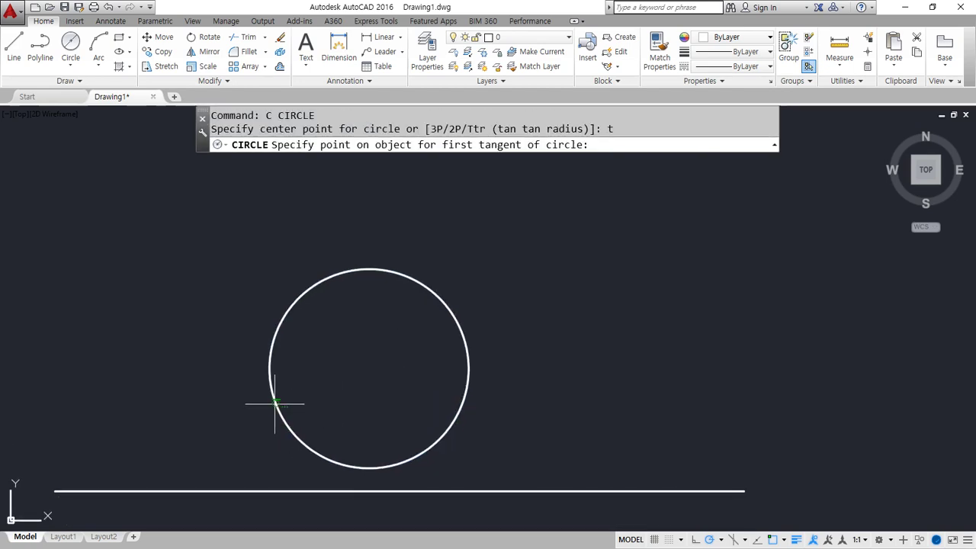
click(273, 401)
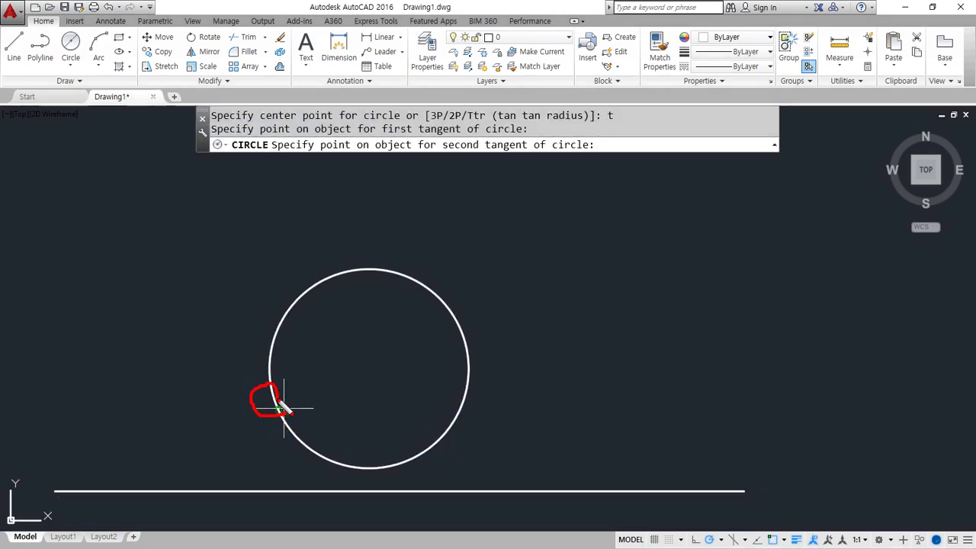
click(507, 492)
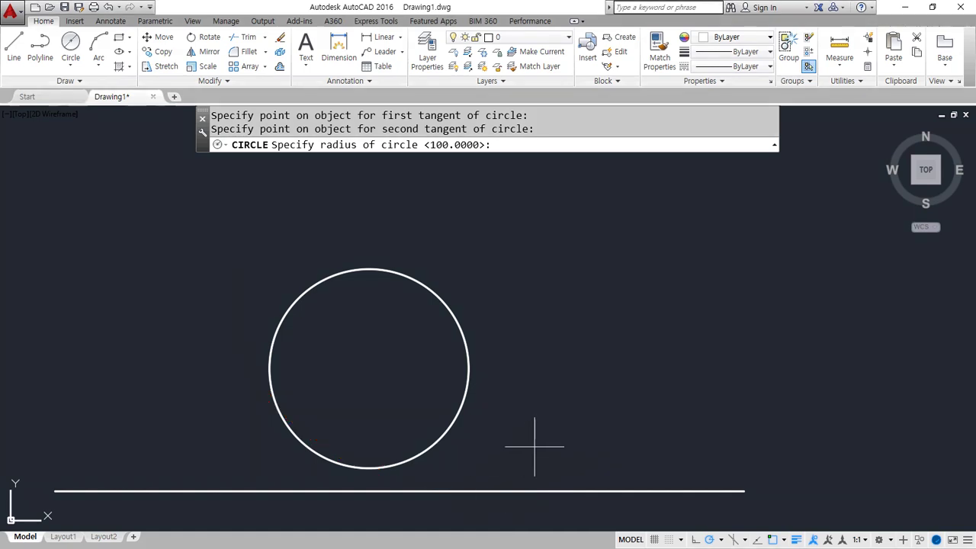
key(Return)
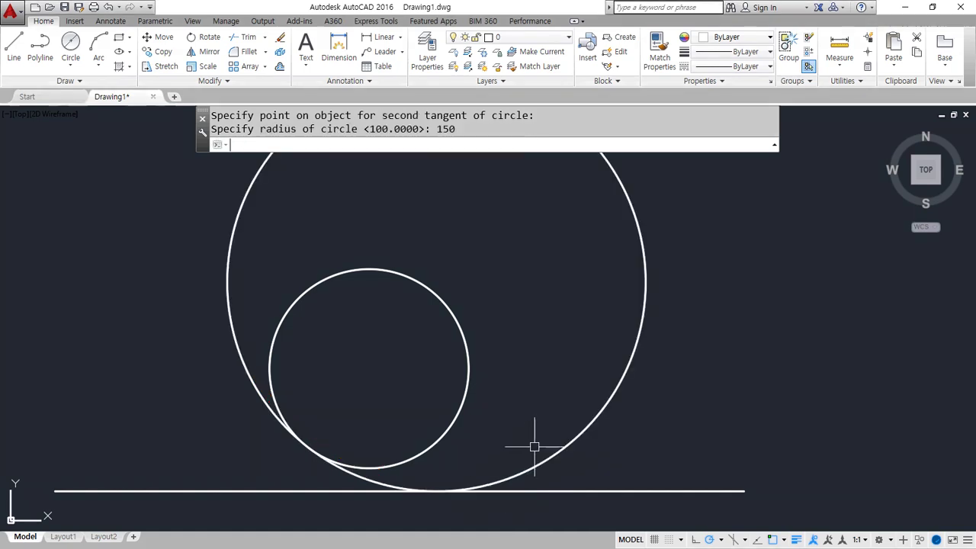
Draw a Ttr circle of radius 150 tangent to the circle's lower-right side and the horizontal line left of the circle
text(c)
key(Return)
text(t)
key(Return)
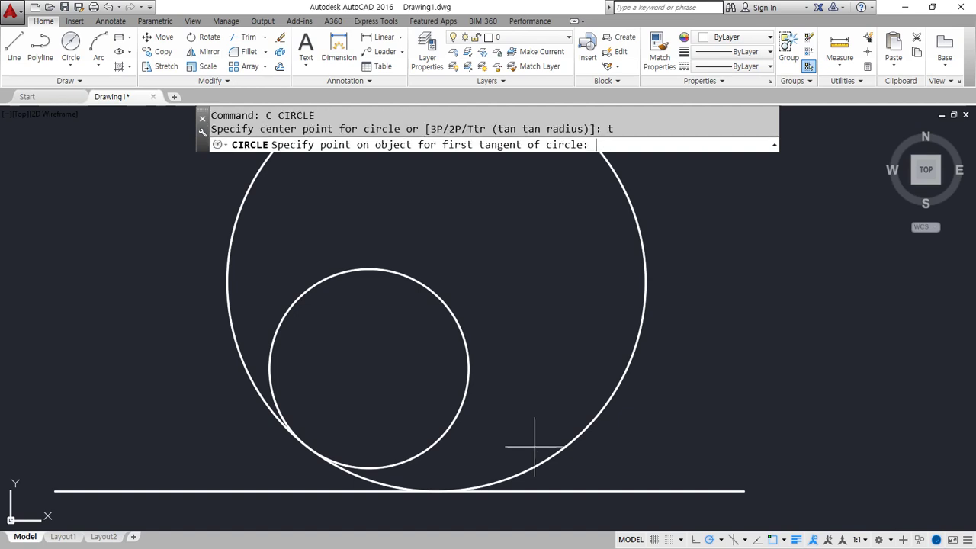
click(454, 410)
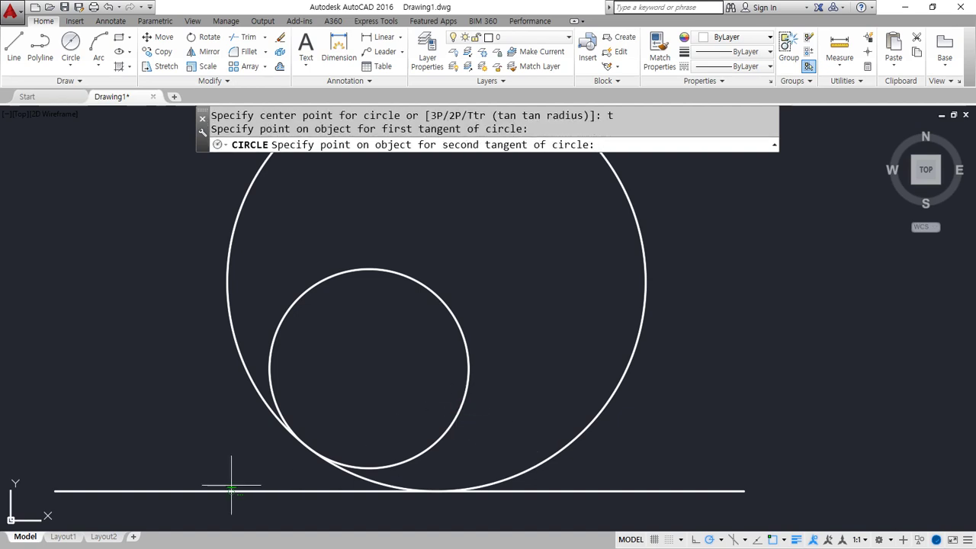
click(229, 491)
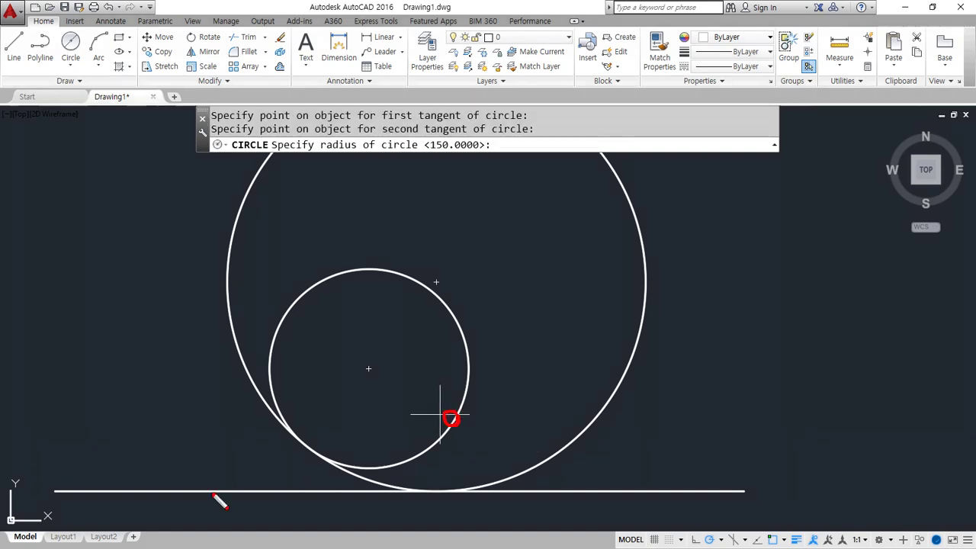
mouse_move(521, 245)
mouse_down()
mouse_move(500, 328)
mouse_move(300, 481)
mouse_move(174, 470)
mouse_up()
key(Escape)
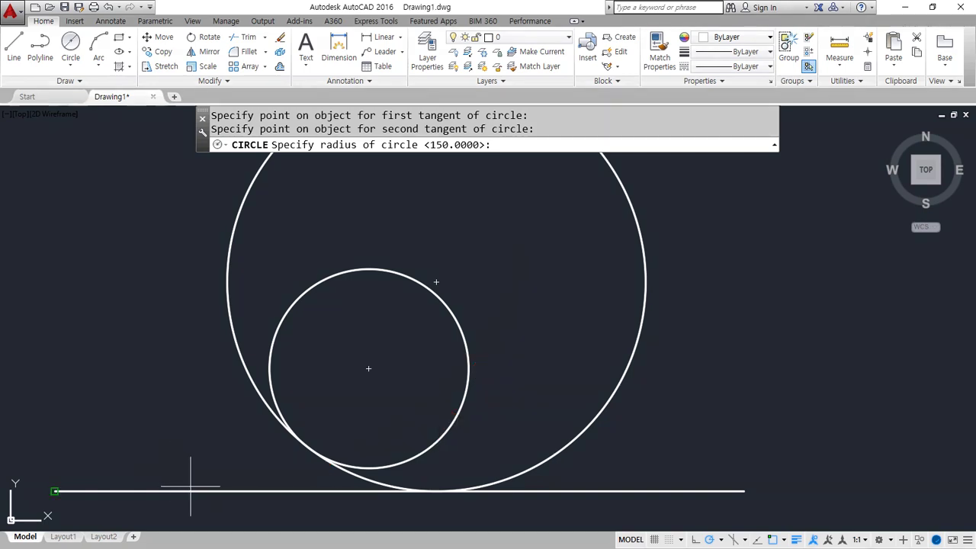
key(Return)
Erase the two radius 150 circles surrounding the original circle above the horizontal line
click(691, 269)
click(421, 235)
text(e)
key(Return)
Draw a Ttr circle of radius 150 tangent to the circle's upper-right side and the horizontal line right of the circle
text(C)
key(Return)
text(t)
key(Return)
click(468, 331)
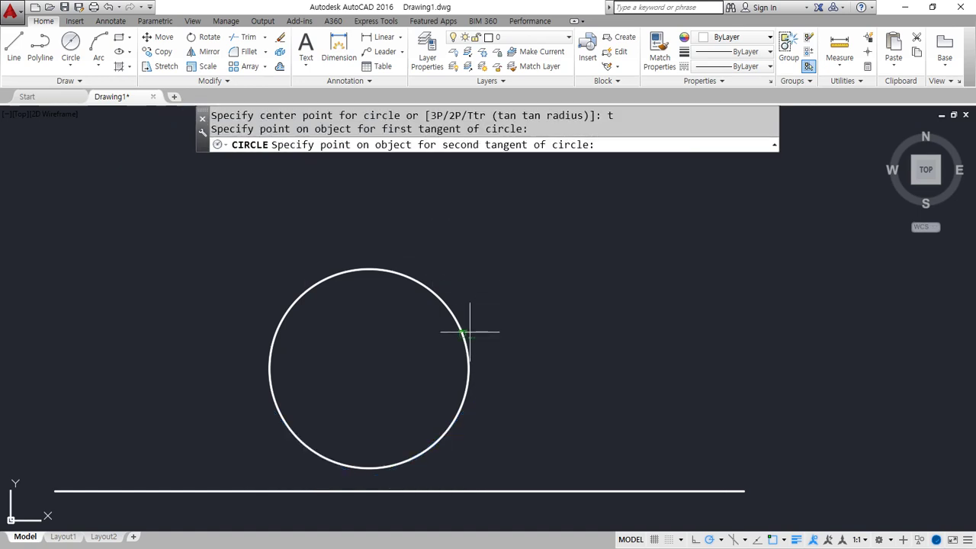
click(577, 489)
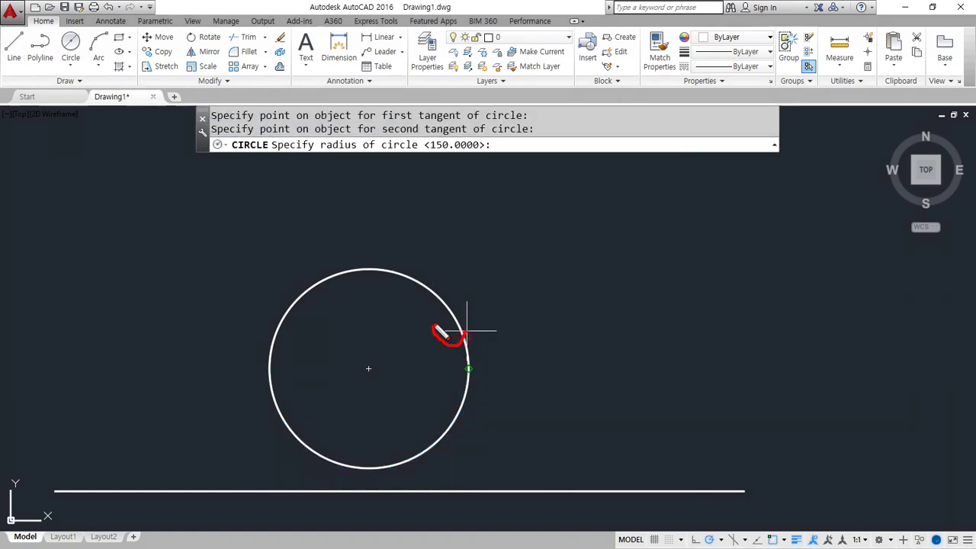
drag(563, 517, 550, 438)
mouse_move(420, 146)
mouse_down()
mouse_move(438, 277)
mouse_move(736, 512)
mouse_up()
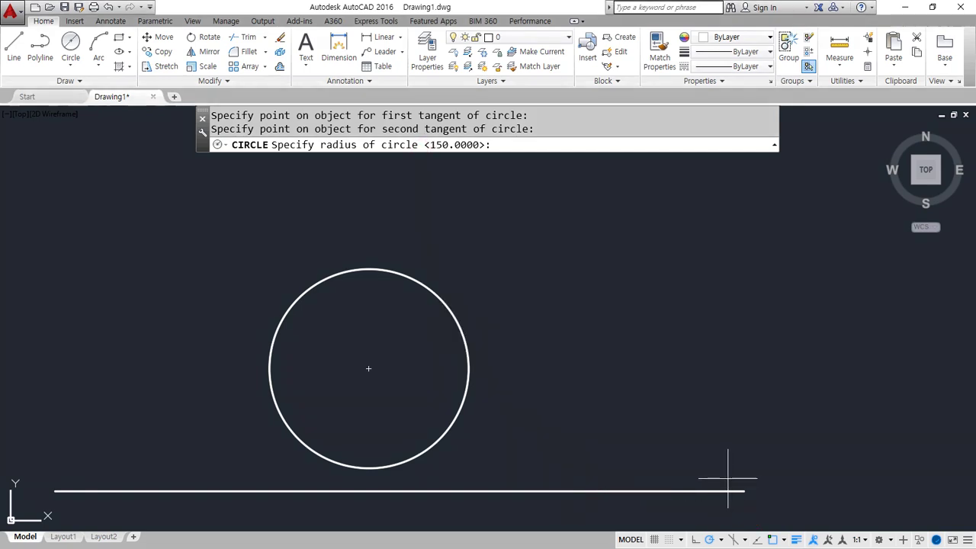
key(Return)
click(820, 402)
click(737, 329)
text(e)
key(space)
key(Escape)
Draw a Ttr circle of radius 150 tangent to the small circle's left side and the horizontal line left of the circle
text(c)
key(Return)
text(t)
key(Return)
click(272, 356)
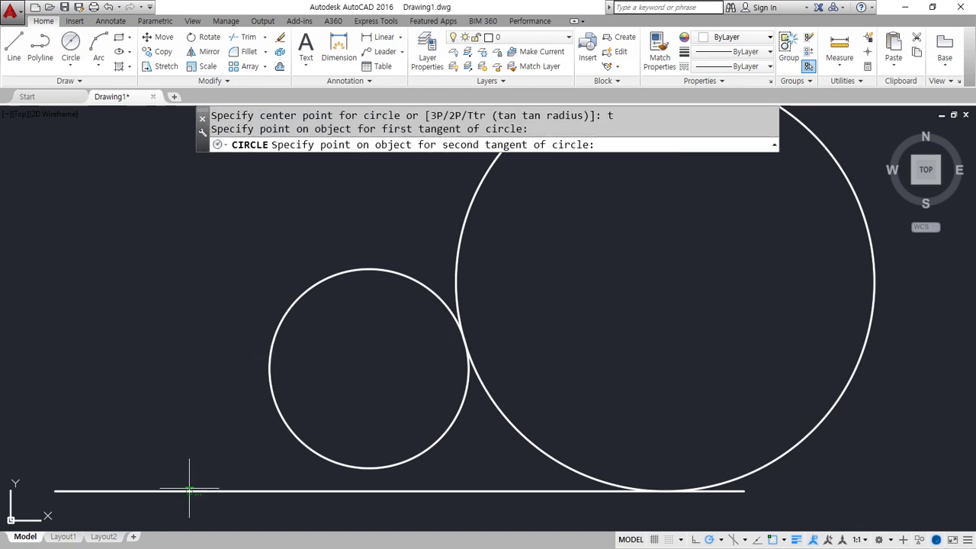
click(192, 490)
drag(287, 363, 283, 377)
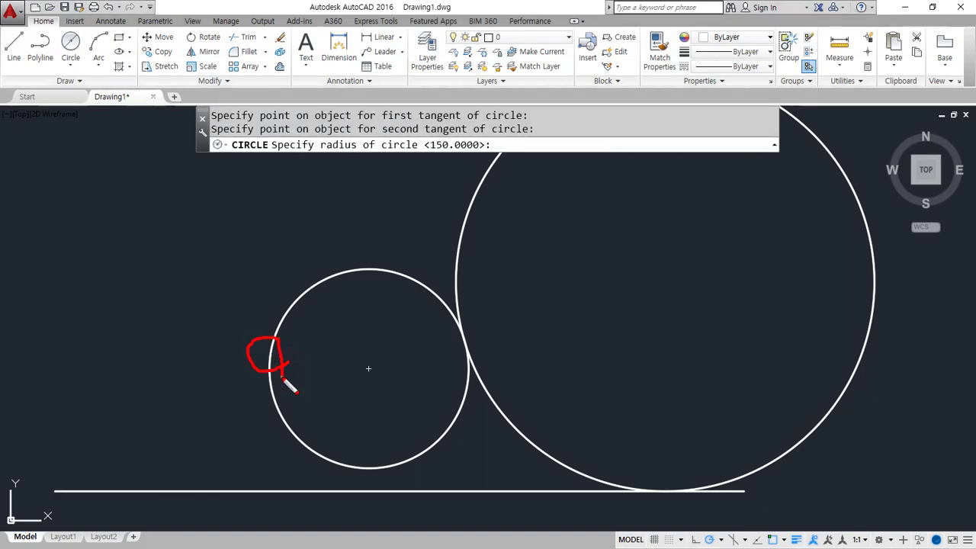
drag(172, 492, 167, 491)
drag(267, 209, 91, 460)
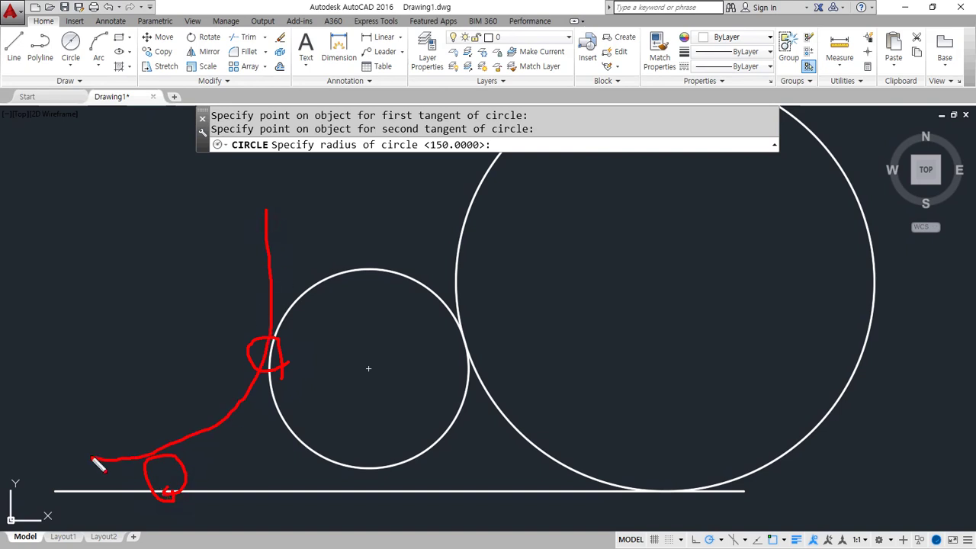
key(Escape)
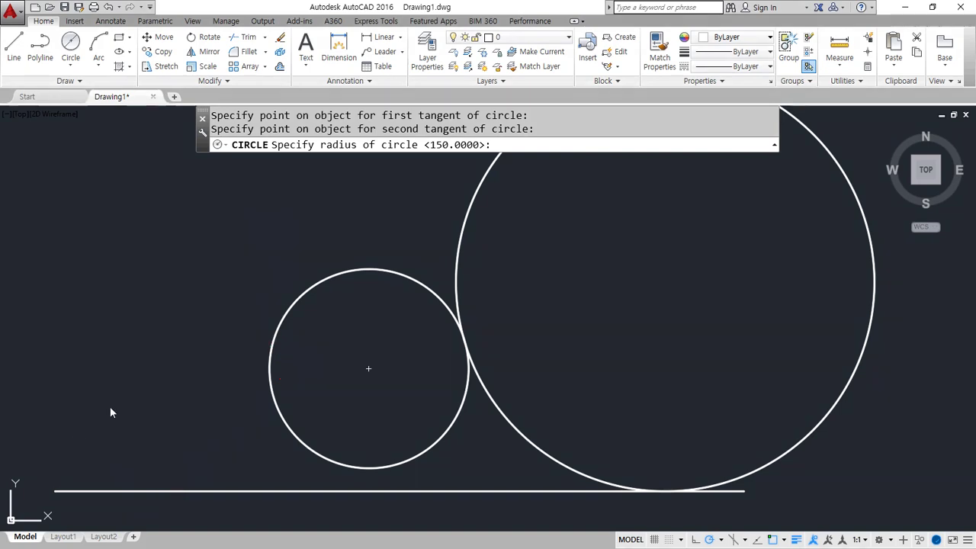
key(Return)
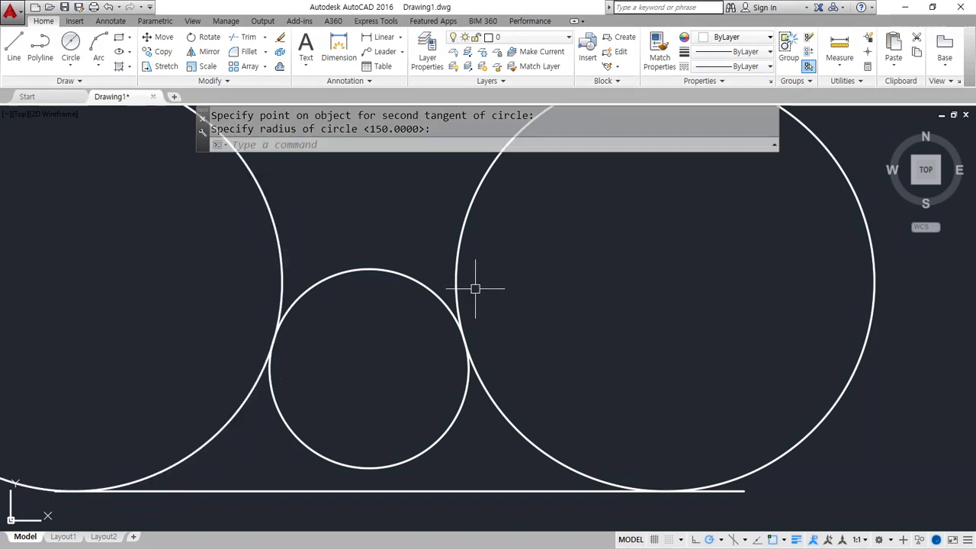
Erase all the circles and lines in the drawing
scroll(475, 285, down, 2)
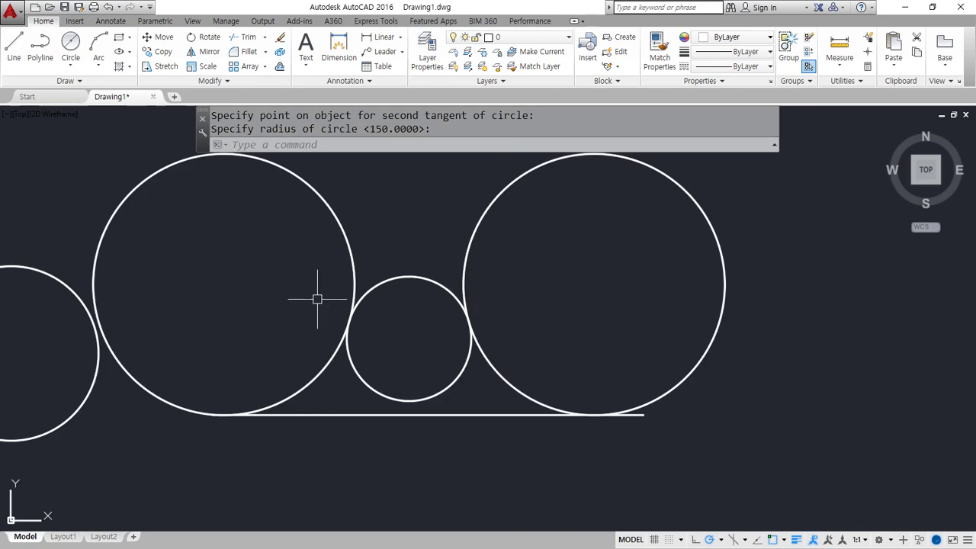
scroll(314, 290, down, 4)
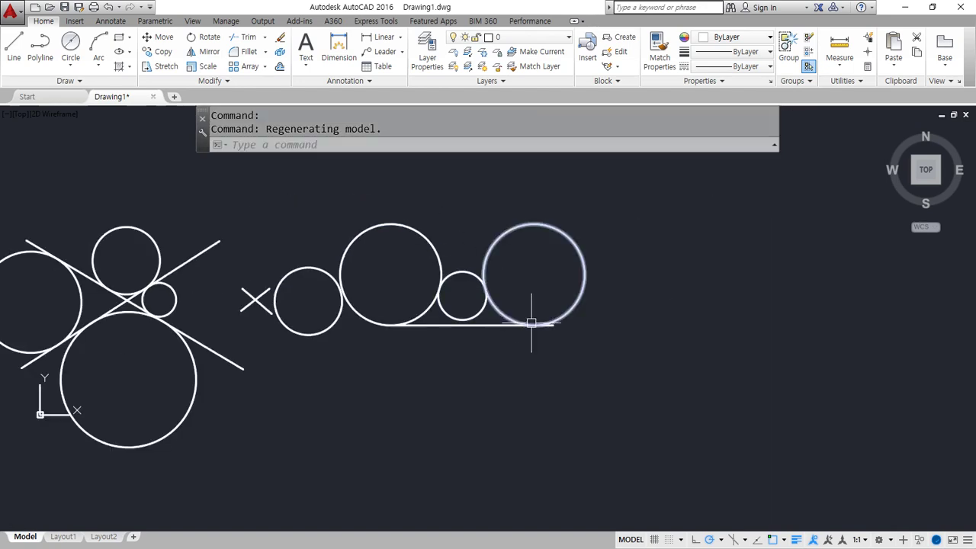
scroll(531, 324, down, 3)
click(603, 213)
click(148, 429)
text(e)
key(Return)
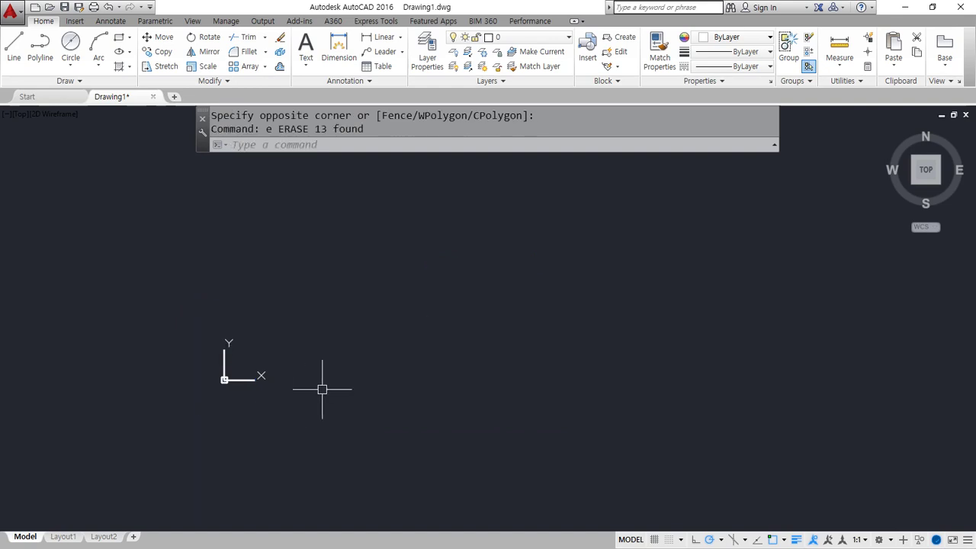
Draw a circle of radius 50 in the upper part of the emptied drawing
text(z)
key(Return)
text(a)
key(Return)
text(c)
key(Return)
click(318, 267)
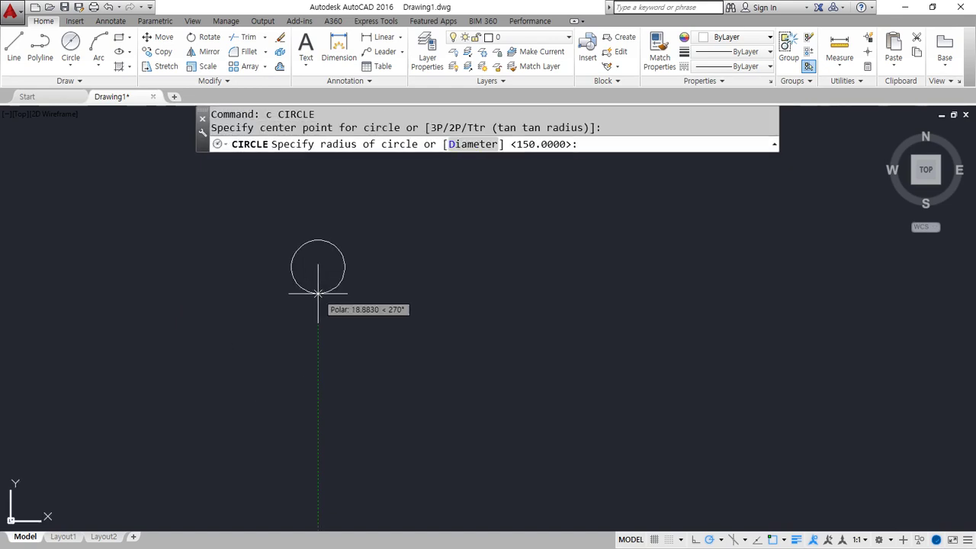
text(50)
key(Return)
Draw a second circle of radius 50 below the first, leaving a gap between them
key(Return)
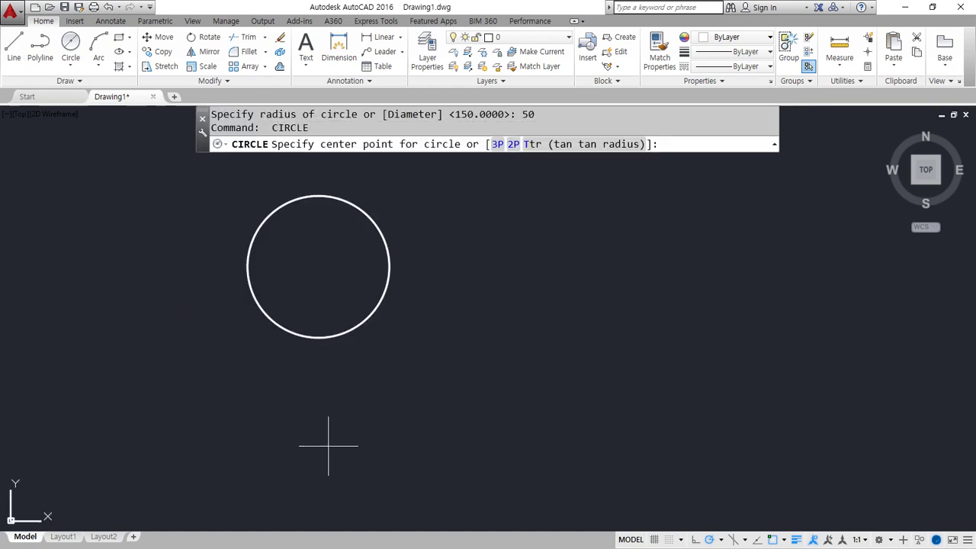
click(325, 449)
scroll(366, 381, down, 3)
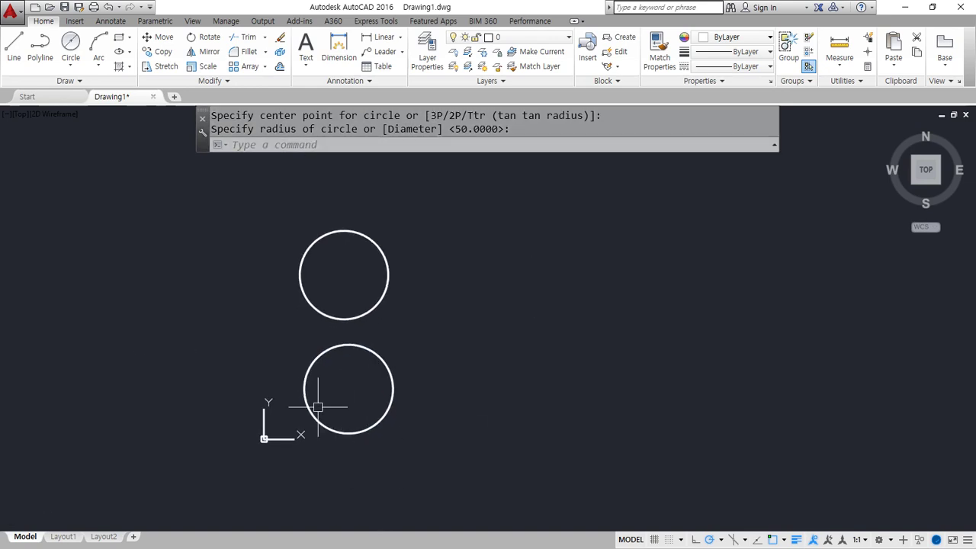
mouse_move(457, 505)
mouse_down()
mouse_move(447, 224)
mouse_move(413, 468)
mouse_up()
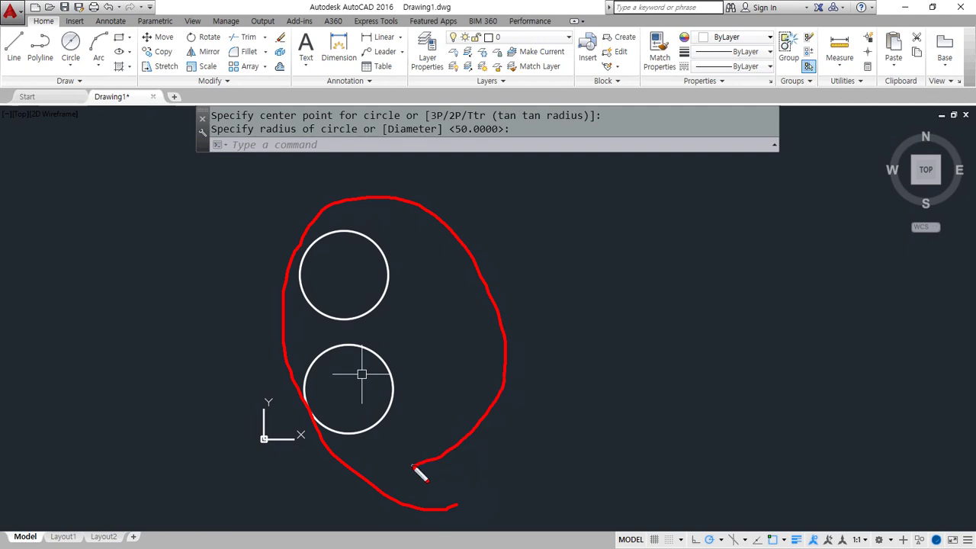
key(Escape)
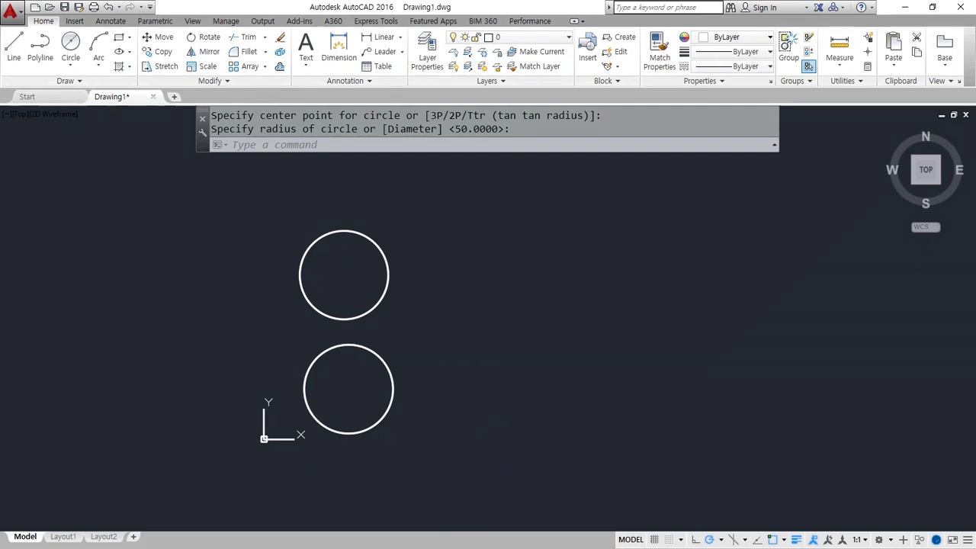
Draw a Ttr circle of radius 200 tangent to the upper circle's lower-left side and the top of the lower circle
text(c)
key(Return)
text(t)
key(Return)
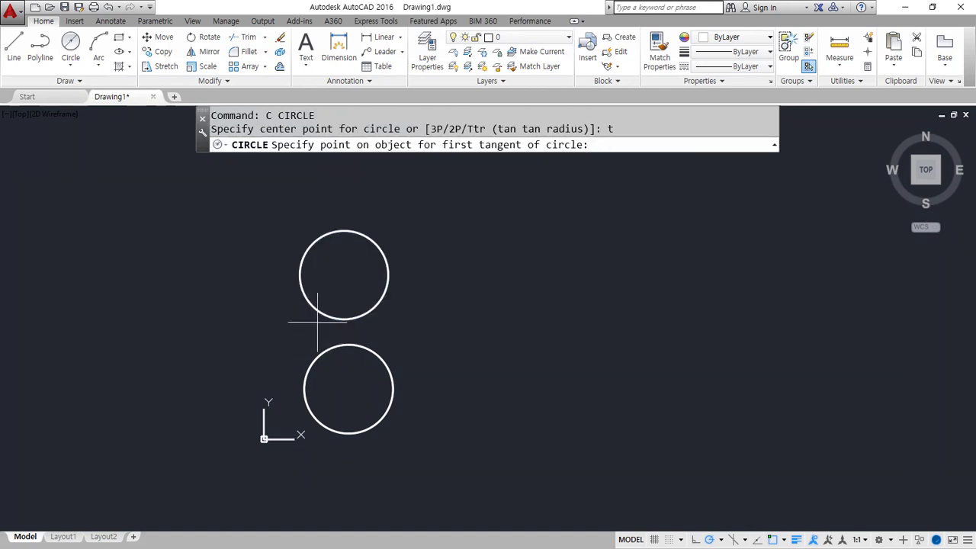
click(323, 311)
click(346, 344)
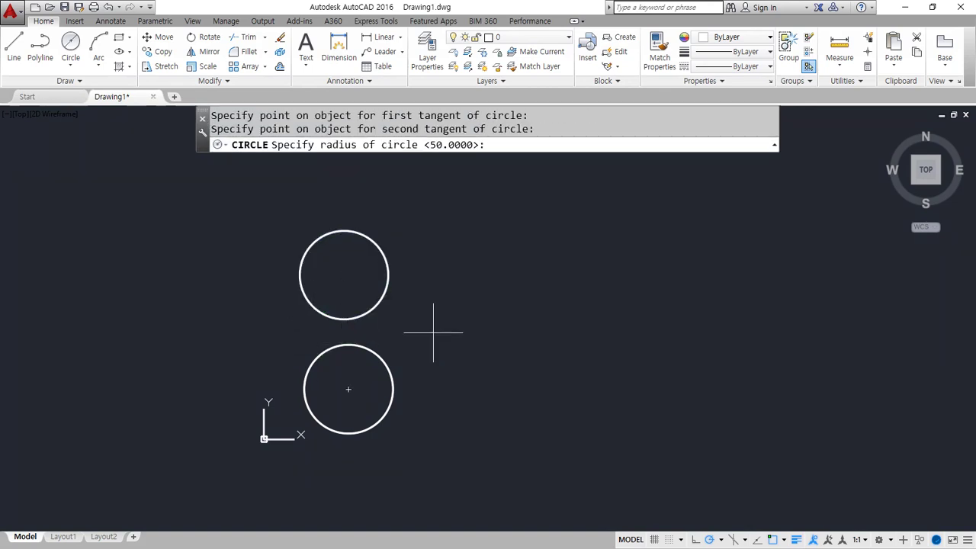
key(Return)
Draw a Ttr circle of radius 200 tangent to the underside of the upper small circle and the lower circle's upper-left side
text(c)
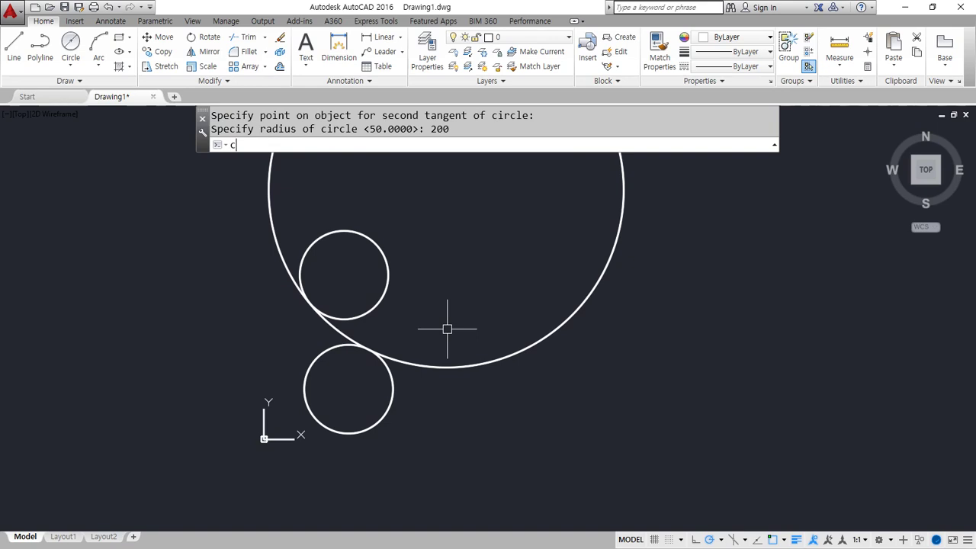
key(Return)
text(t)
key(Return)
click(329, 316)
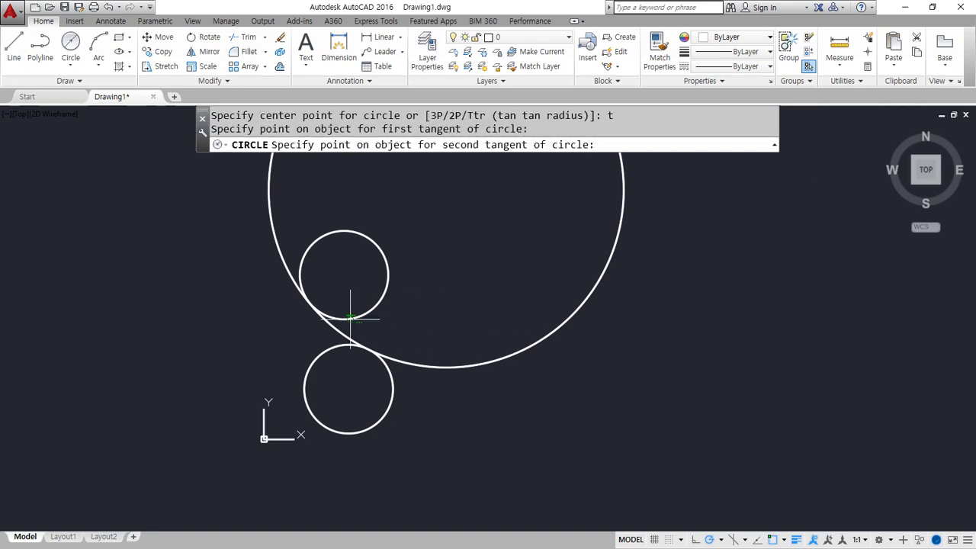
click(318, 354)
text(200)
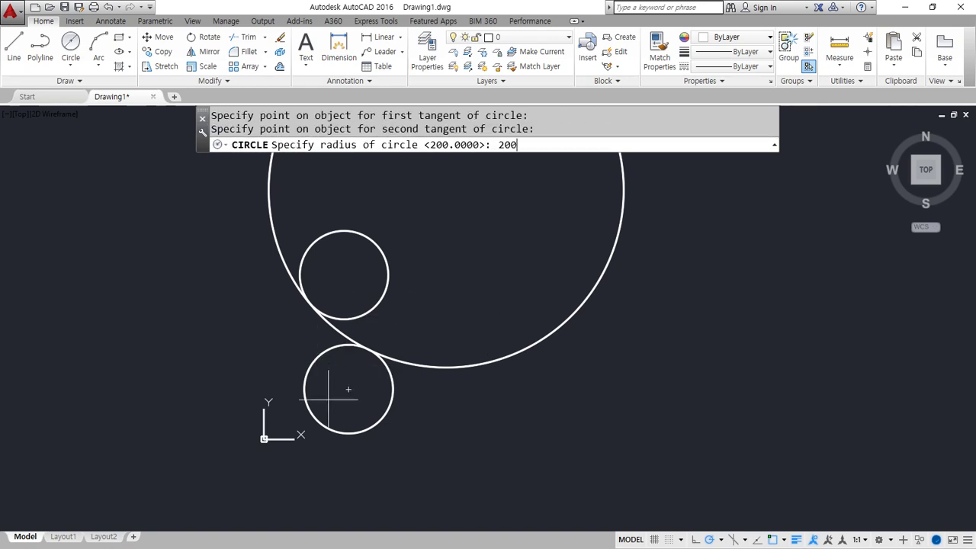
key(Return)
Draw a Ttr circle of radius 200 tangent to the lower small circle's lower-left side and the upper small circle's upper-left side
text(c)
key(Return)
text(t)
key(Return)
click(332, 431)
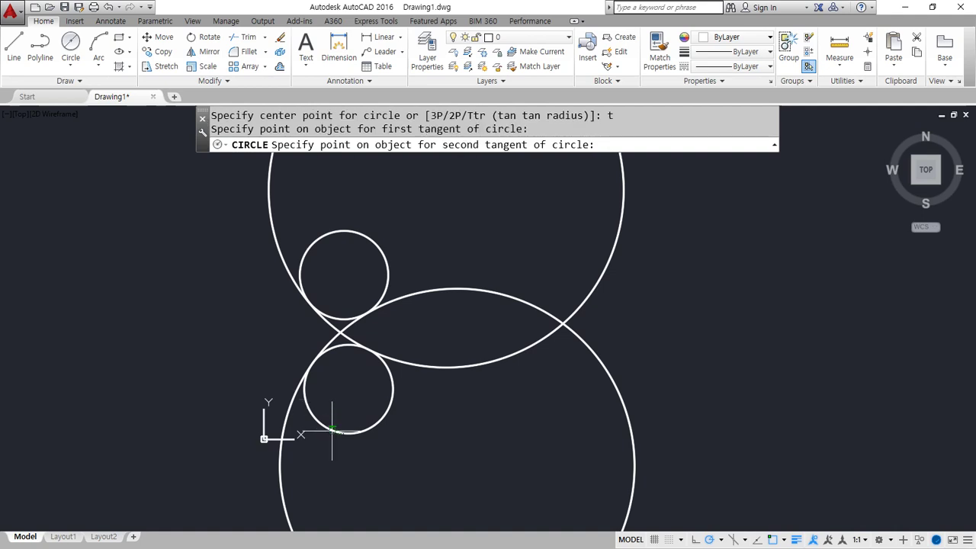
click(319, 244)
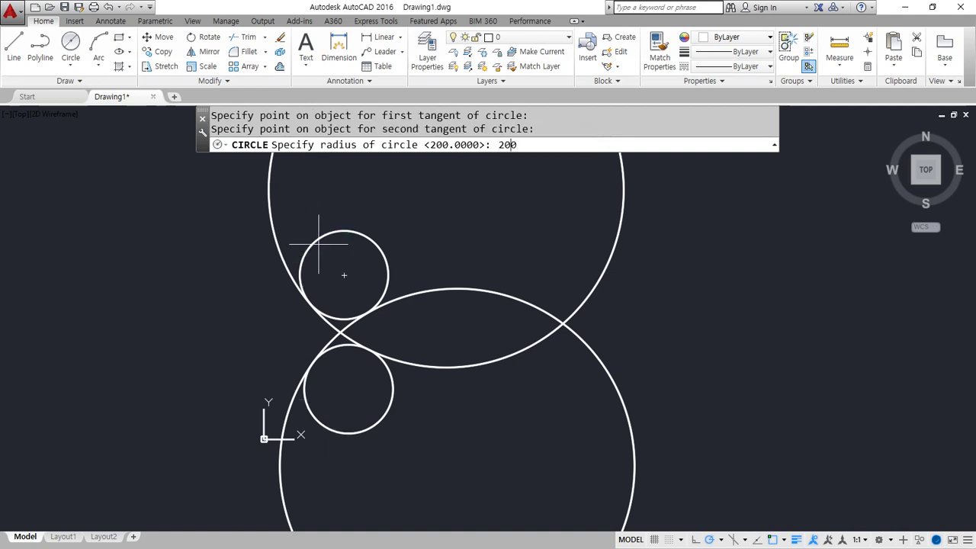
key(Return)
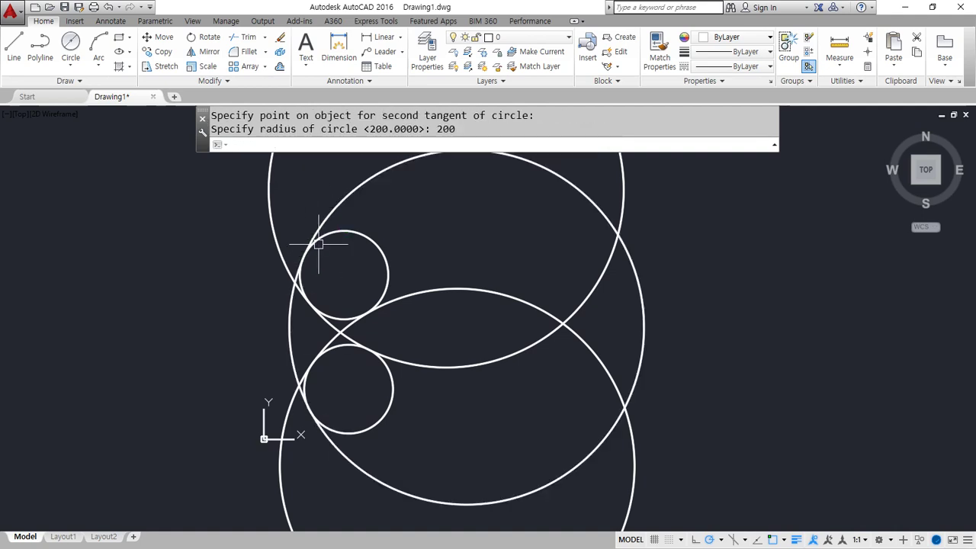
Draw a Ttr circle of radius 200 tangent to the upper small circle's lower-left side and the lower small circle's upper-left side
scroll(338, 289, up, 4)
text(c)
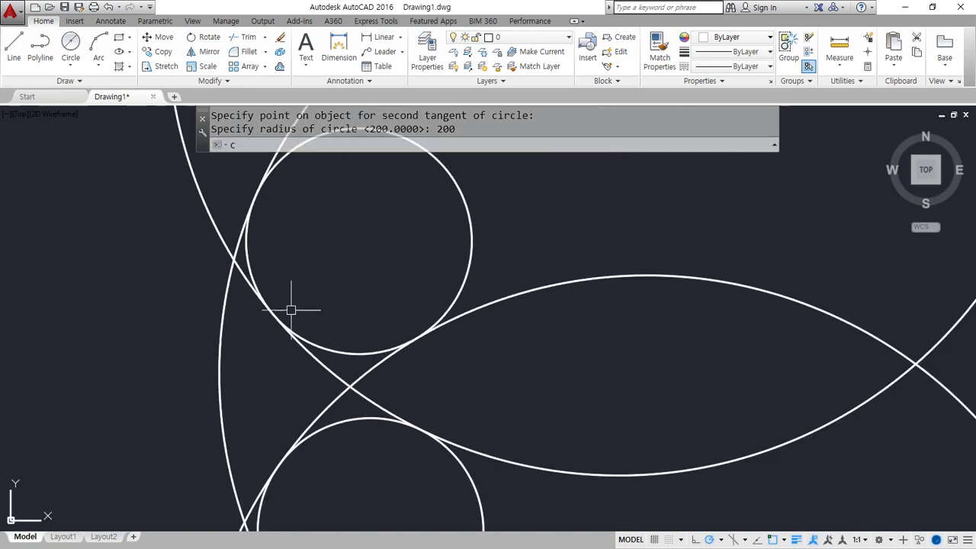
key(Return)
text(t)
key(Return)
scroll(297, 331, up, 3)
scroll(262, 279, down, 3)
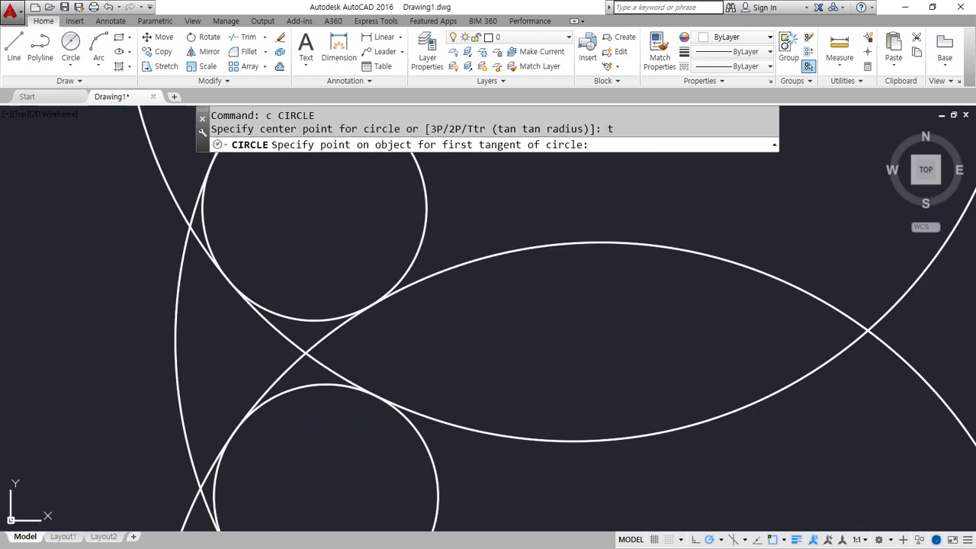
scroll(309, 235, up, 2)
click(304, 263)
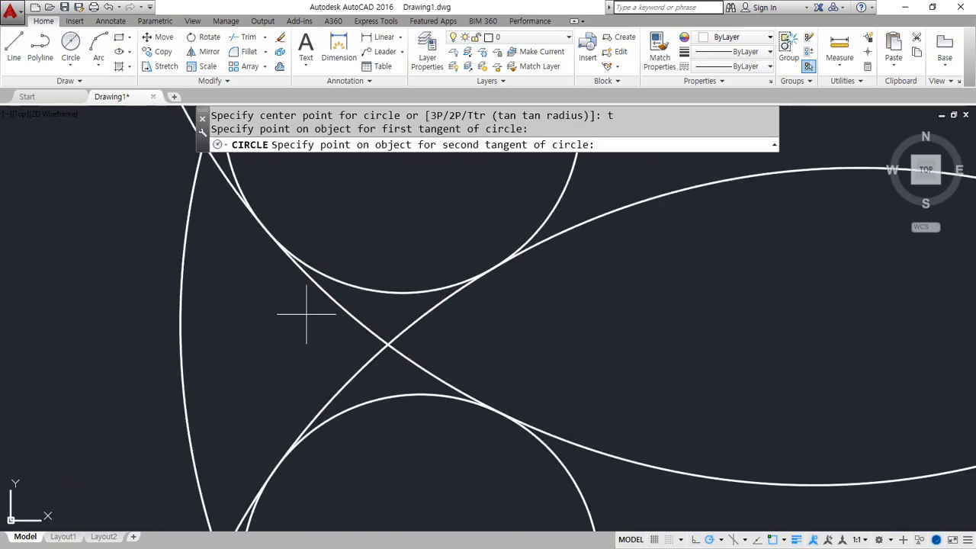
click(315, 433)
key(Return)
scroll(364, 443, down, 5)
key(ctrl+2)
shift+drag(369, 297, 369, 545)
mouse_move(335, 263)
mouse_down()
mouse_move(263, 329)
mouse_move(262, 237)
mouse_up()
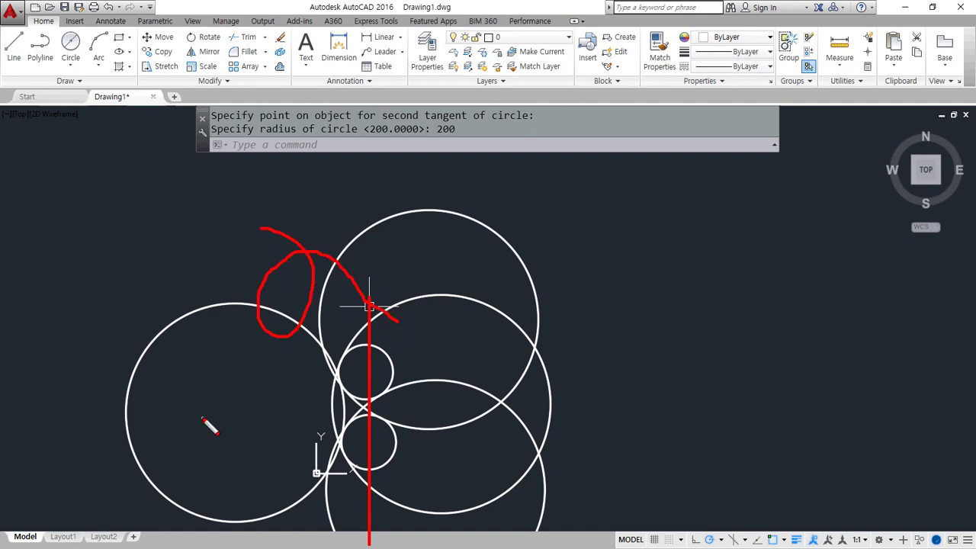
mouse_move(374, 311)
mouse_down()
mouse_move(458, 398)
mouse_move(320, 371)
mouse_move(423, 328)
mouse_up()
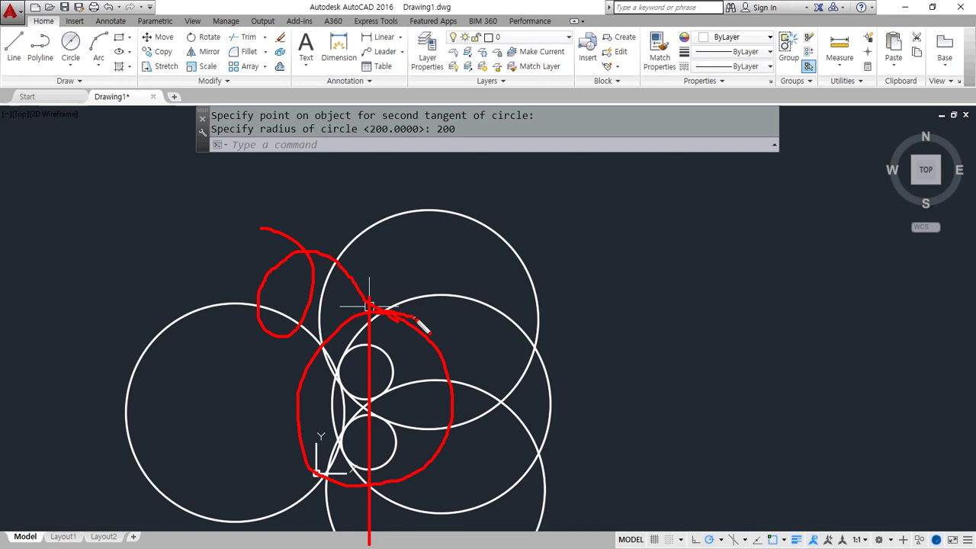
key(Escape)
scroll(349, 423, up, 5)
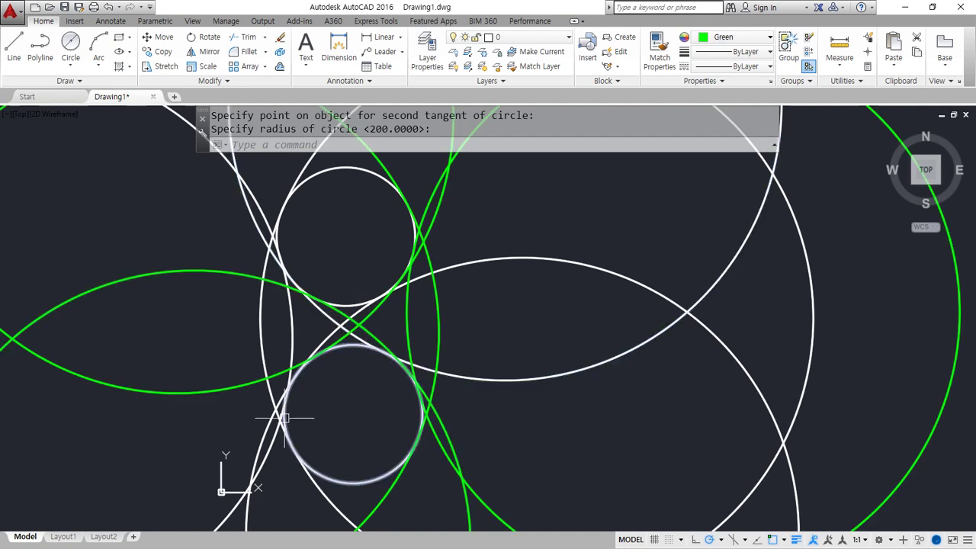
key(Escape)
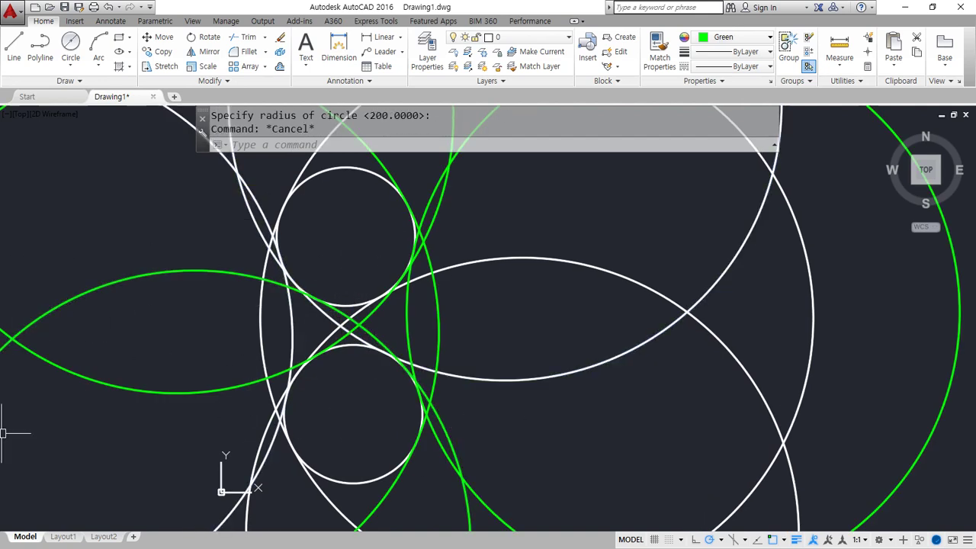
Erase all the white and green circles from the drawing
scroll(515, 340, down, 4)
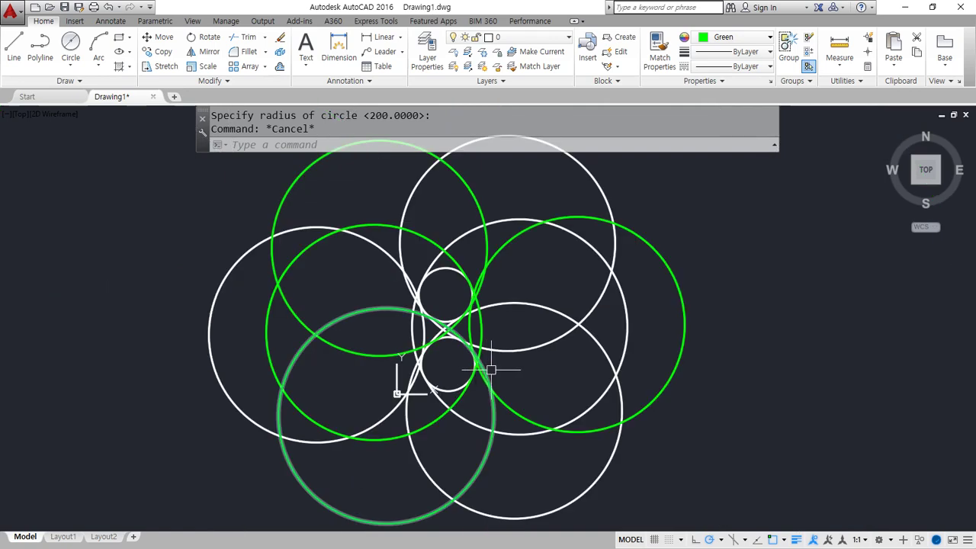
click(548, 444)
click(418, 235)
key(Delete)
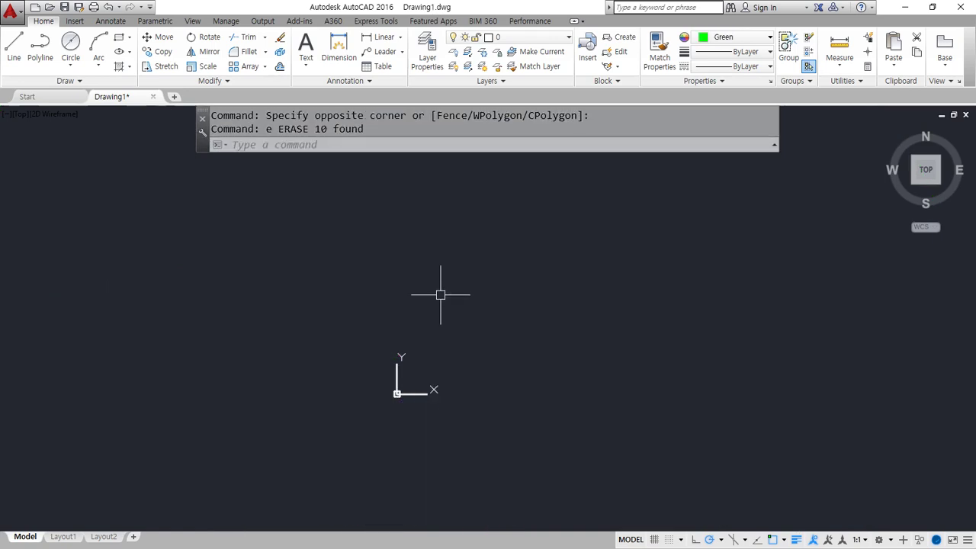
text(z)
key(Return)
text(a)
key(Return)
text(l)
key(Return)
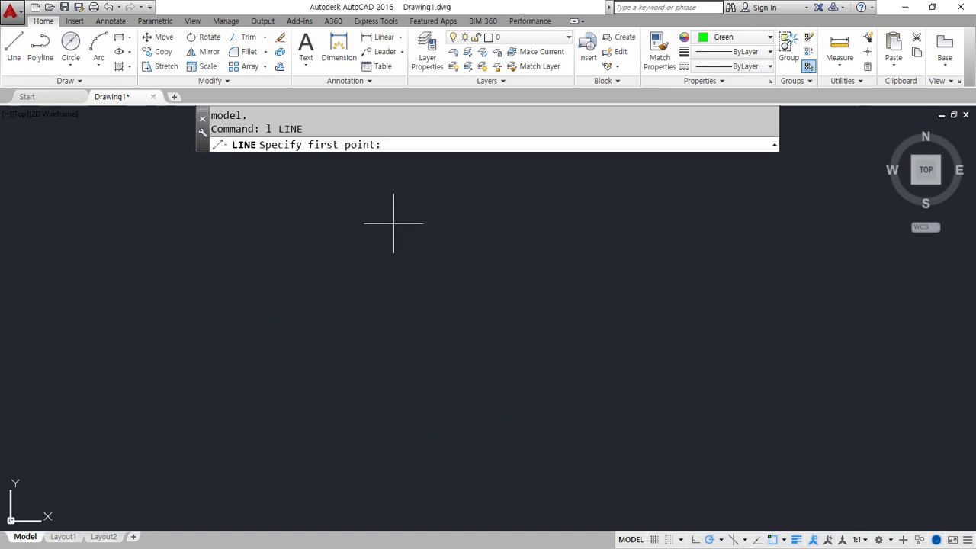
click(396, 216)
click(238, 420)
key(Escape)
click(278, 463)
click(268, 335)
text(e)
key(Return)
Set the current object colour to ByLayer and draw a large closed triangle with the Line command
click(720, 37)
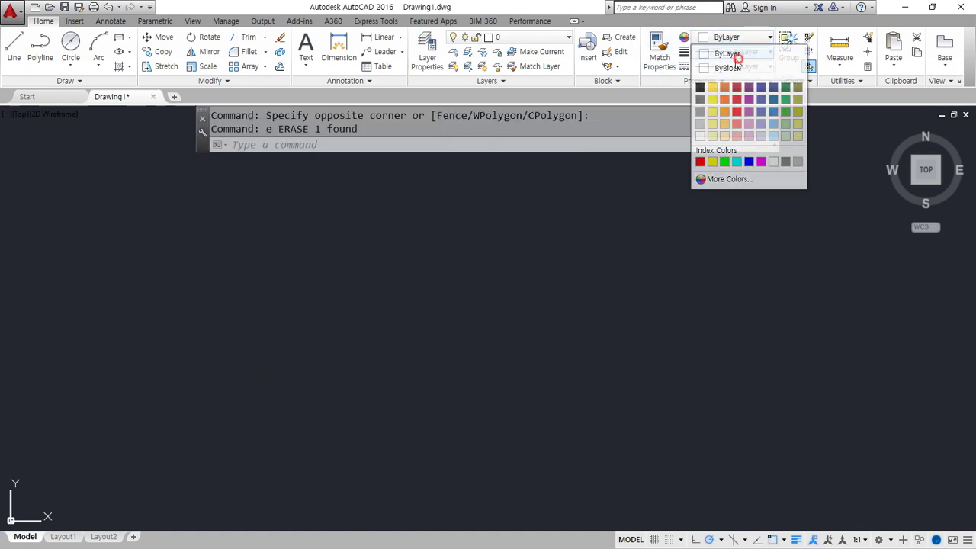
click(740, 55)
text(l)
key(Return)
click(426, 193)
click(218, 421)
click(526, 468)
text(c)
key(Return)
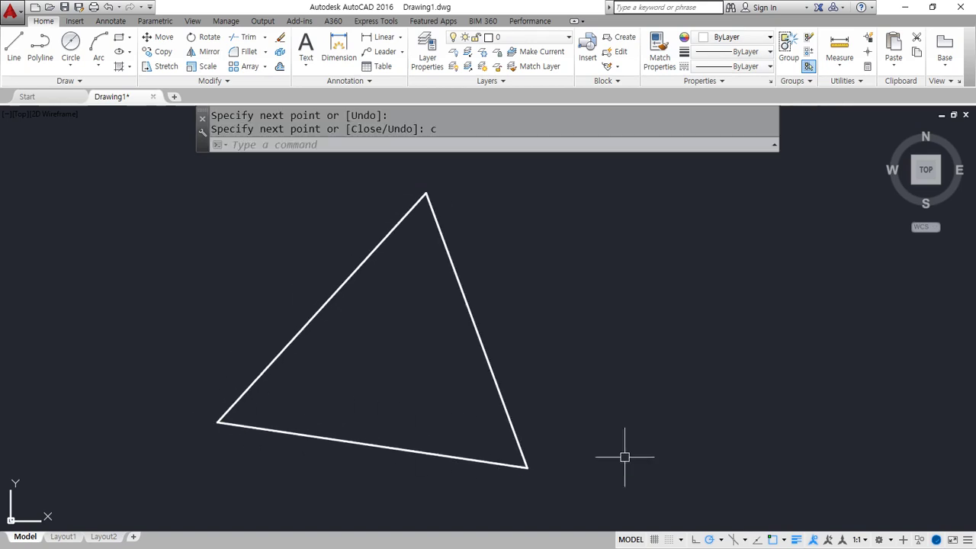
mouse_move(345, 270)
mouse_down()
mouse_move(342, 449)
mouse_move(483, 338)
mouse_move(339, 304)
mouse_move(313, 350)
mouse_up()
key(Escape)
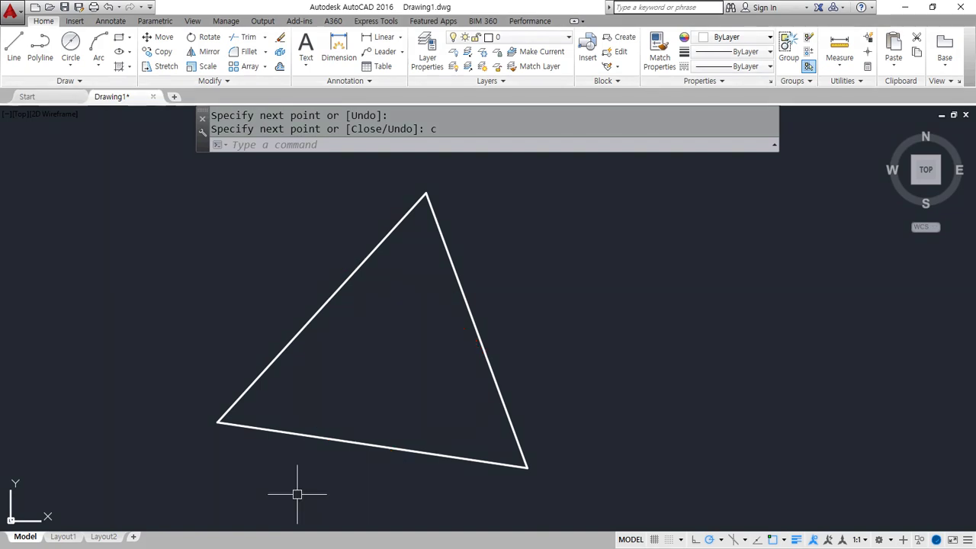
text(c)
key(Return)
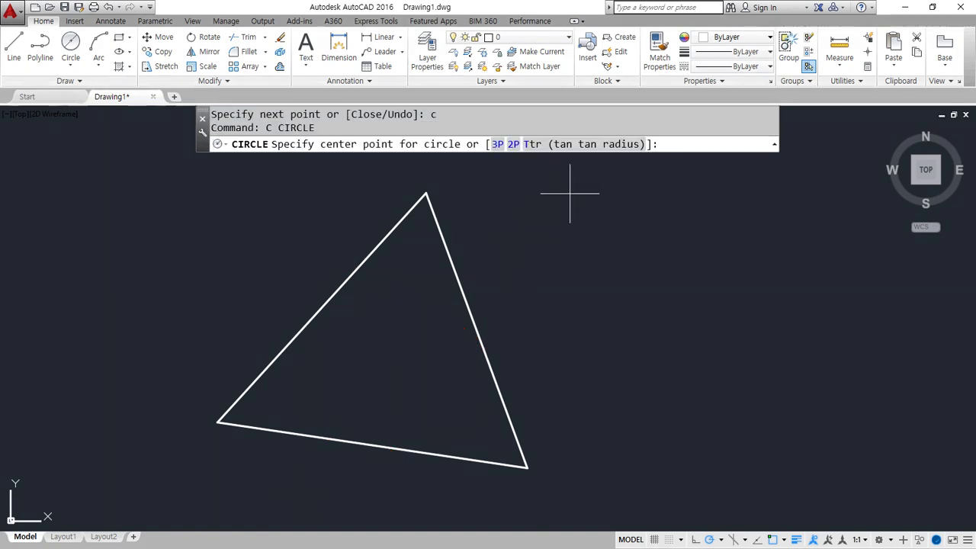
mouse_move(675, 169)
mouse_down()
mouse_move(665, 114)
mouse_move(633, 159)
mouse_up()
drag(639, 126, 696, 172)
key(Escape)
Draw a Tan, Tan, Tan circle inside the triangle, tangent to all three of its sides
click(78, 67)
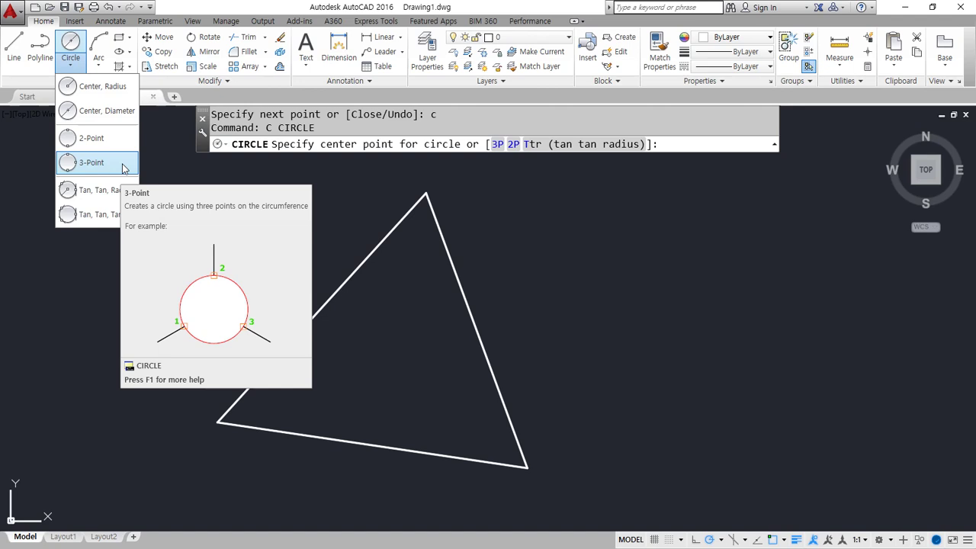
click(100, 215)
click(334, 287)
click(350, 438)
click(476, 343)
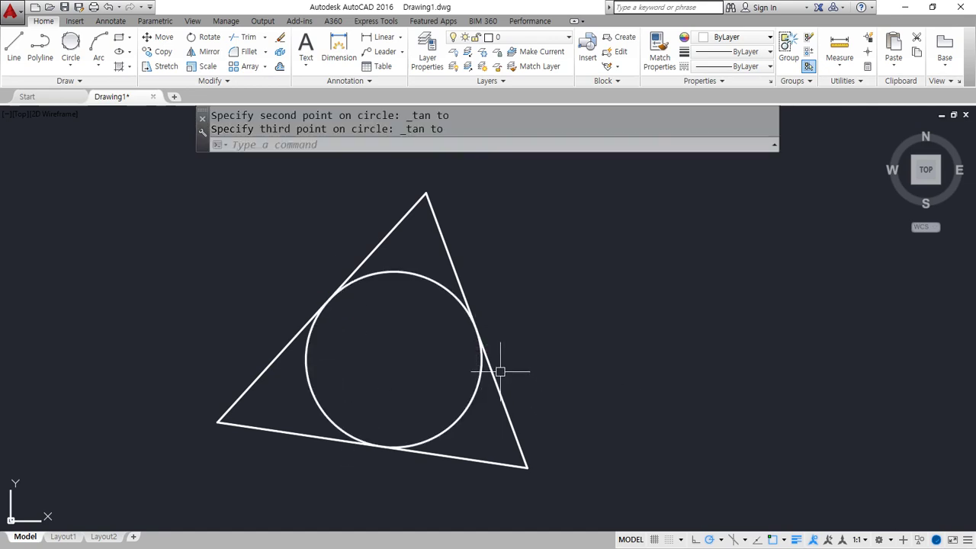
Draw a circle of radius about 46 to the right of the triangle's apex and a slightly larger circle below and right of it
middle_drag(504, 373, 405, 376)
text(c)
key(Return)
click(463, 216)
click(426, 161)
key(Return)
click(547, 399)
click(511, 338)
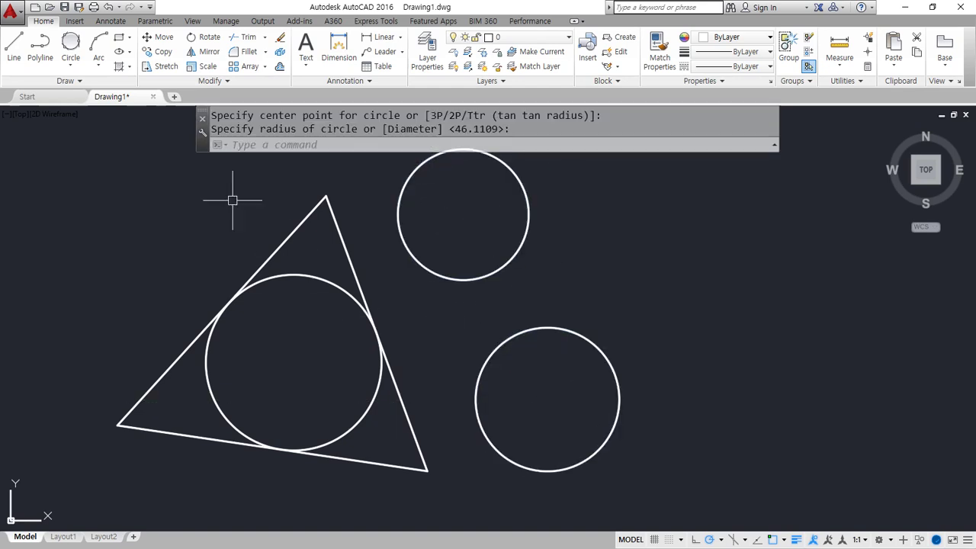
Draw a Tan, Tan, Tan circle tangent to the triangle's right side, the upper circle and the lower-right circle
click(71, 46)
click(355, 288)
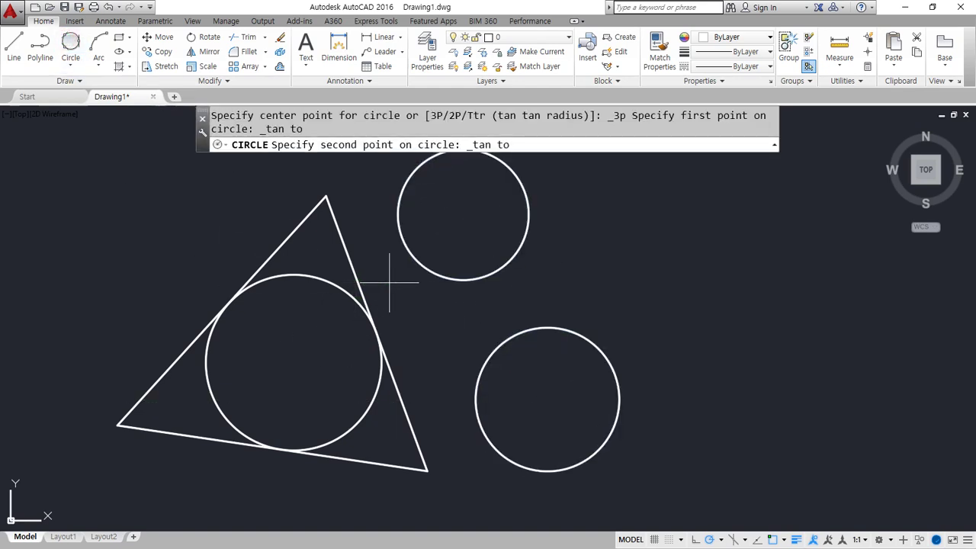
click(415, 268)
click(475, 378)
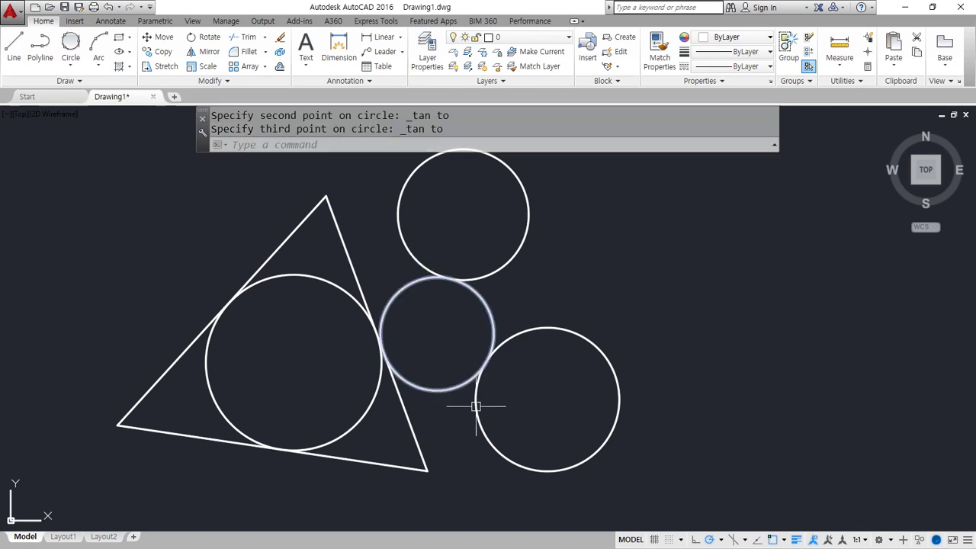
Draw a small Tan, Tan, Tan circle in the gap between the three circles right of the triangle
middle_drag(606, 317, 471, 317)
click(70, 45)
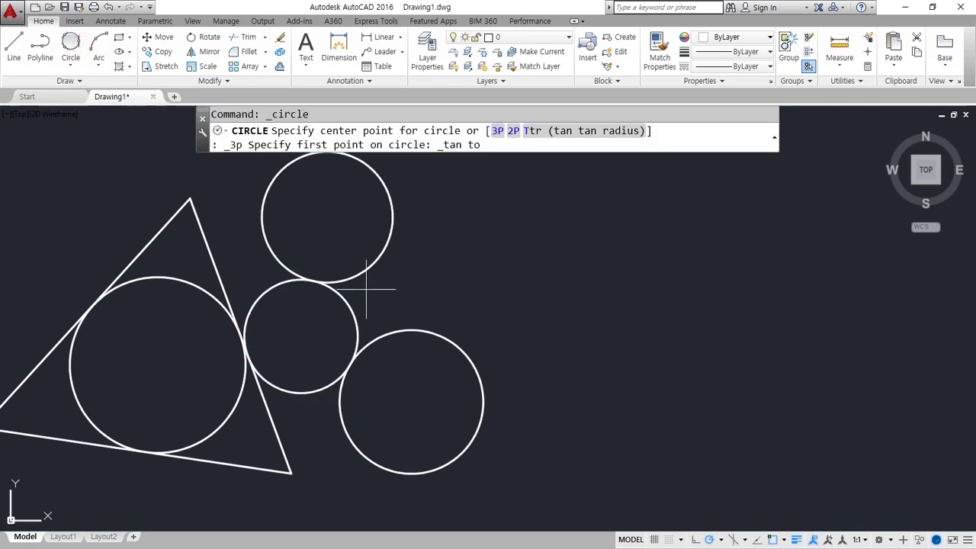
click(375, 270)
click(345, 305)
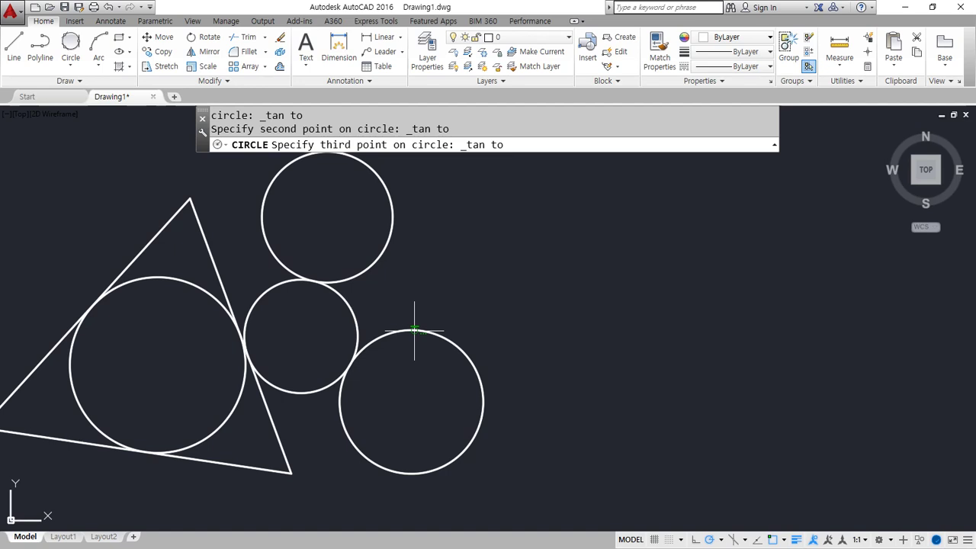
click(416, 329)
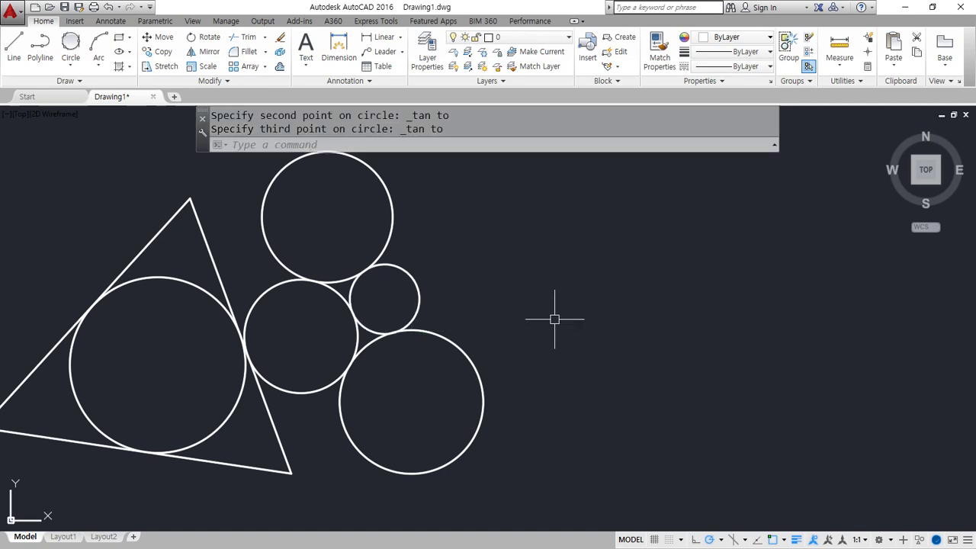
key(ctrl+2)
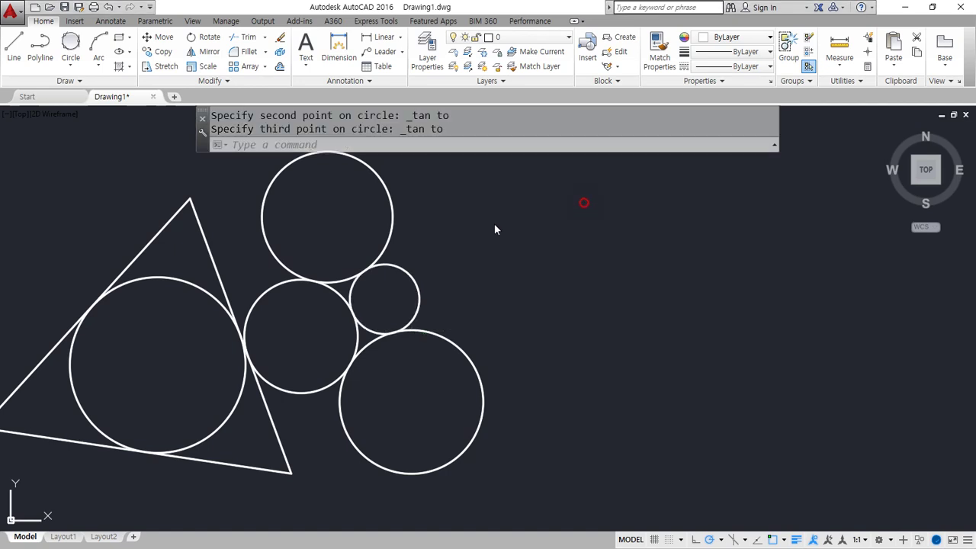
click(73, 67)
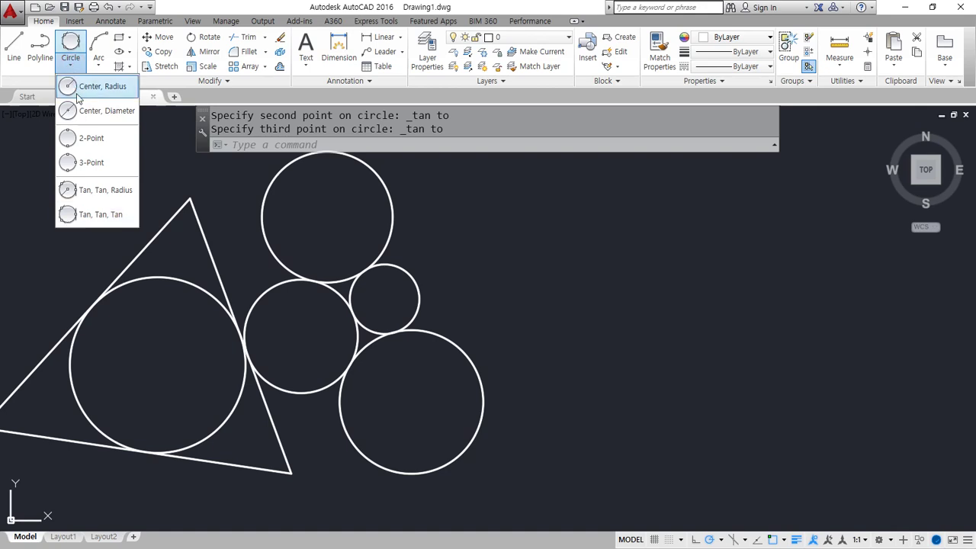
click(102, 215)
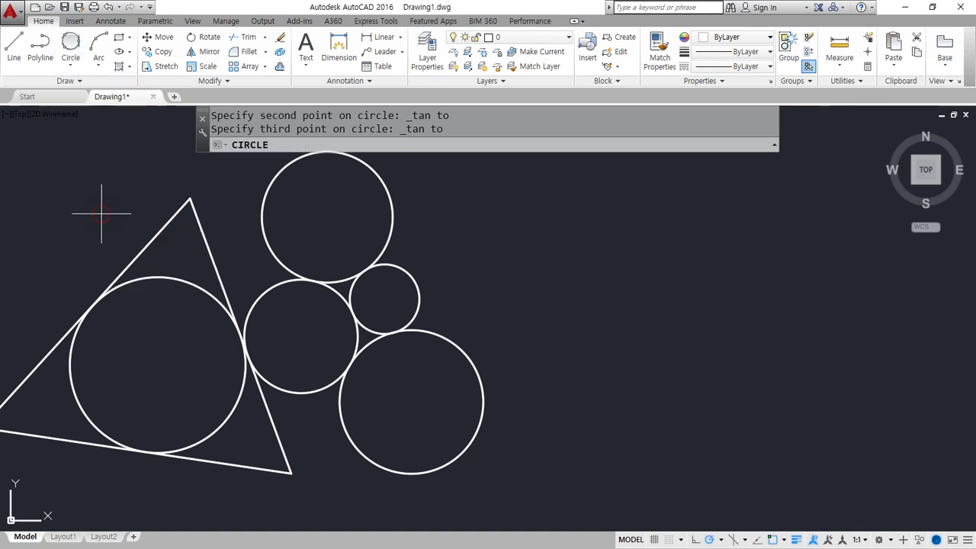
Draw a Center, Radius circle of radius about 42 in the empty area right of the tangent circles
click(77, 68)
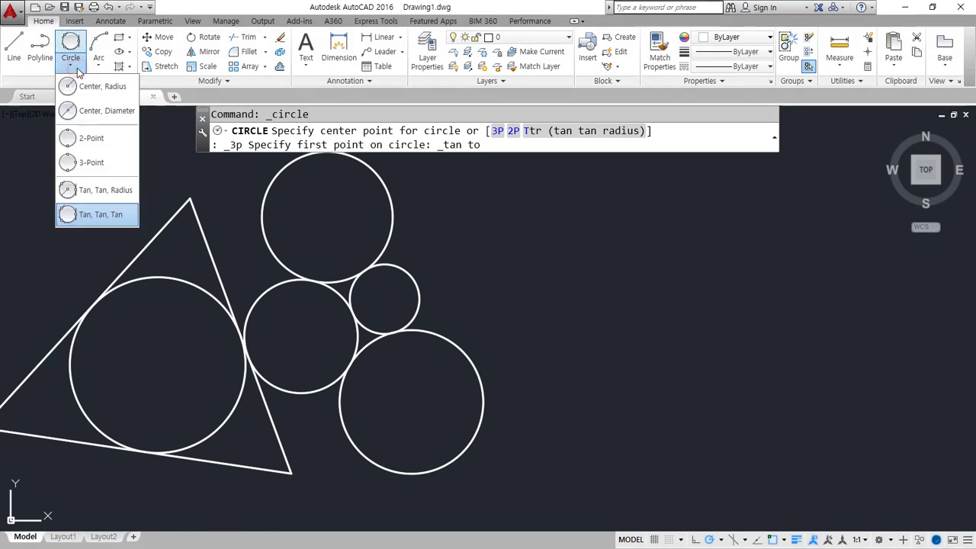
click(88, 89)
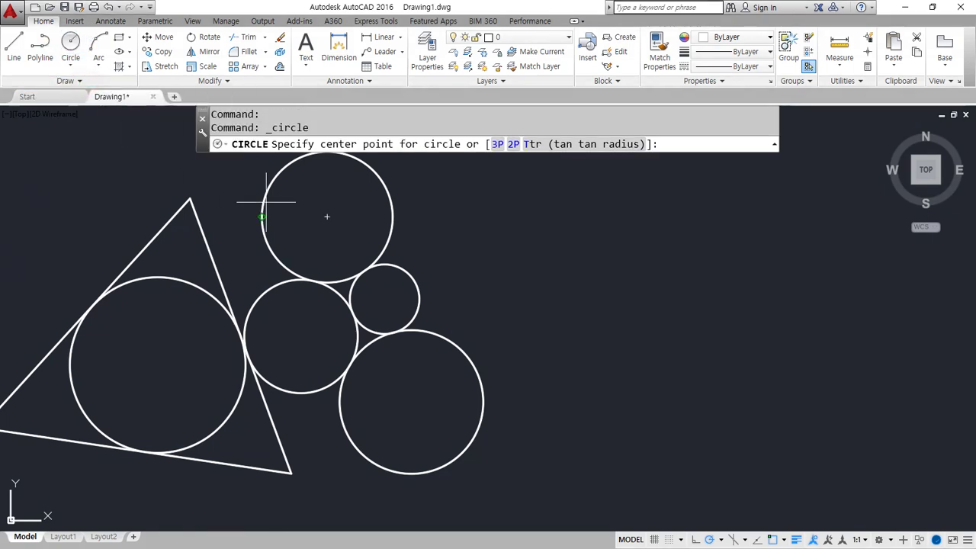
click(567, 265)
click(559, 205)
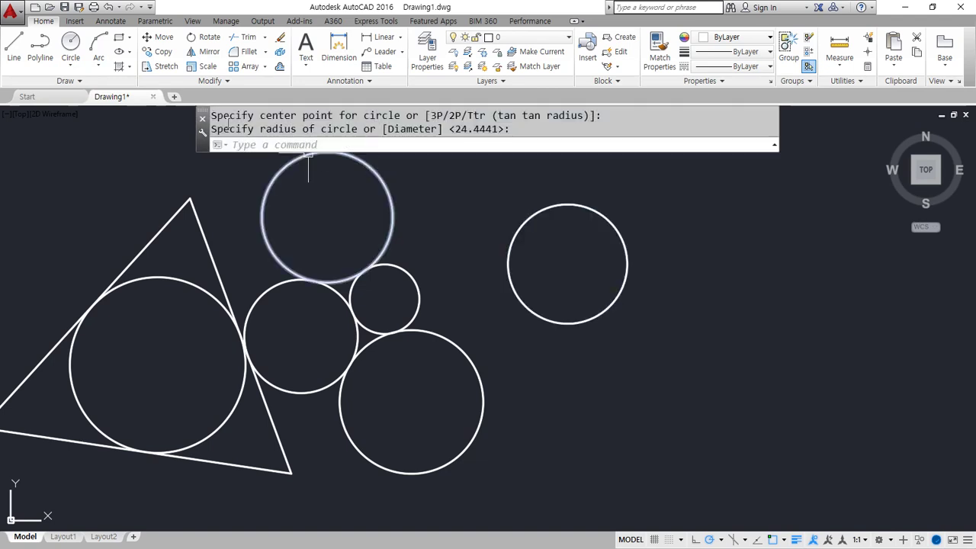
click(70, 68)
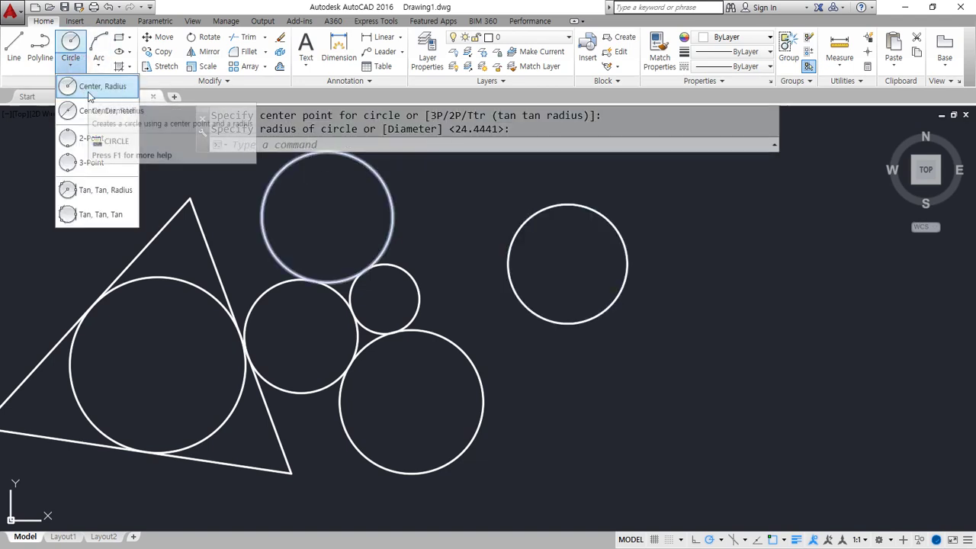
key(Escape)
drag(80, 53, 80, 29)
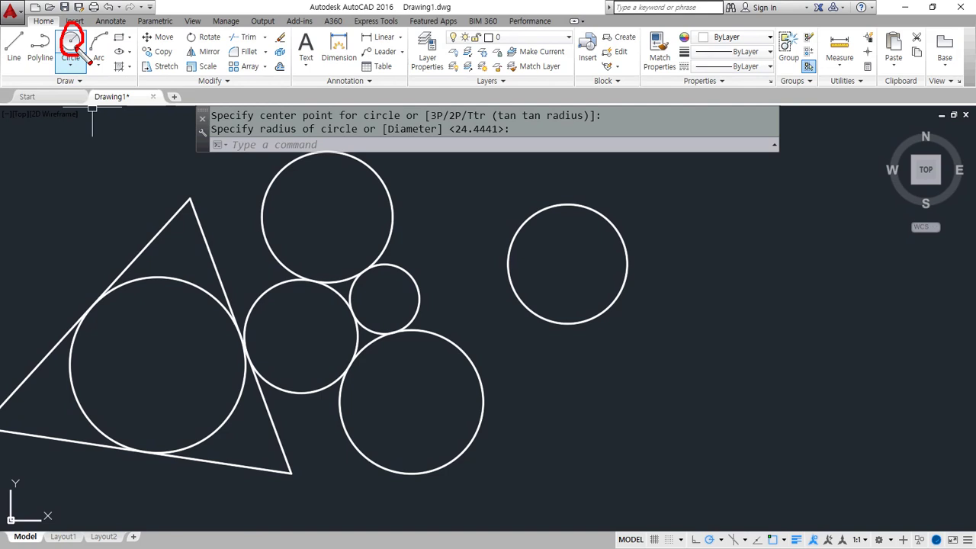
Draw another Center, Radius circle of radius about 30 to the right of the separate circle, leaving a gap between them
click(70, 45)
click(715, 265)
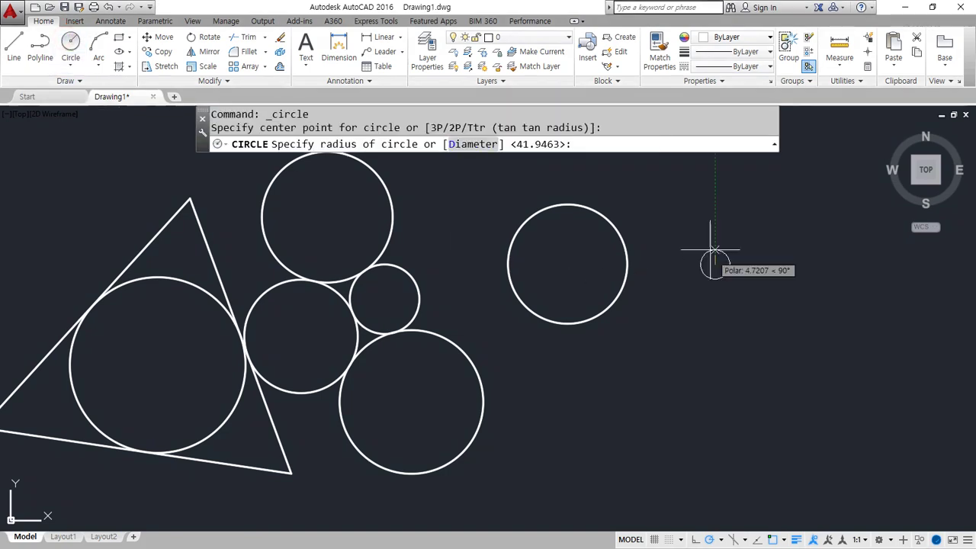
click(681, 287)
key(Escape)
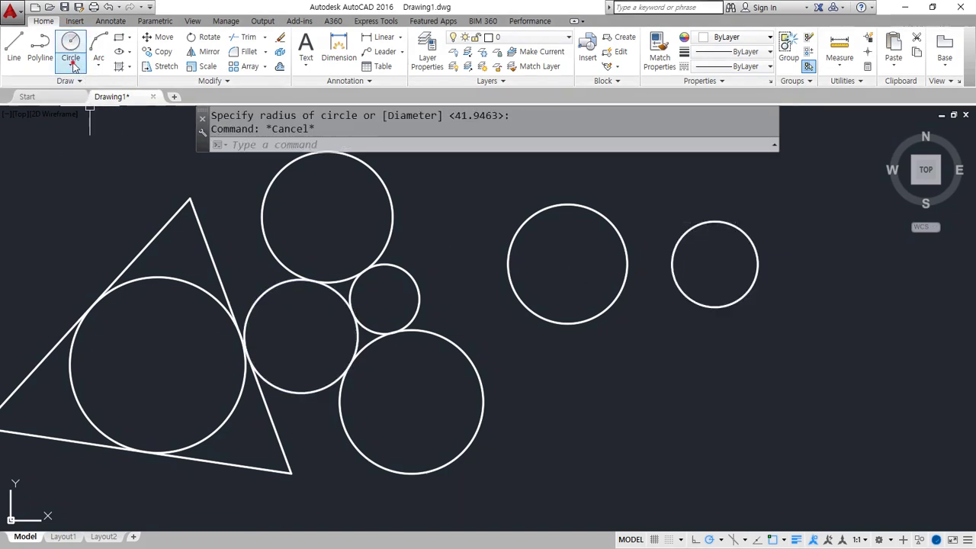
Draw a Tan, Tan, Radius circle of radius 50 tangent to the undersides of the two separate circles
click(70, 66)
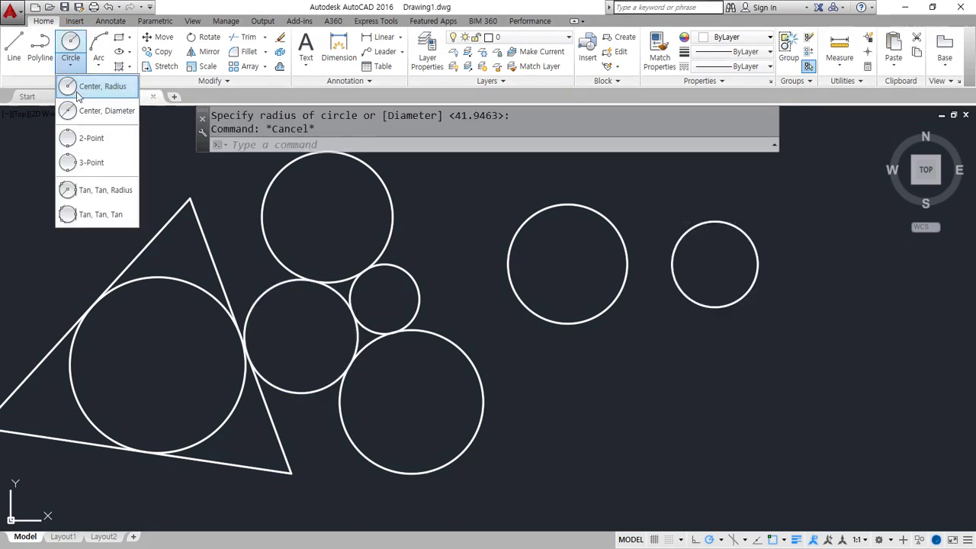
click(112, 196)
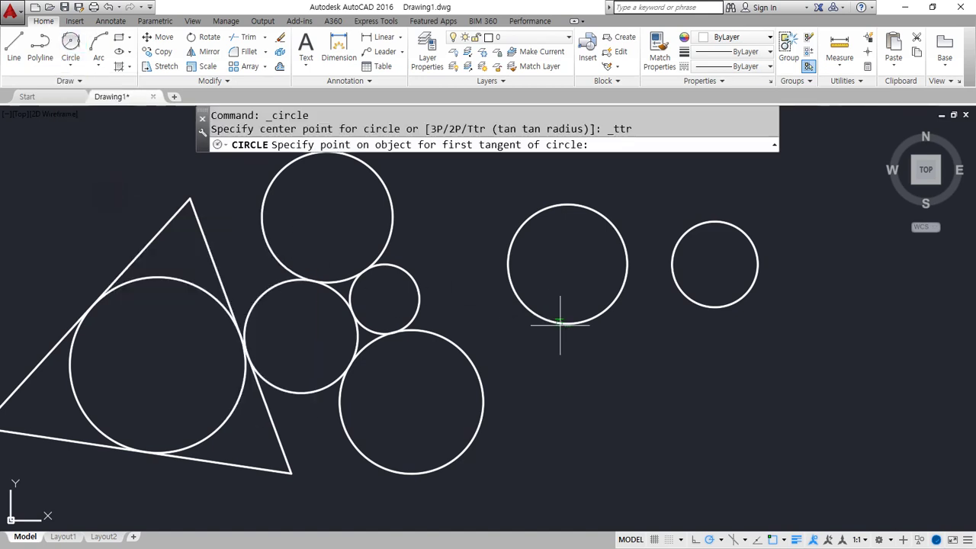
click(602, 313)
click(700, 304)
text(50)
key(Return)
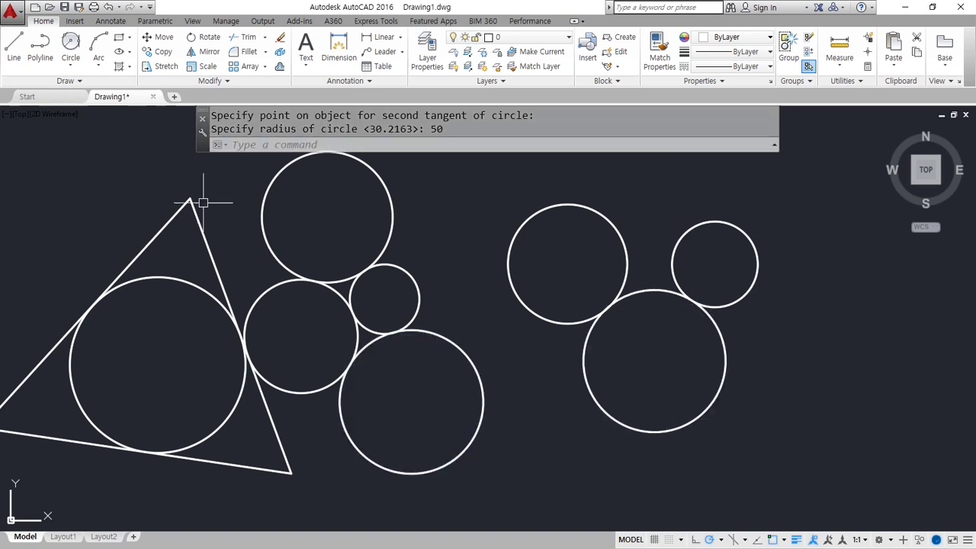
Draw a Tan, Tan, Radius circle of radius 50 tangent to the cluster's lower large circle and the larger upper circle of the separate group
click(70, 64)
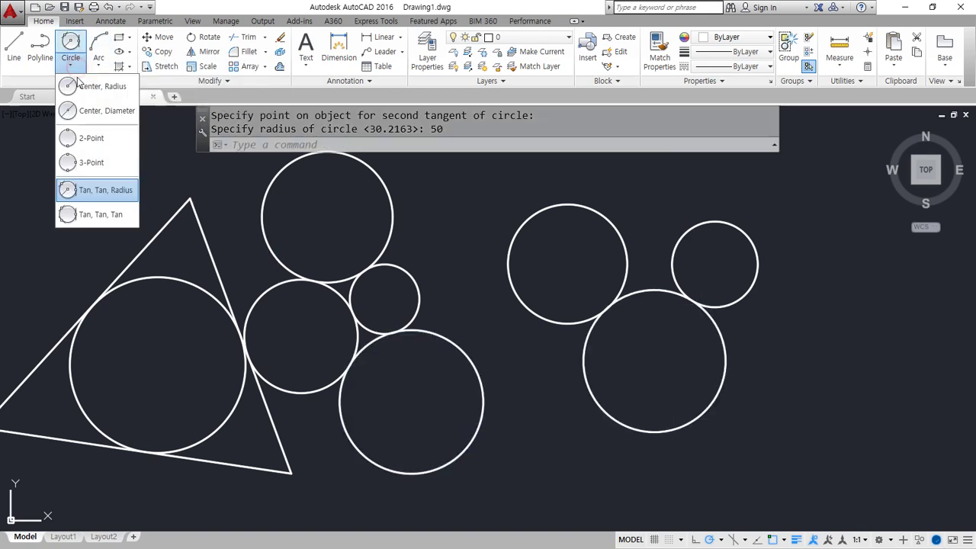
click(90, 190)
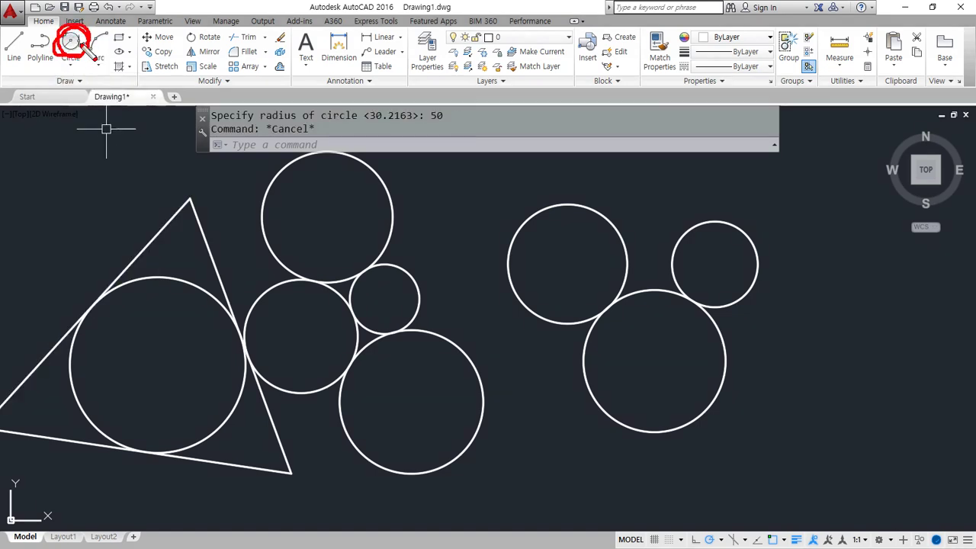
click(70, 42)
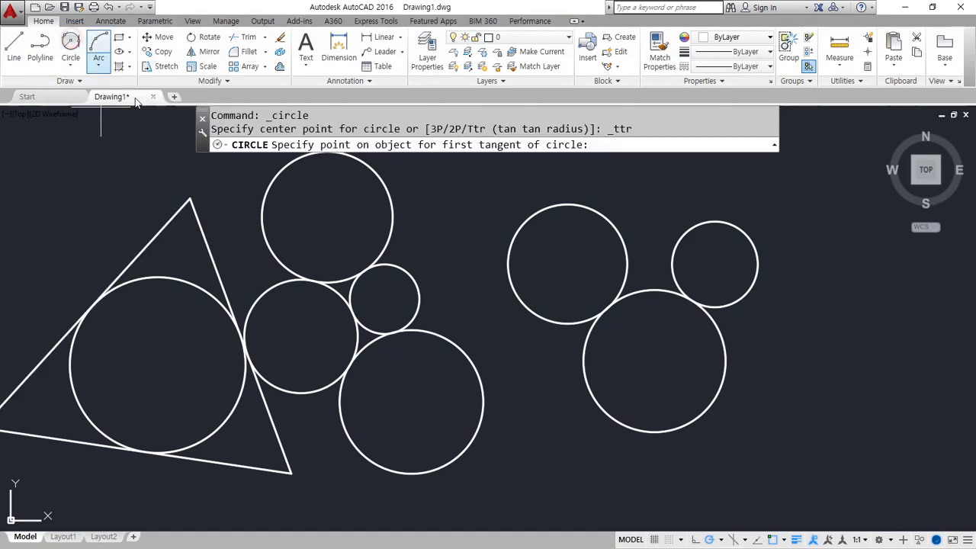
click(471, 341)
click(511, 267)
key(Return)
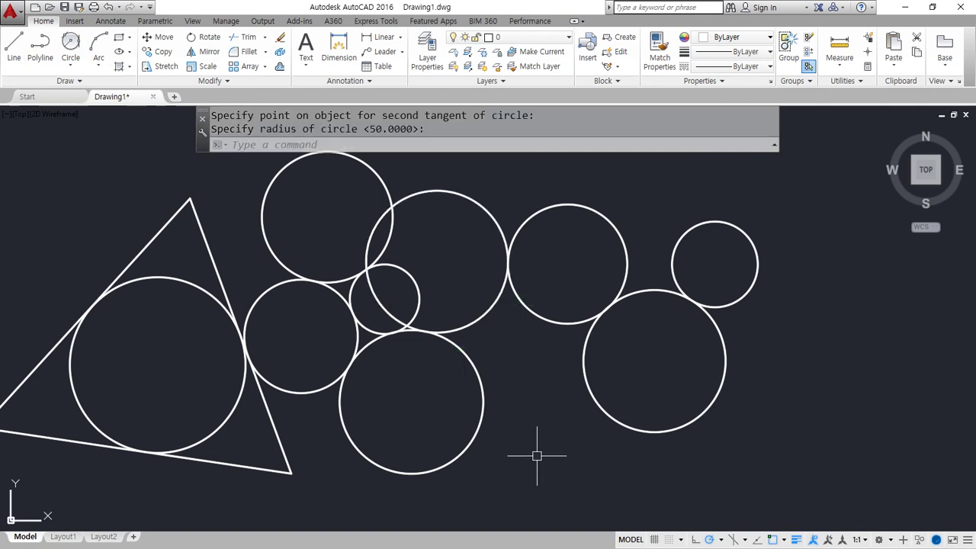
click(99, 62)
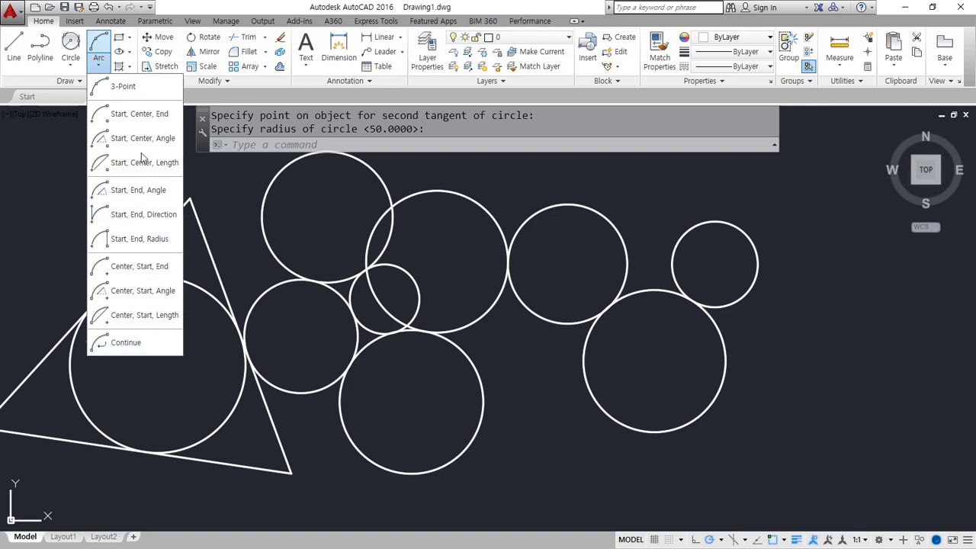
click(69, 163)
click(111, 21)
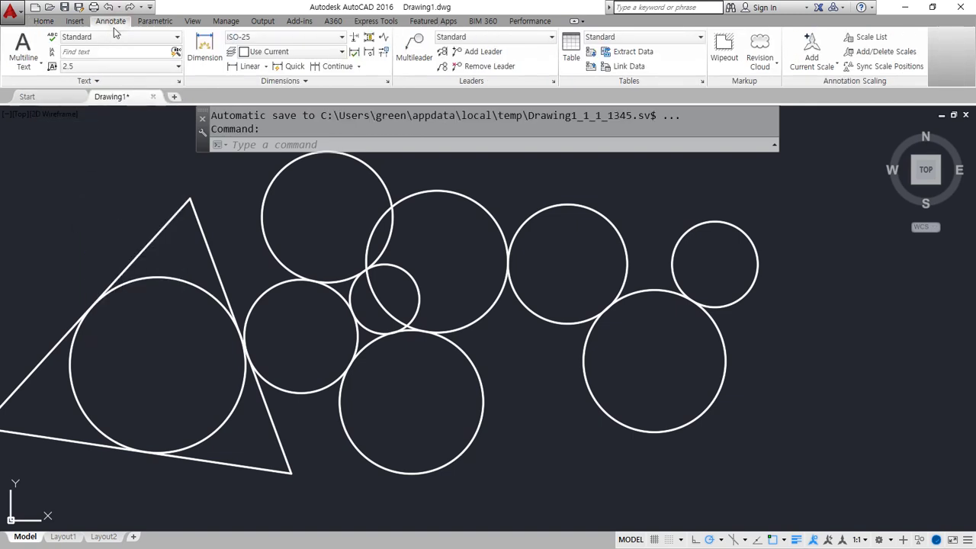
click(266, 68)
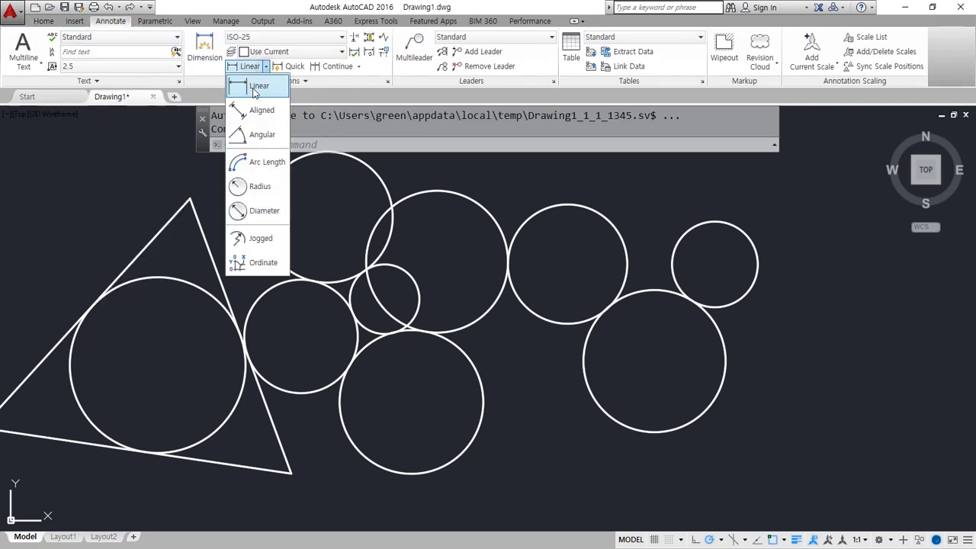
click(65, 117)
key(Escape)
click(43, 22)
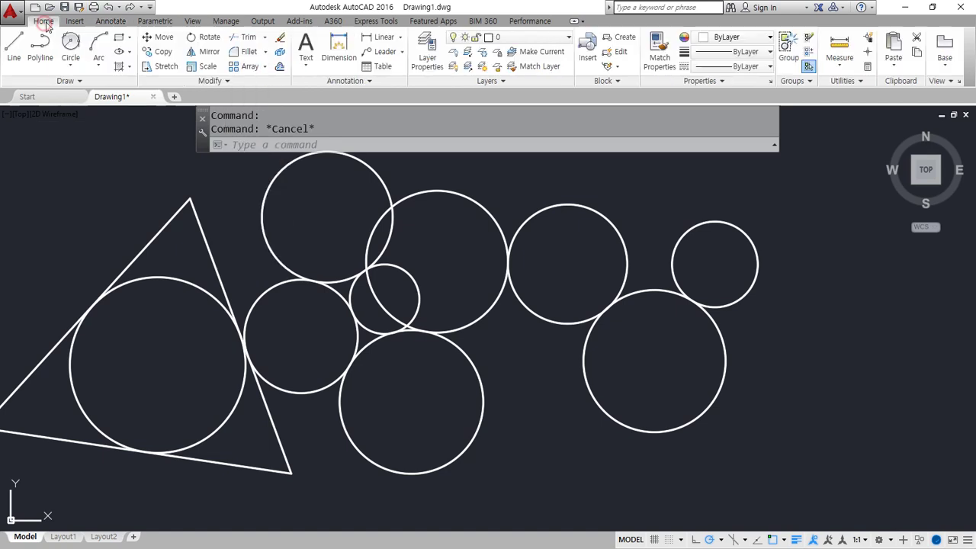
click(72, 67)
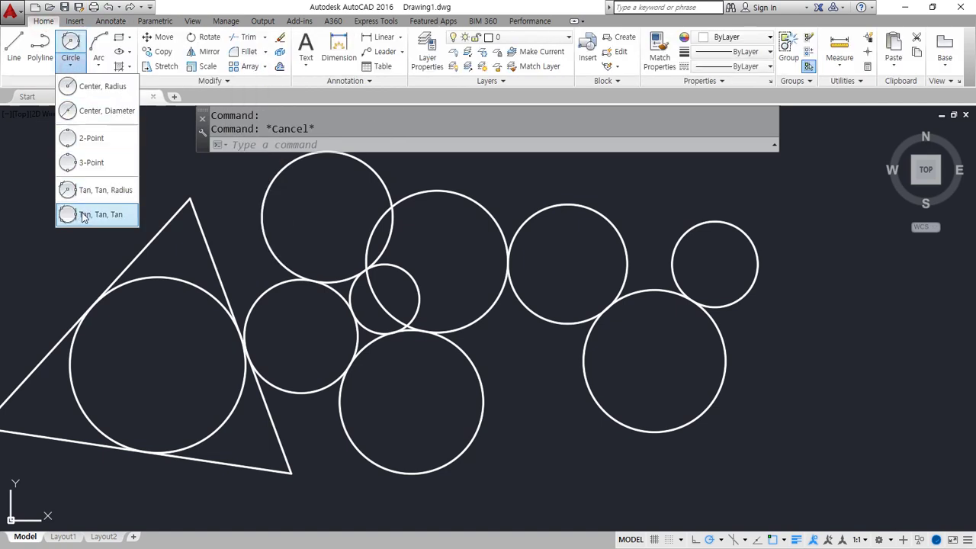
mouse_move(82, 53)
mouse_down()
mouse_move(58, 48)
mouse_move(79, 21)
mouse_move(75, 47)
mouse_up()
key(Escape)
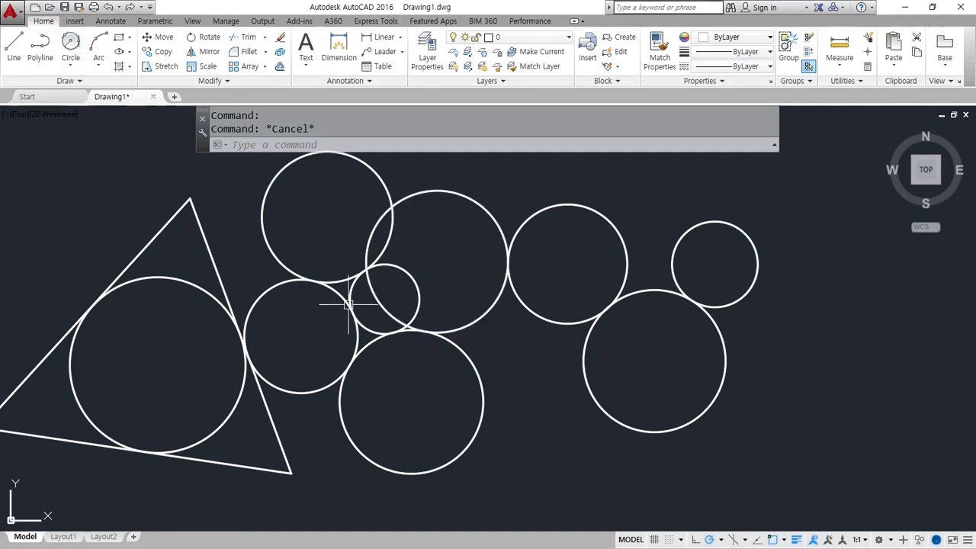
Erase the triangle and all the circles, and zoom to the whole drawing area
click(823, 211)
click(109, 470)
text(e)
key(Return)
text(z)
key(Return)
text(a)
key(Return)
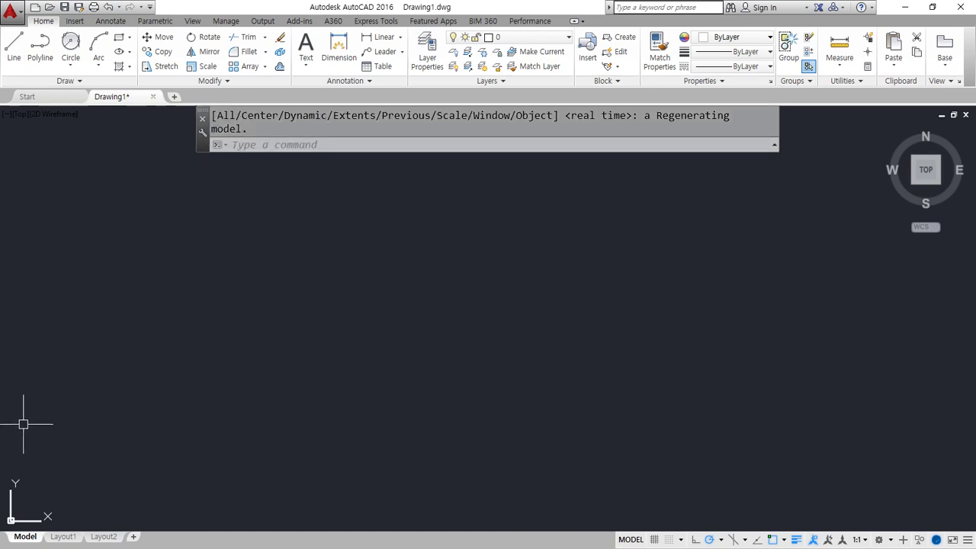
Switch to the Notepad notes and extend the "OSNAP (객체스냅 F3)" line with "= Object SNAP 사물(객체, 물체)"
key(alt+Tab)
scroll(327, 432, down, 1)
drag(448, 451, 123, 448)
click(504, 451)
text(= Ob)
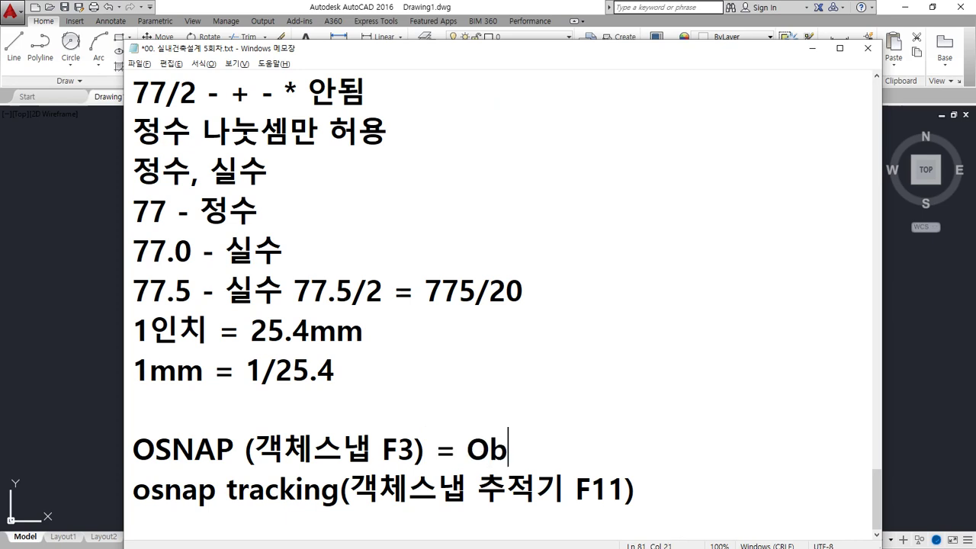
text(ject SNAP)
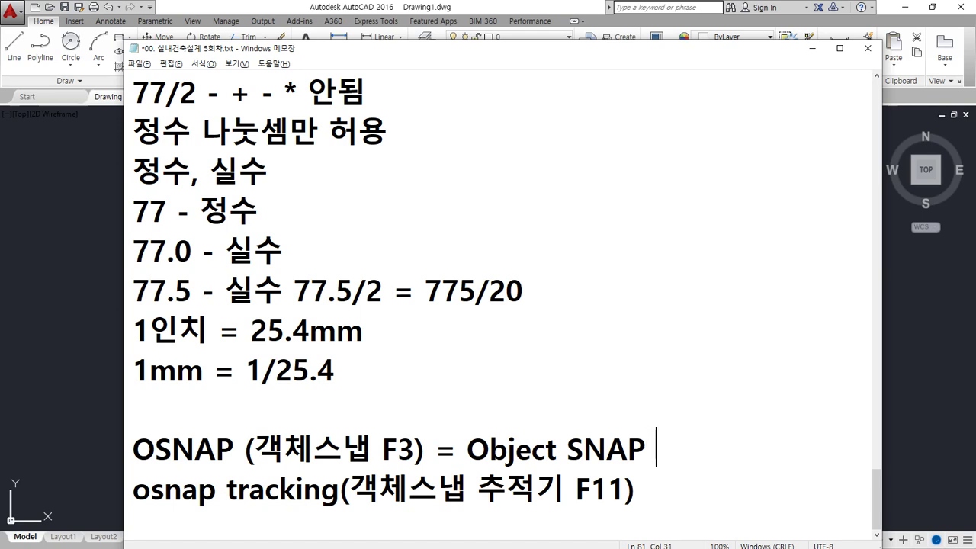
text( 사물()
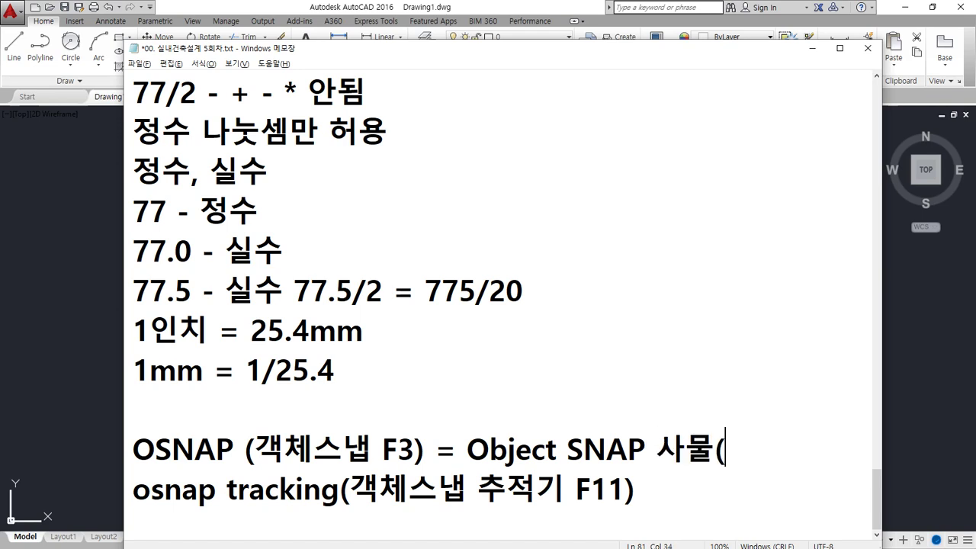
text(개ㄱ체, )
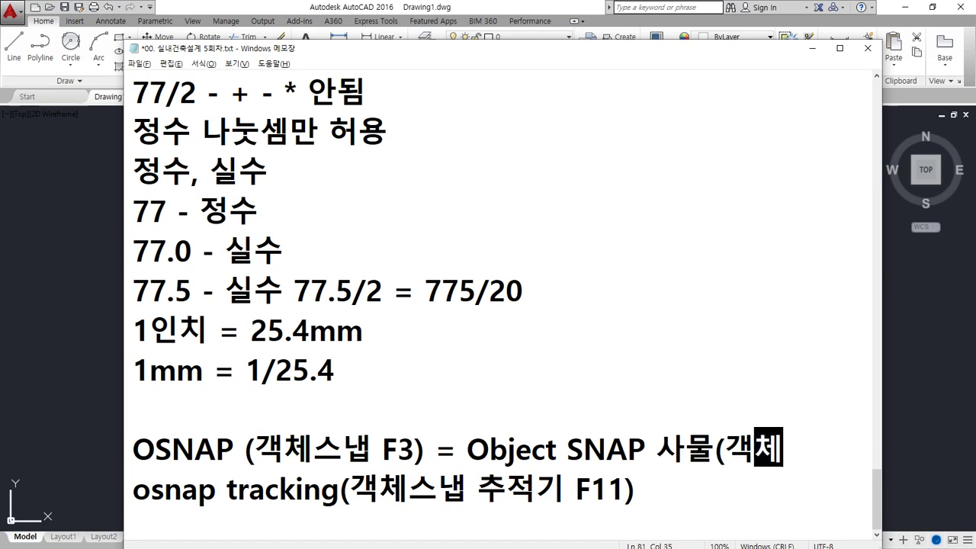
text(물체))
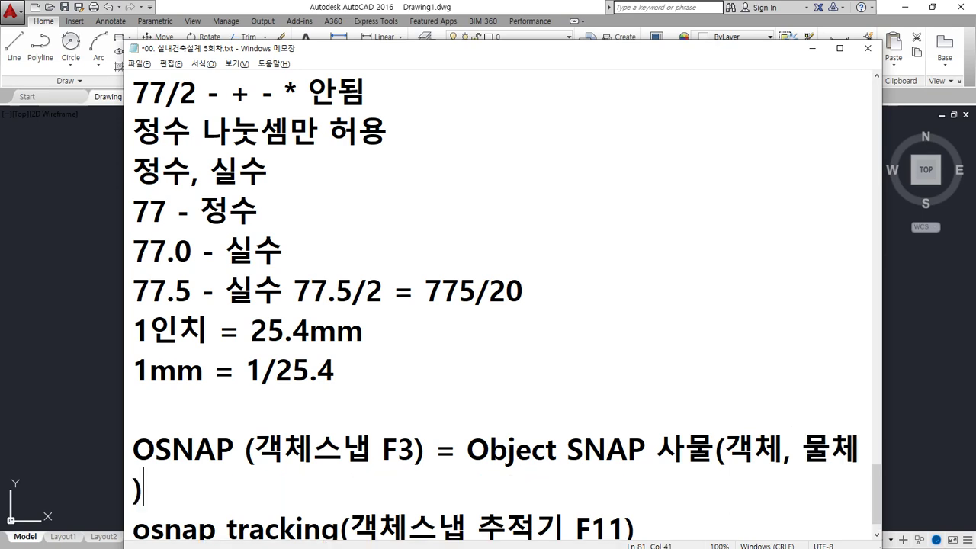
Move "Object SNAP 사물(객체, 물체)" onto its own indented line and append "스냅" to it
click(467, 450)
key(Return)
key(End)
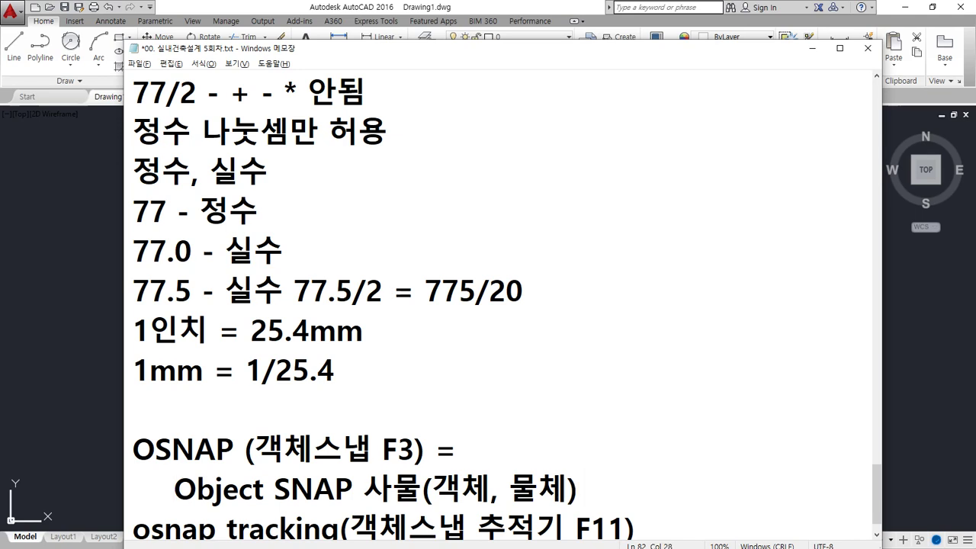
text(스냅)
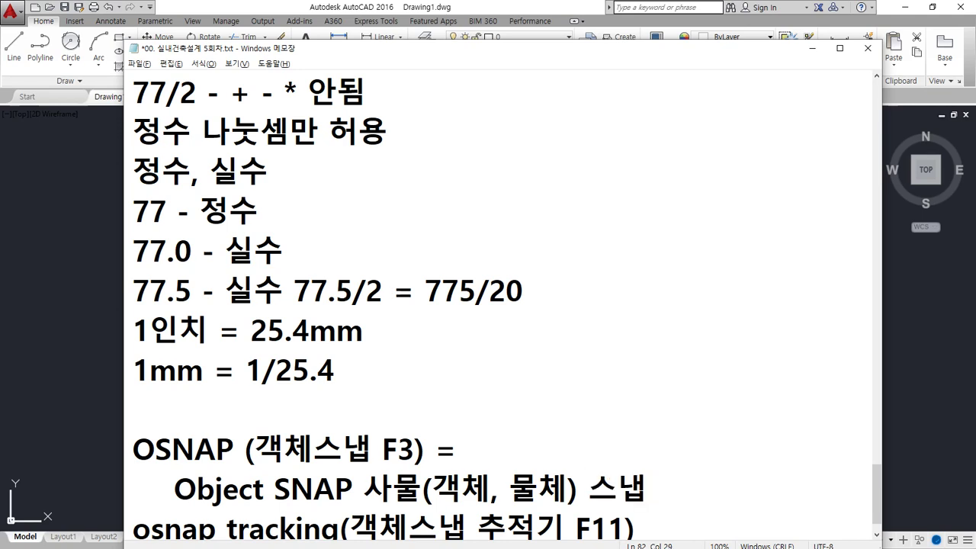
Add the line "사물의 특정한 위치를 찾아주는 명령" below the Object SNAP line, followed by blank lines
key(Return)
text(사물의 특정한 위치를 찾아주는 명령)
key(Return)
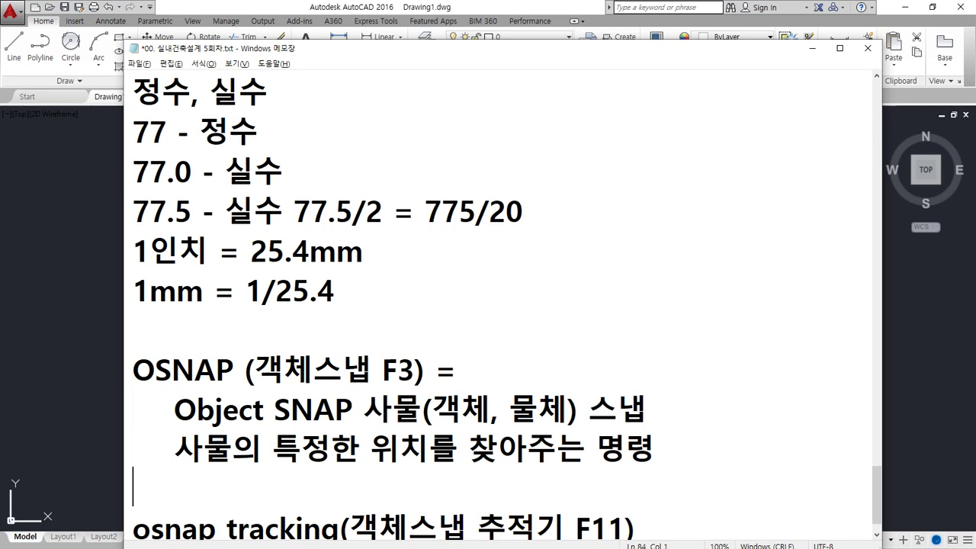
key(Return)
Add the headings "선관련 OSNAP", "원관련 OSNAP" and "기타 OSNAP" on separate lines, with a blank line before "osnap tracking"
scroll(499, 394, down, 2)
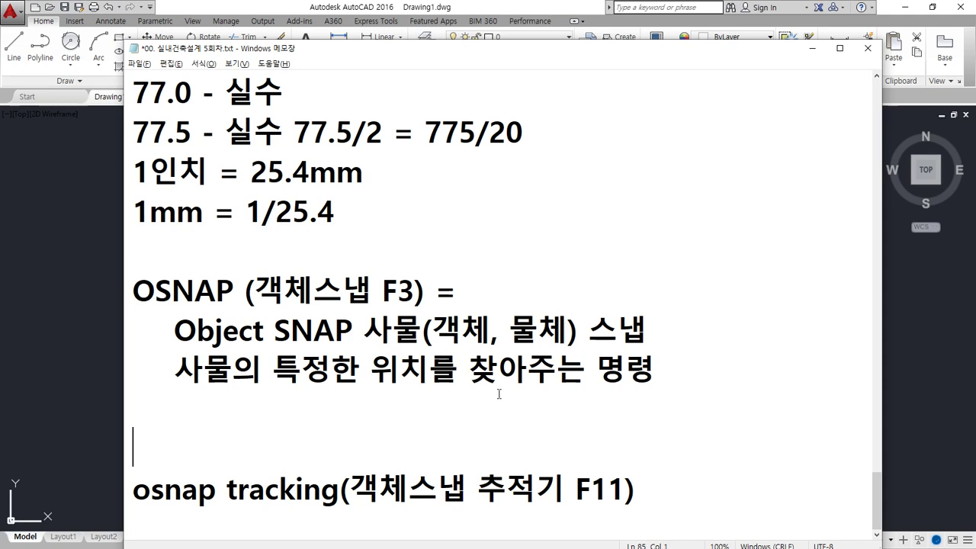
text(선관련 )
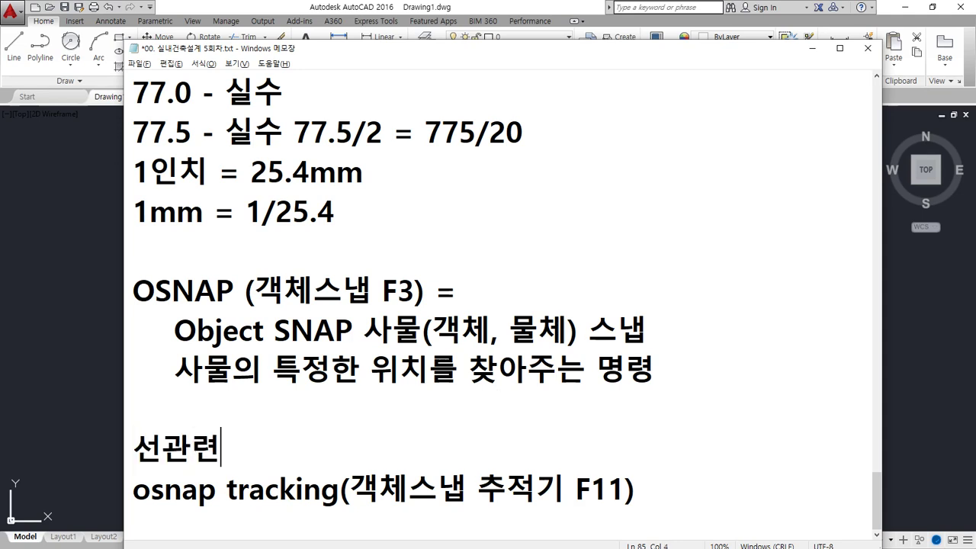
text(OSNAP)
key(Return)
text(원ㄱ관련 ONS)
key(BackSpace)
key(BackSpace)
text(SNAP)
key(Return)
text(기타 ONS)
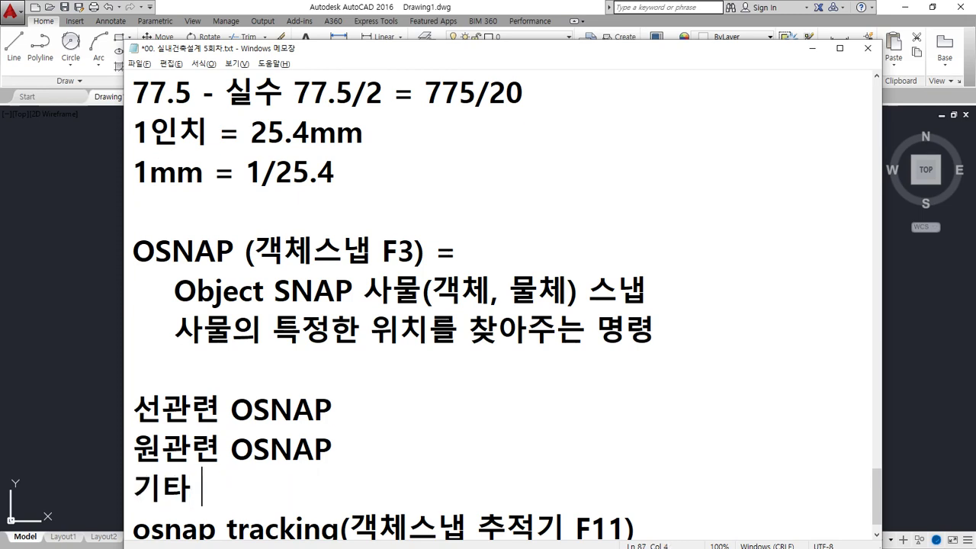
key(BackSpace)
key(BackSpace)
text(SNAP)
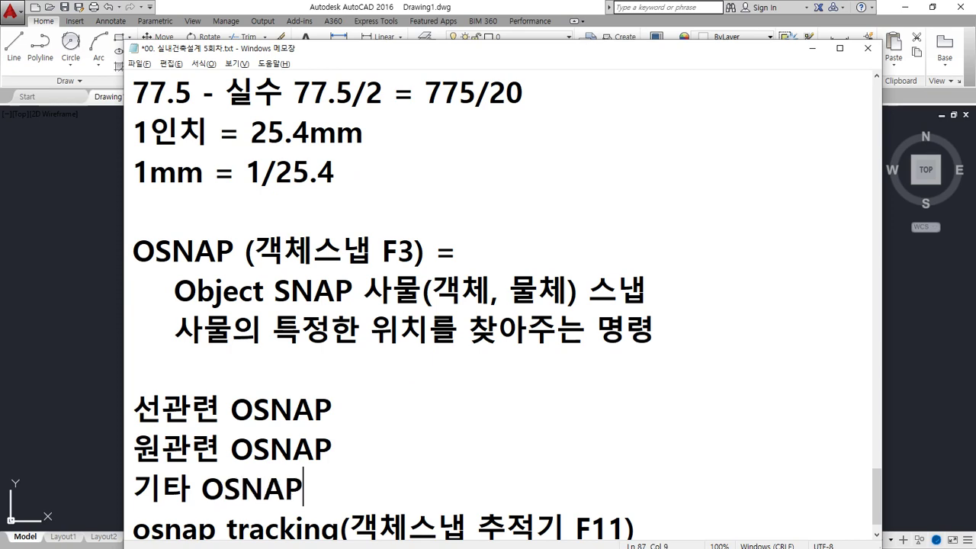
key(Down)
key(End)
key(Return)
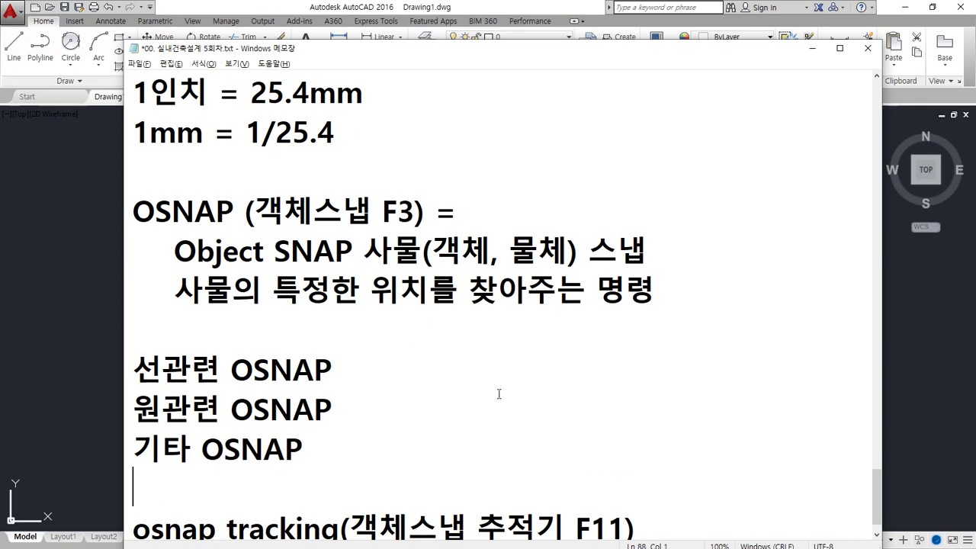
Insert the line "END point, MID point" under the "선관련 OSNAP" heading
scroll(449, 342, down, 1)
click(412, 342)
key(Return)
text(END point, MID)
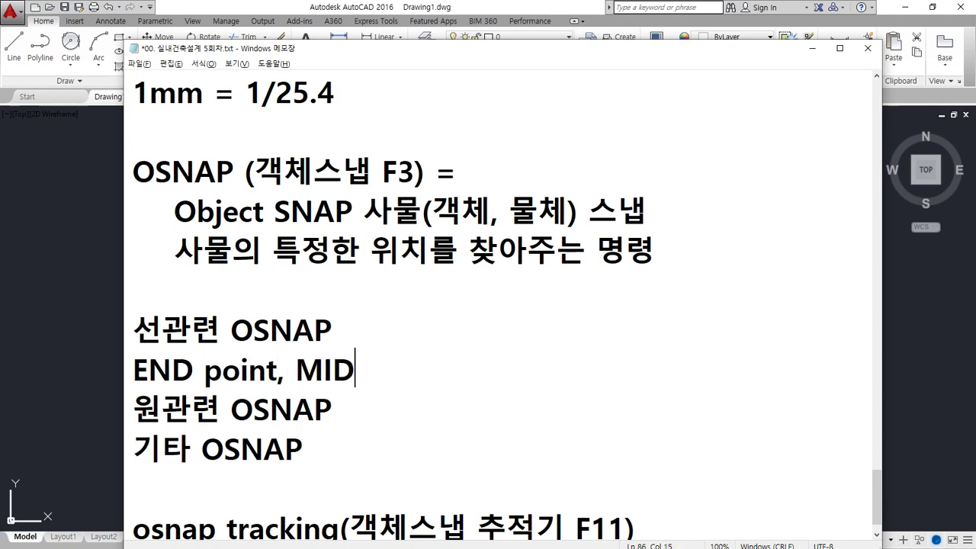
text( point)
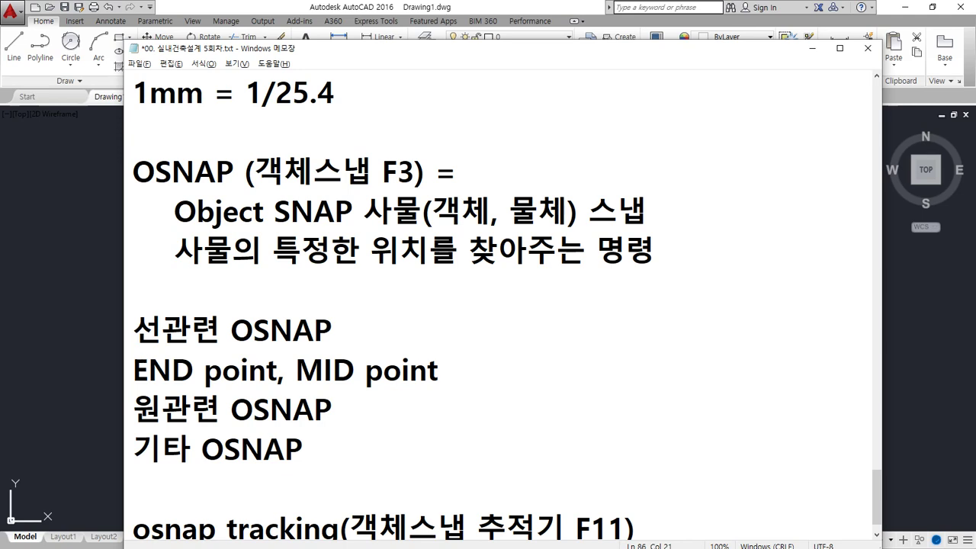
Insert the line "CENter, QUAdrant, TANgent" under the "원관련 OSNAP" heading
key(Down)
key(Return)
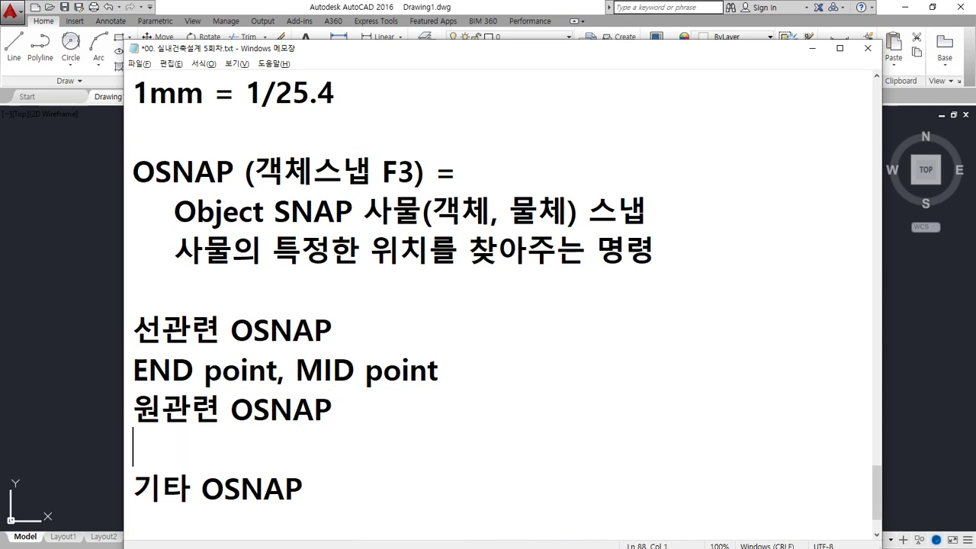
text(CENt)
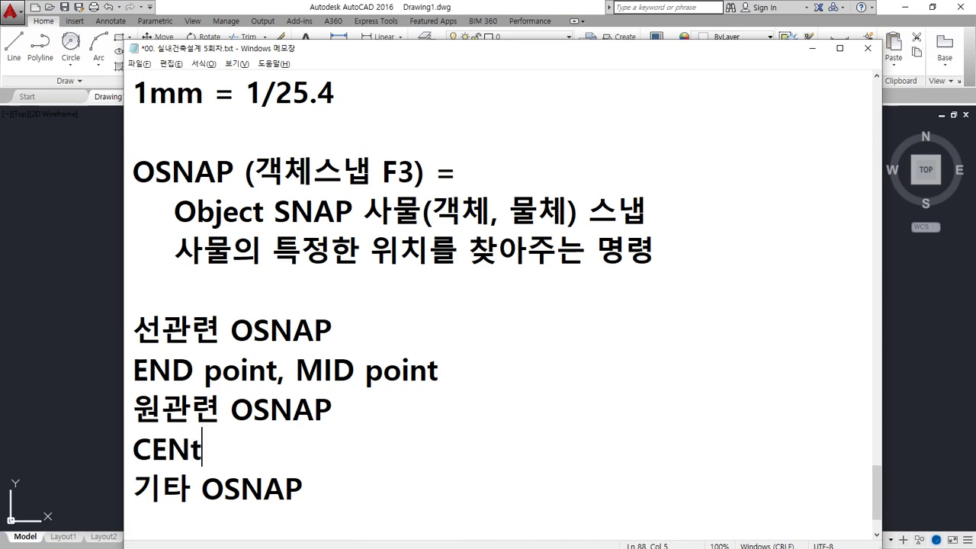
text(er, Q)
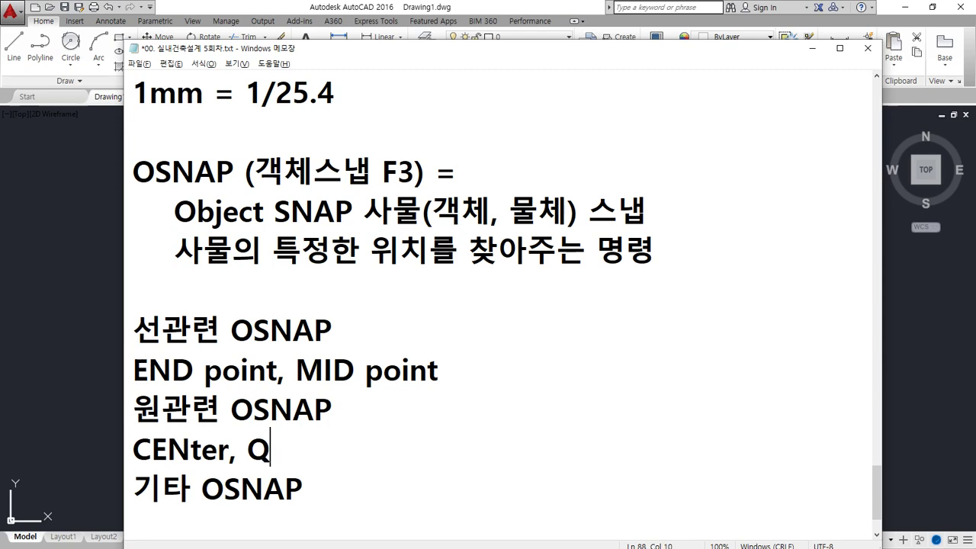
text(UAd)
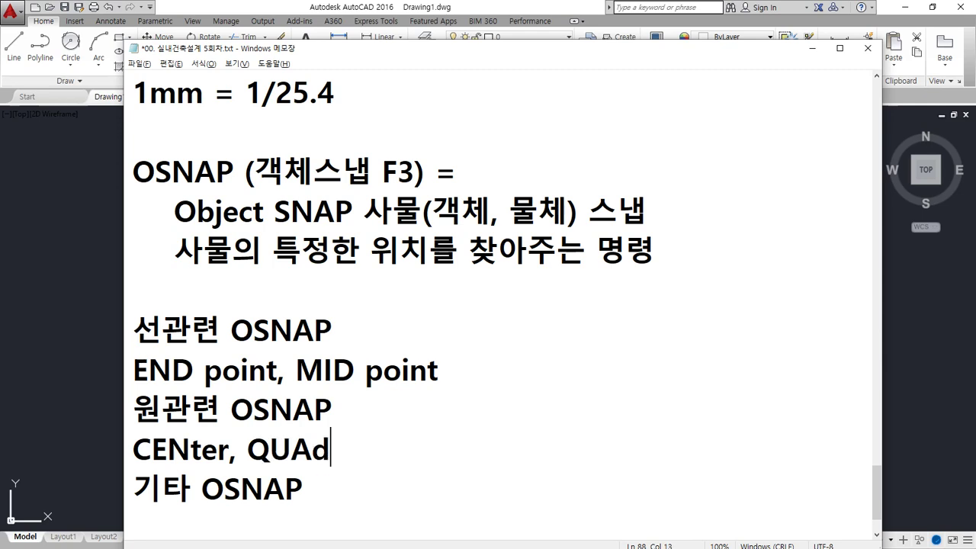
text(rant, )
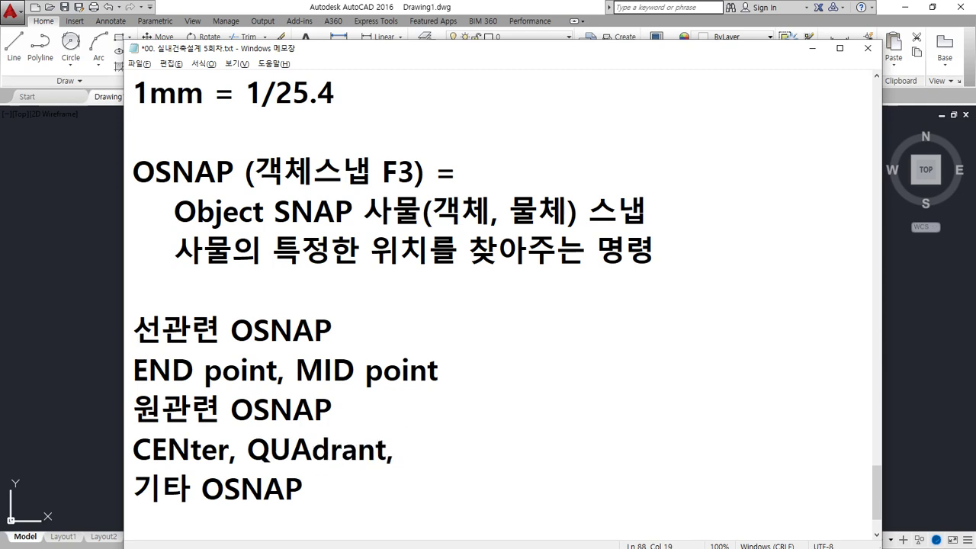
text(TANgen)
key(BackSpace)
text(ent)
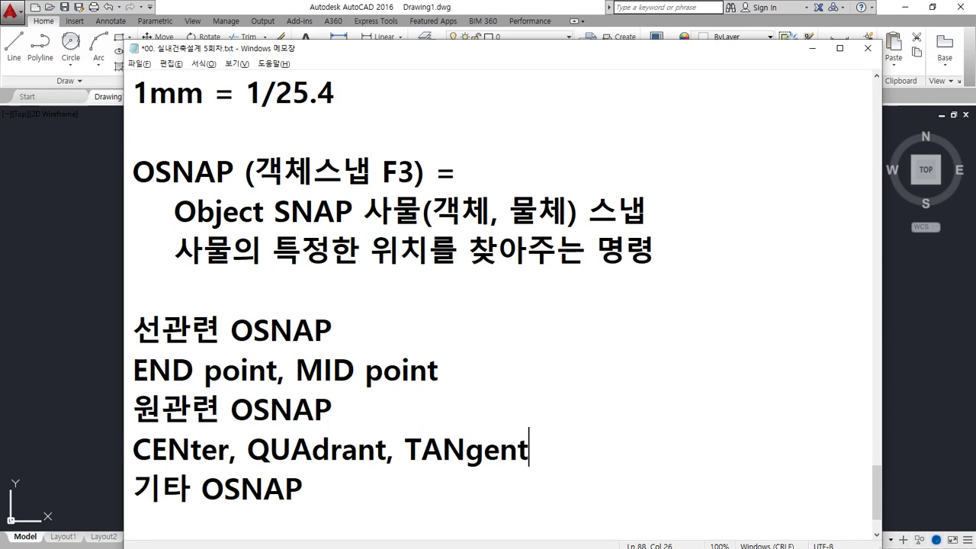
Insert the line "INTersection, PERpendicula" under the "기타 OSNAP" heading
key(Down)
key(Return)
text(INT)
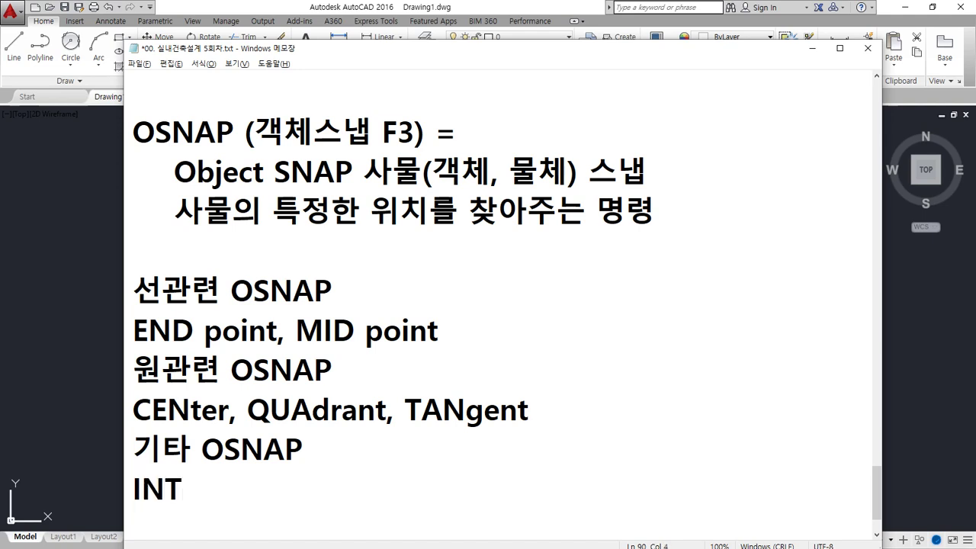
text(ersect)
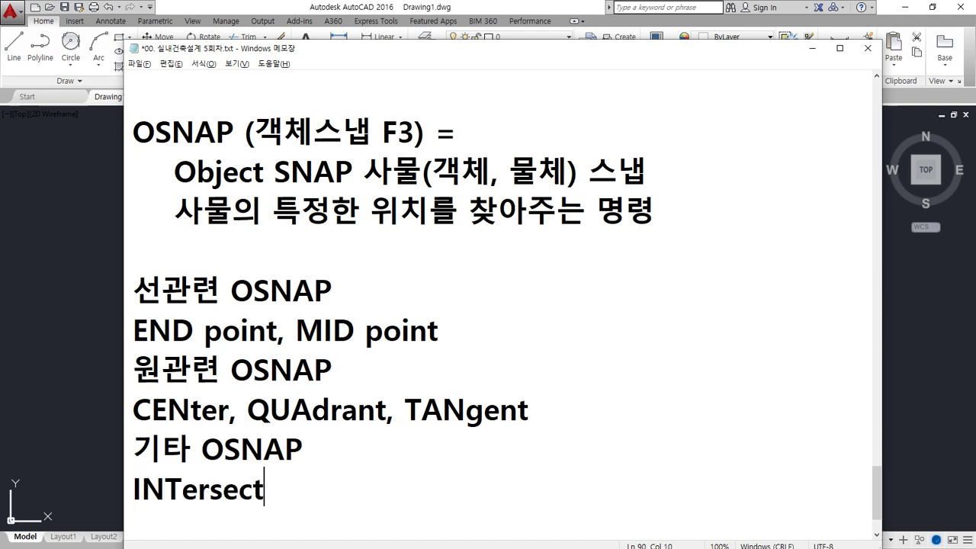
text(ion, P)
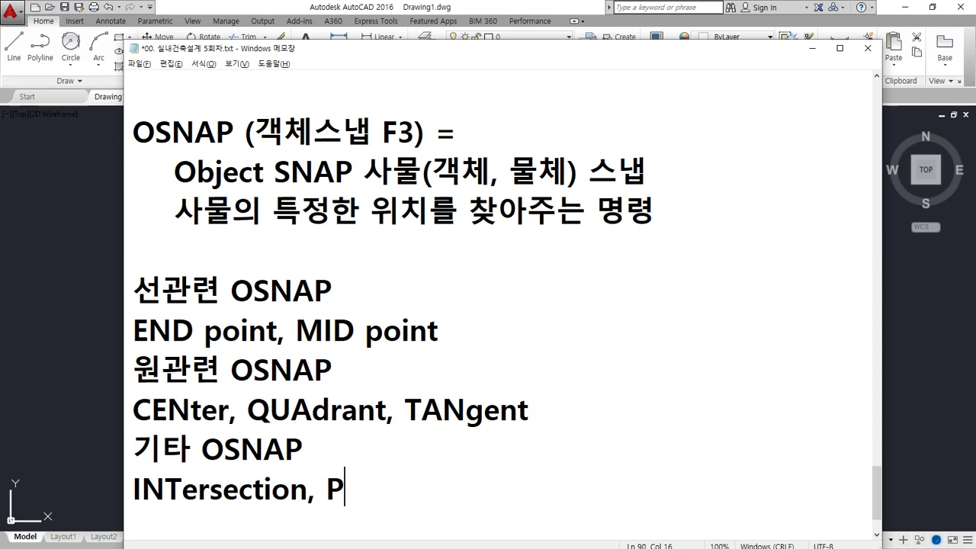
text(ERpendicula)
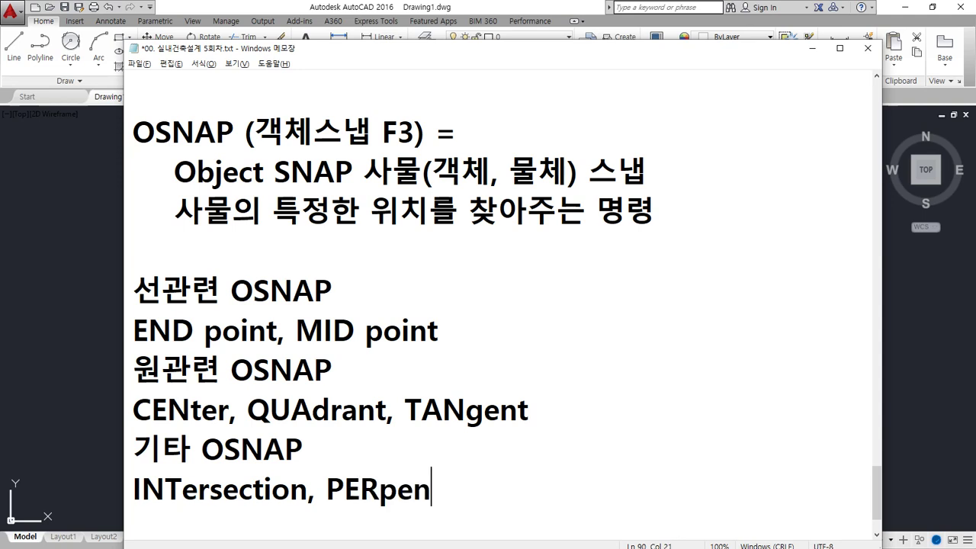
Join each snap list onto its "선관련", "원관련" and "기타 OSNAP" heading line, separated by a hyphen
key(Up)
key(Up)
key(Up)
key(Up)
key(Up)
key(Delete)
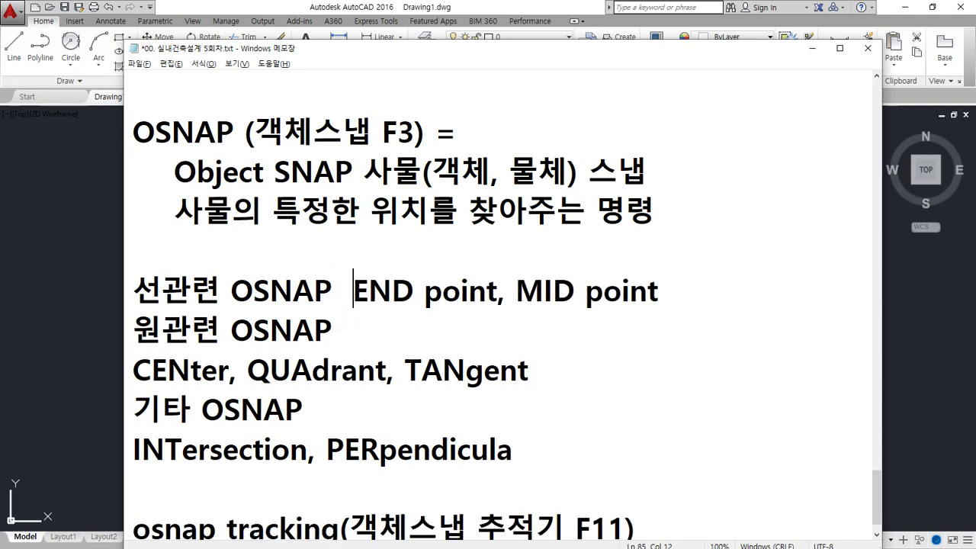
text(-)
click(414, 343)
text(-)
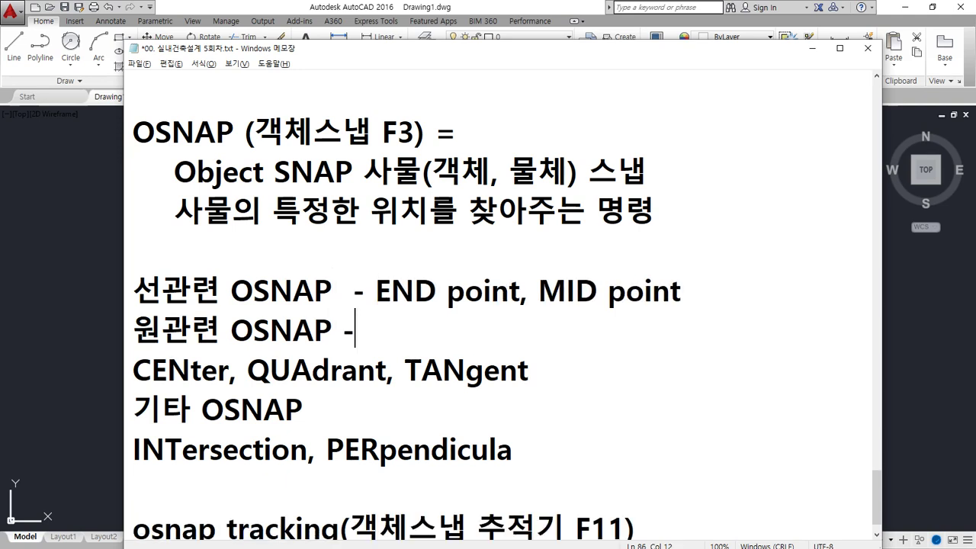
key(Delete)
key(Down)
text(-)
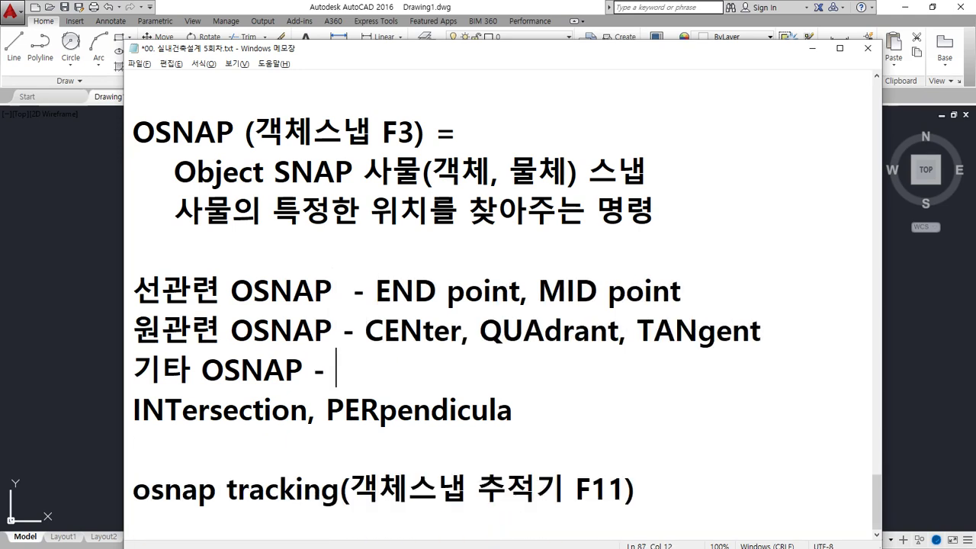
key(Delete)
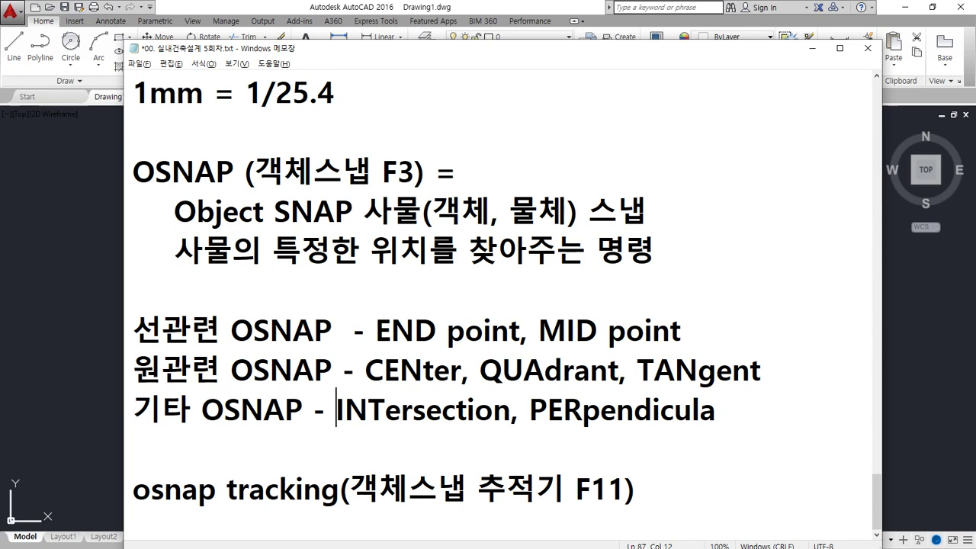
Add the Korean terms "끝점" after END point and "중간점" after MID point
key(Up)
key(Up)
key(Right)
key(Right)
key(Right)
key(Right)
key(Right)
key(Right)
key(Right)
key(Right)
key(Right)
key(Right)
key(Right)
key(Right)
key(Right)
text(끝점)
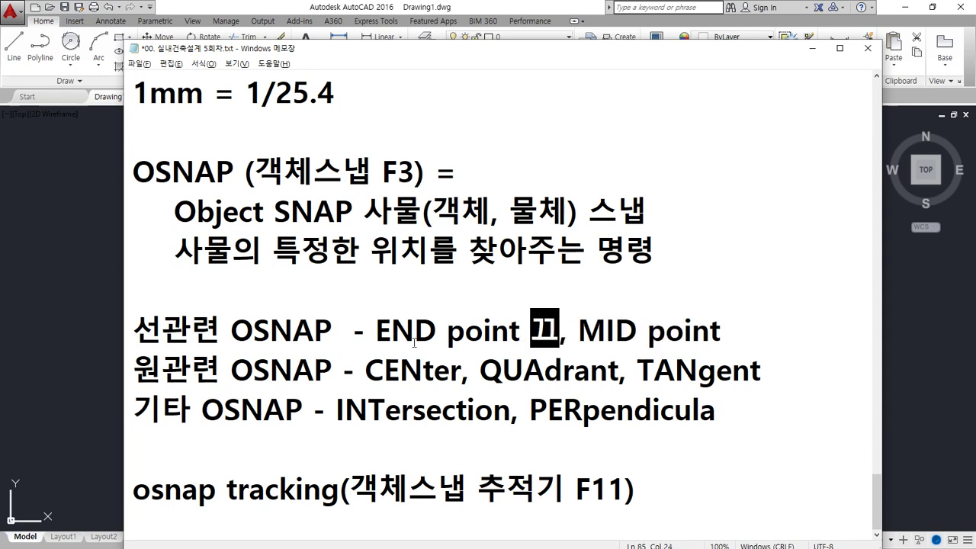
key(End)
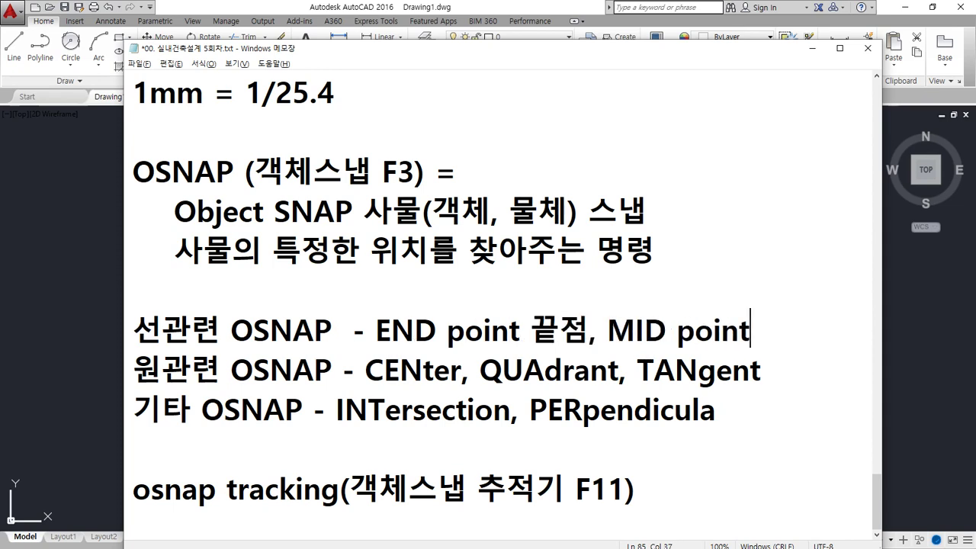
text(중간)
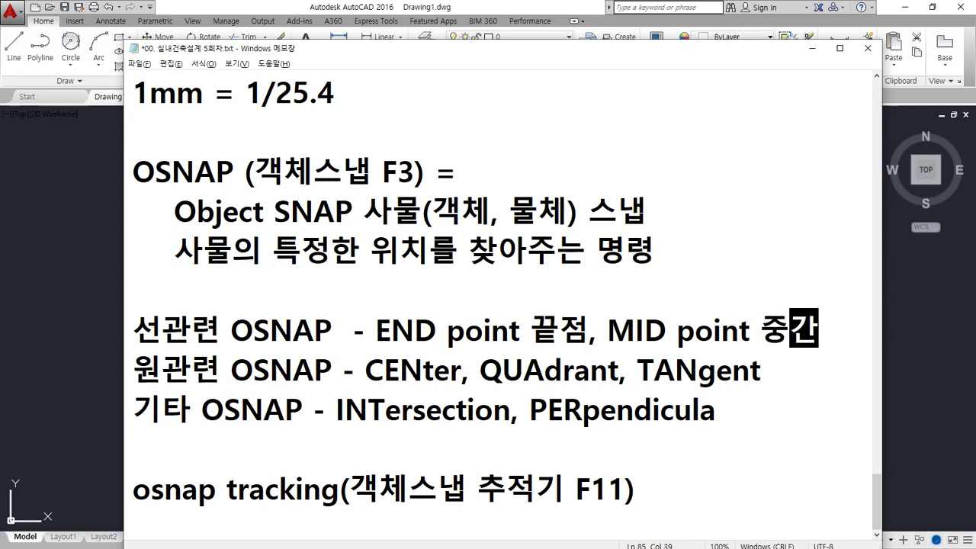
text(점)
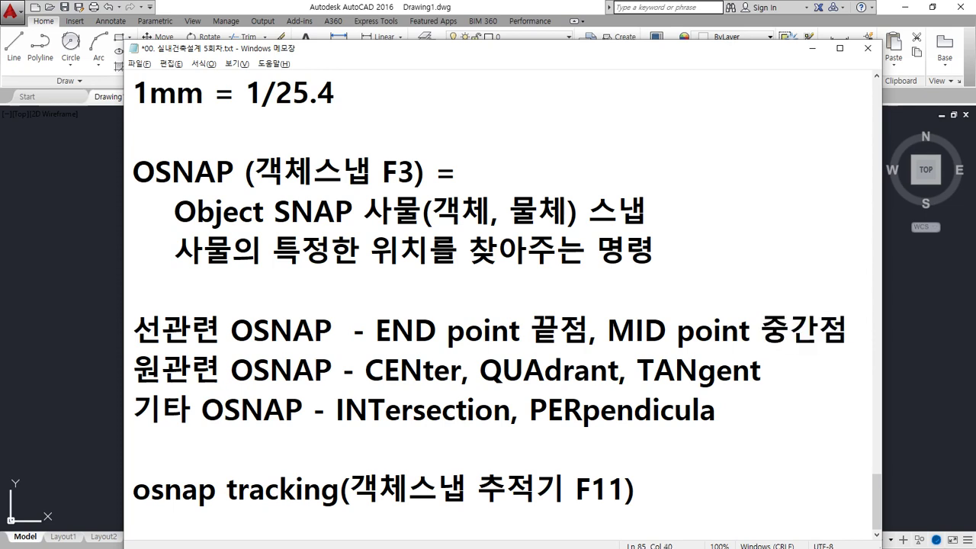
Add the Korean term "중심" after CENter in the "원관련 OSNAP" line
key(Down)
key(Left)
key(Left)
key(Left)
key(Left)
key(Left)
key(Left)
key(Left)
key(Left)
key(Left)
key(Left)
key(Left)
key(Left)
key(Left)
key(Left)
key(Left)
key(Left)
key(Left)
key(Left)
key(Left)
key(Up)
key(Left)
text(중심,)
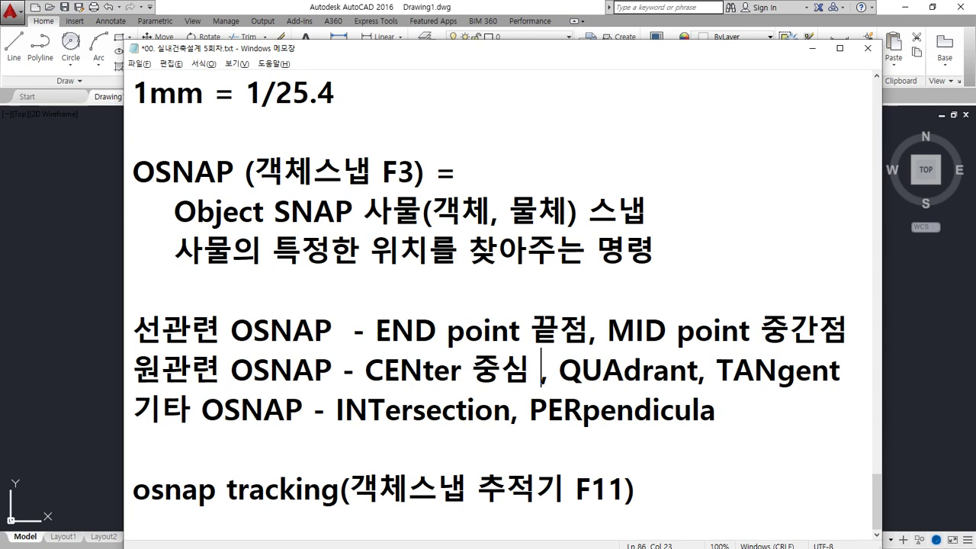
key(BackSpace)
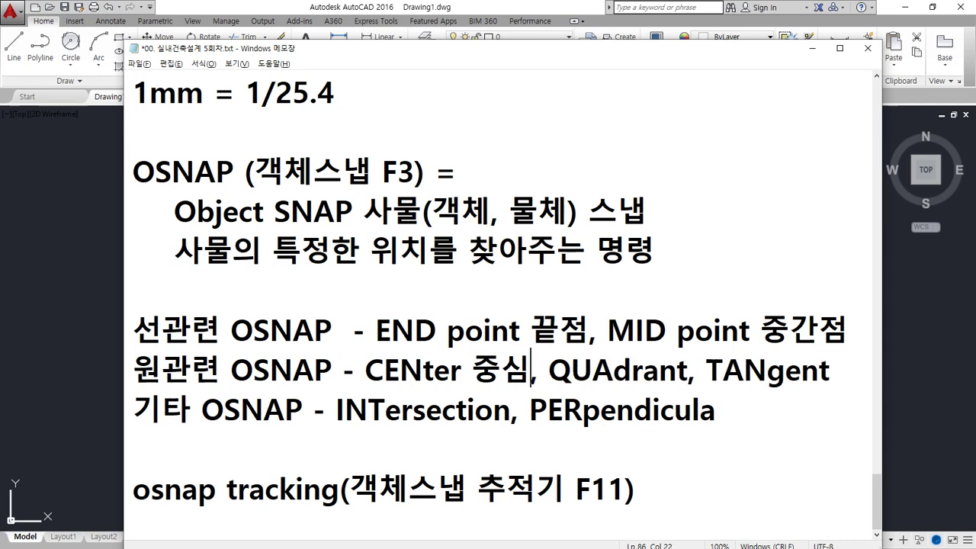
Add "사분점 1/4이 되는 위치" after QUAdrant and "접점" after TANgent
key(Right)
key(Right)
key(Right)
key(Right)
key(Right)
key(Right)
key(Right)
key(Right)
key(Right)
key(Right)
text(사분점)
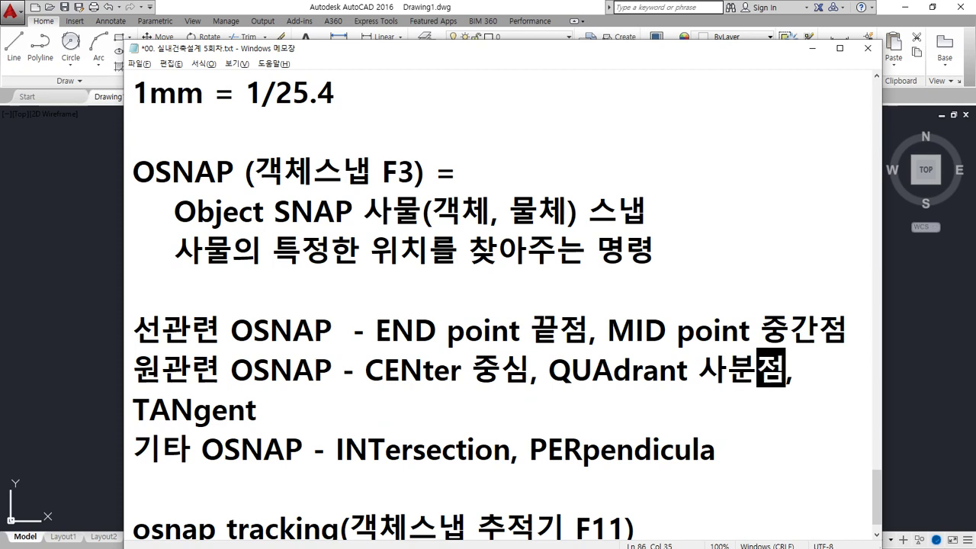
text( 1/4)
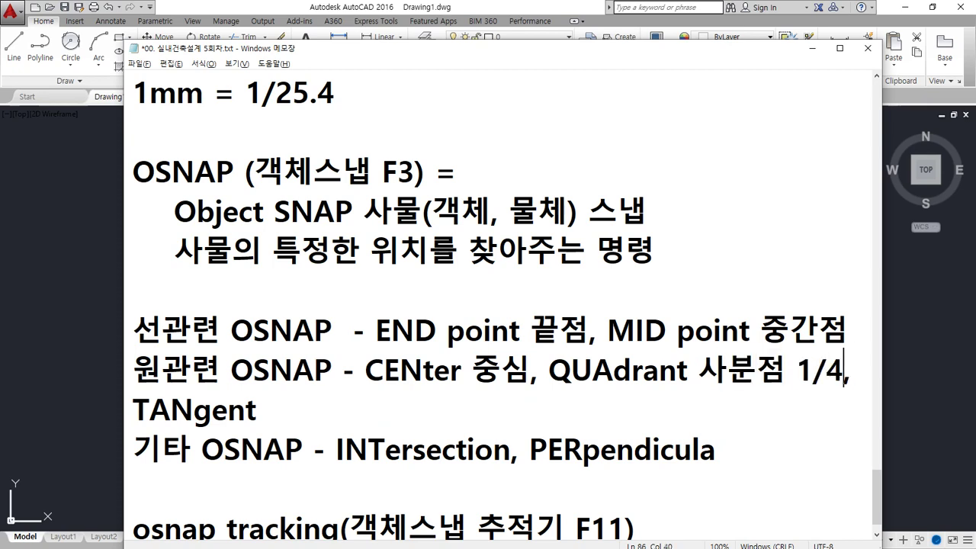
text(이 되)
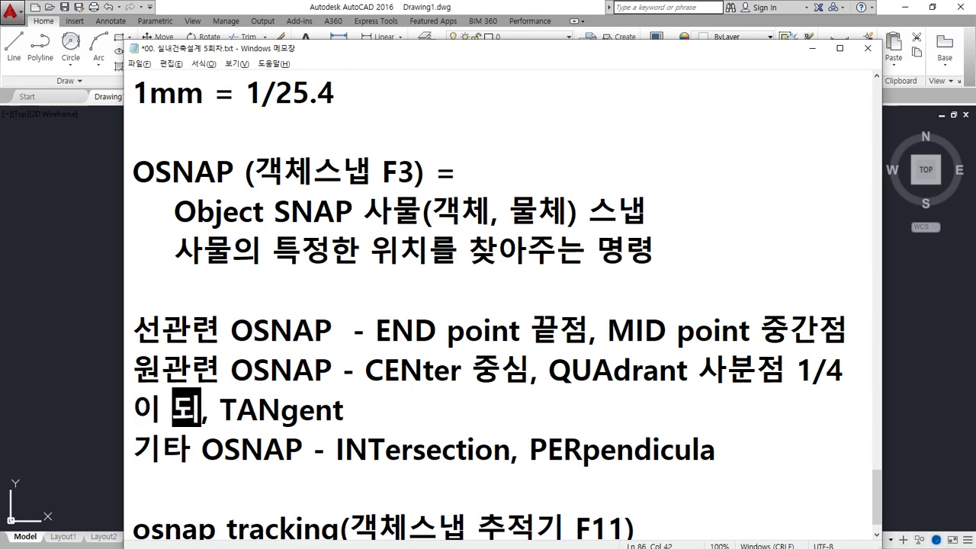
text(는 위치)
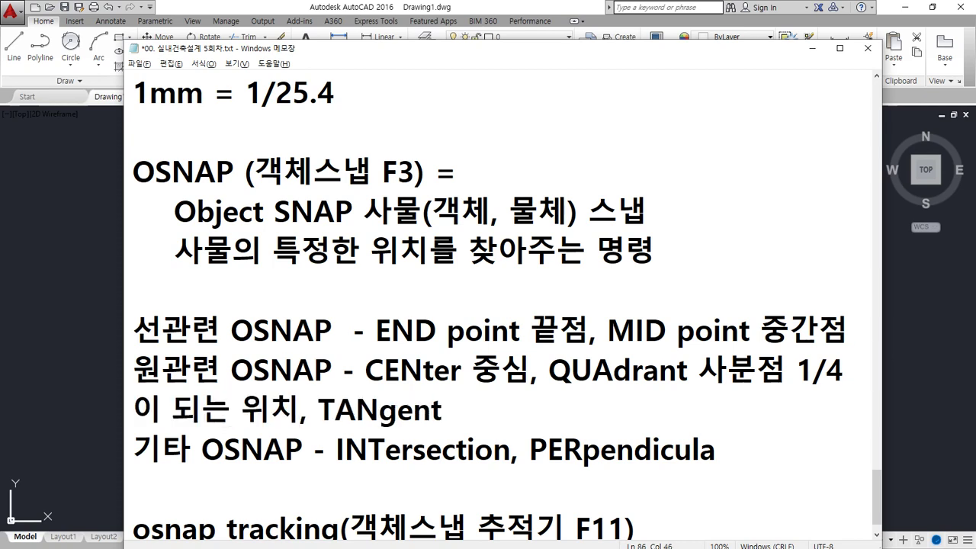
key(End)
text(접점)
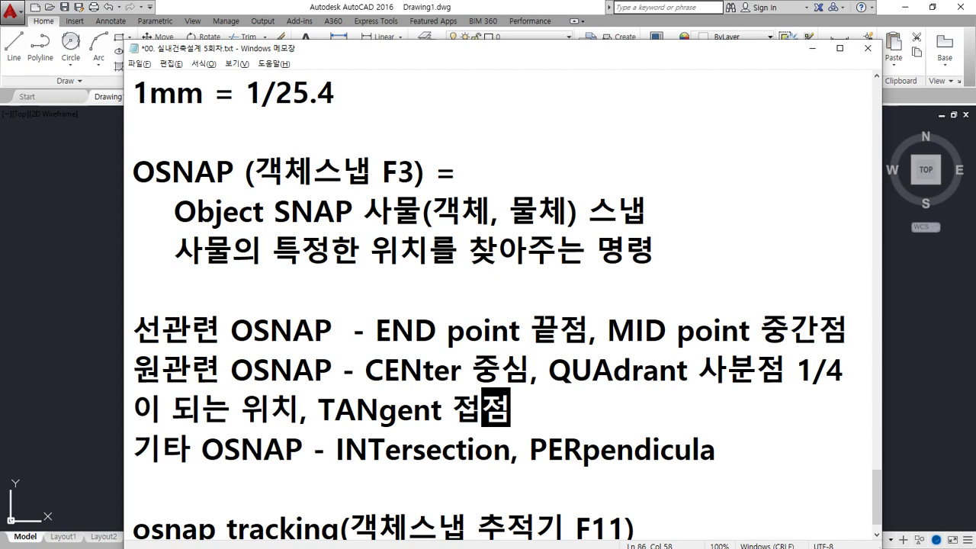
Add "교차" after INTersection and "수직" after PERpendicula in the "기타 OSNAP" line
key(Down)
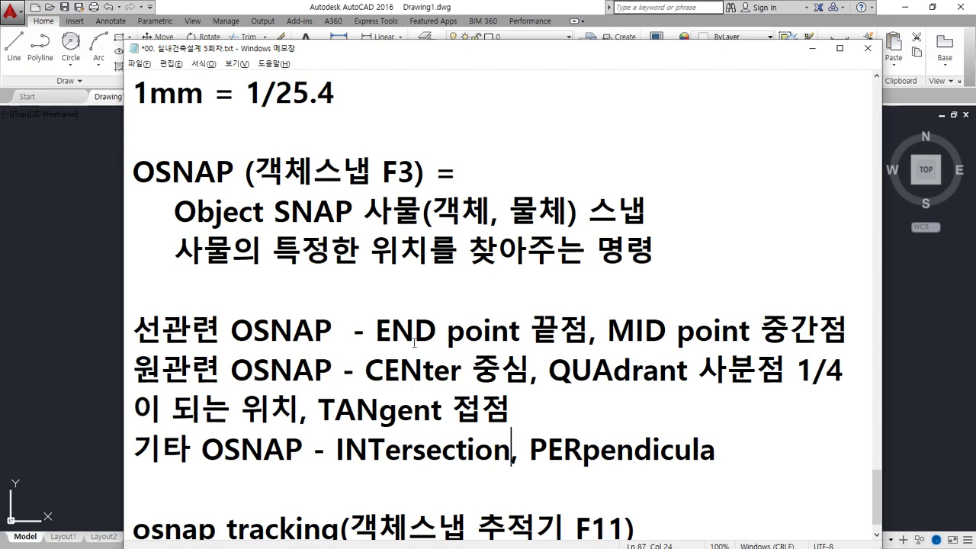
text(교차)
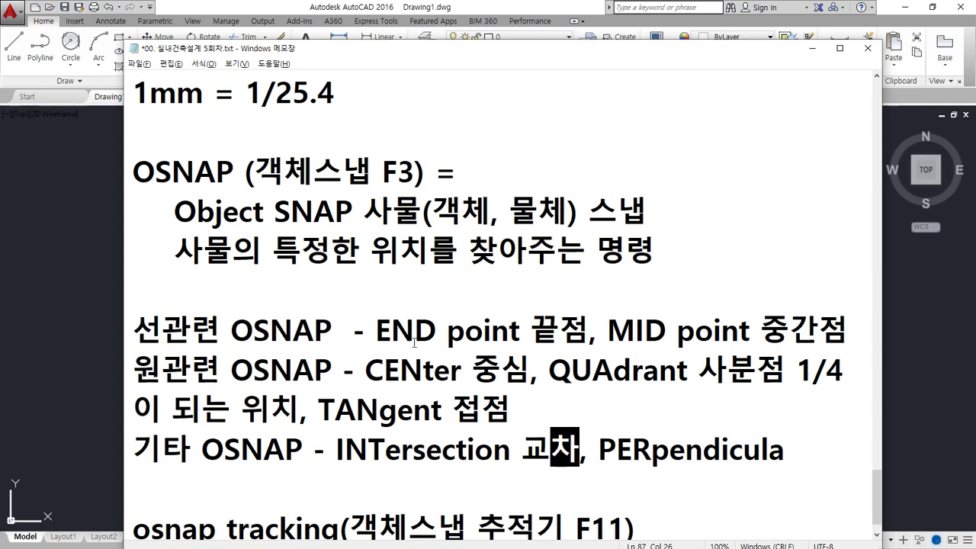
key(End)
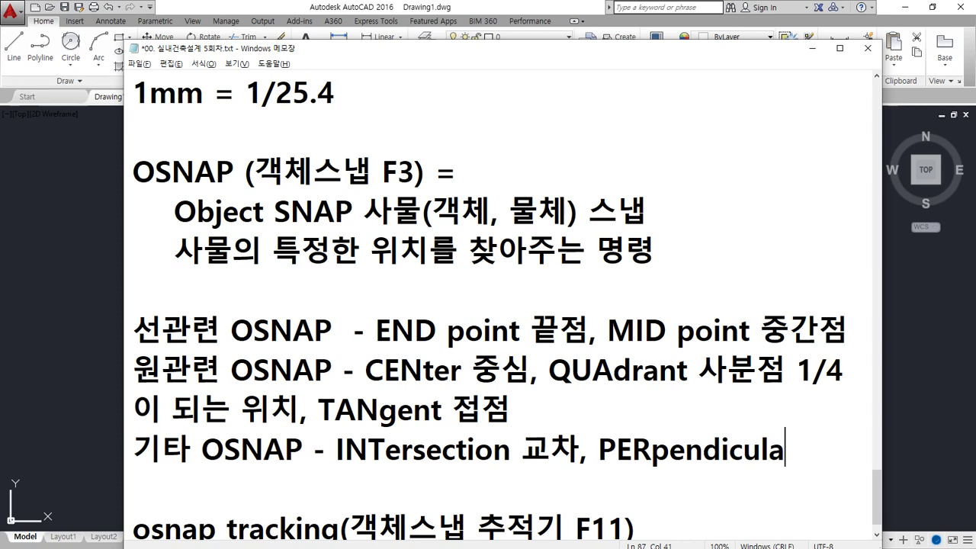
text(수직점)
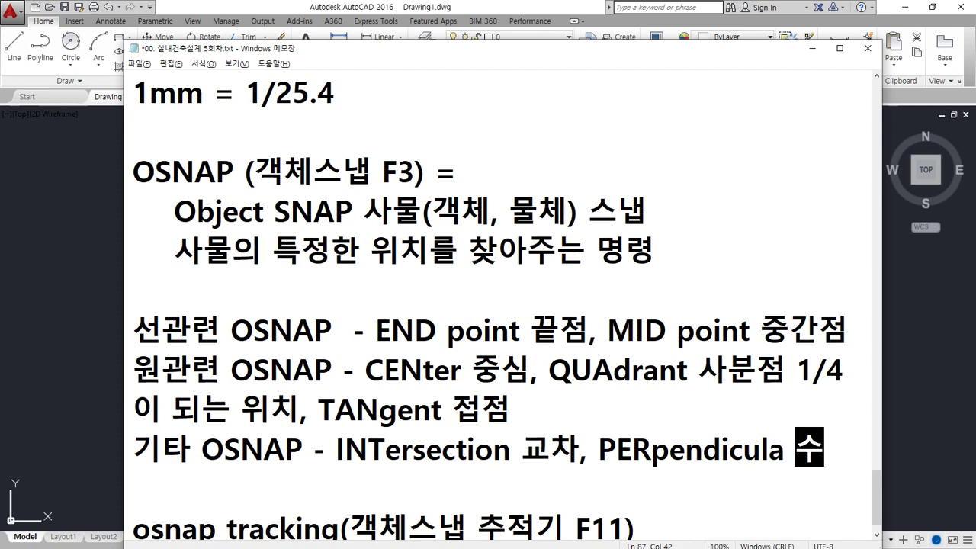
key(BackSpace)
key(BackSpace)
key(BackSpace)
key(BackSpace)
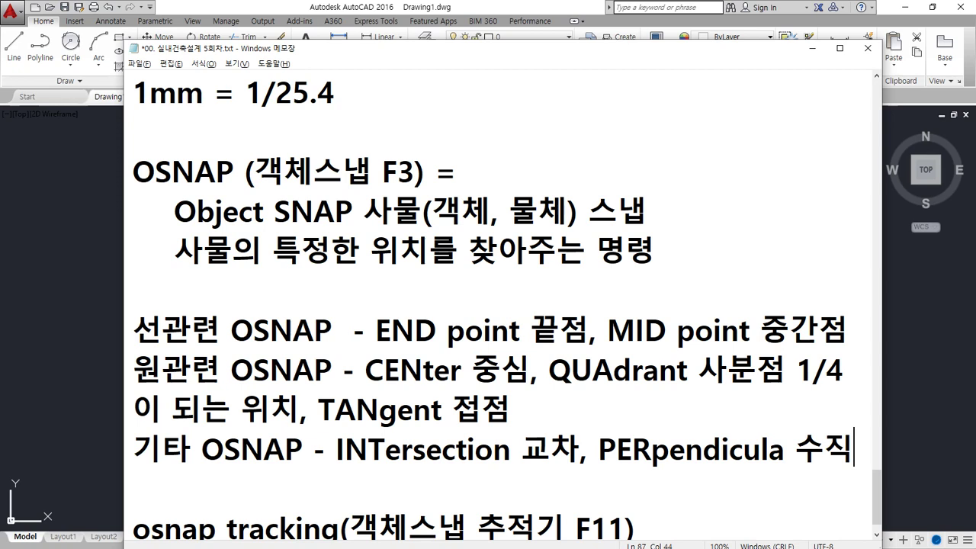
text(직)
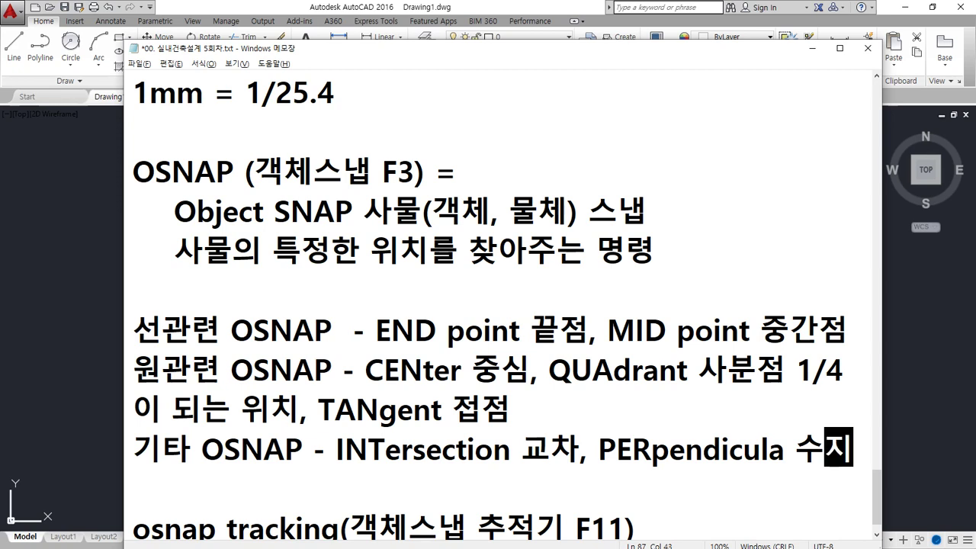
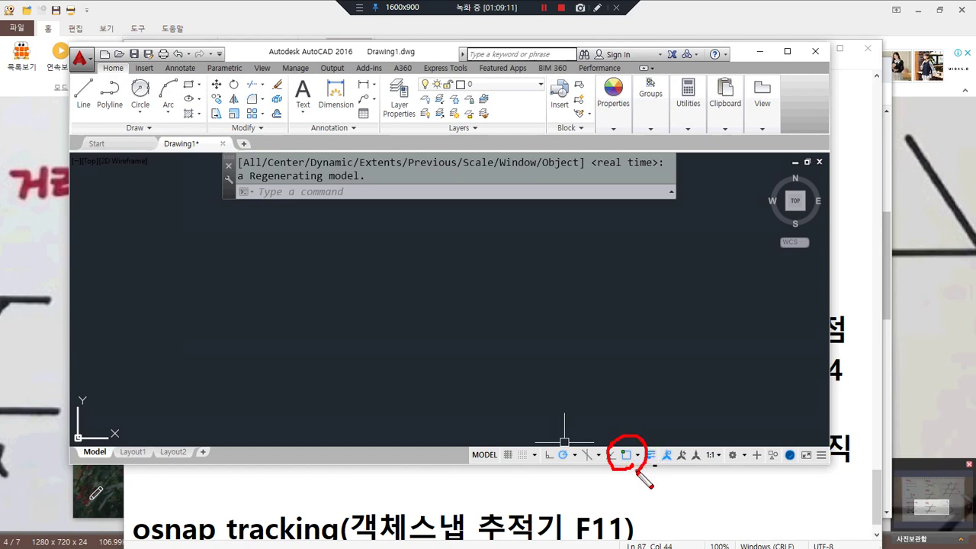
Turn object snap off and back on in AutoCAD
key(F3)
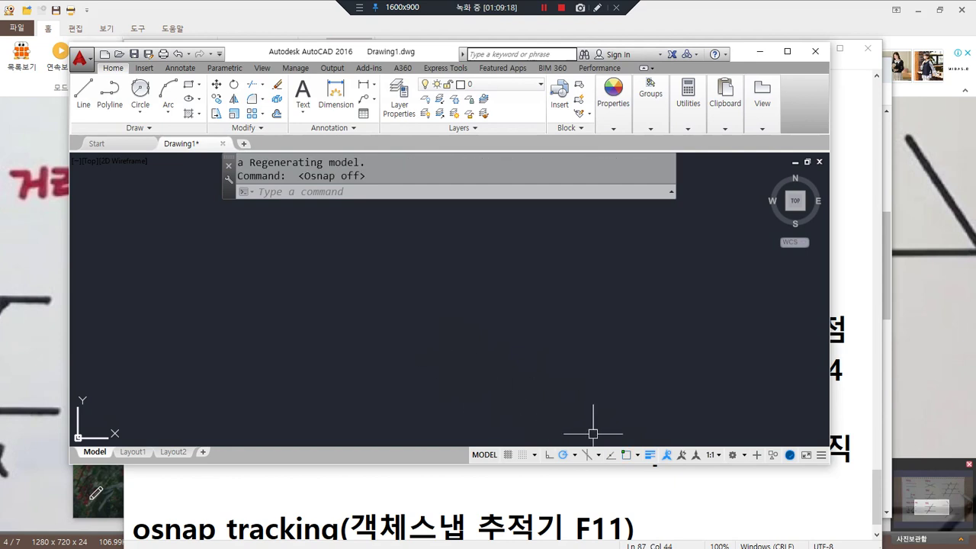
mouse_move(637, 467)
mouse_down()
mouse_move(628, 465)
mouse_move(636, 449)
mouse_move(639, 471)
mouse_up()
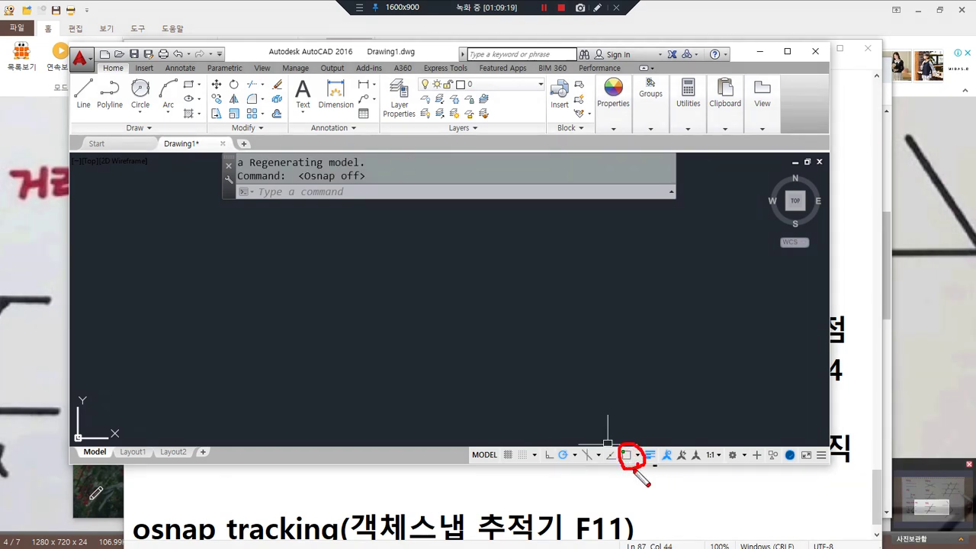
key(F3)
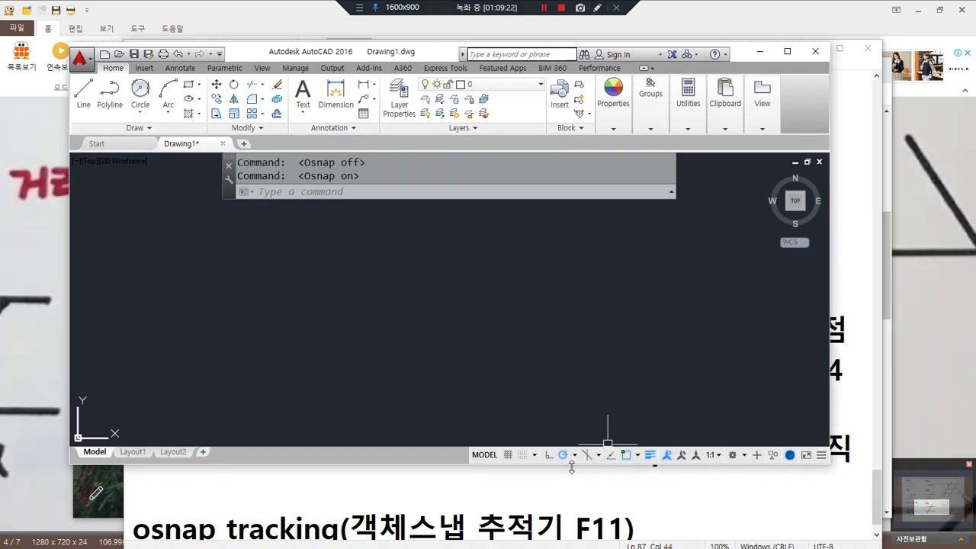
drag(638, 453, 624, 446)
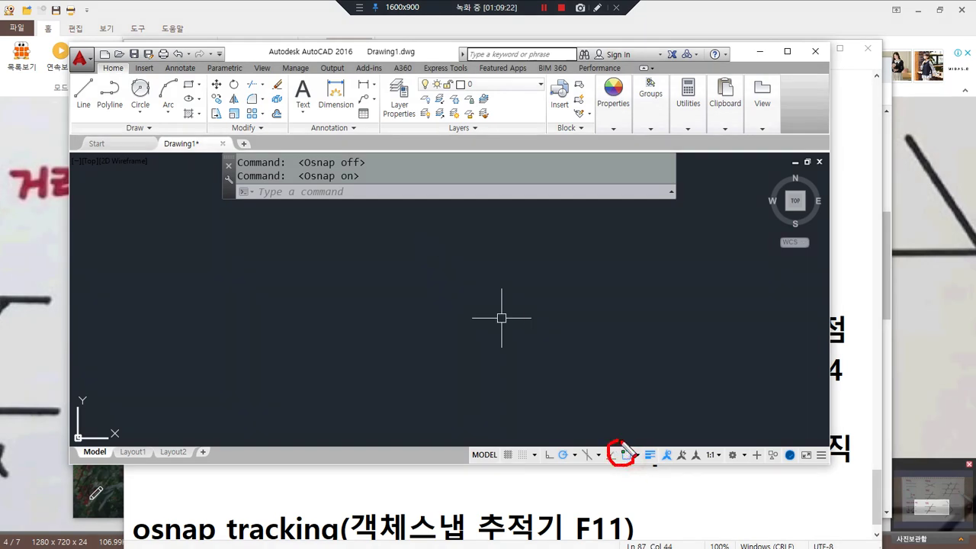
Open the object snap settings with the OSNAP command and examine the Object Snap On and Object Snap Tracking On options
click(356, 192)
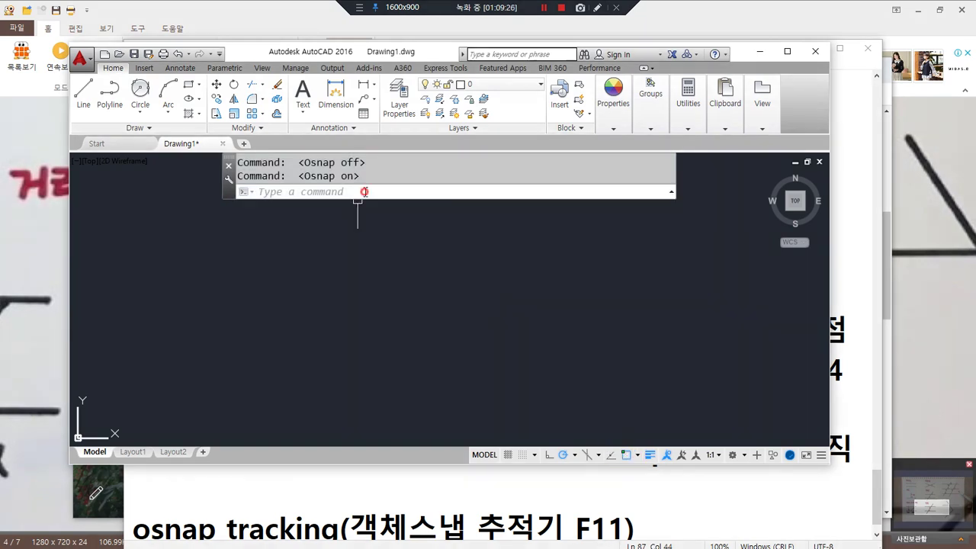
text(osnap)
key(Return)
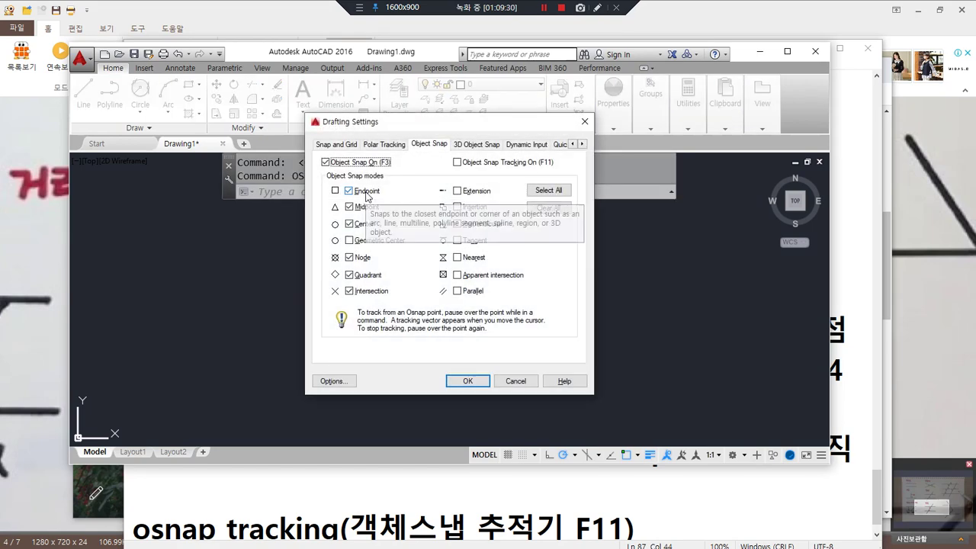
mouse_move(468, 386)
mouse_down()
mouse_move(418, 395)
mouse_move(368, 102)
mouse_move(563, 323)
mouse_move(460, 373)
mouse_move(291, 272)
mouse_move(380, 128)
mouse_move(565, 260)
mouse_move(530, 322)
mouse_up()
key(Escape)
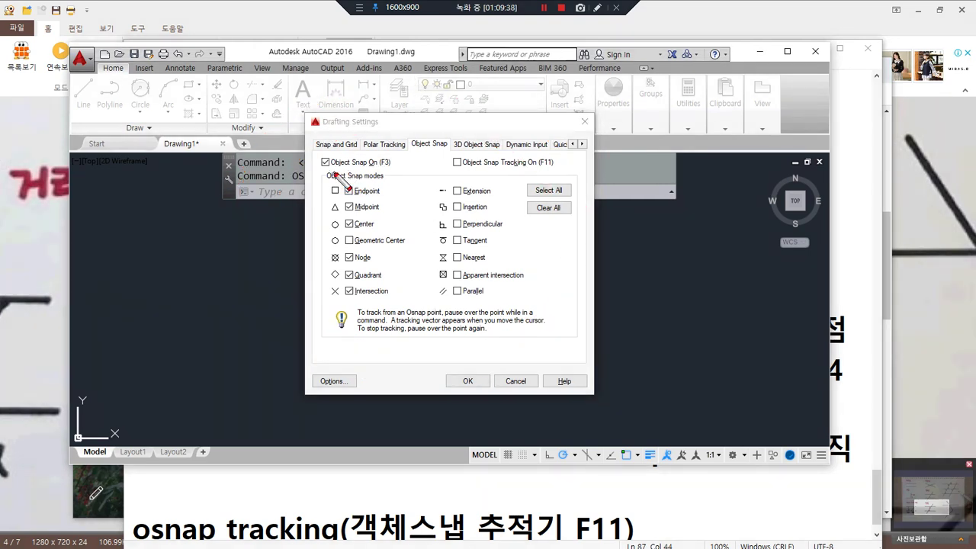
mouse_move(319, 171)
mouse_down()
mouse_move(406, 173)
mouse_move(375, 166)
mouse_move(392, 156)
mouse_up()
mouse_move(456, 173)
mouse_down()
mouse_move(550, 171)
mouse_move(551, 183)
mouse_up()
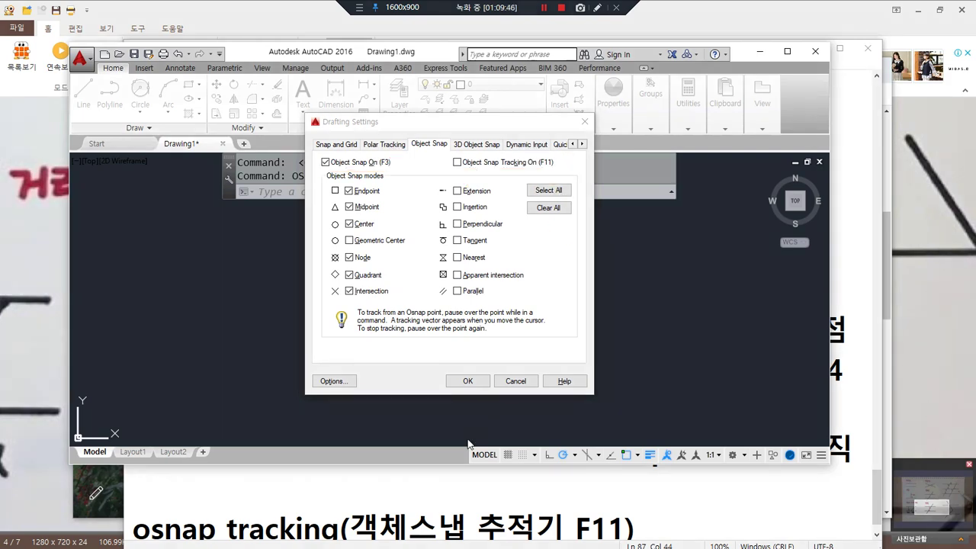
Switch to the Notepad notes and examine the "osnap tracking(객체스냅 추적기 F11)" line
click(444, 527)
mouse_move(122, 508)
mouse_down()
mouse_move(610, 510)
mouse_move(587, 496)
mouse_move(641, 514)
mouse_up()
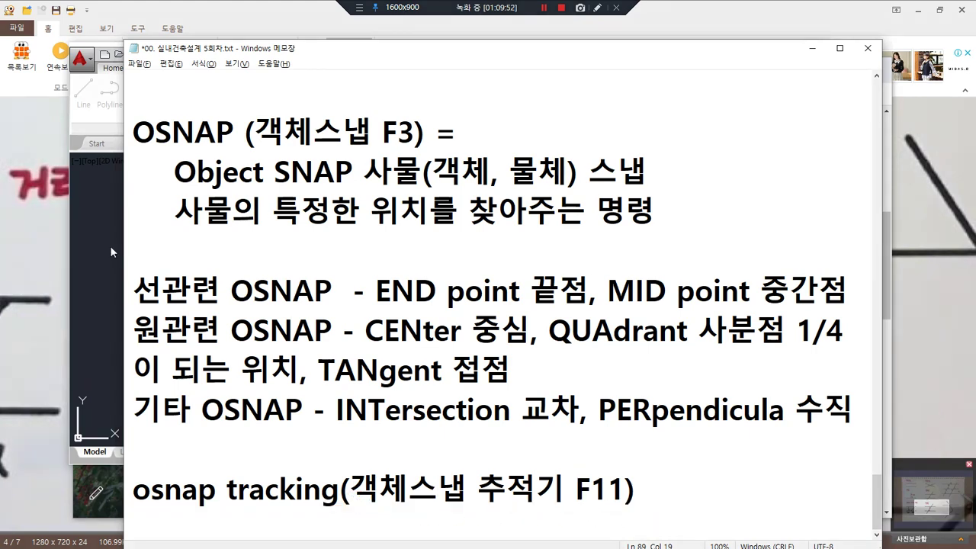
Switch to AutoCAD's Drafting Settings and mark the Midpoint, Geometric Center, Quadrant and Intersection snap modes with the screen pen
click(114, 249)
mouse_move(384, 174)
mouse_down()
mouse_move(315, 252)
mouse_move(475, 340)
mouse_move(527, 188)
mouse_move(402, 171)
mouse_move(320, 216)
mouse_up()
key(e)
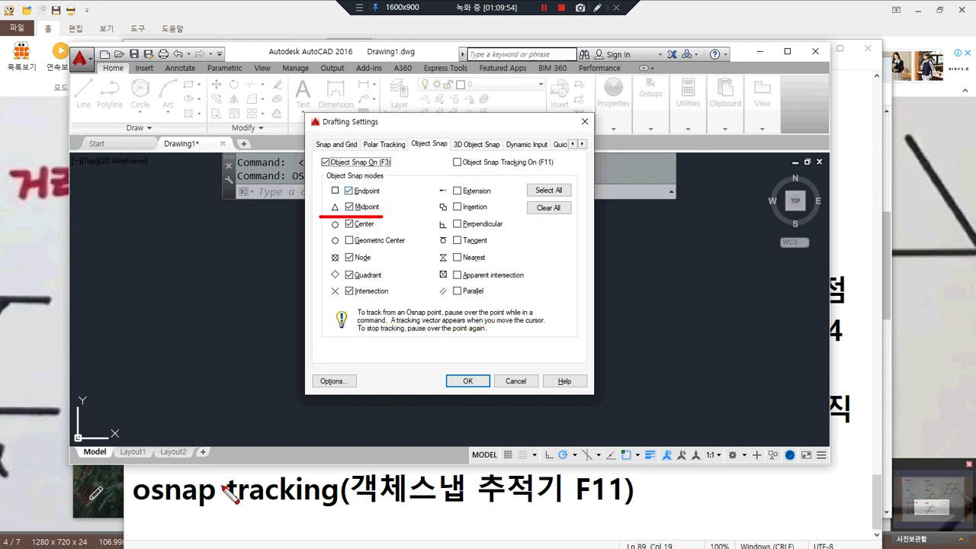
drag(389, 246, 329, 246)
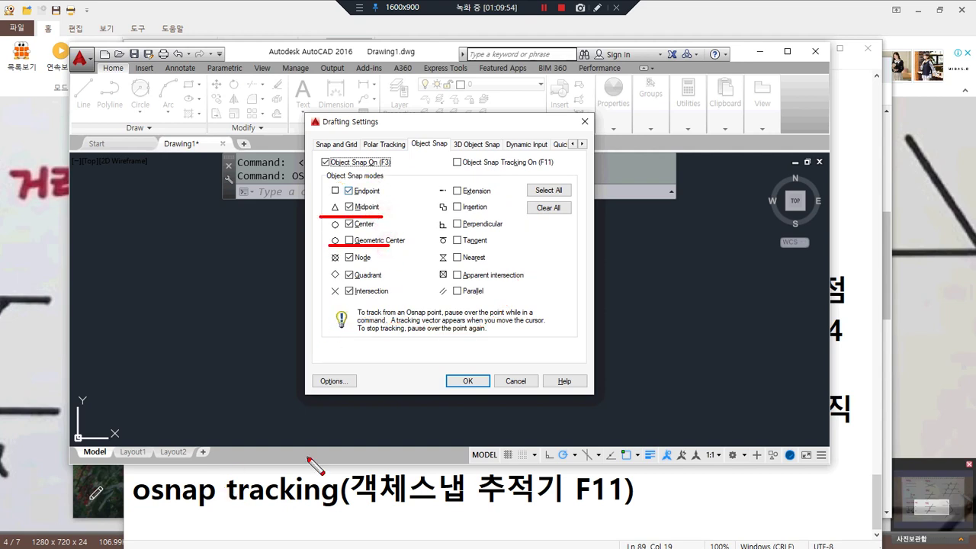
mouse_move(381, 303)
mouse_down()
mouse_move(365, 324)
mouse_move(386, 267)
mouse_move(394, 298)
mouse_up()
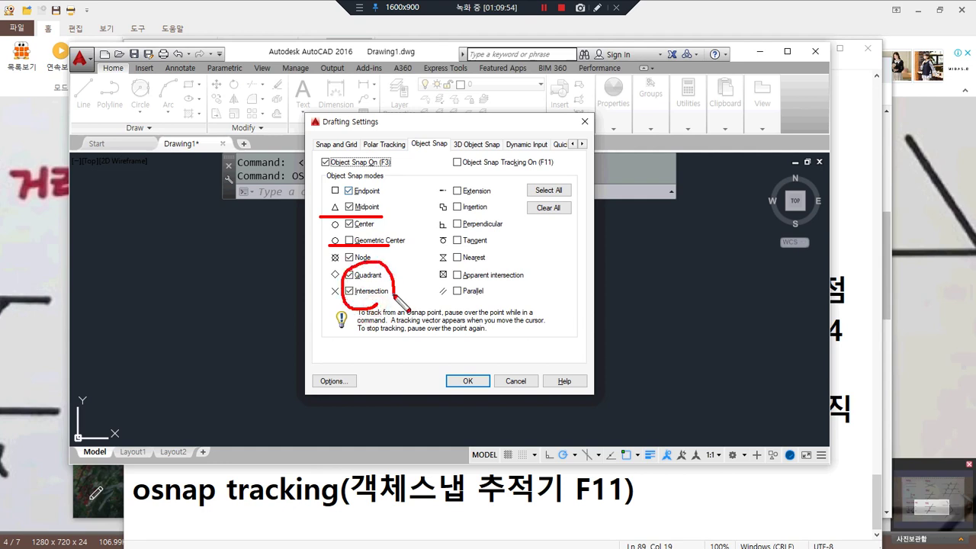
key(e)
mouse_move(355, 335)
mouse_down()
mouse_move(435, 263)
mouse_move(439, 308)
mouse_up()
key(Escape)
Select all object snap modes, clear them all, and apply only Endpoint, Center and Intersection
click(554, 193)
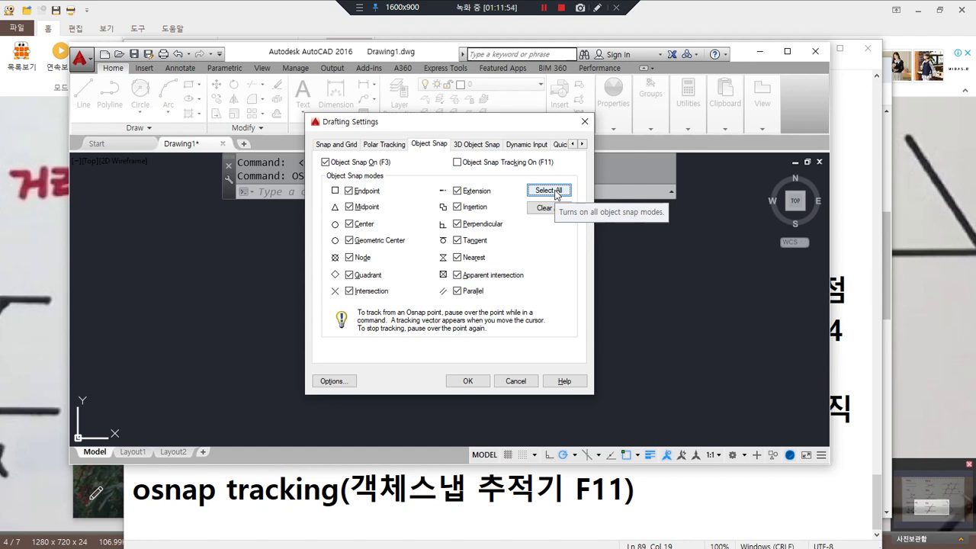
click(549, 209)
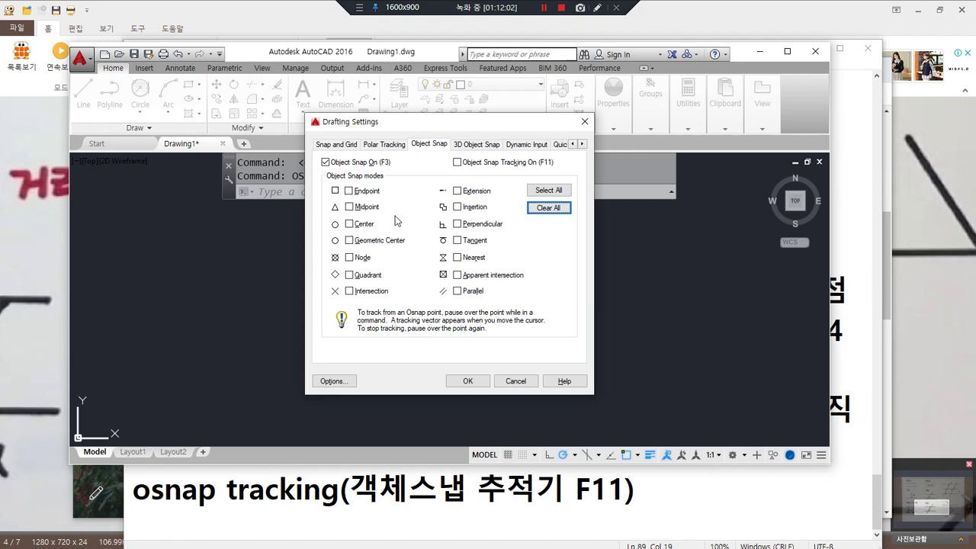
click(349, 190)
click(364, 224)
click(371, 292)
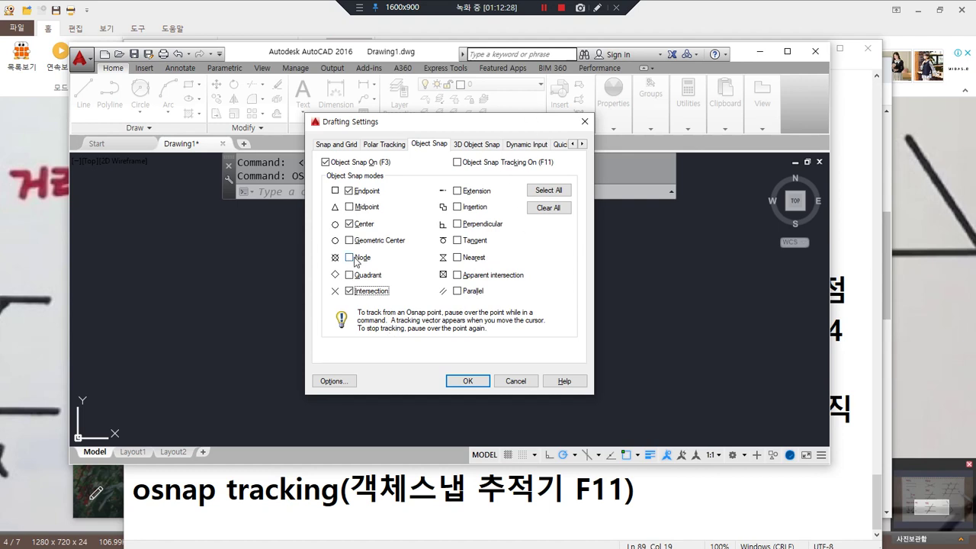
click(467, 381)
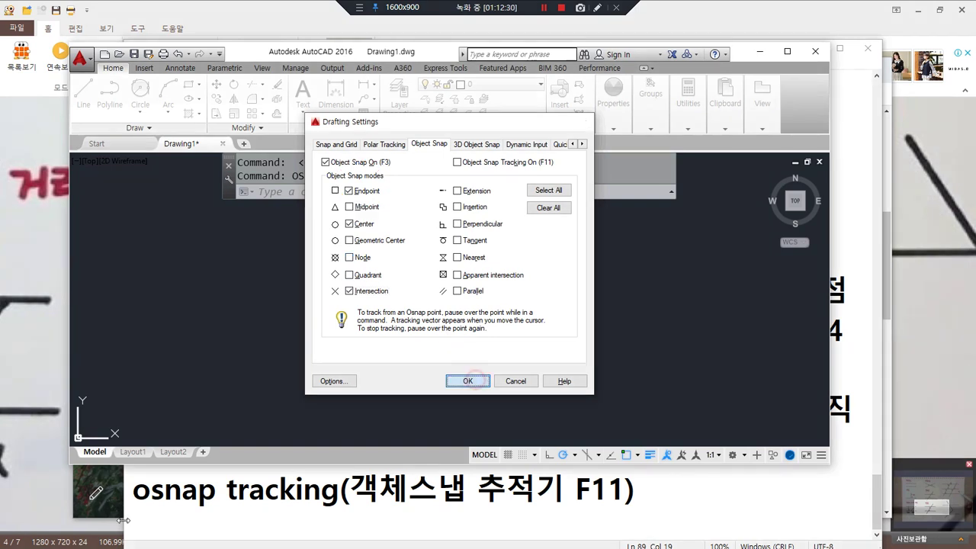
Draw two separate slanted lines, one rising to the right and a shorter one to its right falling to the right
click(397, 301)
key(Return)
key(Return)
click(635, 385)
click(568, 322)
key(Return)
mouse_move(430, 348)
mouse_down()
mouse_move(340, 264)
mouse_move(607, 277)
mouse_move(482, 324)
mouse_up()
drag(411, 326, 385, 285)
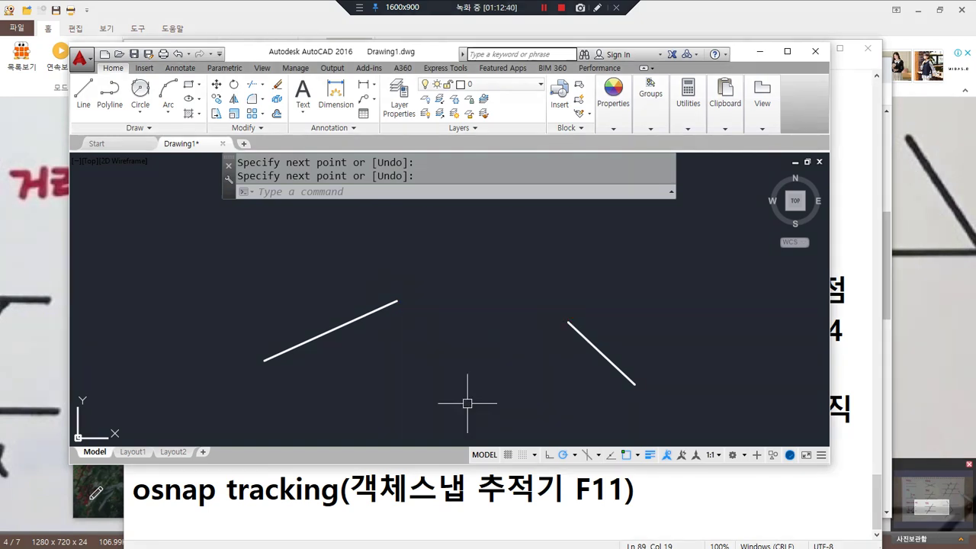
Start a line from the left line's upper endpoint and extend it toward the right line's upper endpoint with Endpoint snap
key(Return)
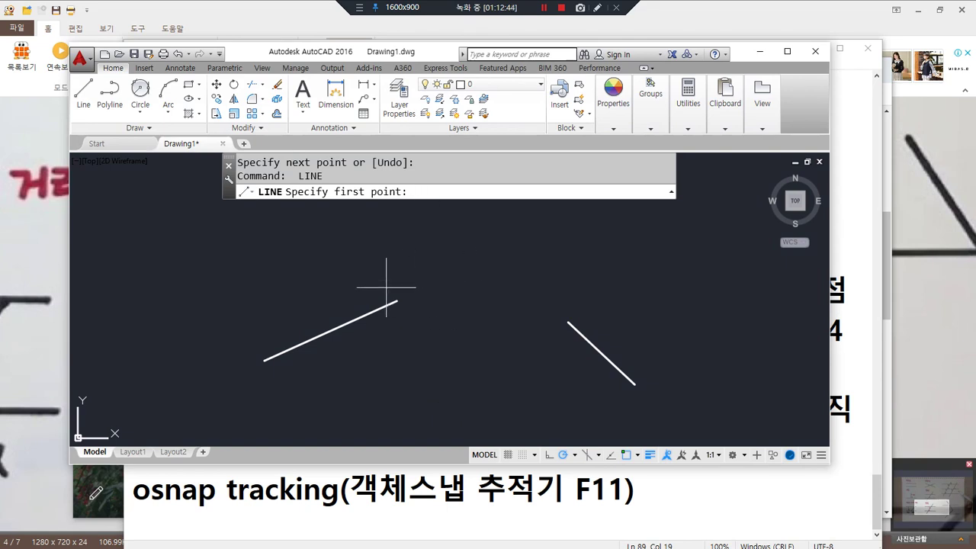
scroll(381, 303, up, 5)
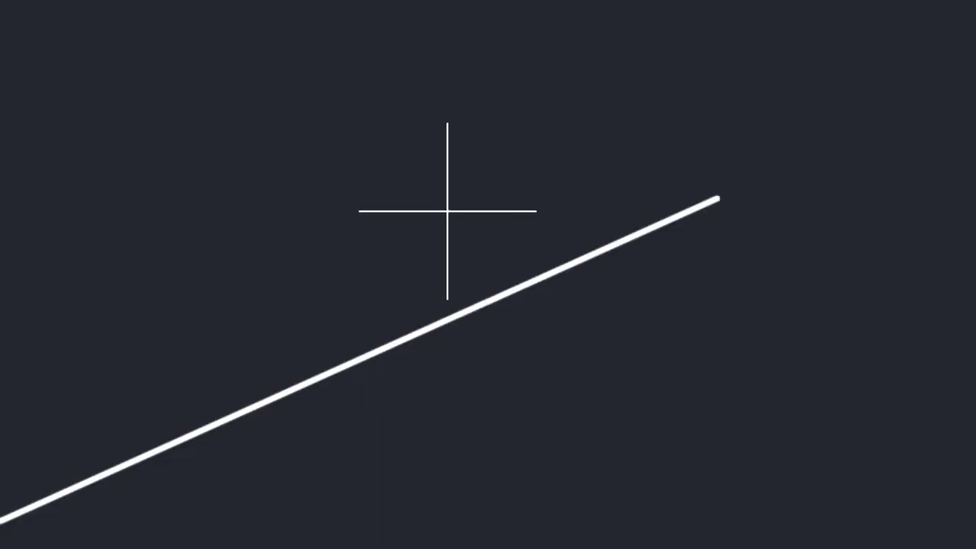
click(589, 255)
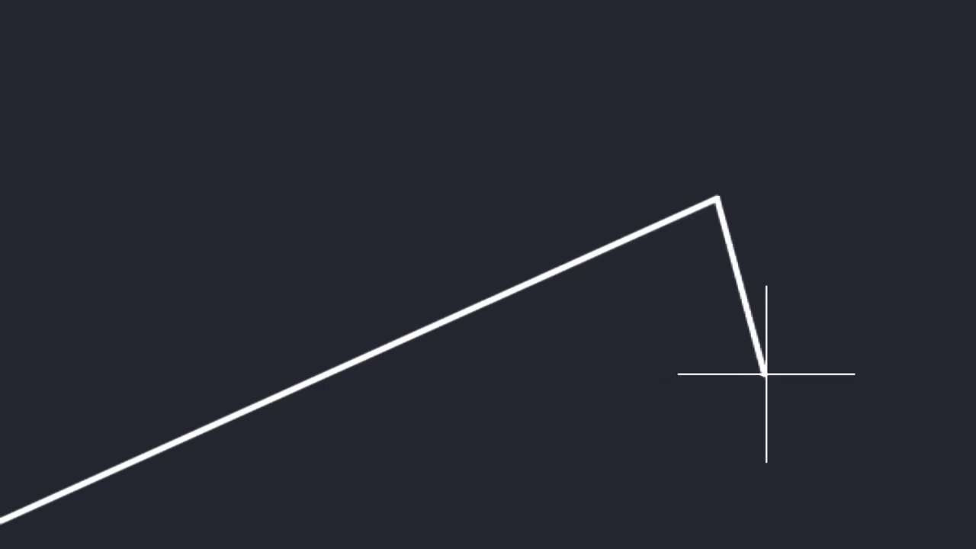
middle_drag(893, 364, 41, 332)
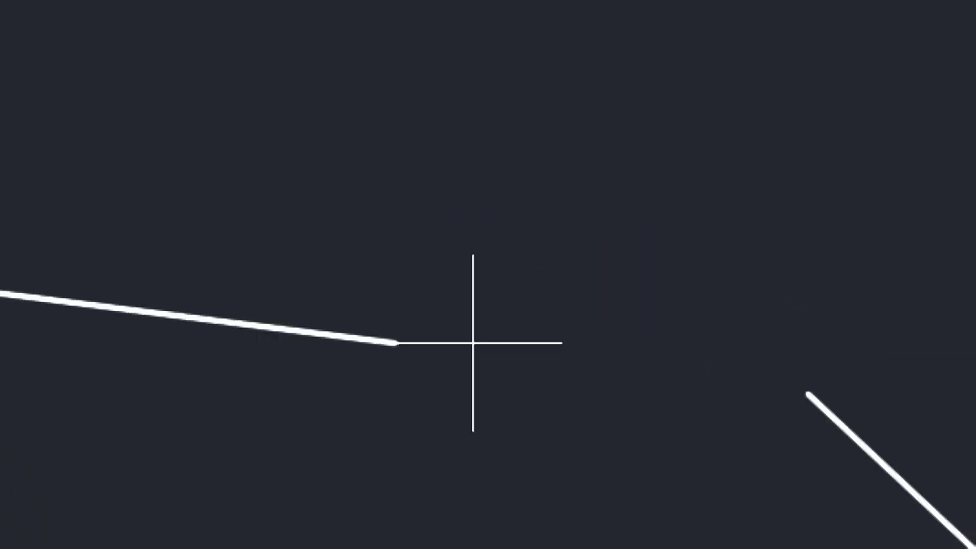
scroll(894, 479, up, 5)
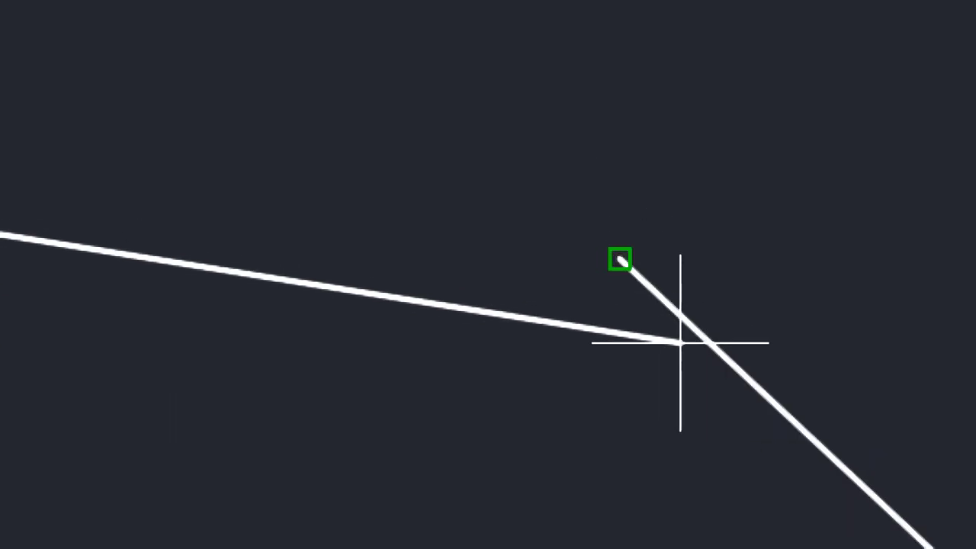
scroll(680, 343, down, 3)
mouse_move(680, 343)
middle_down()
mouse_move(649, 241)
mouse_move(602, 257)
mouse_move(613, 283)
middle_up()
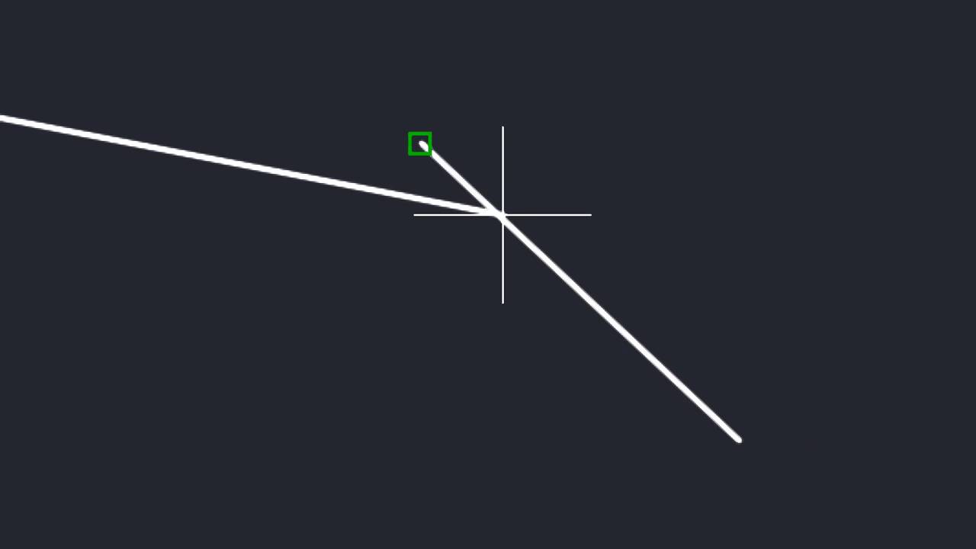
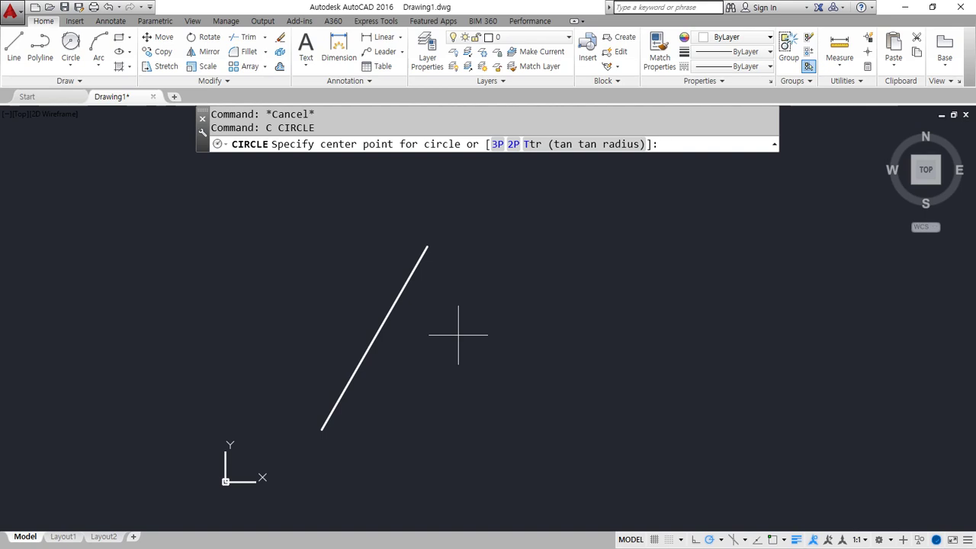
Draw a circle with the 2P option, using END snaps on both ends of the slanted line as its diameter
click(514, 145)
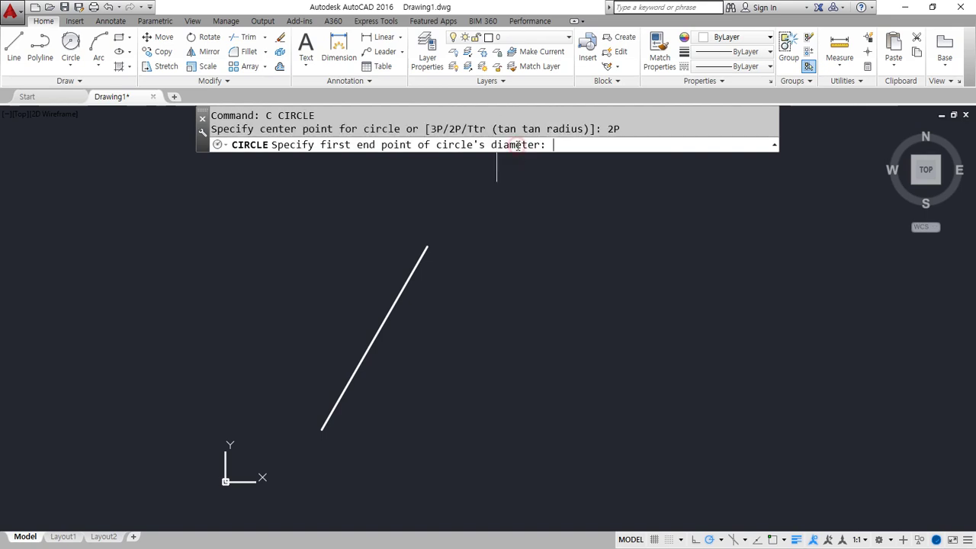
drag(385, 159, 384, 156)
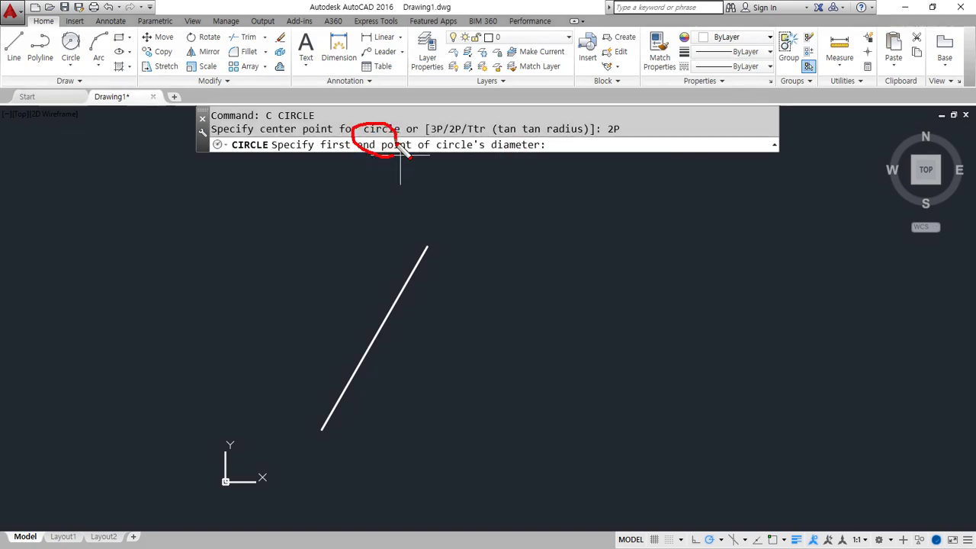
mouse_move(437, 245)
mouse_down()
mouse_move(431, 261)
mouse_move(450, 258)
mouse_move(432, 258)
mouse_up()
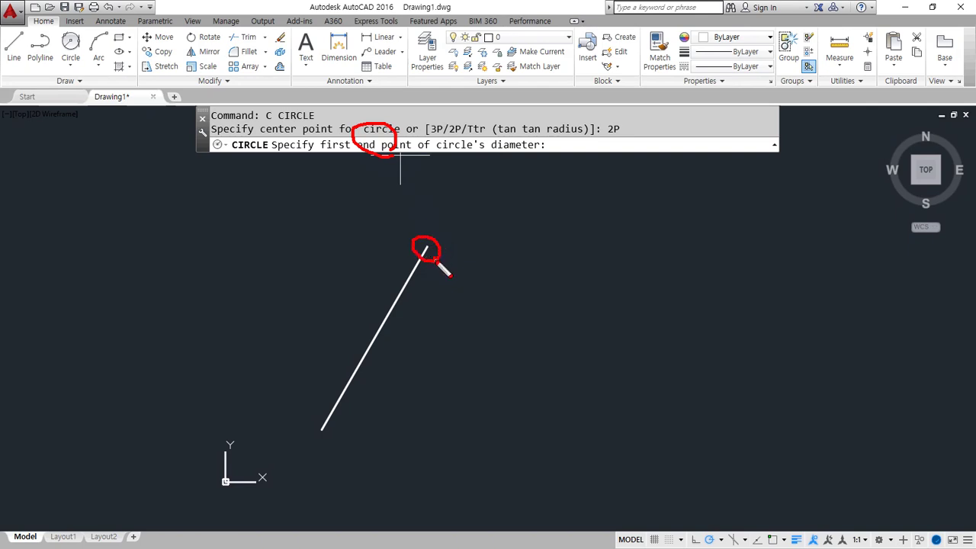
mouse_move(574, 160)
mouse_down()
mouse_move(572, 190)
mouse_move(561, 162)
mouse_move(587, 159)
mouse_up()
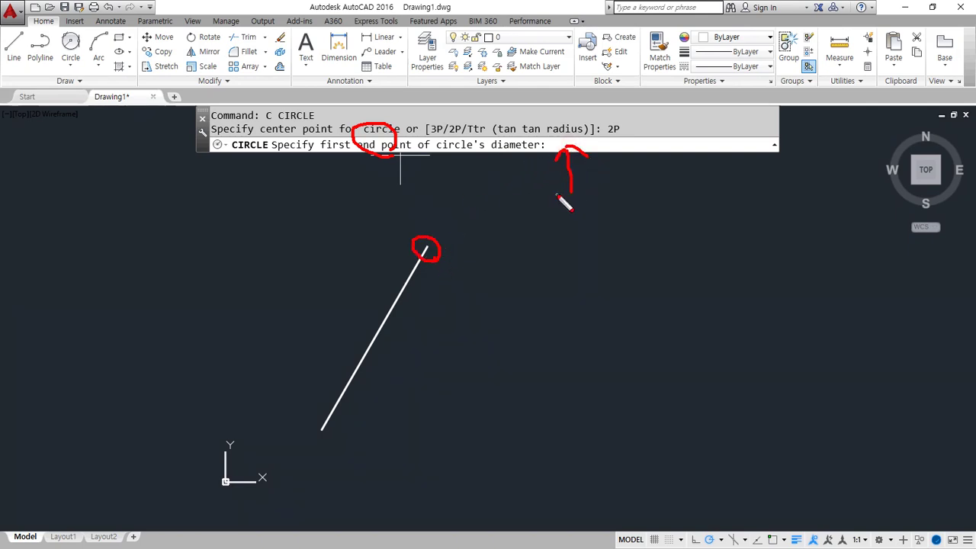
key(Escape)
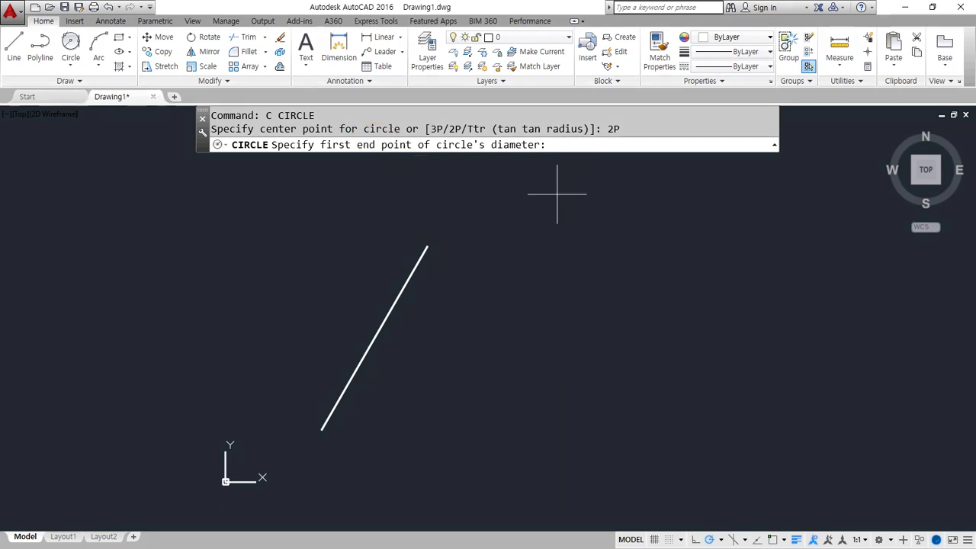
text(end)
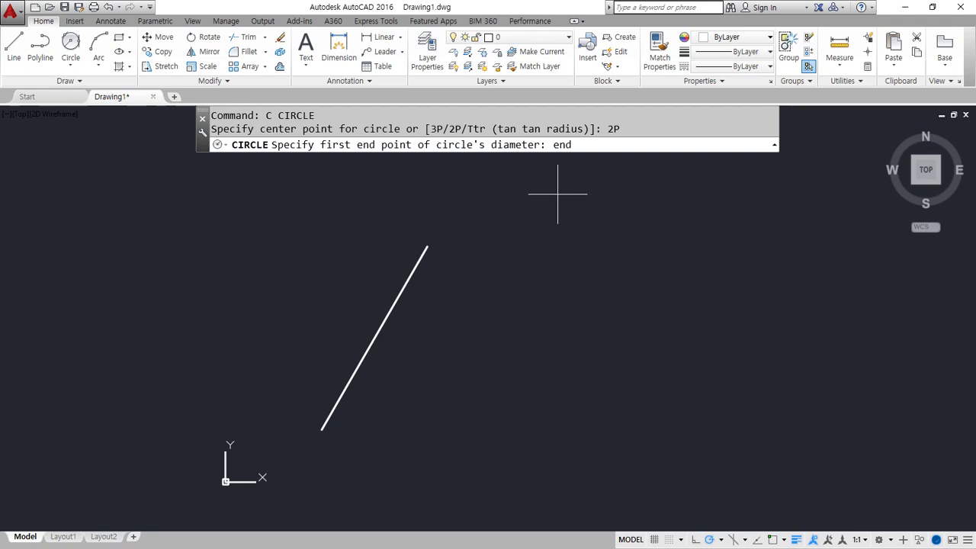
key(Return)
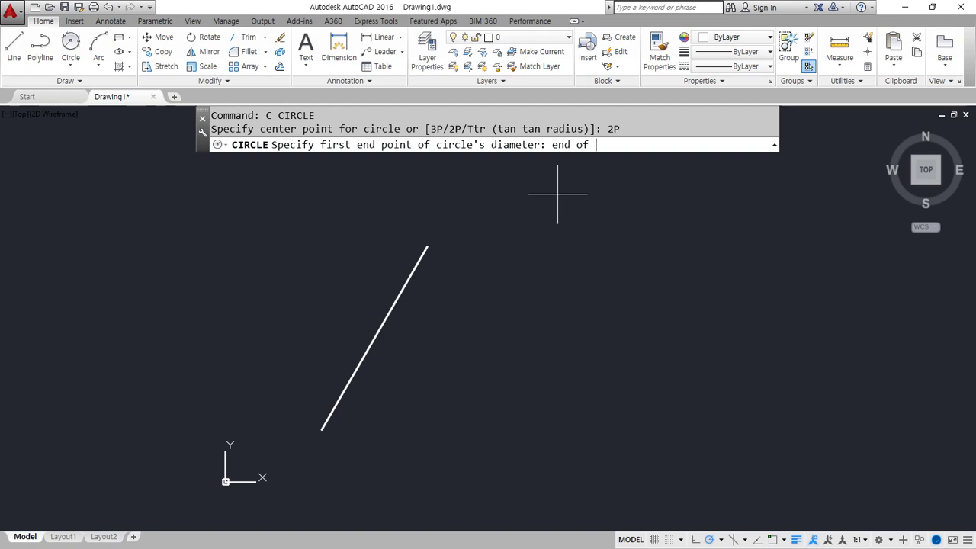
click(401, 276)
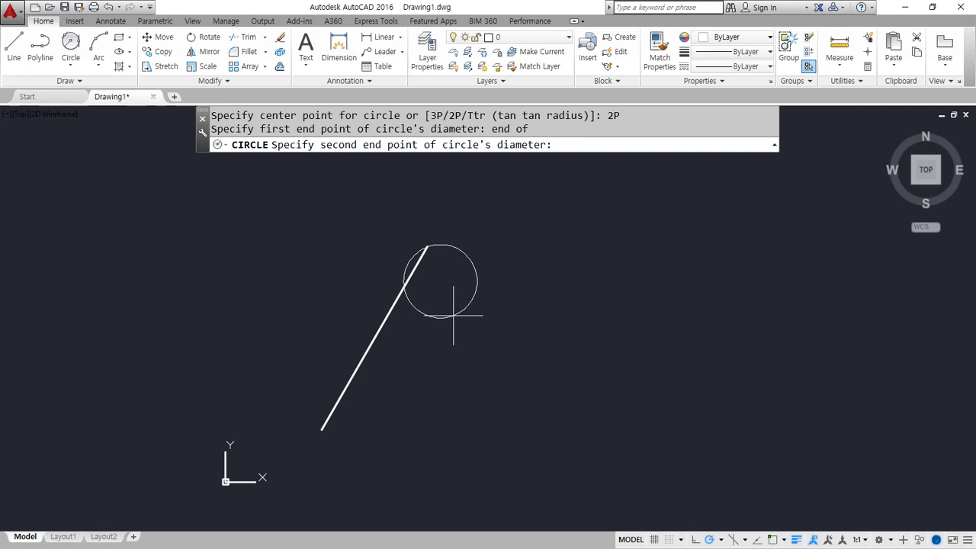
text(end)
key(Return)
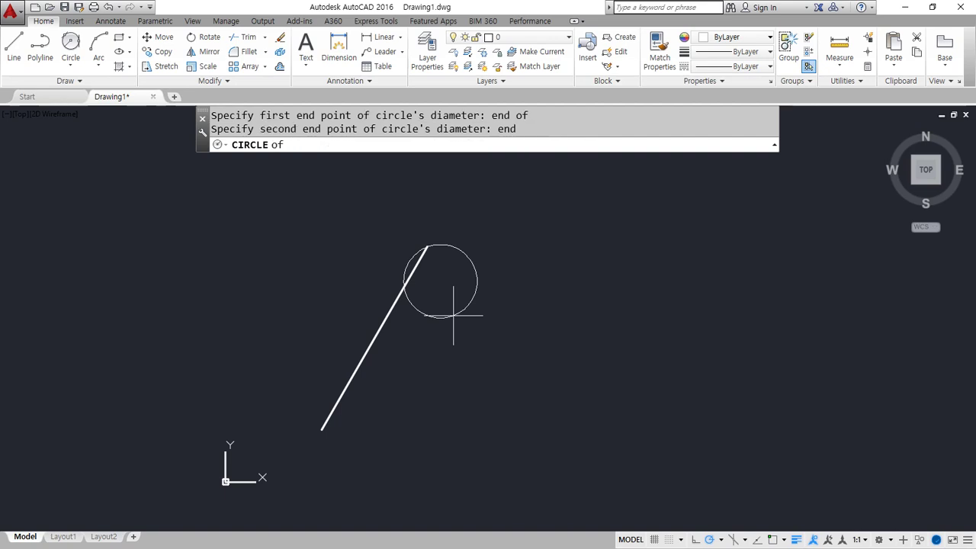
click(344, 386)
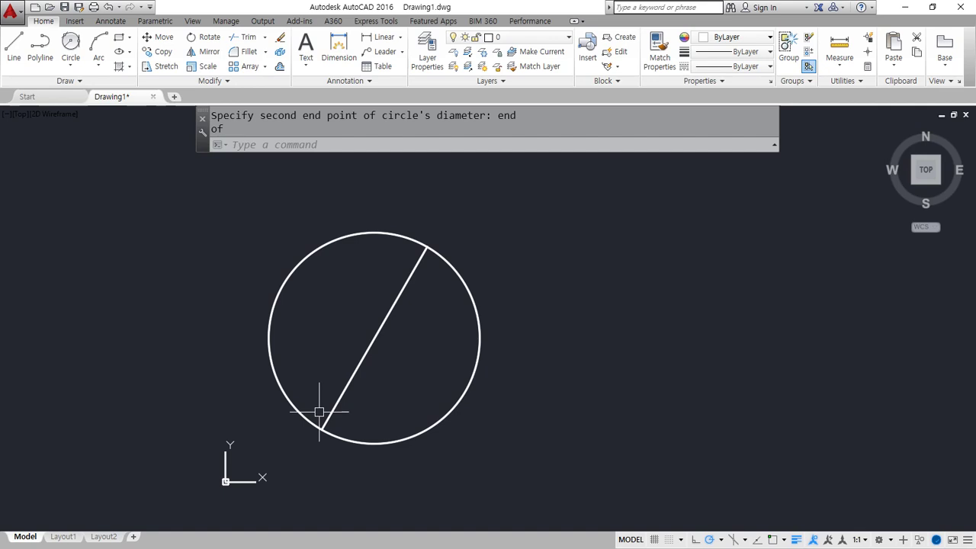
Draw a closed triangle with the Line command in the empty space beside the circle
key(Escape)
text(l)
key(Return)
middle_drag(639, 251, 550, 221)
click(561, 208)
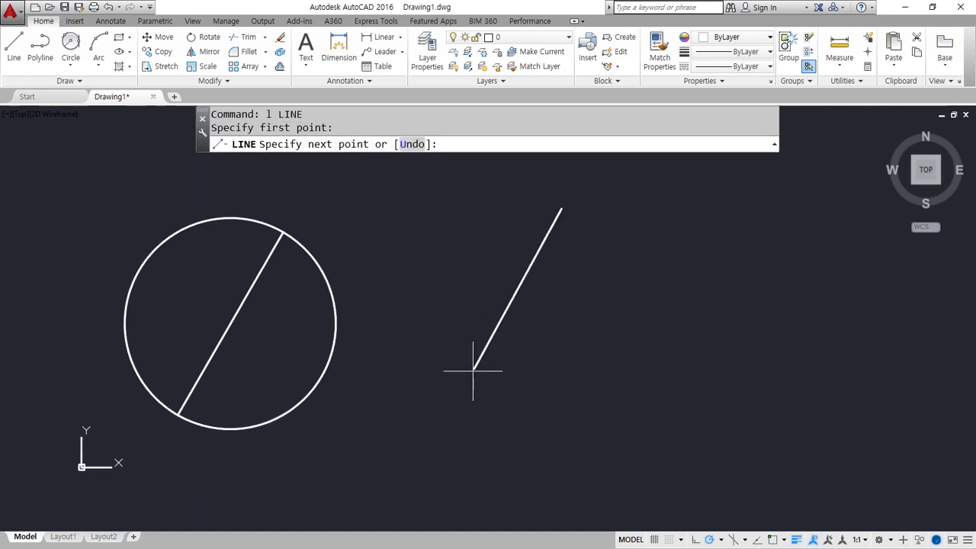
click(437, 420)
click(701, 388)
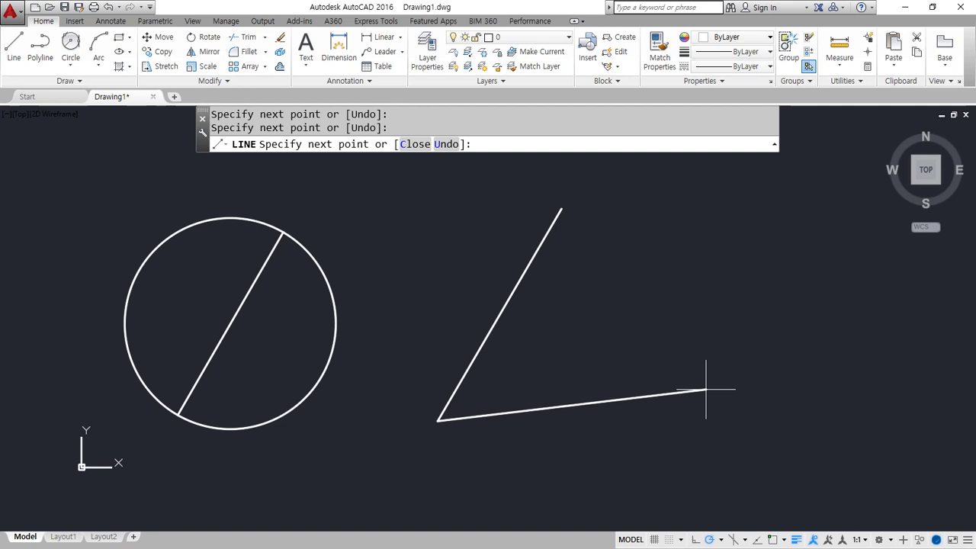
text(c)
key(Return)
Start a circle with the 3P option and set its first point on the triangle's upper vertex with the Endpoint snap override
middle_drag(560, 425, 496, 423)
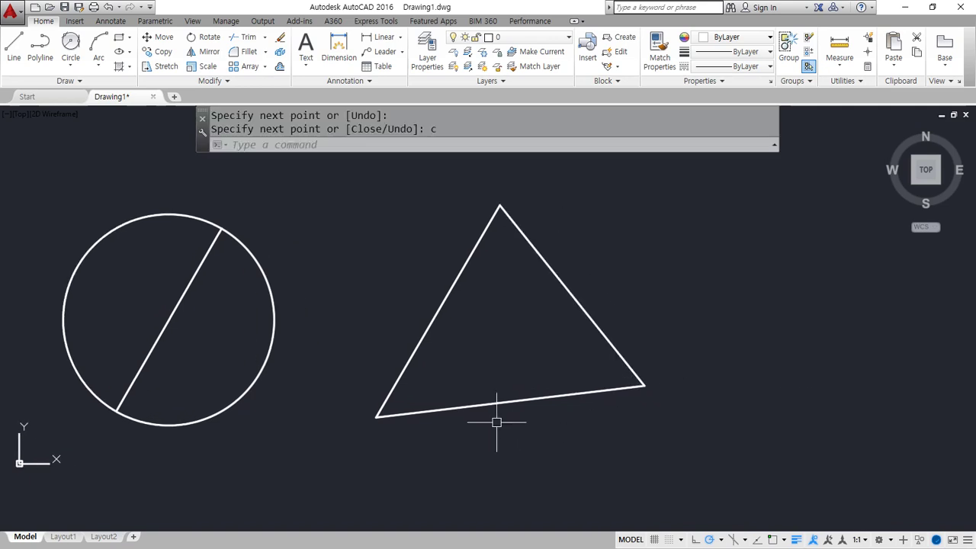
text(c)
key(Return)
text(3p)
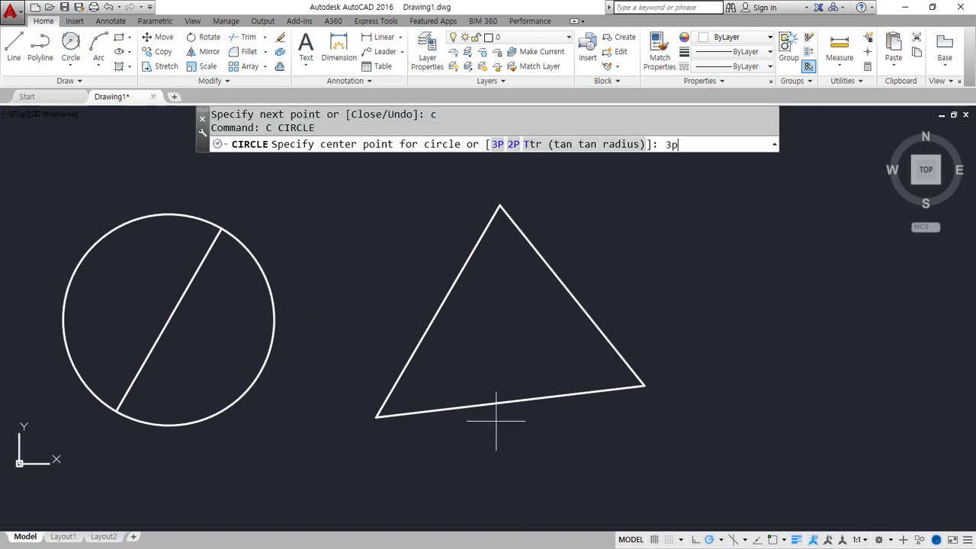
key(Return)
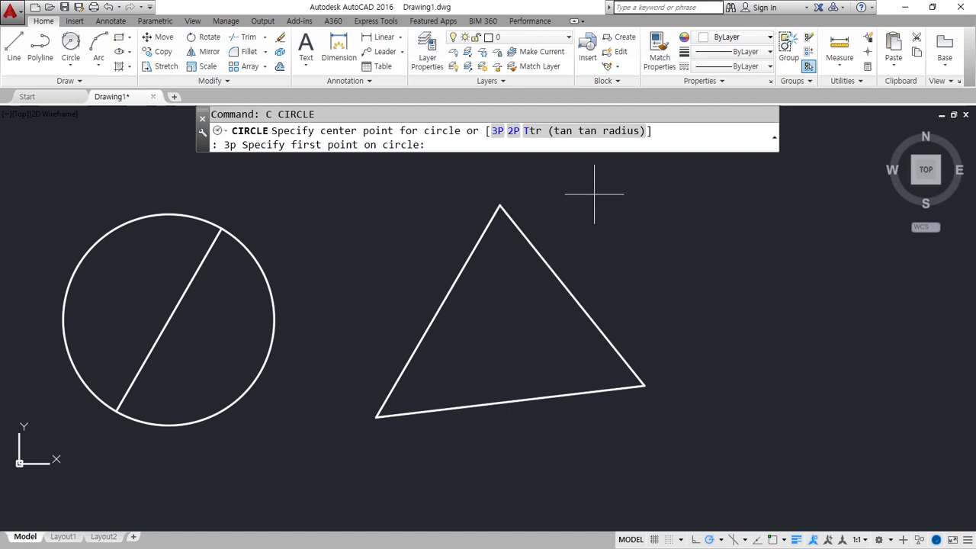
key(F8)
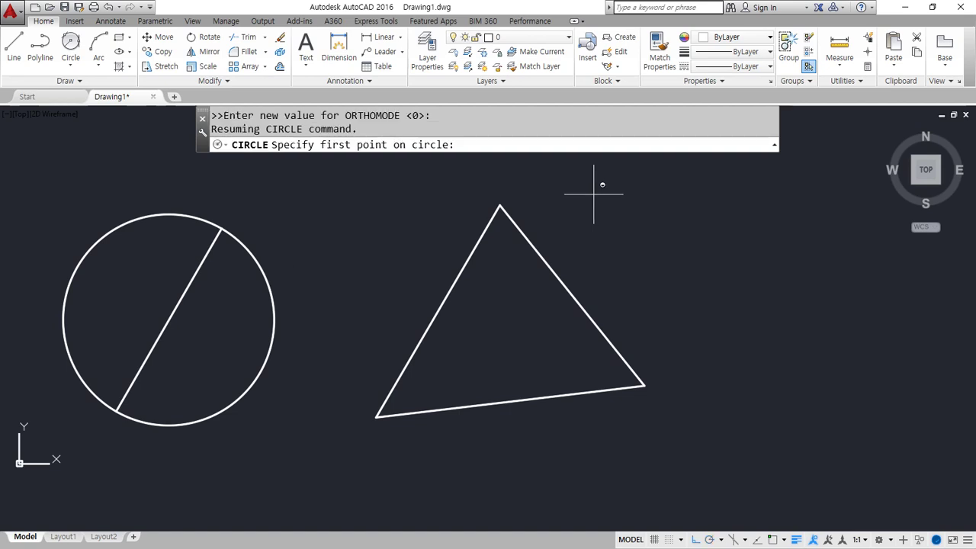
shift+right_click(666, 193)
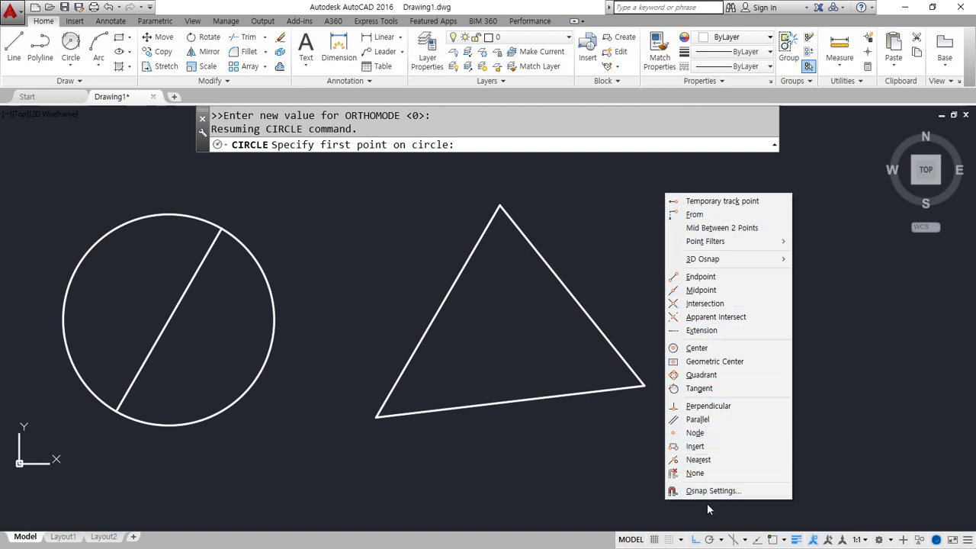
click(728, 281)
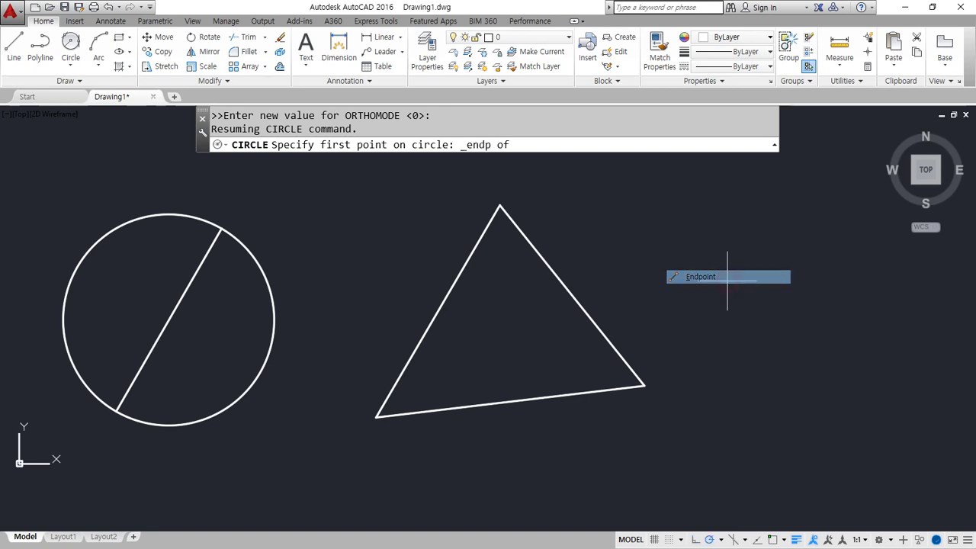
click(530, 239)
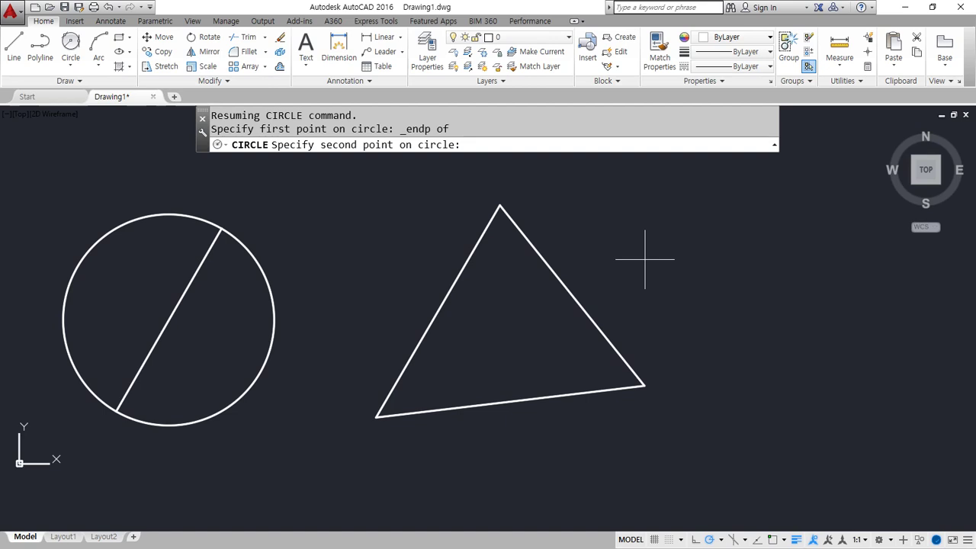
Complete the three-point circle through the triangle's lower-left and lower-right vertices, using the Endpoint snap override for each
key(F8)
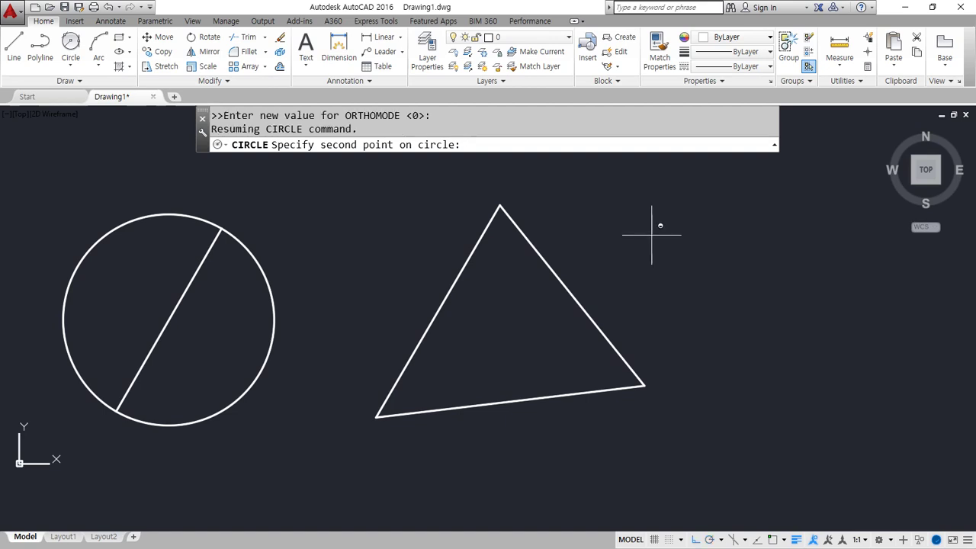
shift+right_click(651, 234)
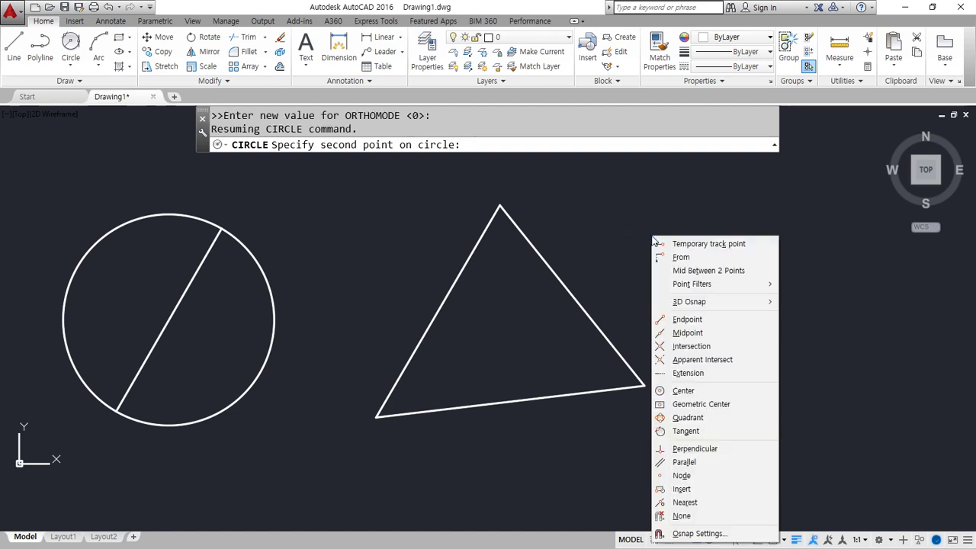
click(685, 319)
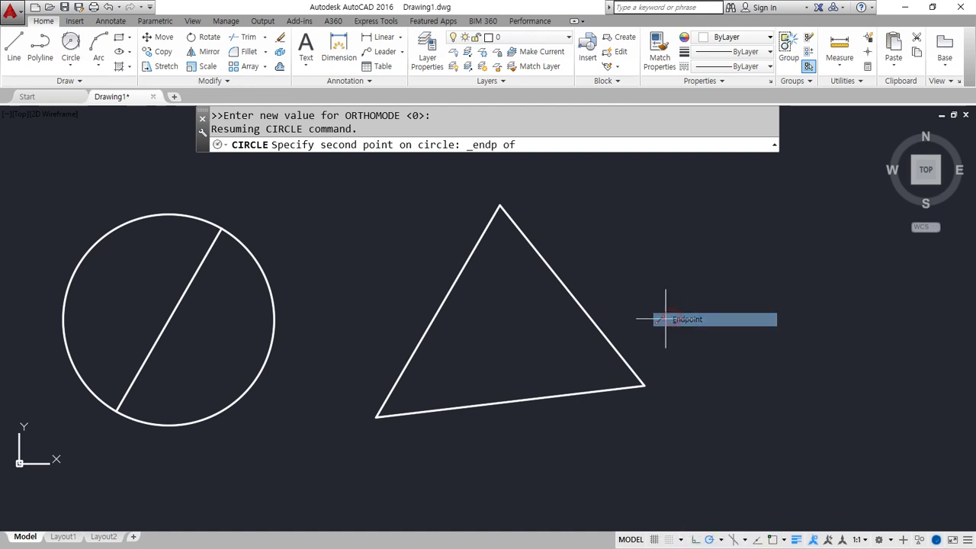
click(405, 371)
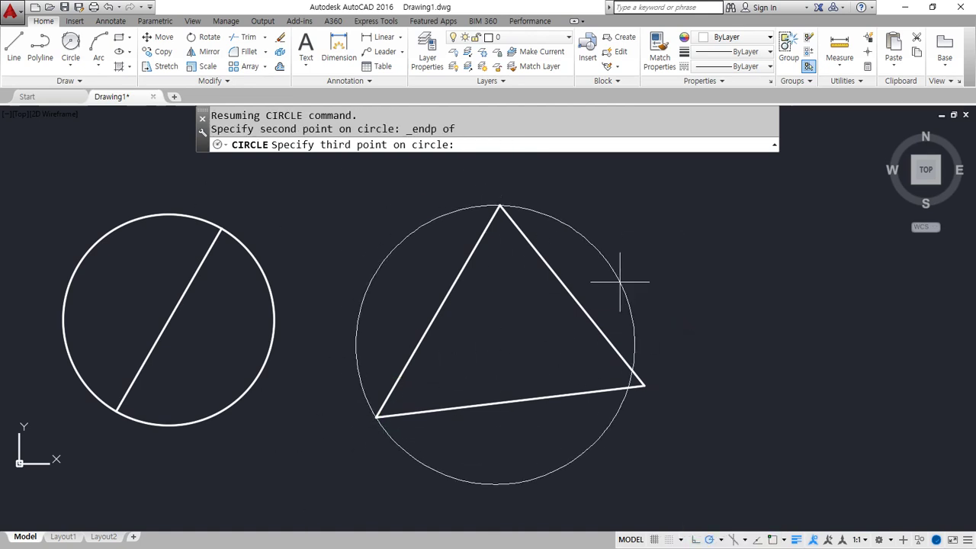
key(F8)
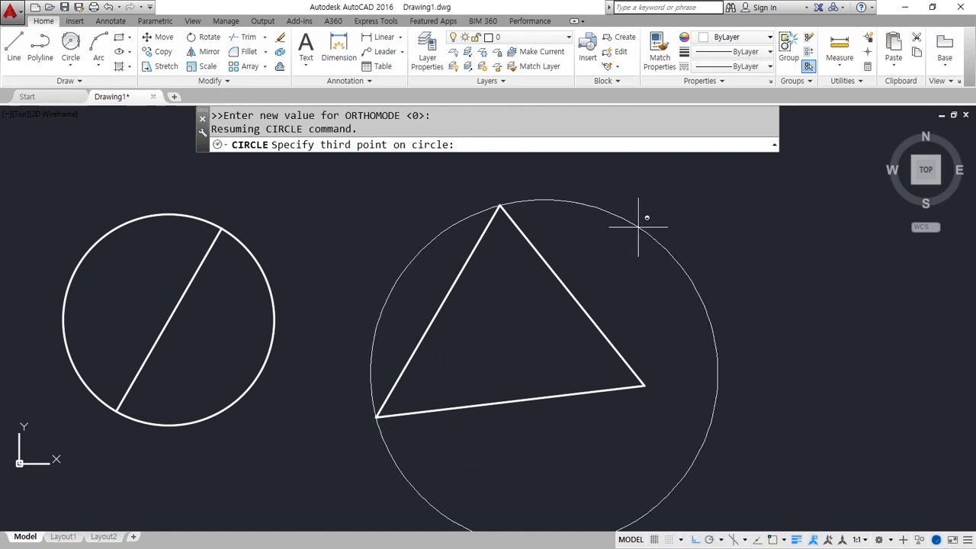
shift+right_click(639, 231)
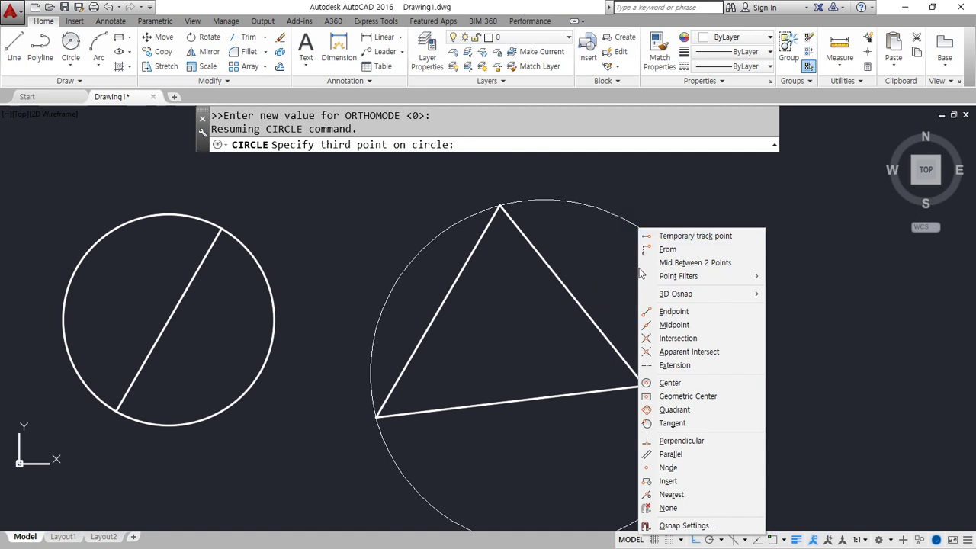
click(663, 311)
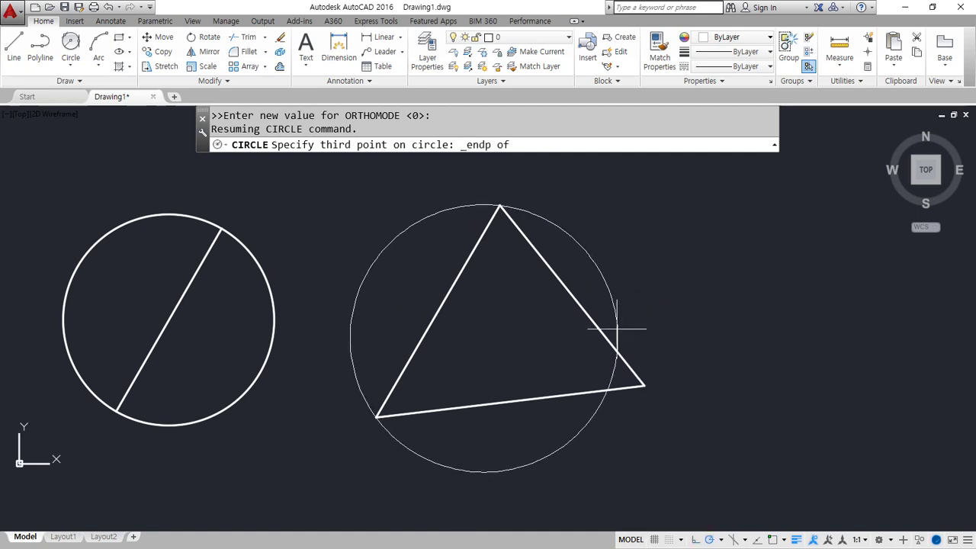
click(603, 336)
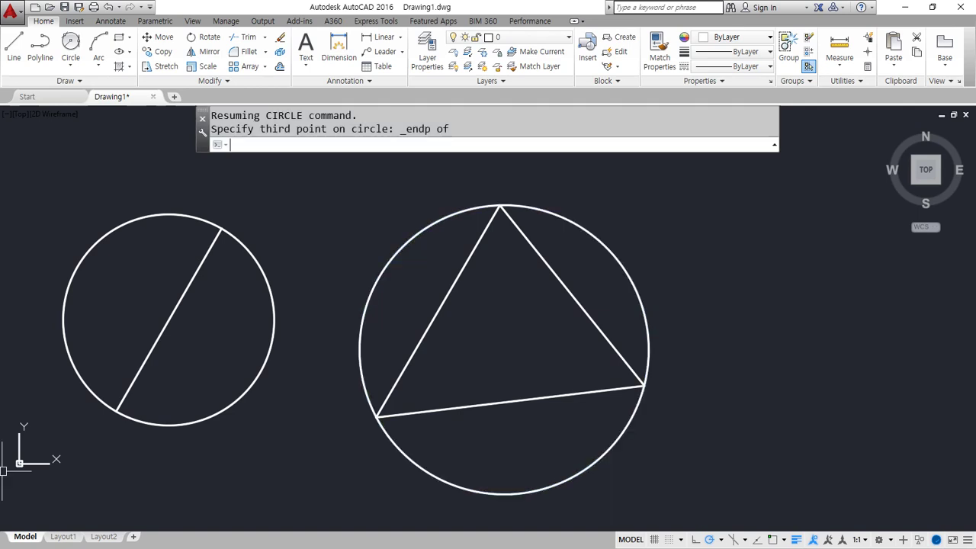
Switch to the Notepad lesson notes and review direct entry of the snap abbreviations END, MID, CEN, QUA, TAN, INT and PER
key(alt+Tab)
scroll(274, 359, down, 1)
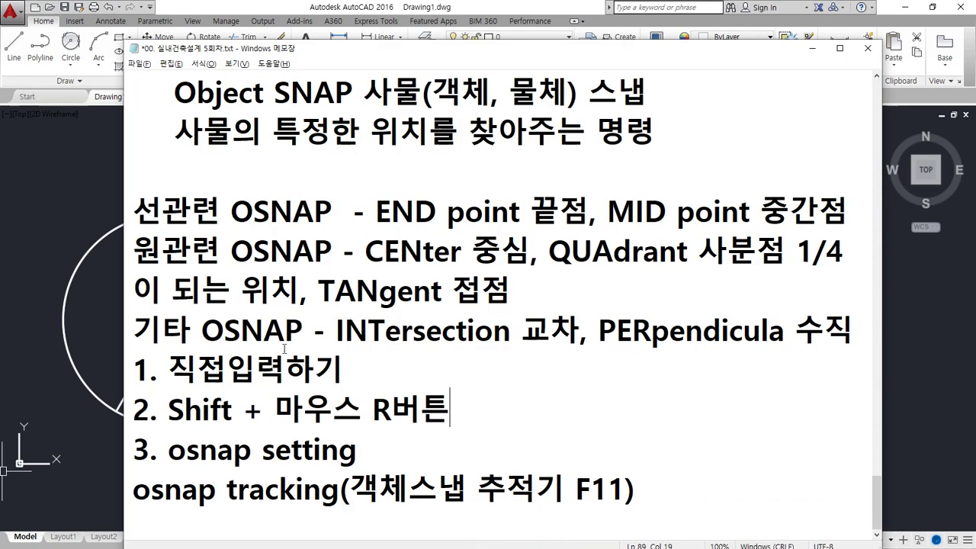
drag(189, 396, 355, 395)
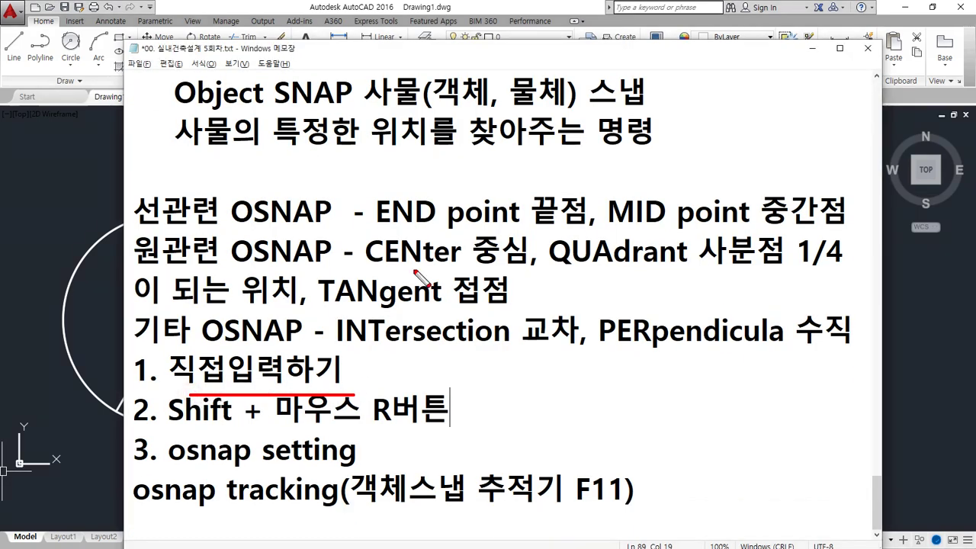
mouse_move(433, 224)
mouse_down()
mouse_move(395, 199)
mouse_move(435, 221)
mouse_up()
mouse_move(668, 221)
mouse_down()
mouse_move(645, 227)
mouse_move(654, 194)
mouse_move(663, 221)
mouse_up()
mouse_move(424, 264)
mouse_down()
mouse_move(408, 235)
mouse_move(421, 264)
mouse_up()
mouse_move(602, 261)
mouse_down()
mouse_move(572, 270)
mouse_move(607, 240)
mouse_move(604, 260)
mouse_up()
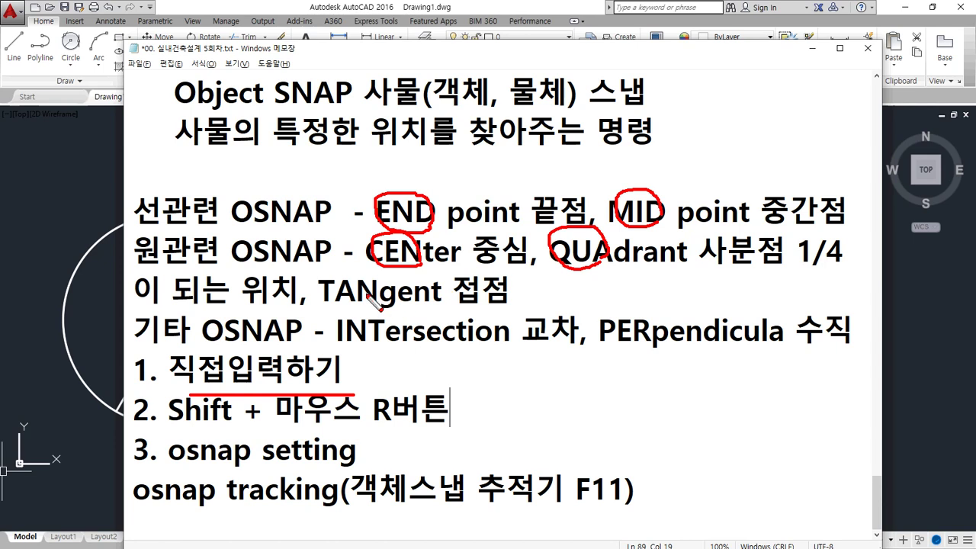
mouse_move(363, 304)
mouse_down()
mouse_move(352, 269)
mouse_move(366, 301)
mouse_up()
mouse_move(385, 338)
mouse_down()
mouse_move(366, 360)
mouse_move(347, 317)
mouse_move(389, 340)
mouse_up()
mouse_move(630, 349)
mouse_down()
mouse_move(652, 314)
mouse_move(648, 351)
mouse_up()
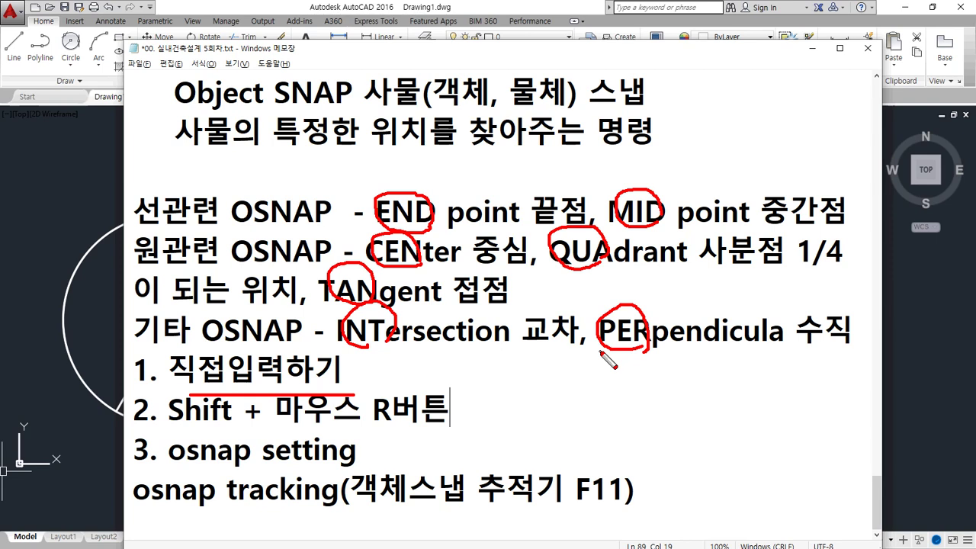
key(Escape)
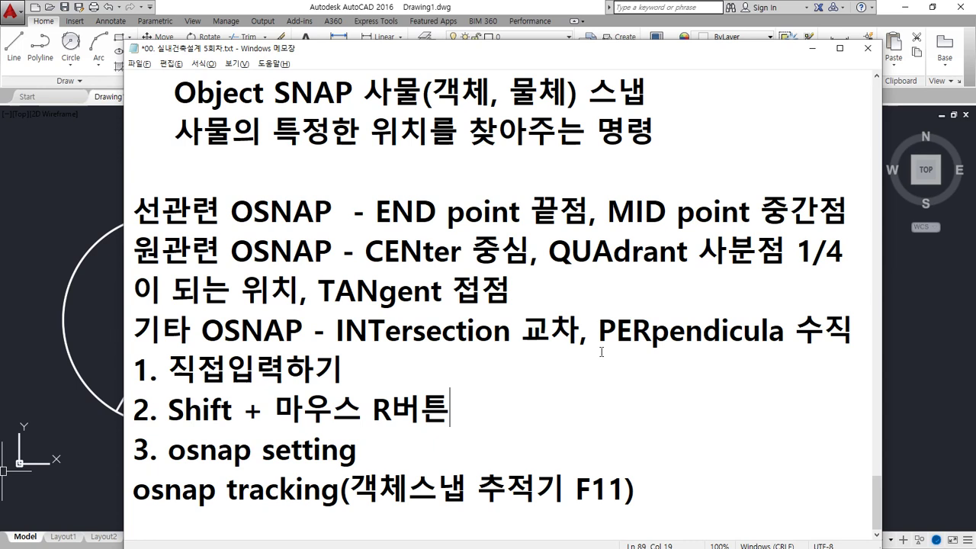
Return to AutoCAD and enter END on the command line without any drawing command running
click(71, 180)
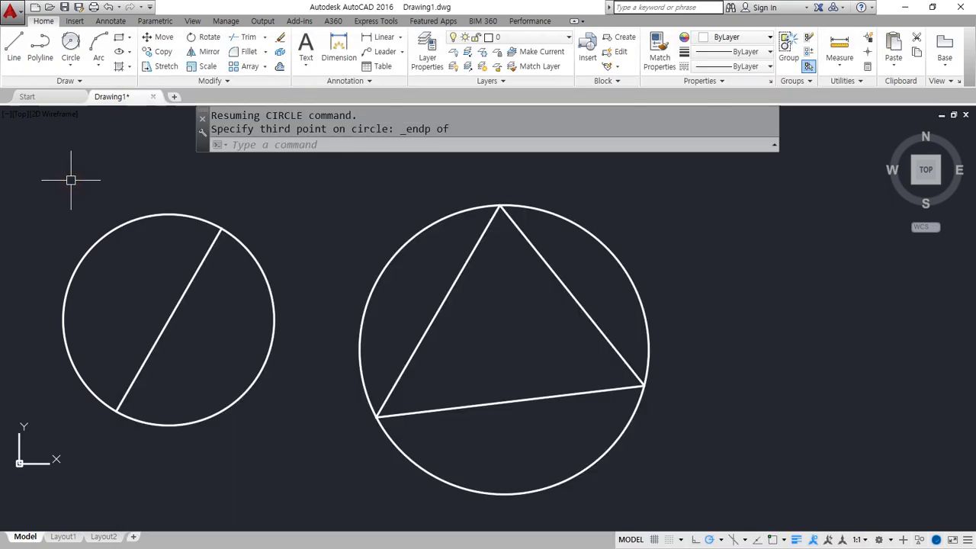
click(270, 145)
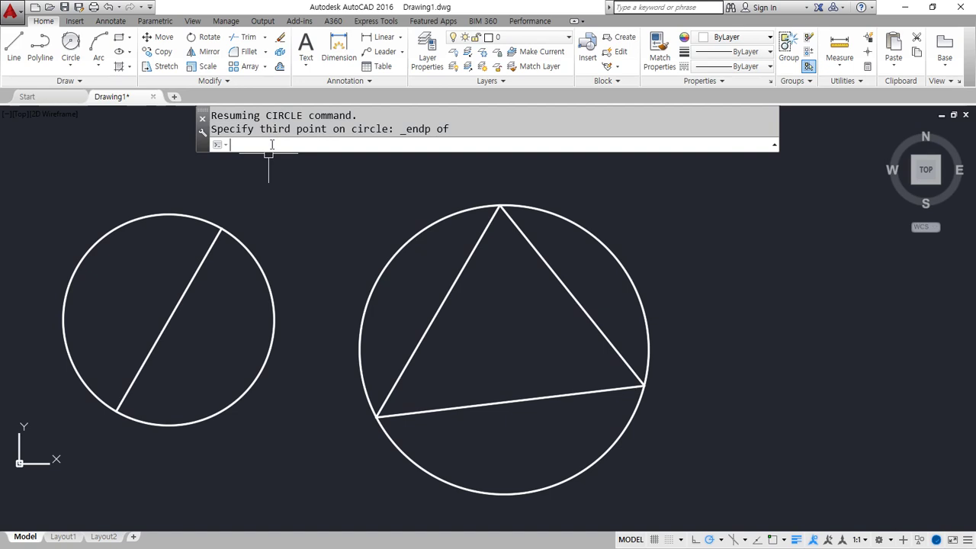
text(end)
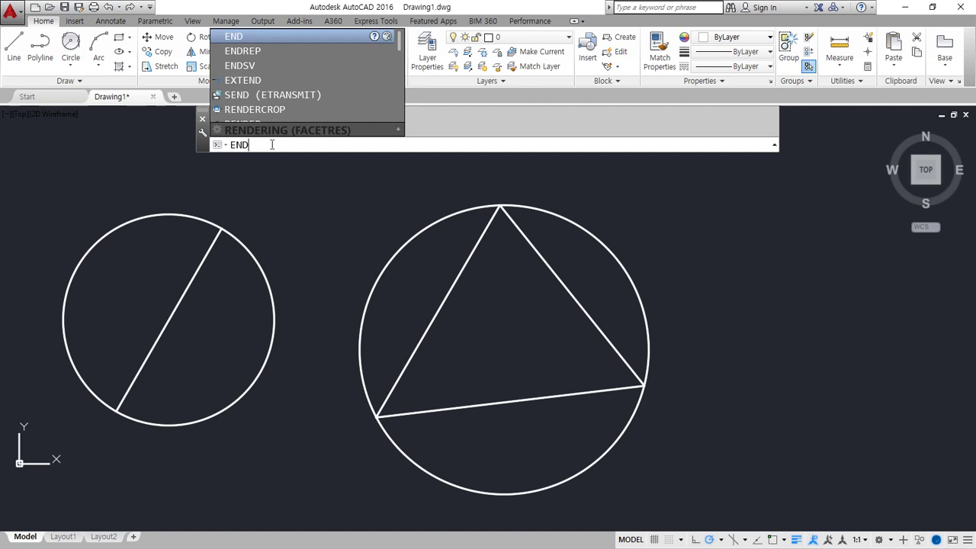
key(Return)
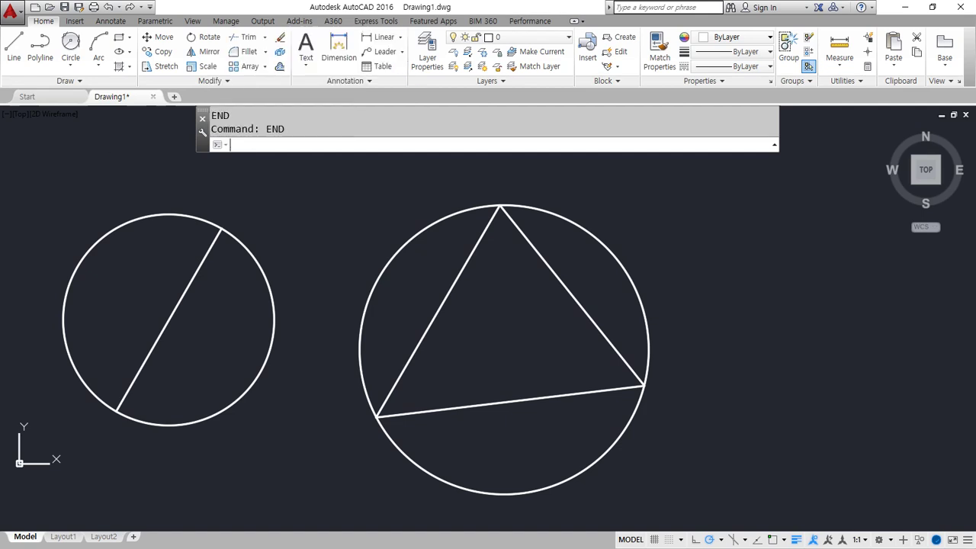
Switch to the Notepad lesson notes and add the line "exit, quit, end" below "3. osnap setting"
key(alt+Tab)
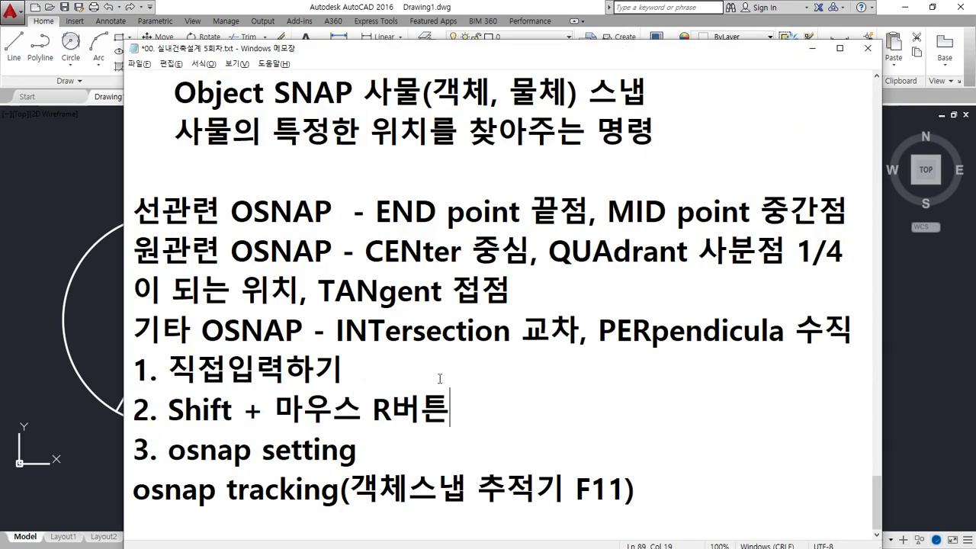
click(641, 464)
key(Return)
text(e)
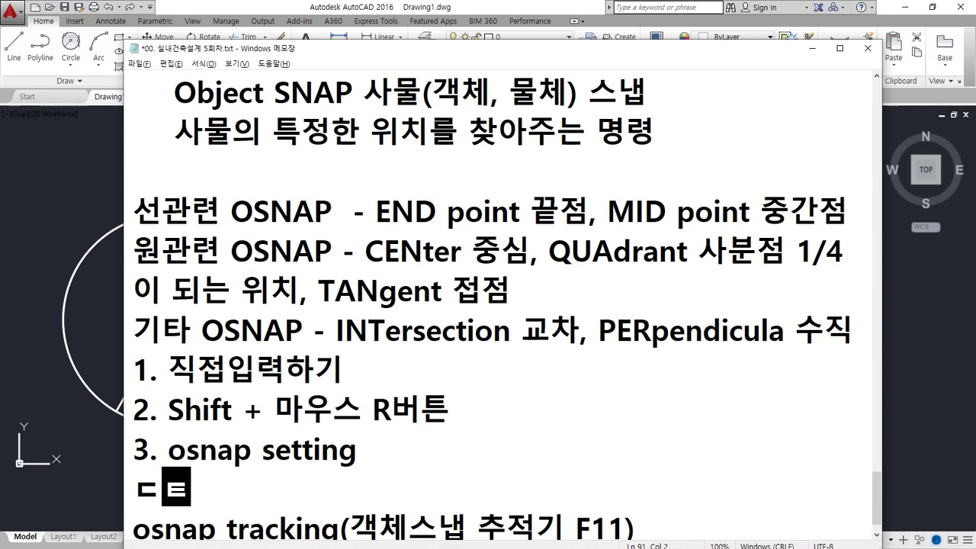
text(xit,)
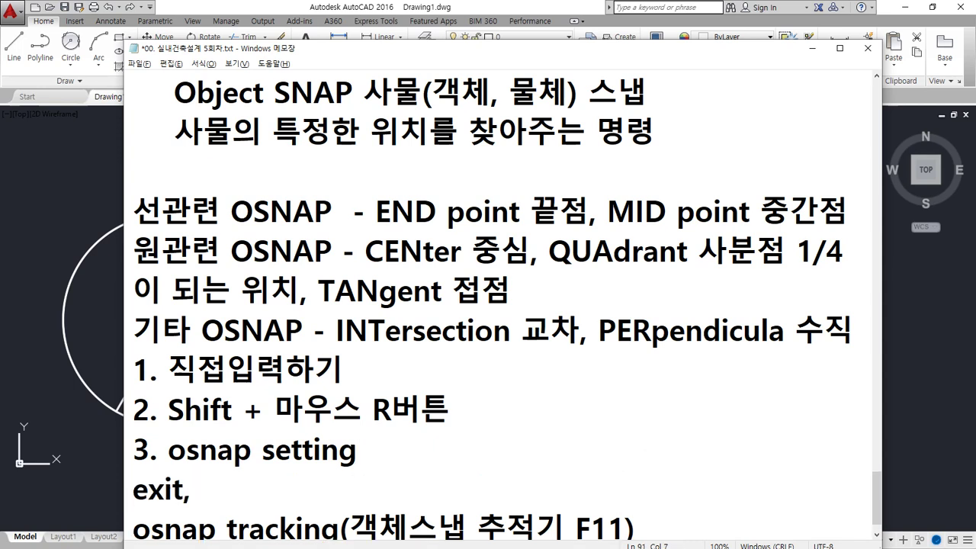
text( quit, end)
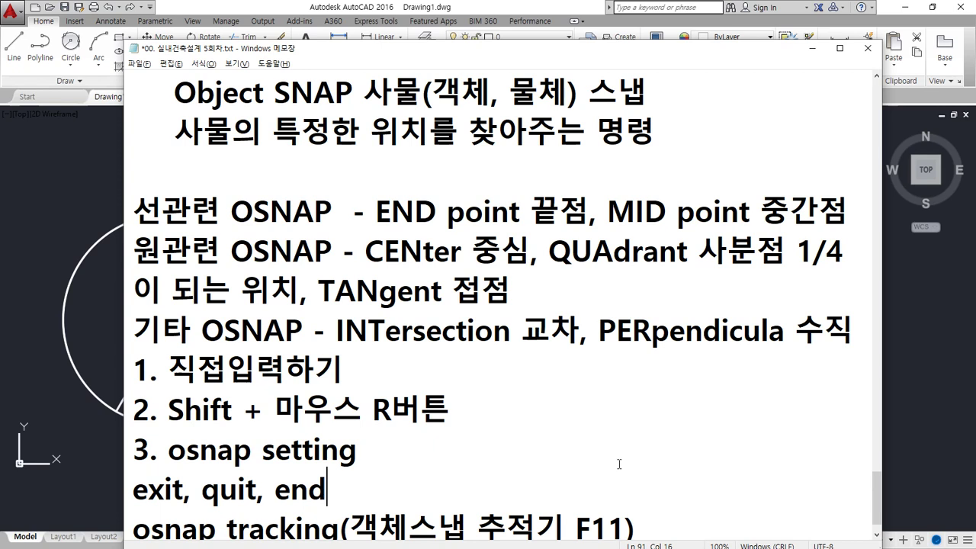
Switch back to AutoCAD and enter END twice with no drawing command active
click(77, 231)
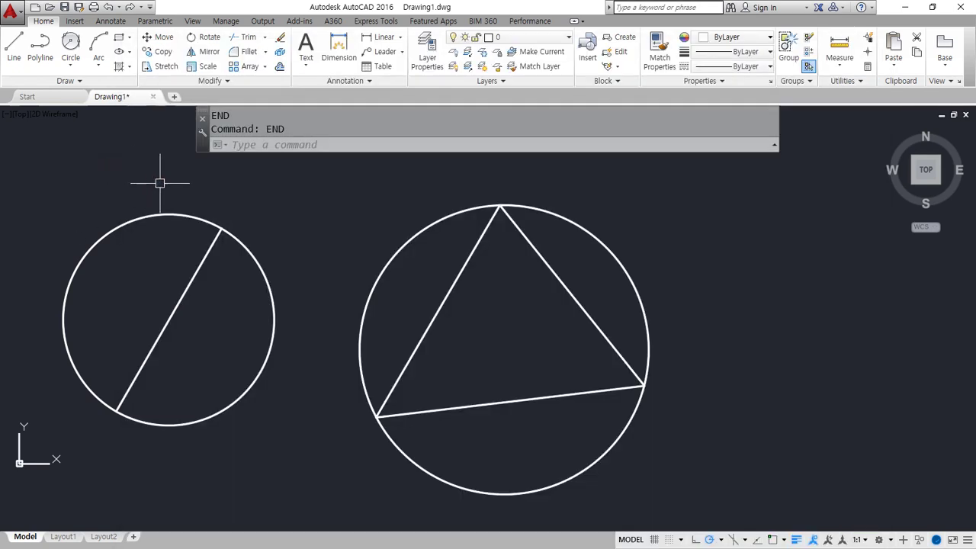
text(end)
key(Return)
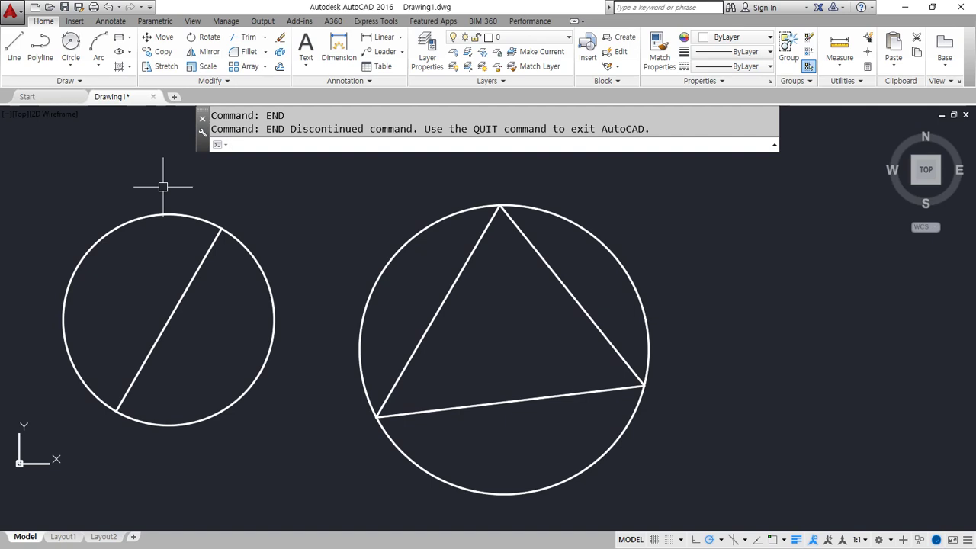
text(end)
key(Return)
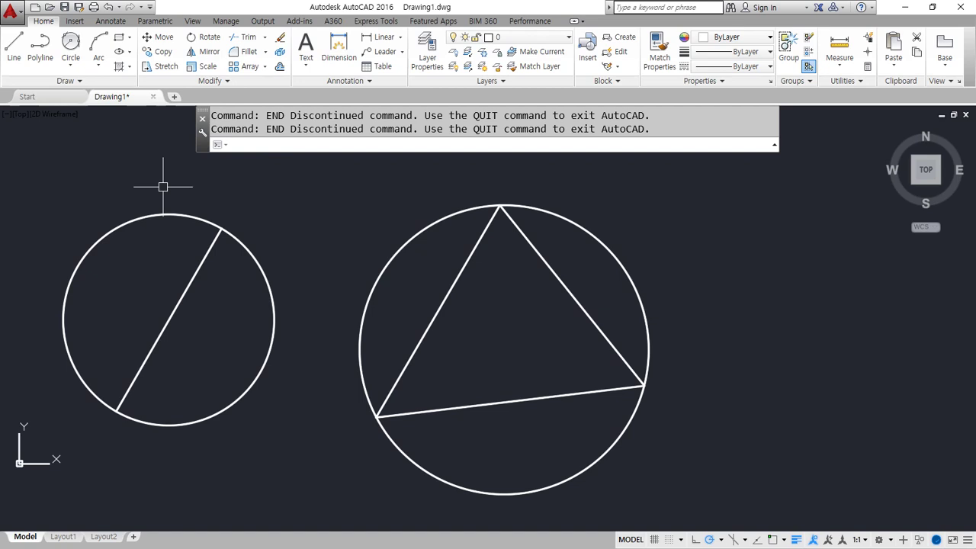
text(c)
key(Return)
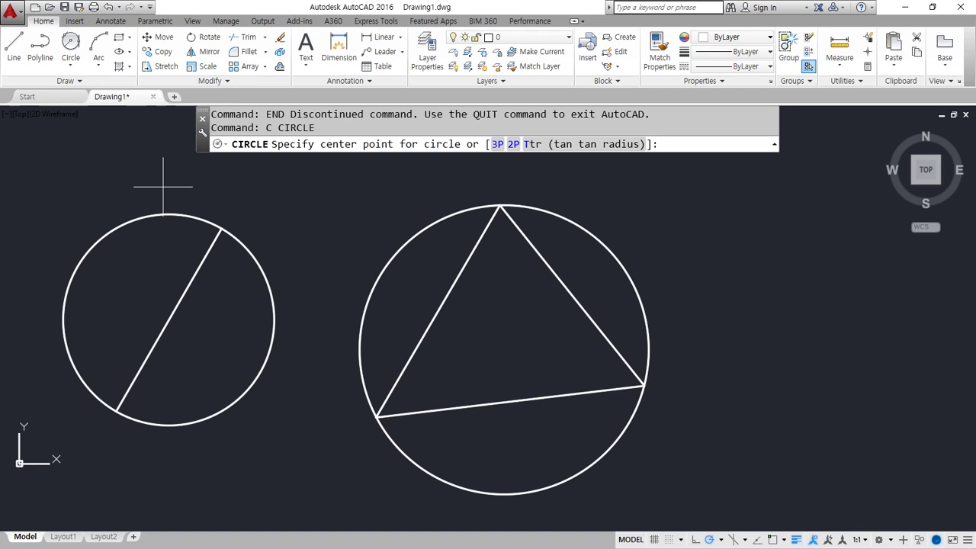
key(Escape)
Erase the circle around the single slanted line, keeping the line
click(333, 279)
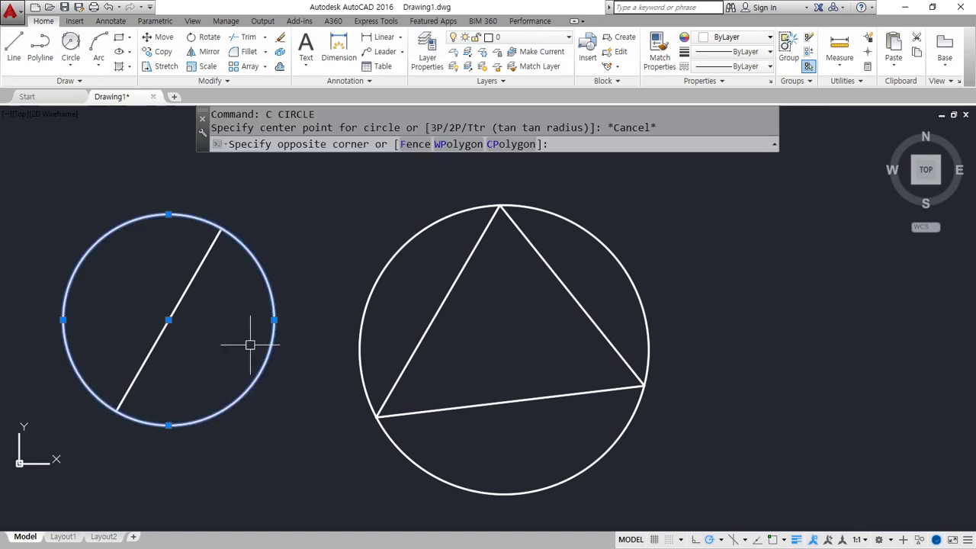
click(193, 378)
text(e)
key(Return)
Draw a circle centred on the slanted line's midpoint with MID, setting its radius at the line's upper endpoint with END
text(c)
key(Return)
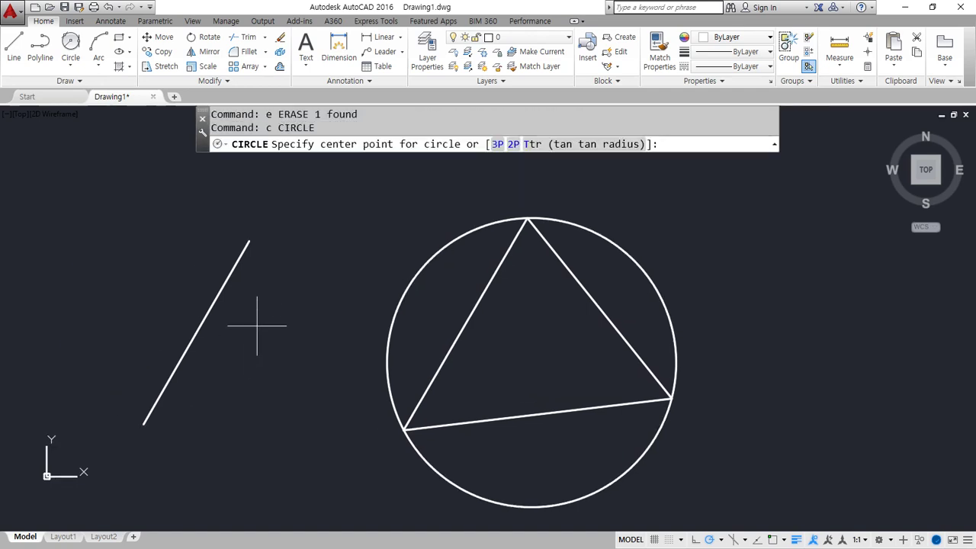
middle_drag(257, 327, 308, 341)
text(mid)
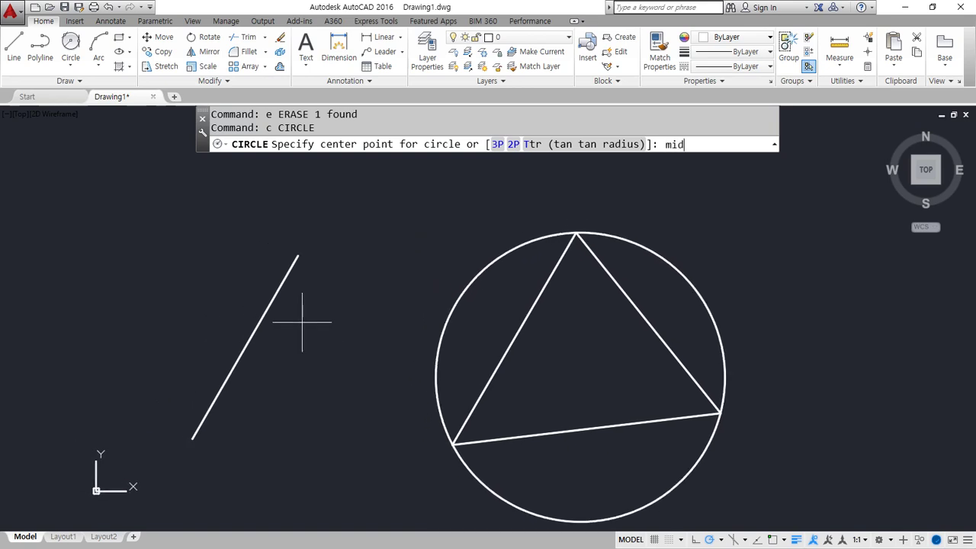
key(Return)
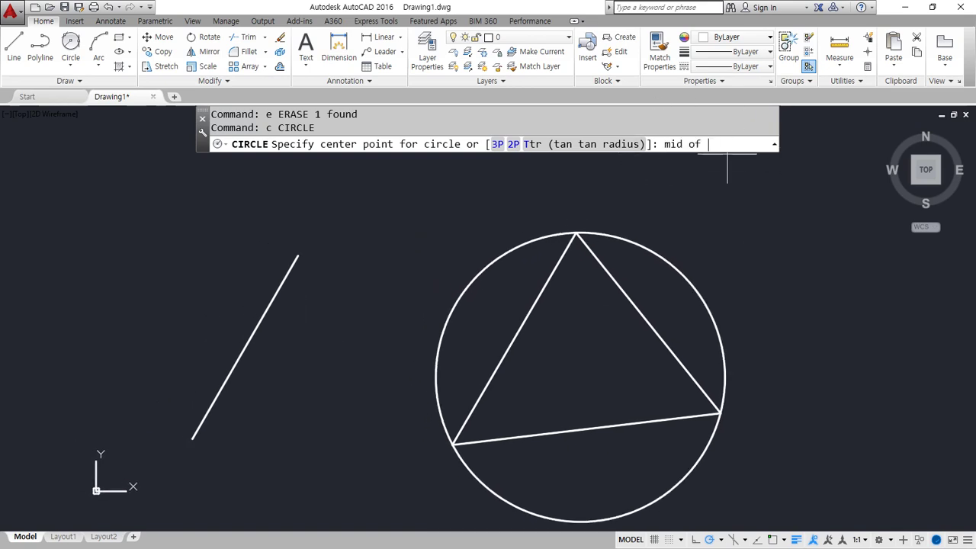
click(265, 321)
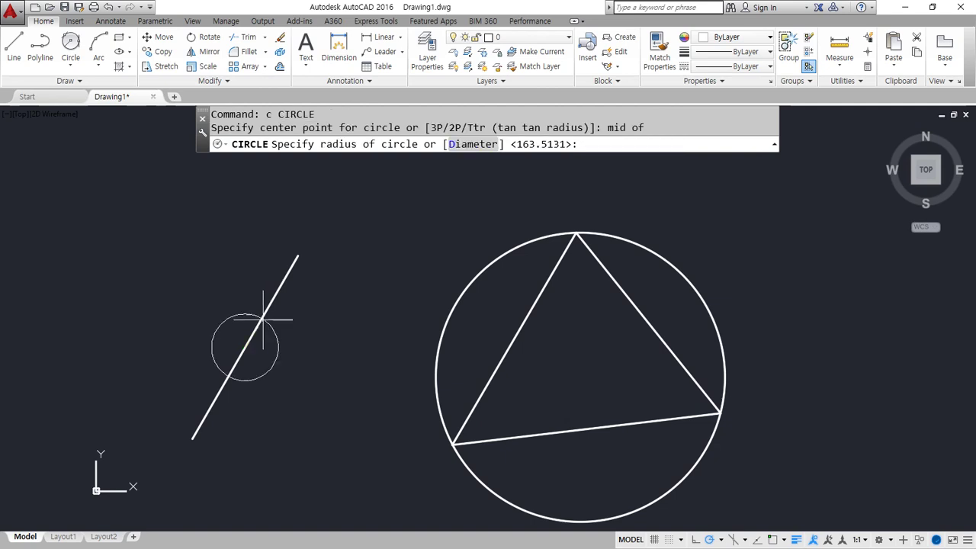
text(end)
key(Return)
click(267, 288)
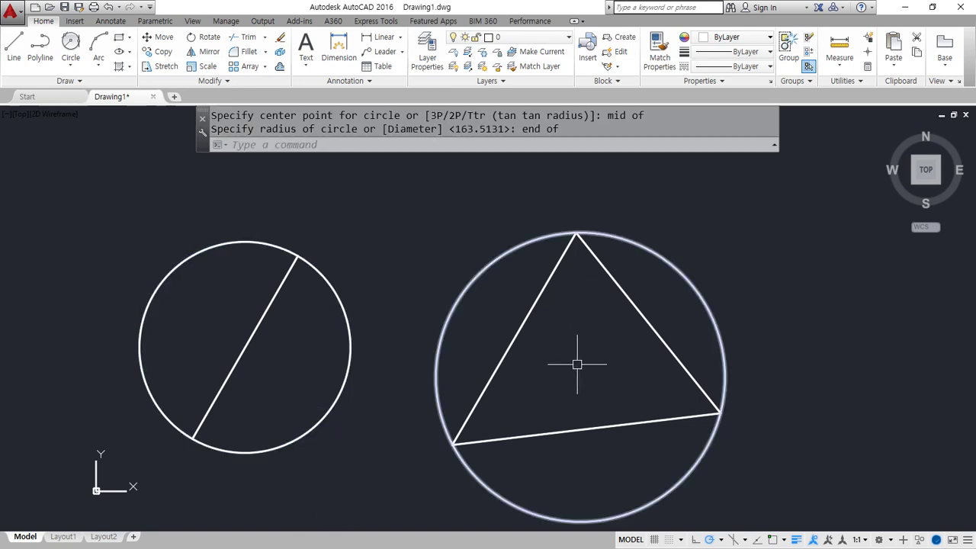
Draw a line from the midpoint of the triangle's left side, using MID, to its right side's midpoint, using the Midpoint override
middle_drag(617, 374, 550, 370)
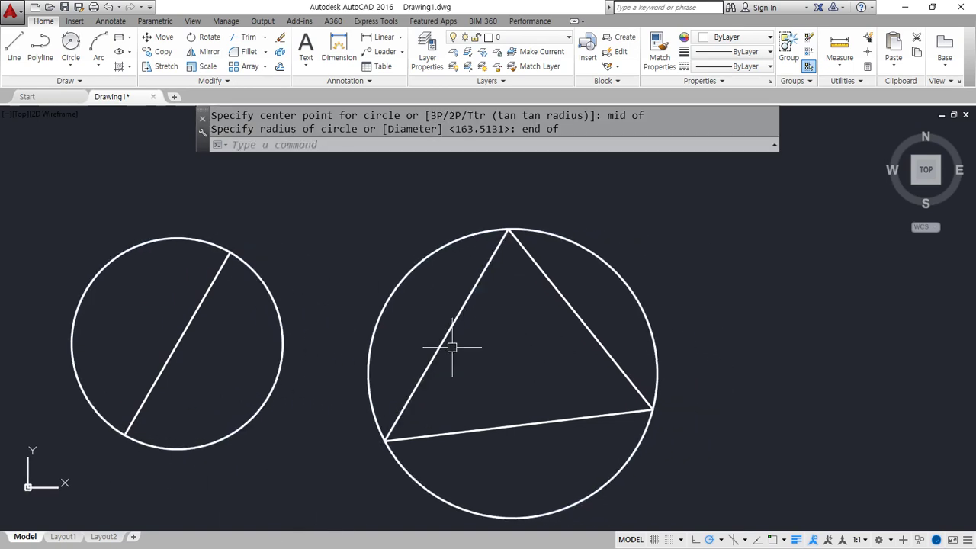
text(l)
key(Return)
text(mid)
key(Return)
click(453, 317)
shift+right_click(627, 232)
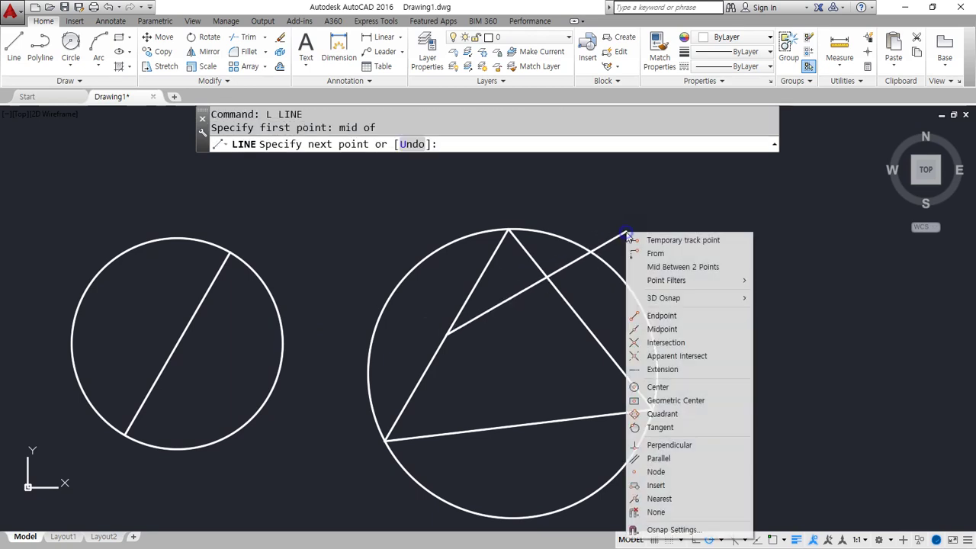
click(658, 329)
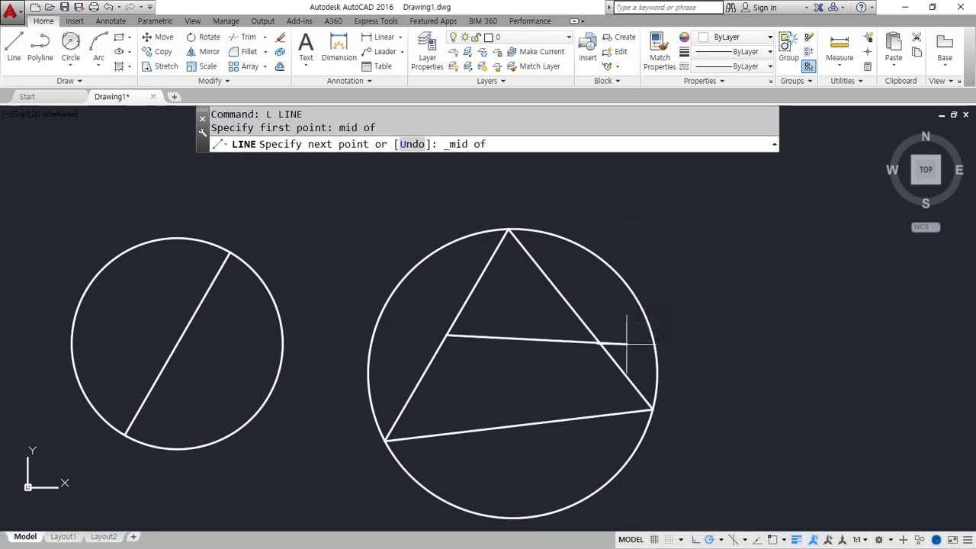
click(580, 319)
Continue the line to the bottom side's midpoint and back to the left side's midpoint with Midpoint overrides, completing the inner triangle
shift+right_click(688, 275)
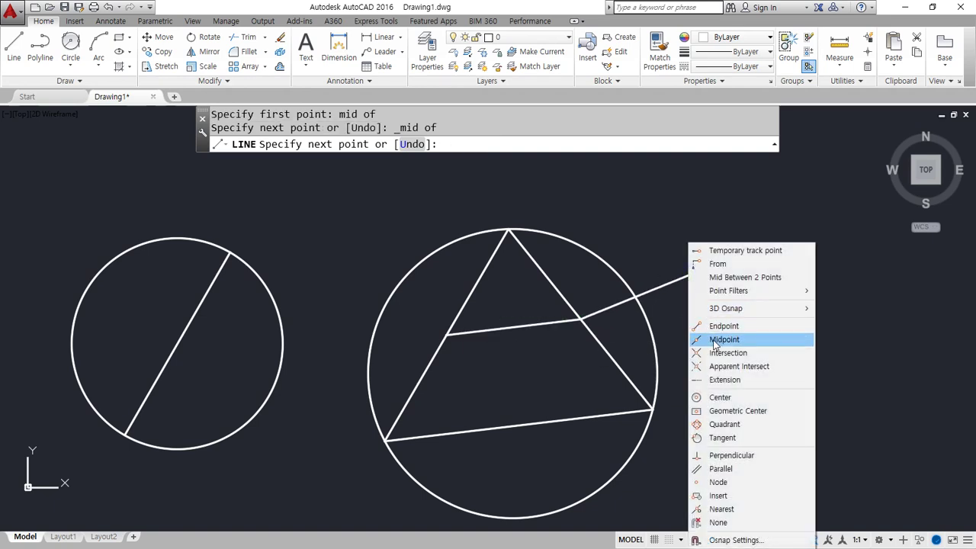
click(713, 338)
click(572, 418)
shift+right_click(691, 287)
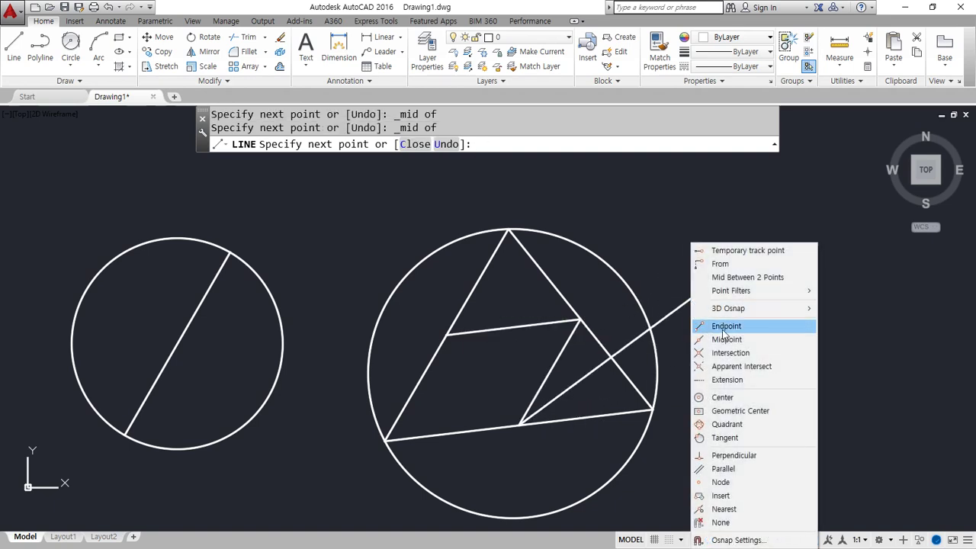
click(713, 338)
click(427, 395)
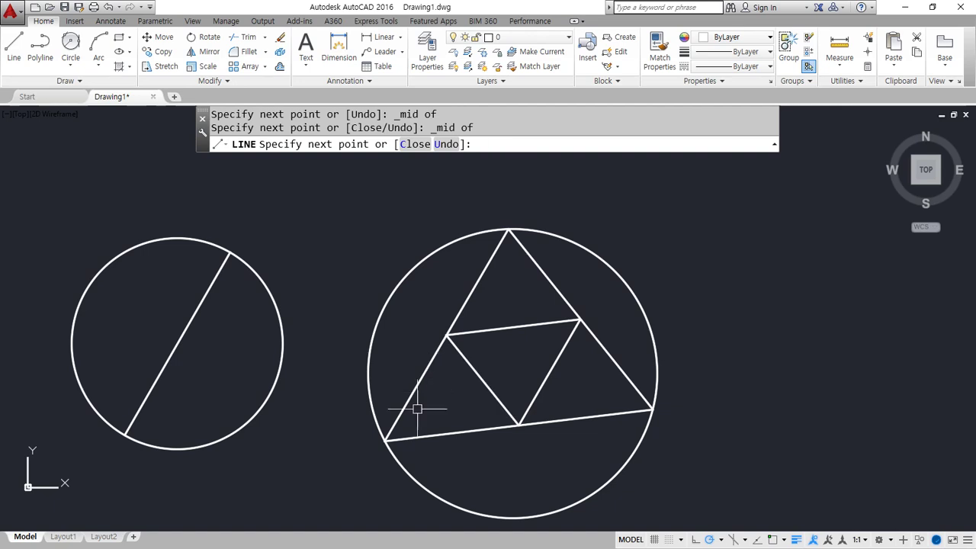
key(Return)
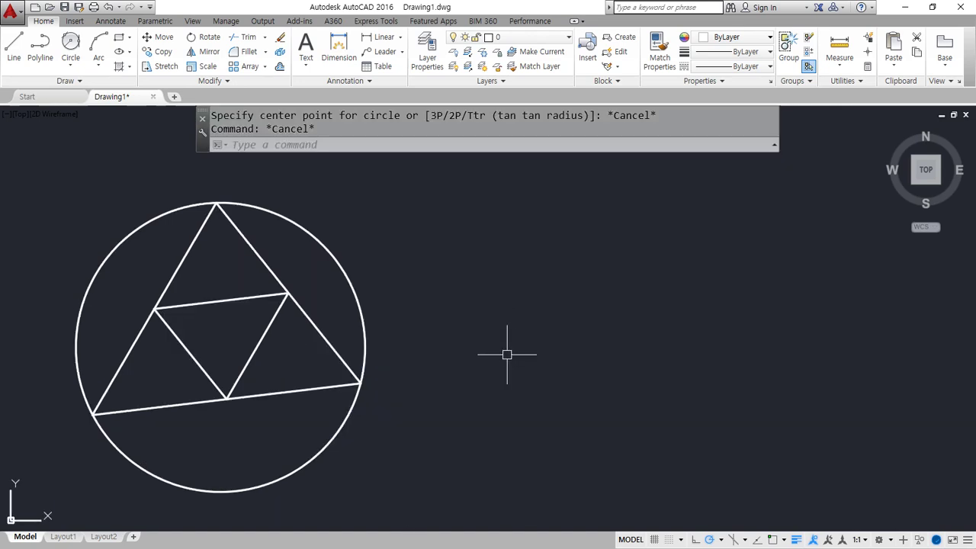
Draw a circle with a radius of about 140 in the empty space beside the circumscribed triangle
text(c)
key(Return)
click(554, 323)
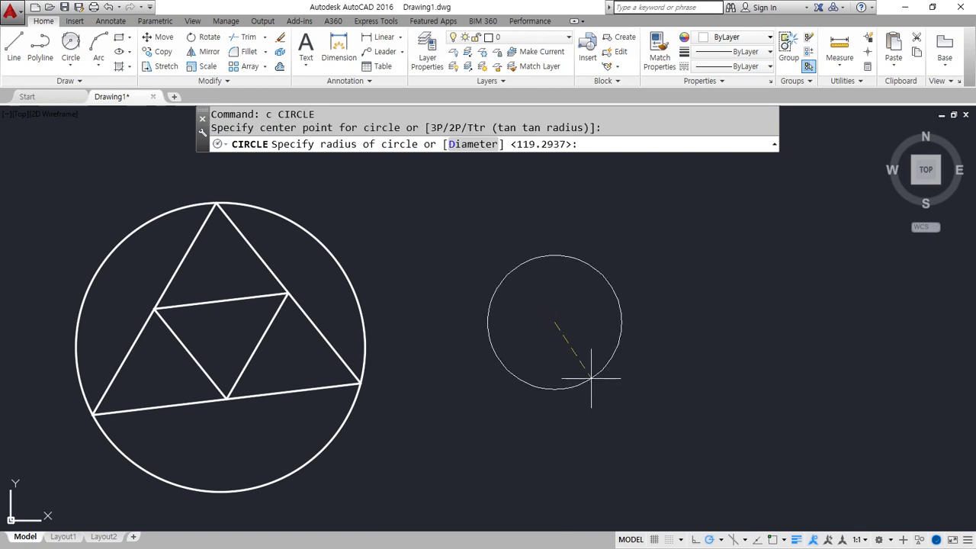
click(615, 416)
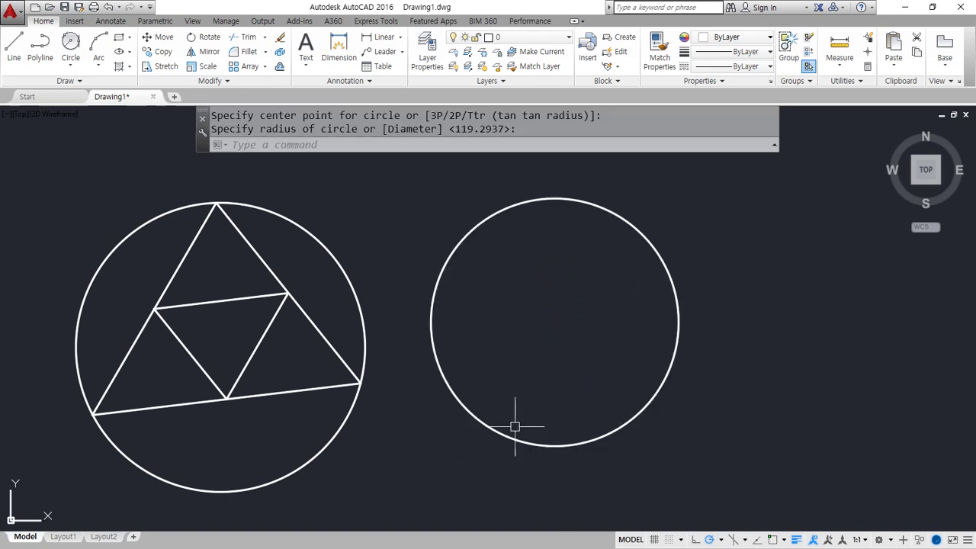
middle_drag(514, 414, 442, 432)
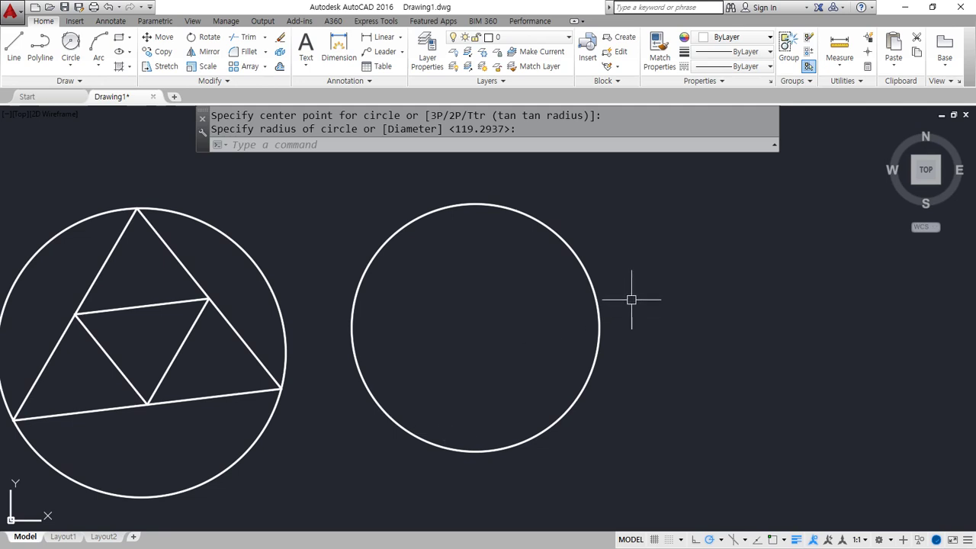
mouse_move(584, 262)
mouse_down()
mouse_move(495, 323)
mouse_move(483, 317)
mouse_move(470, 333)
mouse_move(497, 330)
mouse_move(481, 327)
mouse_move(464, 394)
mouse_move(512, 257)
mouse_move(435, 392)
mouse_up()
key(Escape)
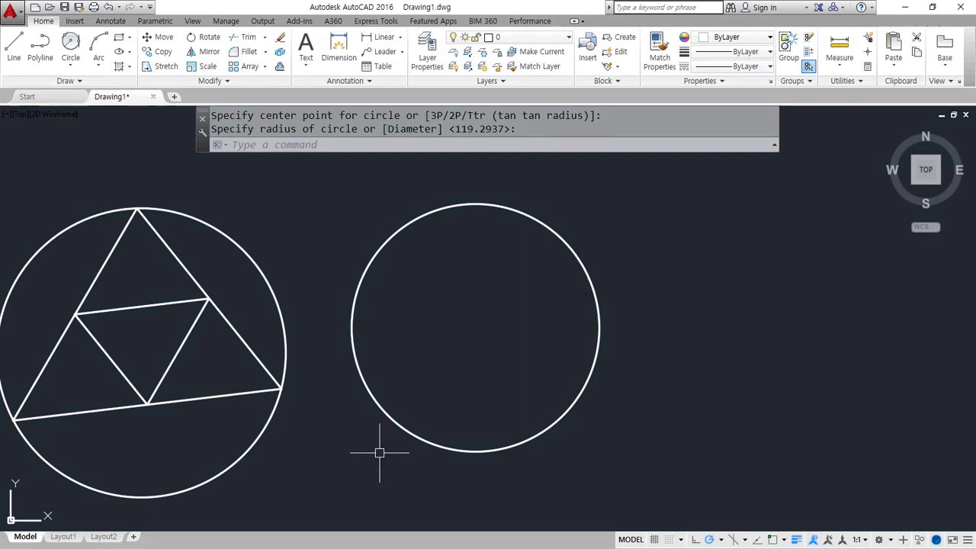
Start a circle at the empty circle's center with the Center snap override, and cancel it before setting a radius
text(c)
key(Return)
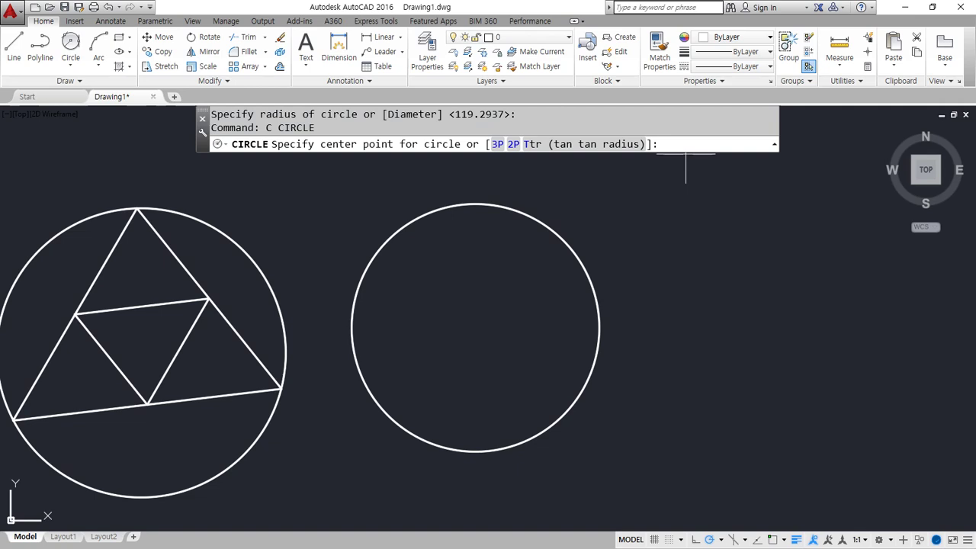
mouse_move(687, 134)
mouse_down()
mouse_move(689, 172)
mouse_move(697, 169)
mouse_up()
key(Escape)
shift+right_click(649, 211)
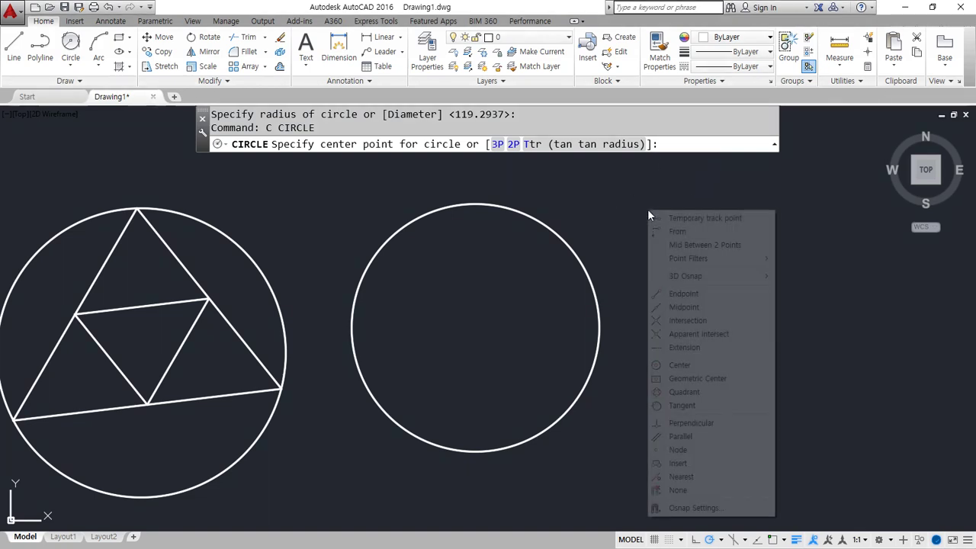
click(730, 366)
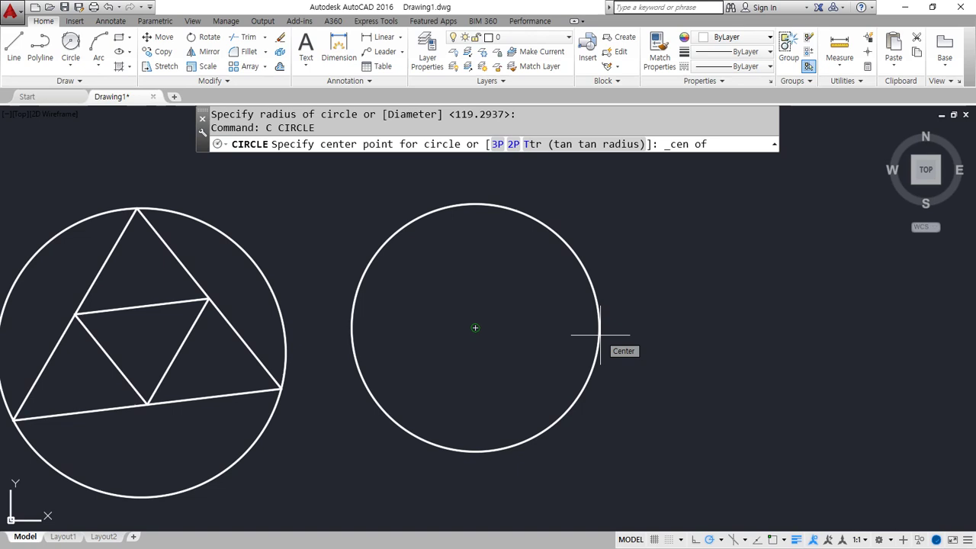
scroll(511, 327, up, 3)
scroll(511, 327, down, 3)
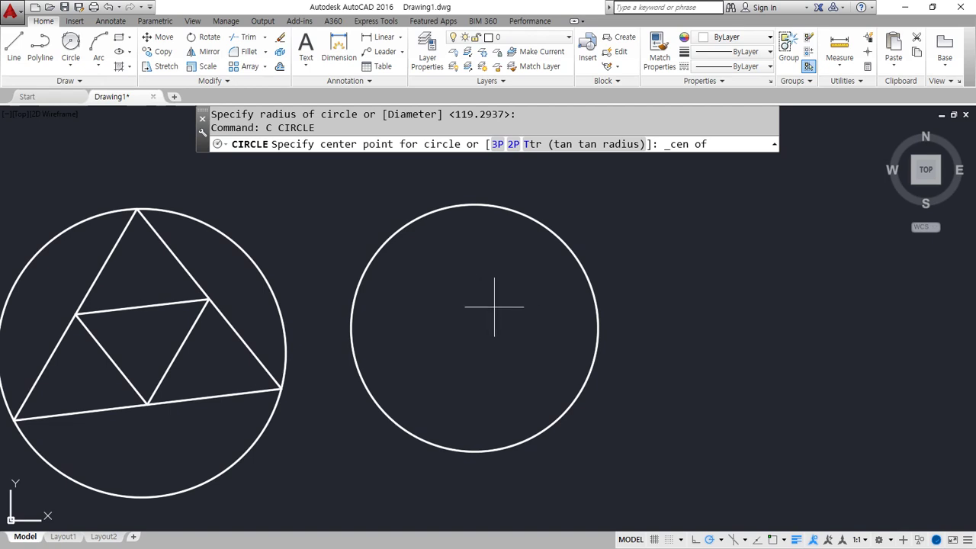
click(553, 239)
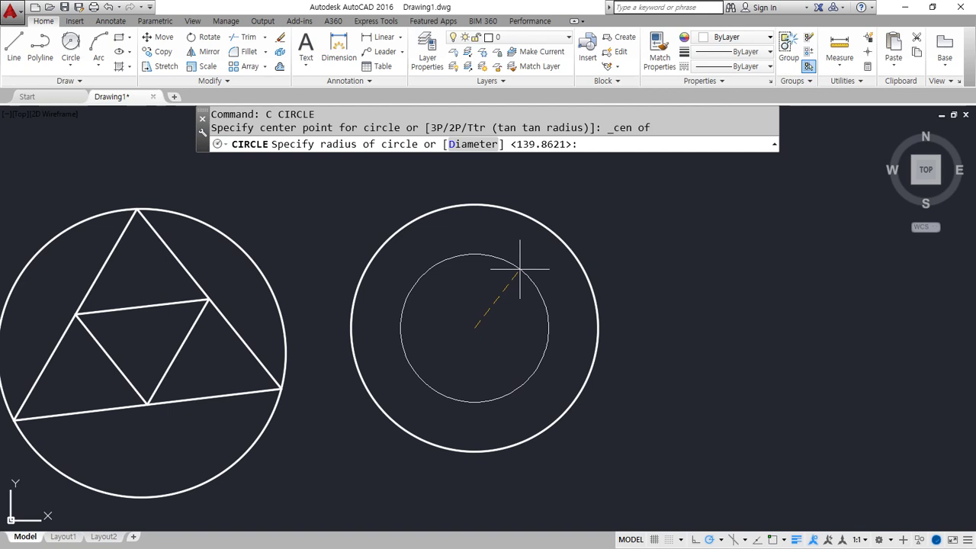
key(Escape)
Draw a concentric circle with a radius of about 109 inside the empty circle, using the CEN snap for its center
key(Return)
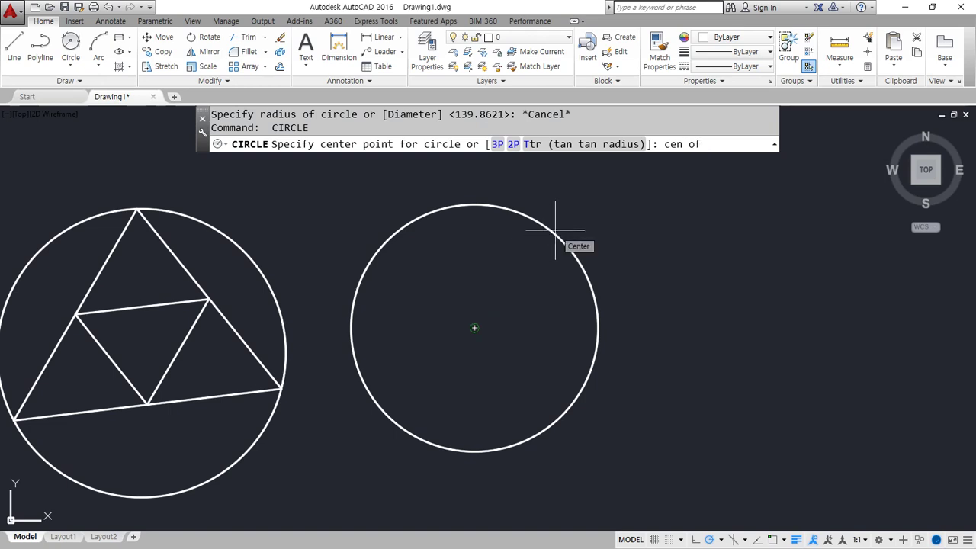
click(555, 229)
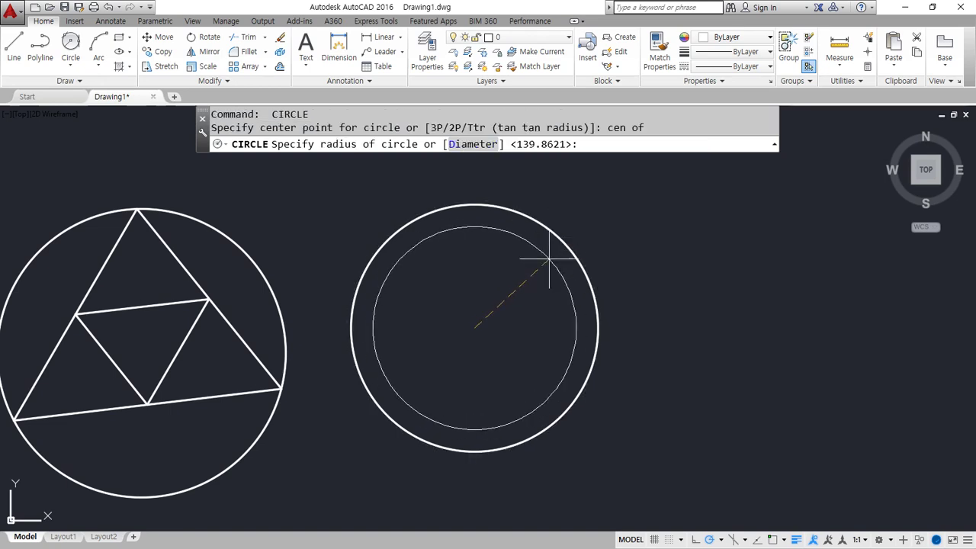
click(545, 264)
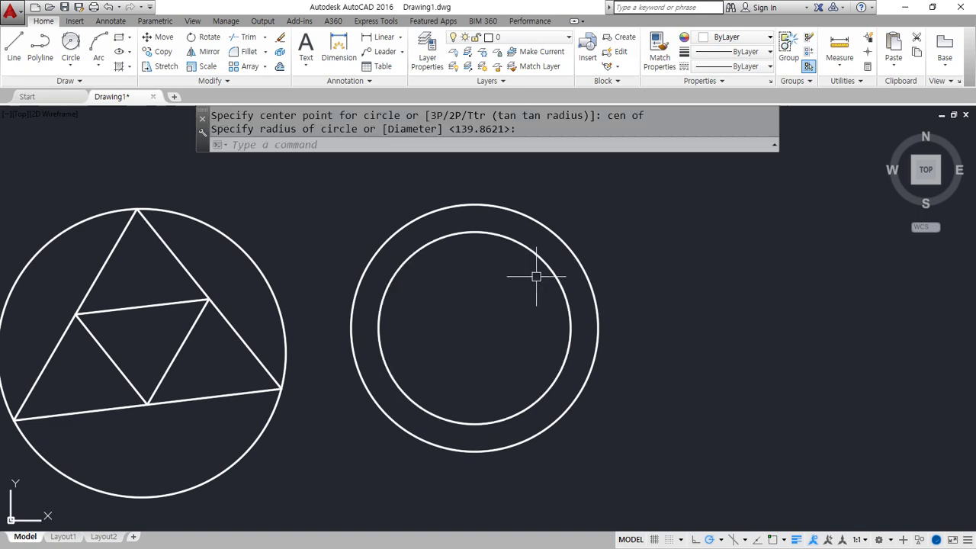
text(c)
key(Return)
key(Escape)
key(Escape)
Draw a horizontal line from the concentric circles' center, using the CEN snap, to a point outside the outer circle's right side
text(l)
key(Return)
text(cen of)
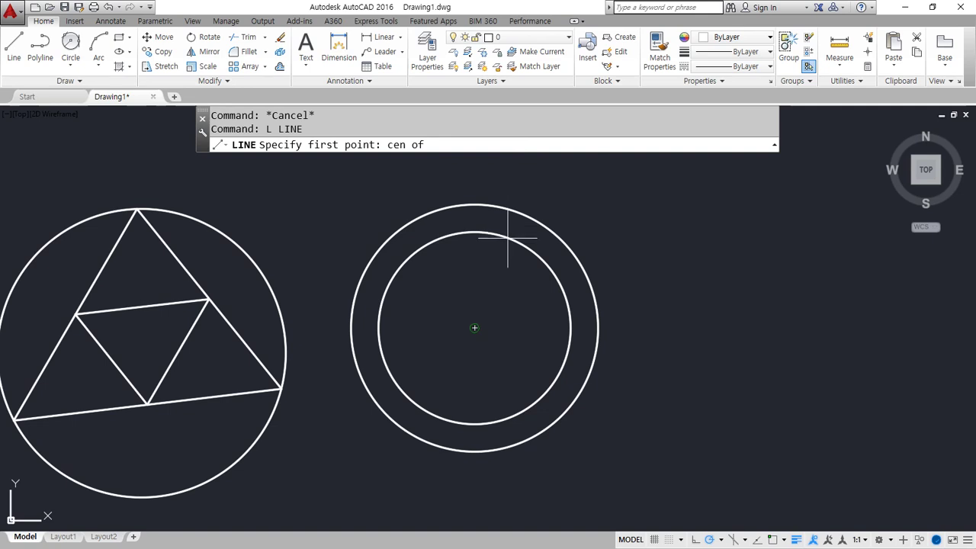
click(474, 328)
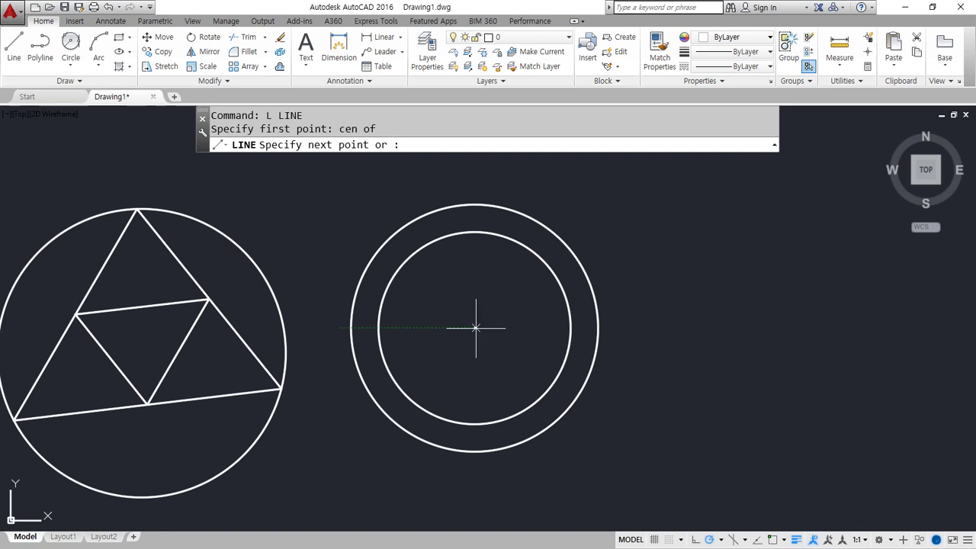
click(668, 328)
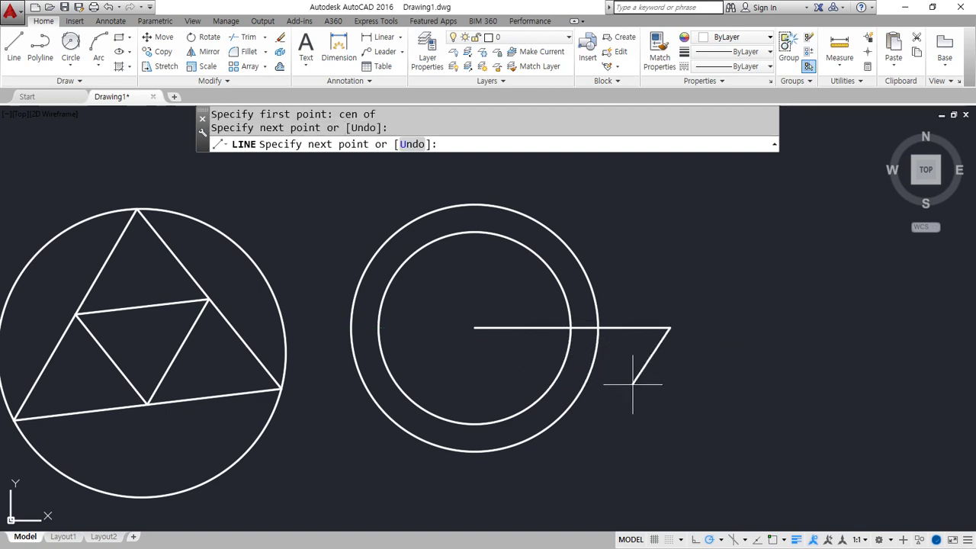
key(Return)
Erase the horizontal line running from the concentric circles' center
click(540, 360)
click(479, 276)
text(e)
key(Return)
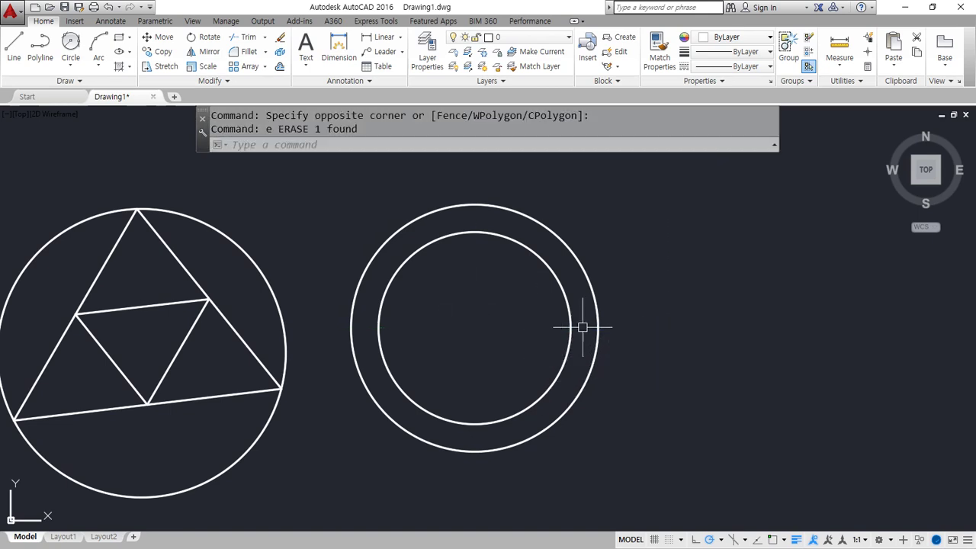
Draw a third, smaller circle inside the two concentric circles, snapping its center to theirs with CEN
text(c)
key(Return)
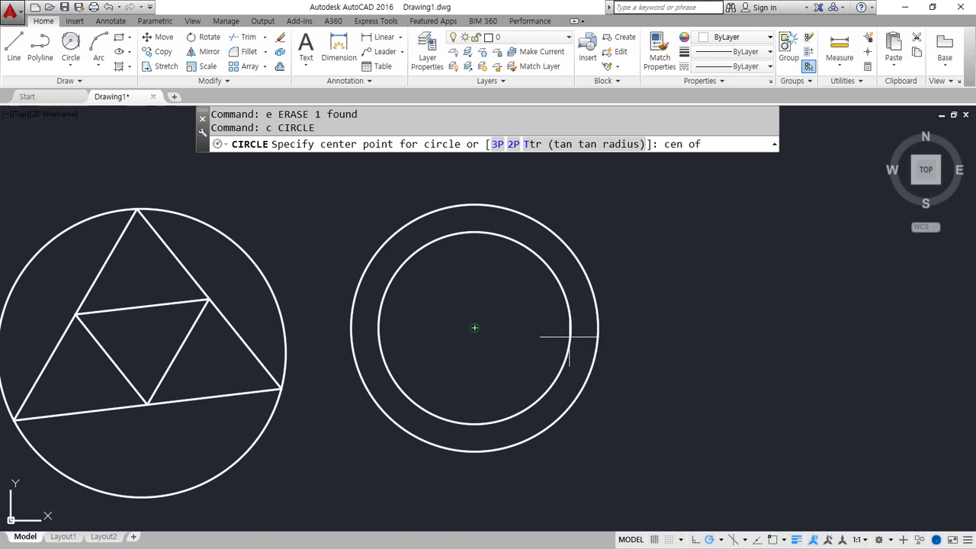
click(475, 328)
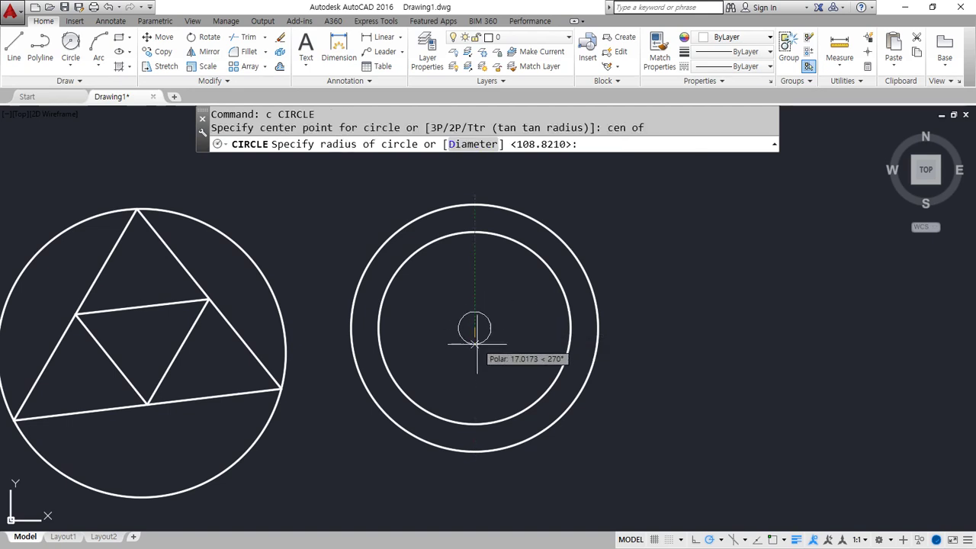
click(479, 392)
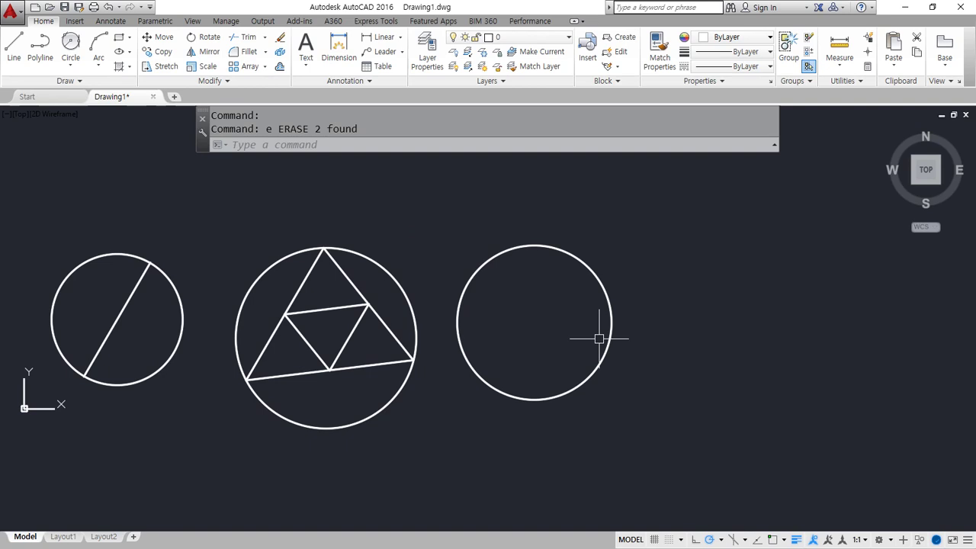
Draw a horizontal line across the empty circle from its right quadrant to its left quadrant, using Quadrant snap overrides
scroll(582, 328, up, 2)
middle_drag(531, 342, 511, 372)
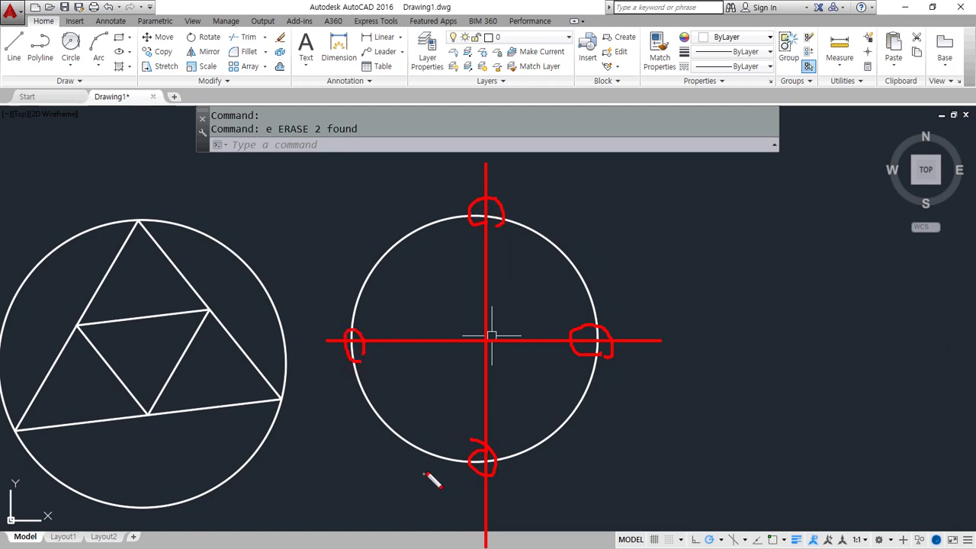
text(L)
key(Return)
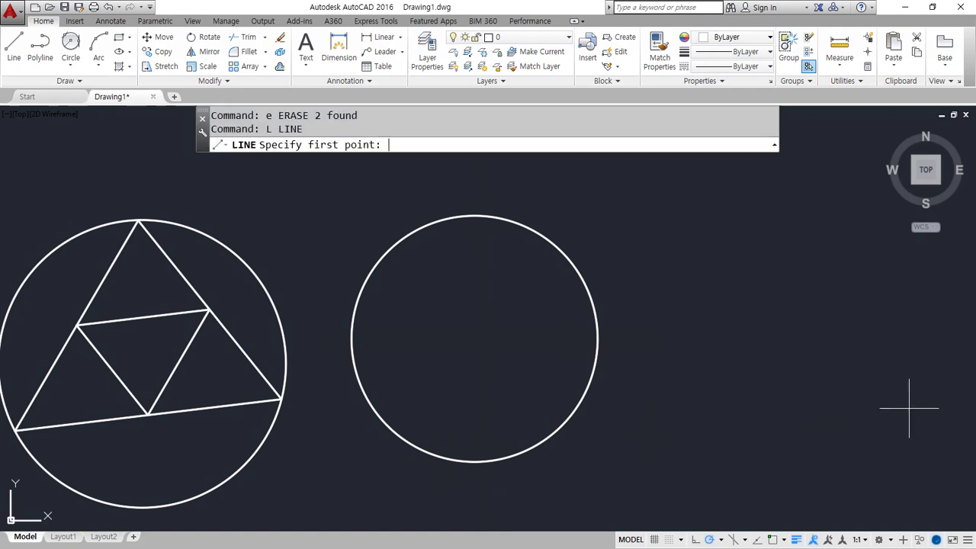
shift+right_click(851, 243)
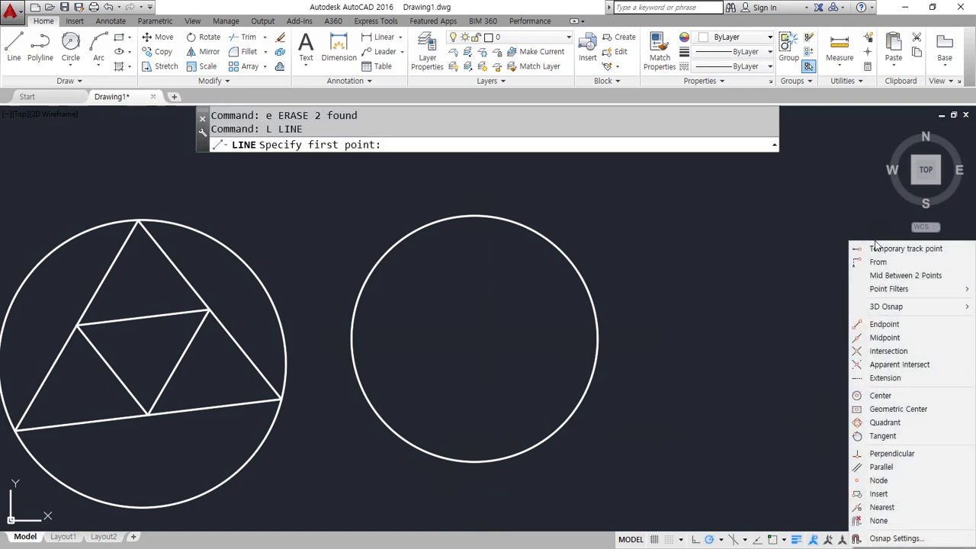
click(885, 422)
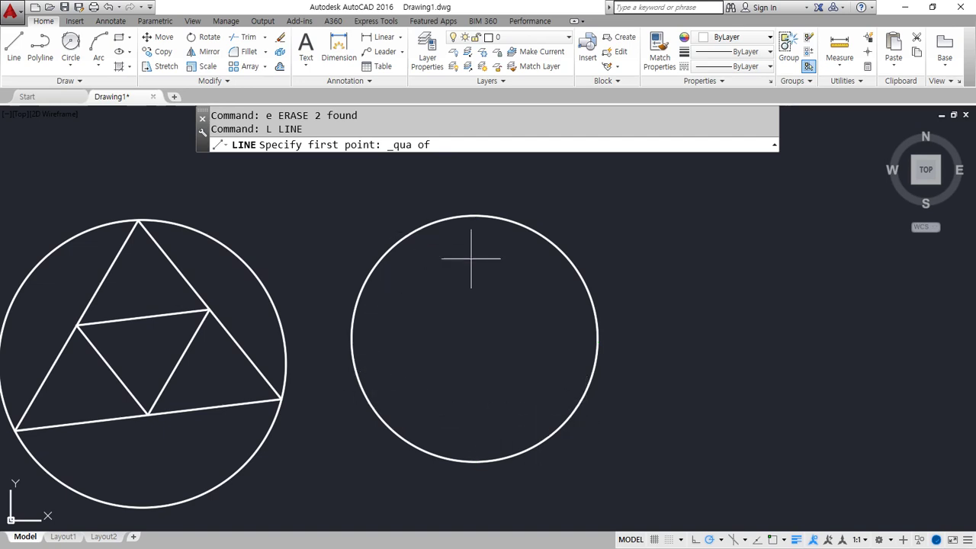
click(573, 277)
shift+right_click(487, 339)
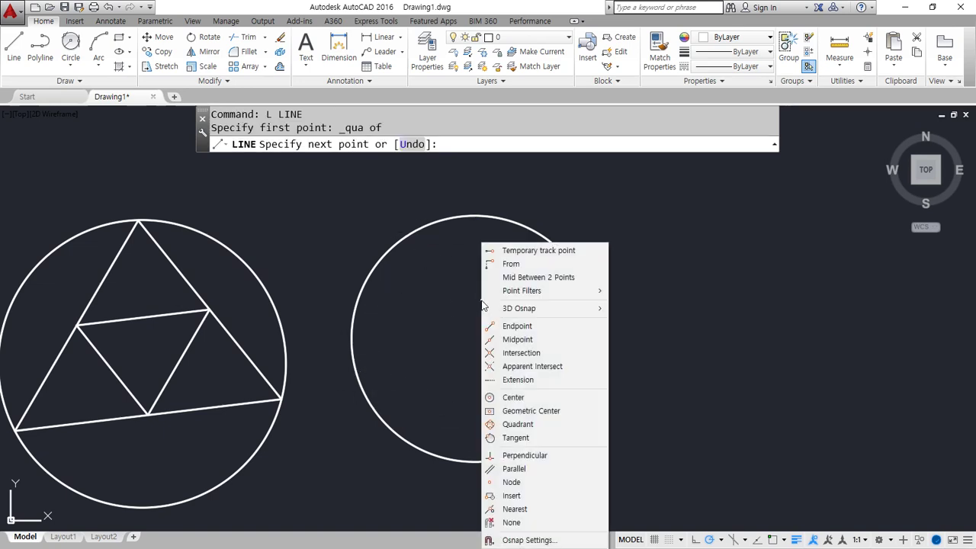
click(534, 424)
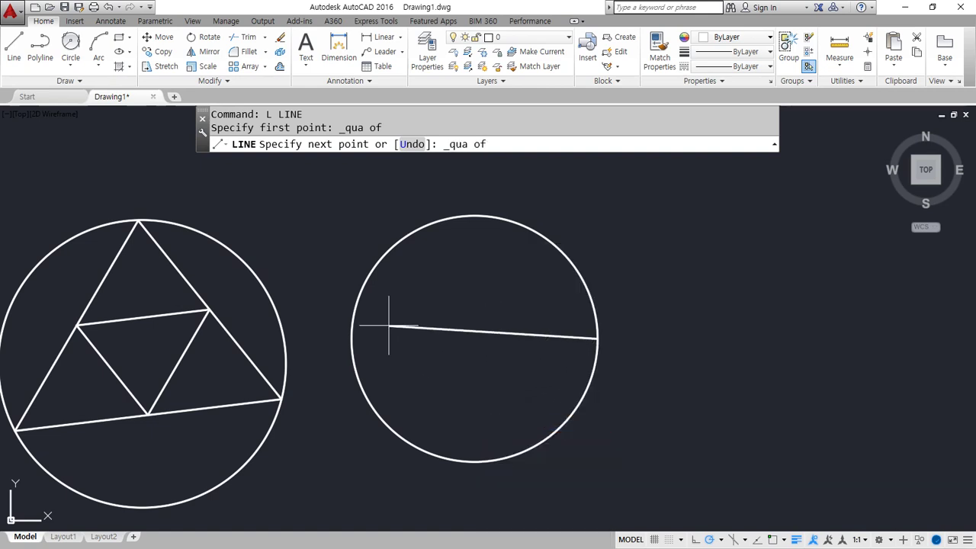
click(355, 329)
key(Return)
Draw a vertical line from the circle's top quadrant to its bottom quadrant, using Quadrant snap overrides
key(Return)
shift+right_click(485, 266)
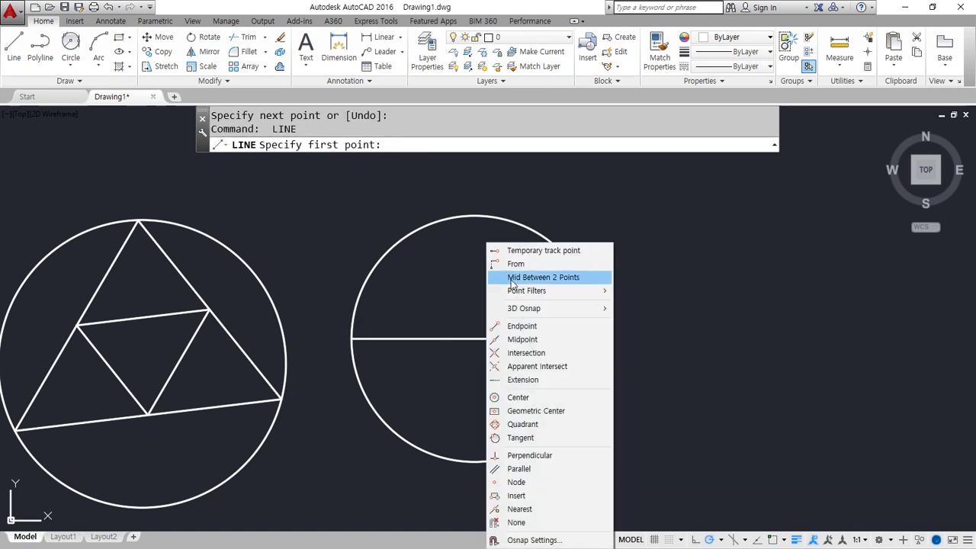
click(538, 424)
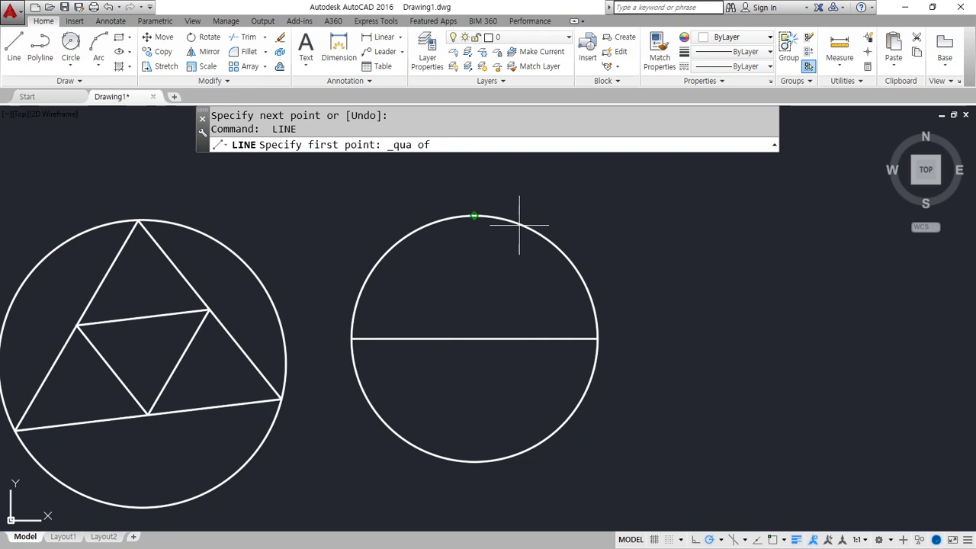
click(518, 223)
shift+right_click(512, 271)
click(549, 425)
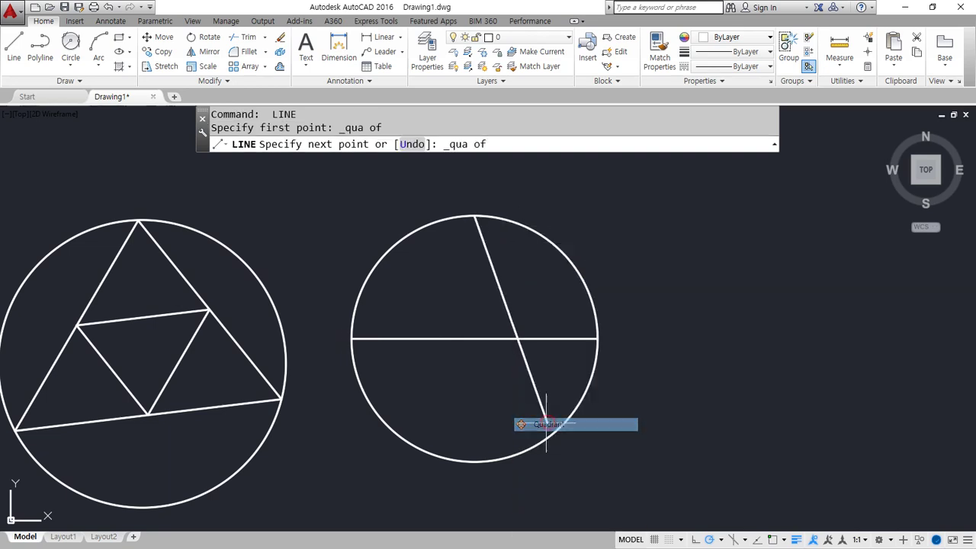
click(540, 441)
Continue the line to the circle's right quadrant with the Quadrant override and to its top quadrant with the QUA snap
shift+right_click(547, 399)
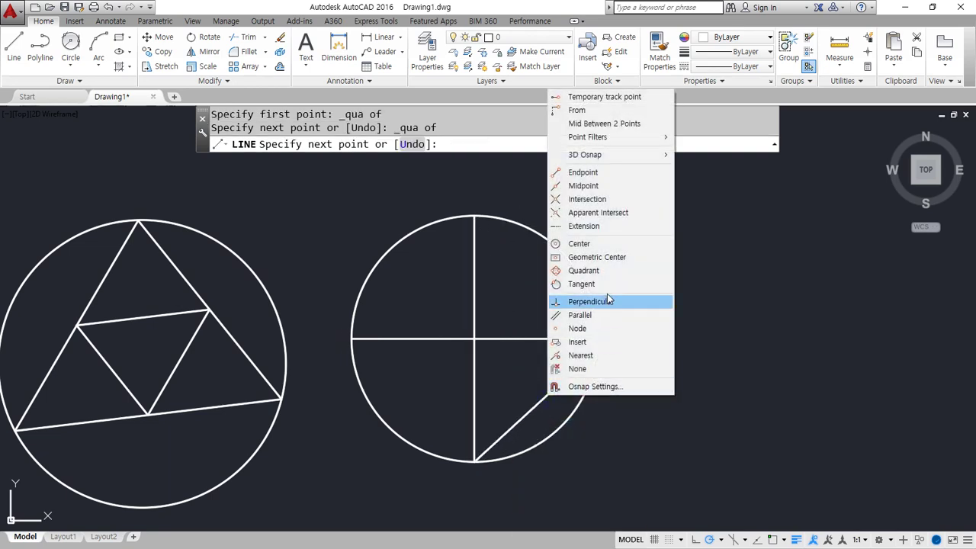
click(581, 270)
click(591, 365)
text(qua)
key(Return)
click(557, 218)
Complete the inscribed square by continuing the line to the circle's left and bottom quadrants with the QUA snap, and end the line
text(qua)
key(Return)
click(367, 280)
text(qua)
key(Return)
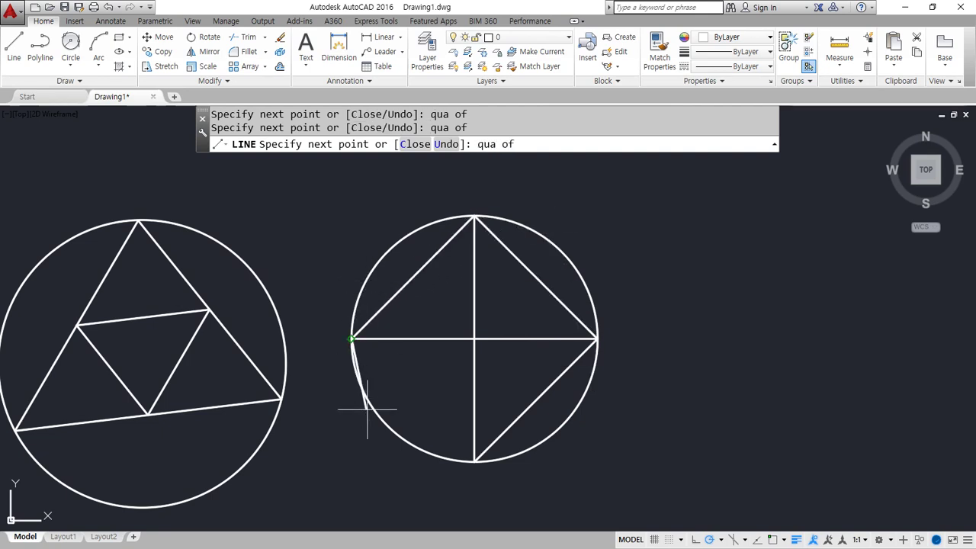
click(385, 429)
key(Return)
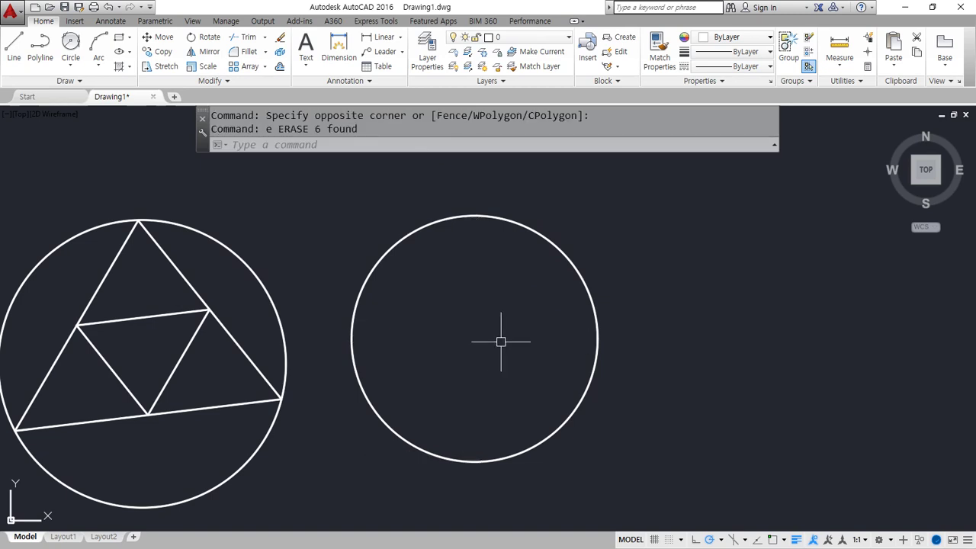
Draw a line tangent to the circle's upper right side, using the Tangent override, sloping down to a point in the empty space at right
text(L)
key(Return)
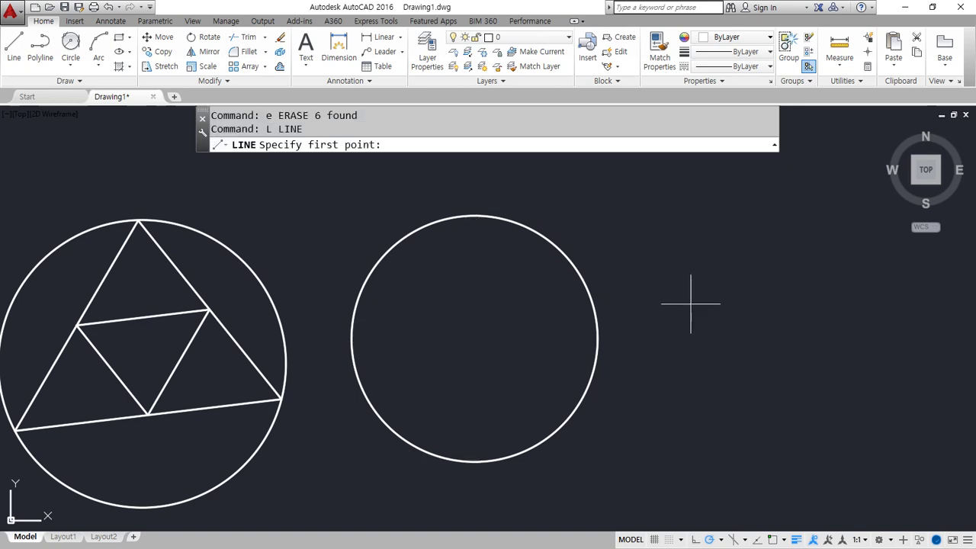
shift+right_click(710, 217)
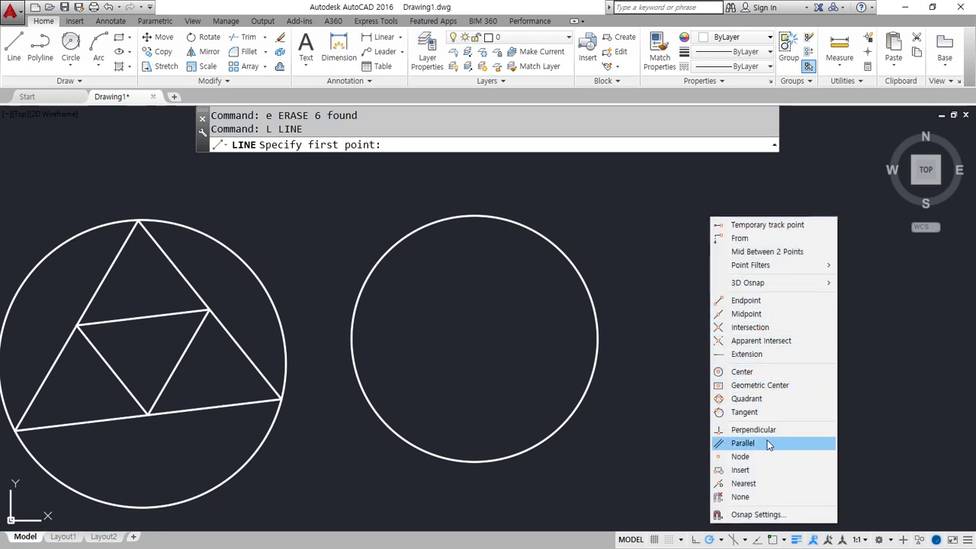
click(773, 414)
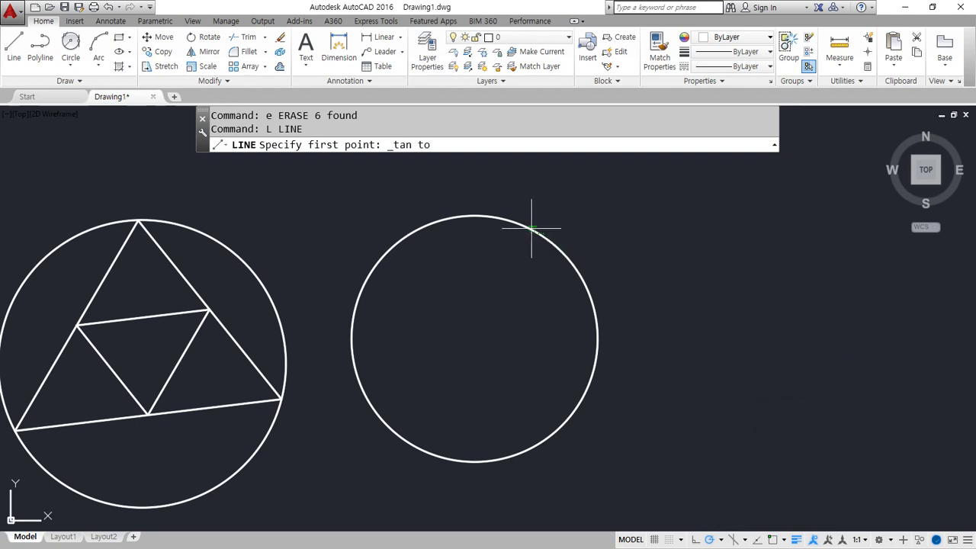
click(473, 218)
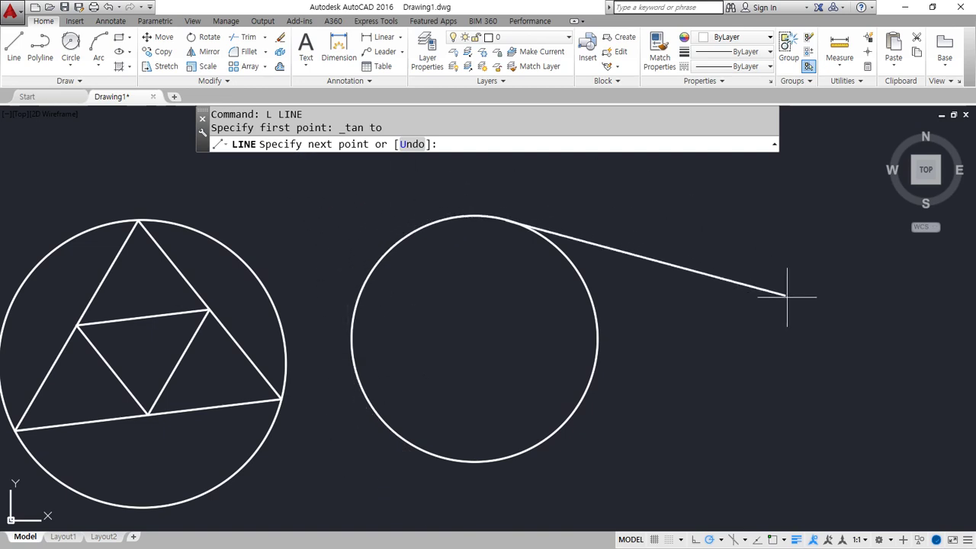
click(898, 340)
key(Return)
Draw a second line tangent to the circle's lower right side, using the TAN snap, rising across the first tangent line
key(Return)
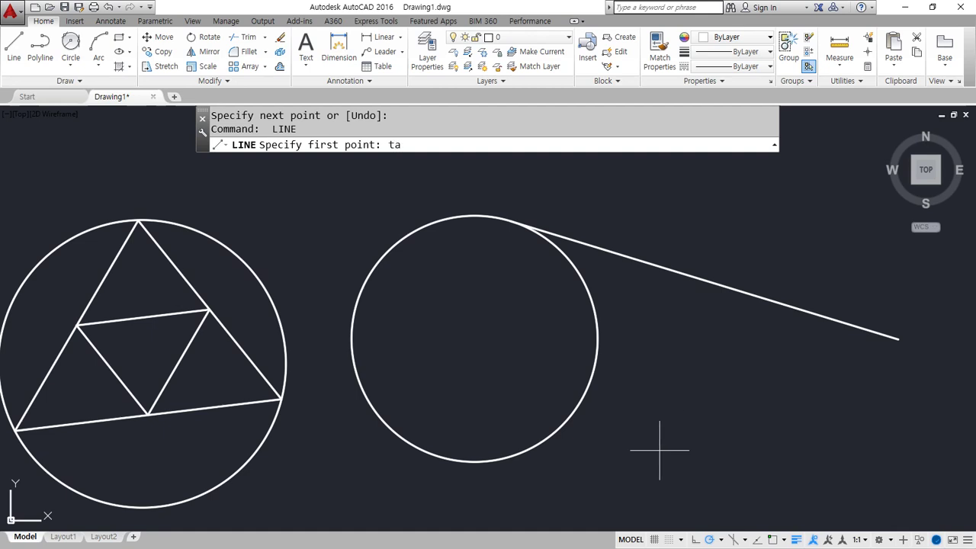
click(529, 451)
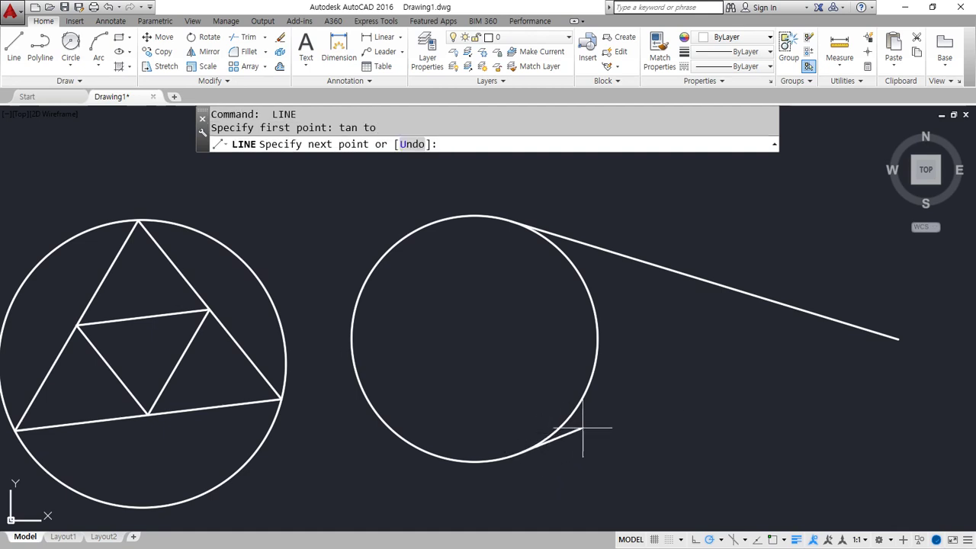
click(843, 263)
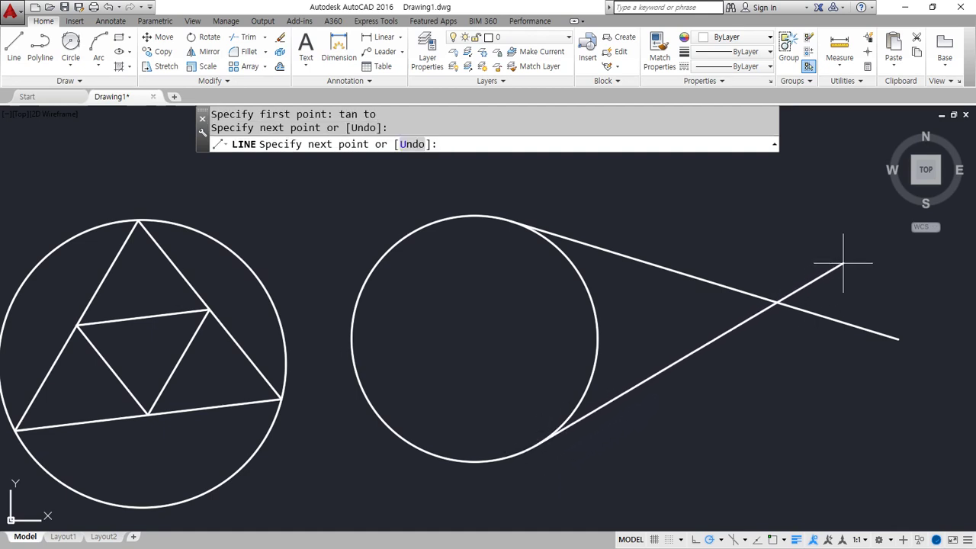
key(Return)
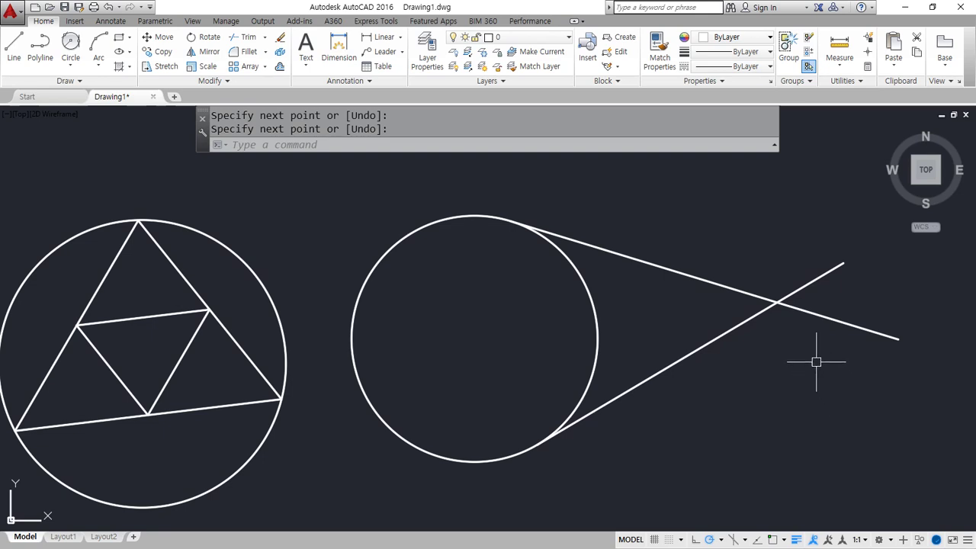
Erase the two crossing tangent lines
middle_drag(815, 362, 778, 354)
click(788, 374)
click(692, 277)
text(e)
key(Return)
Draw a line from a free point right of the circle to a tangent point on its upper side, using the TAN snap
text(l)
key(Return)
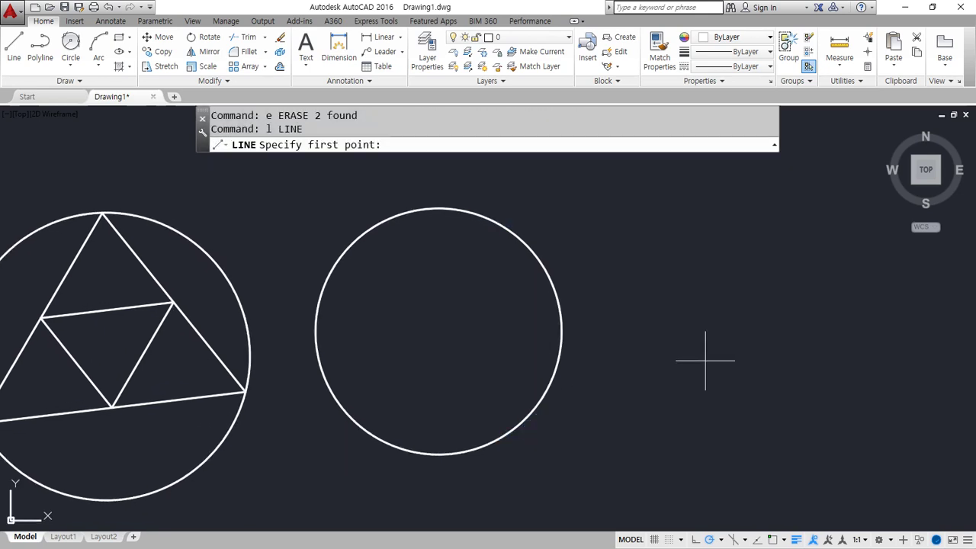
click(760, 292)
text(tan to)
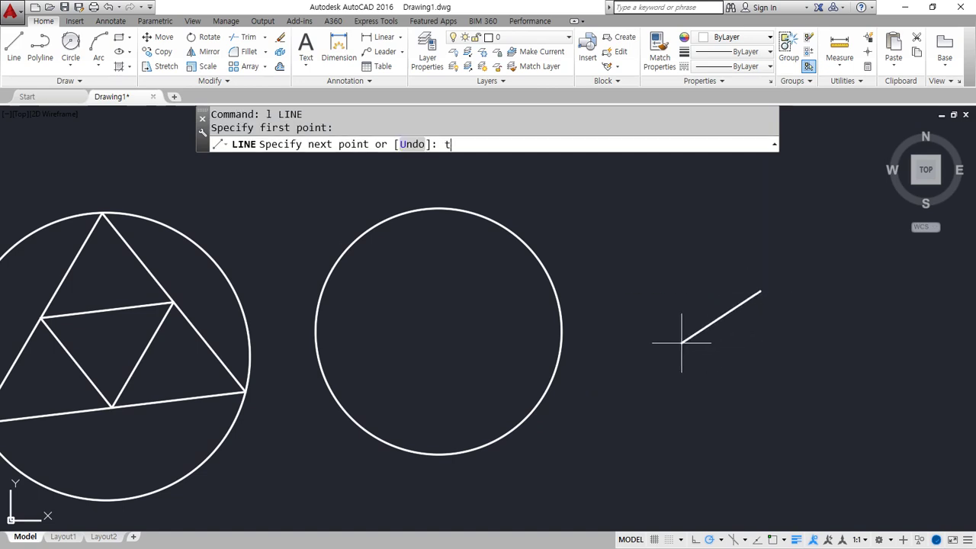
click(555, 274)
key(Return)
Draw another line from a free point below the first line's outer end to the circle's lower side, using the TAN snap
key(Return)
click(761, 338)
text(ta)
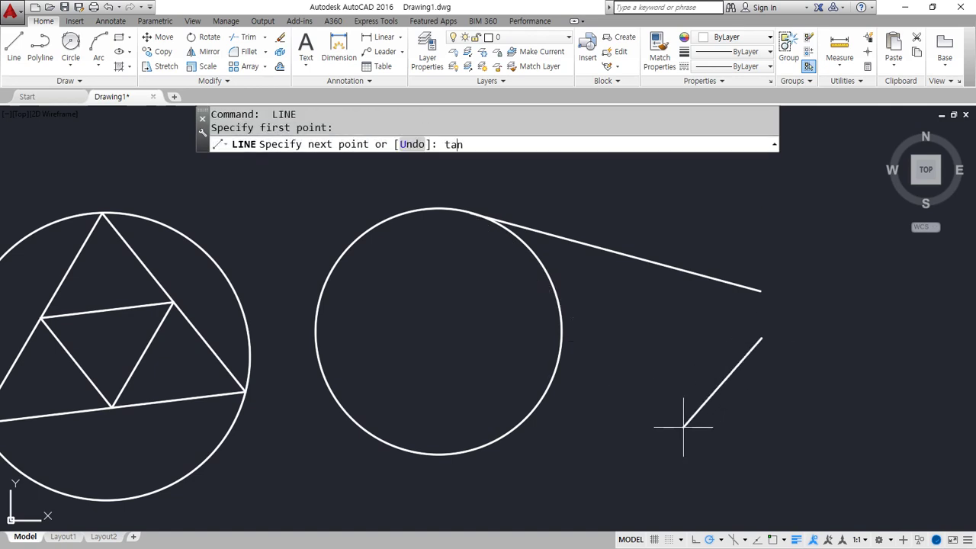
text(n)
key(Return)
click(555, 378)
key(Return)
mouse_move(517, 467)
mouse_down()
mouse_move(443, 417)
mouse_move(502, 494)
mouse_up()
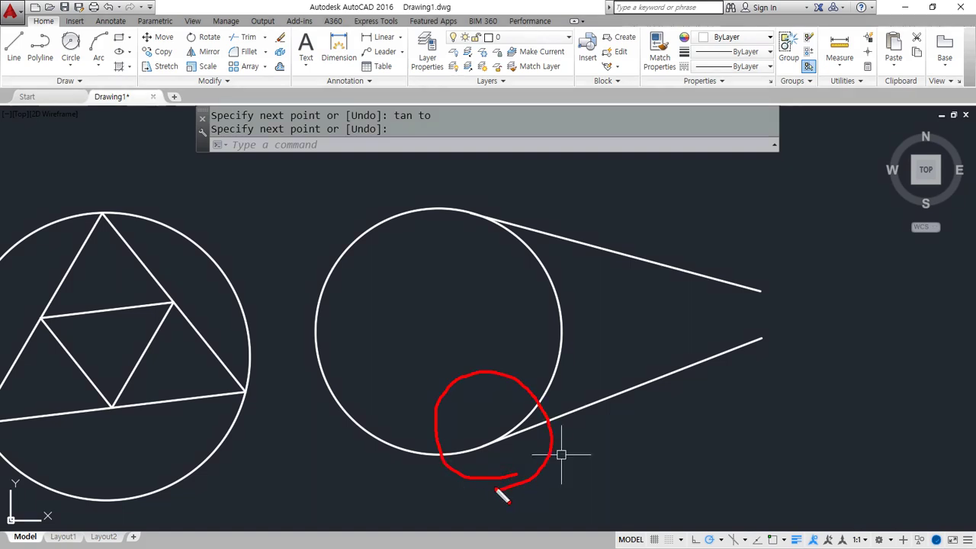
drag(464, 275, 508, 278)
key(Escape)
Draw a line from a tangent point on the circle's top, using the TAN snap, to a free point on its left
text(l)
key(Return)
text(tan)
key(Return)
click(368, 225)
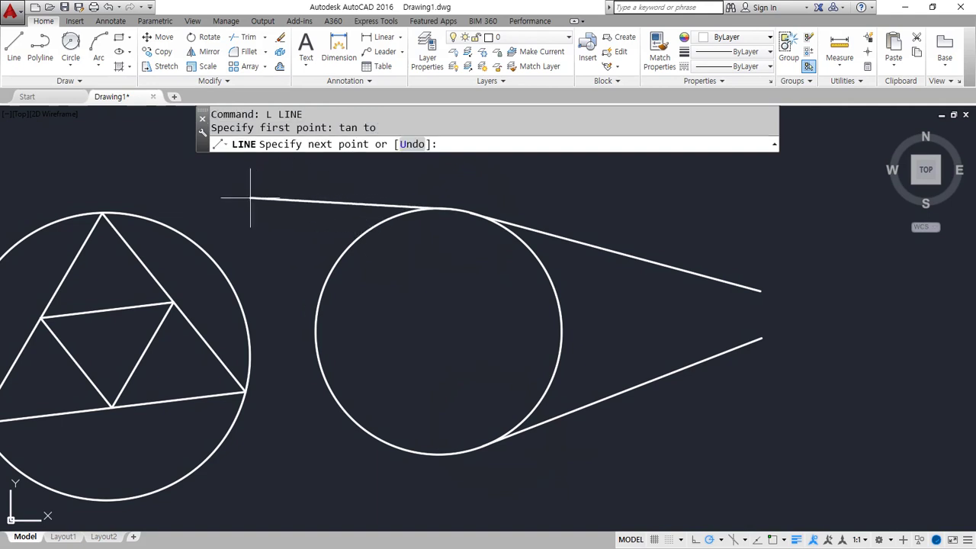
click(224, 216)
key(Return)
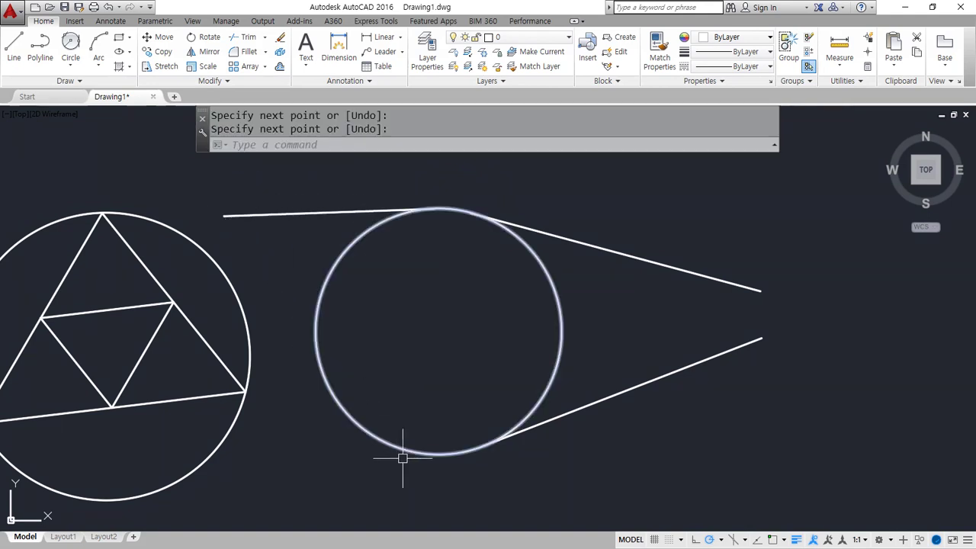
Draw a line tangent to the circle's lower right side, using the TAN snap, rising to a free point between the two right-hand lines
key(Return)
click(469, 448)
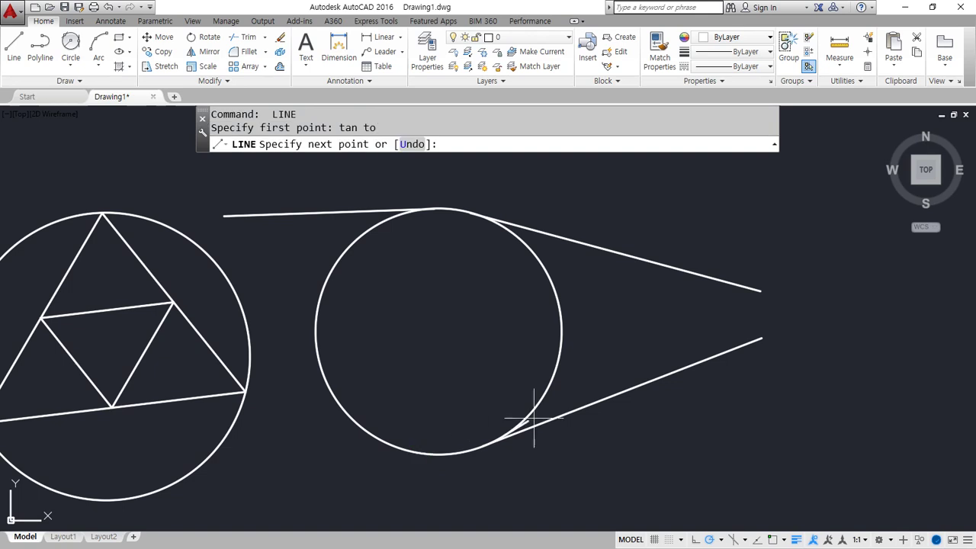
click(658, 314)
key(Return)
Draw a line tangent to the circle's upper right side, using the TAN snap, falling to a free point right of the circle
key(Return)
text(tan)
key(Return)
click(547, 264)
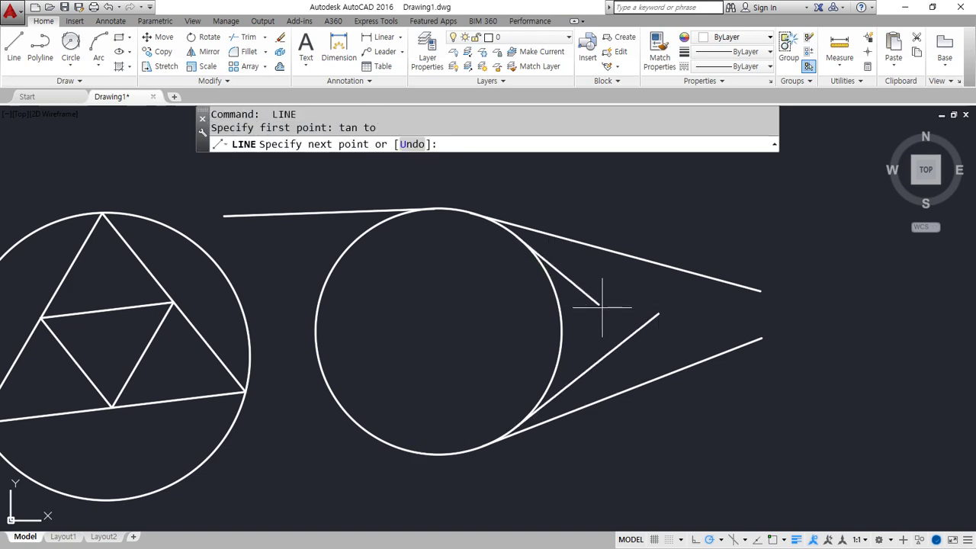
click(656, 343)
key(Return)
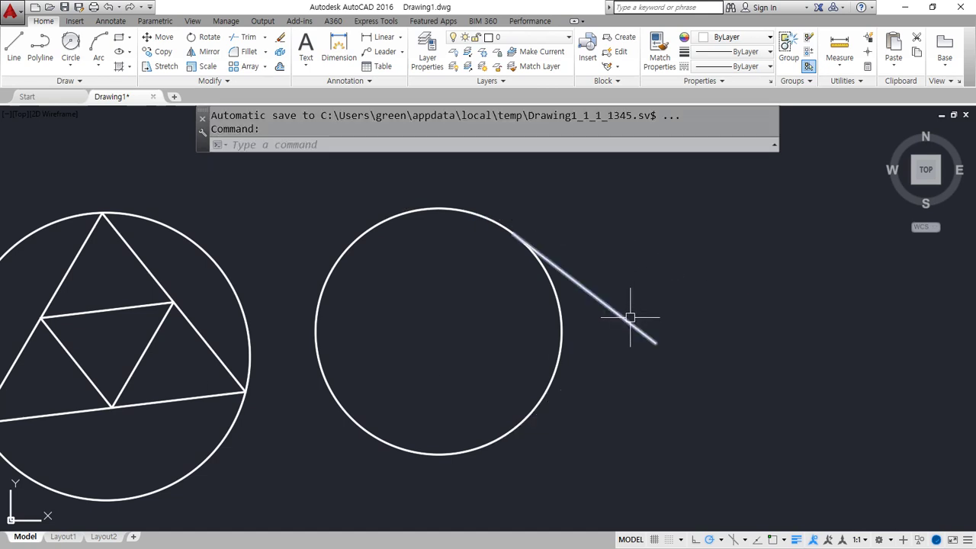
Erase the practice tangent lines around the circle, leaving the circle itself
click(633, 325)
click(624, 328)
text(e)
key(Return)
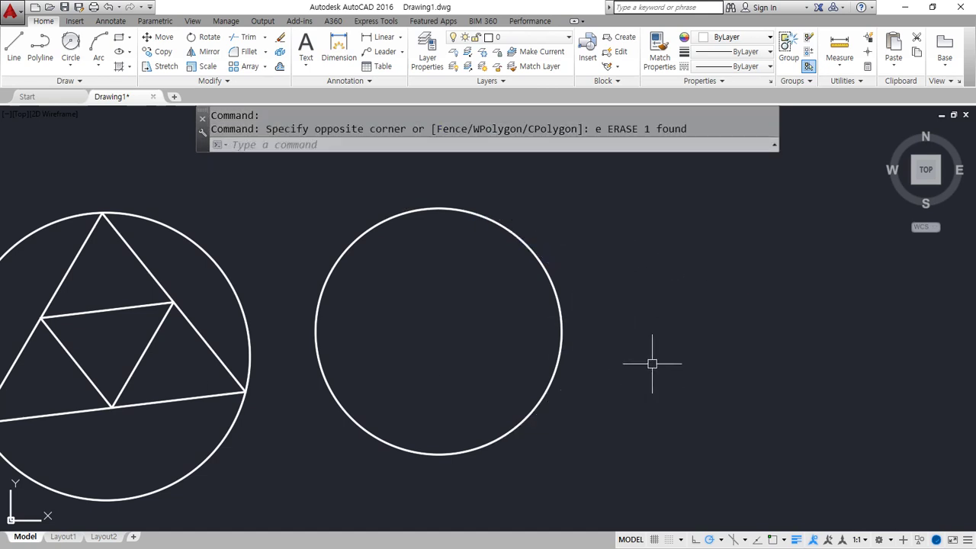
Draw a line from a free point right of the circle to a tangent point on its upper right side, using the TAN snap
text(l)
key(Return)
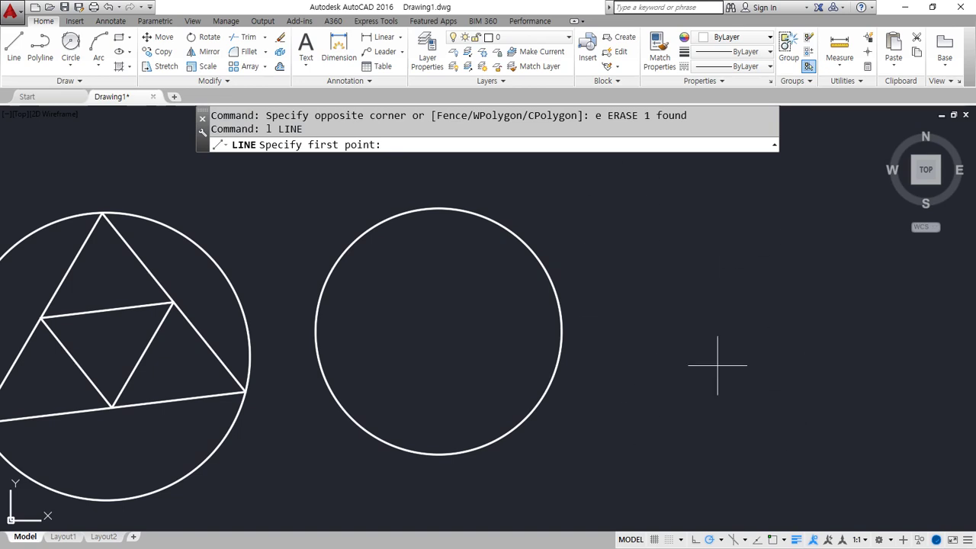
click(730, 352)
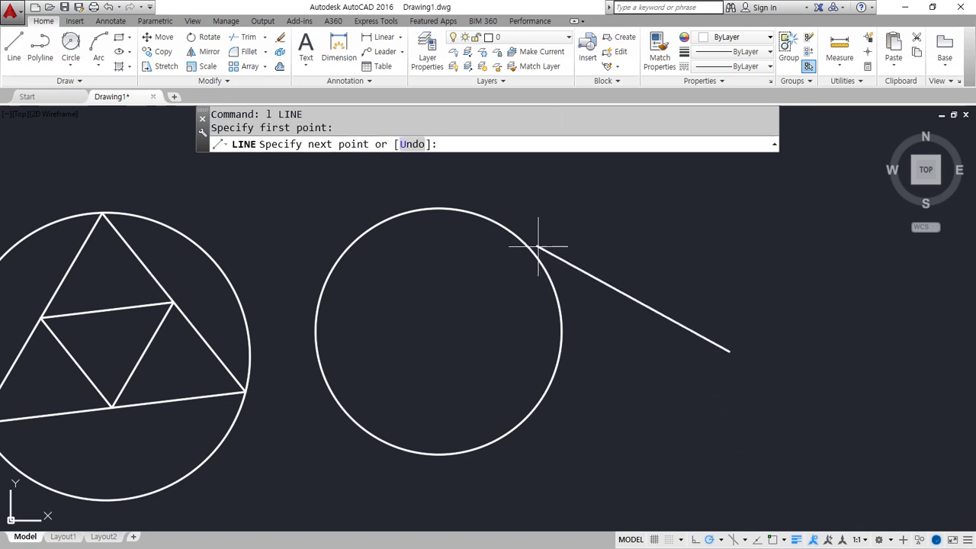
text(tan)
key(space)
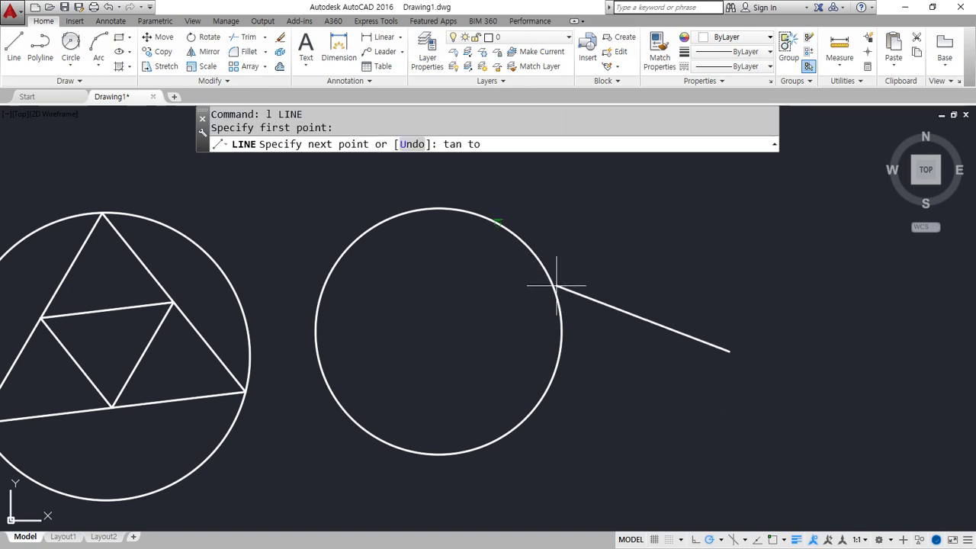
click(557, 286)
key(Return)
Draw a line from the circle's lower side, using the TAN snap, to the first tangent line's outer end, using the END snap
middle_drag(626, 396, 636, 381)
key(Return)
text(tan)
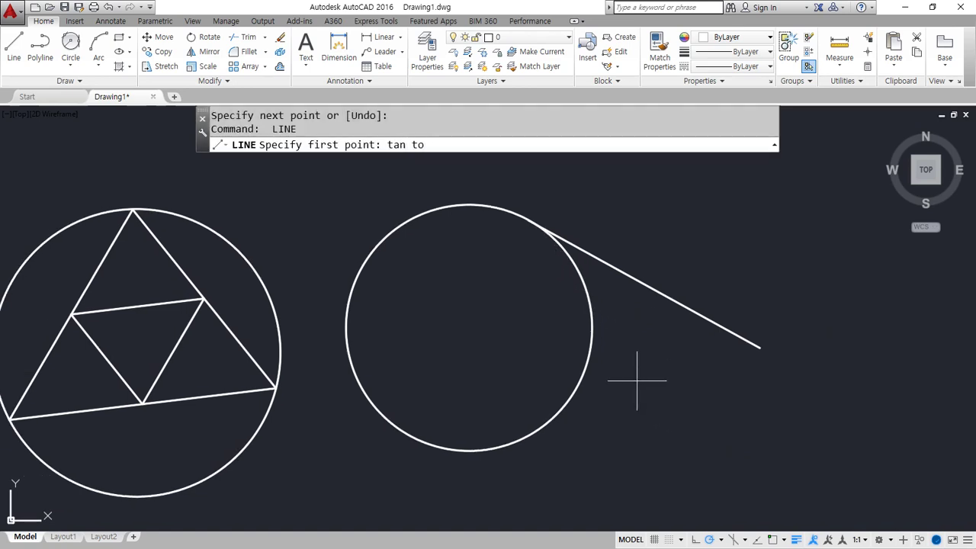
click(530, 430)
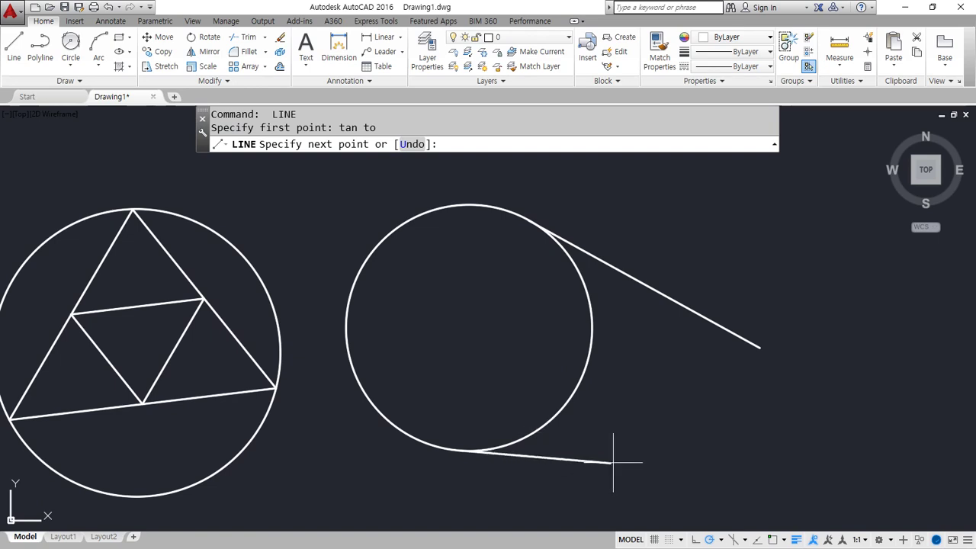
text(end)
key(Return)
click(759, 348)
key(Return)
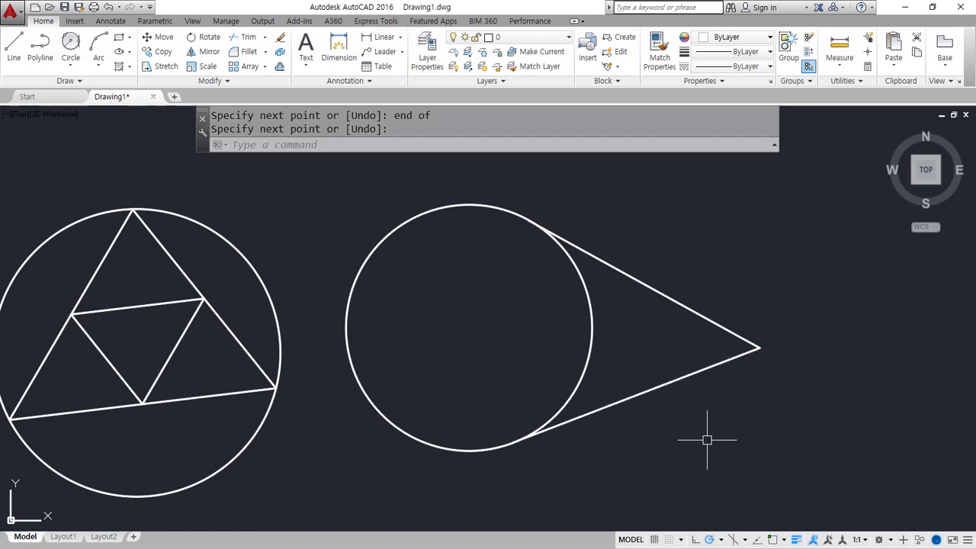
mouse_move(804, 286)
mouse_down()
mouse_move(762, 344)
mouse_move(791, 339)
mouse_move(687, 236)
mouse_move(562, 201)
mouse_move(558, 225)
mouse_up()
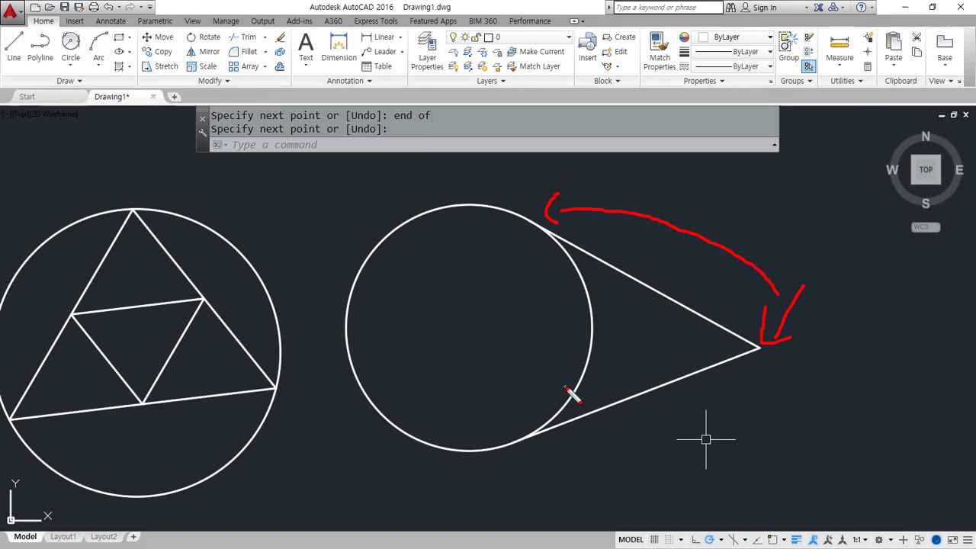
key(e)
mouse_move(534, 442)
mouse_down()
mouse_move(530, 459)
mouse_move(740, 392)
mouse_move(735, 445)
mouse_up()
key(Escape)
Erase the two tangent lines that meet at a point right of the circle
scroll(706, 380, down, 2)
middle_drag(744, 377, 646, 378)
text(e)
key(space)
click(664, 373)
click(597, 291)
key(space)
Draw a smaller circle to the right of the large empty circle
text(c)
key(space)
click(622, 354)
click(623, 311)
scroll(569, 313, up, 4)
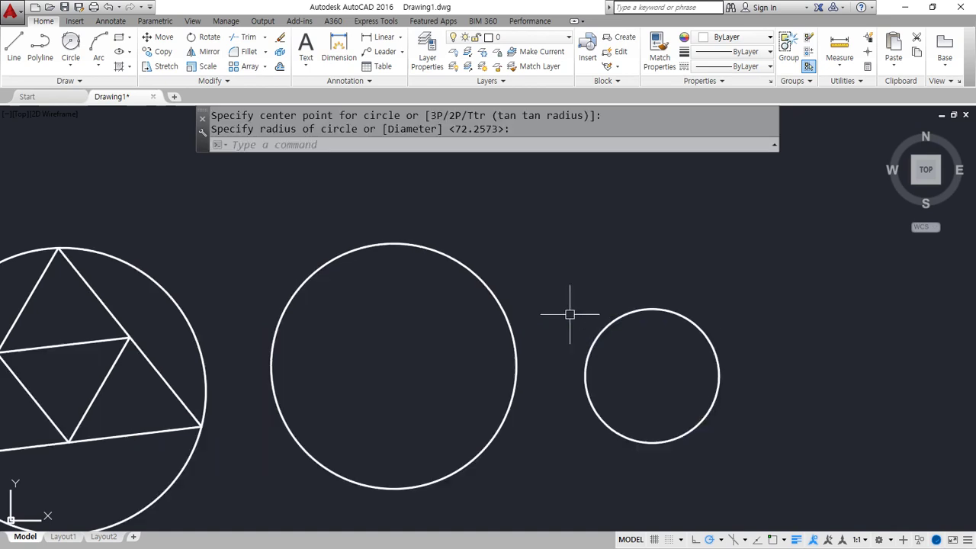
middle_drag(559, 322, 523, 305)
key(ctrl+2)
drag(338, 231, 347, 223)
mouse_move(742, 315)
mouse_down()
mouse_move(703, 294)
mouse_move(693, 301)
mouse_move(324, 196)
mouse_up()
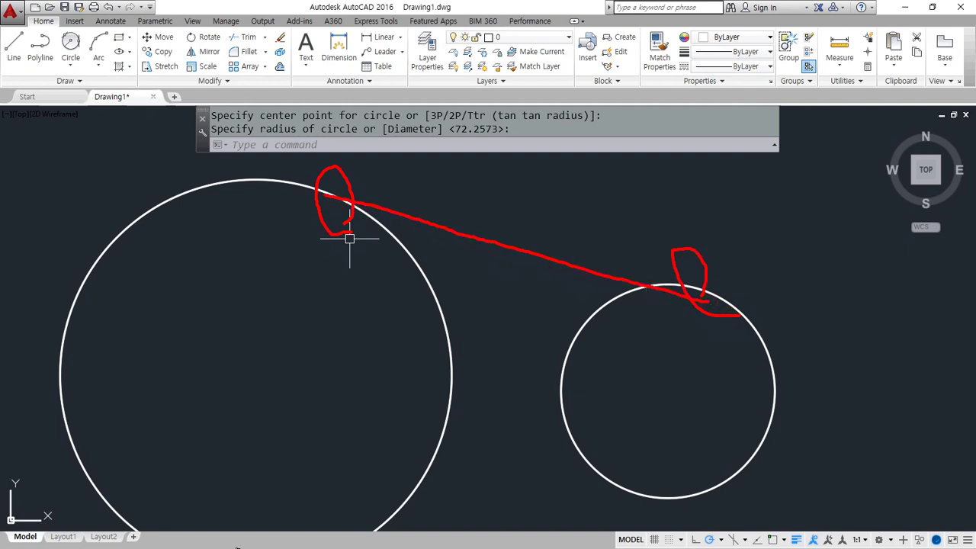
key(Escape)
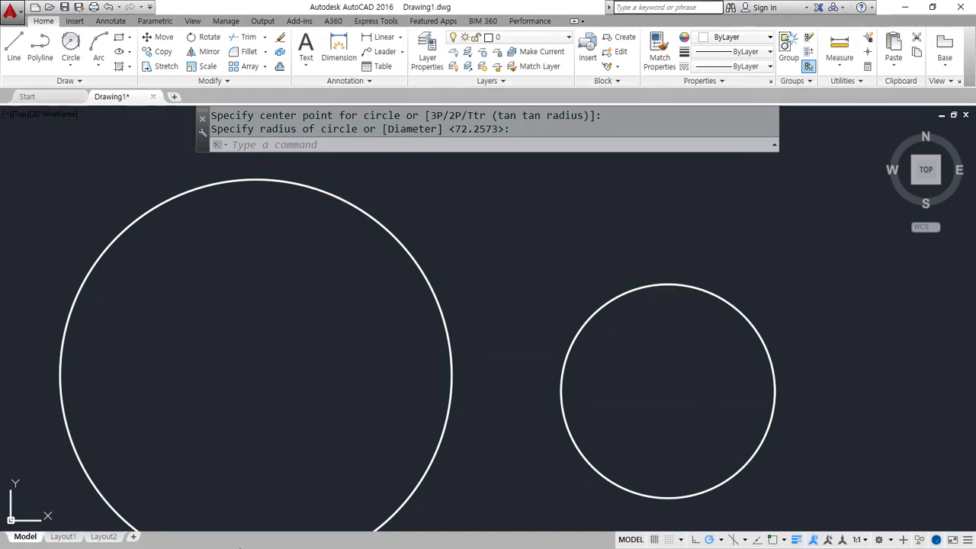
Draw a line tangent to the upper sides of both the large and the small circle, using the TAN snap at each end
text(l)
key(Return)
text(tan)
key(Return)
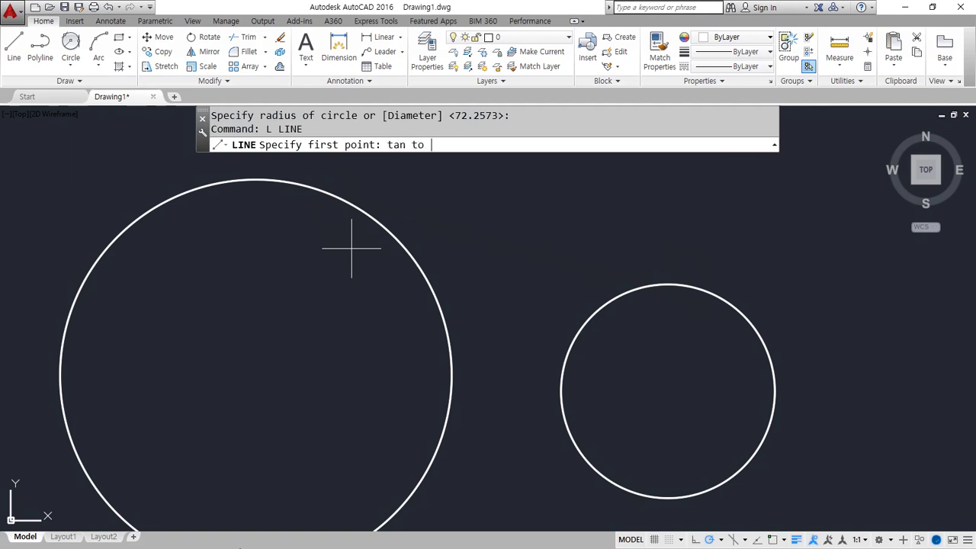
click(292, 183)
text(tan)
key(Return)
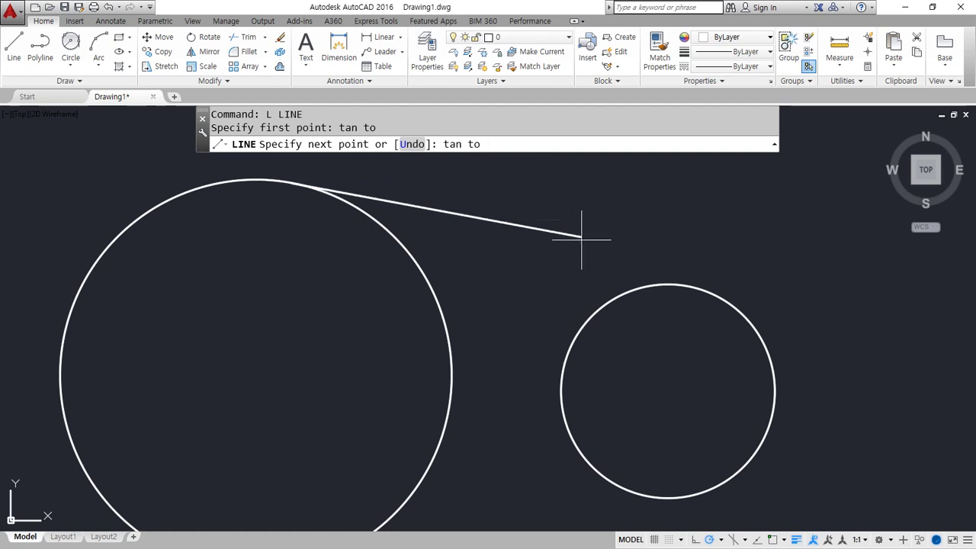
click(625, 286)
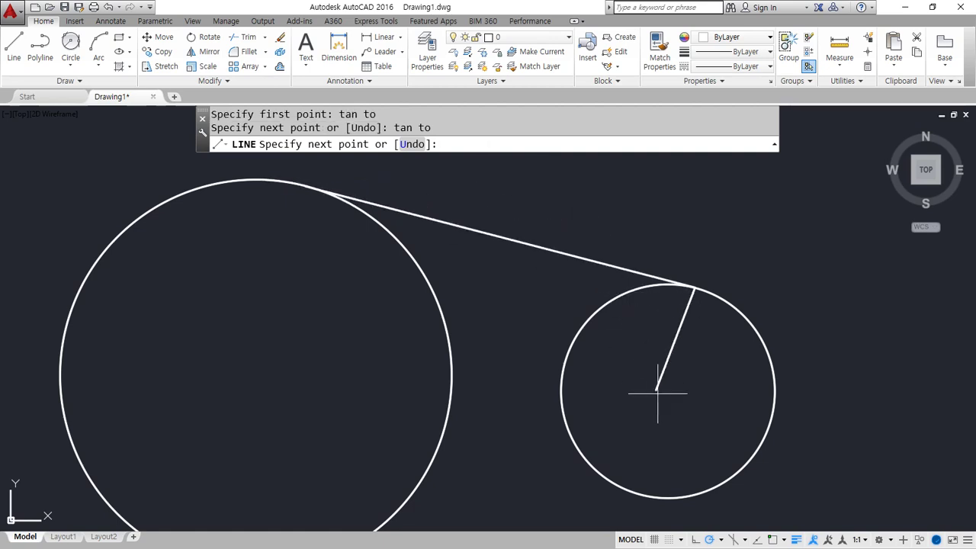
key(Return)
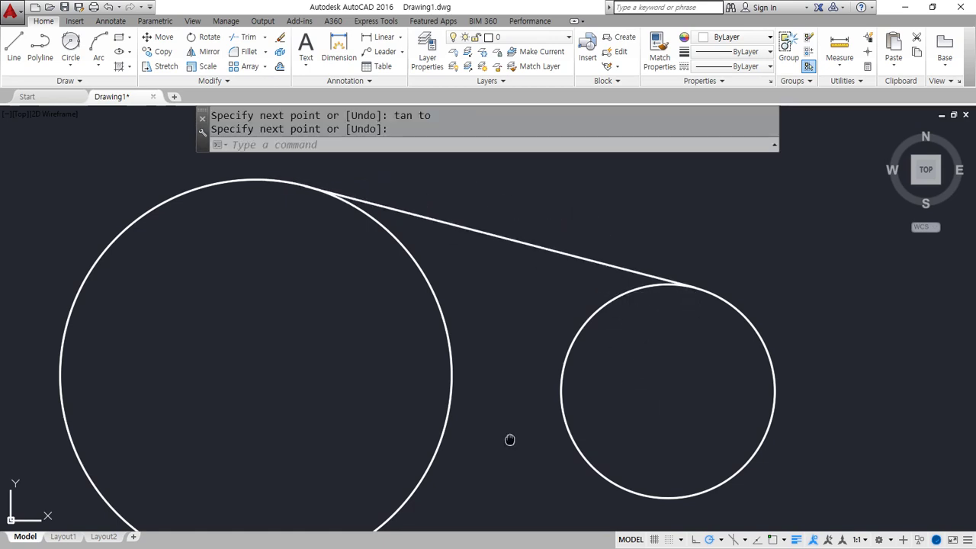
middle_drag(510, 440, 515, 466)
text(L)
key(Return)
text(qua)
key(Return)
click(416, 289)
key(Escape)
Draw a line from the large circle's top quadrant to the small circle's top quadrant, using the QUA snap at both ends
key(Return)
text(qua)
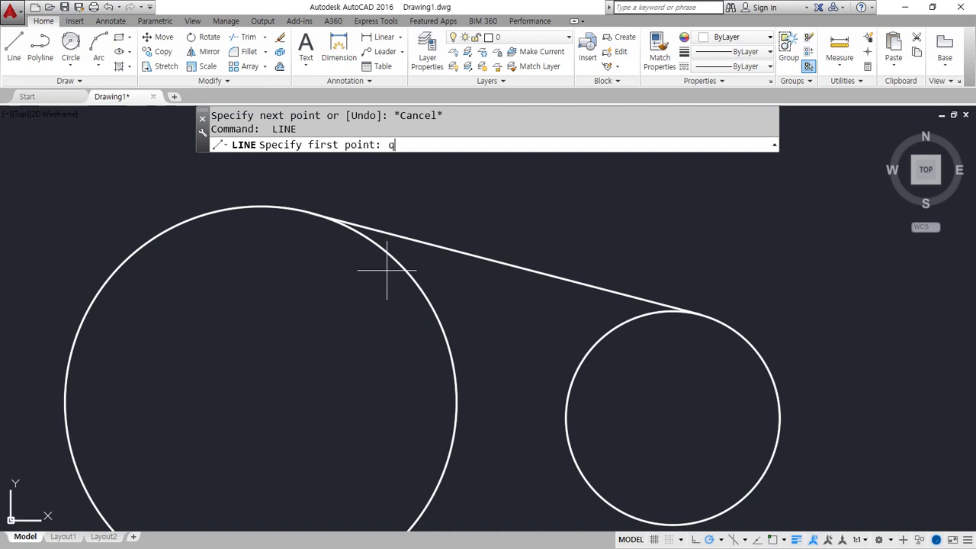
key(Return)
click(383, 241)
text(qua)
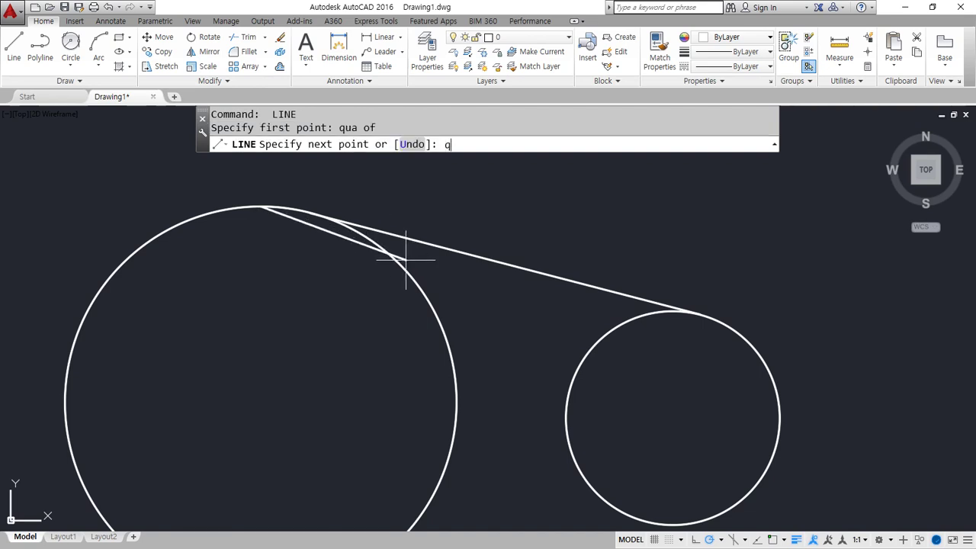
key(Return)
click(614, 322)
key(Return)
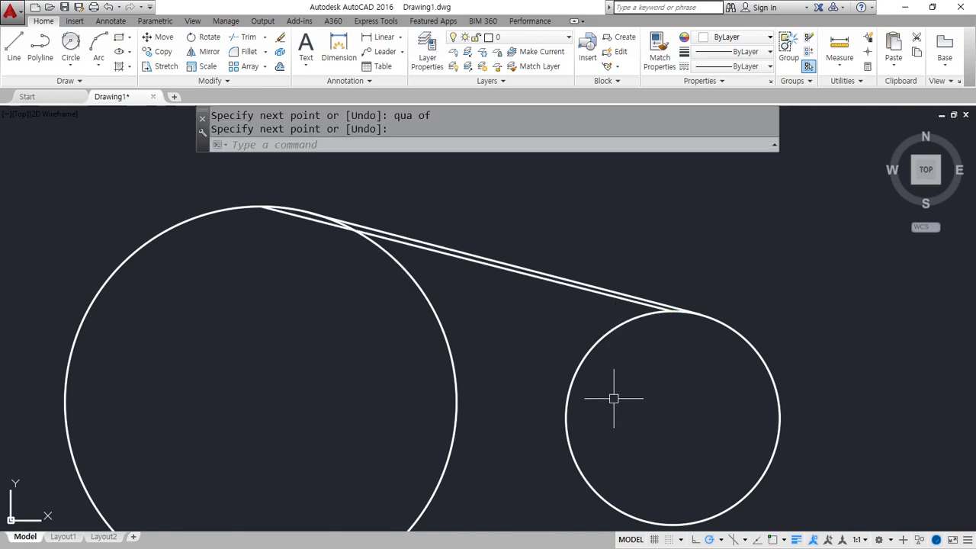
Compare where the tangent line and the quadrant line touch the large circle and the small circle
scroll(270, 207, up, 4)
key(ctrl+shift+d)
drag(362, 254, 388, 241)
mouse_move(244, 217)
mouse_down()
mouse_move(254, 195)
mouse_move(523, 288)
mouse_move(728, 327)
mouse_up()
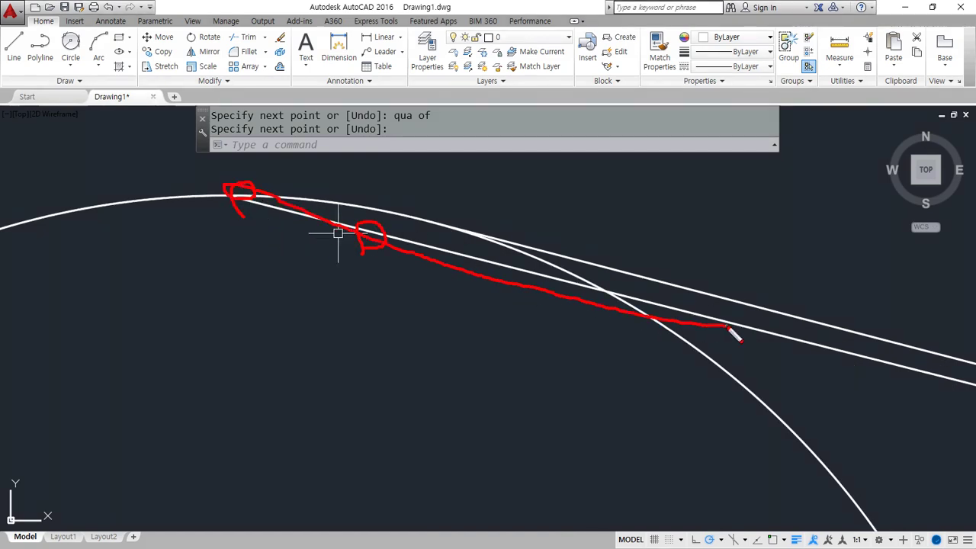
mouse_move(312, 221)
mouse_down()
mouse_move(377, 158)
mouse_move(515, 259)
mouse_move(462, 278)
mouse_move(450, 266)
mouse_move(459, 263)
mouse_up()
key(e)
key(e)
mouse_move(630, 276)
mouse_down()
mouse_move(614, 283)
mouse_move(630, 269)
mouse_up()
key(Escape)
scroll(619, 279, down, 5)
middle_drag(704, 280, 321, 207)
scroll(572, 280, up, 10)
middle_drag(424, 378, 577, 279)
key(ctrl+2)
drag(526, 249, 702, 299)
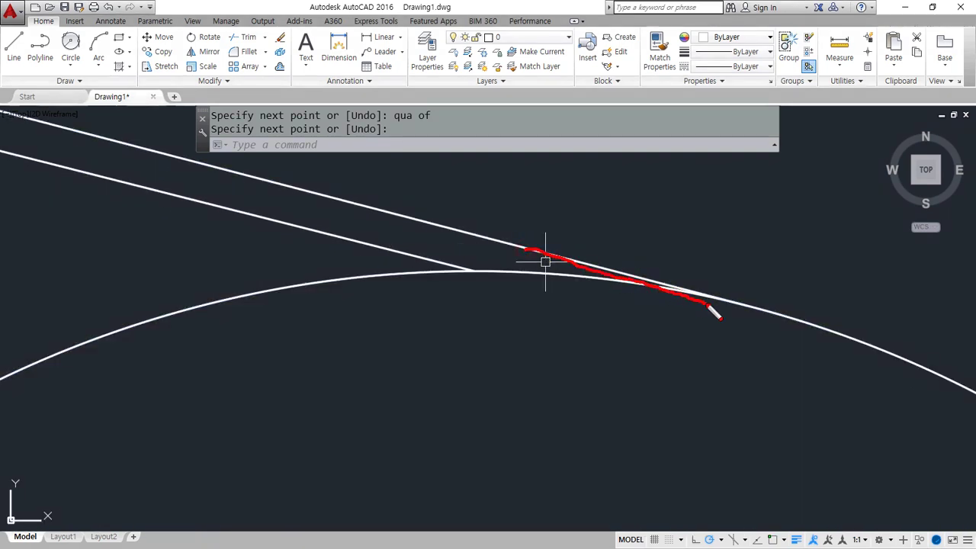
key(e)
mouse_move(486, 286)
mouse_down()
mouse_move(490, 249)
mouse_move(485, 314)
mouse_move(509, 258)
mouse_move(501, 321)
mouse_up()
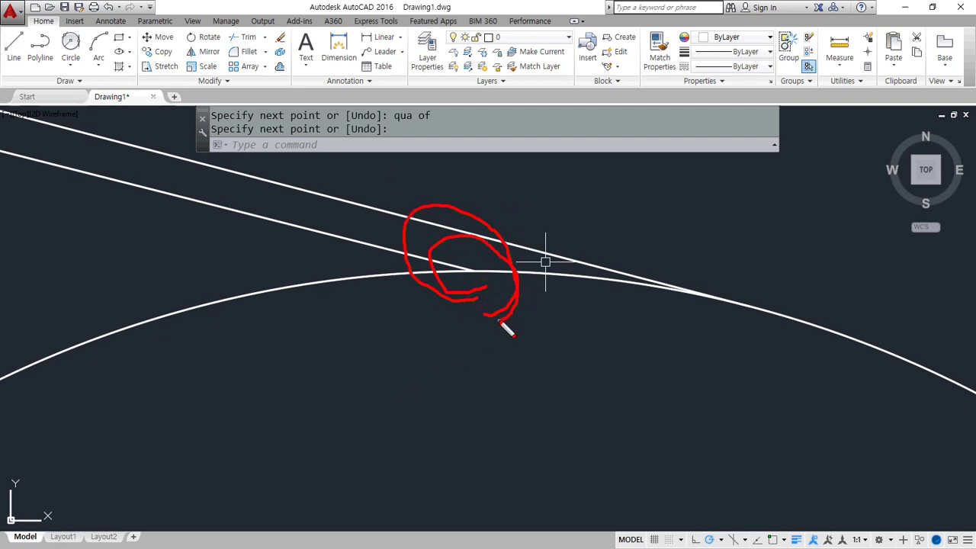
key(Escape)
key(Escape)
Erase the line that joins the two circles' top quadrants
click(359, 243)
text(e)
key(Return)
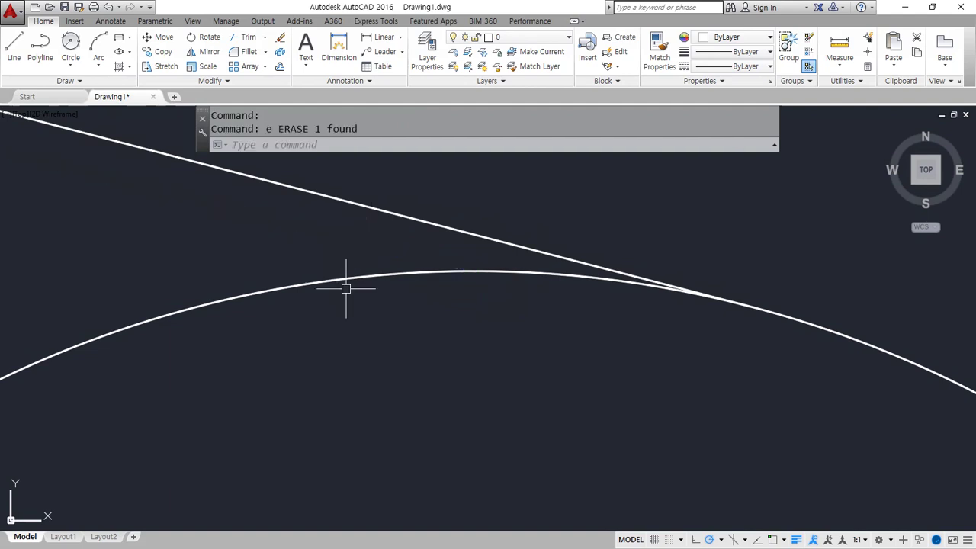
scroll(328, 288, down, 5)
scroll(445, 255, down, 4)
mouse_move(327, 238)
mouse_down()
mouse_move(290, 286)
mouse_move(329, 238)
mouse_up()
drag(515, 290, 508, 284)
key(Escape)
Draw a line tangent to the lower sides of the large and small circles, using the TAN snap at each end
text(l)
key(Return)
text(tan)
key(Return)
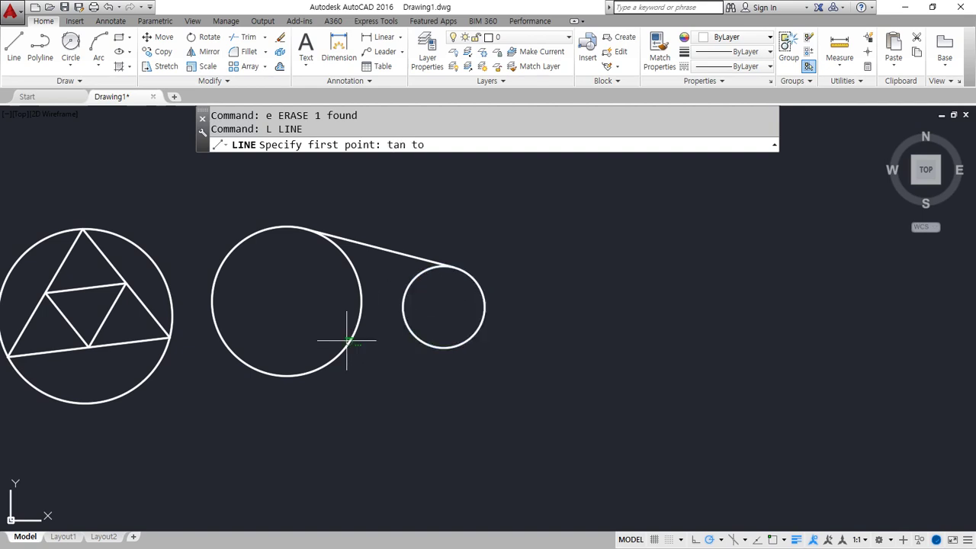
click(345, 349)
text(tan)
key(Return)
click(419, 328)
key(Return)
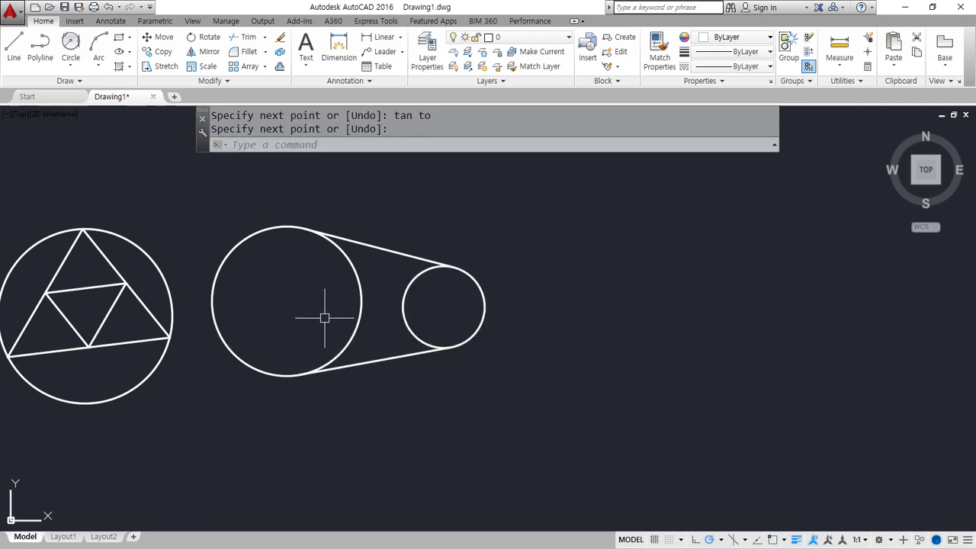
Switch to the Notepad lecture notes, check the list of object snaps, and return to the AutoCAD drawing
scroll(325, 318, up, 2)
middle_drag(325, 317, 374, 350)
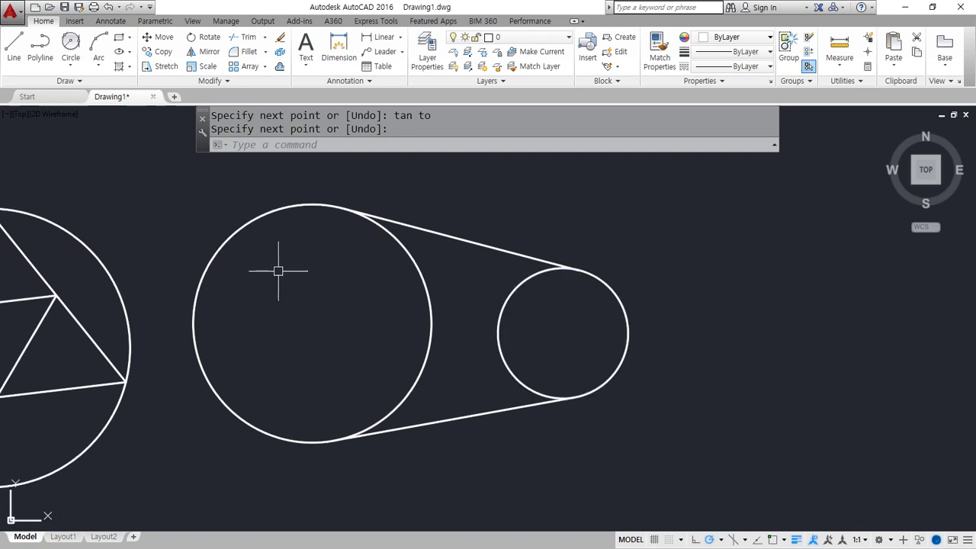
key(alt+Tab)
mouse_move(337, 350)
mouse_down()
mouse_move(537, 351)
mouse_move(319, 351)
mouse_up()
key(Escape)
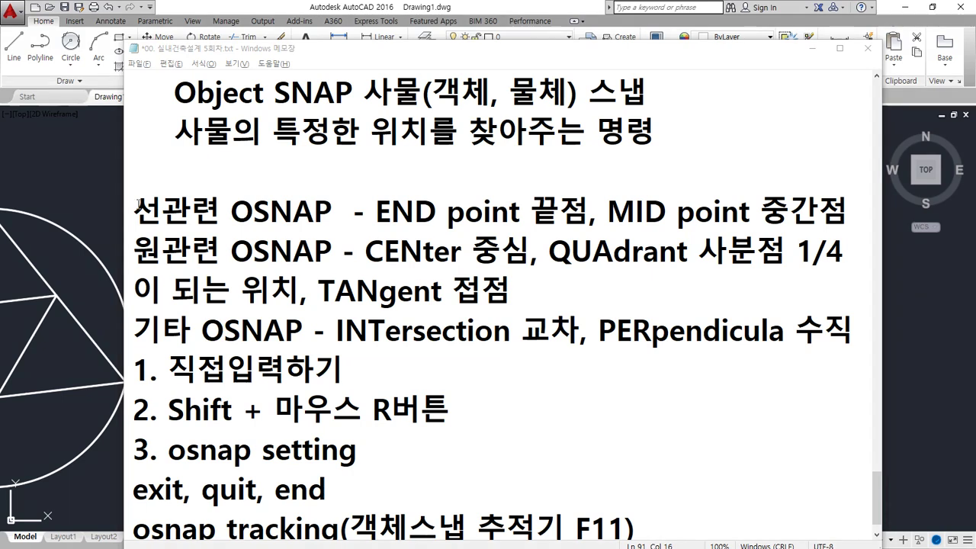
click(103, 191)
Erase all the circles and lines in the drawing
scroll(498, 343, down, 2)
middle_drag(499, 342, 632, 359)
key(Return)
click(745, 401)
click(77, 223)
text(e)
key(Return)
Draw a horizontal line between two free points in the empty drawing
text(l)
key(Return)
click(202, 289)
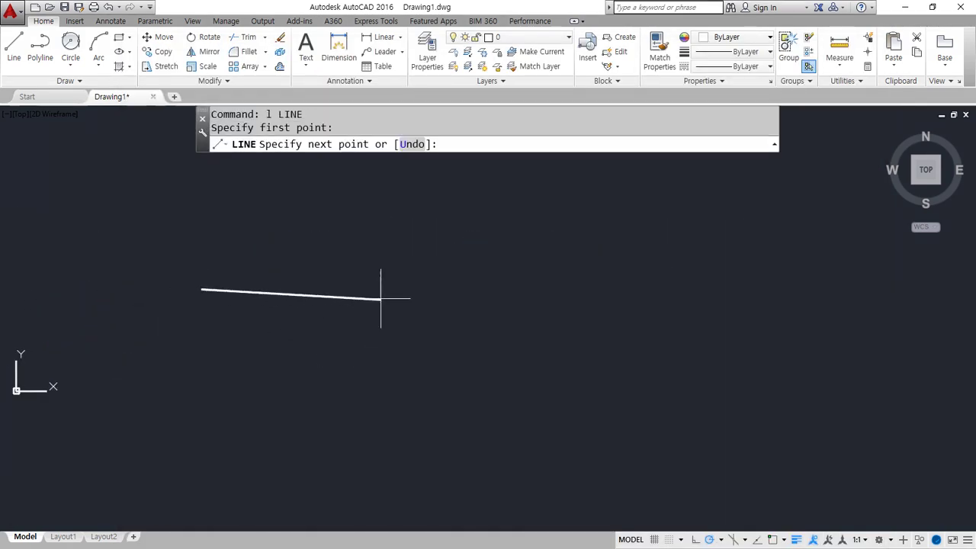
click(383, 289)
key(Return)
key(Return)
click(288, 202)
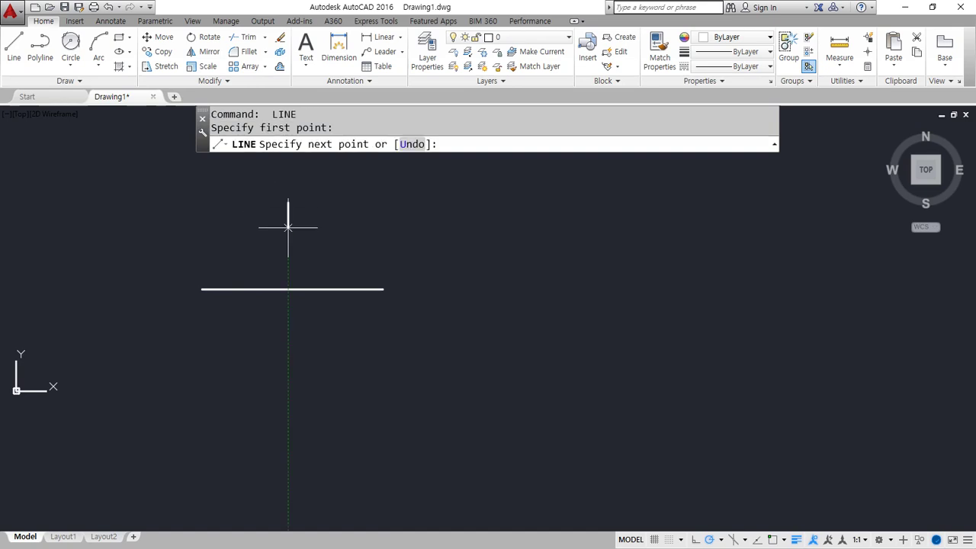
key(Escape)
click(289, 394)
key(Escape)
key(Escape)
Draw a vertical line crossing the horizontal line near its middle
text(l)
key(Return)
click(296, 207)
click(298, 408)
key(Return)
Draw a circle centred on the intersection of the horizontal and vertical lines using the int snap, with a freely picked radius
scroll(296, 306, up, 5)
mouse_move(307, 288)
mouse_down()
mouse_move(269, 267)
mouse_move(317, 283)
mouse_up()
key(Escape)
text(c)
key(Return)
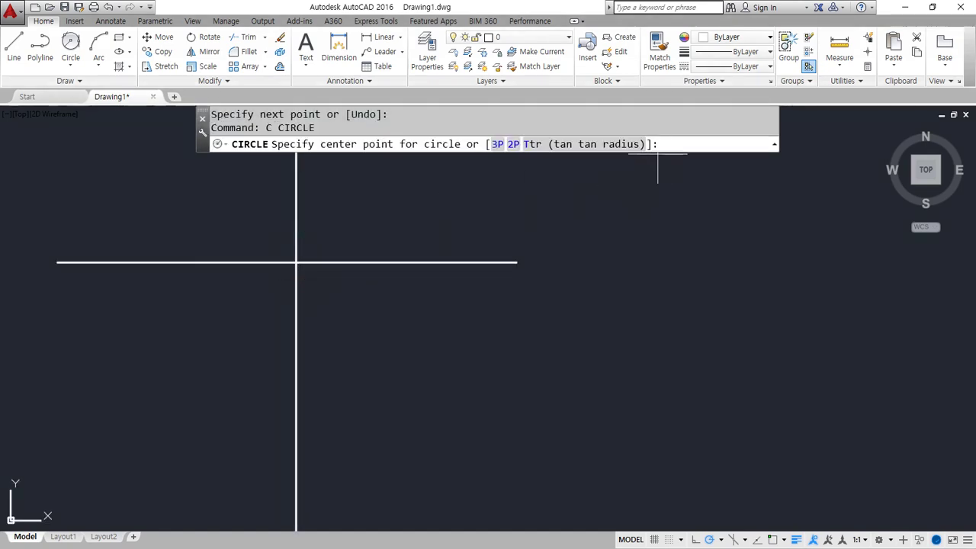
text(int)
key(space)
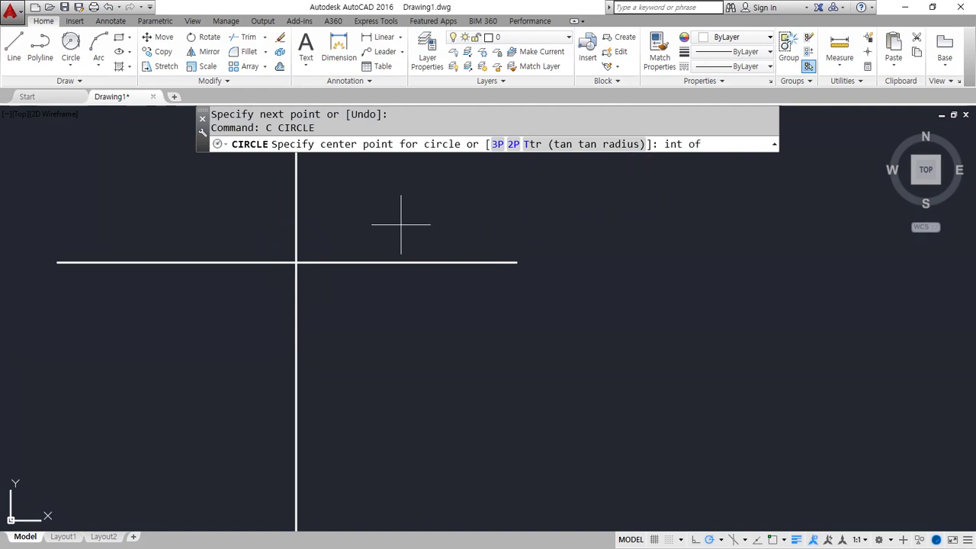
click(296, 262)
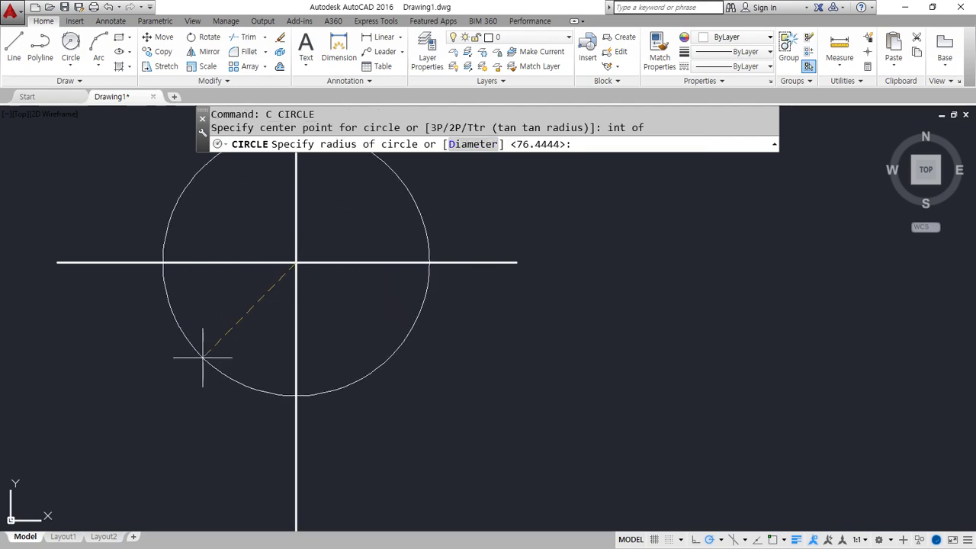
click(202, 357)
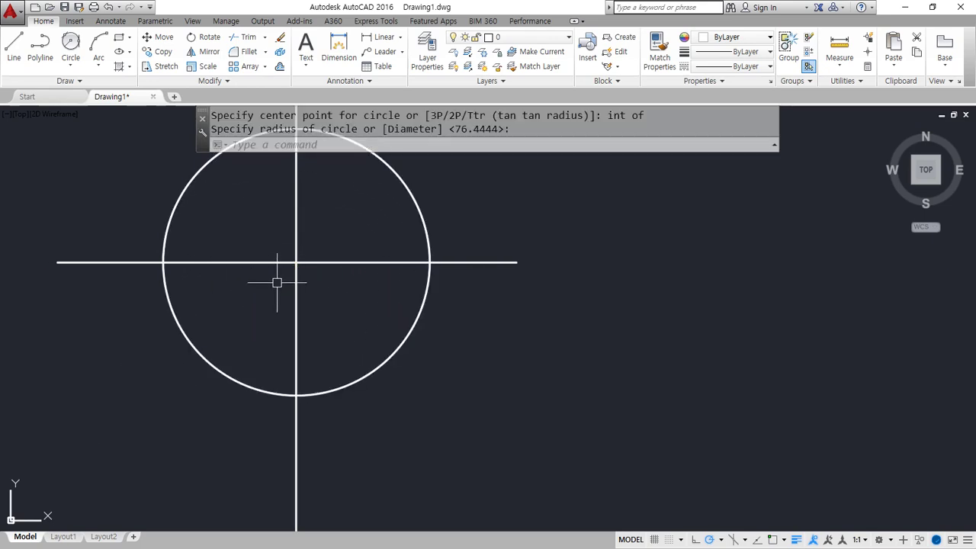
middle_drag(424, 276, 424, 324)
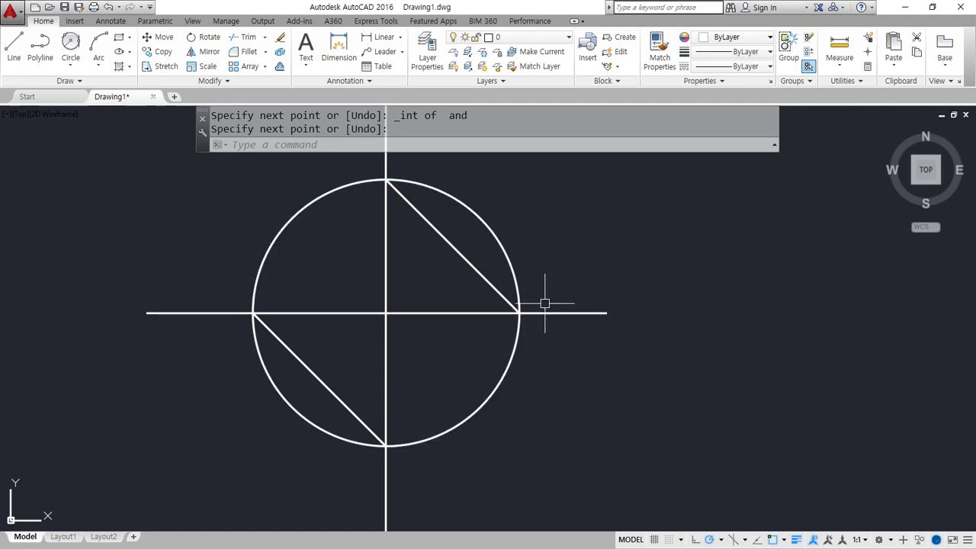
Erase the circle around the crossing lines, keeping the two diagonal lines
key(Return)
click(514, 353)
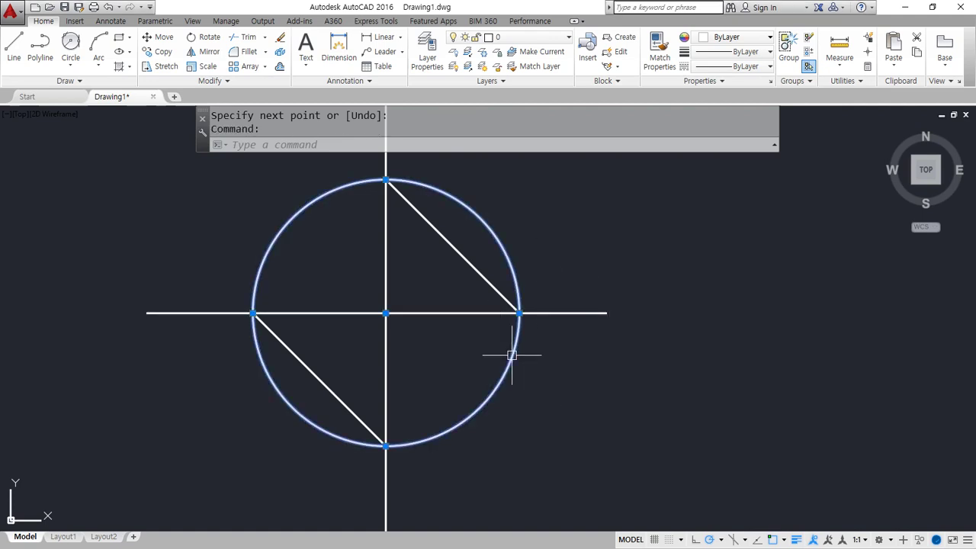
text(e)
key(Return)
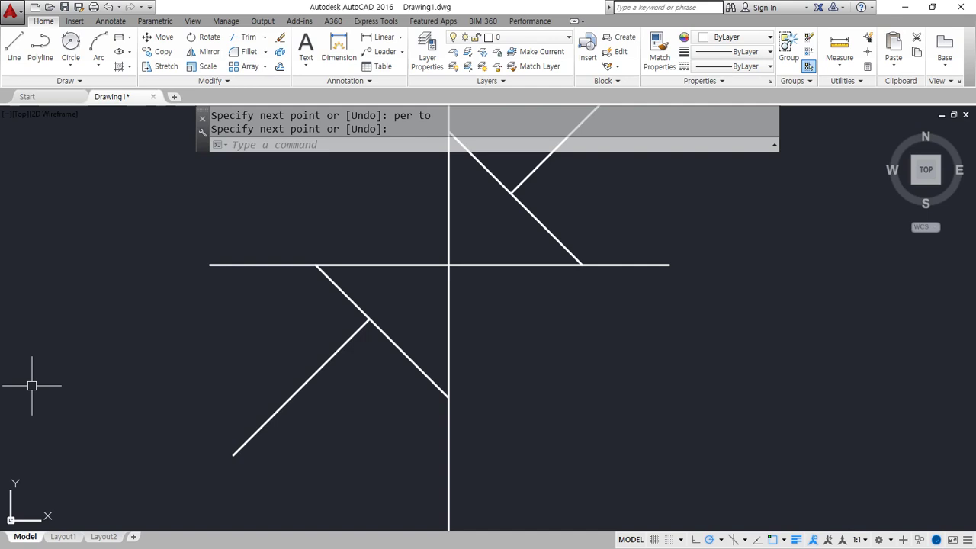
key(Return)
key(Return)
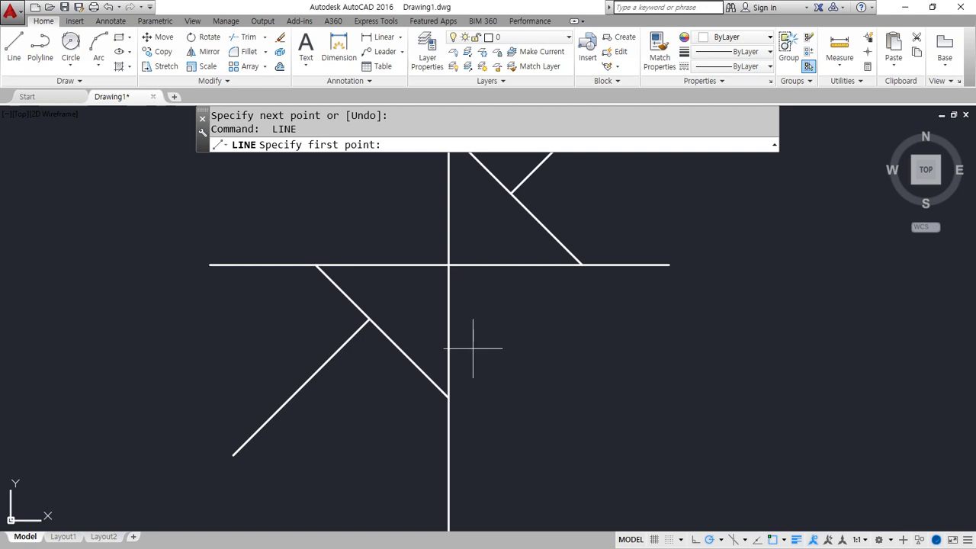
scroll(473, 349, down, 4)
key(Escape)
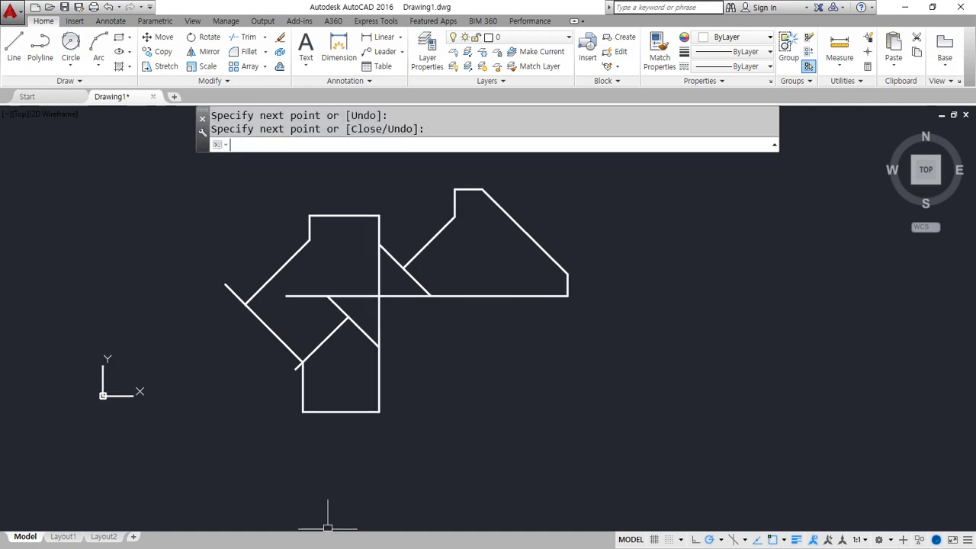
Switch to the Notepad lecture notes and place the cursor at the end of the osnap tracking (F11) line
key(alt+Tab)
scroll(444, 397, down, 1)
click(686, 490)
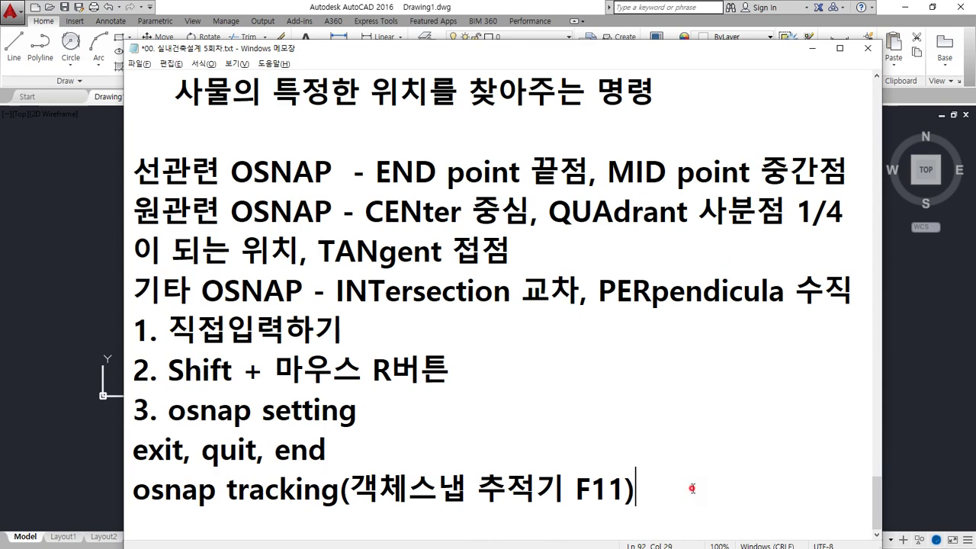
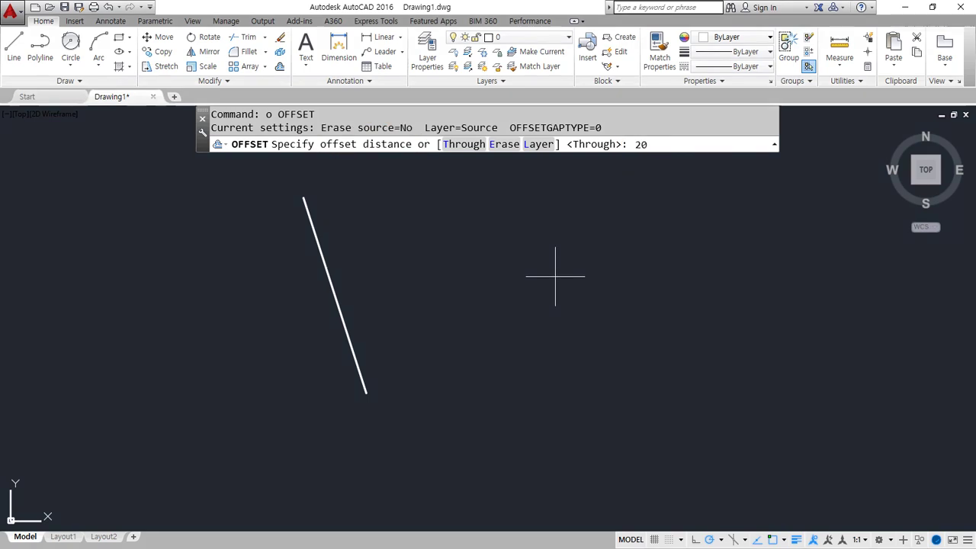
Offset the slanted line by 20 to its right side
key(Return)
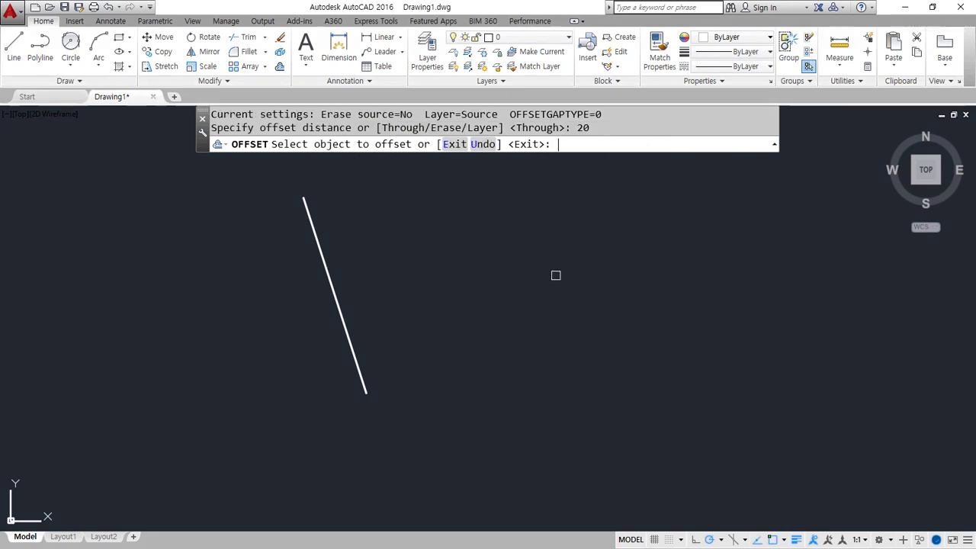
mouse_move(273, 155)
mouse_down()
mouse_move(417, 155)
mouse_move(289, 160)
mouse_move(266, 126)
mouse_move(351, 141)
mouse_move(270, 159)
mouse_up()
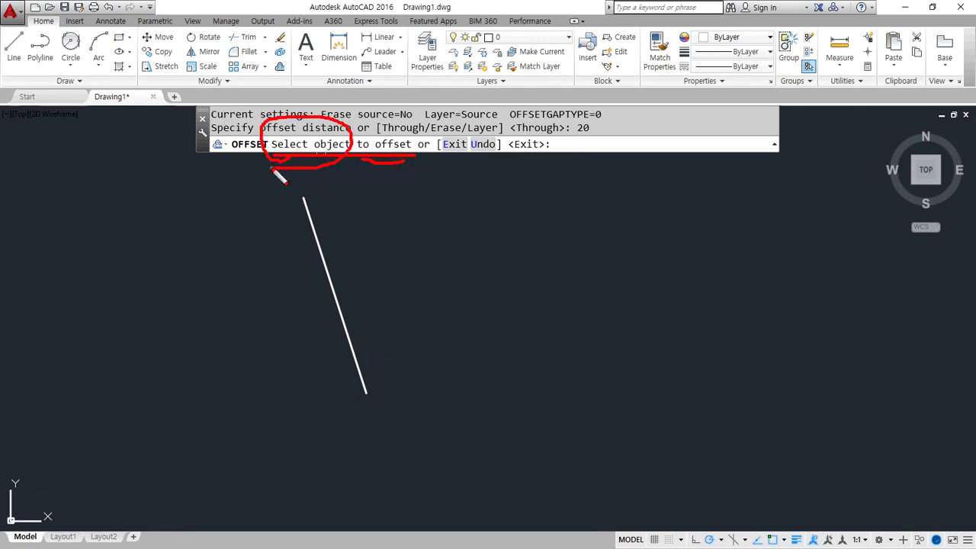
mouse_move(402, 160)
mouse_down()
mouse_move(364, 137)
mouse_move(407, 152)
mouse_move(370, 134)
mouse_move(393, 161)
mouse_up()
key(e)
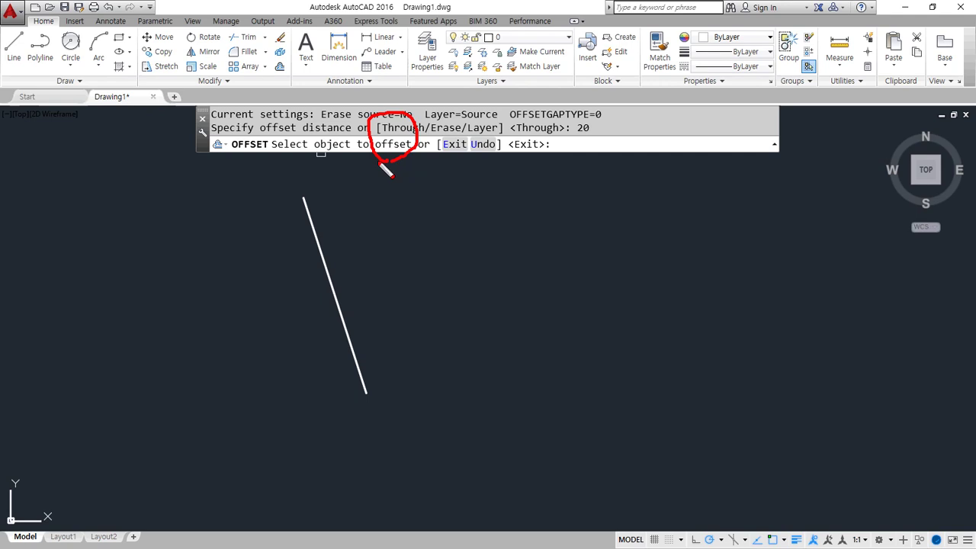
mouse_move(316, 158)
mouse_down()
mouse_move(345, 122)
mouse_move(336, 162)
mouse_up()
key(Escape)
click(319, 239)
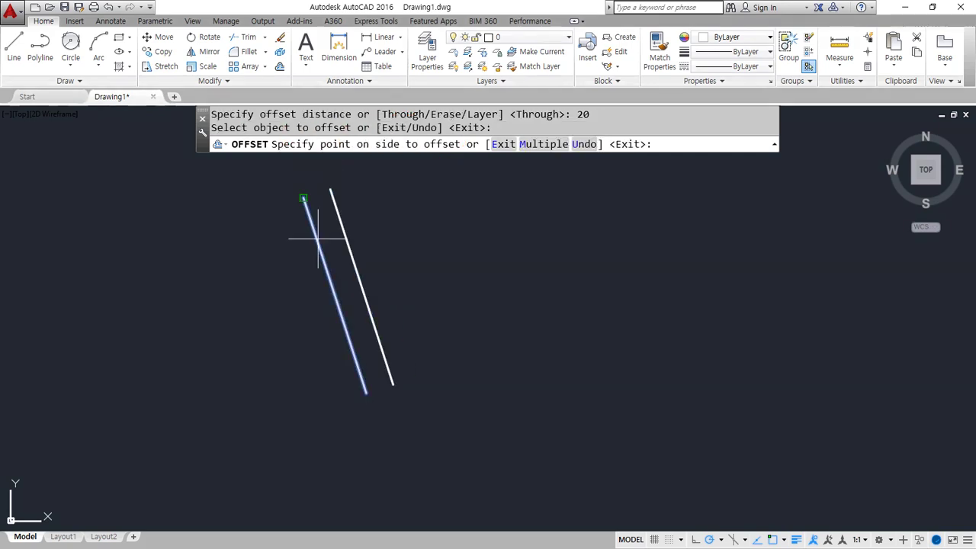
key(ctrl+2)
drag(319, 157, 450, 147)
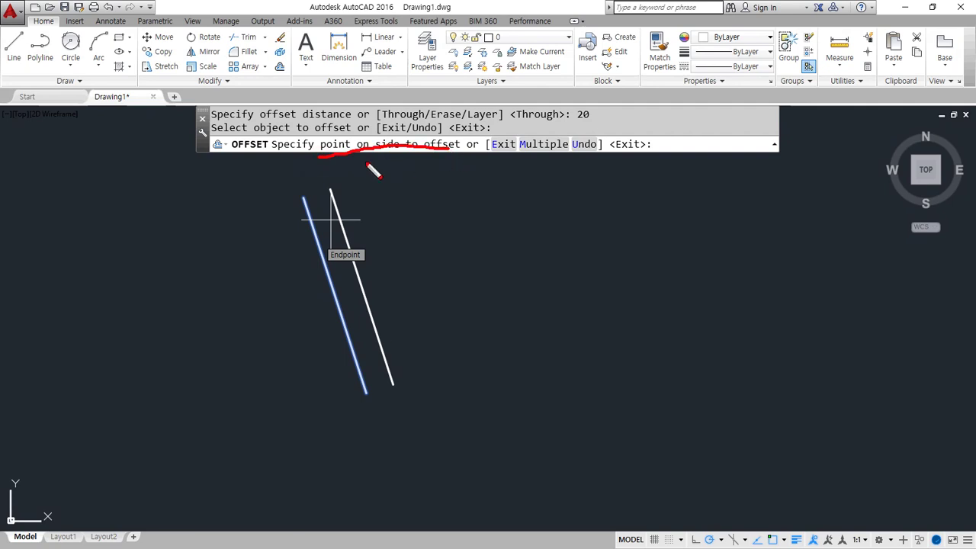
key(Escape)
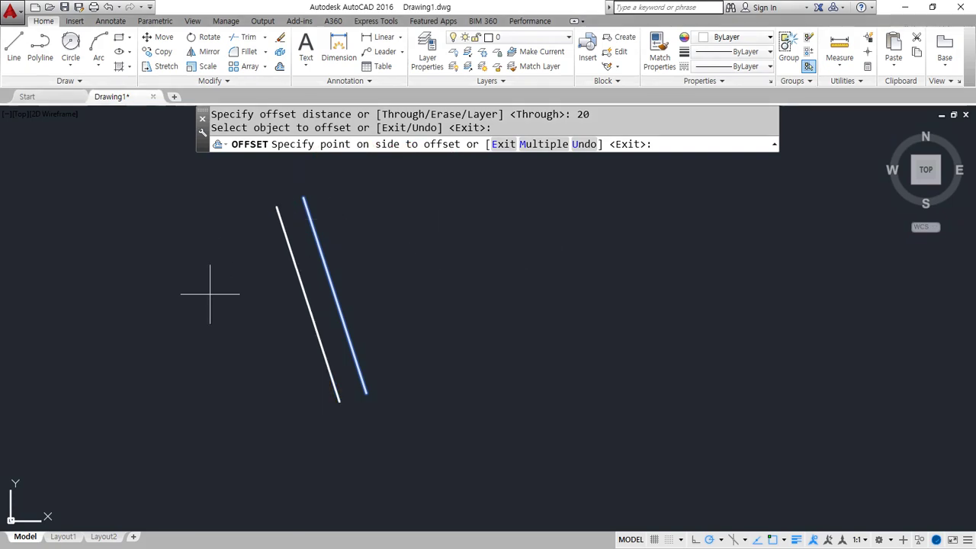
click(511, 228)
Offset two more parallel lines to the right at distance 20, and one to the left of the original line
click(358, 272)
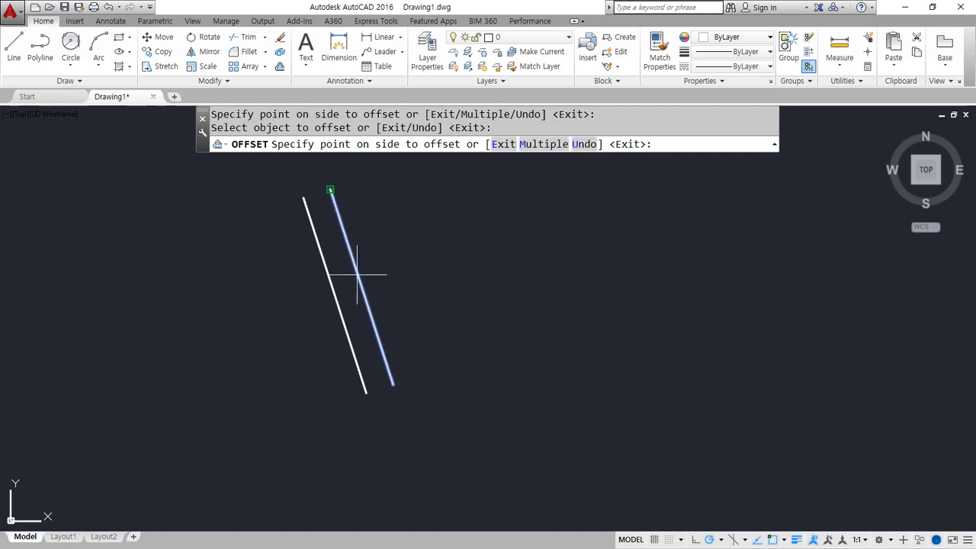
click(559, 241)
click(384, 264)
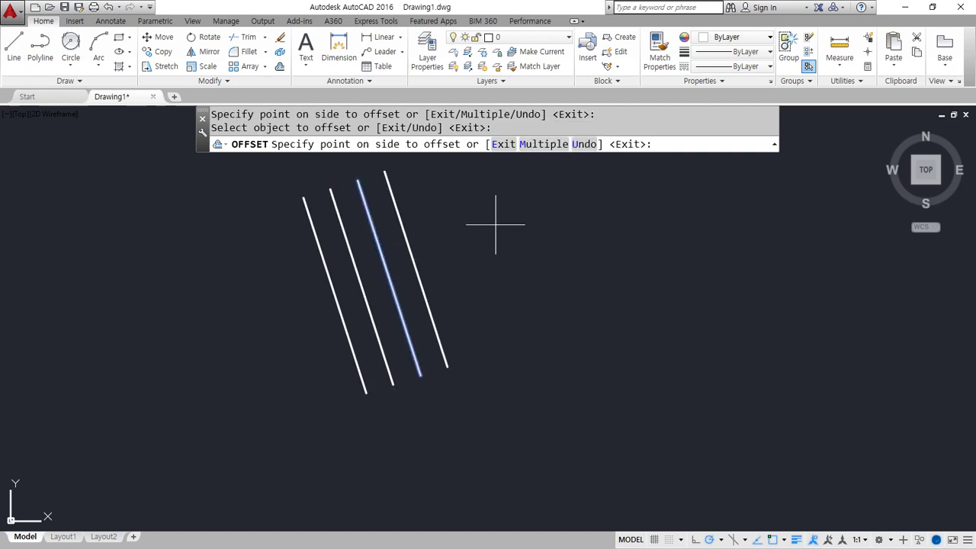
click(562, 218)
click(312, 258)
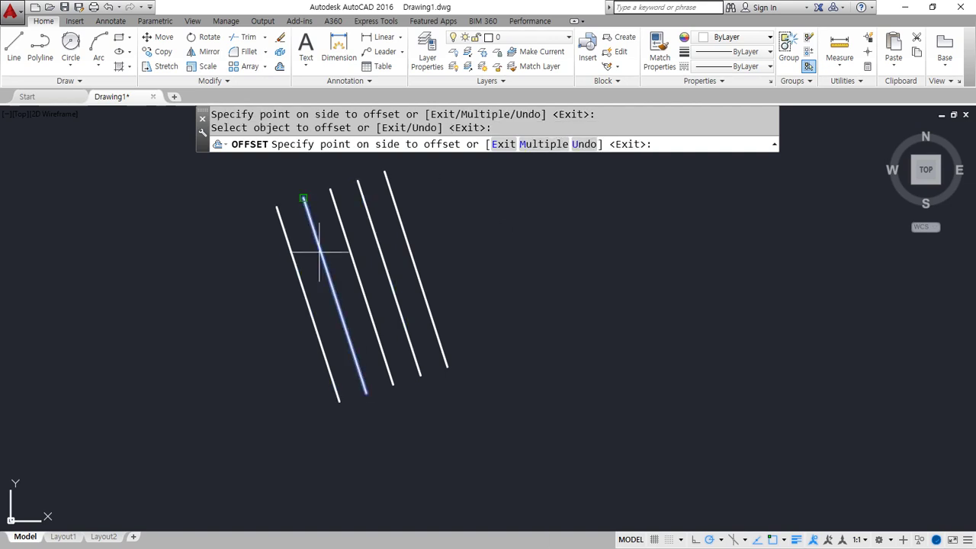
click(123, 253)
Offset three more parallel lines one after another beyond the rightmost line at distance 20, and finish the Offset command
click(400, 223)
click(501, 213)
click(432, 224)
click(549, 209)
middle_drag(407, 195, 395, 237)
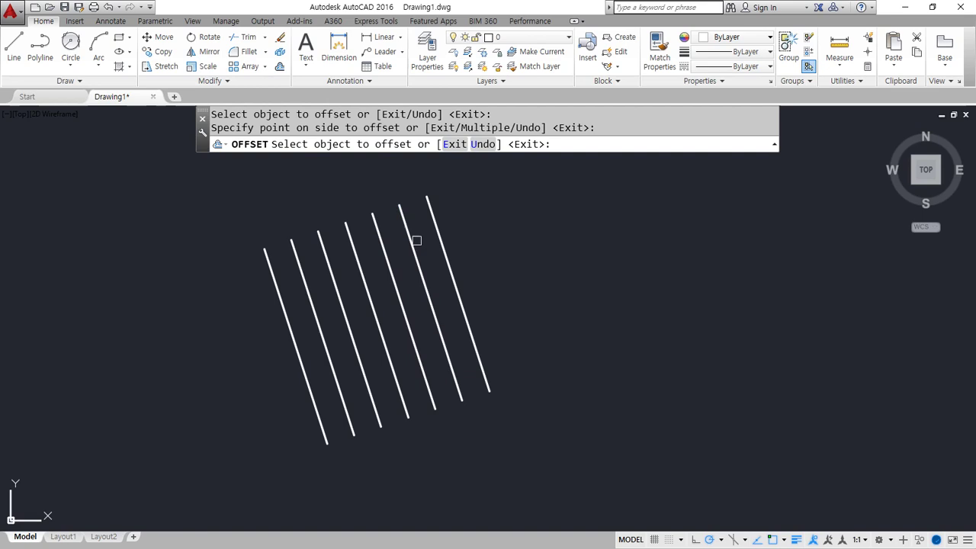
click(431, 205)
click(585, 219)
key(Return)
drag(263, 252, 622, 255)
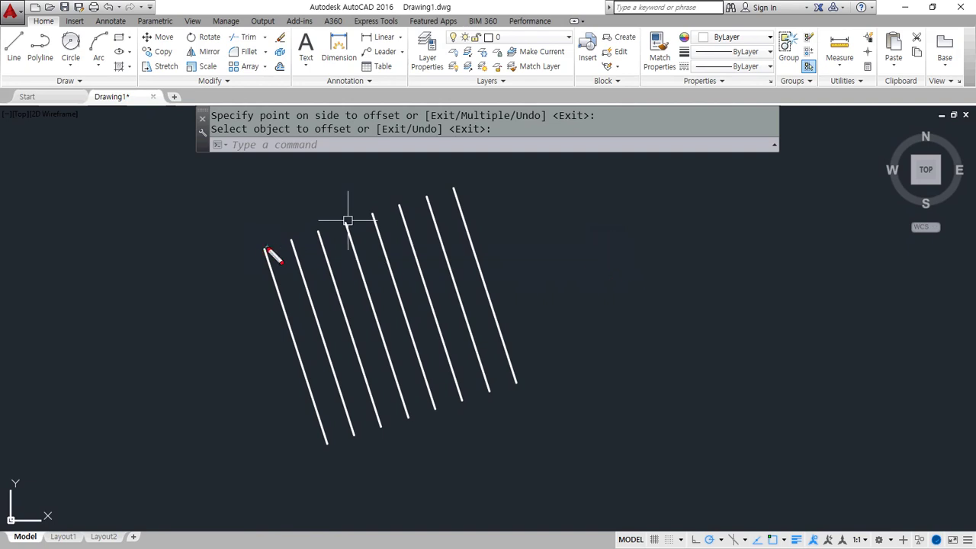
mouse_move(264, 248)
mouse_down()
mouse_move(456, 191)
mouse_move(453, 183)
mouse_up()
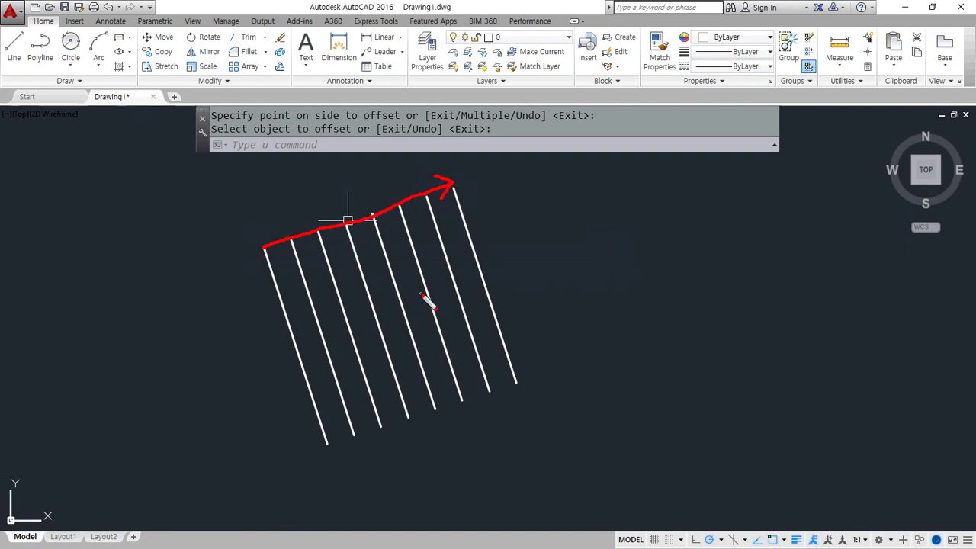
key(Escape)
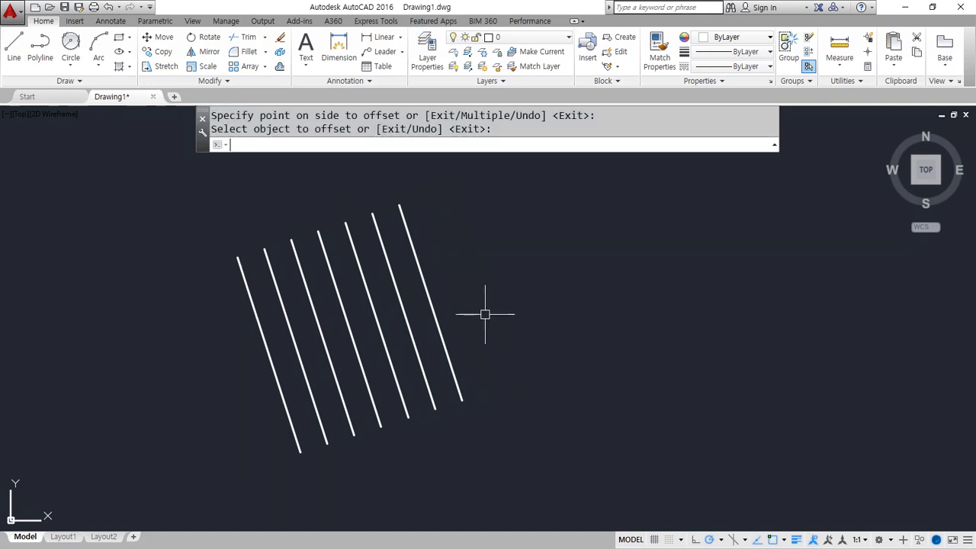
Draw a circle of radius 50 in the empty area to the right of the parallel lines
text(c)
key(Return)
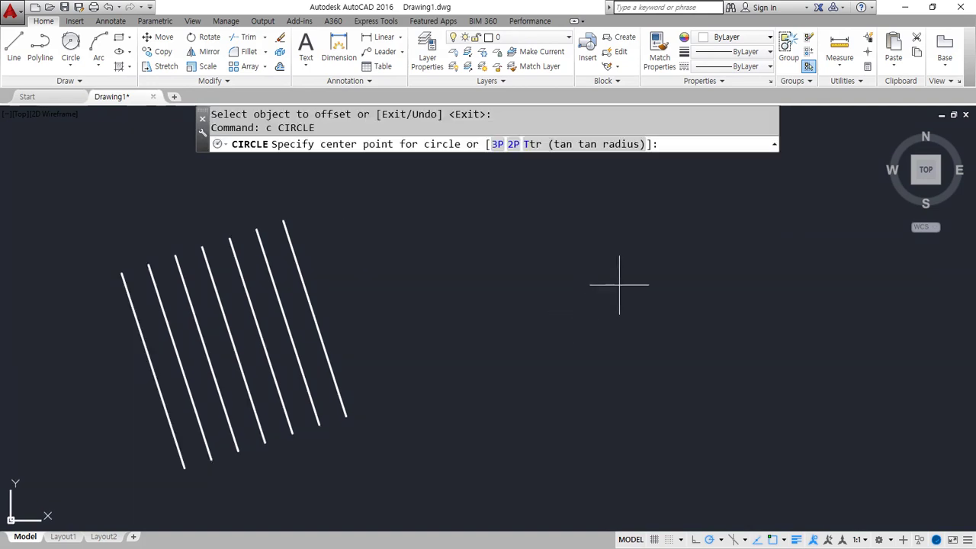
click(620, 284)
text(50)
key(Return)
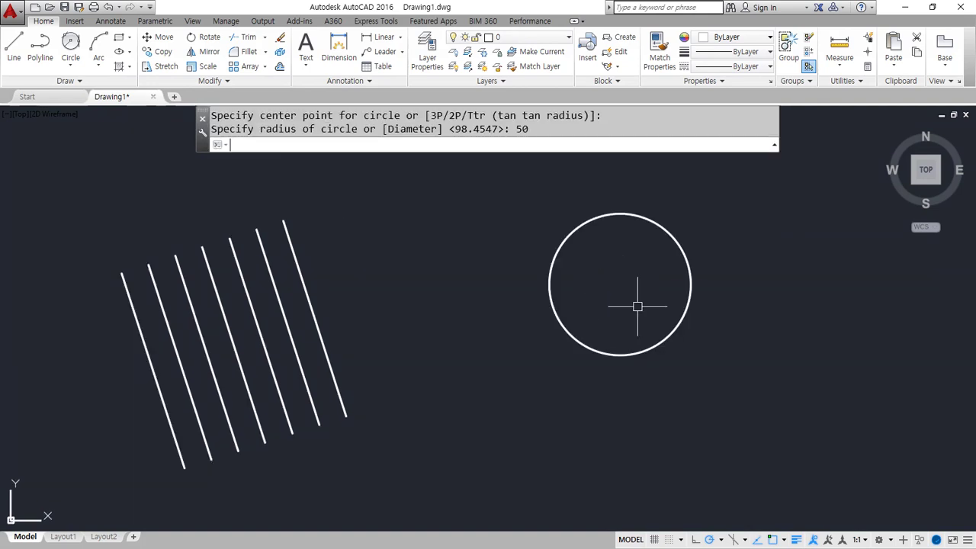
Offset the circle outward by 20, and offset the resulting circle outward by the same distance
text(o)
key(Return)
text(2)
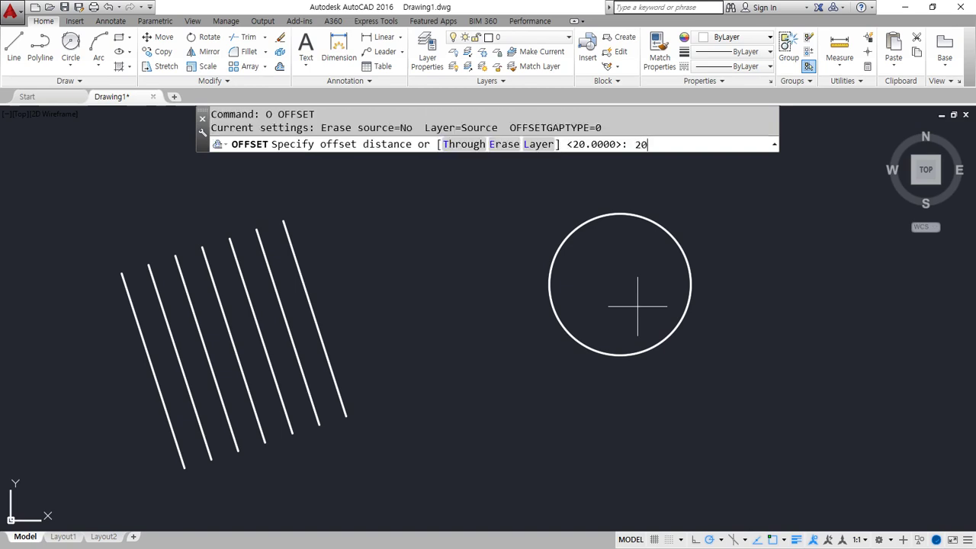
key(Return)
click(668, 232)
click(688, 215)
click(691, 213)
click(727, 206)
Offset the original circle inward twice in succession by 20, add one more circle outside the outermost one, and finish Offset
click(668, 236)
click(649, 251)
click(650, 254)
click(639, 260)
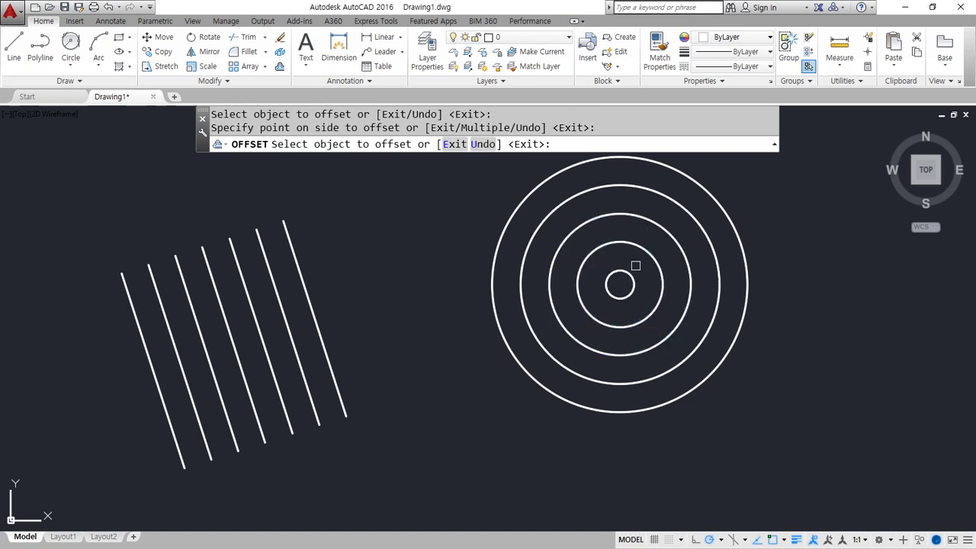
click(729, 218)
click(763, 214)
key(Return)
Add a radius dimension to the innermost circle, placing its text inside the circle
scroll(636, 275, up, 10)
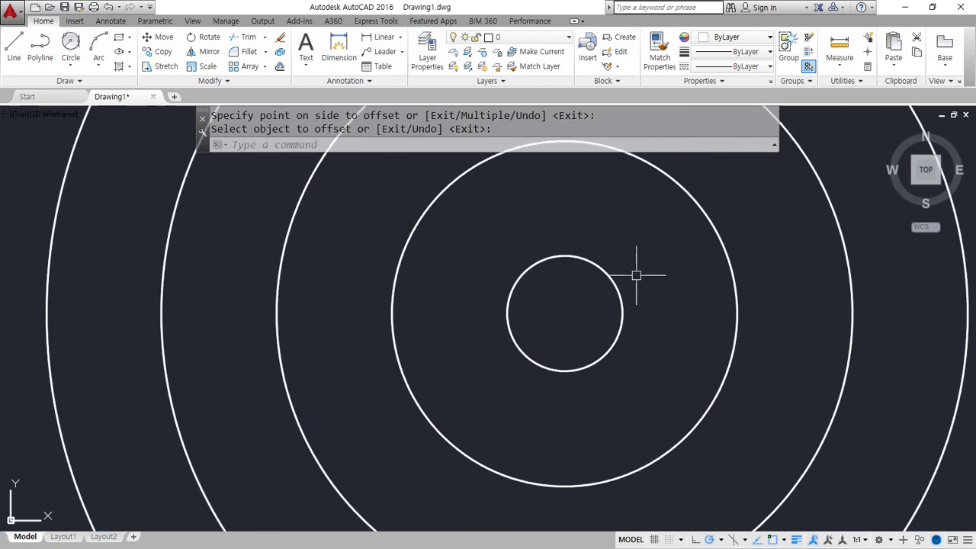
scroll(672, 287, down, 2)
middle_drag(654, 292, 405, 381)
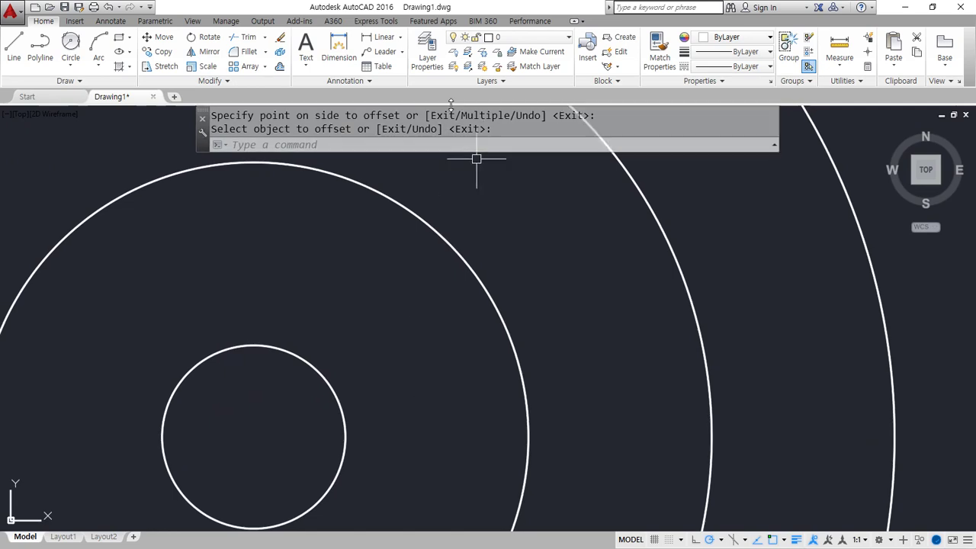
click(115, 22)
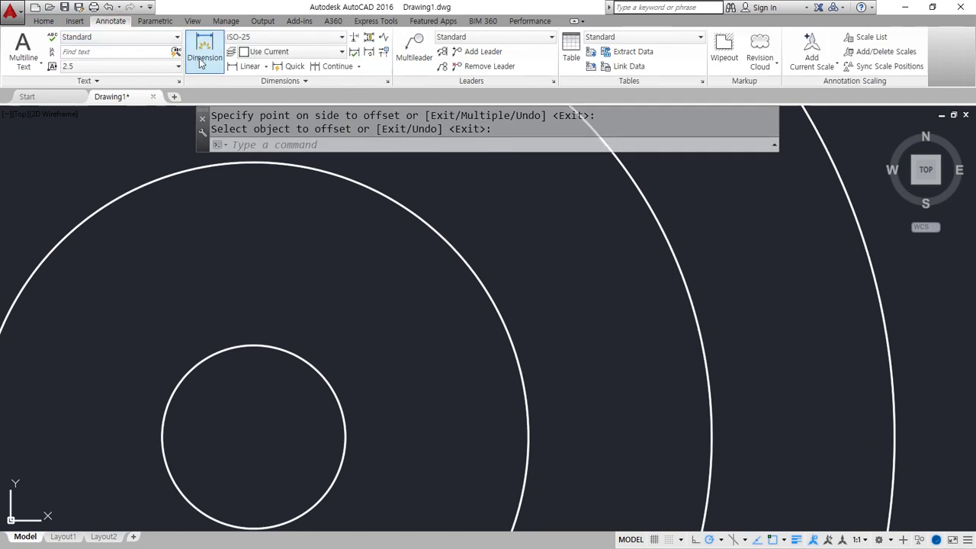
click(265, 66)
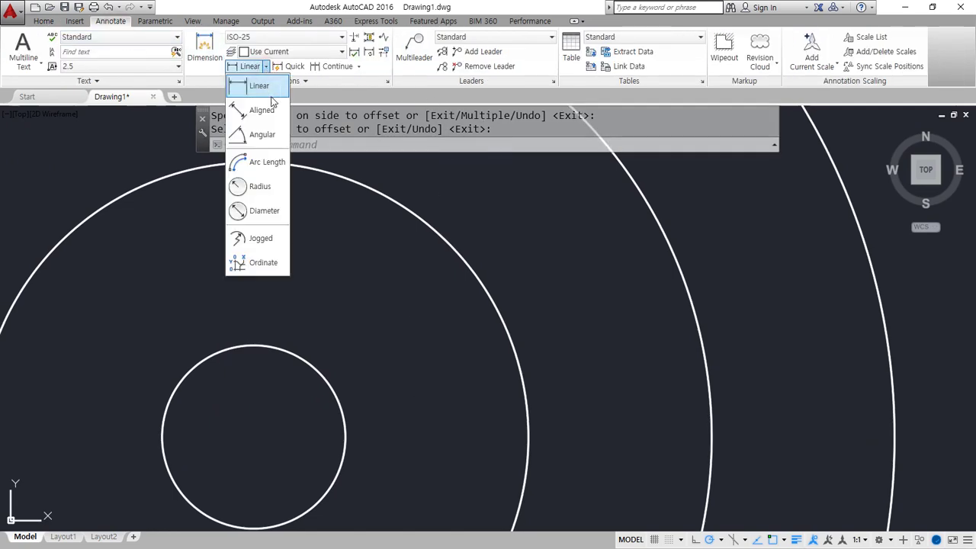
click(260, 186)
click(326, 385)
click(309, 384)
Add radius dimensions to the second, third and fourth circles from the centre, placing each text just inside its circle
key(Return)
click(445, 240)
click(441, 267)
middle_drag(545, 257, 536, 311)
key(Return)
click(598, 200)
click(578, 205)
middle_drag(724, 236, 716, 280)
key(Return)
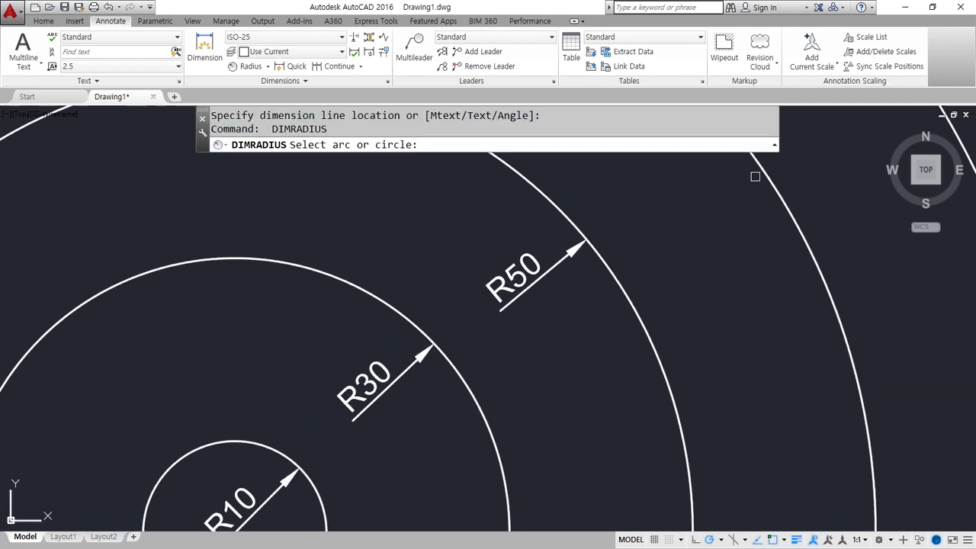
click(755, 181)
click(708, 247)
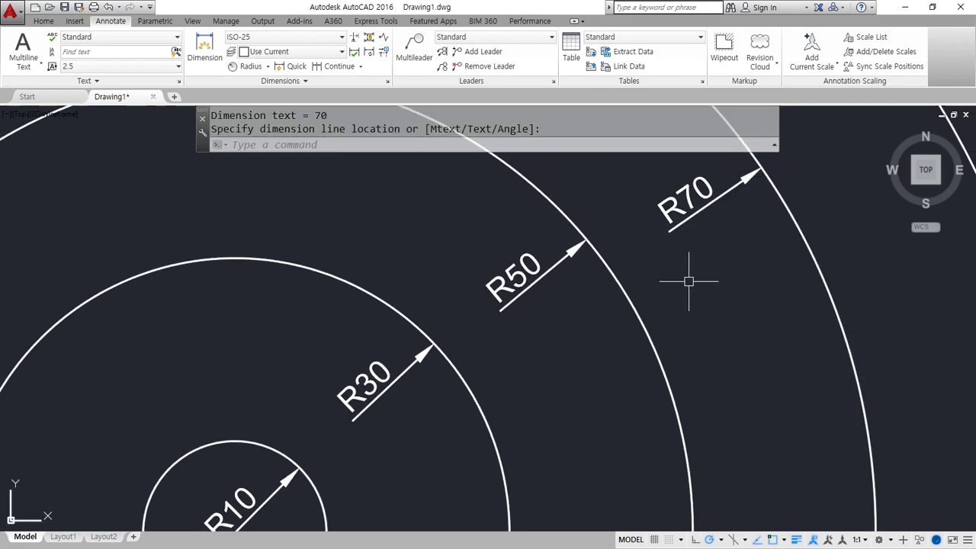
drag(314, 347, 325, 372)
mouse_move(388, 338)
mouse_down()
mouse_move(465, 263)
mouse_move(675, 169)
mouse_move(665, 182)
mouse_up()
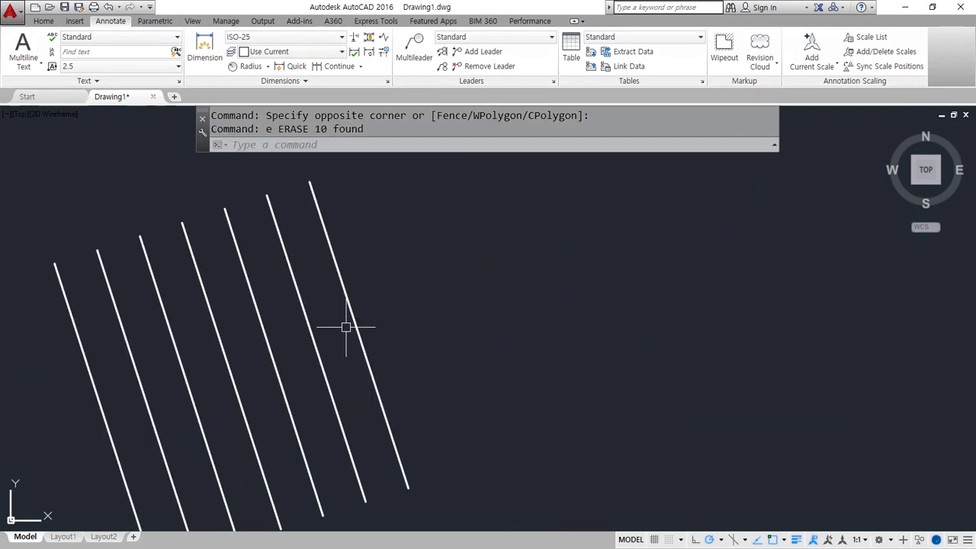
Offset the rightmost slanted line to its right by 20, and offset the resulting line by the same distance
text(o)
key(Return)
mouse_move(276, 158)
mouse_down()
mouse_move(639, 163)
mouse_move(575, 154)
mouse_move(634, 134)
mouse_up()
key(e)
key(e)
mouse_move(563, 200)
mouse_down()
mouse_move(543, 215)
mouse_move(571, 269)
mouse_up()
mouse_move(593, 223)
mouse_down()
mouse_move(641, 240)
mouse_move(642, 223)
mouse_up()
mouse_move(682, 202)
mouse_down()
mouse_move(710, 247)
mouse_move(660, 267)
mouse_up()
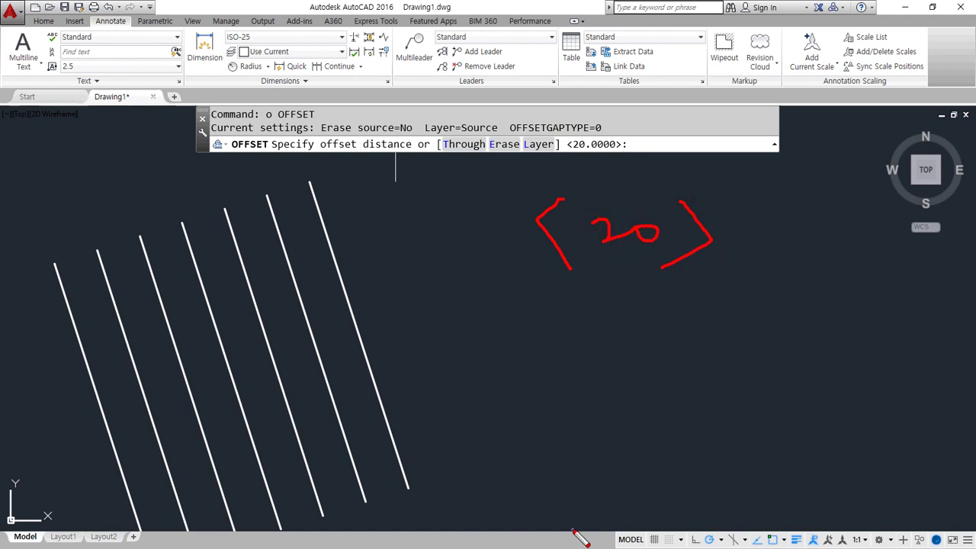
key(Escape)
key(Return)
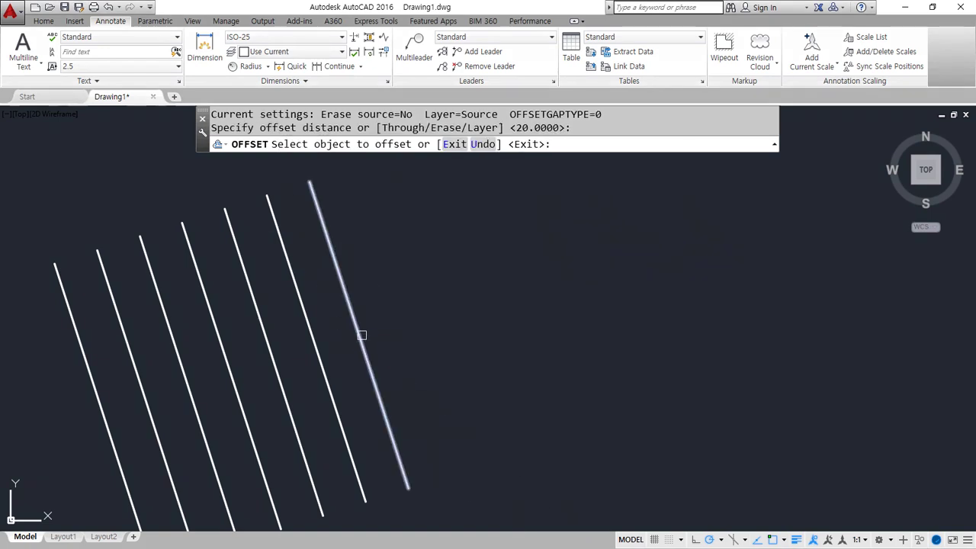
click(362, 336)
click(421, 312)
click(404, 322)
click(462, 306)
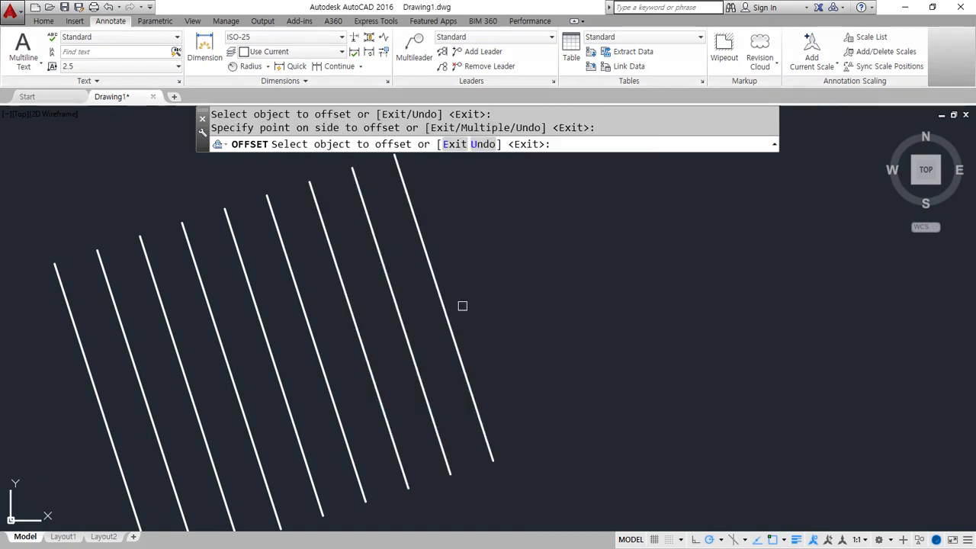
Extend the 20-spaced row of slanted lines with two more successive offsets to the right, and finish Offset
click(457, 328)
click(526, 291)
click(493, 305)
click(559, 291)
middle_drag(574, 287, 552, 304)
key(ctrl+2)
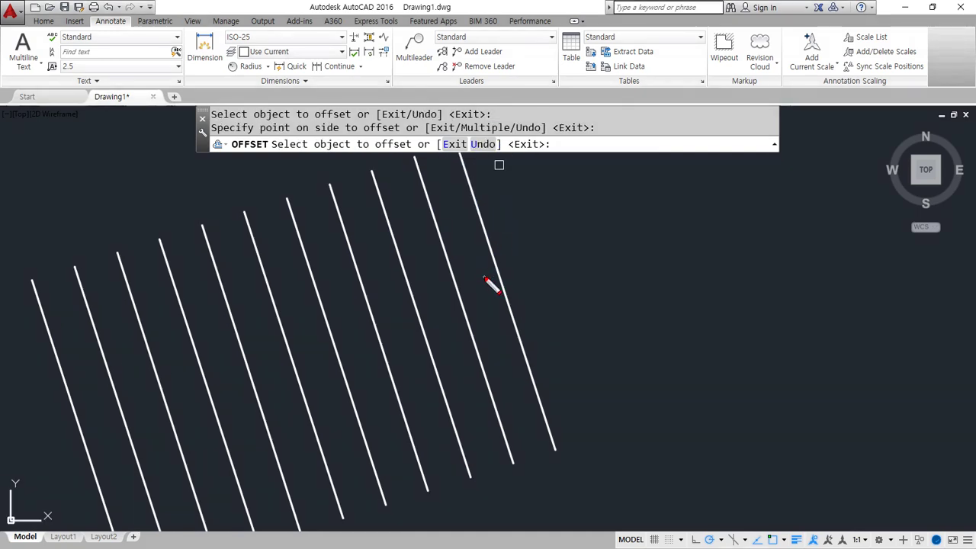
drag(488, 301, 496, 305)
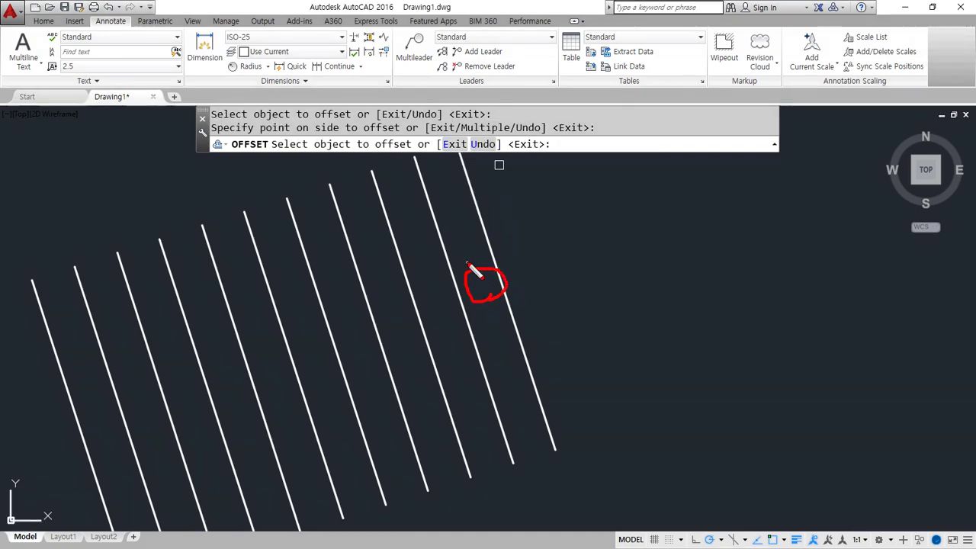
key(Escape)
key(Return)
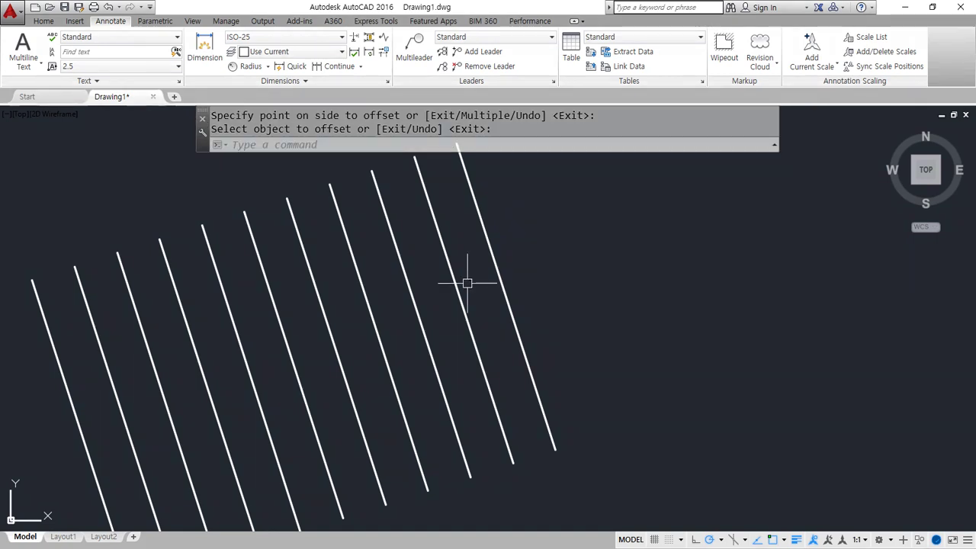
Offset the rightmost slanted line to the right by 10 four times in succession, and finish Offset
key(Return)
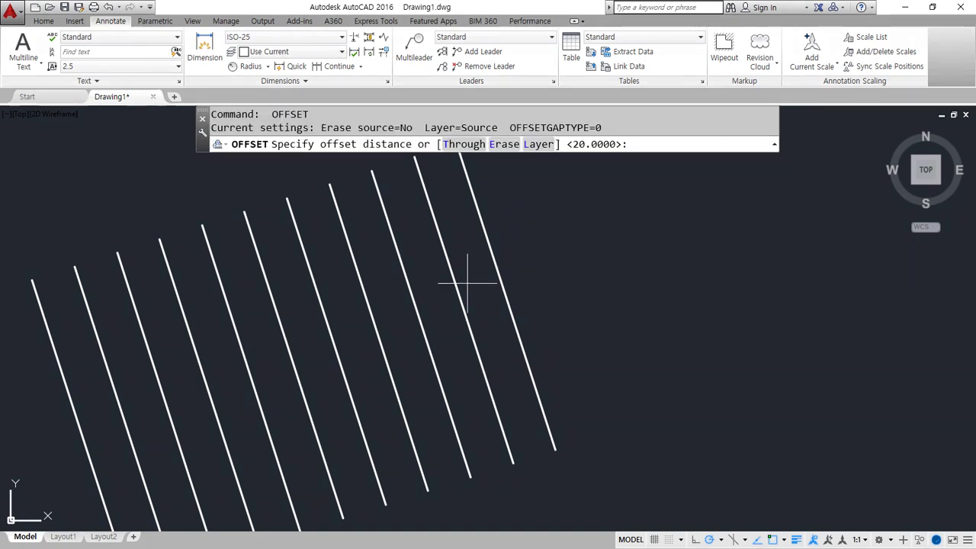
key(Return)
click(507, 298)
click(556, 283)
click(532, 297)
click(573, 286)
click(560, 302)
click(613, 281)
click(580, 303)
click(645, 272)
key(Return)
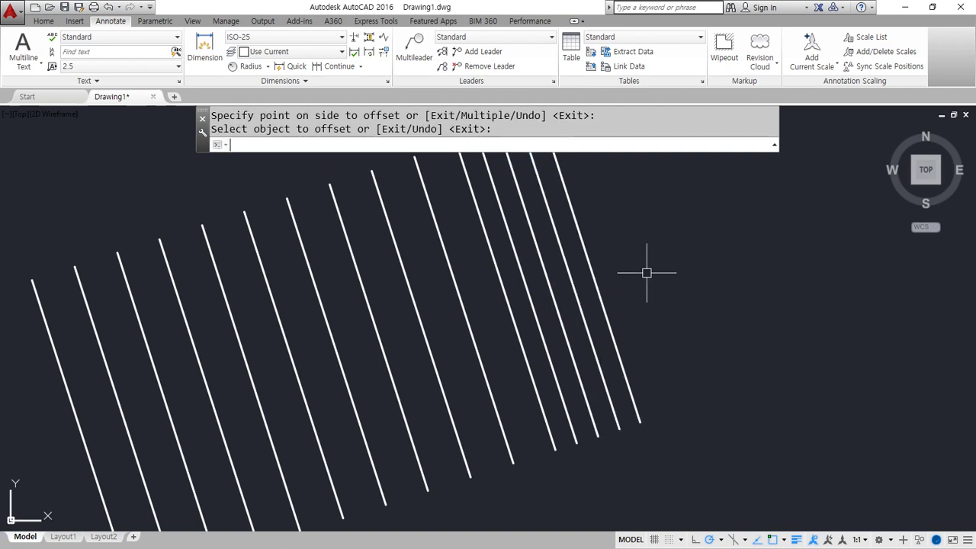
Offset the last of the closely spaced lines to the right by 20 three times in succession, and finish Offset
key(Return)
text(20)
key(Return)
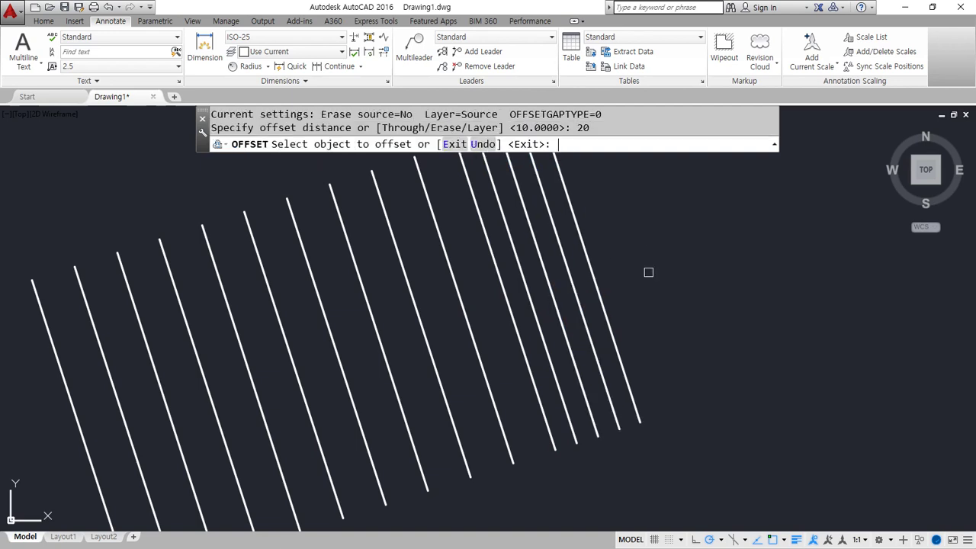
click(608, 312)
click(640, 297)
click(648, 295)
click(689, 285)
click(690, 283)
click(725, 276)
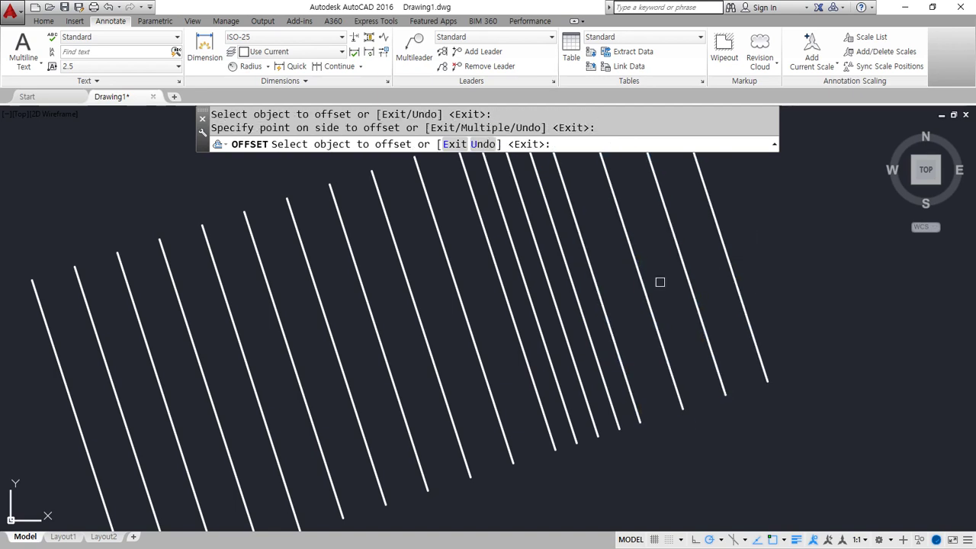
key(Return)
middle_drag(624, 292, 582, 334)
key(ctrl+alt+d)
mouse_move(520, 320)
mouse_down()
mouse_move(477, 243)
mouse_move(492, 331)
mouse_up()
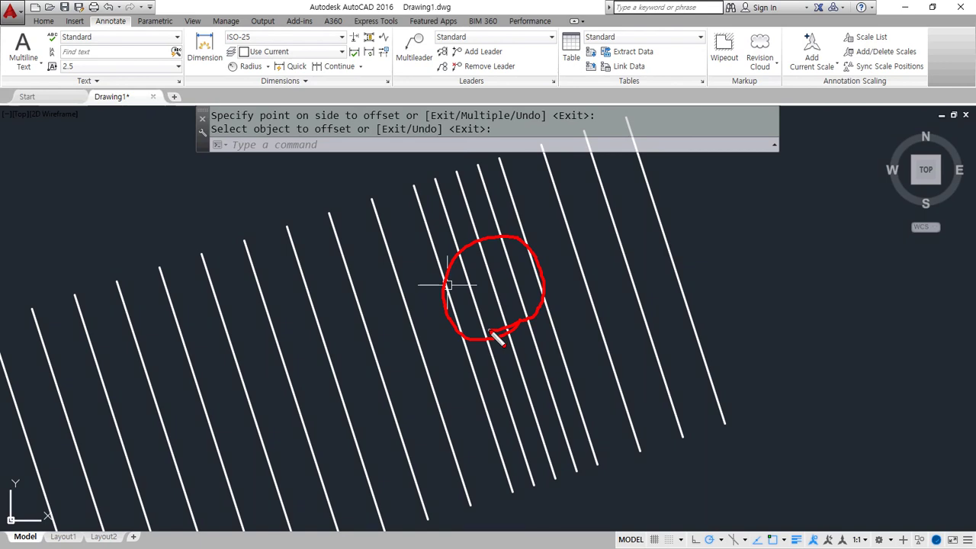
mouse_move(441, 289)
mouse_down()
mouse_move(450, 301)
mouse_move(655, 236)
mouse_move(648, 254)
mouse_up()
key(Escape)
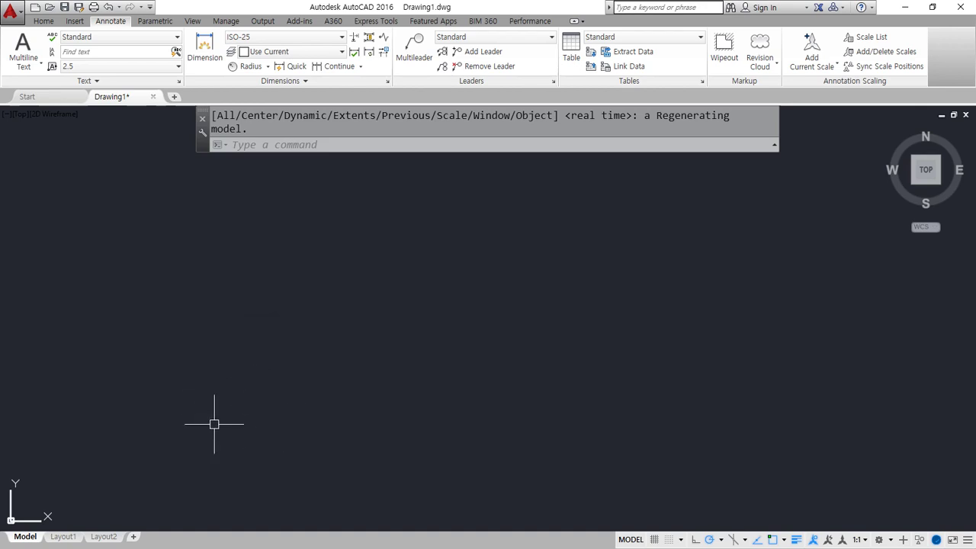
Draw a long horizontal line across the middle of the empty drawing area
text(l)
key(Return)
click(185, 316)
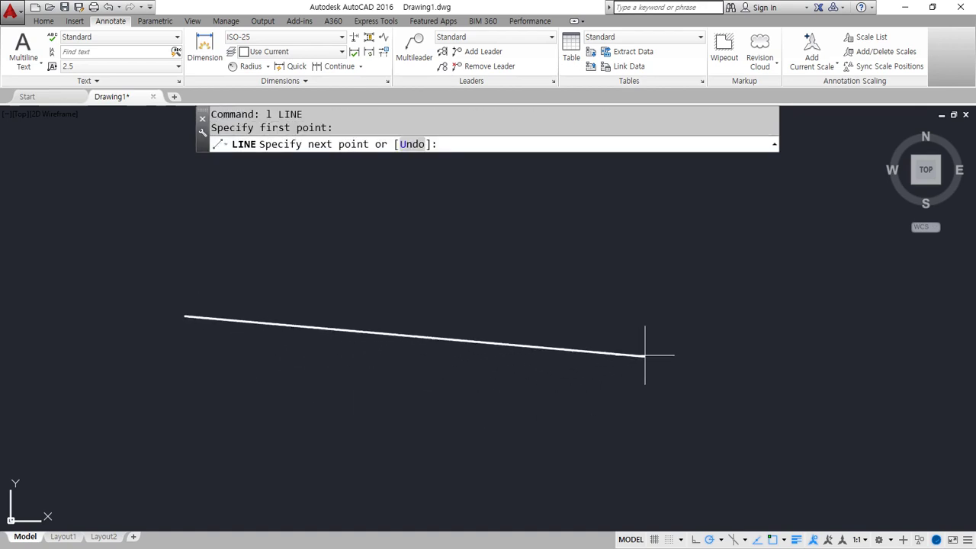
click(653, 318)
key(Return)
Draw two separate vertical lines of similar length, each crossing the horizontal line near one of its ends
key(Return)
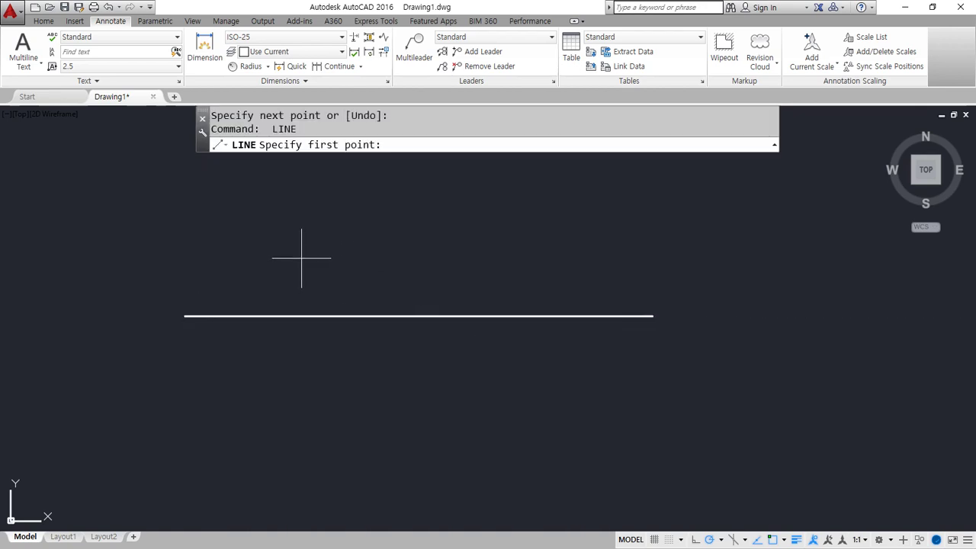
click(301, 258)
click(301, 397)
key(Return)
key(Return)
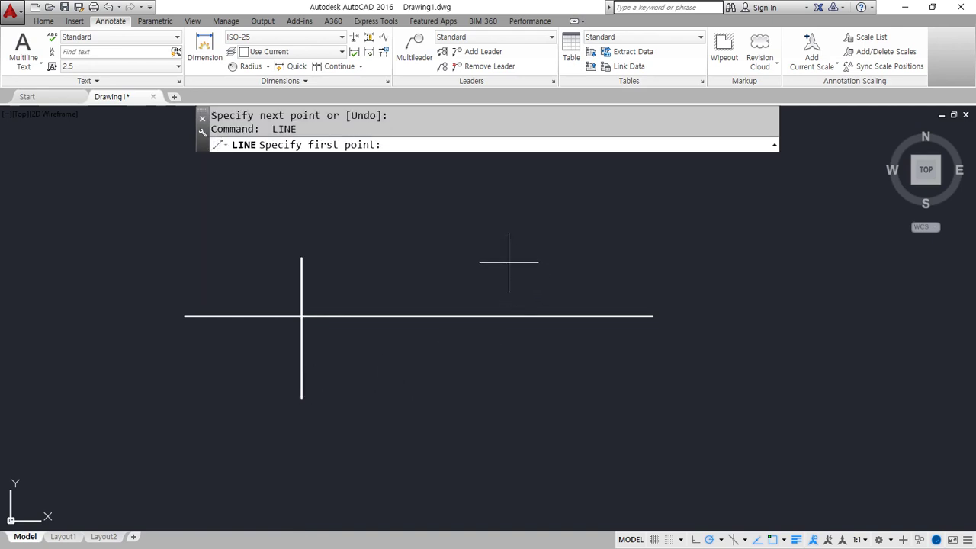
click(509, 260)
click(509, 395)
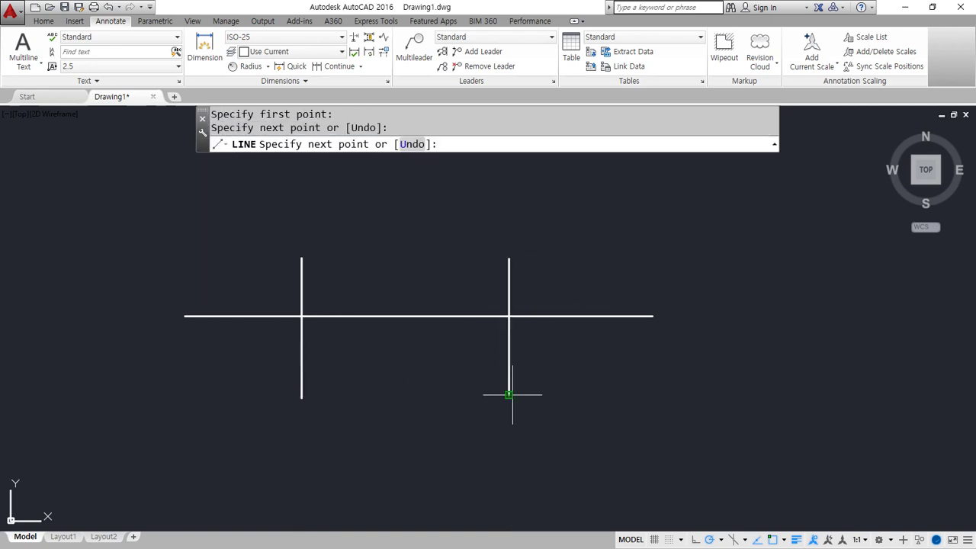
key(Return)
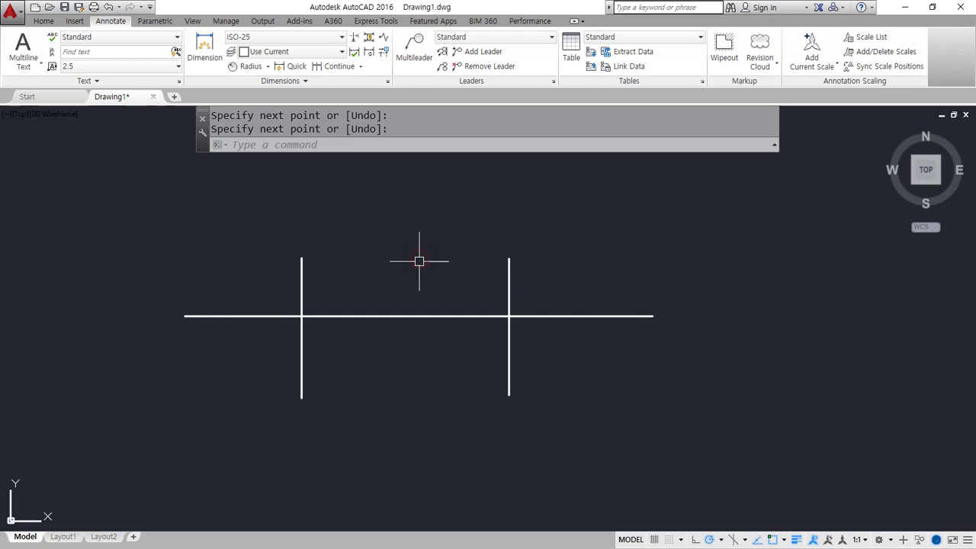
Trim the horizontal line's middle segment using both vertical lines as cutting edges, and leave the Trim command
click(44, 20)
text(tr)
key(Return)
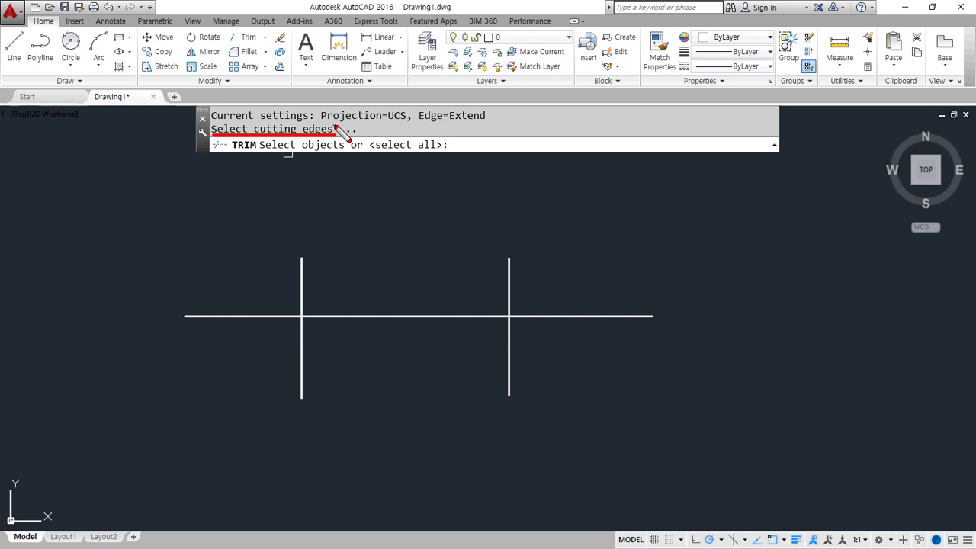
drag(303, 257, 303, 393)
drag(506, 258, 510, 403)
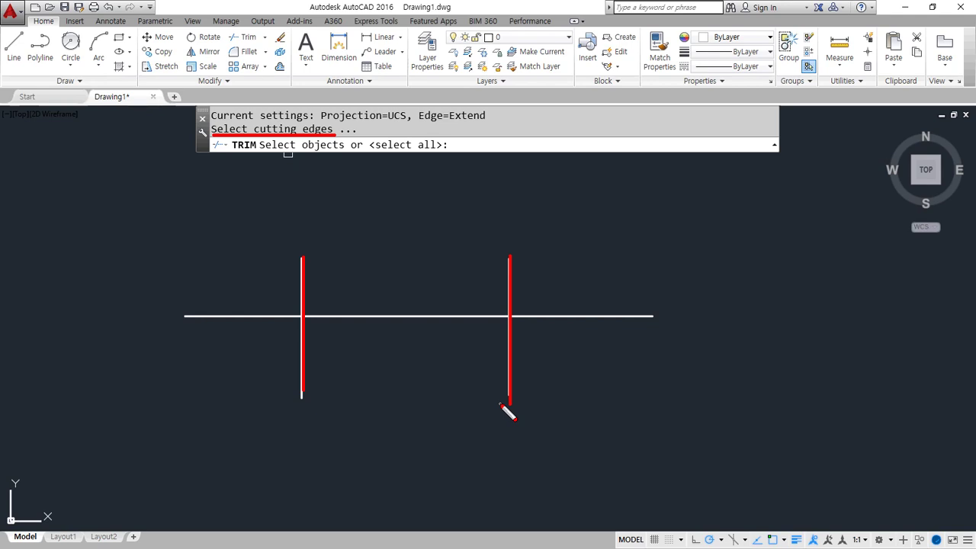
drag(206, 314, 664, 302)
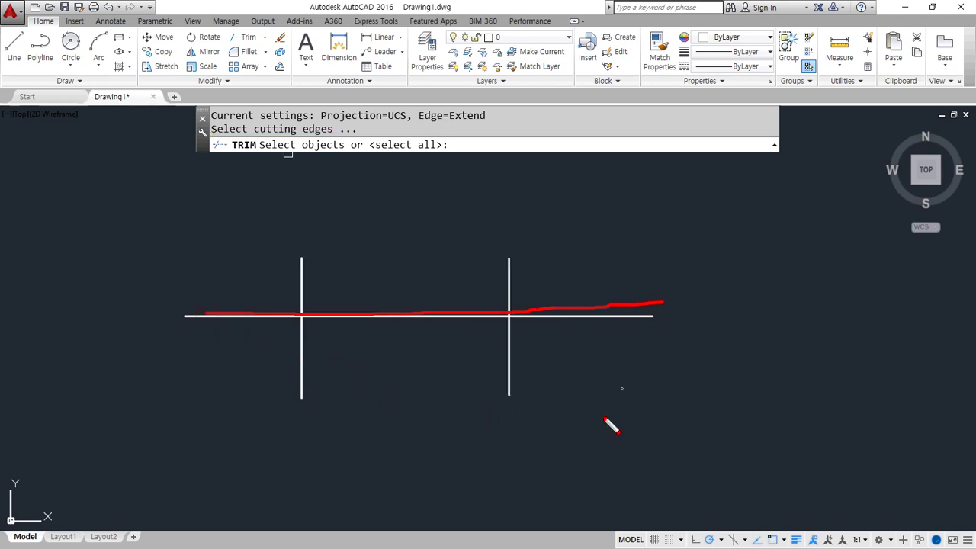
drag(297, 262, 301, 357)
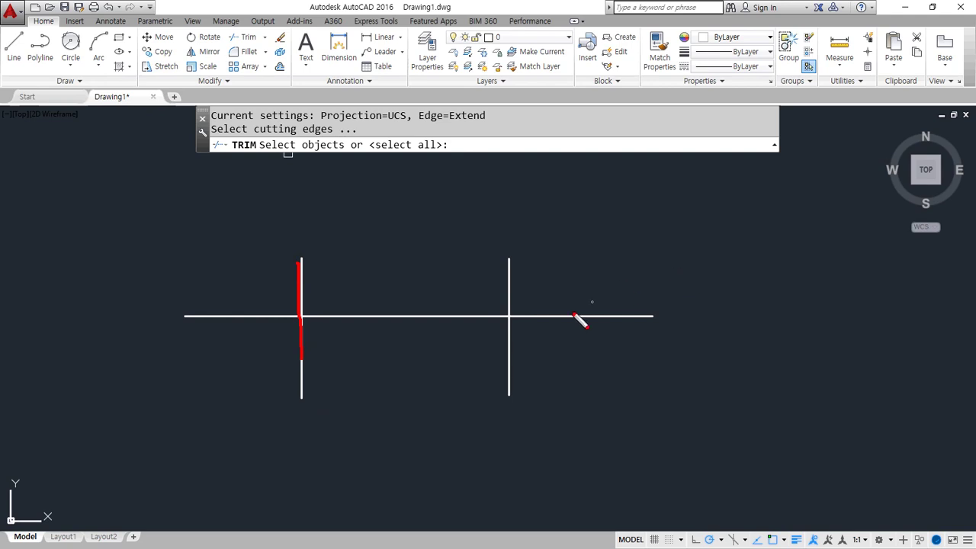
drag(509, 295, 510, 352)
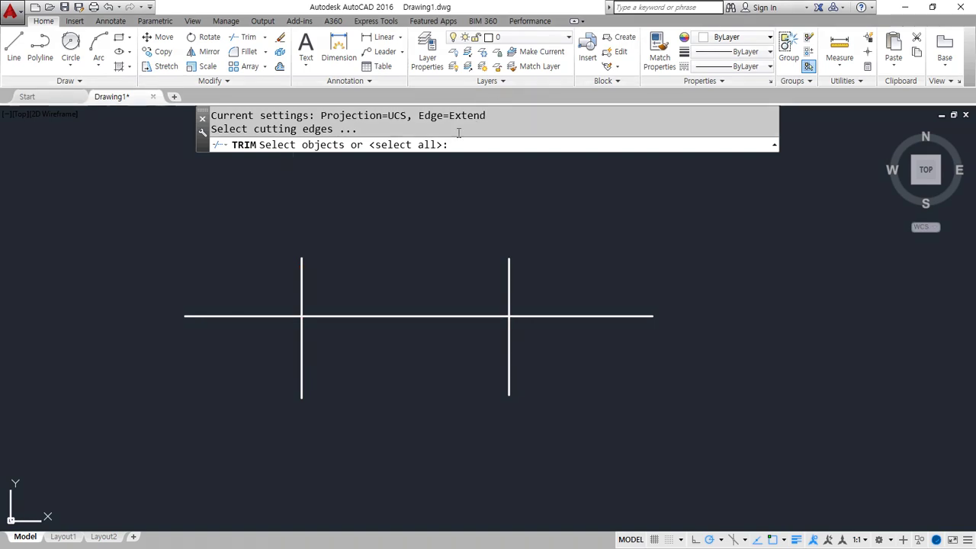
click(302, 271)
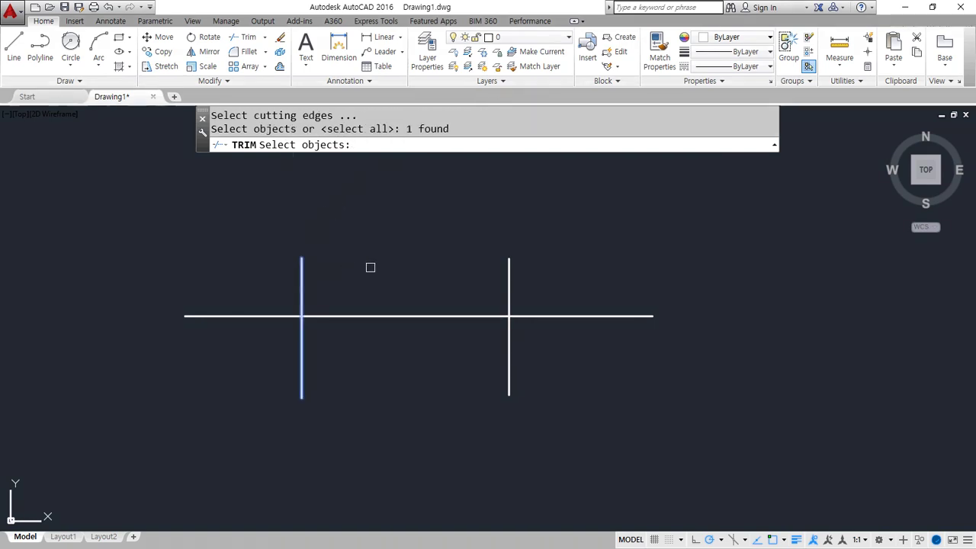
click(508, 274)
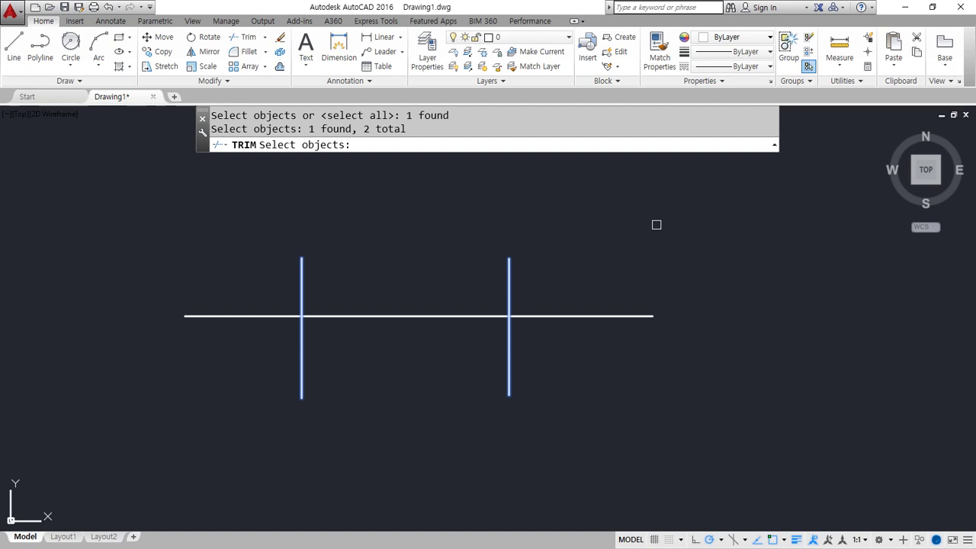
key(Return)
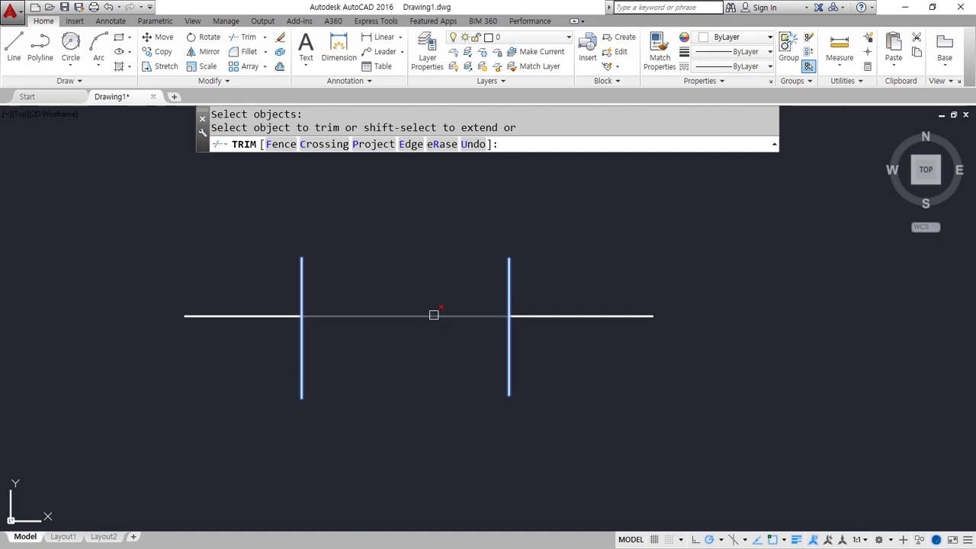
click(434, 315)
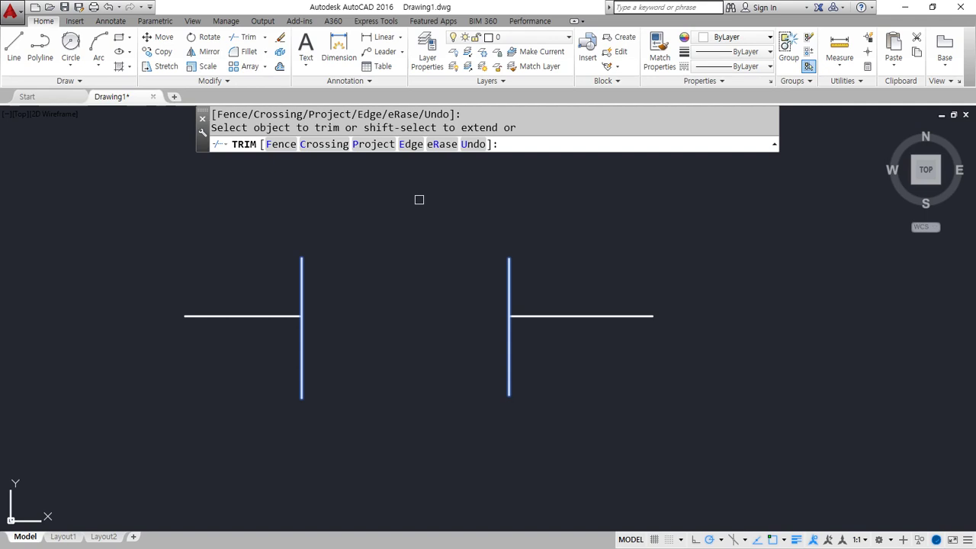
key(Escape)
Undo the trim of the horizontal line's middle segment
key(ctrl+2)
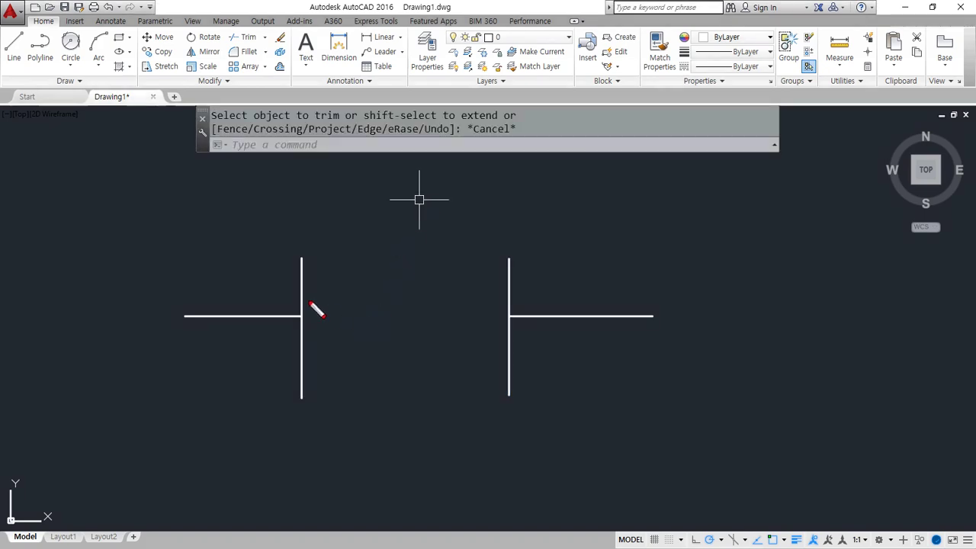
drag(308, 313, 490, 313)
mouse_move(339, 214)
mouse_down()
mouse_move(308, 269)
mouse_move(303, 241)
mouse_move(326, 273)
mouse_up()
mouse_move(450, 211)
mouse_down()
mouse_move(503, 242)
mouse_move(506, 229)
mouse_move(493, 246)
mouse_up()
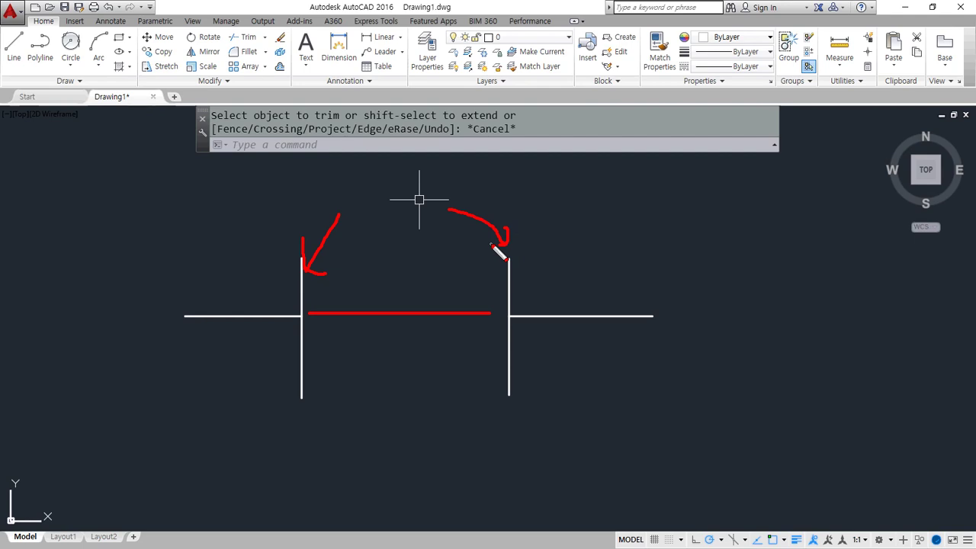
key(e)
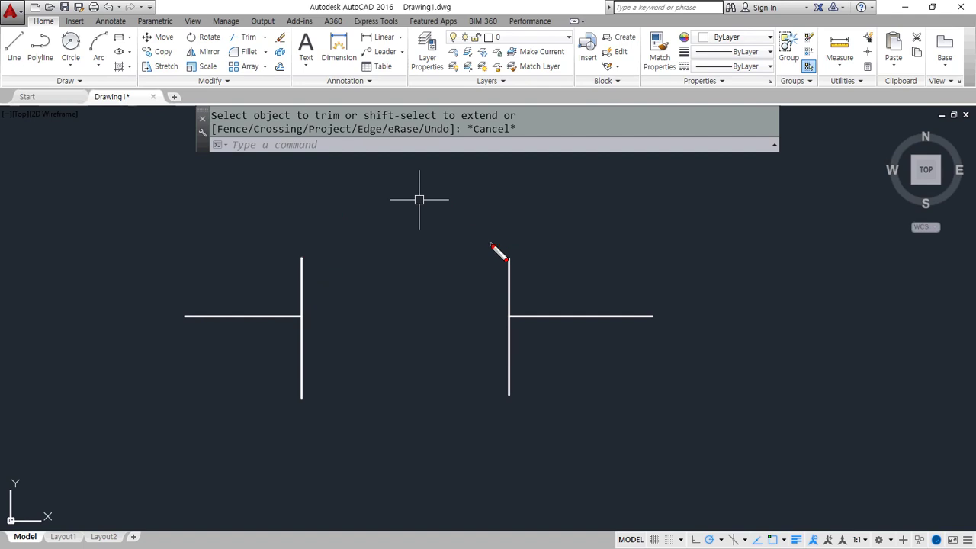
key(Escape)
key(ctrl+z)
Trim both outer ends of the horizontal line using the two vertical lines as cutting edges, and leave the Trim command
text(tr)
key(Return)
click(302, 274)
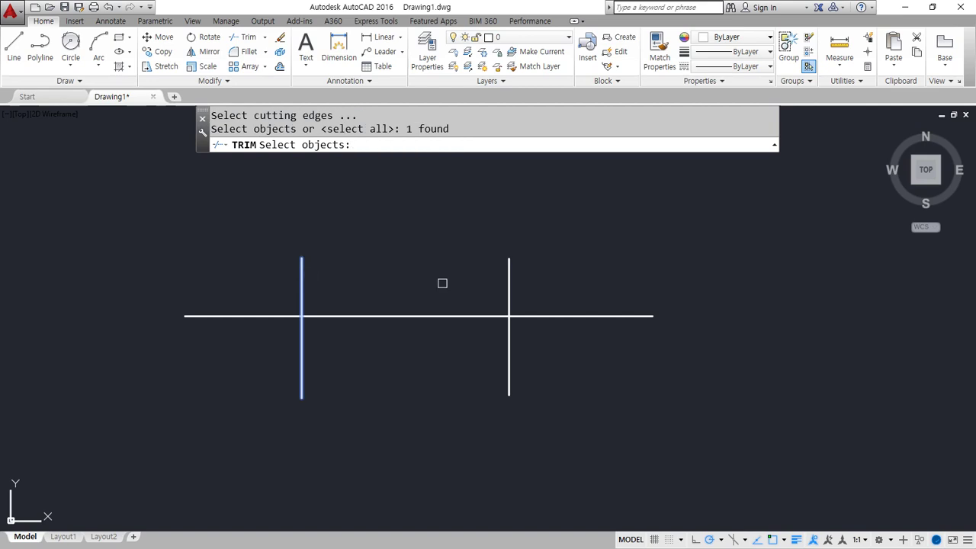
click(508, 271)
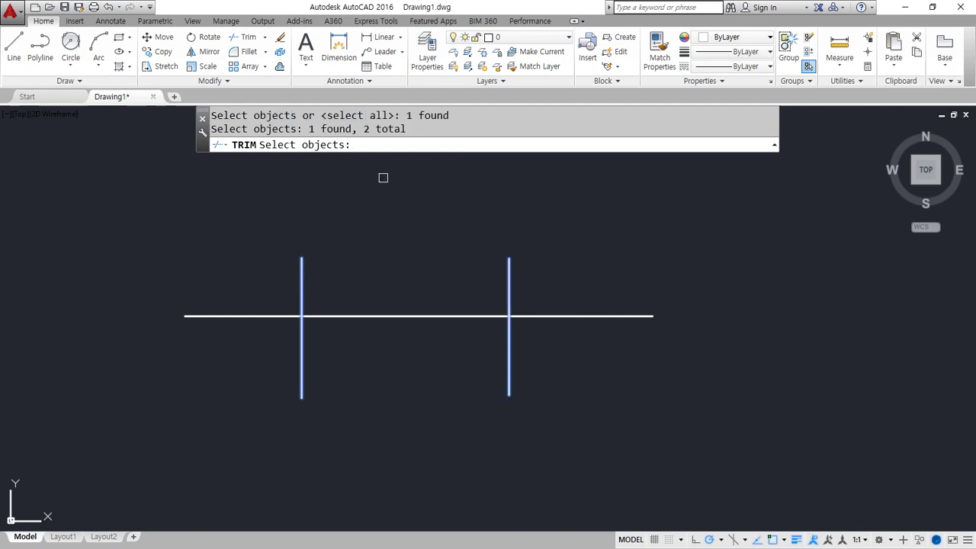
key(Return)
click(612, 314)
click(257, 314)
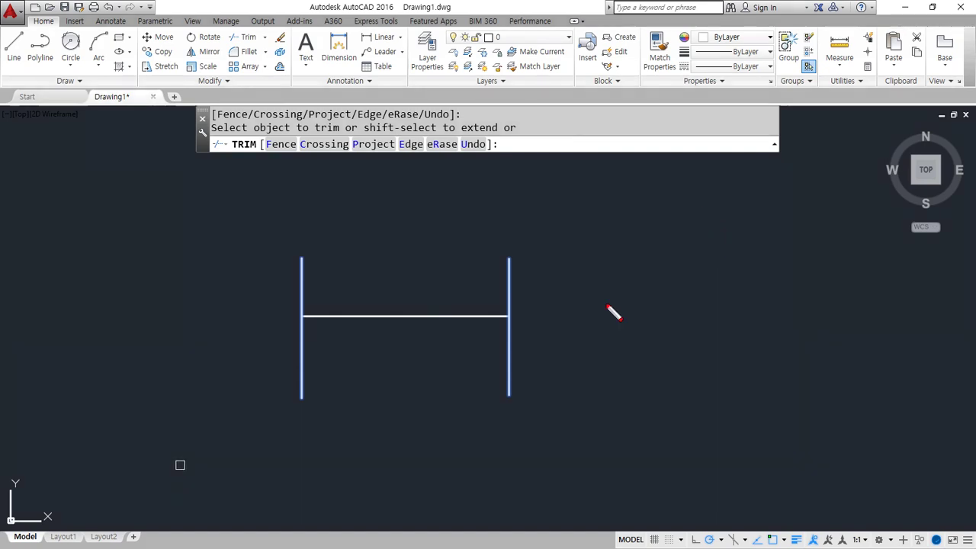
mouse_move(509, 318)
mouse_down()
mouse_move(652, 322)
mouse_move(635, 314)
mouse_move(636, 269)
mouse_move(636, 372)
mouse_up()
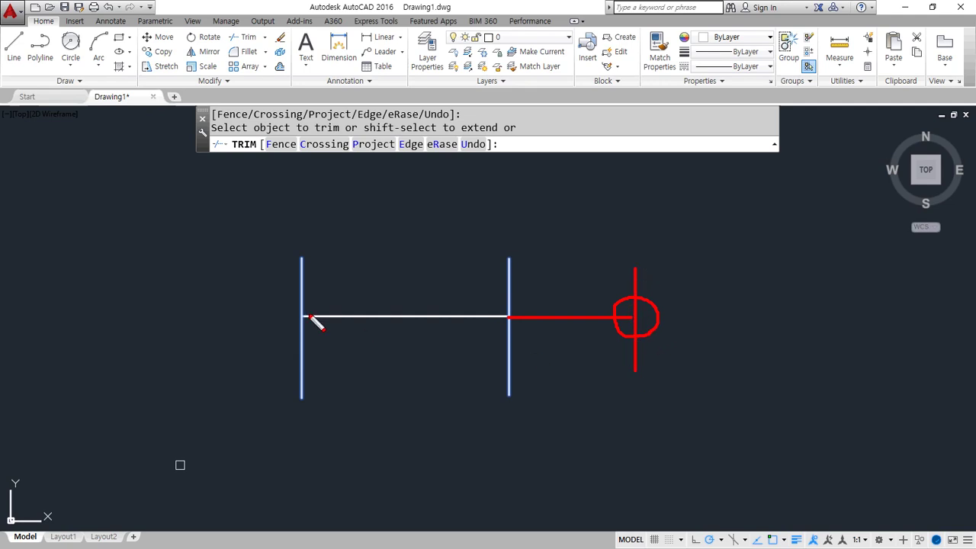
mouse_move(302, 316)
mouse_down()
mouse_move(208, 316)
mouse_move(210, 364)
mouse_up()
drag(235, 327, 211, 342)
key(Escape)
click(396, 315)
key(Escape)
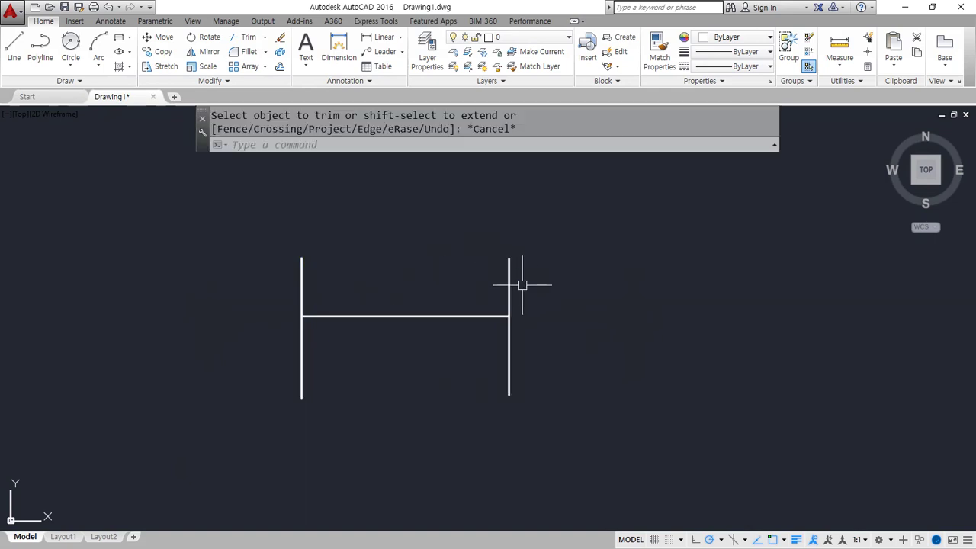
Undo the trim of the horizontal line's outer ends and draw four more separate vertical lines of varying length crossing the horizontal line
key(ctrl+z)
text(l)
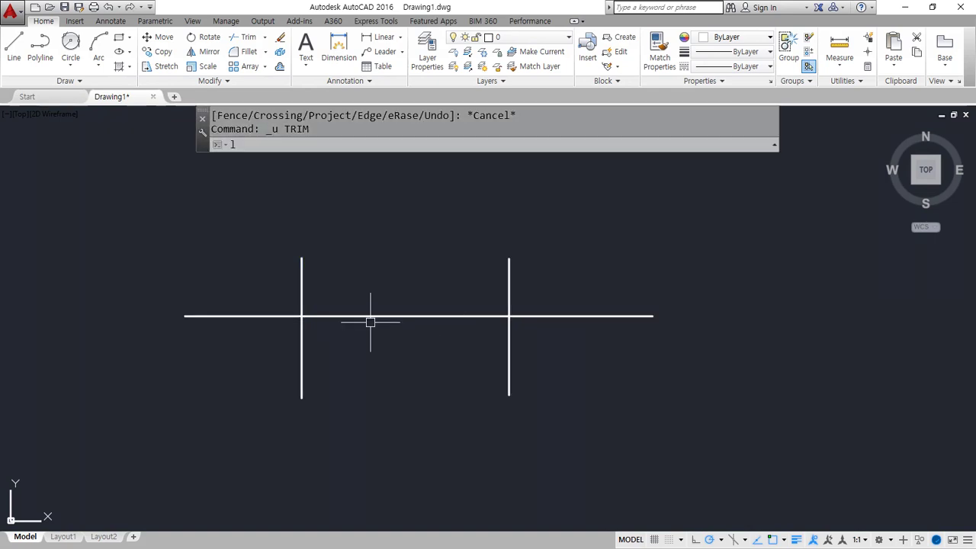
key(Return)
click(243, 261)
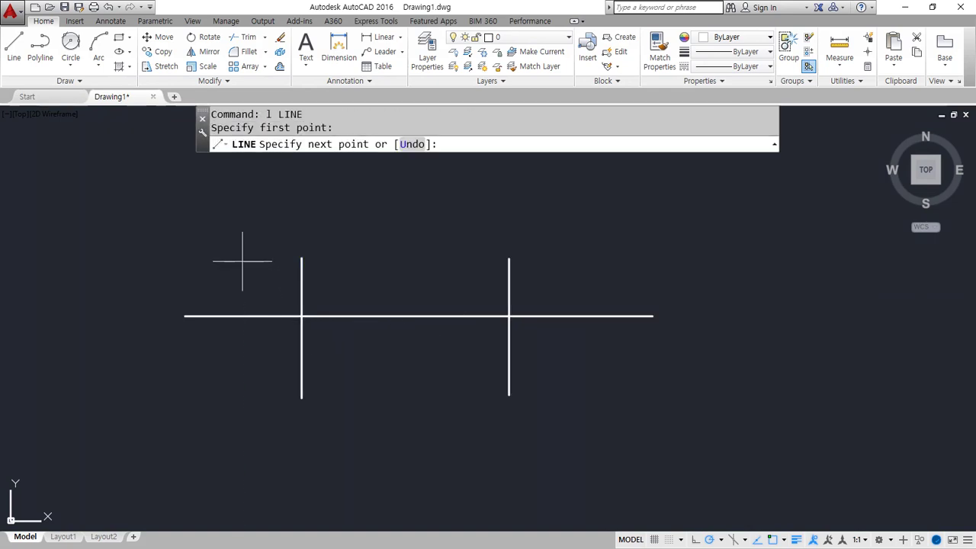
click(242, 367)
key(Return)
key(Return)
click(373, 269)
click(373, 363)
key(Return)
key(Return)
click(438, 281)
click(438, 351)
key(Return)
key(Return)
click(582, 272)
click(582, 380)
key(Return)
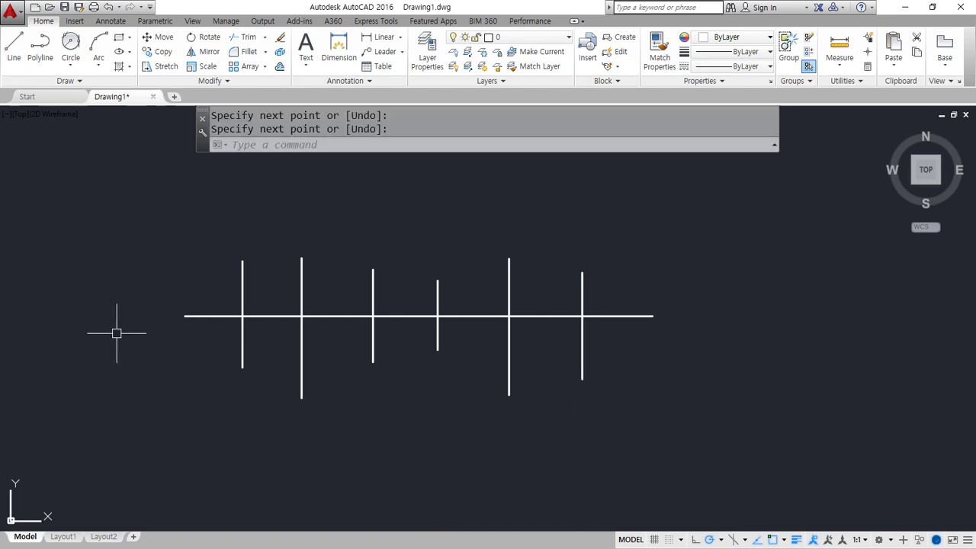
Using a crossing selection of all six vertical lines as cutting edges, trim the horizontal line's outer ends and alternate gaps, and undo the trim
text(ts or)
key(Return)
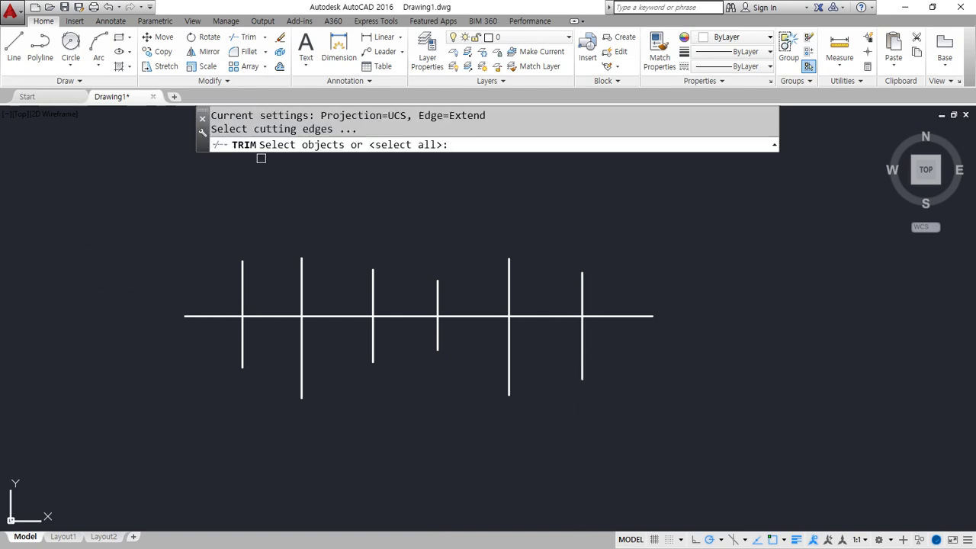
click(243, 279)
drag(245, 263, 246, 336)
drag(302, 261, 302, 326)
drag(370, 278, 371, 339)
drag(431, 286, 433, 328)
drag(505, 299, 504, 344)
drag(585, 297, 587, 313)
key(Escape)
click(621, 217)
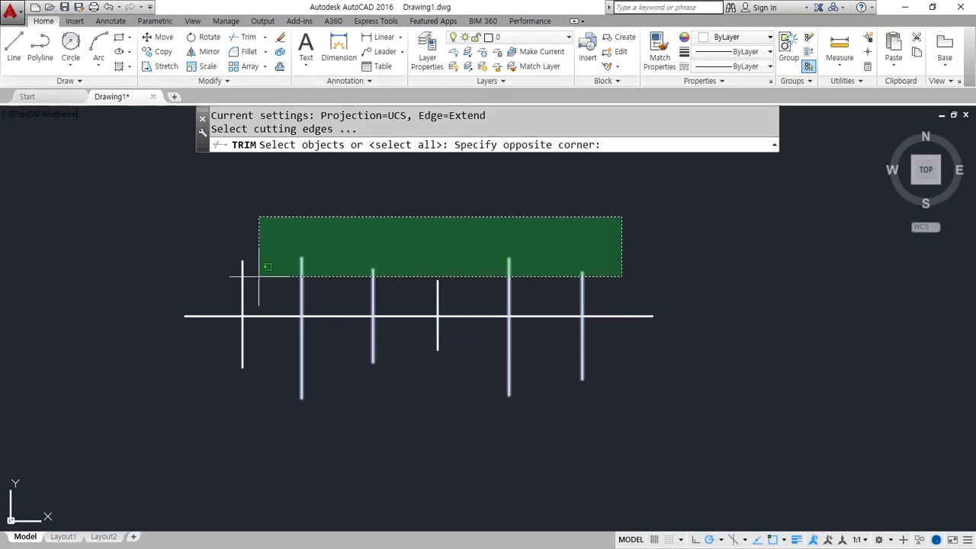
click(202, 293)
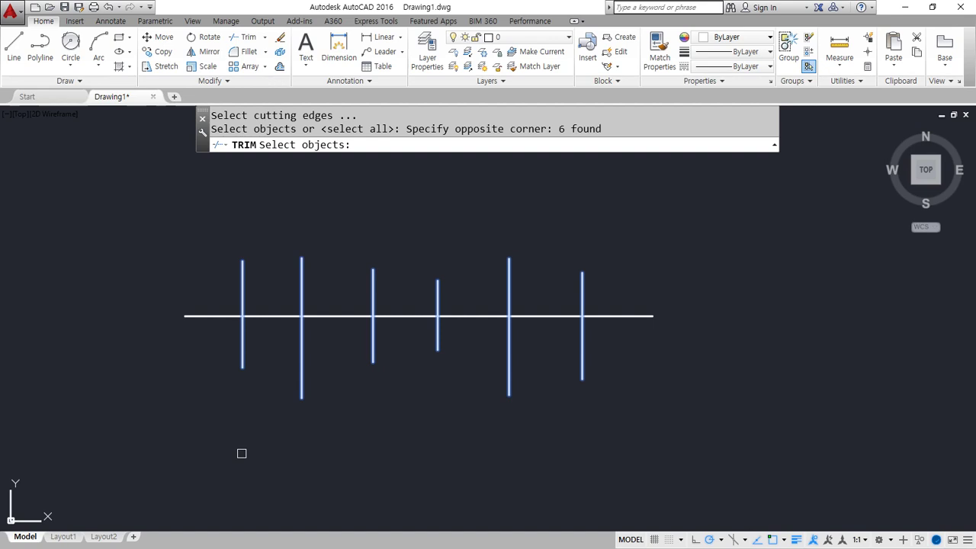
key(Return)
click(212, 315)
click(301, 315)
click(324, 316)
click(473, 315)
click(584, 316)
click(599, 317)
key(Return)
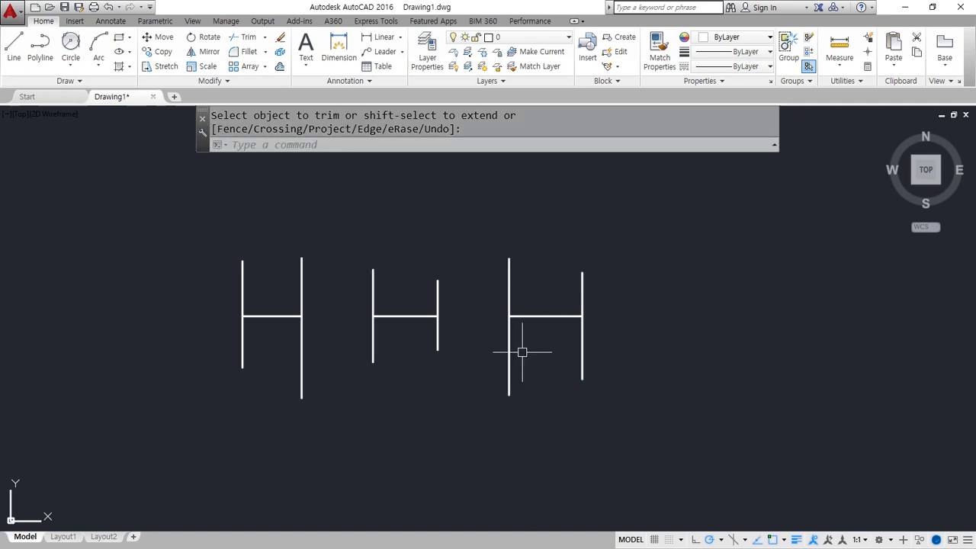
key(ctrl+z)
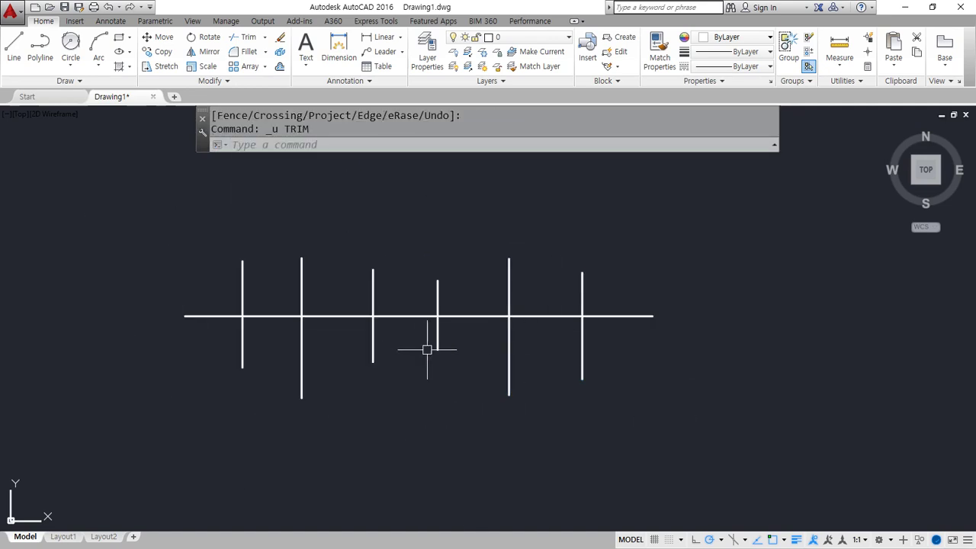
Run Trim with all objects as cutting edges and remove the horizontal line's outer ends and its second and fourth inner segments
text(tr)
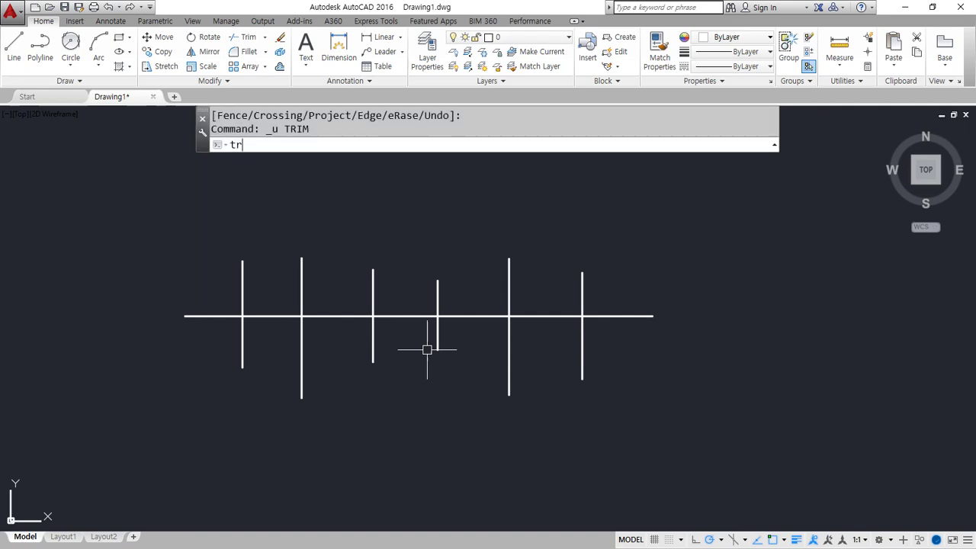
key(Return)
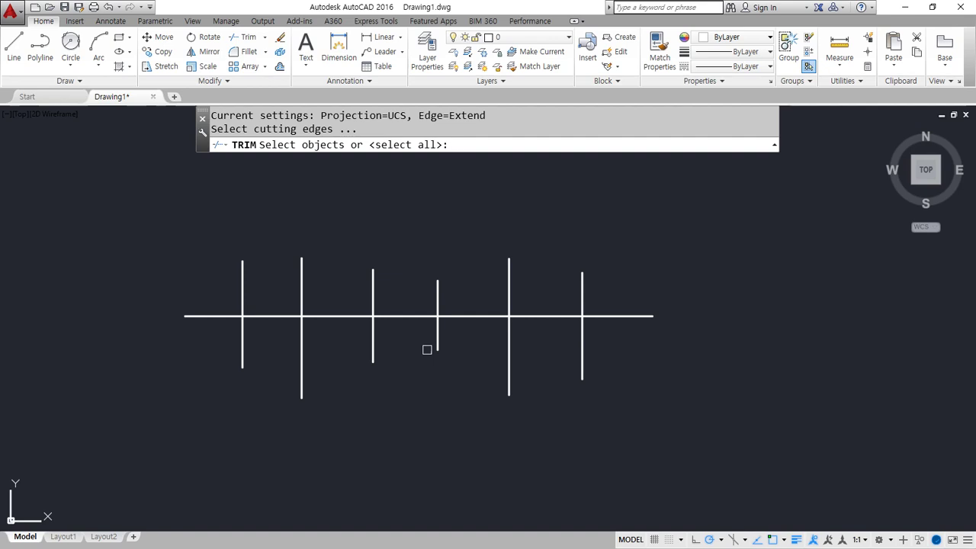
key(Return)
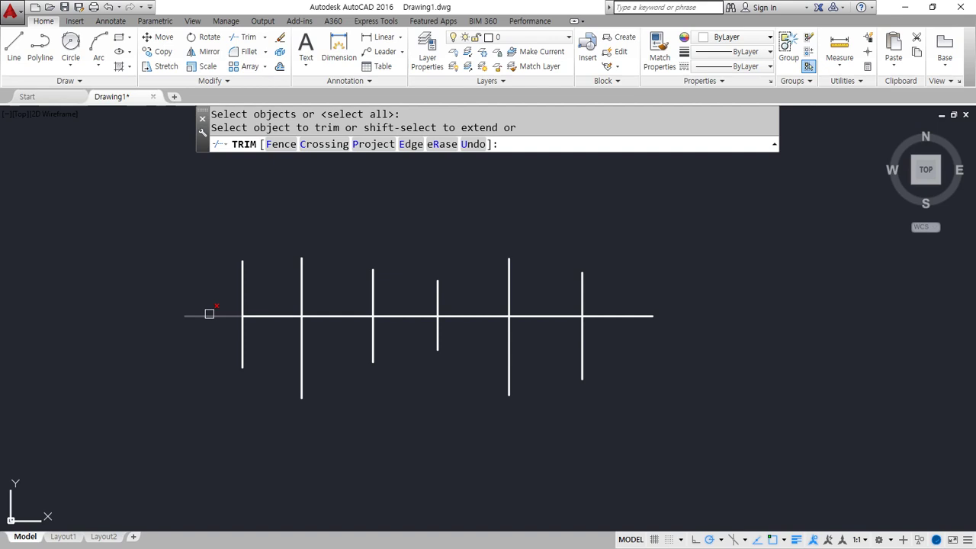
click(208, 314)
click(319, 315)
click(486, 315)
click(609, 315)
Trim the lower halves of the two outer pairs of vertical lines and the upper halves of the middle pair, and undo the whole Trim command
click(585, 345)
click(513, 371)
click(437, 300)
click(371, 298)
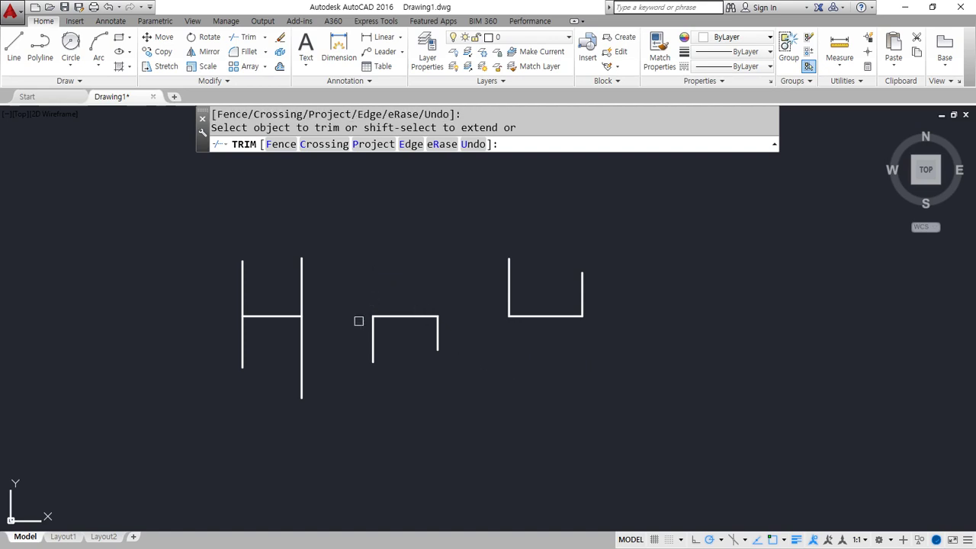
click(304, 365)
click(244, 357)
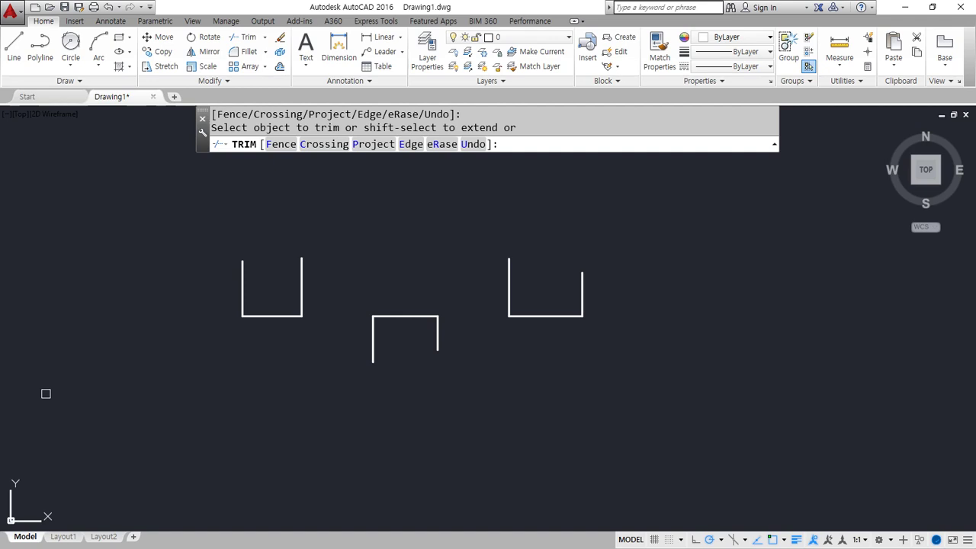
key(Return)
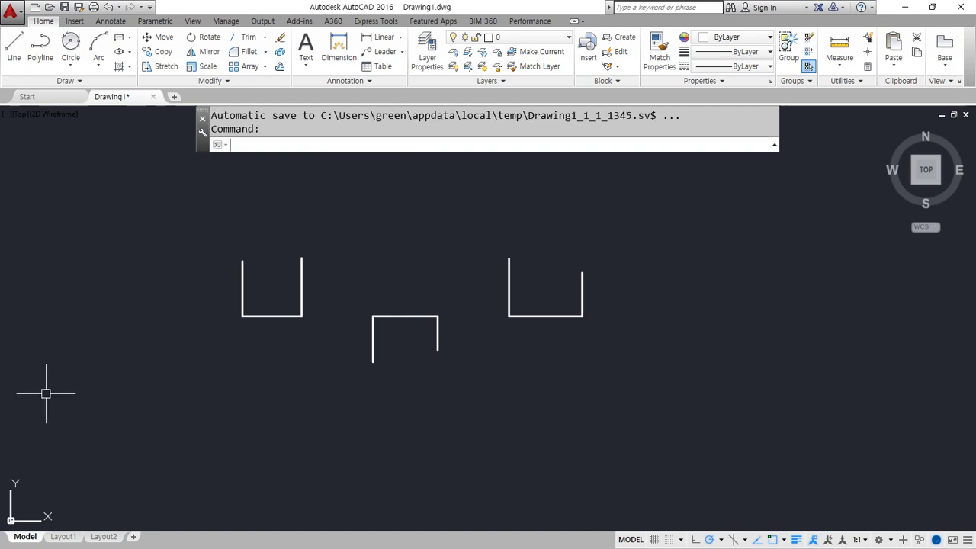
key(ctrl+z)
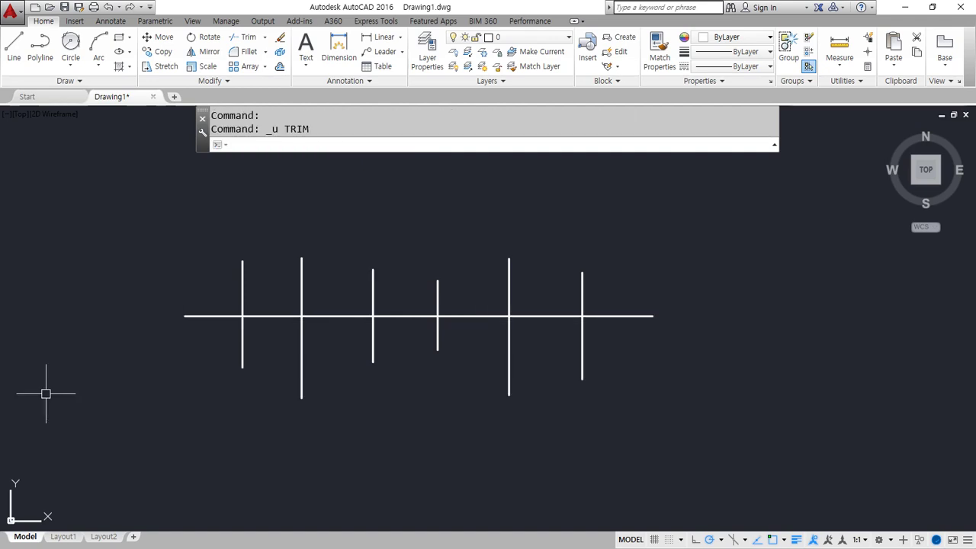
Trim all six vertical lines below the horizontal line with one crossing window, using all objects as cutting edges, and undo the trim
text(r)
key(Return)
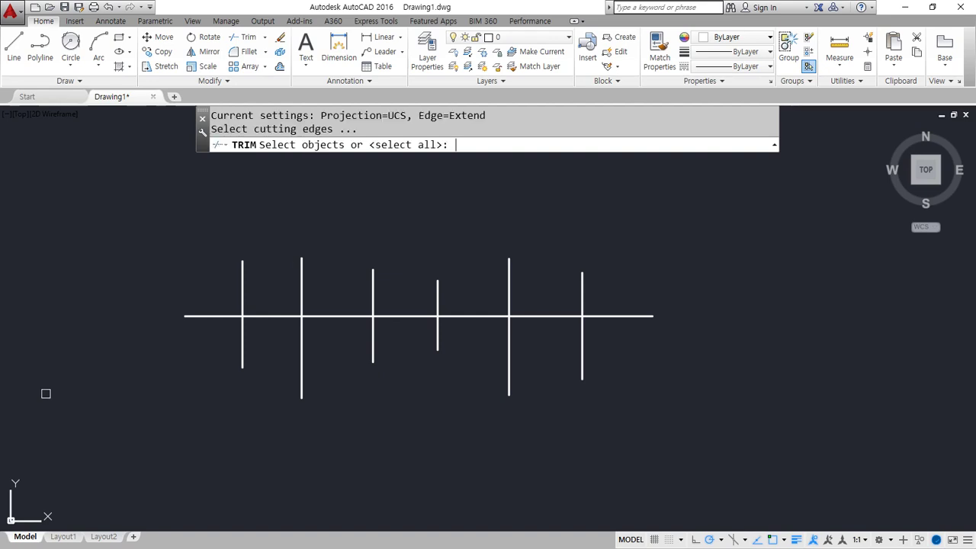
key(Return)
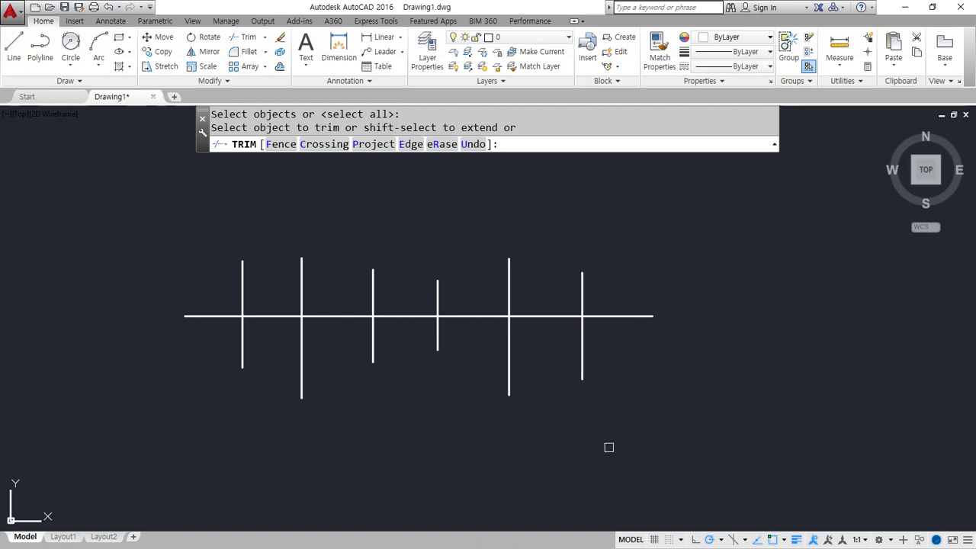
click(645, 426)
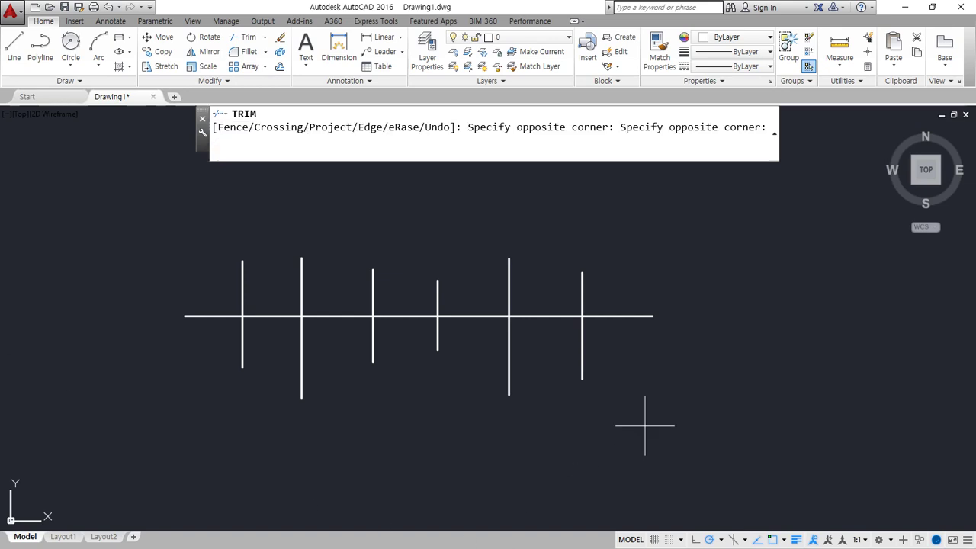
click(206, 347)
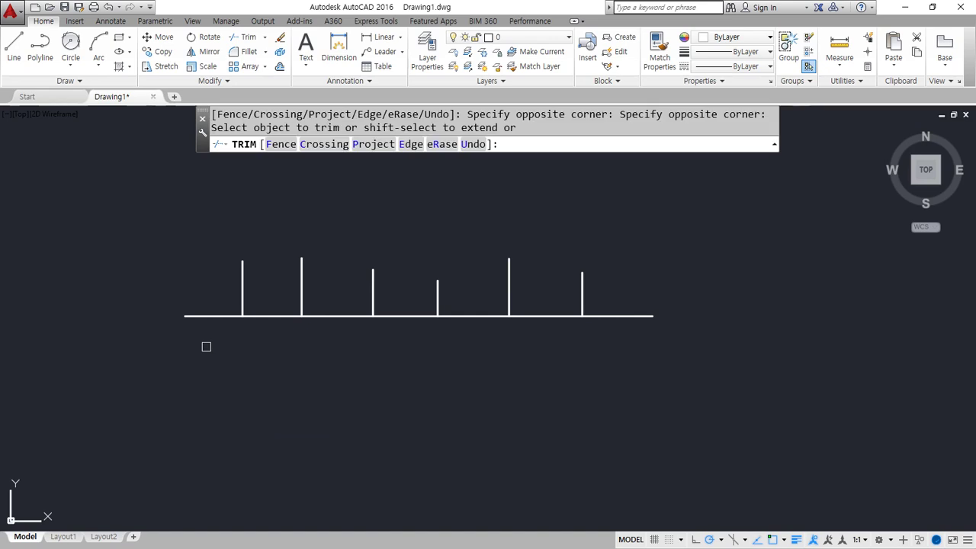
key(Return)
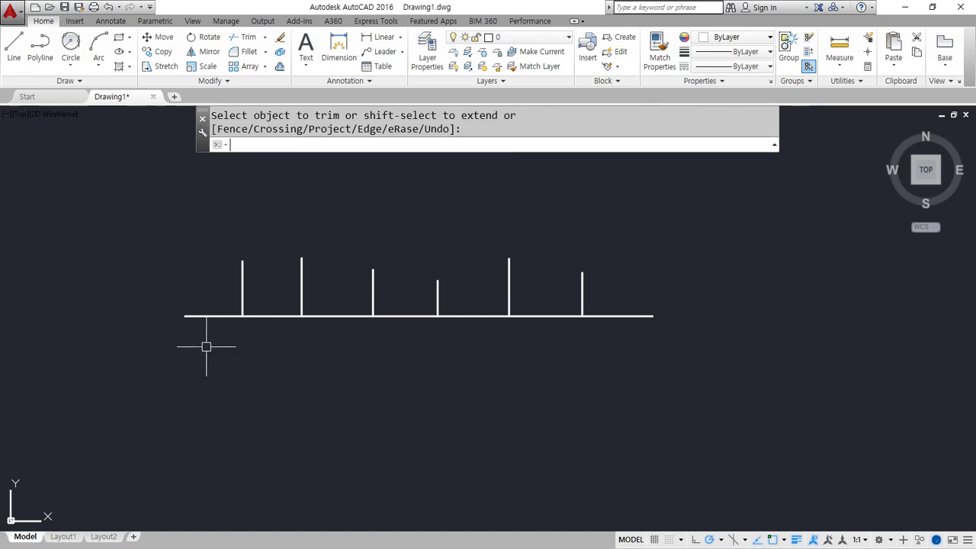
key(ctrl+z)
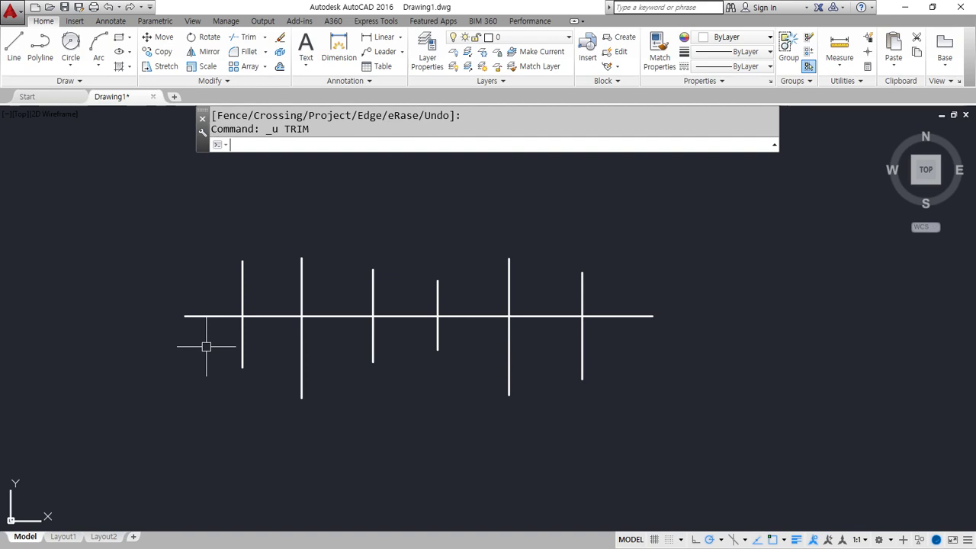
Use Trim's Fence option with a zigzag fence to cut the horizontal line's outer ends, alternate gaps and matching vertical halves, and undo it
text(tr)
key(Return)
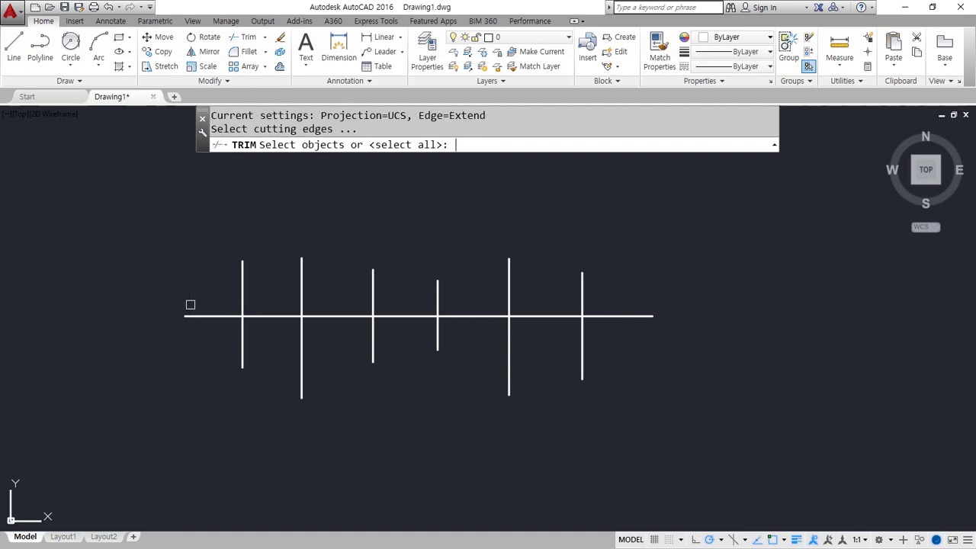
key(Return)
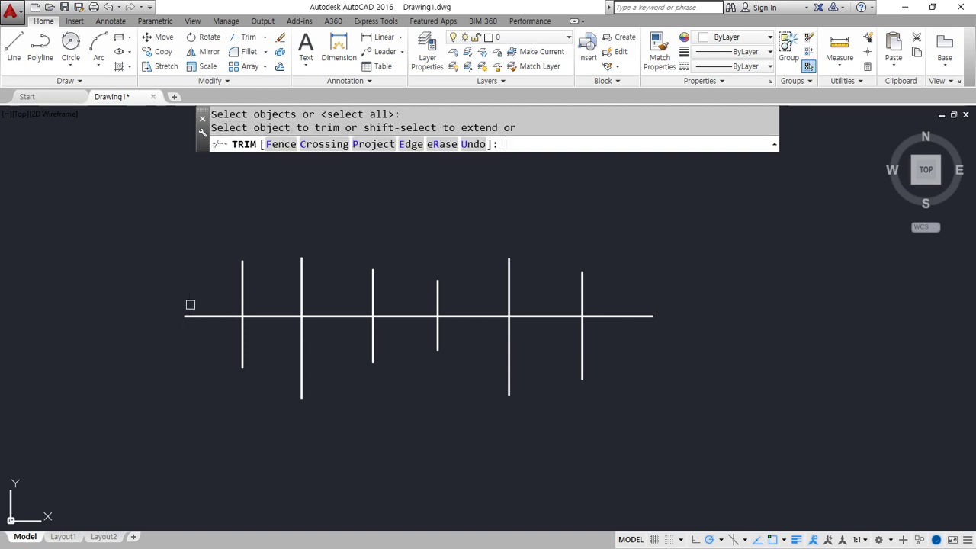
click(284, 145)
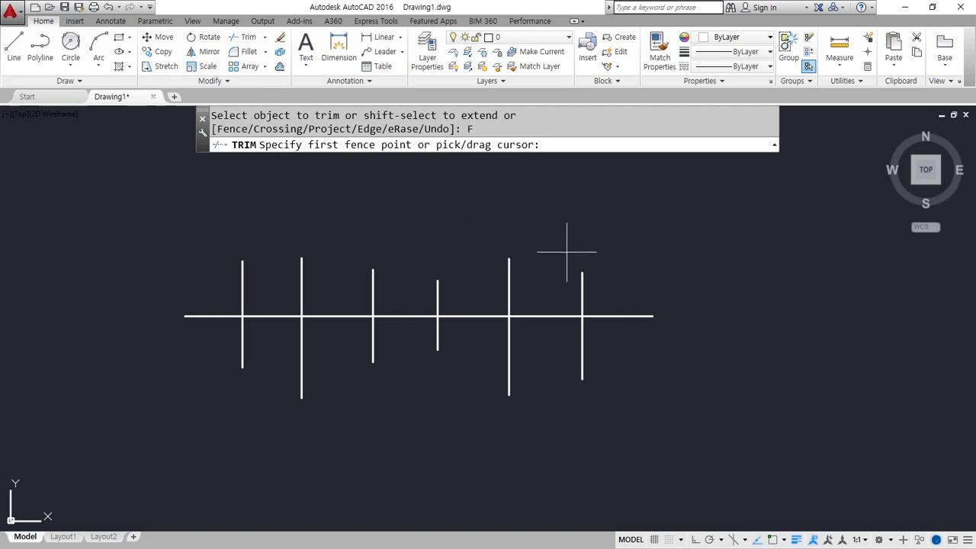
click(607, 269)
click(601, 349)
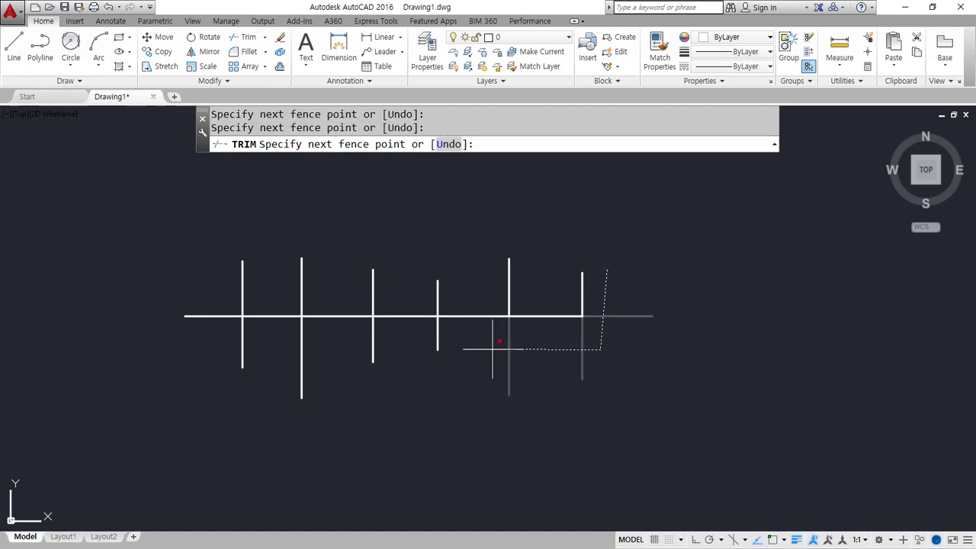
click(469, 351)
click(459, 287)
click(355, 293)
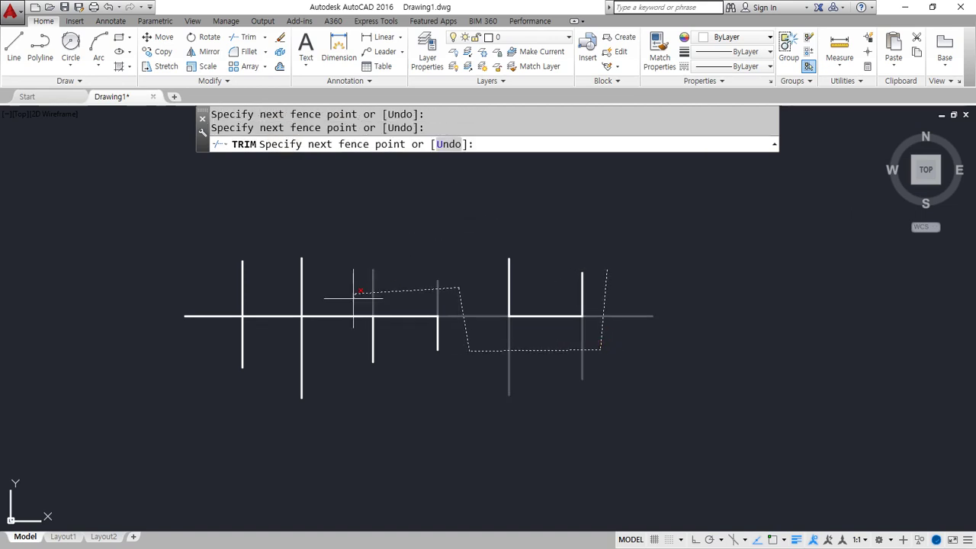
click(339, 348)
click(198, 341)
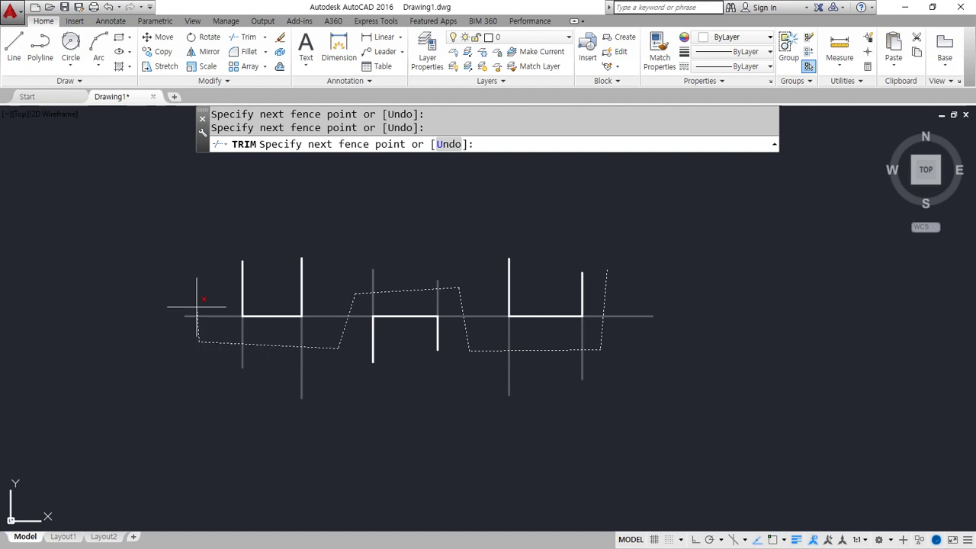
click(188, 282)
key(Return)
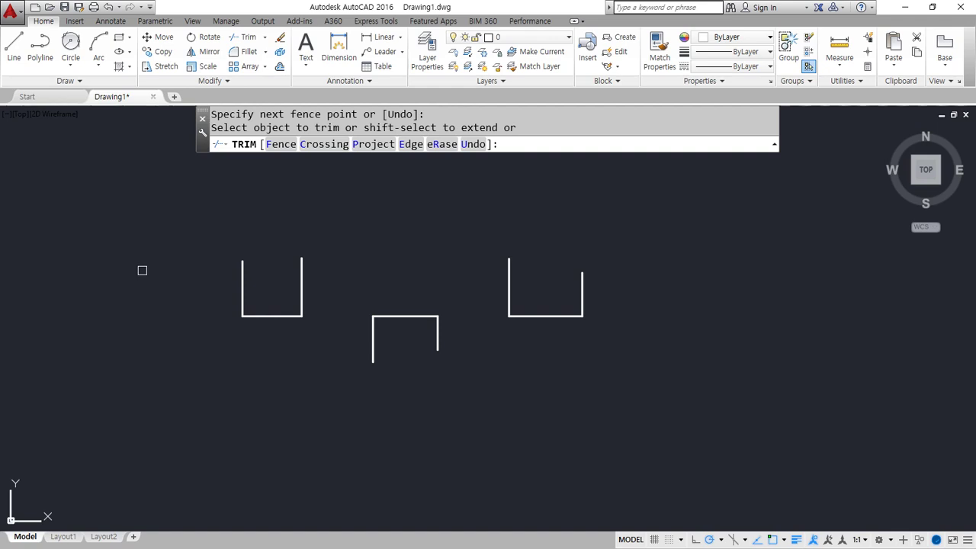
key(ctrl+z)
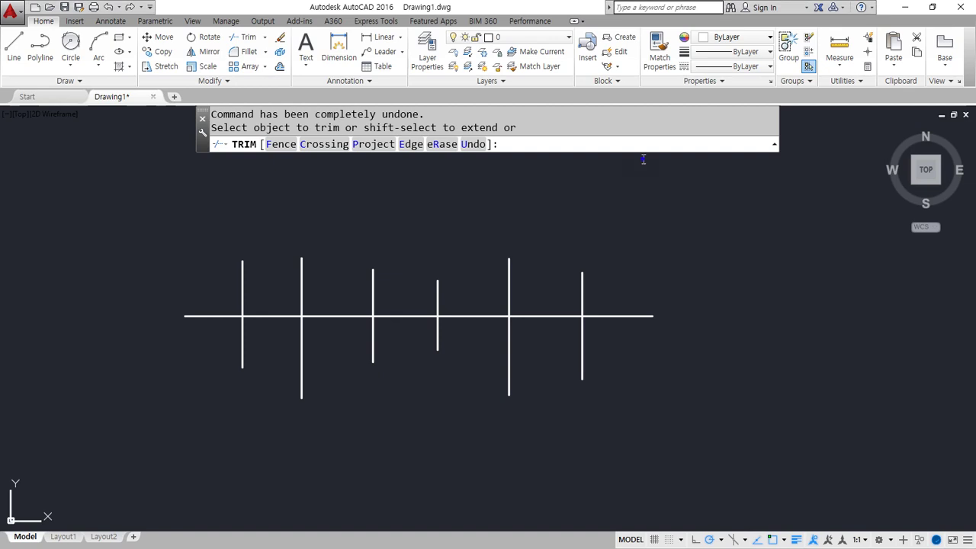
key(Escape)
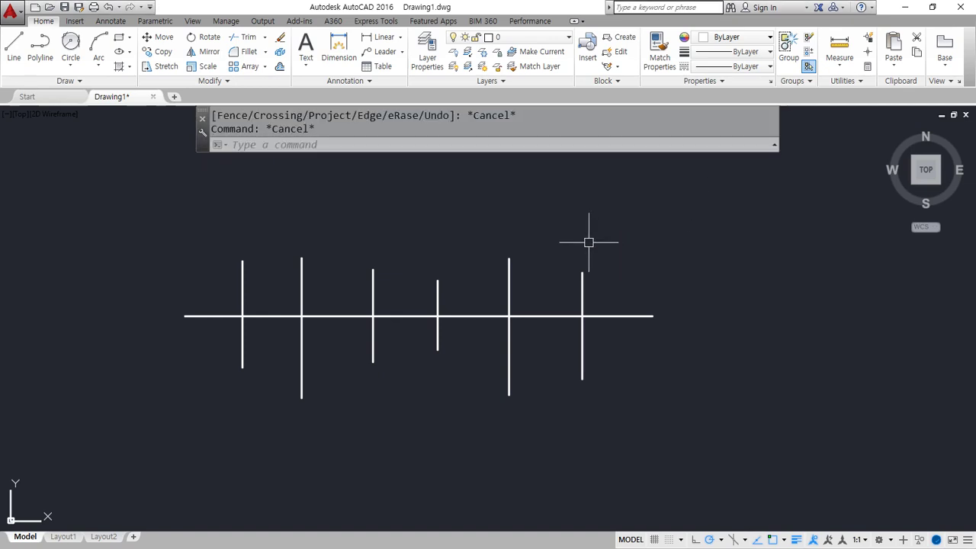
Draw one long horizontal line above the six vertical lines, spanning slightly beyond the existing horizontal line at both ends
middle_drag(625, 246, 674, 287)
text(l)
key(Return)
click(720, 229)
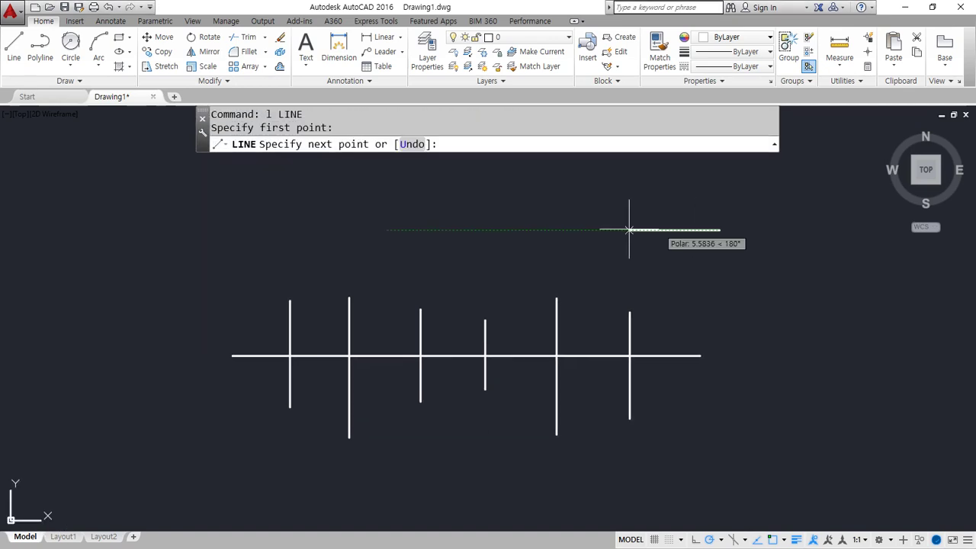
click(213, 228)
key(Return)
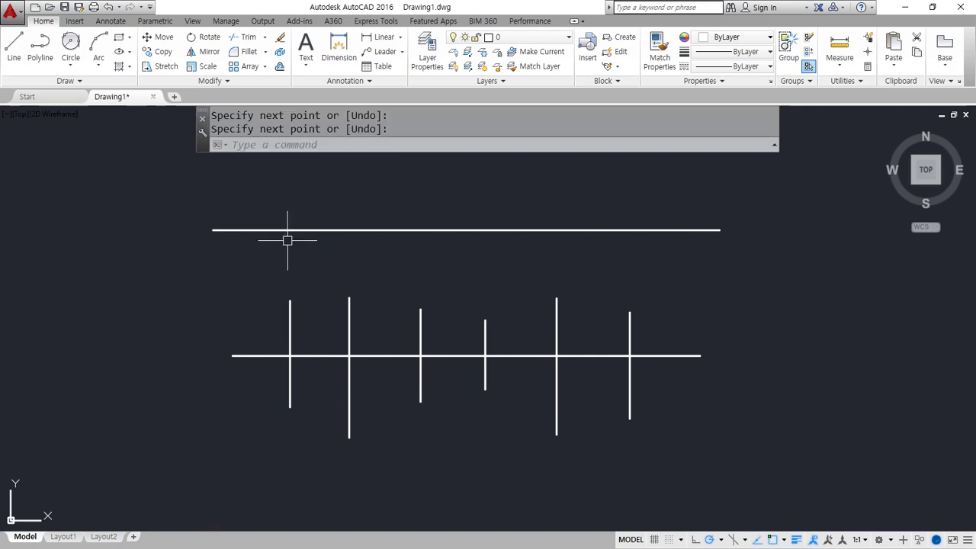
click(265, 38)
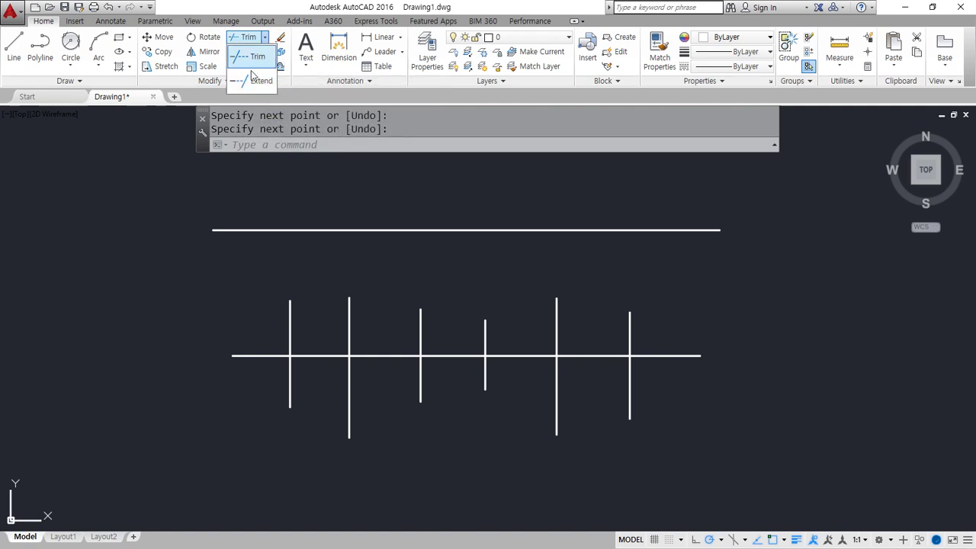
click(153, 178)
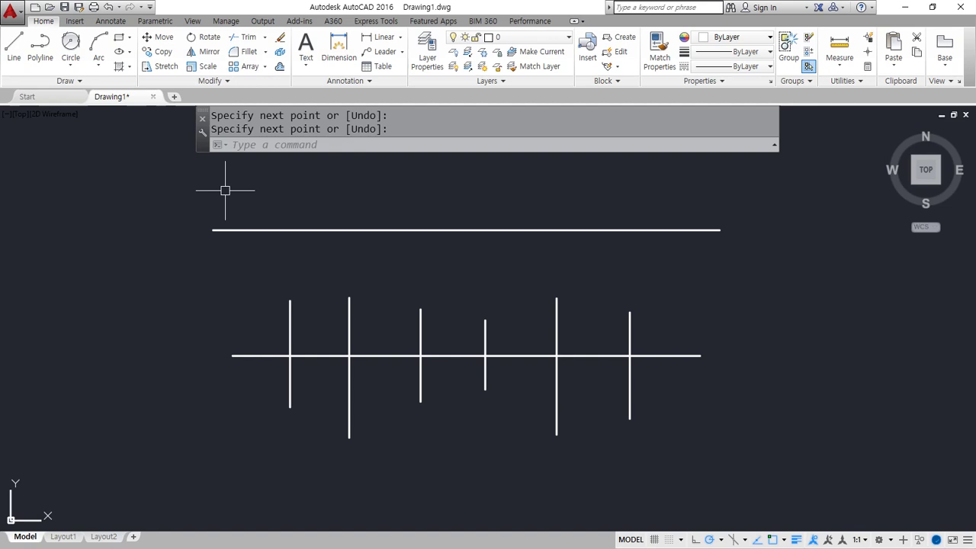
click(266, 41)
click(168, 230)
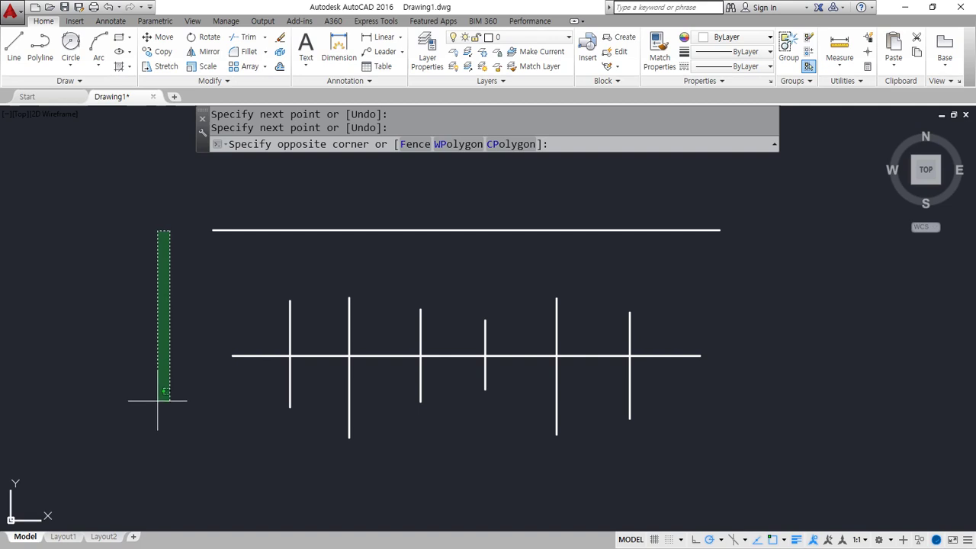
click(158, 400)
text(exc)
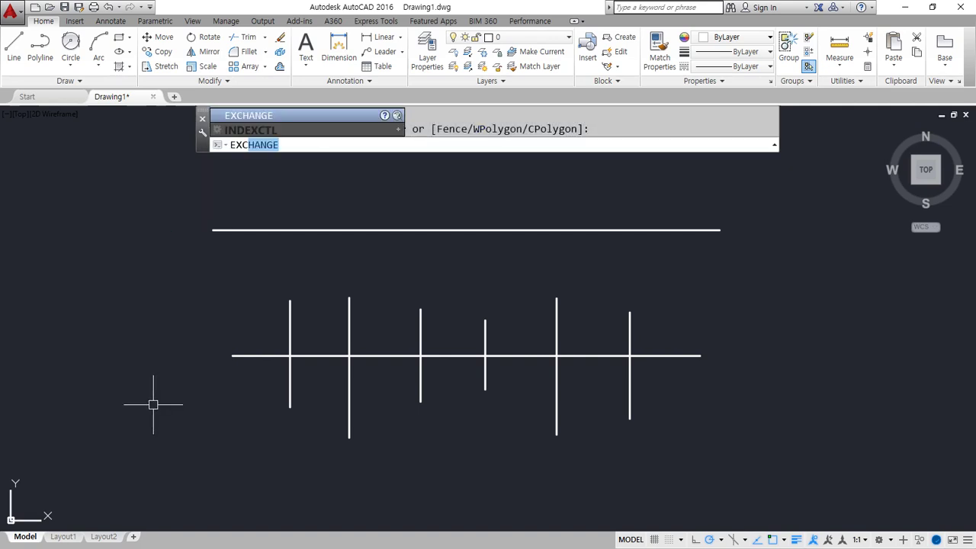
text(hange)
key(Return)
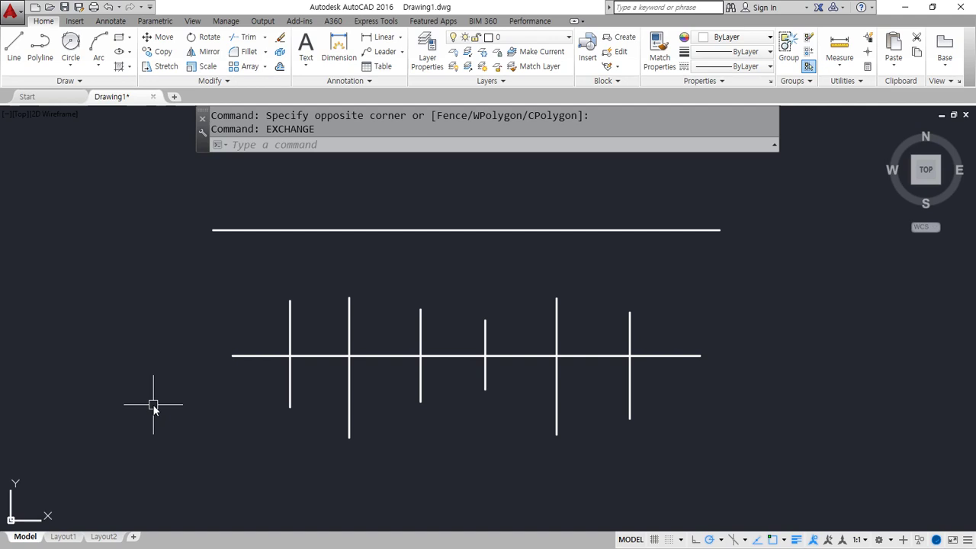
Extend all six vertical lines up to the upper horizontal line, using only that line as the boundary edge
text(ex)
key(Return)
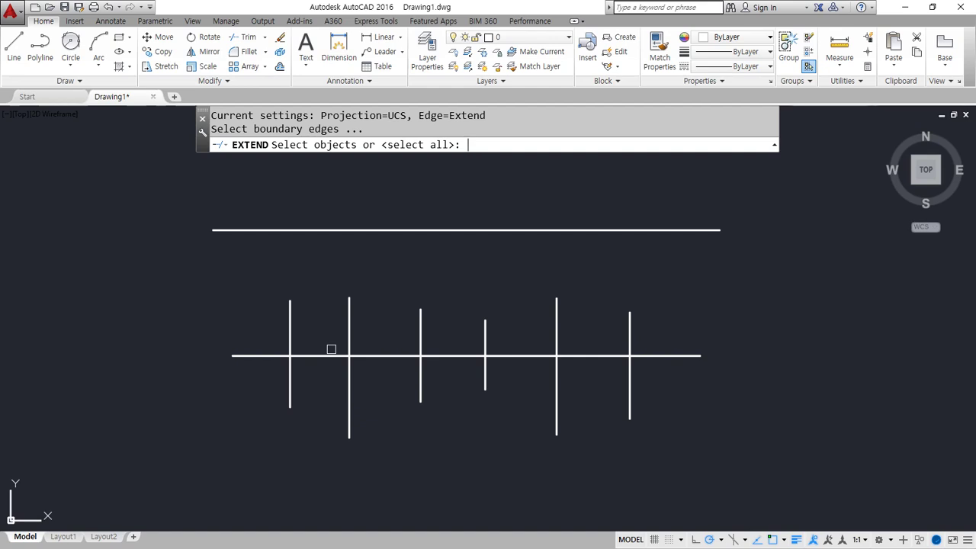
click(364, 237)
key(Return)
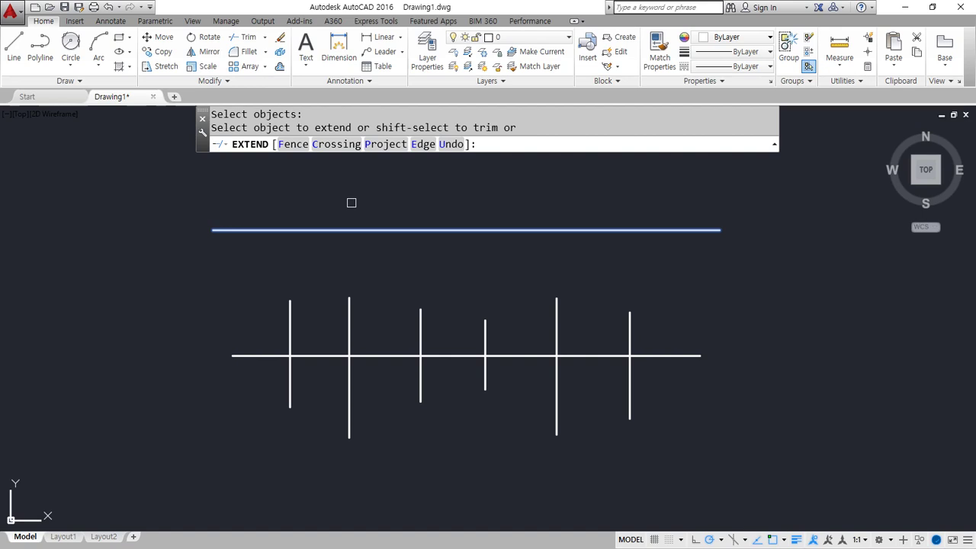
click(287, 314)
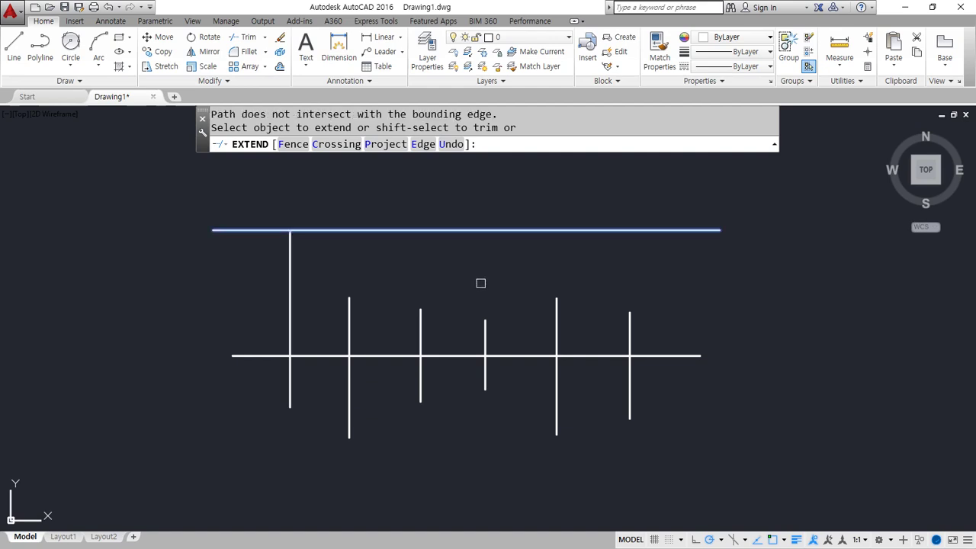
click(655, 269)
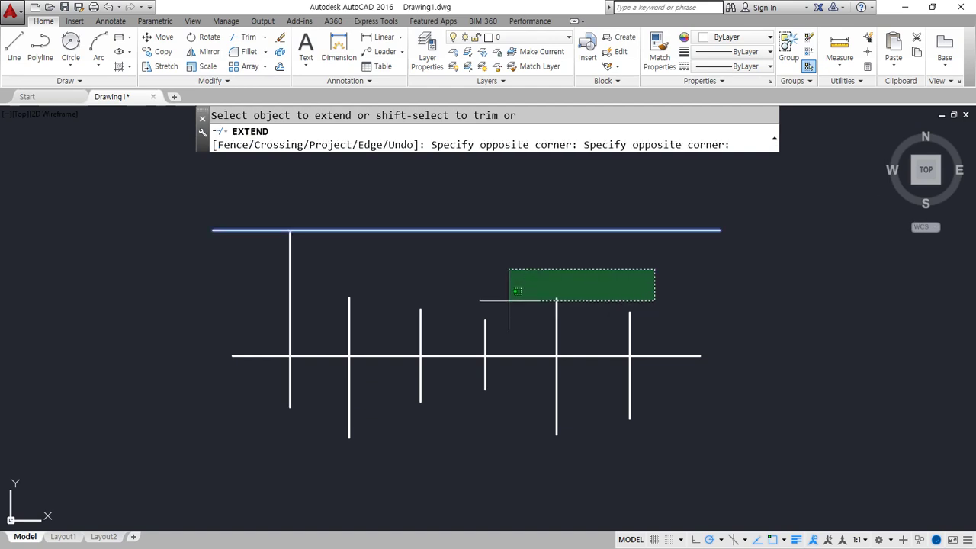
click(345, 331)
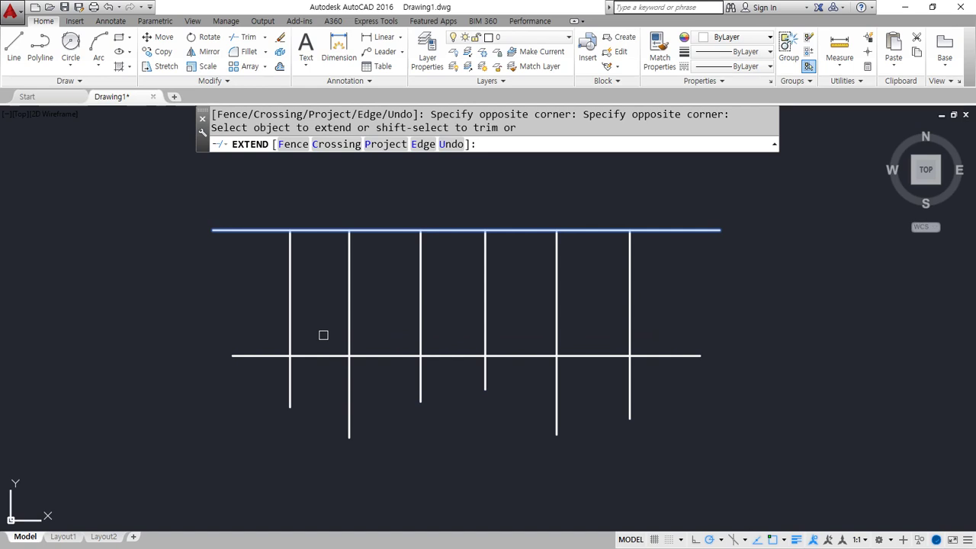
key(Escape)
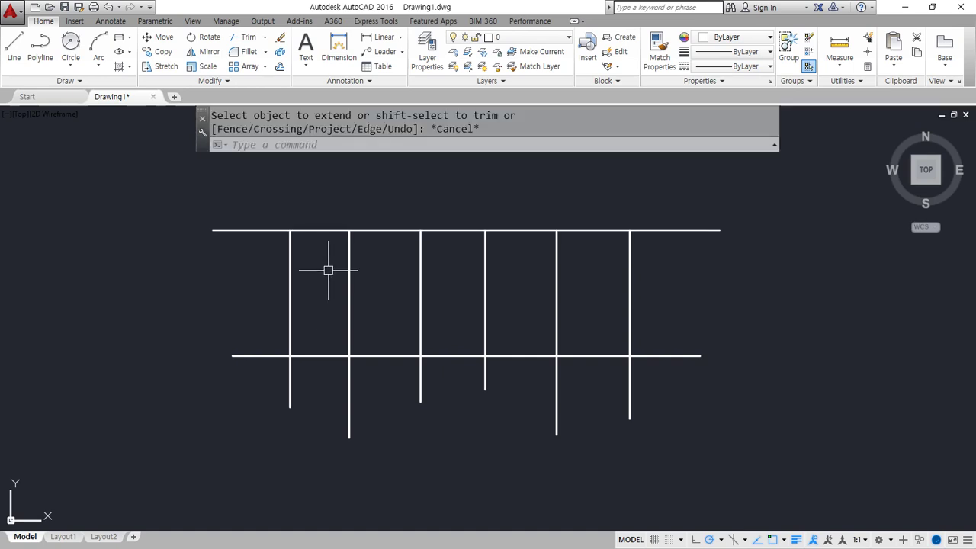
Draw a short horizontal line left of the first vertical line, between the heights of the two long horizontal lines
middle_drag(515, 268, 512, 298)
text(l)
key(Return)
click(203, 316)
click(235, 316)
key(Return)
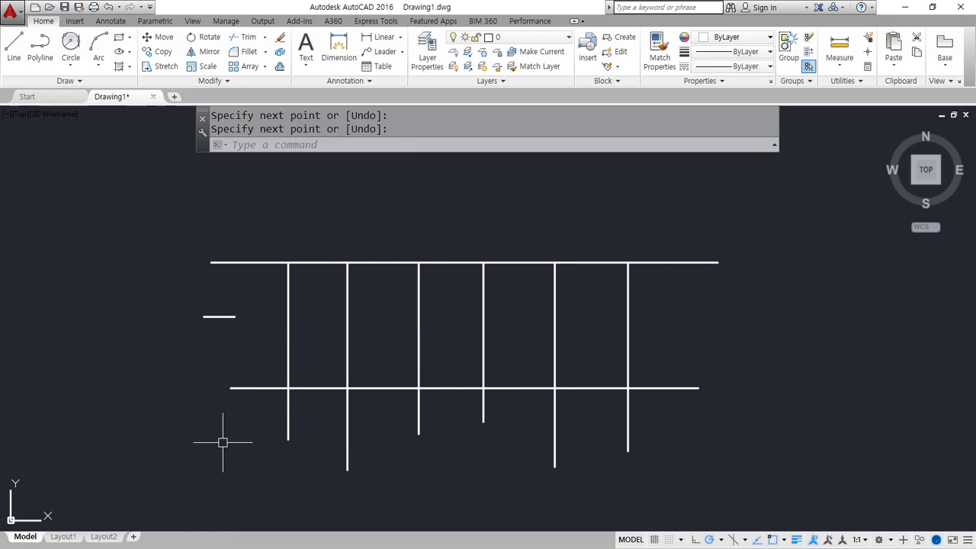
Extend the short horizontal line rightward across the vertical lines one after another, using all objects as boundary edges
text(ex)
key(Return)
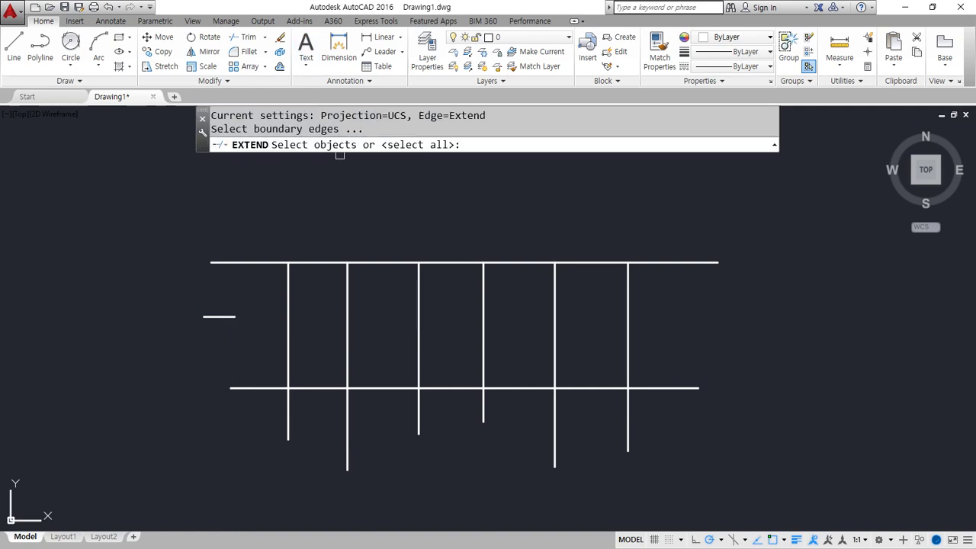
key(Return)
click(267, 263)
click(236, 315)
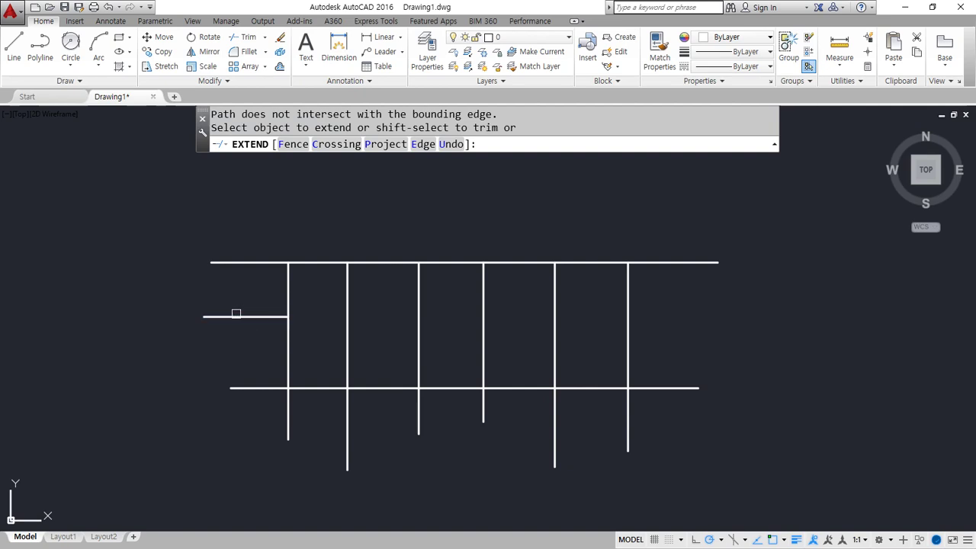
click(256, 314)
click(320, 317)
click(323, 316)
click(450, 315)
click(524, 314)
click(523, 315)
Erase all the practice lines from the drawing
key(Return)
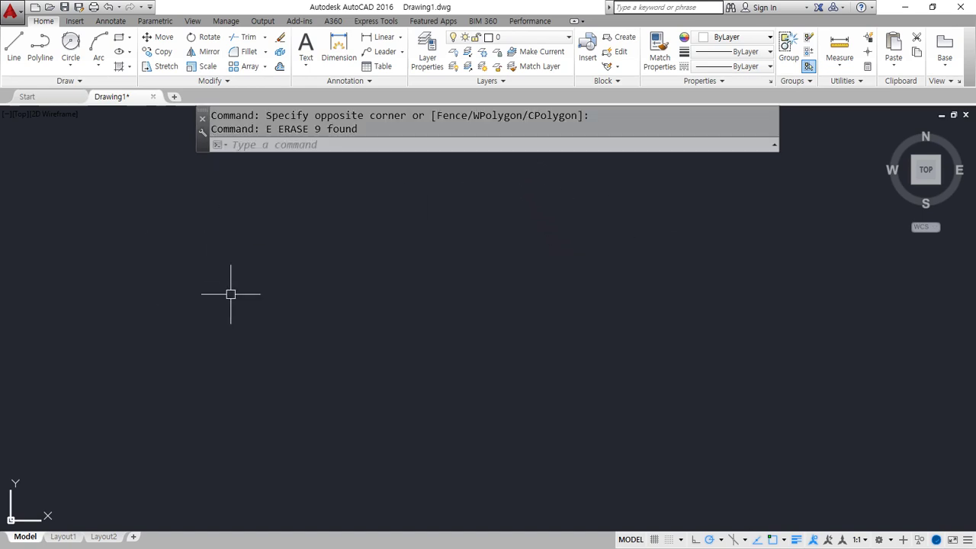
scroll(232, 294, down, 2)
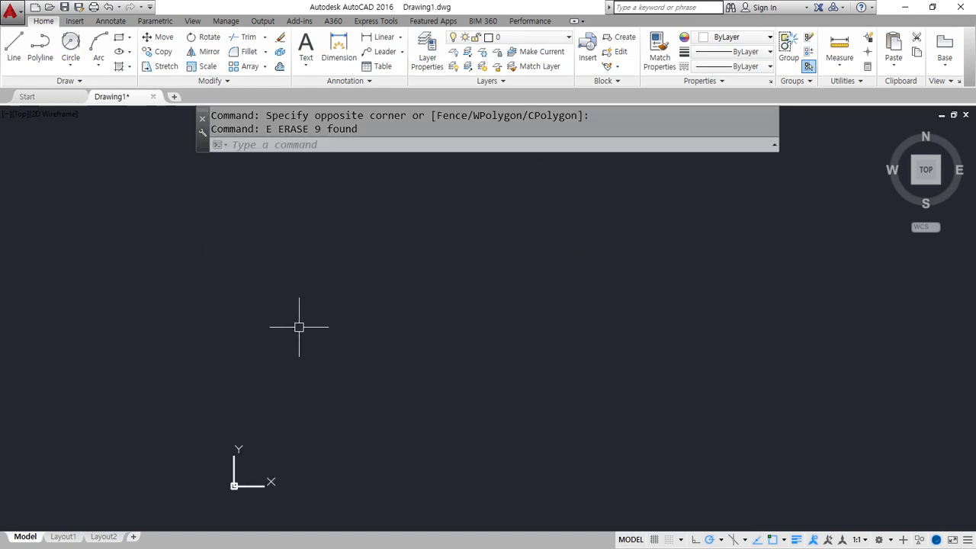
key(ctrl+2)
drag(305, 380, 556, 379)
drag(512, 237, 513, 397)
key(Escape)
text(l)
key(Return)
click(336, 392)
text(@100<)
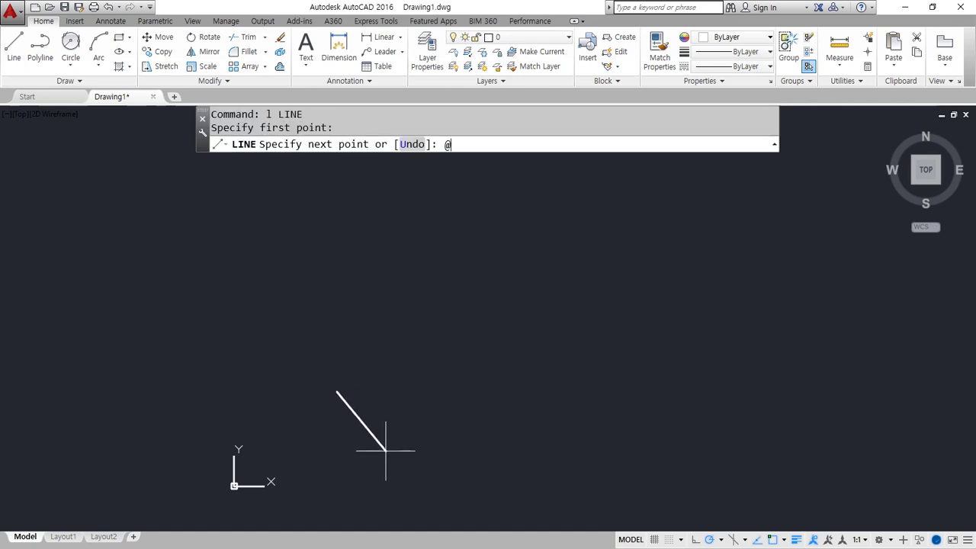
text(0)
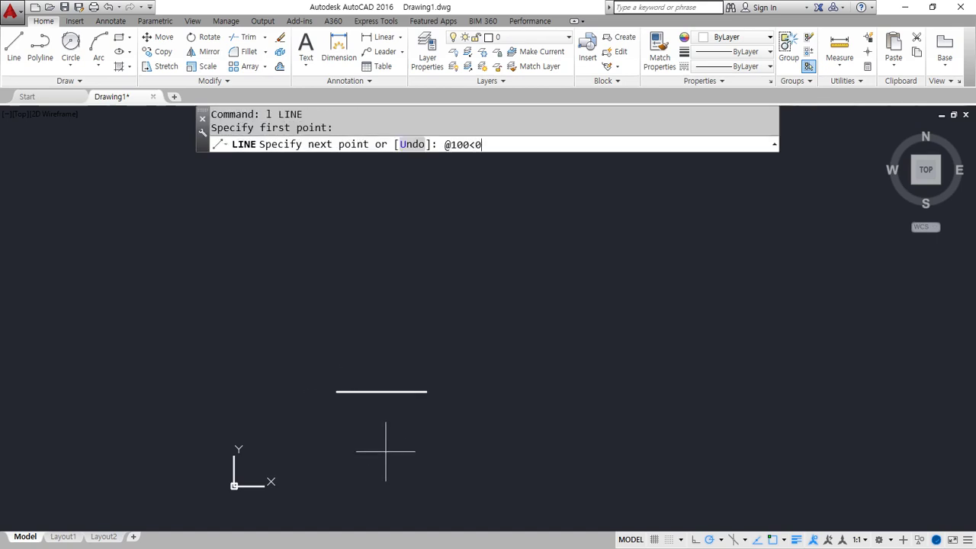
key(Return)
text(@70<90)
key(Return)
text(@100)
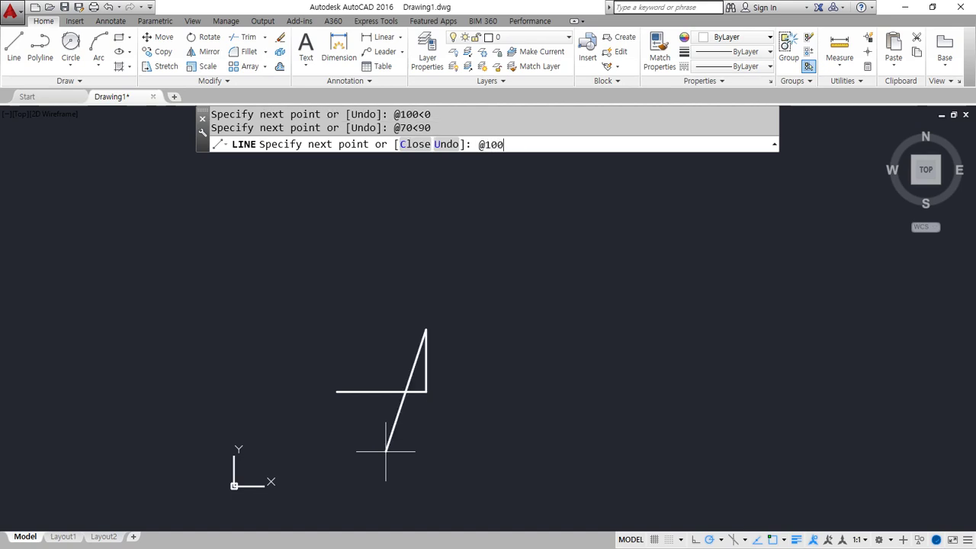
text(<180)
key(Return)
text(c)
key(Return)
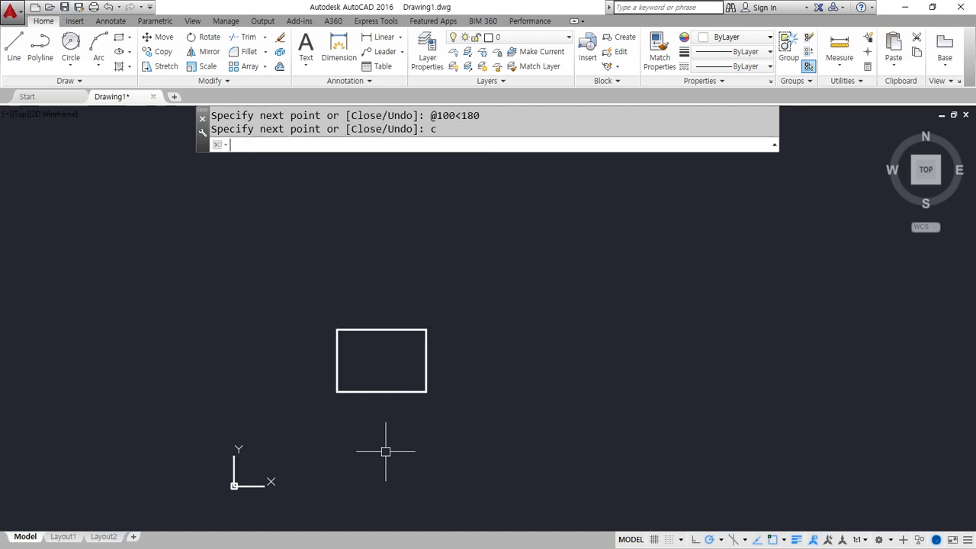
Draw a second closed 100 by 70 rectangle right of the first with Line, entering direct distances 100, 70 and 100
scroll(455, 390, up, 2)
mouse_move(455, 390)
middle_down()
mouse_move(351, 409)
mouse_move(347, 385)
middle_up()
text(l)
key(Return)
click(357, 399)
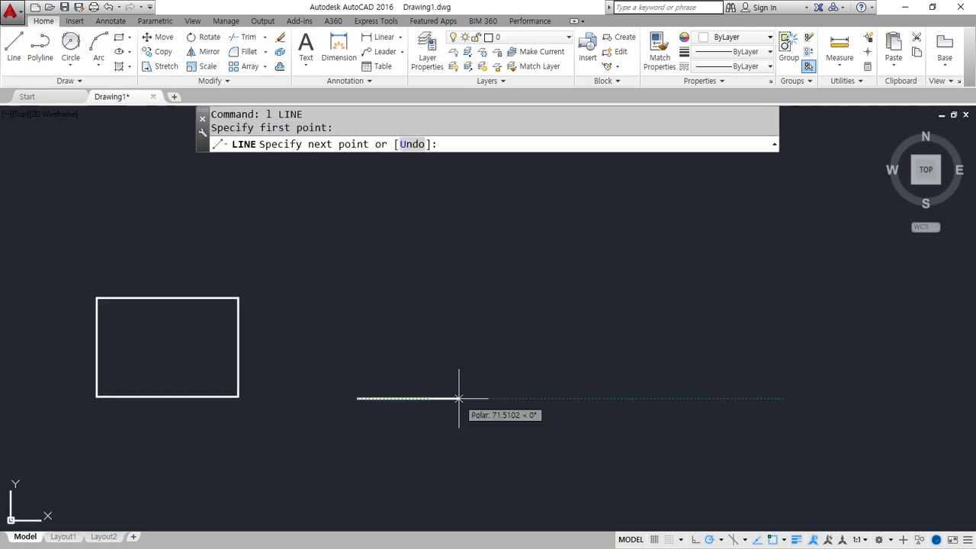
text(100)
key(Return)
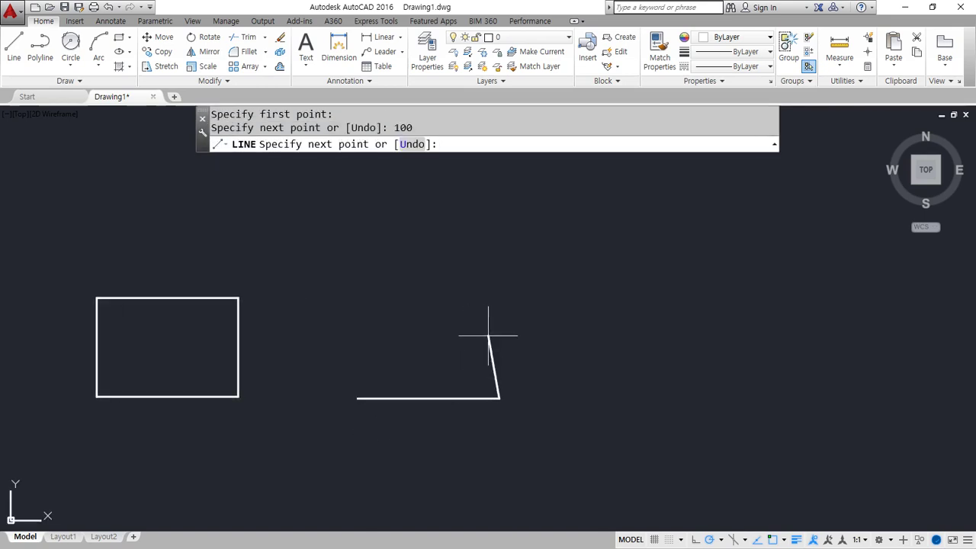
text(70)
key(Return)
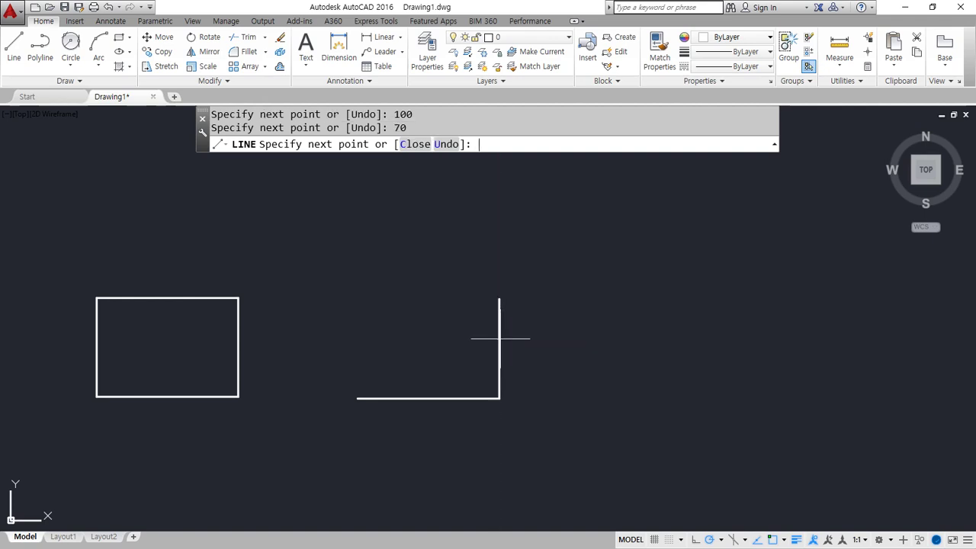
text(100)
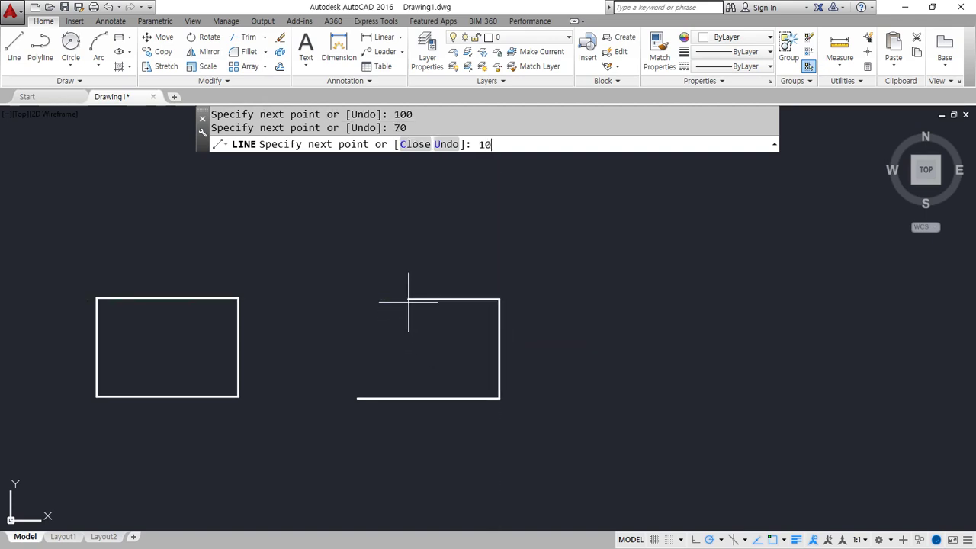
key(Return)
text(c)
key(Return)
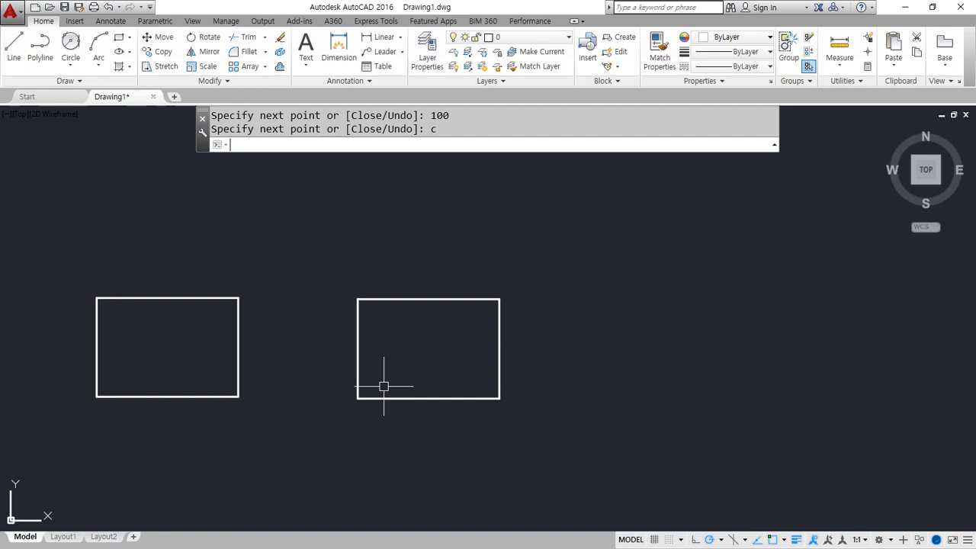
Draw a long horizontal line right of the second rectangle and a vertical line crossing it near its left end
middle_drag(532, 385, 337, 385)
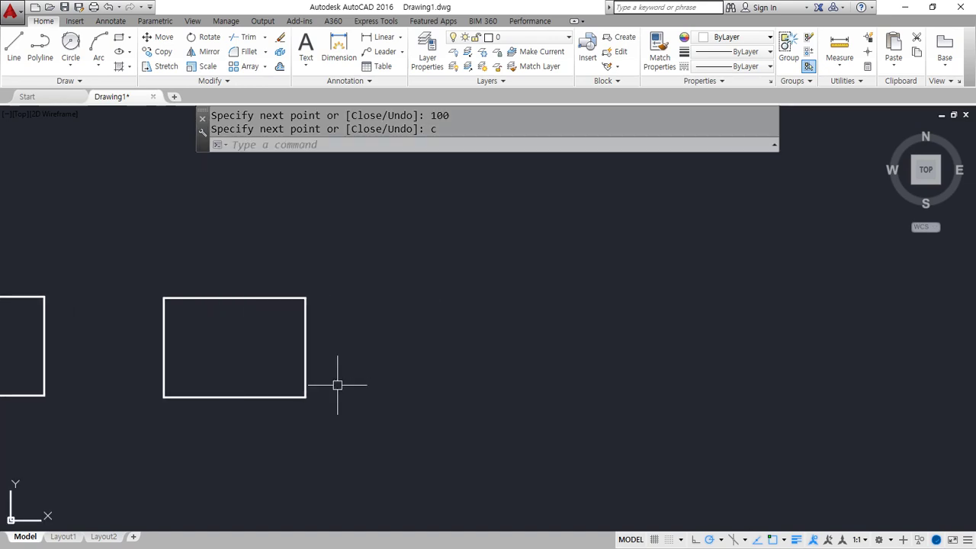
text(l)
key(Return)
click(381, 397)
click(653, 398)
key(Return)
key(Return)
click(430, 246)
click(430, 427)
key(Return)
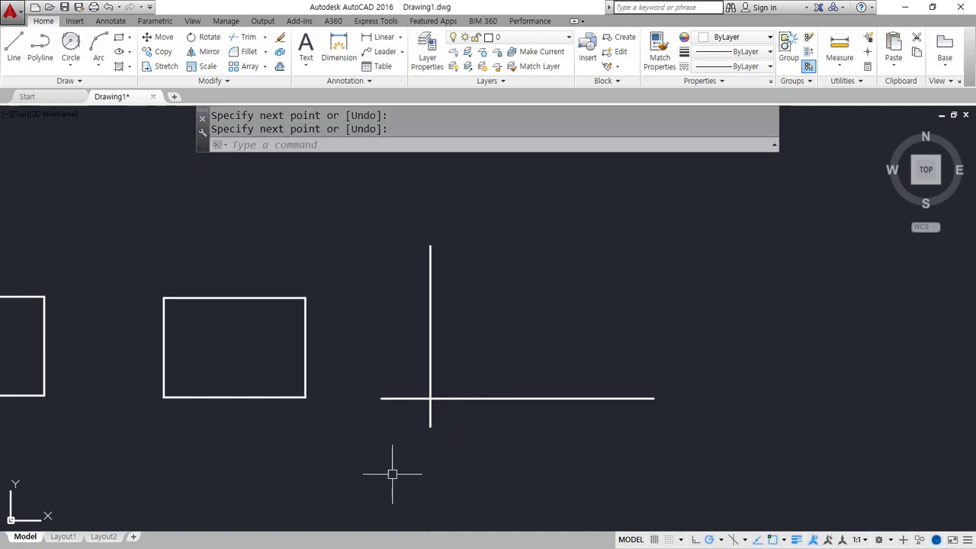
Offset the new vertical line 100 to the right
text(o)
key(Return)
text(100)
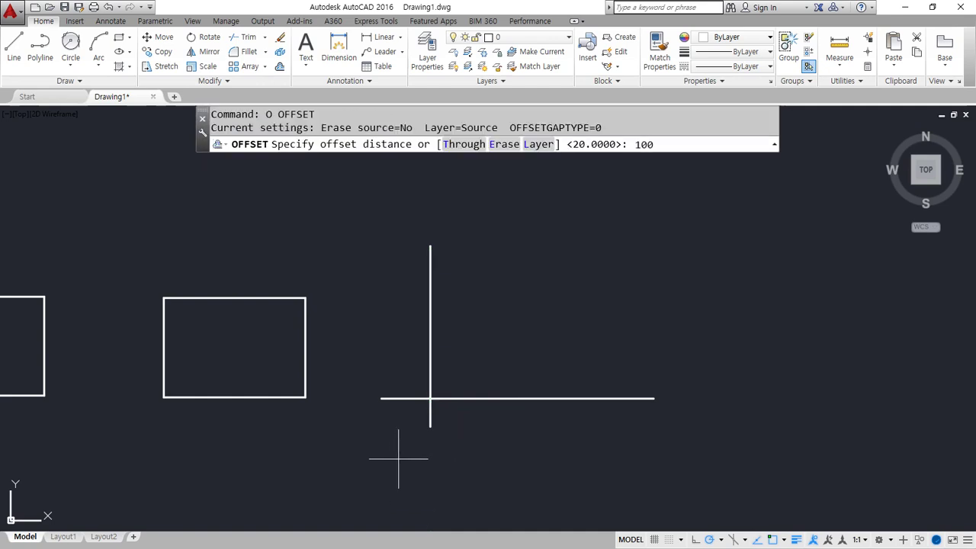
key(Return)
click(430, 365)
click(513, 363)
key(Return)
Offset the long horizontal line 70 upward
key(Return)
text(70)
key(Return)
click(507, 398)
click(509, 360)
key(Return)
Trim the overhanging ends of the four crossing lines with one fence around the rectangle, using all objects as cutting edges
text(tr)
key(Return)
key(Return)
text(f)
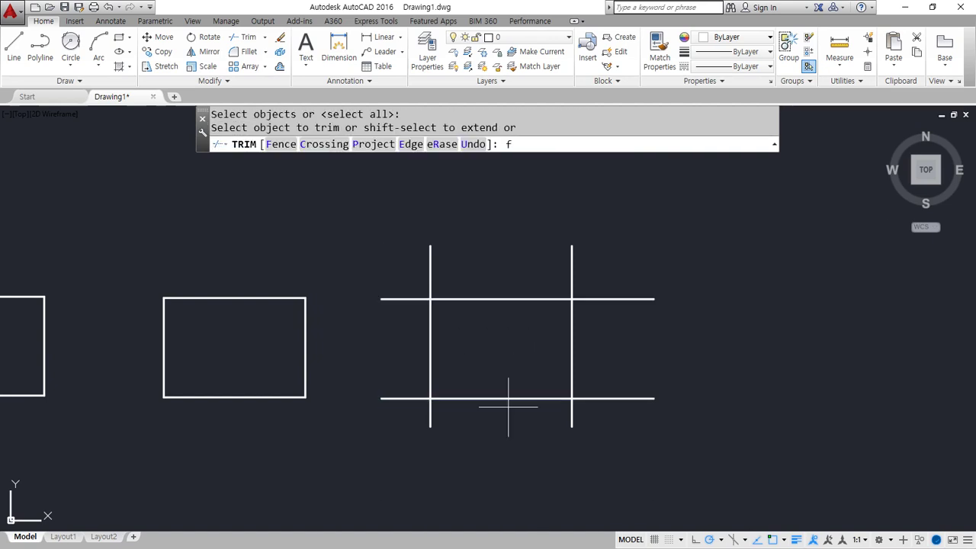
key(Return)
click(511, 416)
click(617, 406)
click(605, 282)
click(412, 277)
click(412, 416)
key(Return)
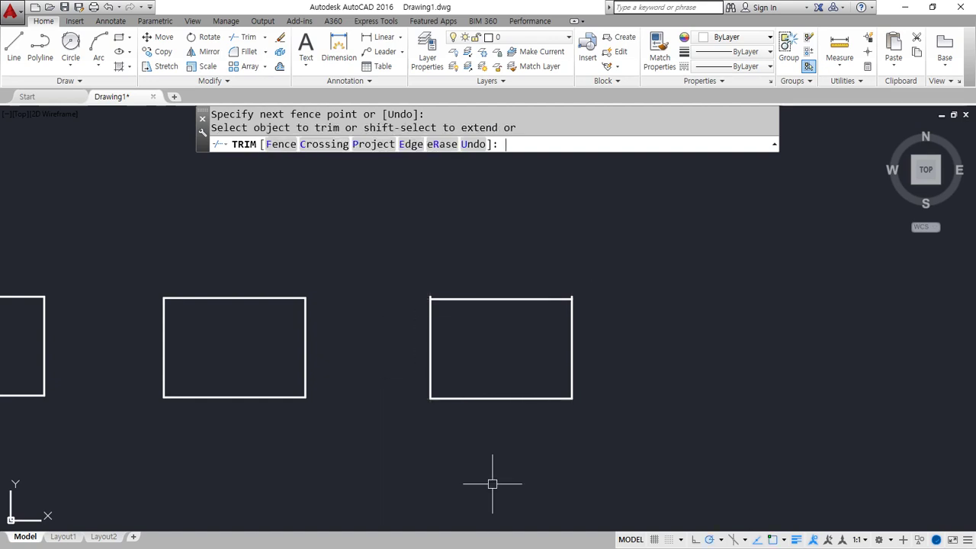
key(Return)
key(Escape)
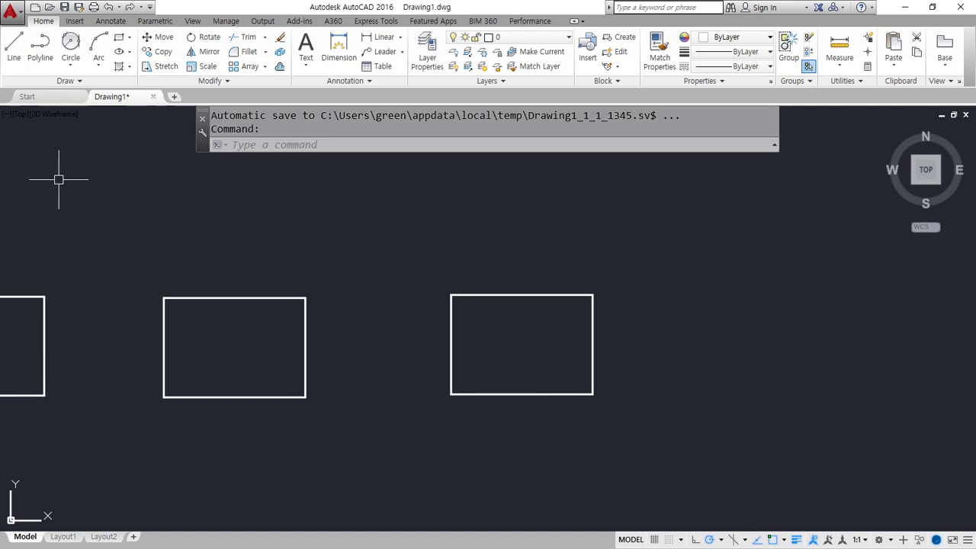
Enable the Midpoint object snap
click(783, 540)
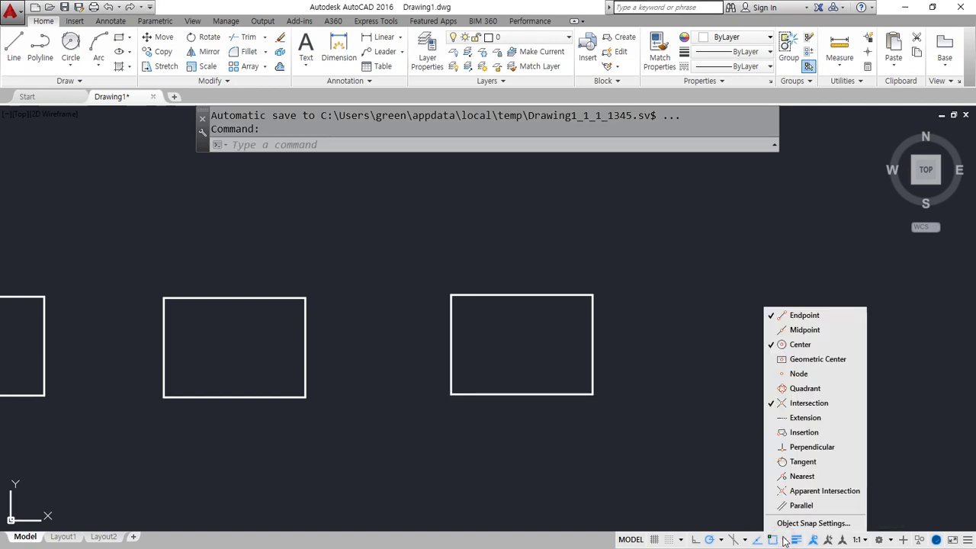
click(805, 333)
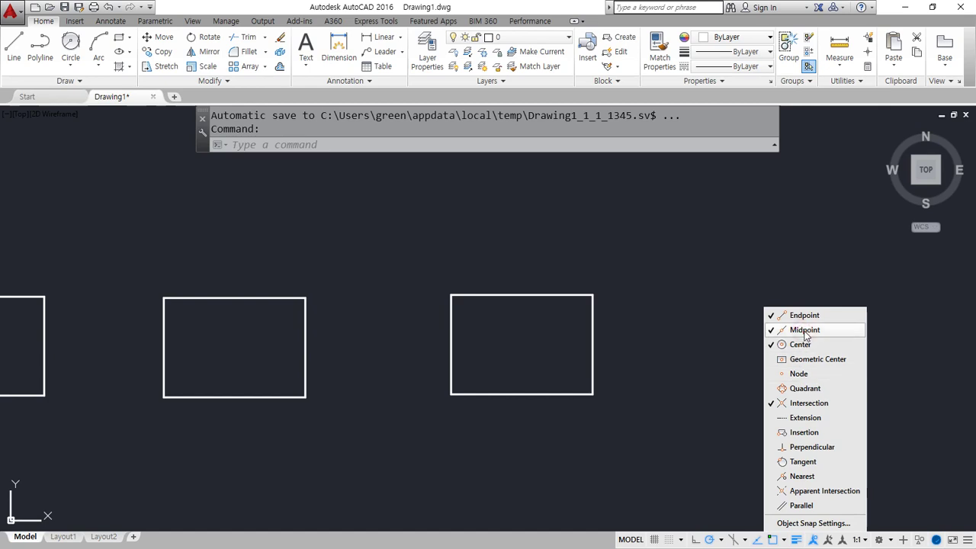
click(698, 309)
Draw a vertical line joining the midpoints of the third rectangle's top and bottom sides
text(LINE)
key(Return)
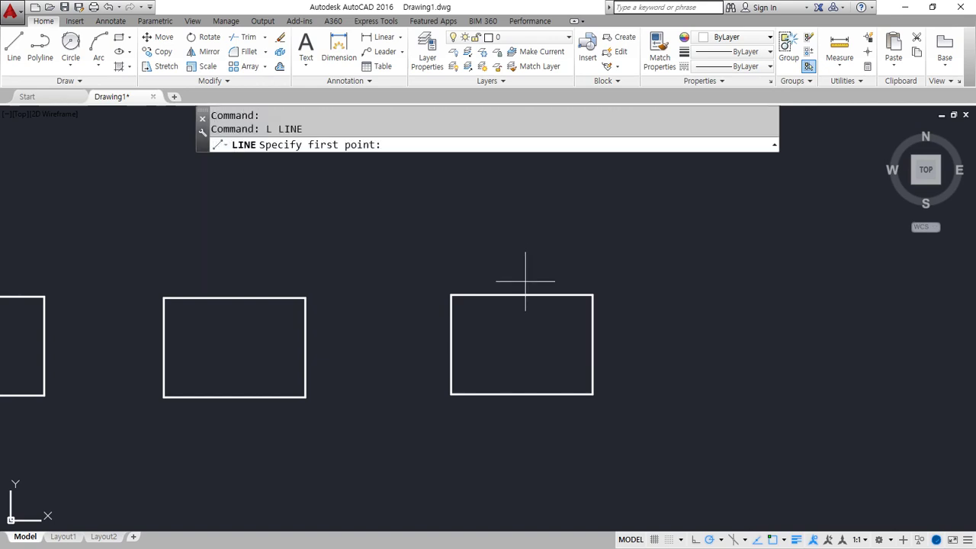
click(522, 295)
click(522, 394)
key(Return)
scroll(526, 360, up, 5)
middle_drag(534, 359, 490, 377)
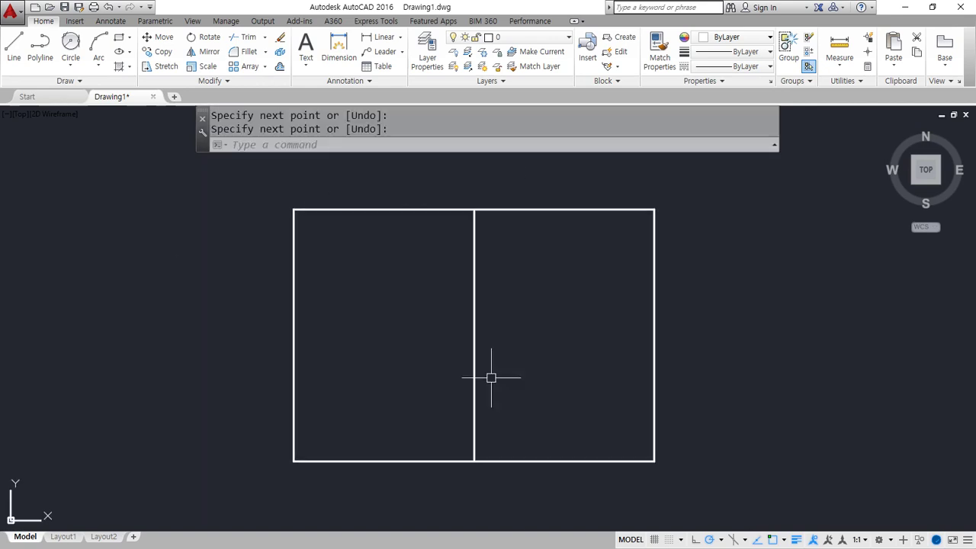
Draw a V of two lines from the rectangle's top-left corner through the bottom midpoint to its top-right corner
key(Return)
click(329, 209)
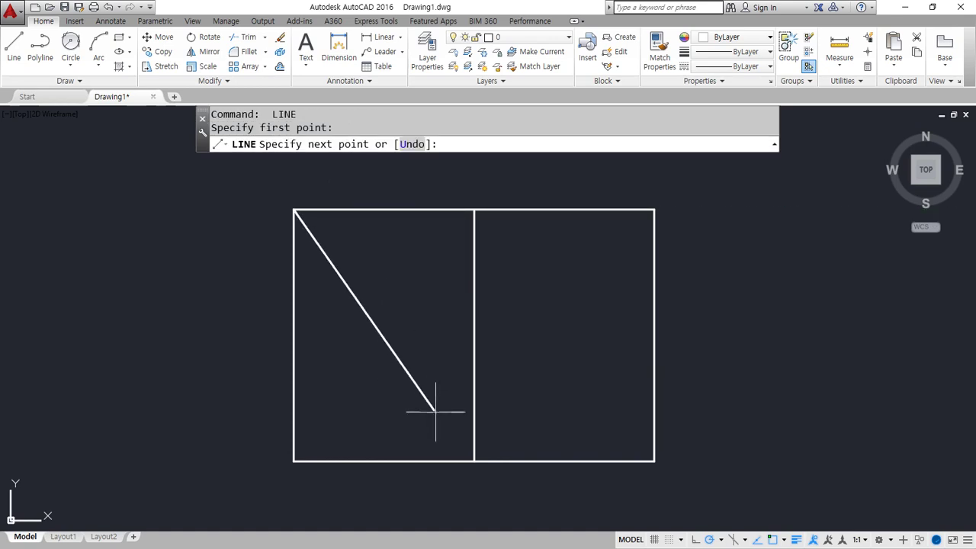
click(474, 460)
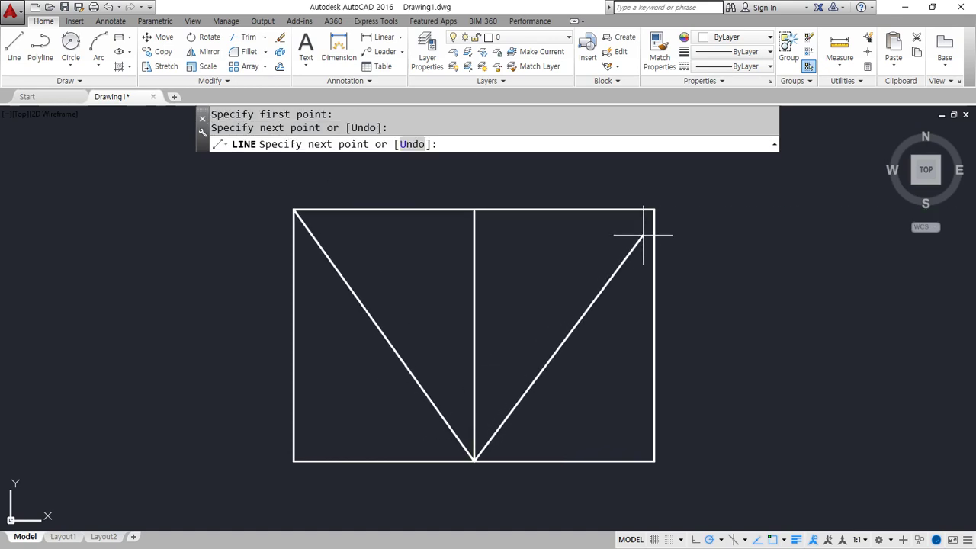
click(652, 210)
key(Return)
key(Return)
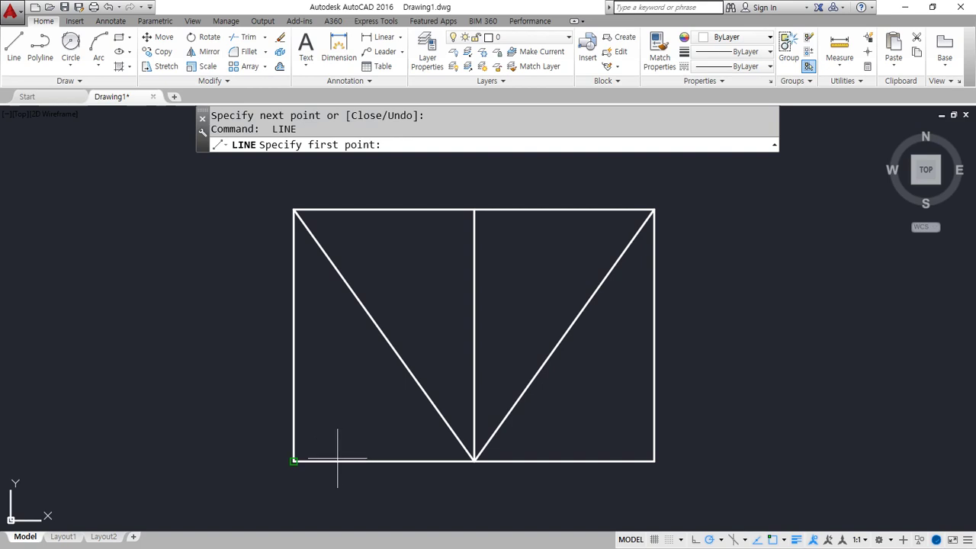
Draw an inverted V of two lines from the rectangle's bottom-left corner through the top midpoint to its bottom-right corner
click(295, 460)
click(474, 211)
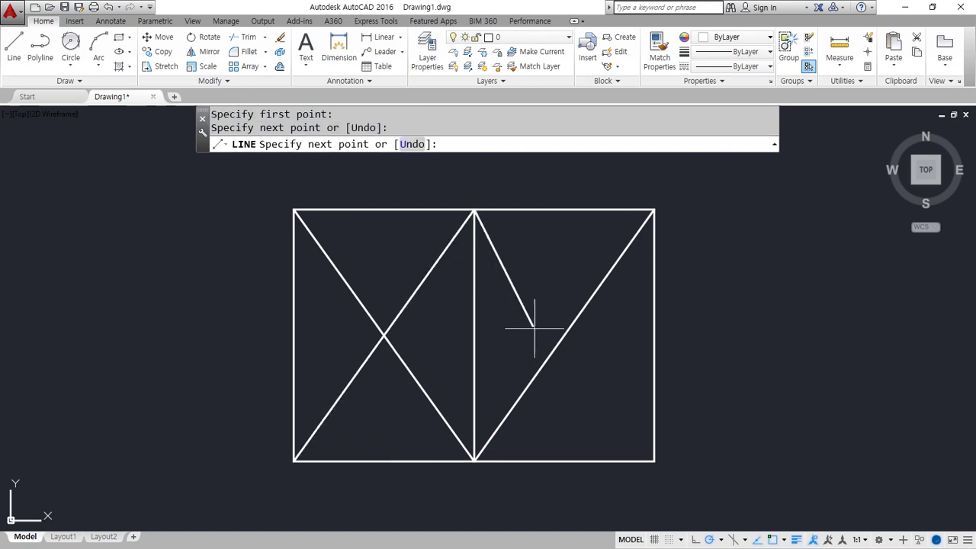
click(653, 459)
key(Return)
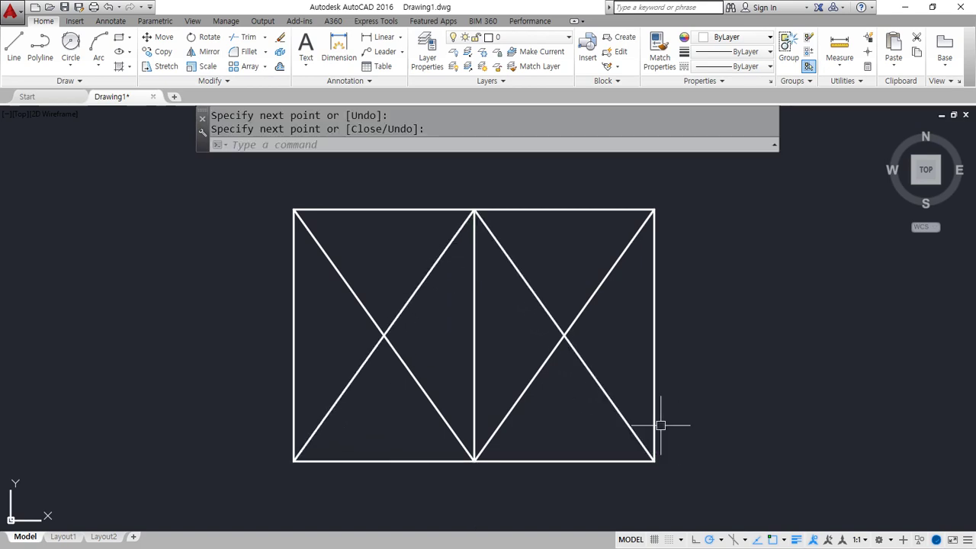
Draw two lines from the rectangle's top-left corner through the crossing of the right half's diagonals to the bottom-left corner
key(Return)
click(295, 211)
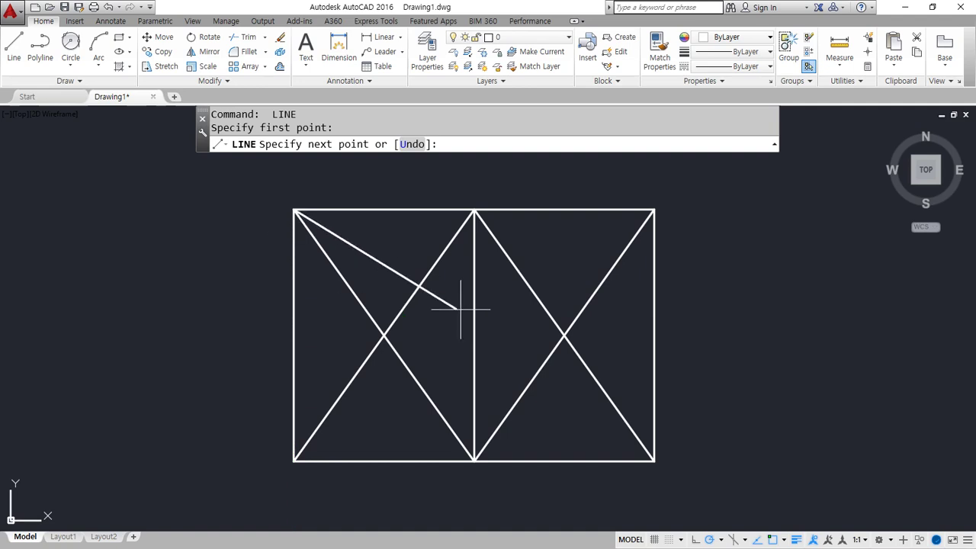
click(561, 335)
click(295, 460)
key(Return)
Draw two lines from the rectangle's top-right corner through the crossing of the left half's diagonals to the bottom-right corner
key(Return)
click(653, 212)
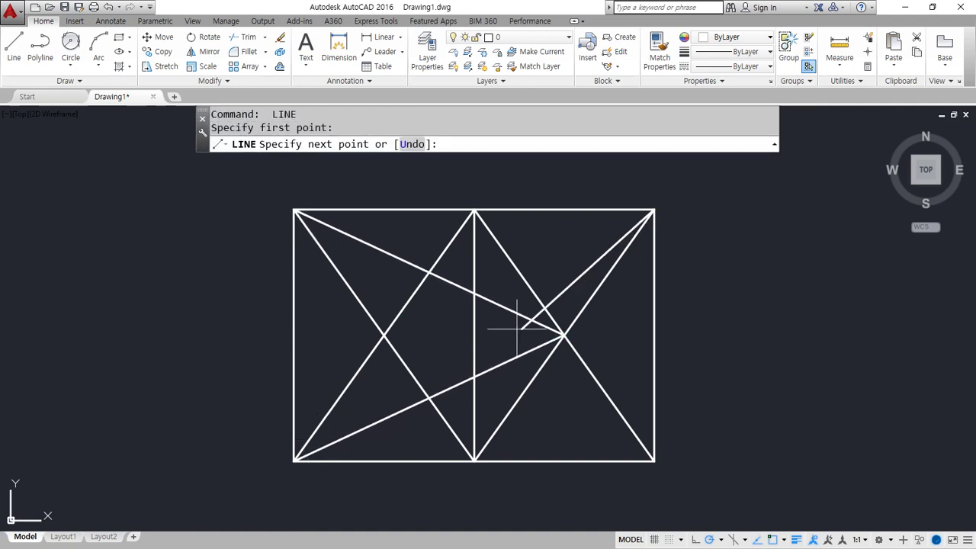
click(384, 336)
click(633, 433)
key(Return)
Draw two lines from the upper-left intersection of the inner diagonals through the left side's midpoint to the matching lower-left intersection
key(Return)
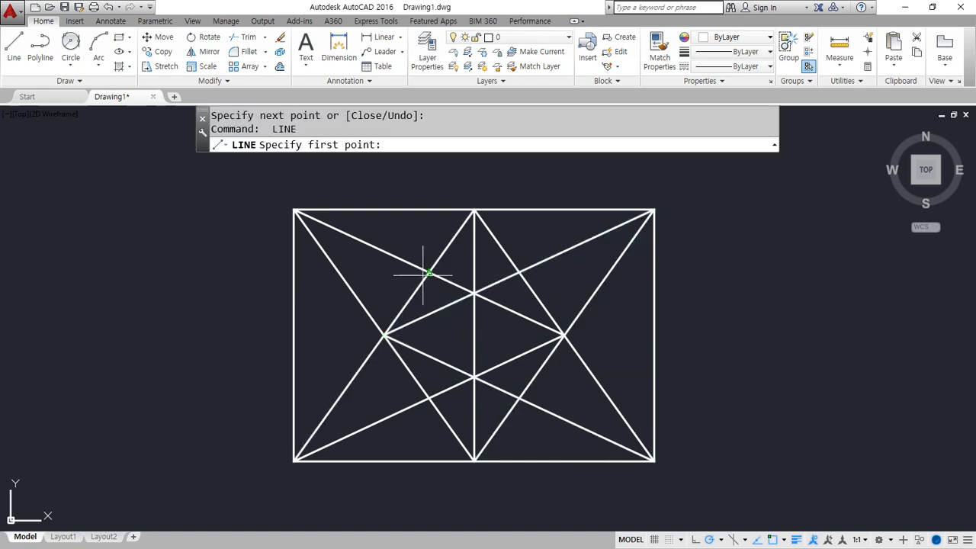
click(425, 274)
click(295, 335)
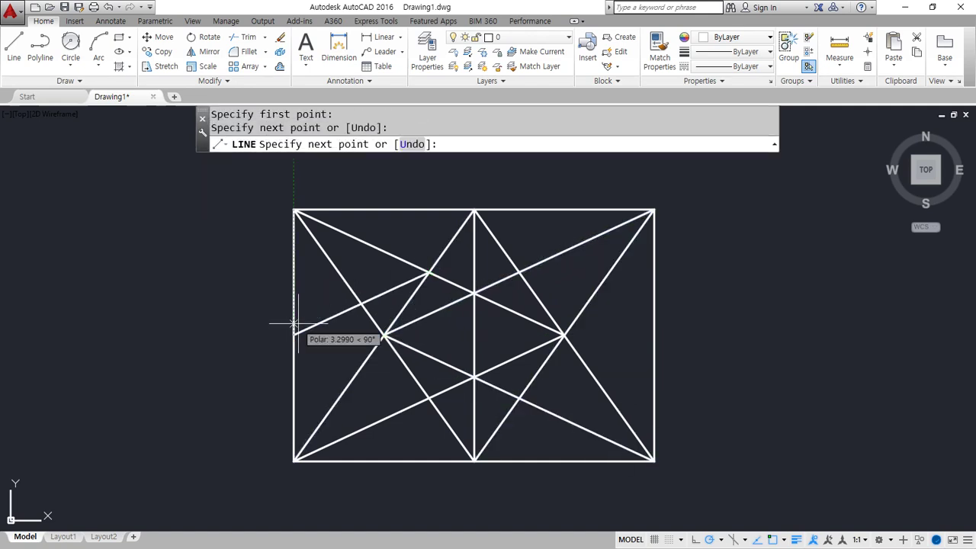
click(429, 394)
key(Return)
Draw two lines from the upper-right intersection of the inner diagonals through the right side's midpoint to the matching lower-right intersection
key(Return)
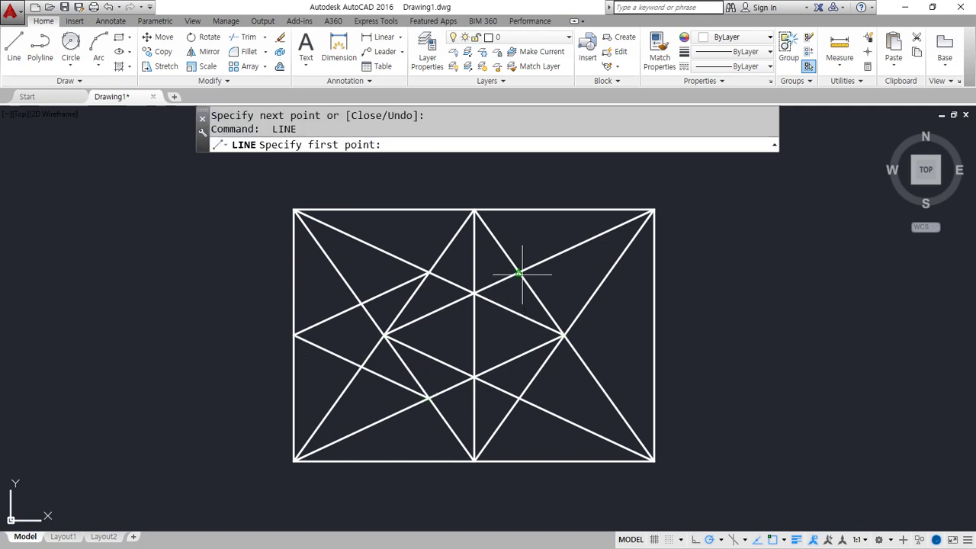
click(521, 273)
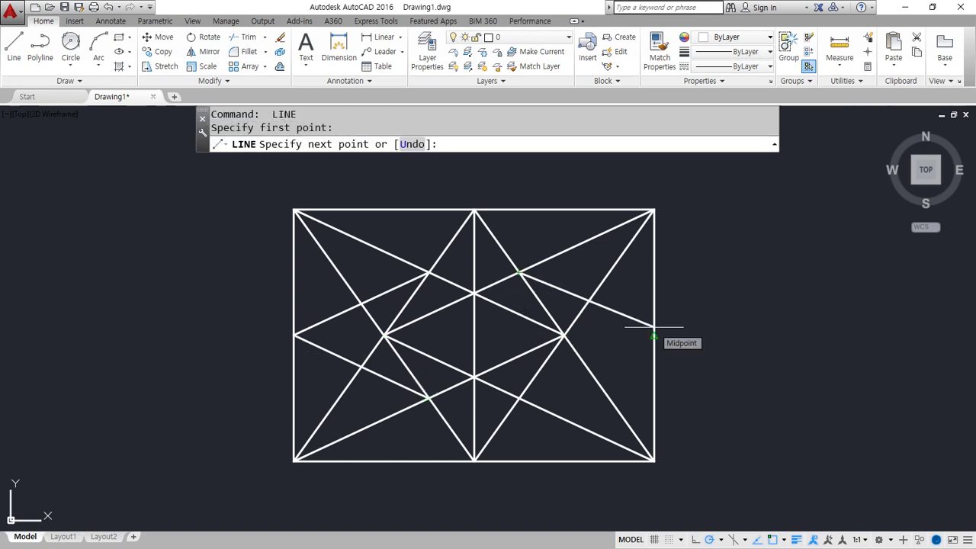
click(654, 335)
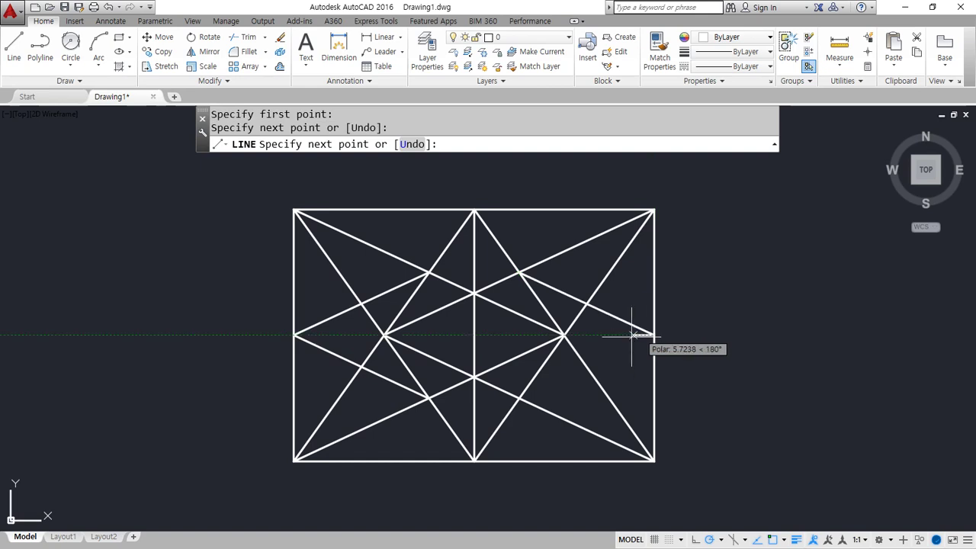
click(520, 398)
key(Return)
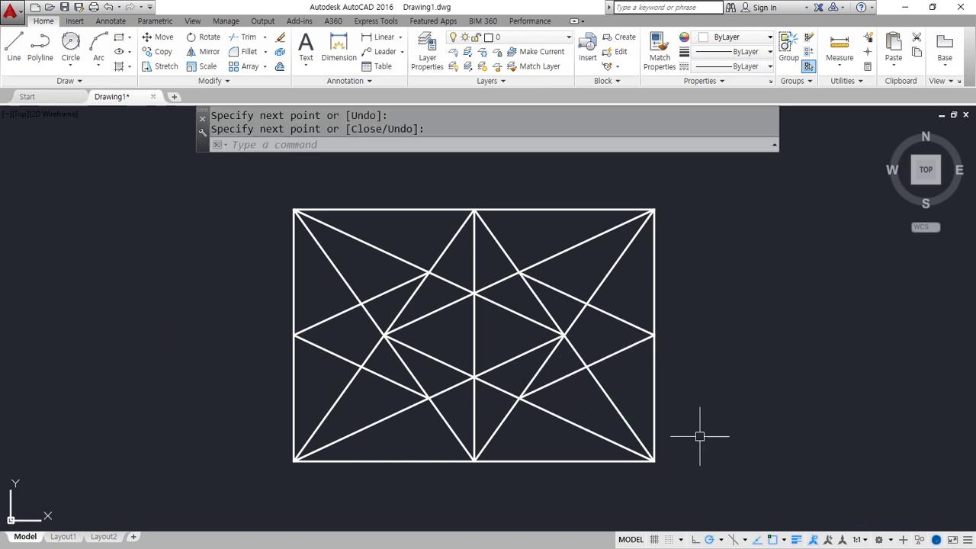